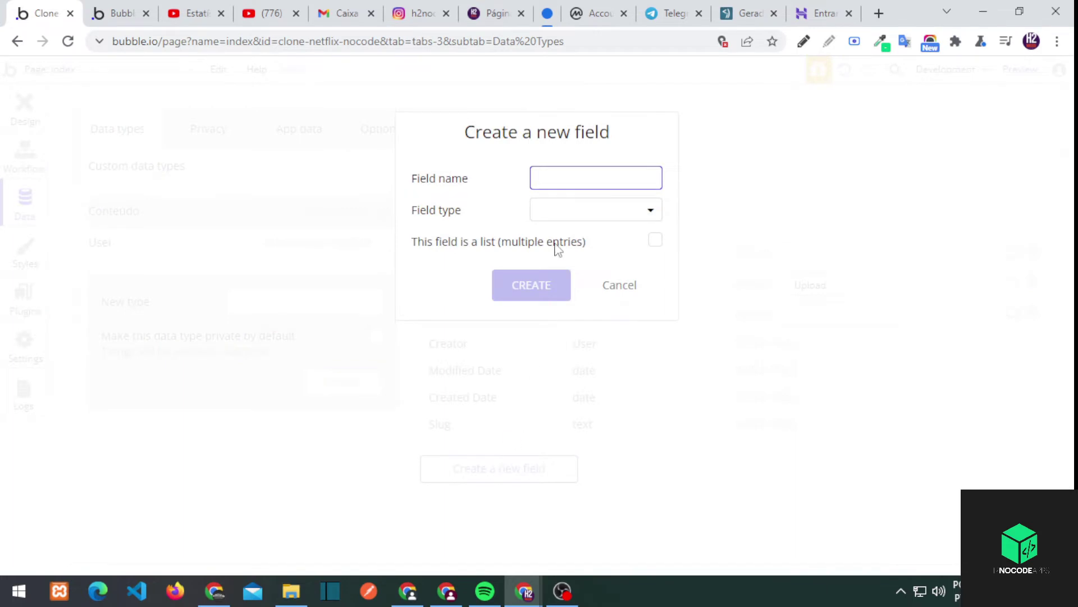
Add a file field named 'arquivo do conteudo' to the conteudo type
{"action": "type", "text": "arquivo do conteudo"}
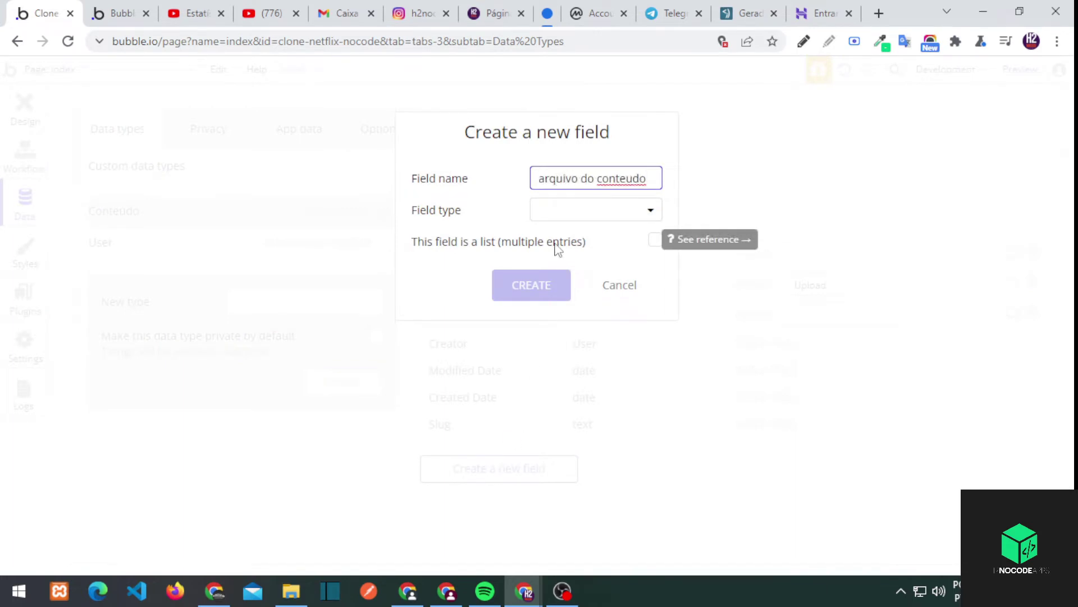
{"action": "left_click", "coordinate": [594, 211]}
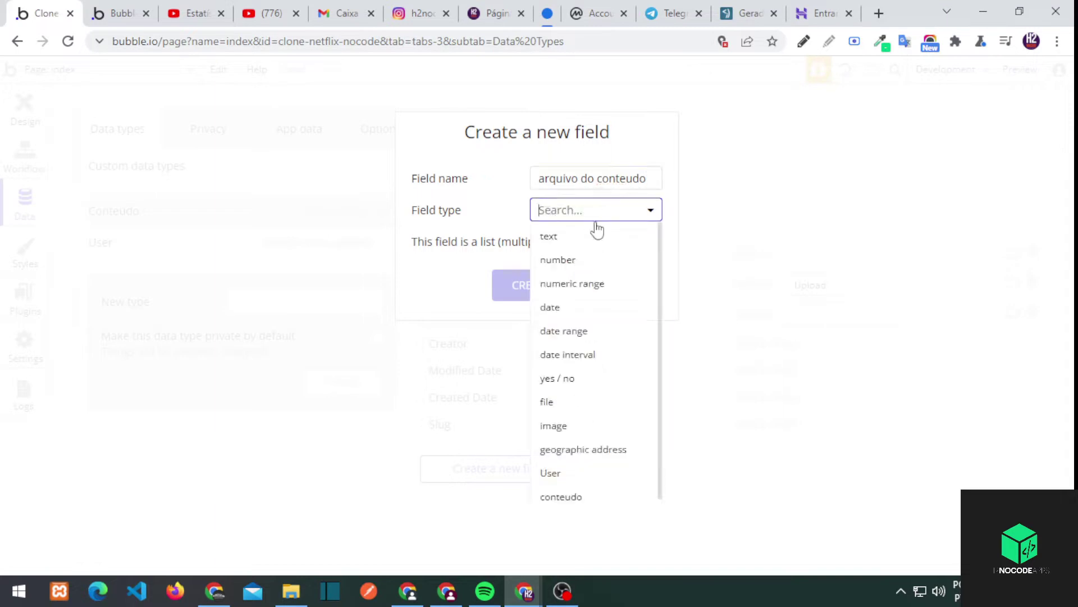
{"action": "left_click", "coordinate": [561, 403]}
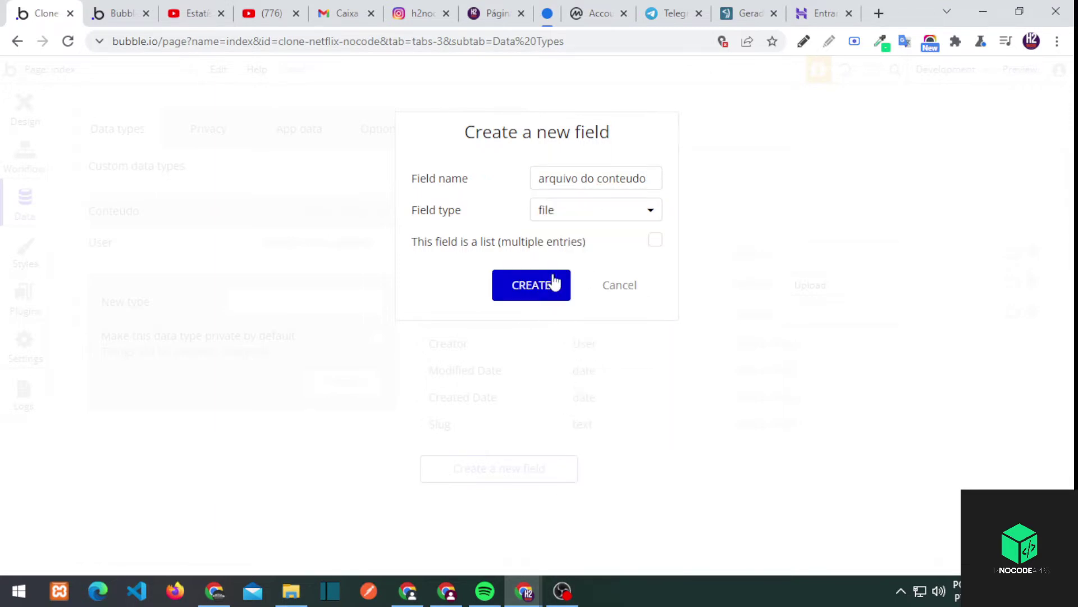
{"action": "left_click", "coordinate": [555, 282]}
Add a 'categorias' field that holds a list of texts
{"action": "left_click", "coordinate": [496, 509]}
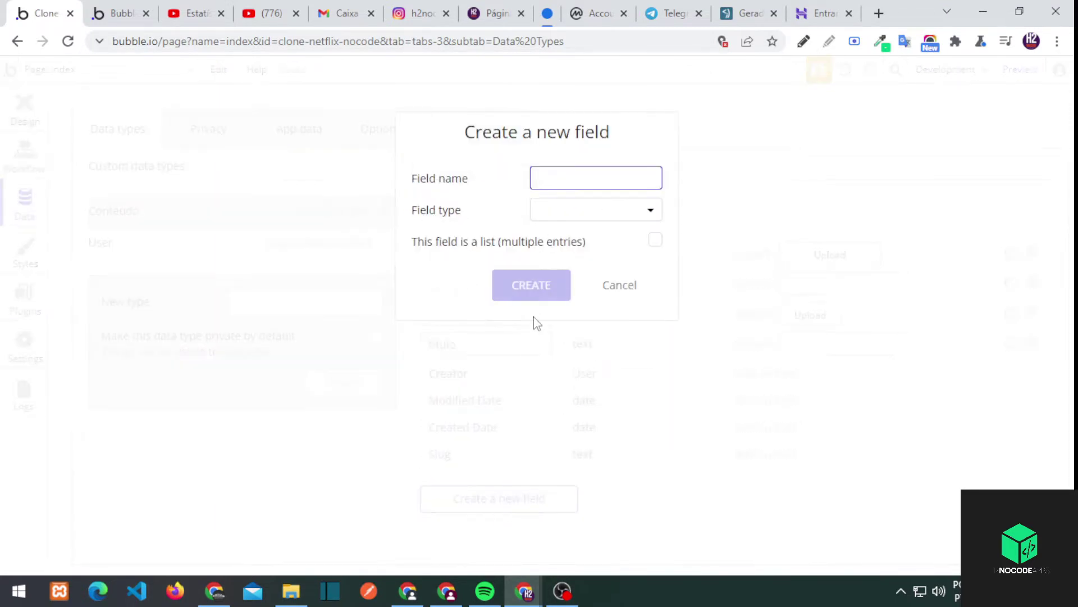
{"action": "type", "text": "categorias"}
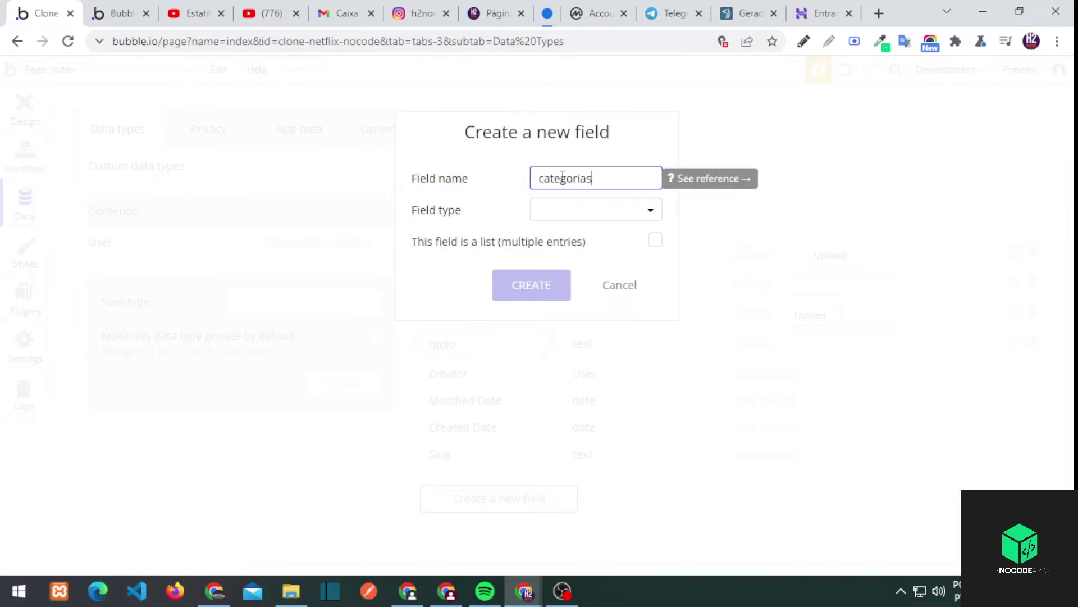
{"action": "left_click", "coordinate": [584, 212]}
{"action": "left_click", "coordinate": [608, 243]}
{"action": "left_click", "coordinate": [655, 240]}
{"action": "left_click", "coordinate": [557, 287]}
Add a yes / no field named 'programa de tv'
{"action": "left_click", "coordinate": [495, 528]}
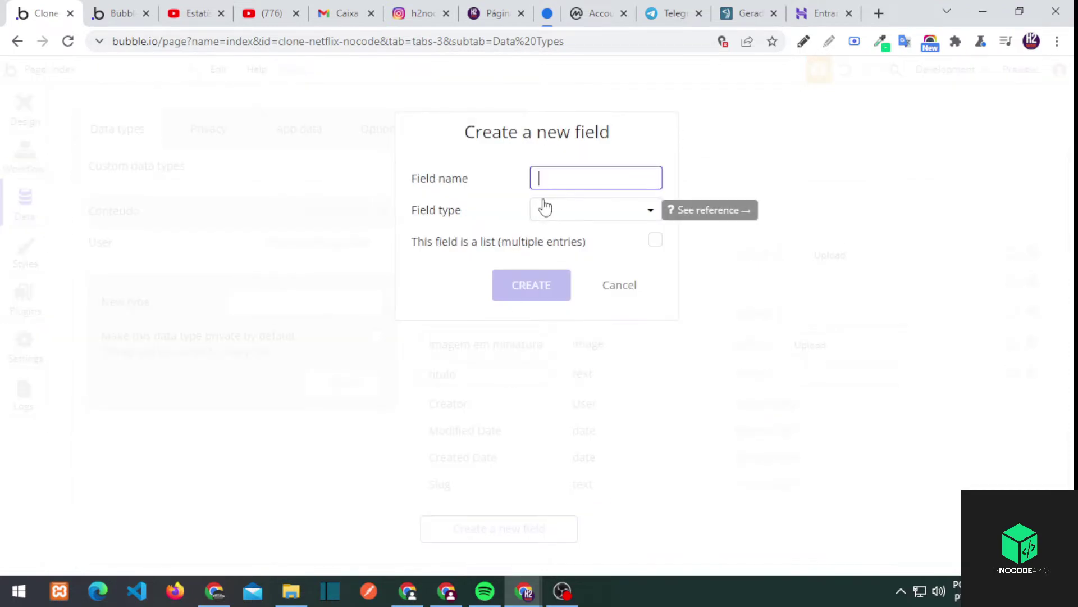
{"action": "type", "text": "programa de tv"}
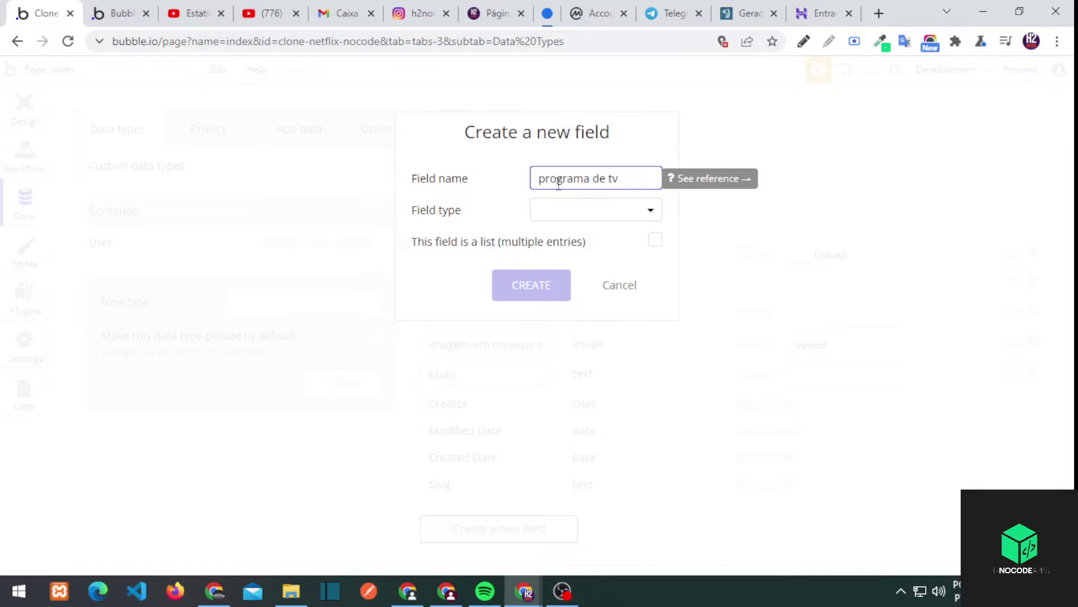
{"action": "left_click", "coordinate": [565, 209]}
{"action": "left_click", "coordinate": [572, 377]}
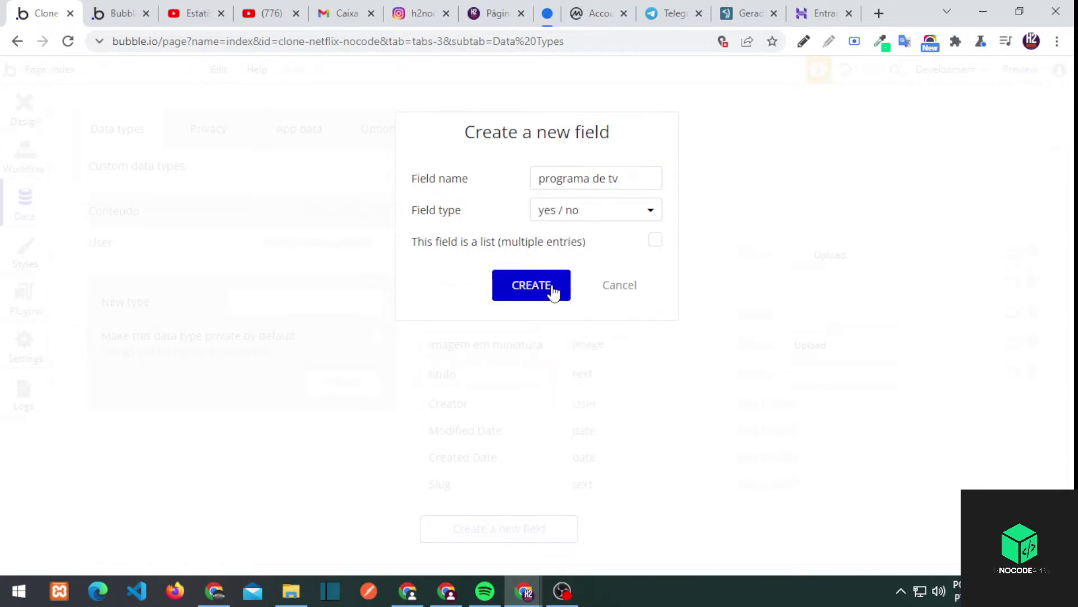
{"action": "left_click", "coordinate": [531, 286]}
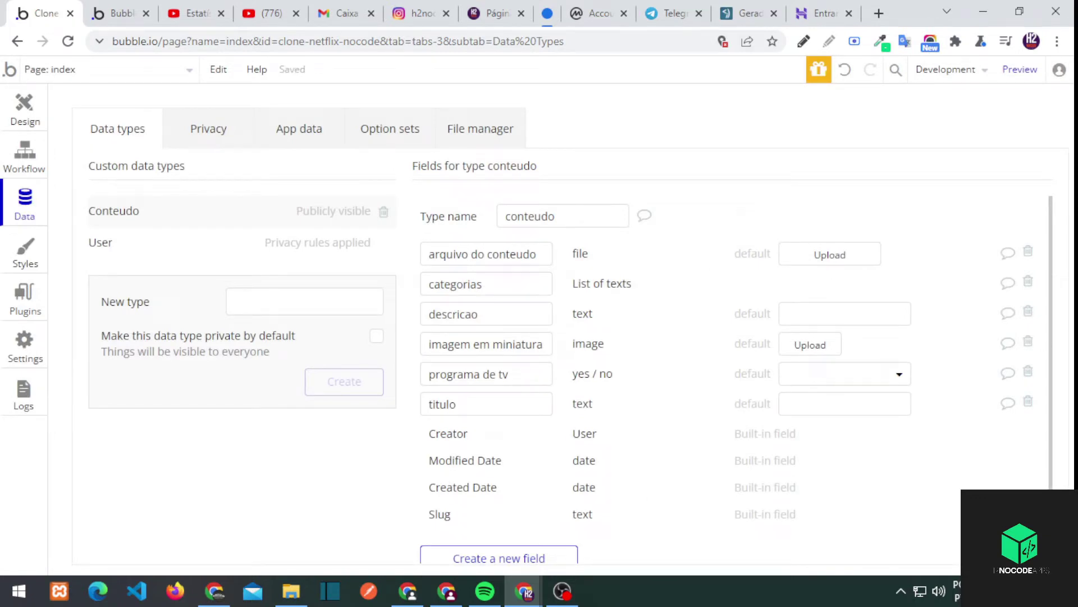
Create a stray 'Minha Lista' data type, delete it, and return to User
{"action": "left_click", "coordinate": [124, 247]}
{"action": "left_click", "coordinate": [303, 309]}
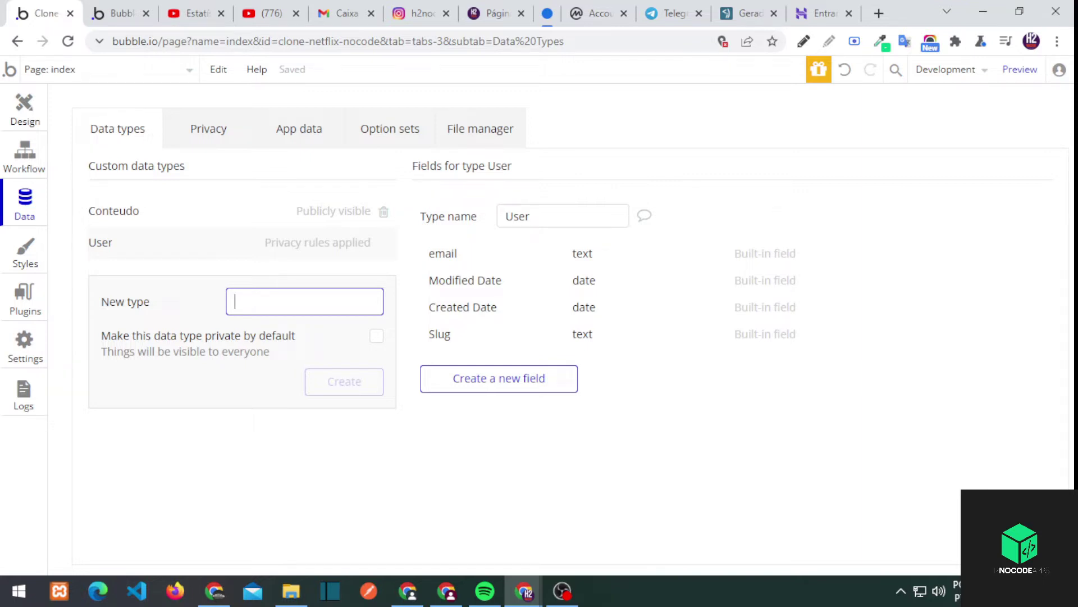
{"action": "type", "text": "minha lista"}
{"action": "left_click", "coordinate": [344, 380]}
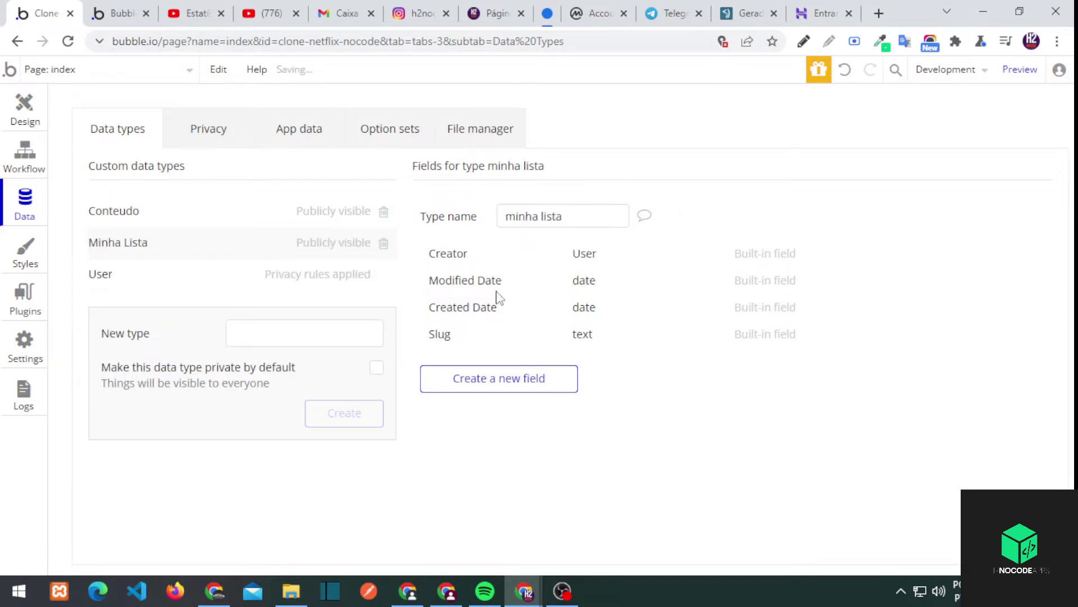
{"action": "left_click", "coordinate": [383, 243]}
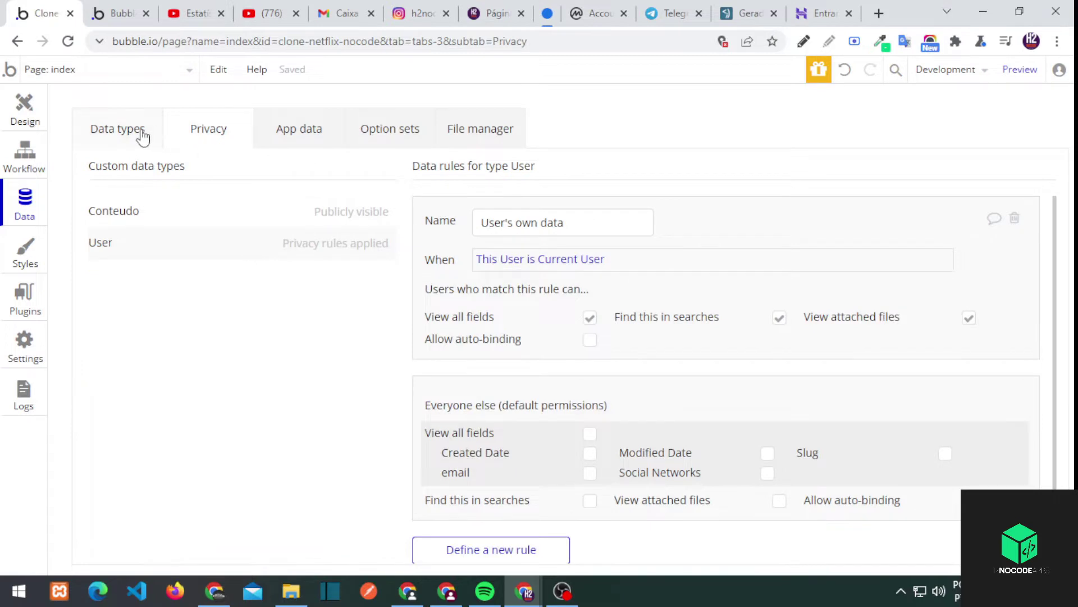
{"action": "left_click", "coordinate": [142, 137]}
Add a 'minha lista' field of type conteudo to the User type
{"action": "left_click", "coordinate": [524, 381]}
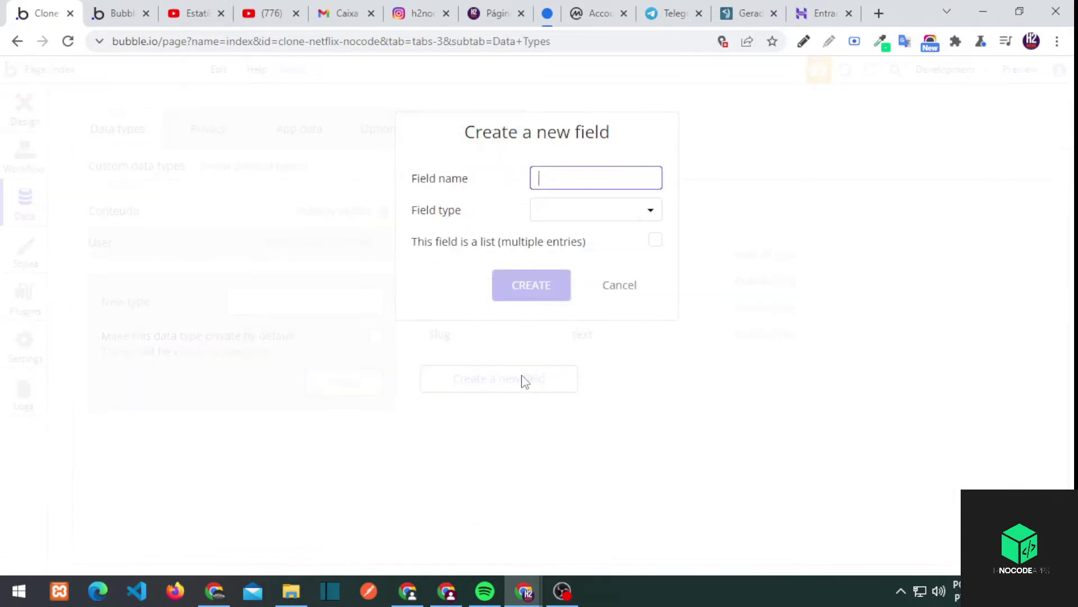
{"action": "left_click", "coordinate": [558, 220]}
{"action": "scroll", "coordinate": [602, 382], "scroll_direction": "down", "scroll_amount": 1}
{"action": "left_click", "coordinate": [562, 489]}
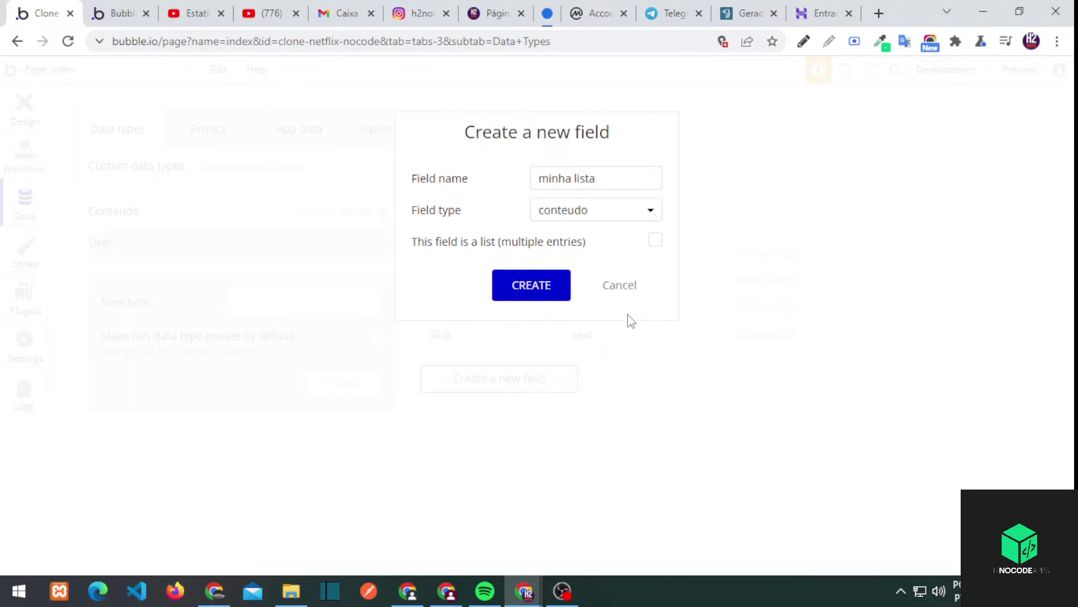
{"action": "left_click", "coordinate": [541, 290]}
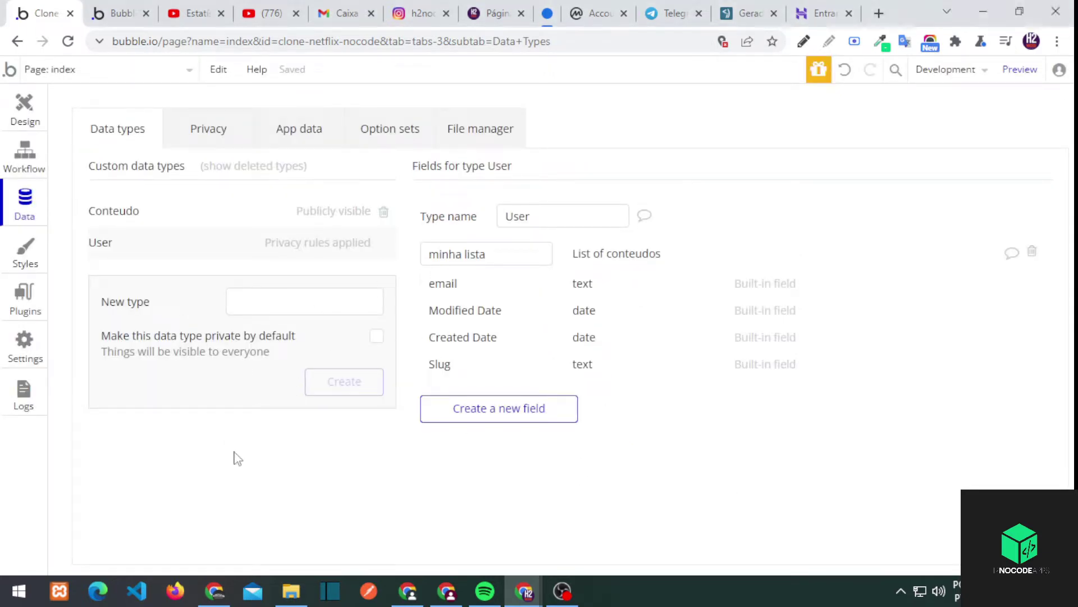
Create a new blank page named 'upload'
{"action": "left_click", "coordinate": [108, 73]}
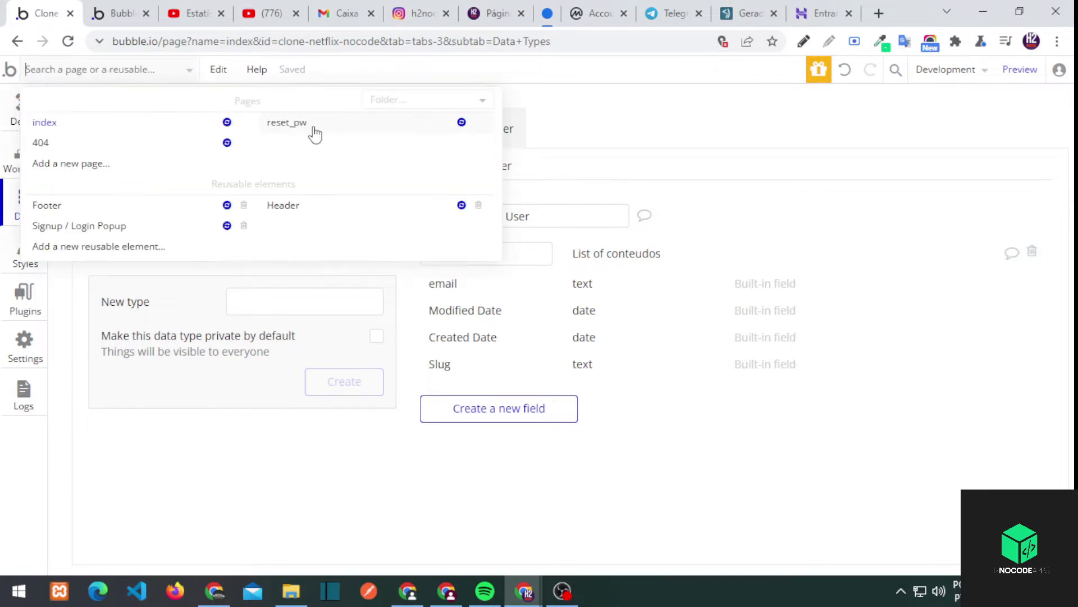
{"action": "left_click", "coordinate": [75, 163]}
{"action": "type", "text": "upload"}
{"action": "left_click", "coordinate": [611, 210]}
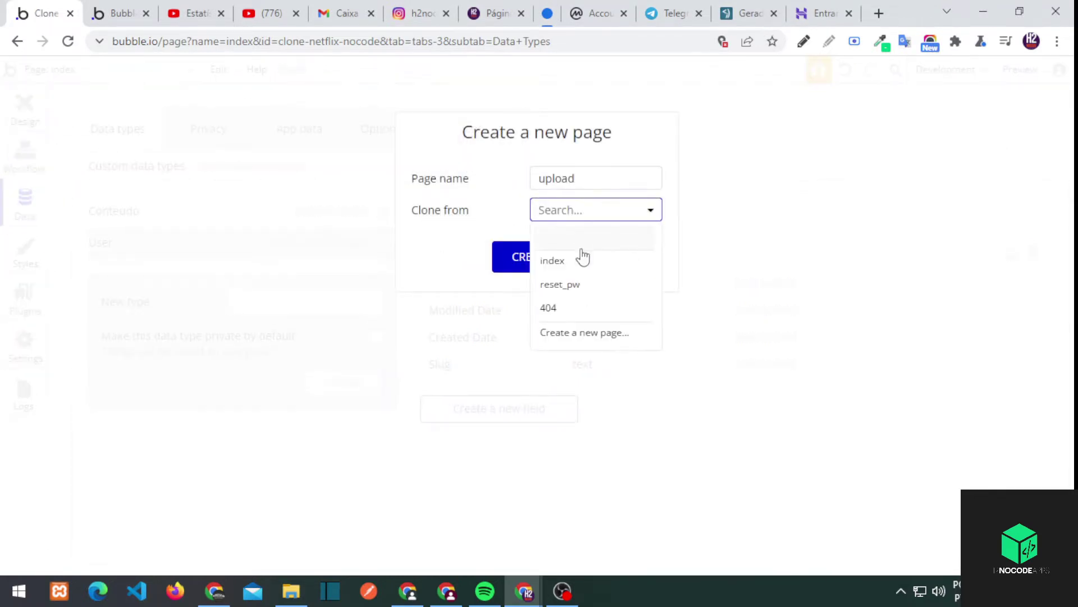
{"action": "left_click", "coordinate": [522, 256]}
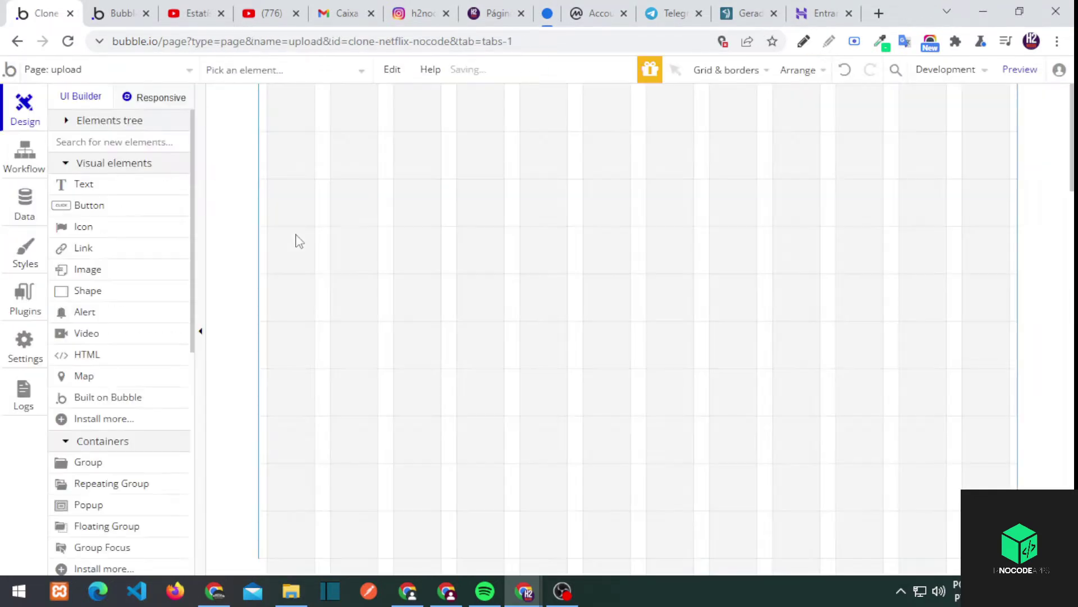
Upgrade the upload page to the responsive engine and reload it from the page list
{"action": "left_click", "coordinate": [160, 100]}
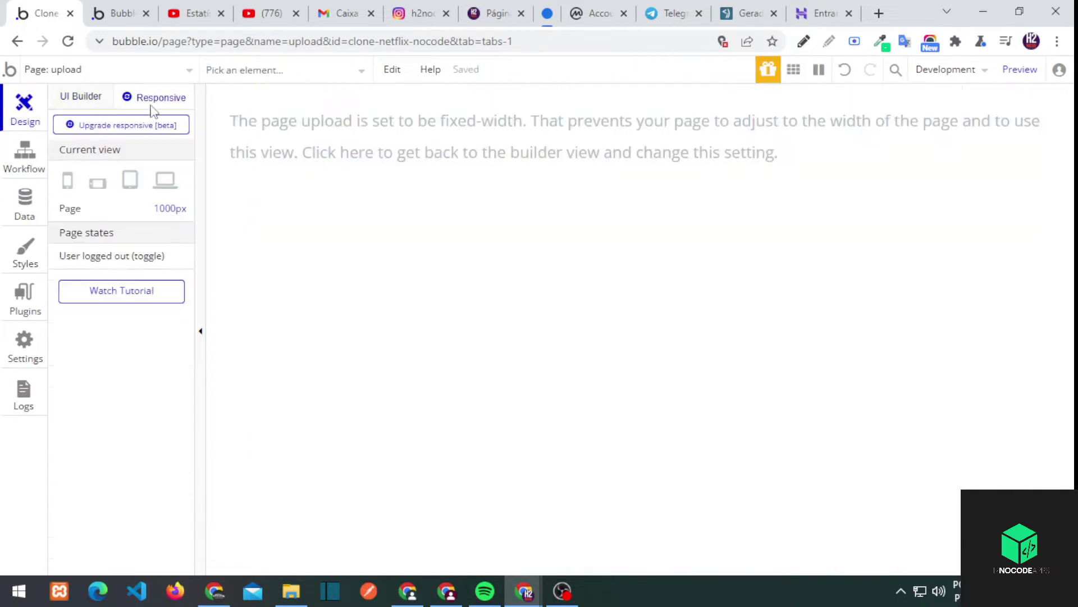
{"action": "left_click", "coordinate": [101, 129]}
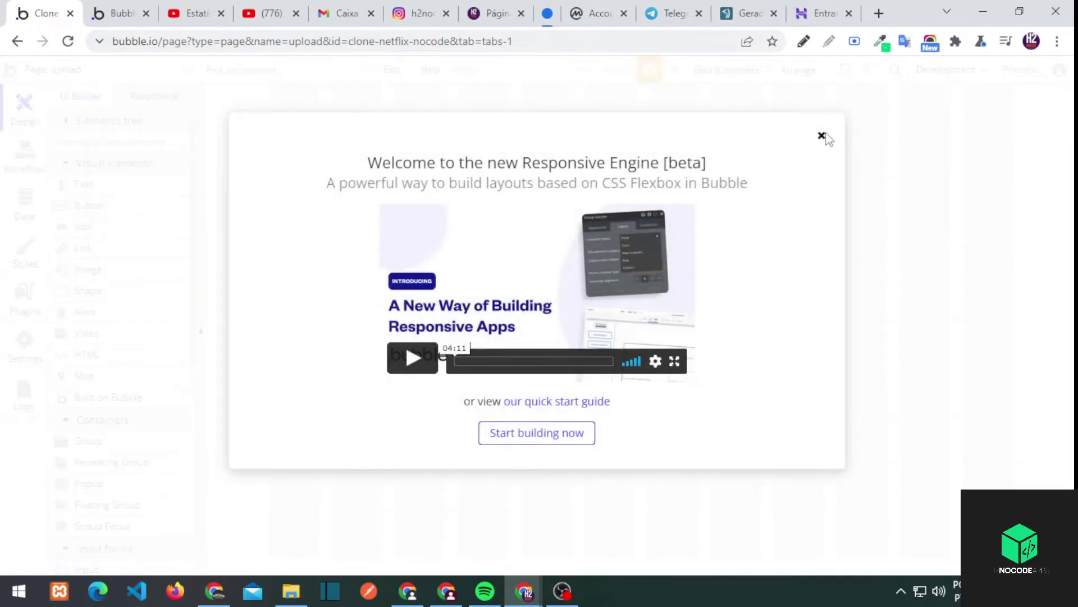
{"action": "left_click", "coordinate": [822, 135]}
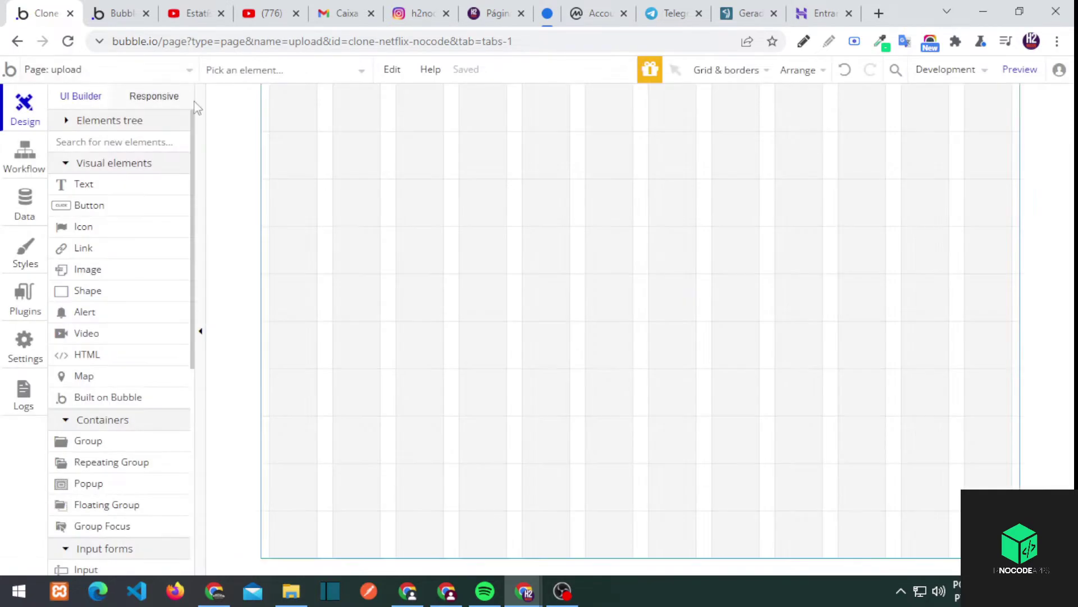
{"action": "left_click", "coordinate": [104, 75]}
{"action": "left_click", "coordinate": [63, 128]}
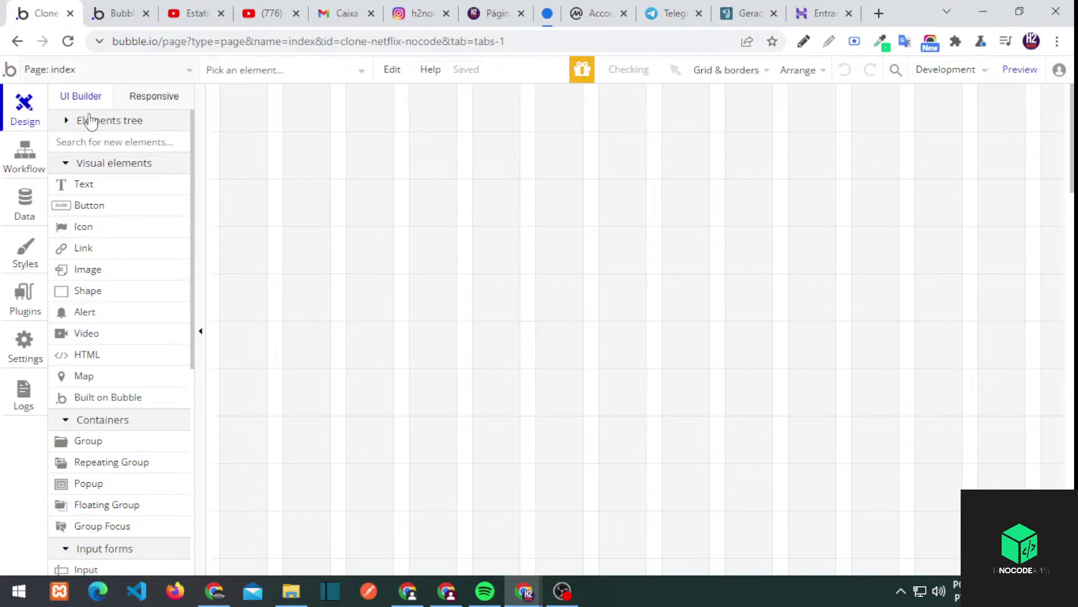
{"action": "left_click", "coordinate": [103, 69]}
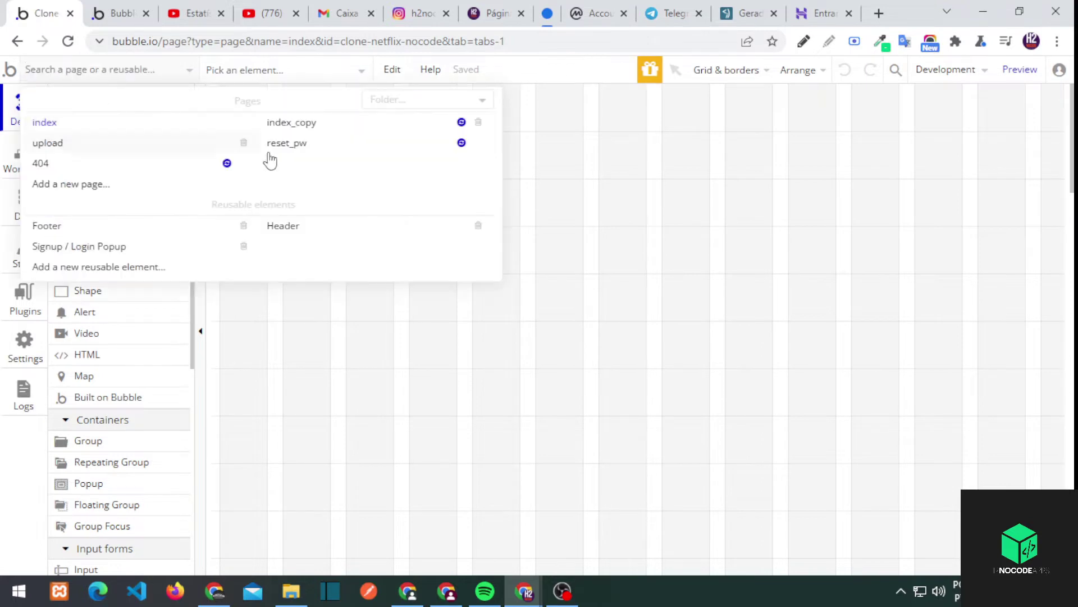
{"action": "left_click", "coordinate": [87, 142]}
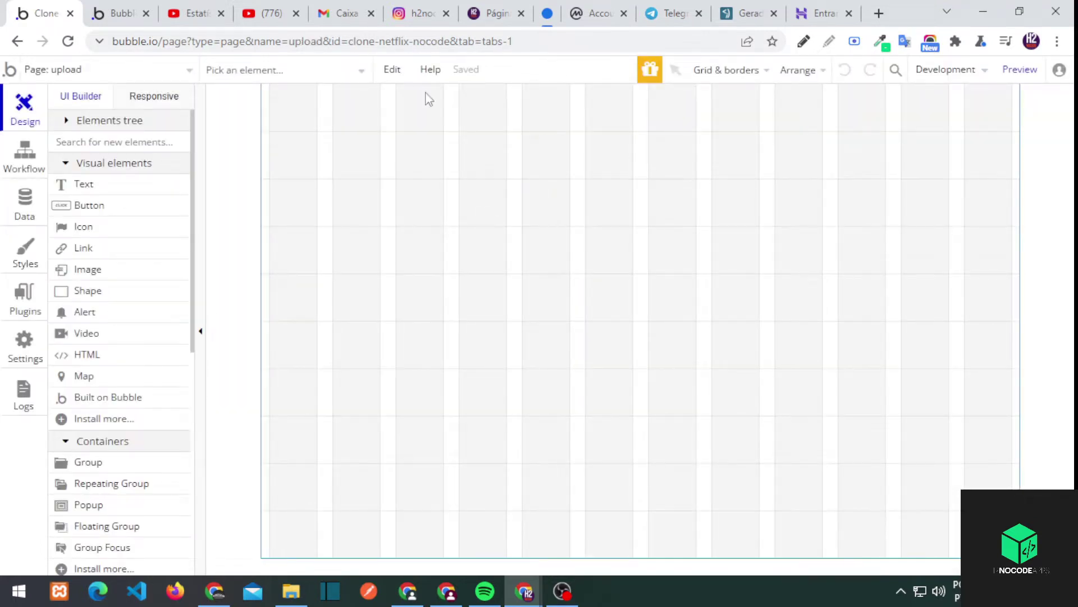
Draw a large group named Group_add_conteudo on the upload page
{"action": "left_click", "coordinate": [133, 463]}
{"action": "mouse_move", "coordinate": [491, 100]}
{"action": "left_mouse_down"}
{"action": "mouse_move", "coordinate": [804, 436]}
{"action": "mouse_move", "coordinate": [845, 504]}
{"action": "left_mouse_up"}
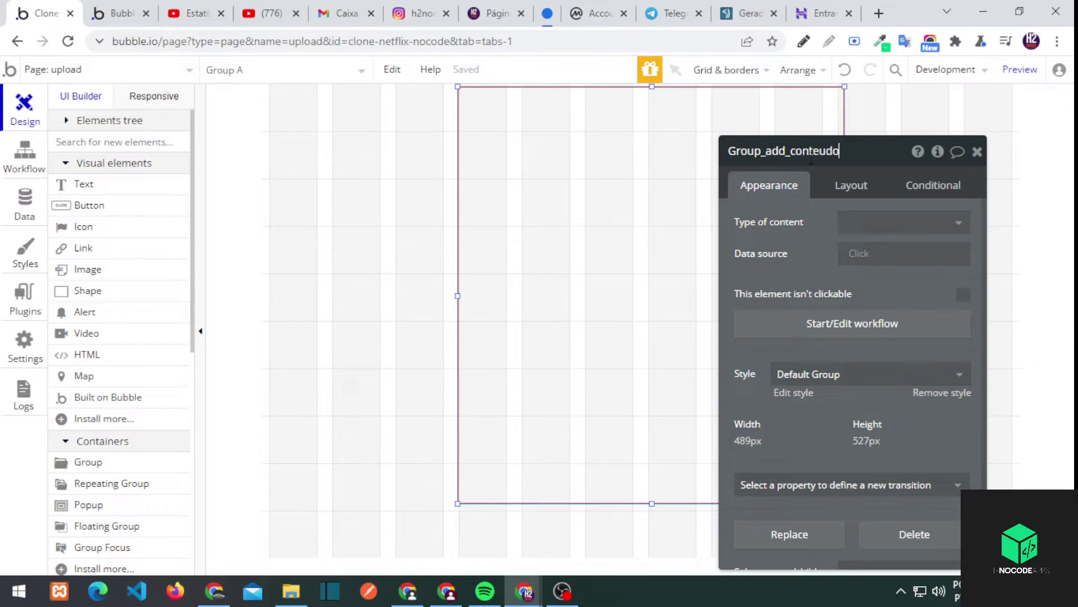
{"action": "key", "text": "Return"}
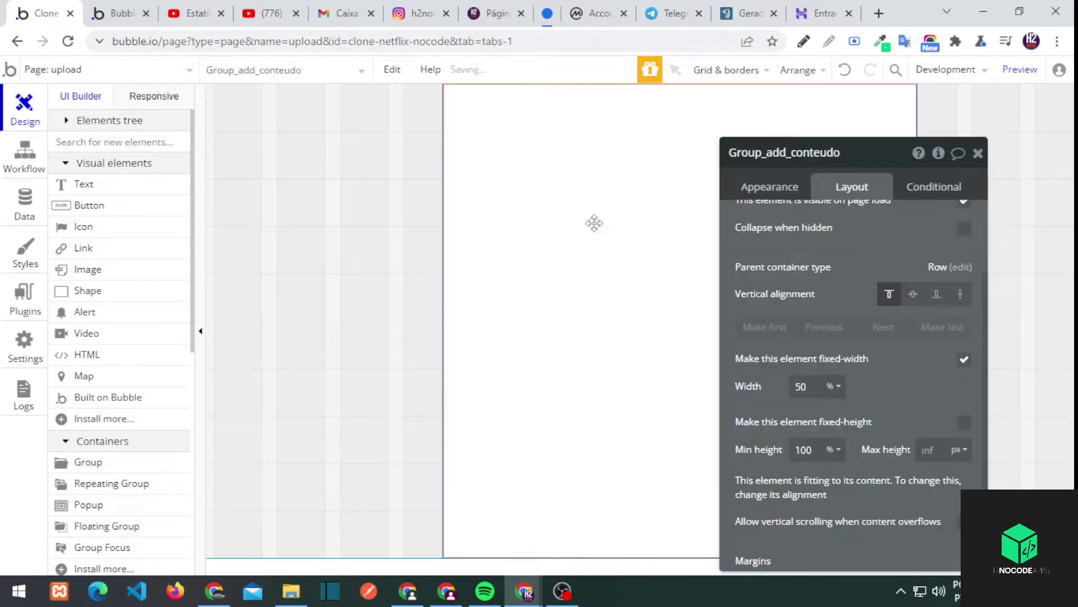
Make the group's width flexible, with min width 0 px and max width 400
{"action": "double_click", "coordinate": [802, 386]}
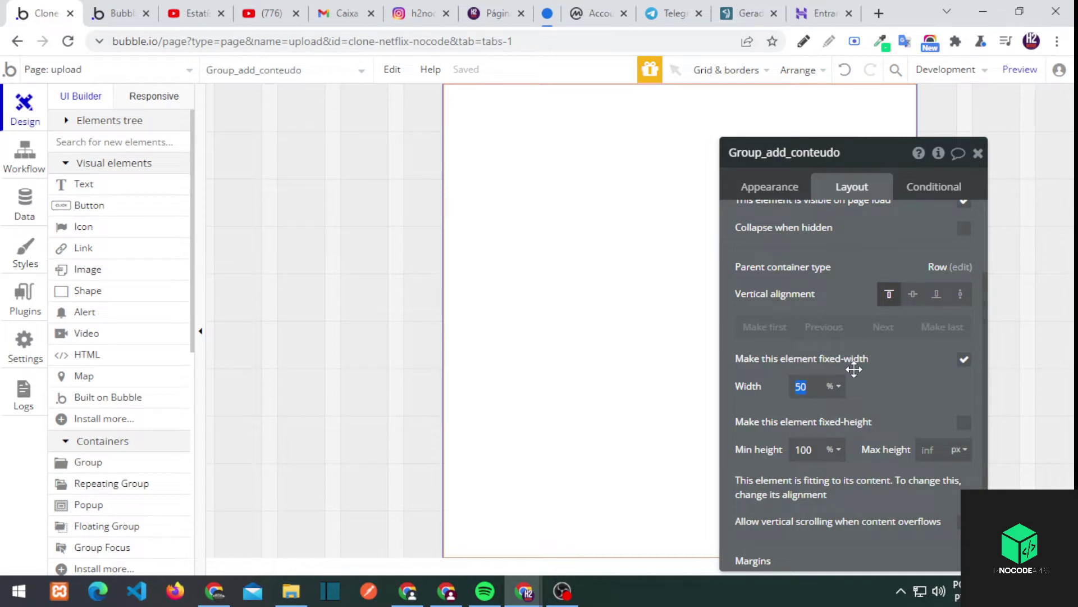
{"action": "left_click", "coordinate": [964, 359]}
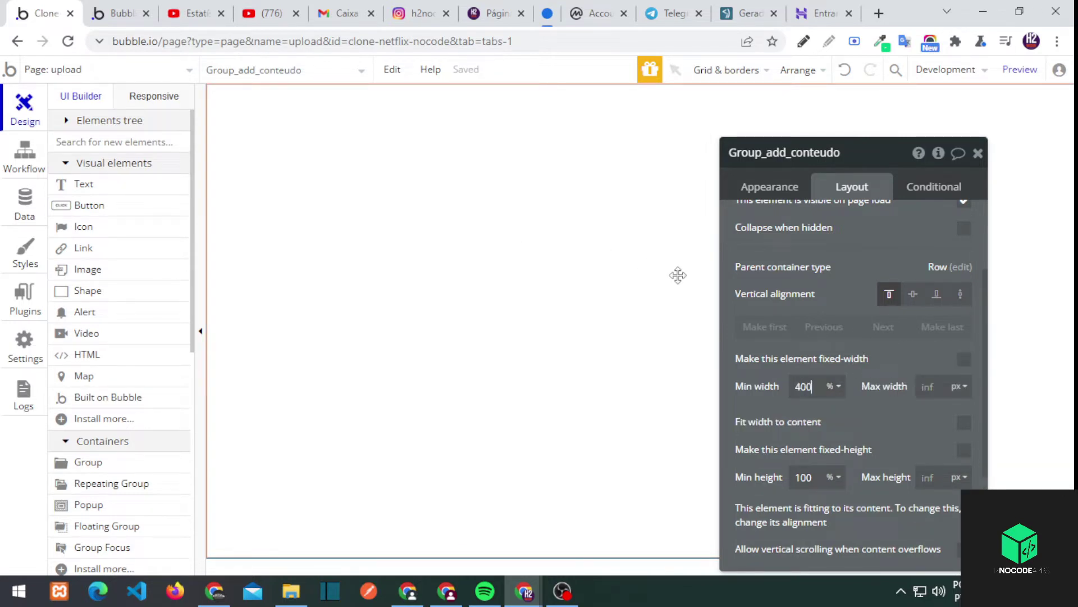
{"action": "left_click", "coordinate": [833, 386]}
{"action": "left_click", "coordinate": [836, 421]}
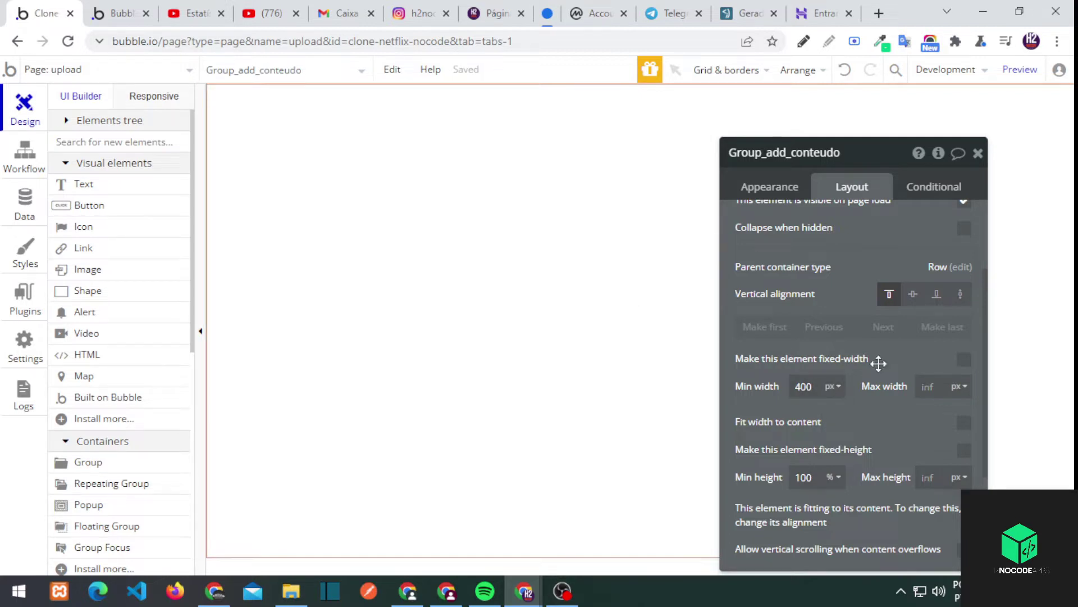
{"action": "double_click", "coordinate": [804, 386]}
{"action": "key", "text": "ctrl+x"}
{"action": "left_click", "coordinate": [932, 387]}
{"action": "key", "text": "ctrl+v"}
{"action": "left_click_drag", "start_coordinate": [867, 241], "coordinate": [321, 214]}
{"action": "left_click", "coordinate": [457, 123]}
Check the layout in the refreshed app preview, then return to the editor
{"action": "left_click", "coordinate": [121, 13]}
{"action": "left_click", "coordinate": [67, 41]}
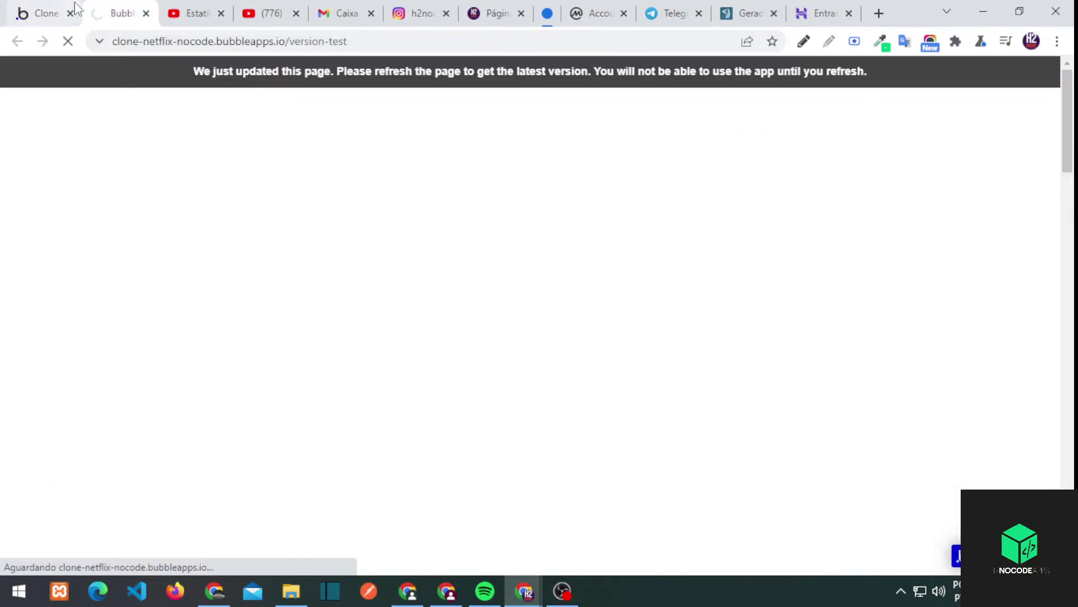
{"action": "scroll", "coordinate": [438, 356], "scroll_direction": "down", "scroll_amount": 10}
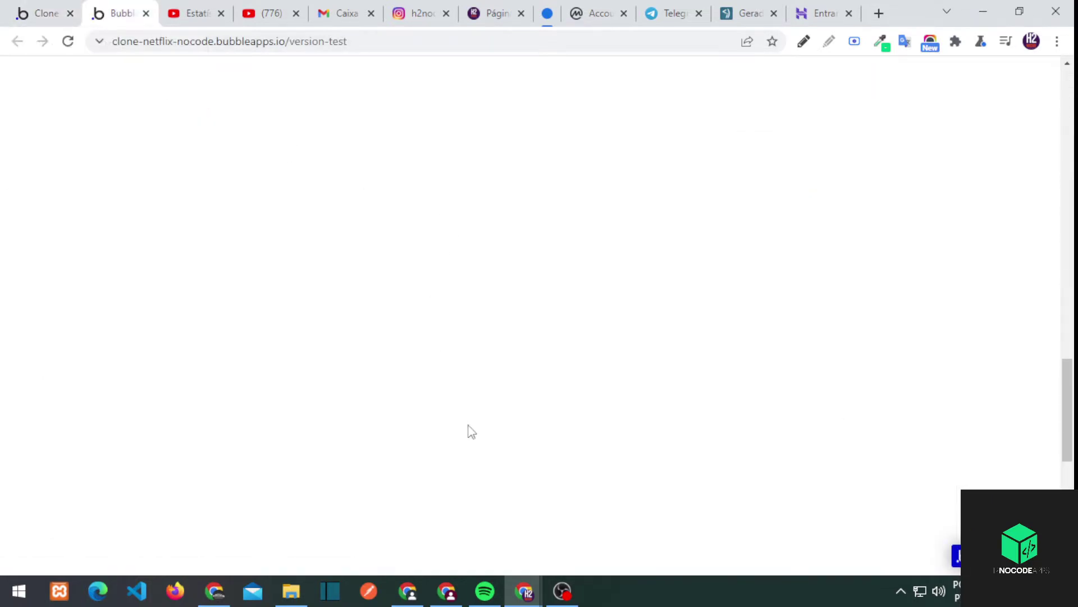
{"action": "left_click", "coordinate": [61, 17]}
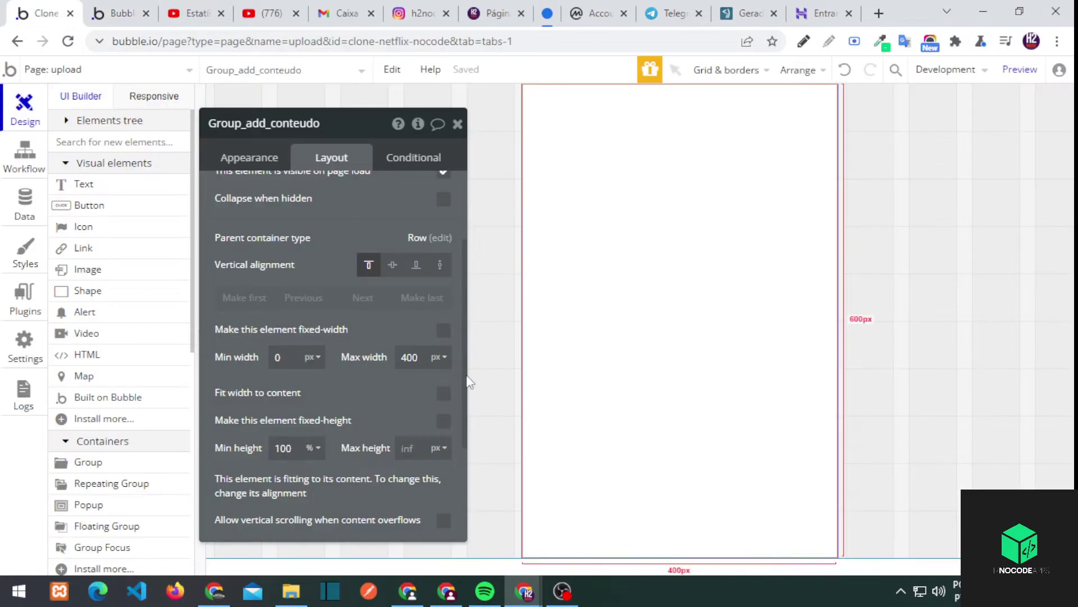
Place a text element in the group at 100% width with min height 60
{"action": "left_click", "coordinate": [84, 184]}
{"action": "left_click", "coordinate": [626, 108]}
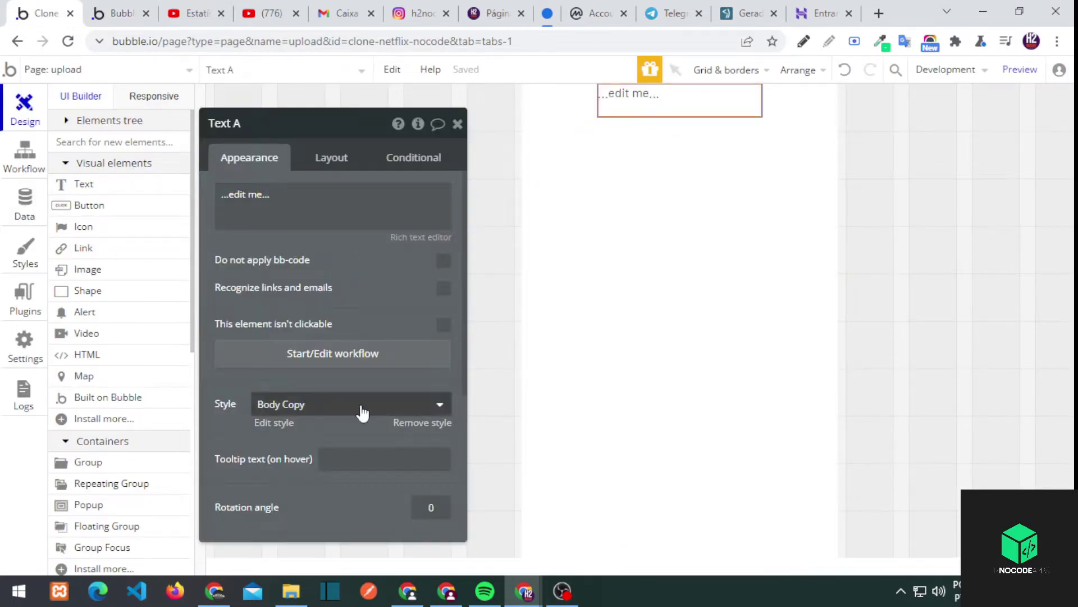
{"action": "left_click", "coordinate": [329, 156]}
{"action": "left_click", "coordinate": [312, 373]}
{"action": "left_click", "coordinate": [311, 392]}
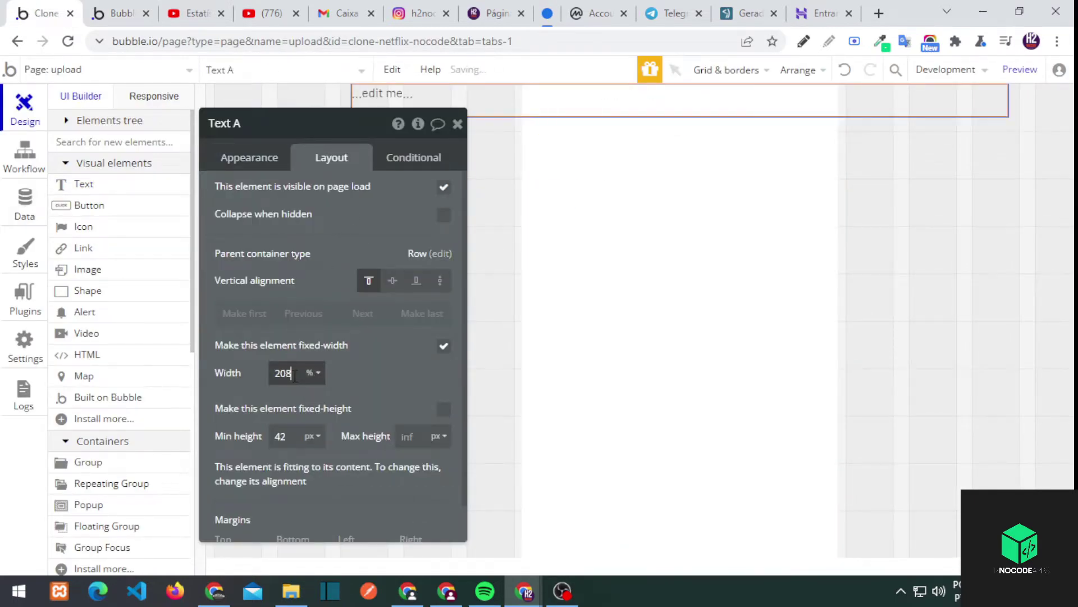
{"action": "left_click", "coordinate": [311, 436]}
{"action": "type", "text": "60"}
{"action": "scroll", "coordinate": [337, 281], "scroll_direction": "down", "scroll_amount": 1}
Peek at the Body Copy style, then give the text H1 Heading - Light
{"action": "left_click", "coordinate": [241, 157]}
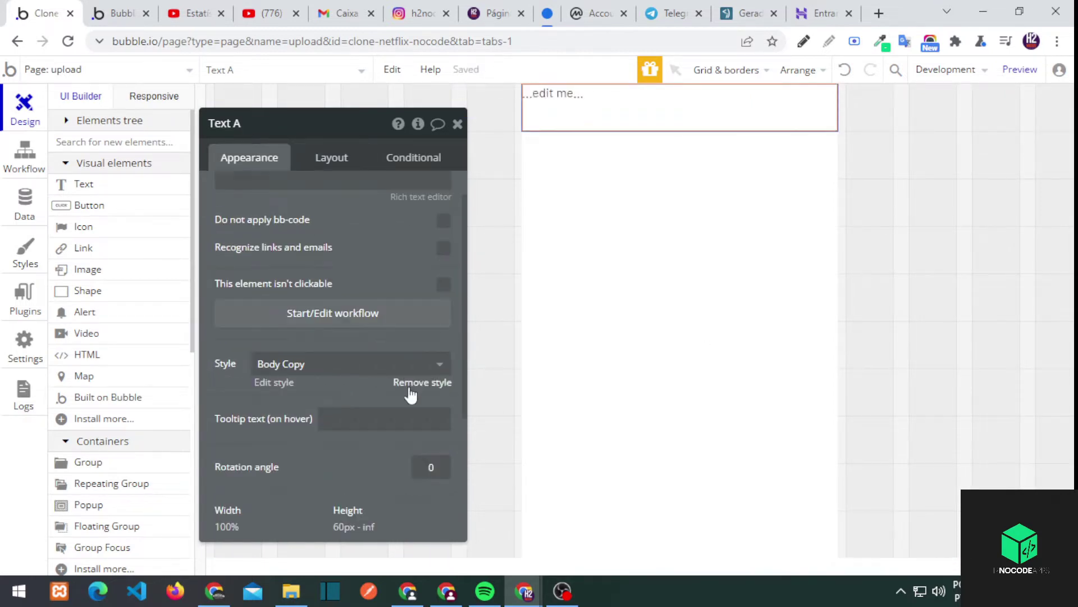
{"action": "left_click", "coordinate": [280, 383]}
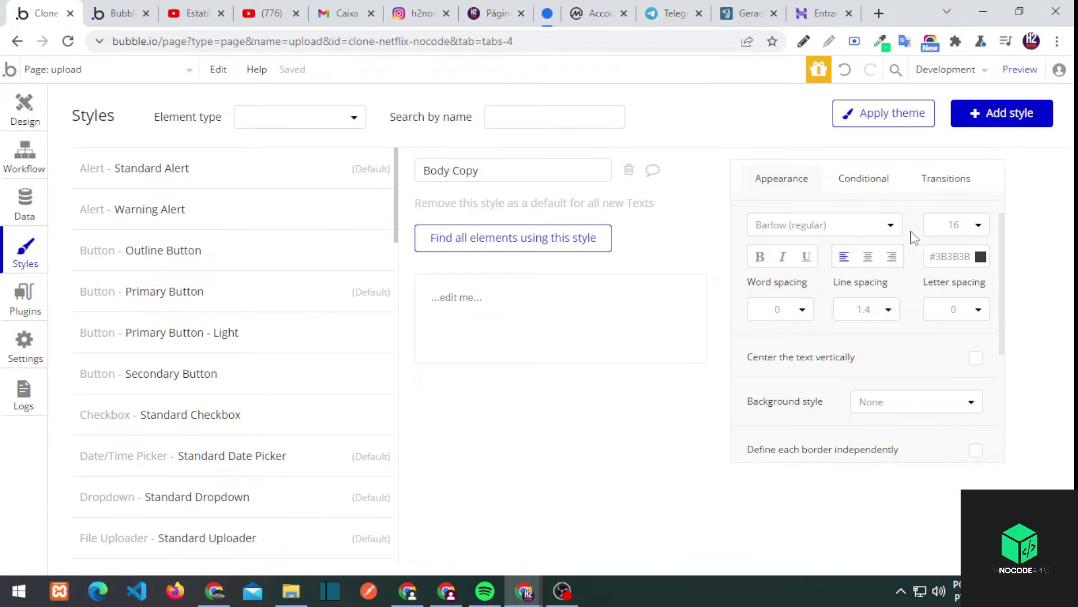
{"action": "left_click", "coordinate": [25, 110]}
{"action": "left_click", "coordinate": [568, 111]}
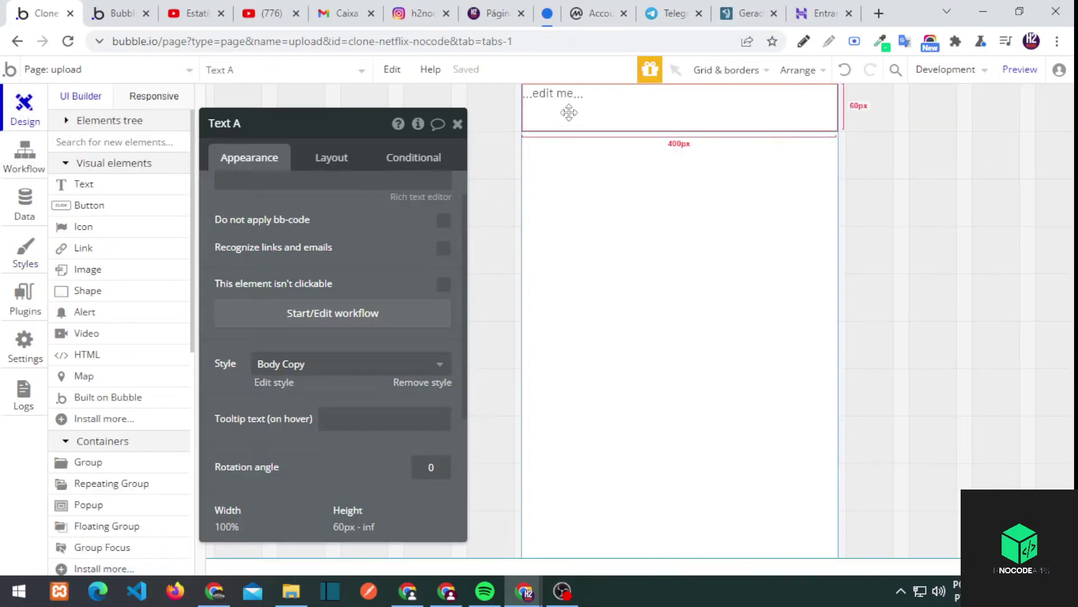
{"action": "left_click", "coordinate": [286, 364]}
{"action": "left_click", "coordinate": [298, 507]}
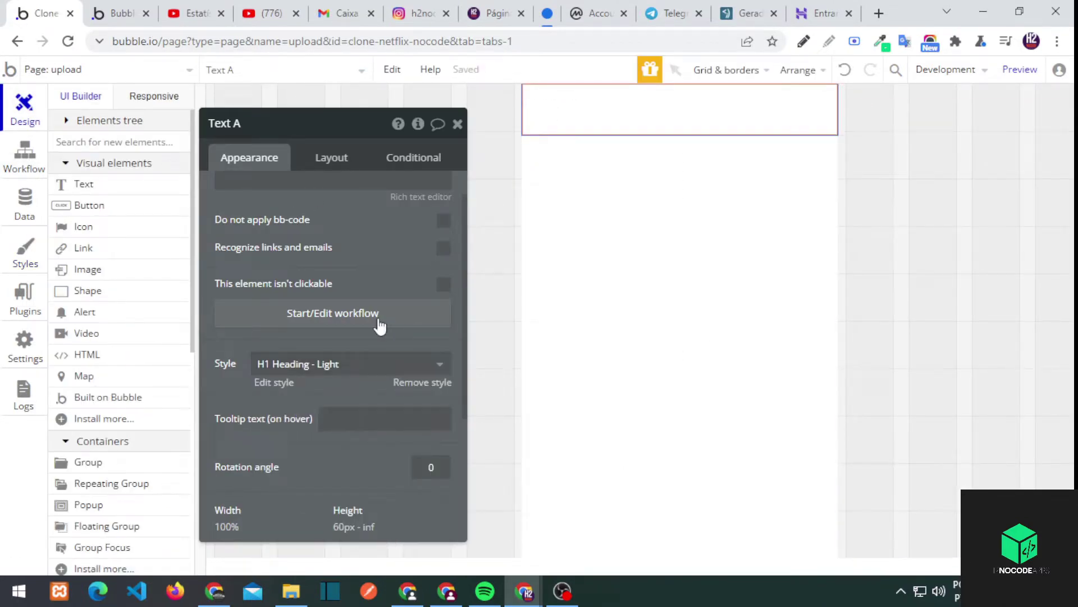
Change the text content to 'Adicionar conteúdo'
{"action": "scroll", "coordinate": [317, 200], "scroll_direction": "up", "scroll_amount": 1}
{"action": "left_click", "coordinate": [317, 201]}
{"action": "type", "text": "Adicionar cont"}
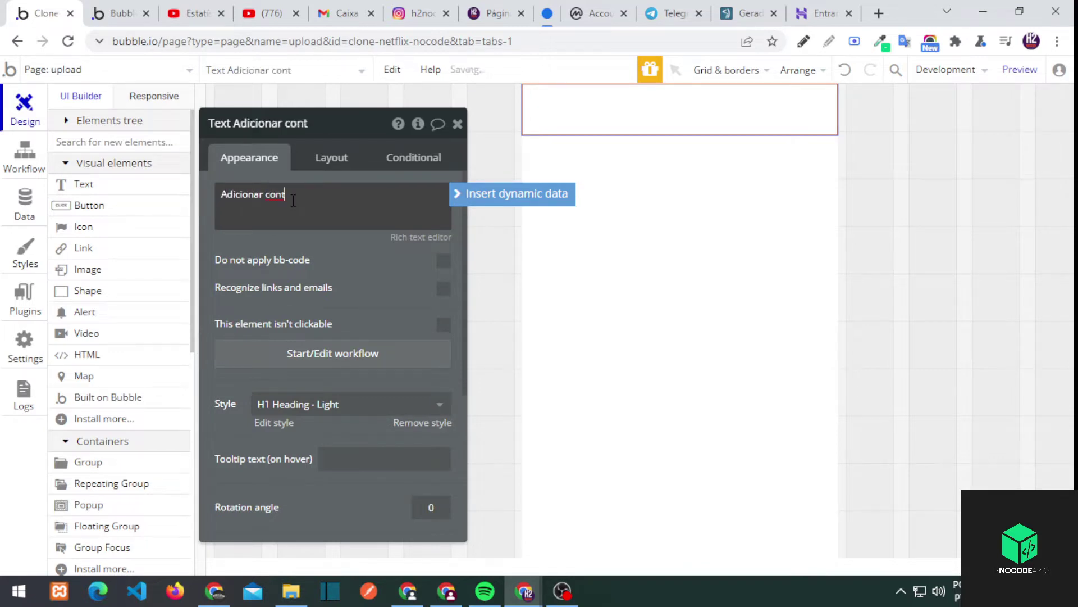
{"action": "type", "text": "eúdo"}
{"action": "left_click", "coordinate": [312, 264]}
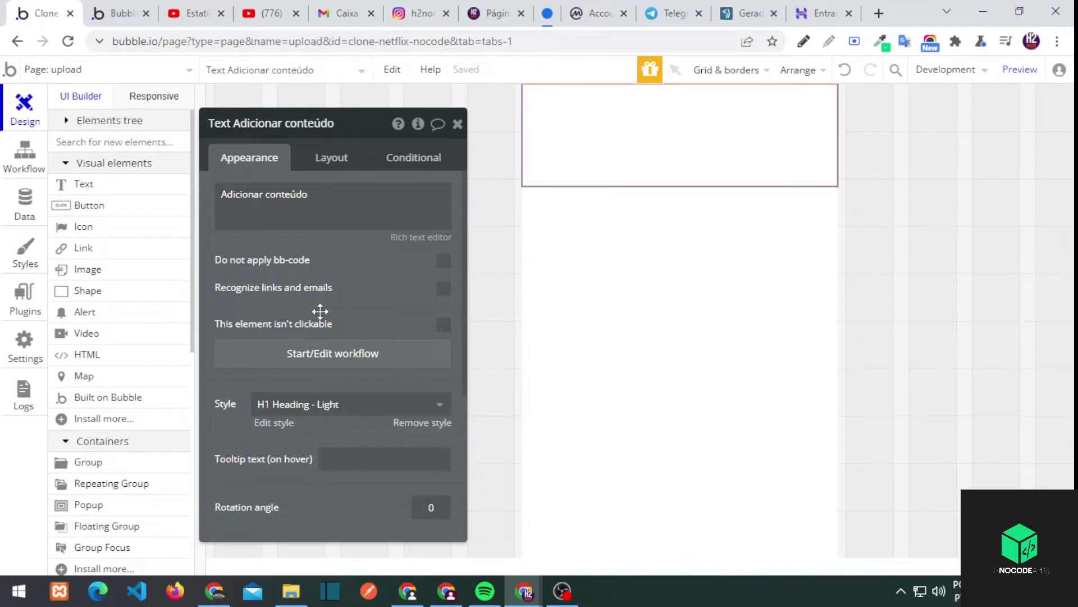
Switch the text to H2 Heading - Light and open that style for editing
{"action": "left_click", "coordinate": [337, 412]}
{"action": "scroll", "coordinate": [309, 460], "scroll_direction": "down", "scroll_amount": 3}
{"action": "left_click", "coordinate": [301, 443]}
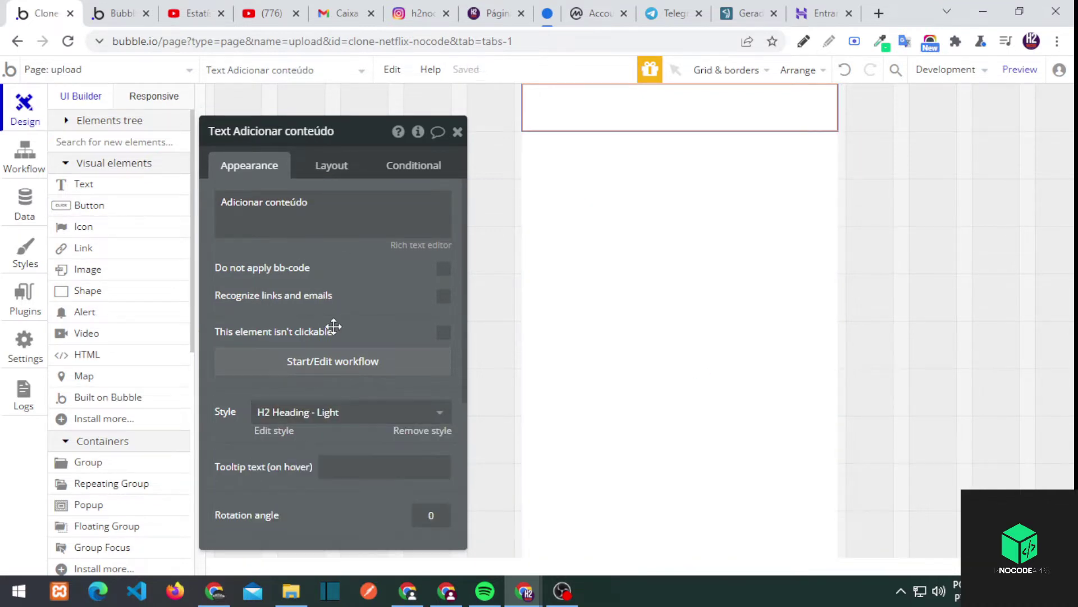
{"action": "left_click", "coordinate": [278, 430]}
{"action": "scroll", "coordinate": [962, 308], "scroll_direction": "down", "scroll_amount": 4}
Set the H2 Heading - Light font colour to #111111
{"action": "scroll", "coordinate": [950, 303], "scroll_direction": "up", "scroll_amount": 4}
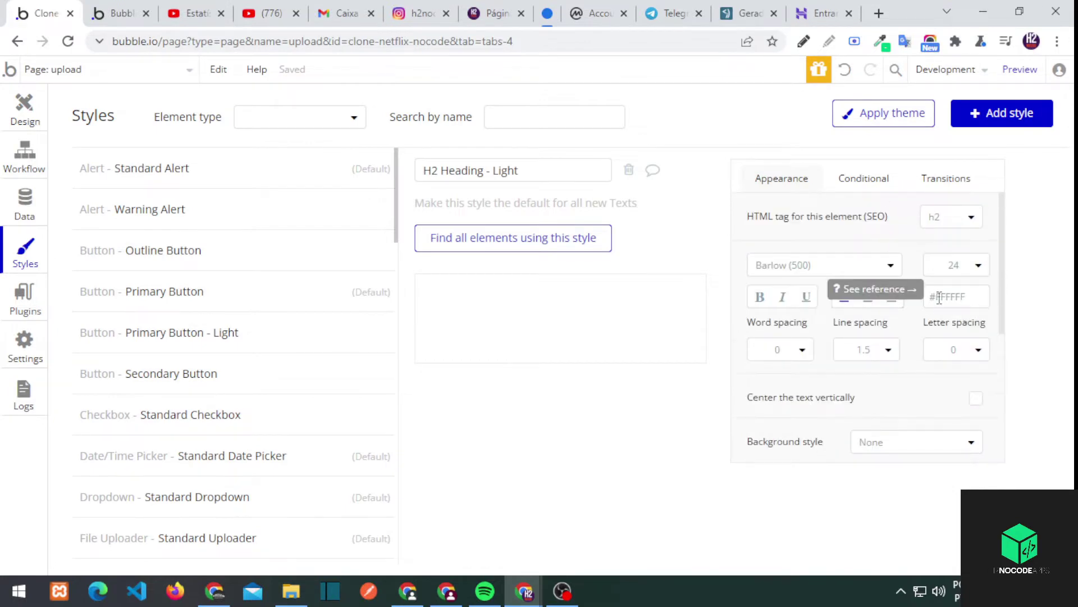
{"action": "scroll", "coordinate": [269, 445], "scroll_direction": "down", "scroll_amount": 10}
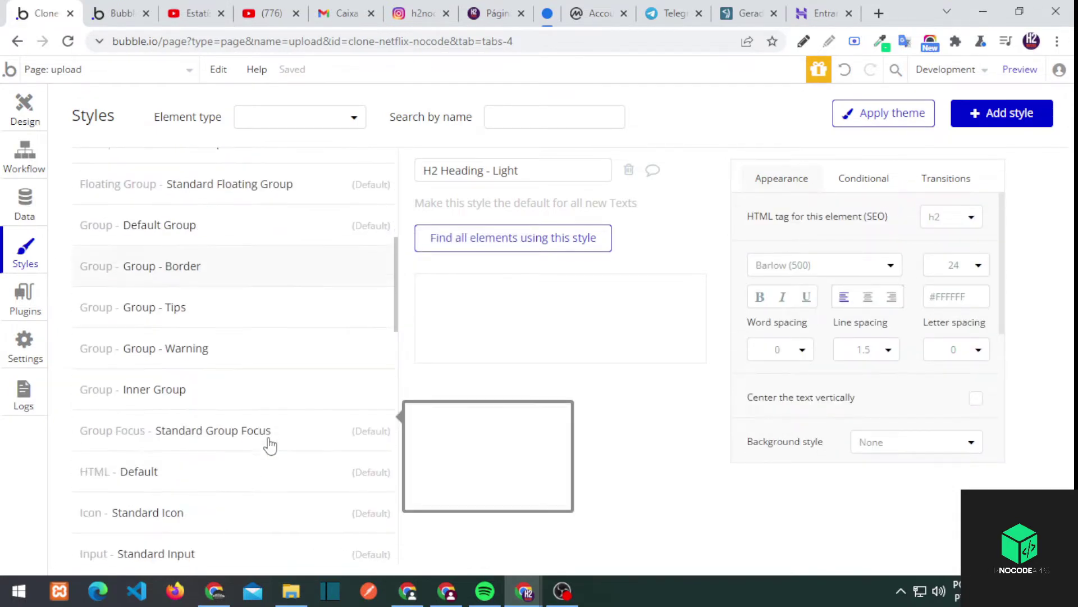
{"action": "left_click", "coordinate": [950, 296]}
{"action": "type", "text": "#111111"}
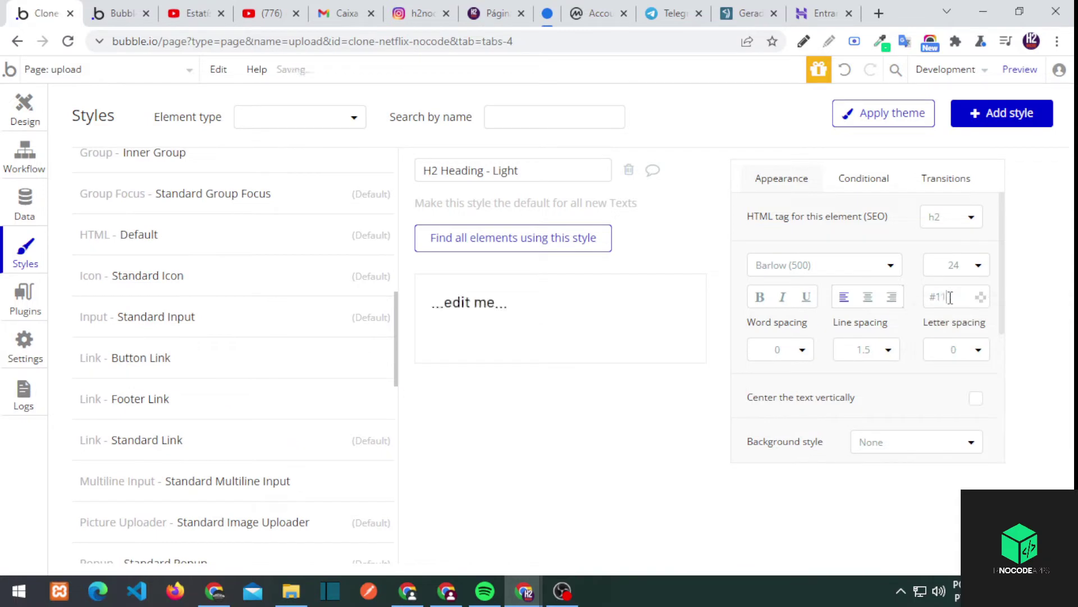
Browse the alert and button styles, ending on Primary Button
{"action": "scroll", "coordinate": [174, 372], "scroll_direction": "up", "scroll_amount": 10}
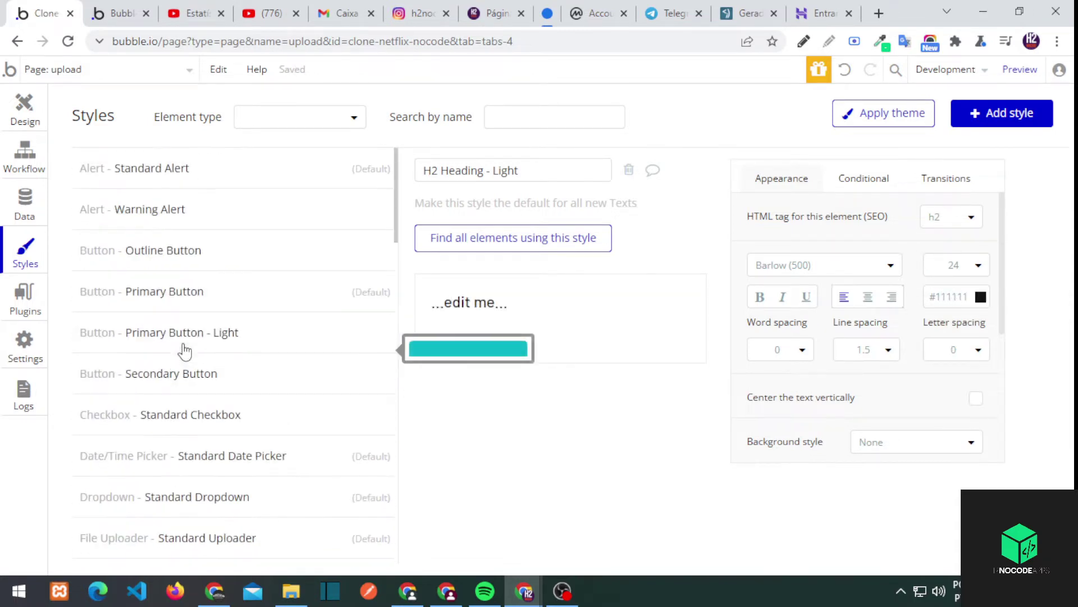
{"action": "left_click", "coordinate": [184, 168]}
{"action": "left_click", "coordinate": [217, 224]}
{"action": "left_click", "coordinate": [208, 250]}
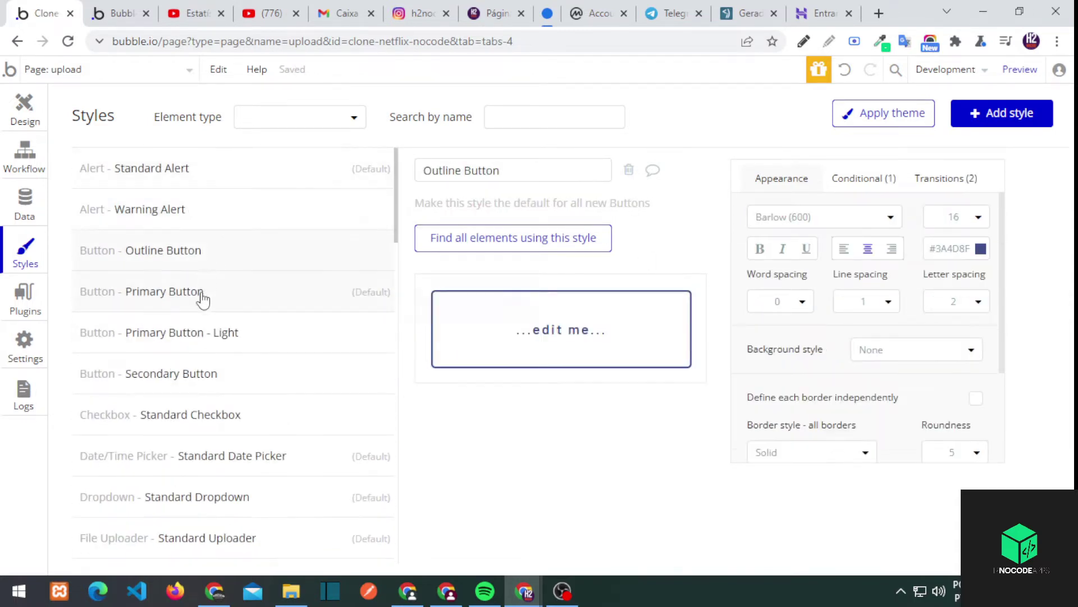
{"action": "left_click", "coordinate": [952, 252]}
{"action": "left_click", "coordinate": [157, 298]}
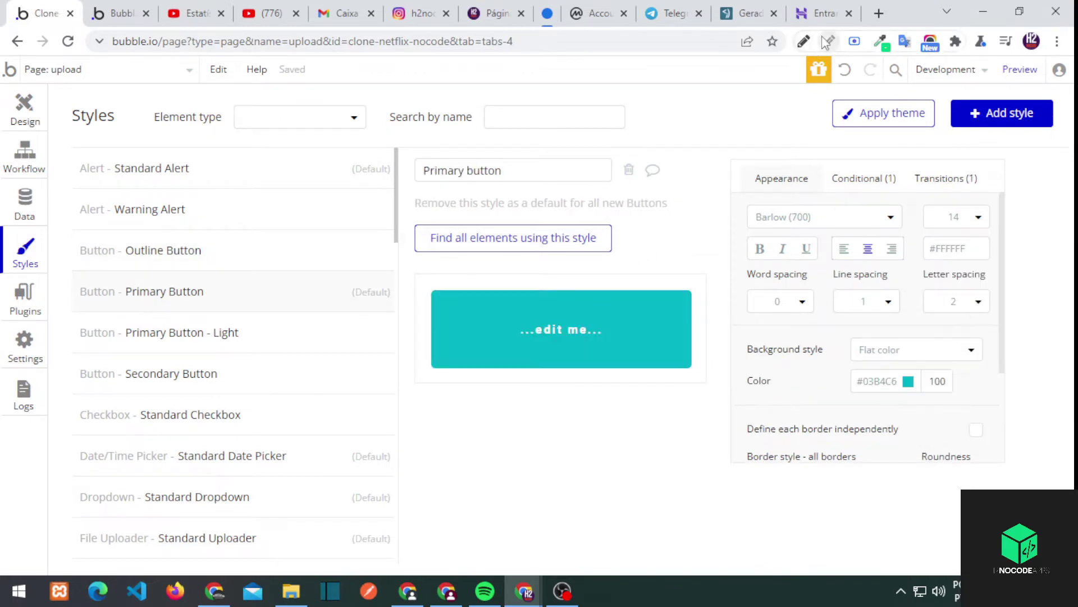
Go to the app Settings page, passing through the plugins page
{"action": "left_click", "coordinate": [25, 340]}
{"action": "left_click", "coordinate": [31, 306]}
{"action": "left_click", "coordinate": [25, 340]}
{"action": "scroll", "coordinate": [169, 320], "scroll_direction": "down", "scroll_amount": 4}
{"action": "scroll", "coordinate": [217, 187], "scroll_direction": "up", "scroll_amount": 3}
Set the first two palette colours to 111111 and DF0712
{"action": "left_click", "coordinate": [209, 129]}
{"action": "scroll", "coordinate": [281, 332], "scroll_direction": "down", "scroll_amount": 10}
{"action": "double_click", "coordinate": [132, 372]}
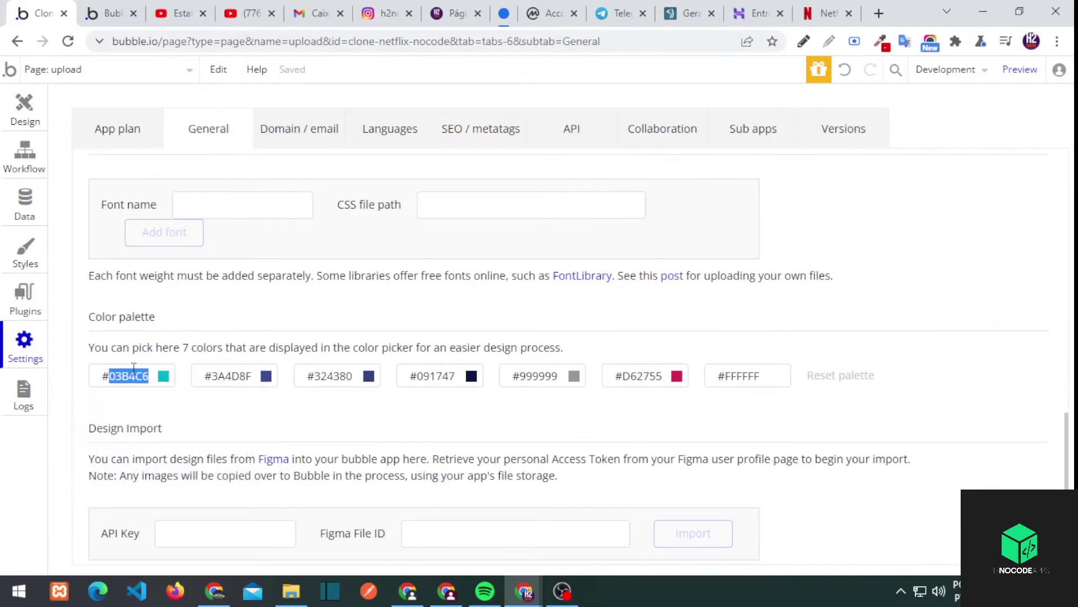
{"action": "type", "text": "000000"}
{"action": "double_click", "coordinate": [126, 375]}
{"action": "type", "text": "111111"}
{"action": "double_click", "coordinate": [231, 376]}
{"action": "type", "text": "000000"}
{"action": "double_click", "coordinate": [233, 376]}
{"action": "type", "text": "DF0712"}
{"action": "key", "text": "Tab"}
Set the third and fourth palette colours to 000000 and 0071DC, then return to Styles
{"action": "double_click", "coordinate": [331, 376]}
{"action": "left_click", "coordinate": [334, 381]}
{"action": "double_click", "coordinate": [333, 376]}
{"action": "type", "text": "000000"}
{"action": "double_click", "coordinate": [429, 376]}
{"action": "type", "text": "0071DC"}
{"action": "left_click", "coordinate": [25, 254]}
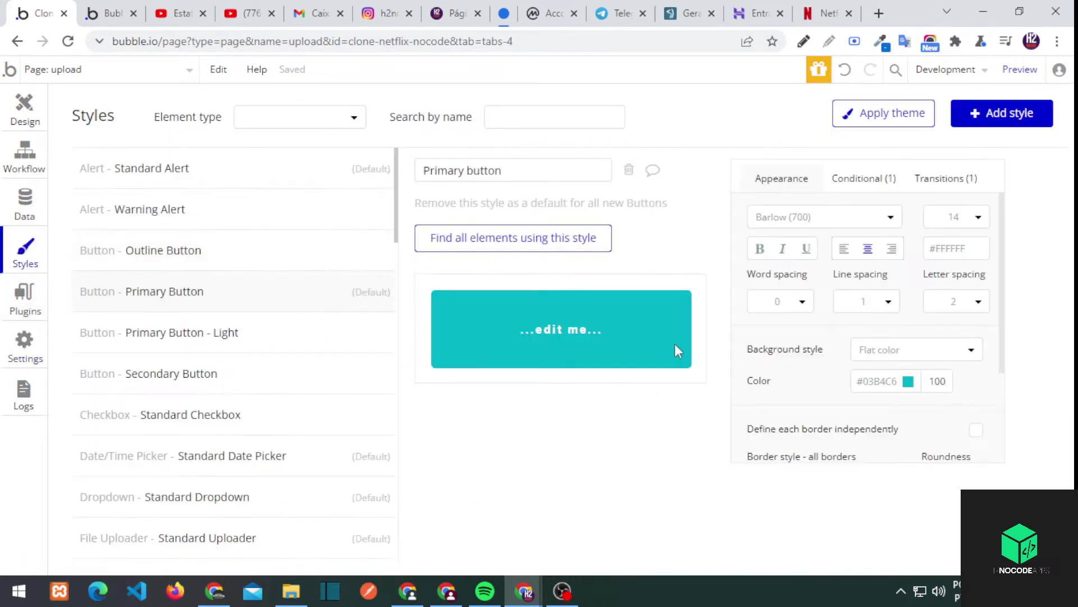
Make the Primary Button background red #DF0712 and review its hover background colour
{"action": "left_click", "coordinate": [893, 375]}
{"action": "left_click", "coordinate": [885, 523]}
{"action": "left_click", "coordinate": [858, 185]}
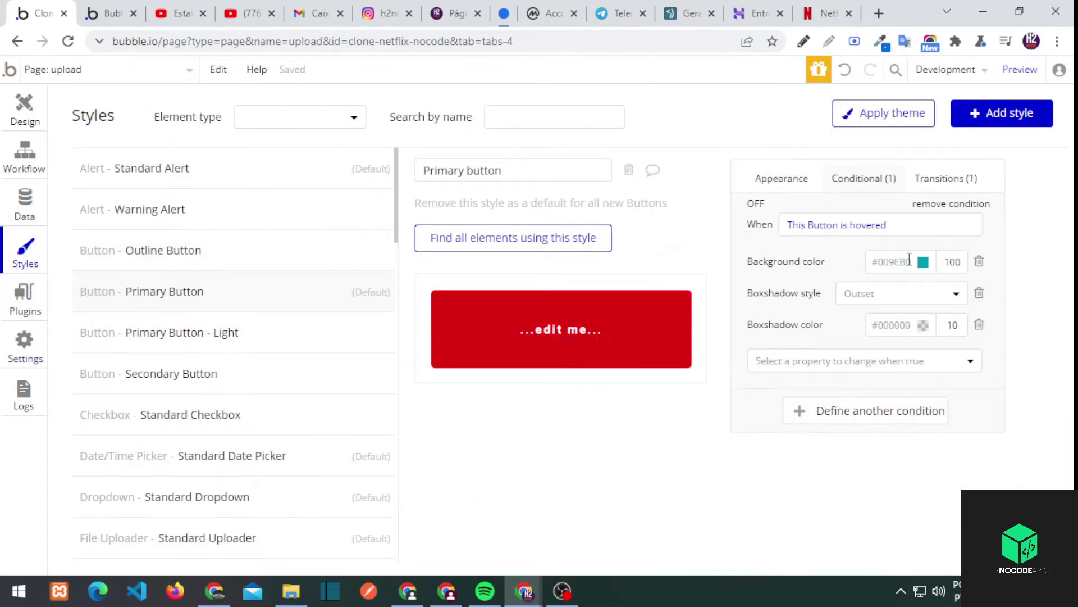
{"action": "left_click", "coordinate": [894, 261]}
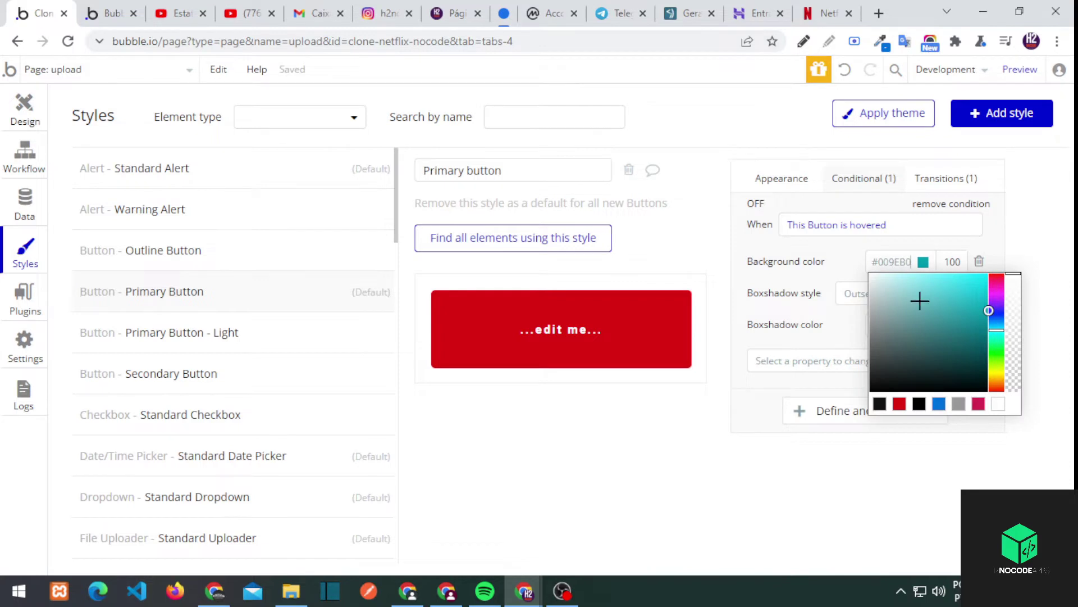
{"action": "left_click", "coordinate": [839, 281]}
Give the Outline Button a #111111 border, with red #DF0712 border and font on hover
{"action": "left_click", "coordinate": [178, 250]}
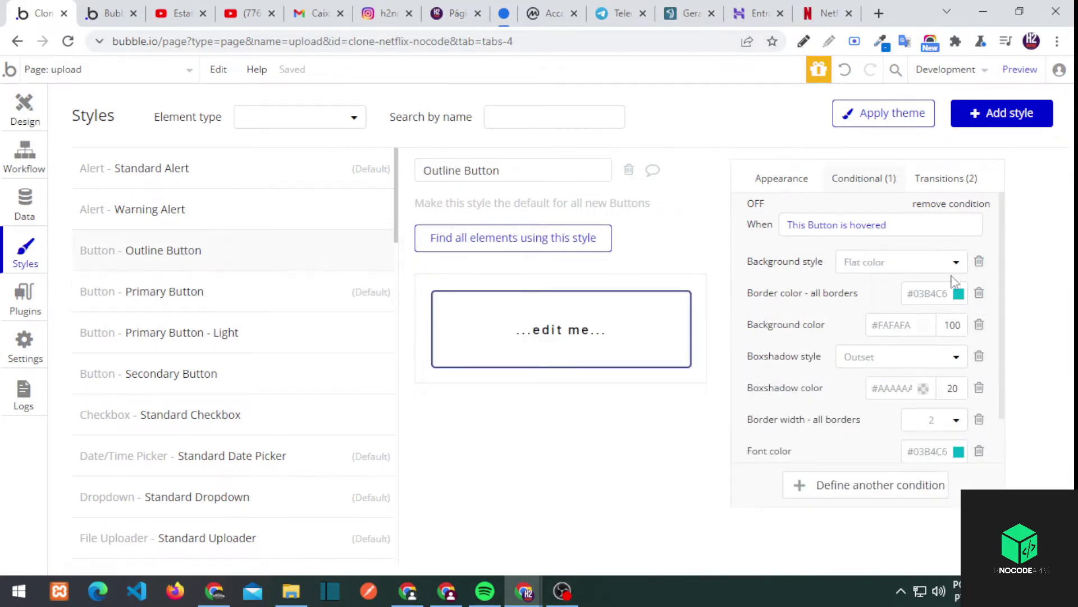
{"action": "left_click", "coordinate": [945, 293]}
{"action": "left_click", "coordinate": [782, 179]}
{"action": "scroll", "coordinate": [946, 291], "scroll_direction": "down", "scroll_amount": 3}
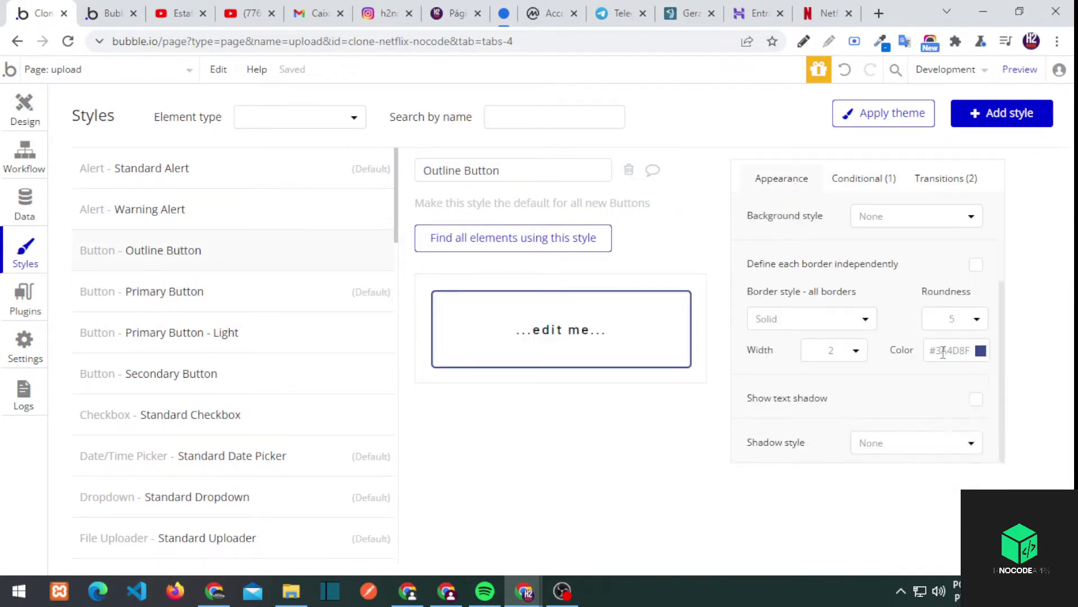
{"action": "left_click", "coordinate": [951, 350]}
{"action": "left_click", "coordinate": [930, 493]}
{"action": "left_click", "coordinate": [864, 178]}
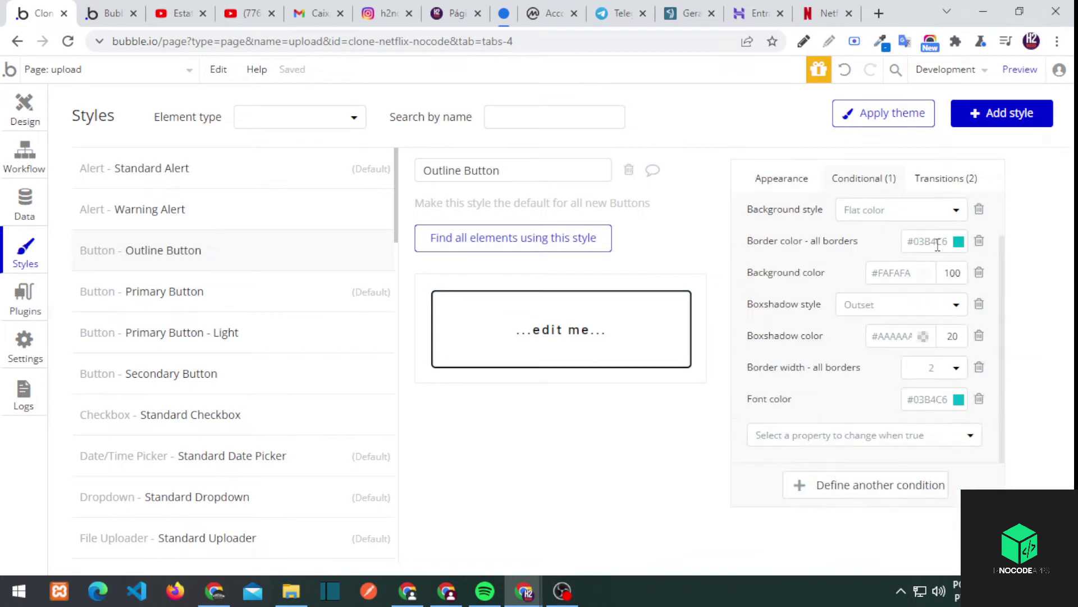
{"action": "left_click", "coordinate": [933, 241]}
{"action": "left_click", "coordinate": [935, 383]}
{"action": "left_click", "coordinate": [850, 265]}
{"action": "left_click", "coordinate": [932, 400]}
{"action": "left_click", "coordinate": [935, 541]}
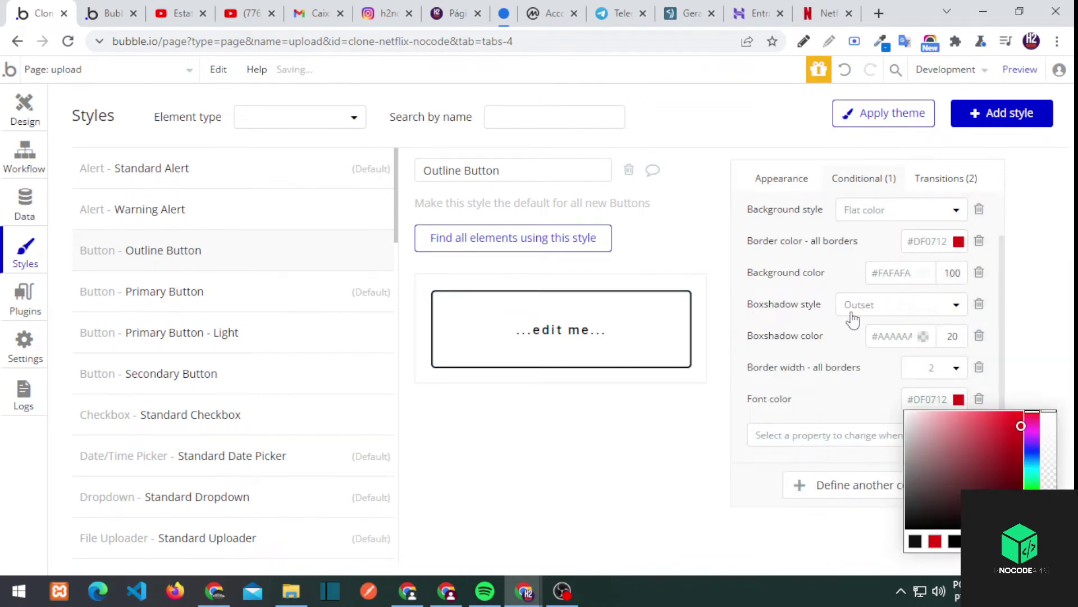
{"action": "left_click", "coordinate": [874, 355]}
Give the Primary Button - Light style a red font colour
{"action": "left_click", "coordinate": [238, 303]}
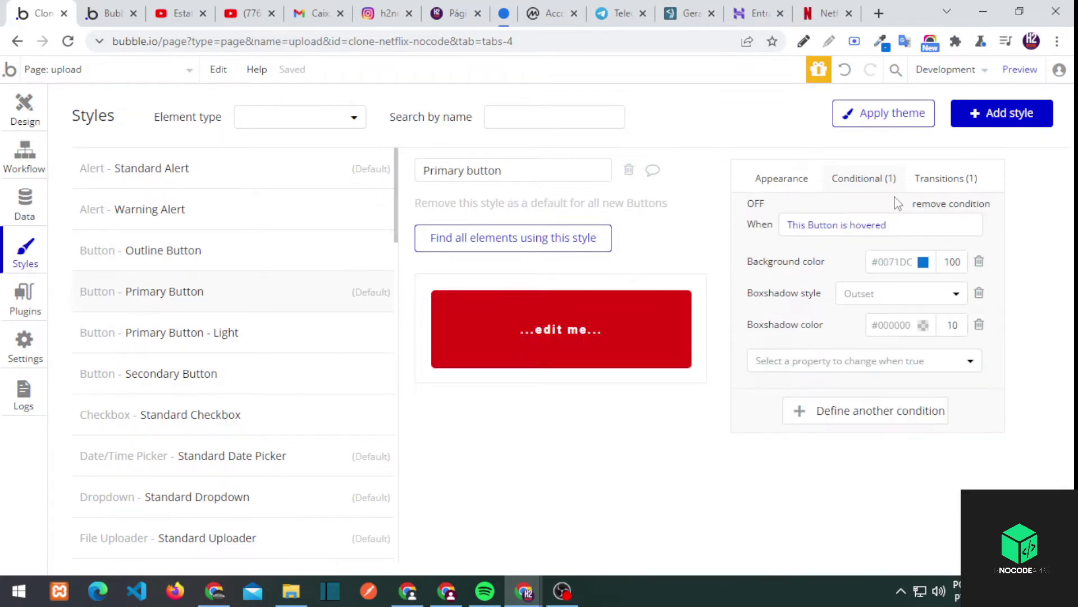
{"action": "left_click", "coordinate": [188, 332]}
{"action": "left_click", "coordinate": [817, 181]}
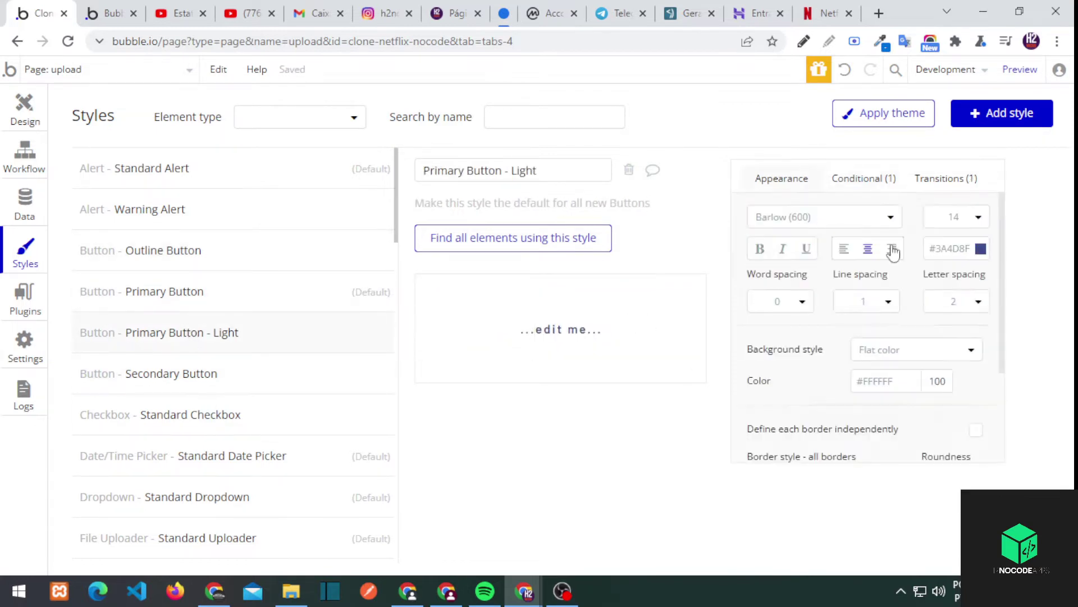
{"action": "left_click", "coordinate": [949, 248]}
{"action": "left_click", "coordinate": [933, 392]}
Set the Secondary Button background to black with a red #DF0712 hover background
{"action": "left_click", "coordinate": [204, 377]}
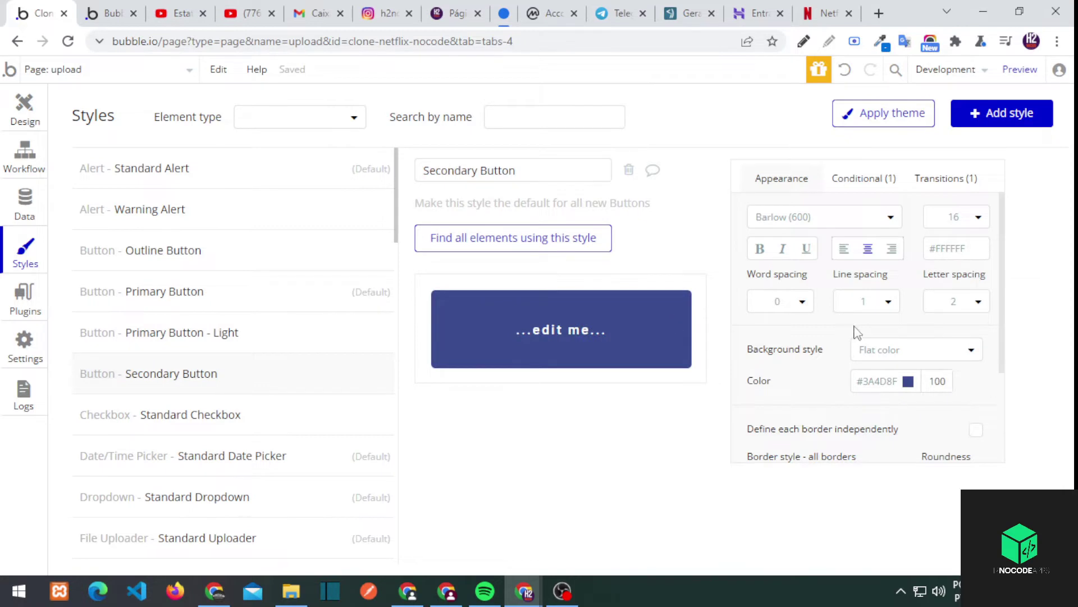
{"action": "left_click", "coordinate": [878, 379]}
{"action": "left_click", "coordinate": [884, 523]}
{"action": "scroll", "coordinate": [832, 353], "scroll_direction": "down", "scroll_amount": 3}
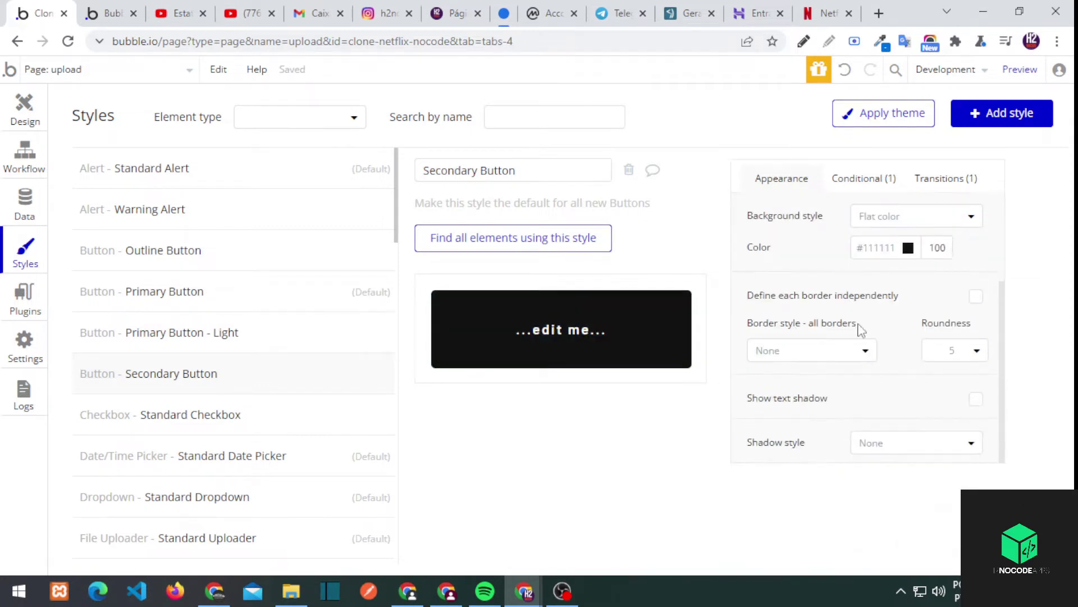
{"action": "left_click", "coordinate": [874, 188]}
{"action": "left_click", "coordinate": [890, 262]}
{"action": "left_click", "coordinate": [900, 404]}
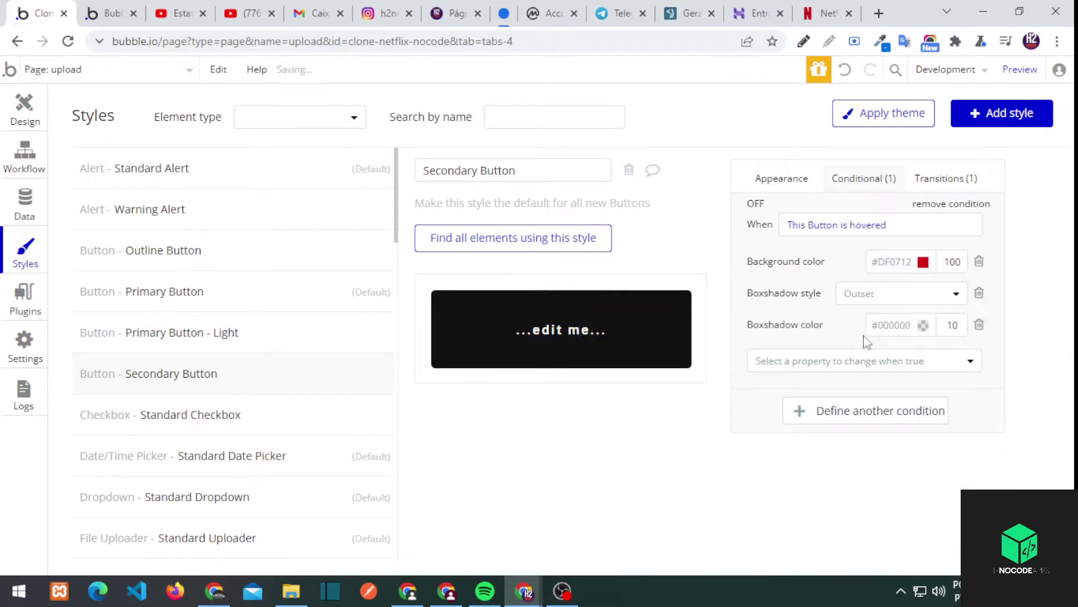
{"action": "left_click", "coordinate": [168, 418]}
{"action": "left_click", "coordinate": [219, 456]}
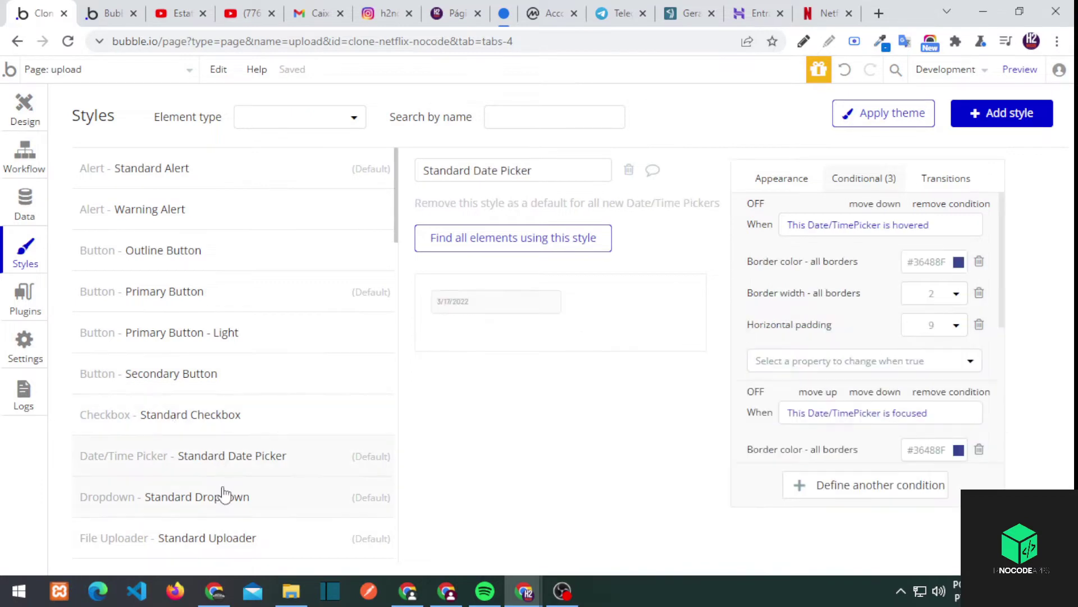
Set the Standard Dropdown hover border colour to #111111 and check its focused border
{"action": "left_click", "coordinate": [222, 493]}
{"action": "scroll", "coordinate": [224, 491], "scroll_direction": "down", "scroll_amount": 3}
{"action": "left_click", "coordinate": [927, 262]}
{"action": "left_click", "coordinate": [915, 403]}
{"action": "left_click", "coordinate": [927, 418]}
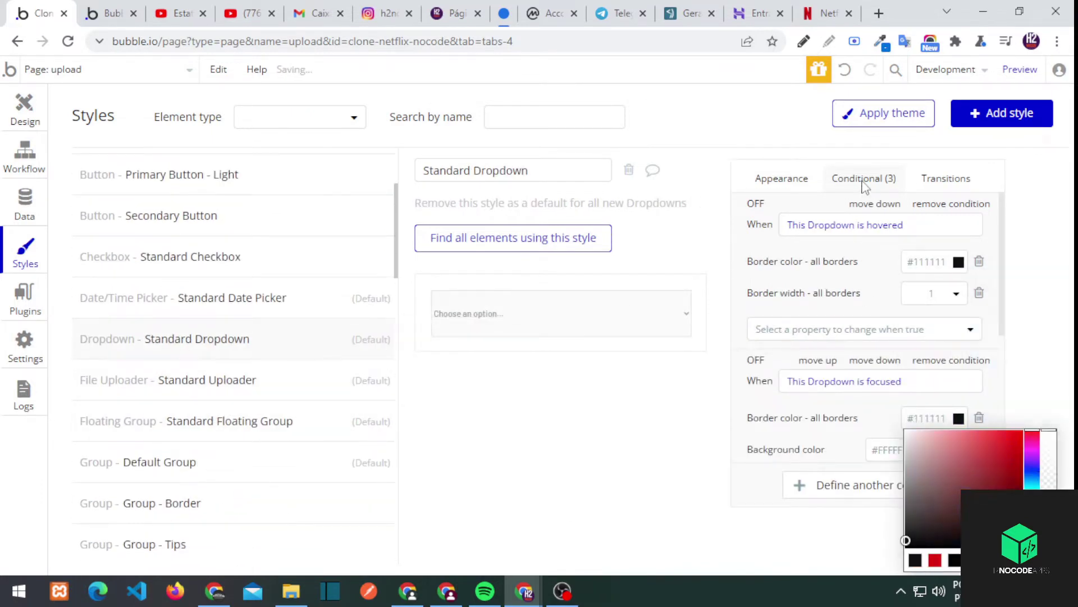
{"action": "left_click", "coordinate": [782, 178]}
Set the Standard Uploader's second conditional border colour to dark
{"action": "left_click", "coordinate": [133, 386]}
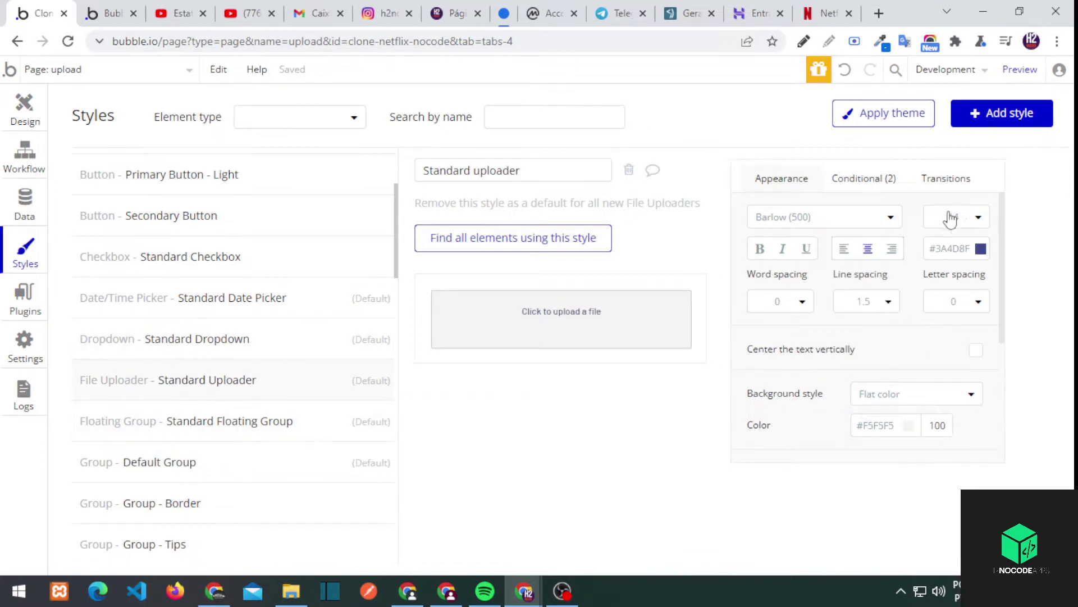
{"action": "left_click", "coordinate": [951, 248]}
{"action": "left_click", "coordinate": [865, 178]}
{"action": "left_click", "coordinate": [929, 387]}
{"action": "left_click", "coordinate": [915, 528]}
{"action": "left_click", "coordinate": [782, 178]}
Skip past the group and HTML styles and make the Standard Icon red
{"action": "left_click", "coordinate": [184, 436]}
{"action": "left_click", "coordinate": [176, 458]}
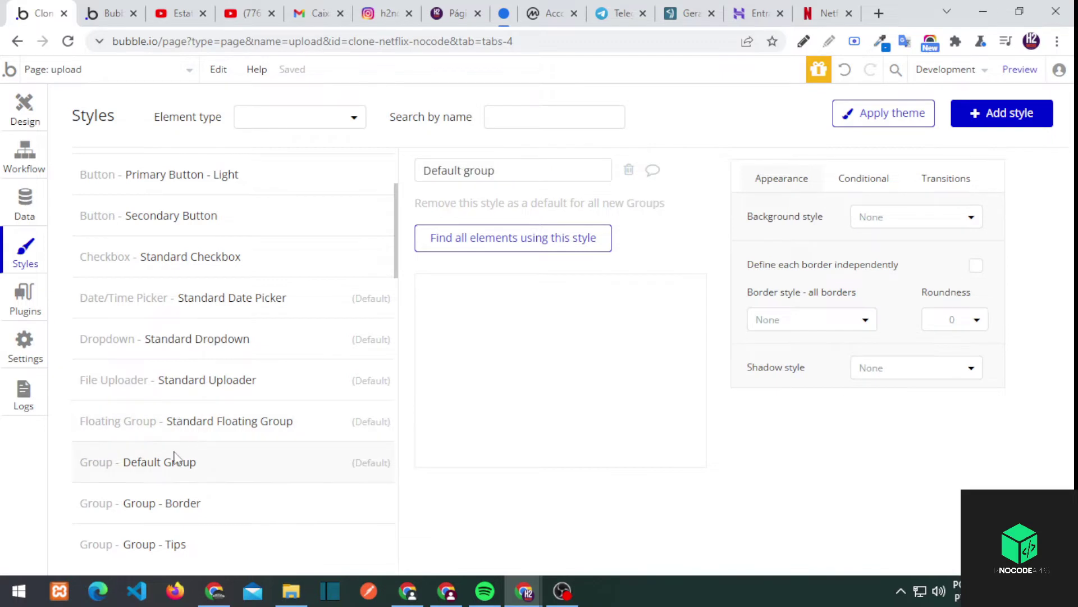
{"action": "scroll", "coordinate": [186, 433], "scroll_direction": "down", "scroll_amount": 4}
{"action": "left_click", "coordinate": [187, 326]}
{"action": "left_click", "coordinate": [184, 393]}
{"action": "left_click", "coordinate": [186, 430]}
{"action": "scroll", "coordinate": [184, 424], "scroll_direction": "down", "scroll_amount": 3}
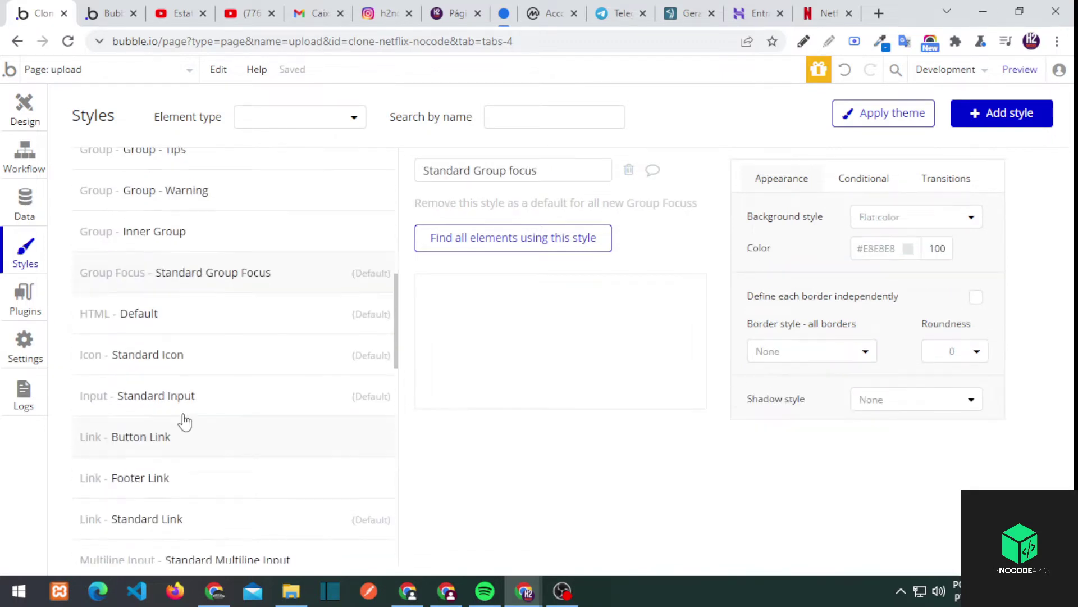
{"action": "left_click", "coordinate": [184, 313]}
{"action": "left_click", "coordinate": [183, 355]}
{"action": "left_click", "coordinate": [908, 217]}
{"action": "left_click", "coordinate": [884, 357]}
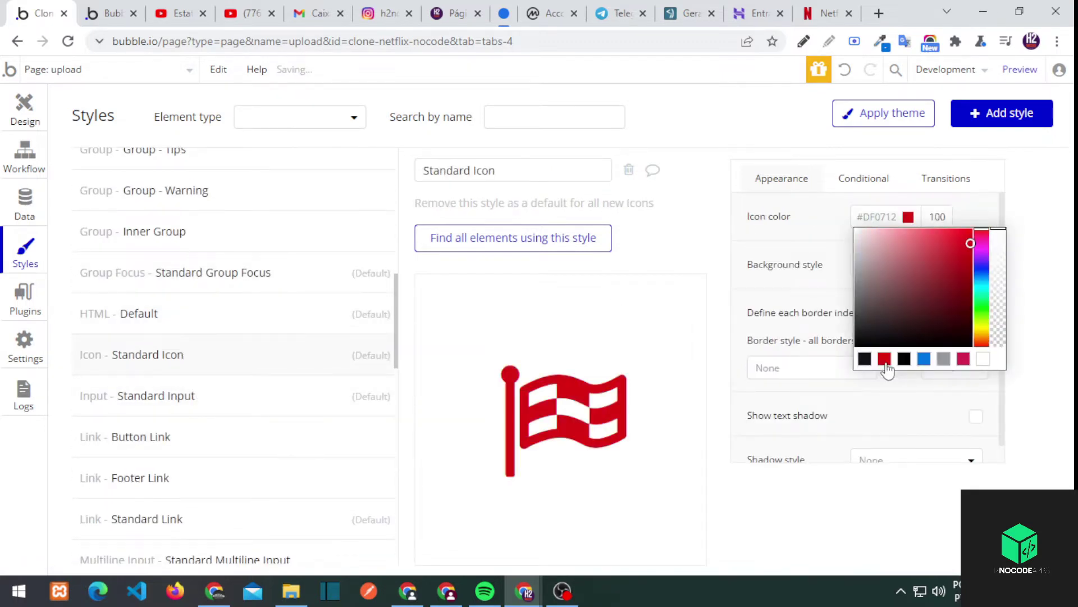
Review the Button Link background and hover background colours
{"action": "left_click", "coordinate": [154, 394]}
{"action": "left_click", "coordinate": [168, 438]}
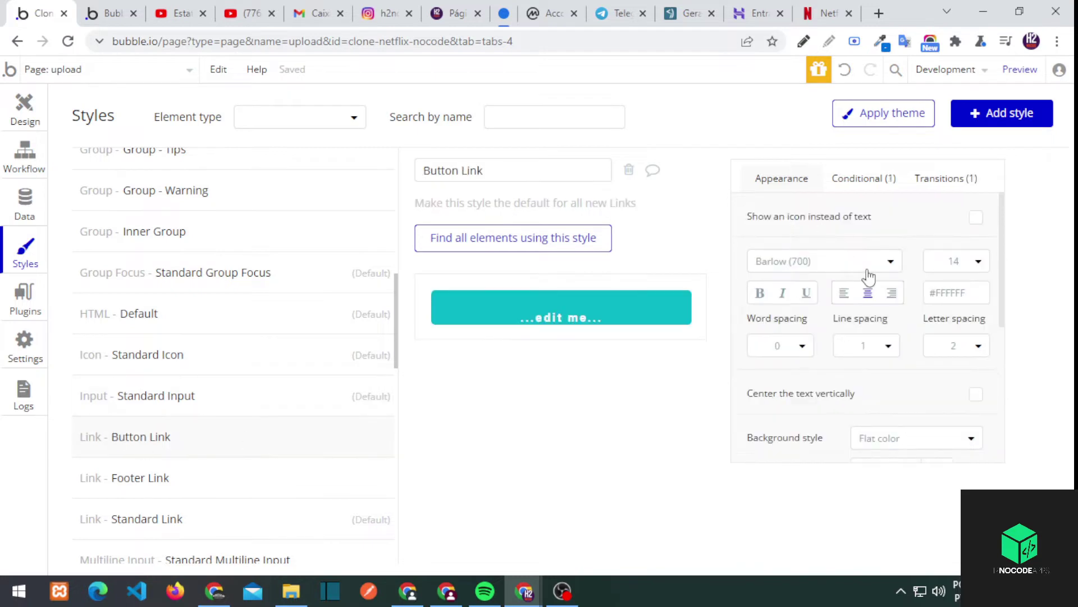
{"action": "scroll", "coordinate": [869, 277], "scroll_direction": "down", "scroll_amount": 4}
{"action": "left_click", "coordinate": [909, 232]}
{"action": "left_click", "coordinate": [863, 179]}
{"action": "left_click", "coordinate": [923, 262]}
{"action": "left_click", "coordinate": [769, 299]}
Set the Standard Link font colour to blue #0071DC
{"action": "left_click", "coordinate": [155, 479]}
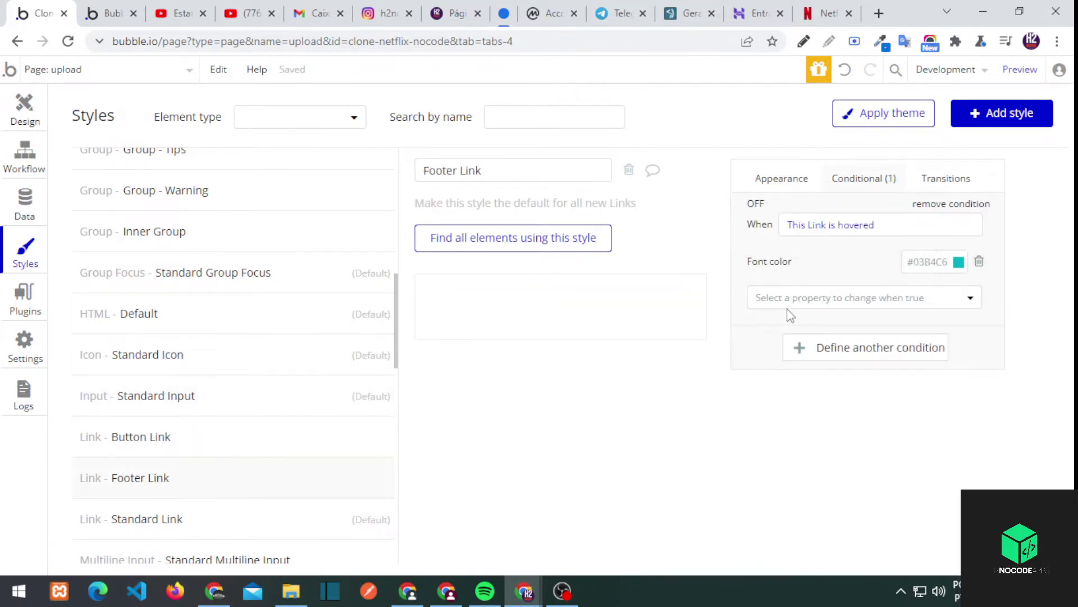
{"action": "left_click", "coordinate": [939, 261]}
{"action": "left_click", "coordinate": [145, 516]}
{"action": "left_click", "coordinate": [958, 262]}
{"action": "left_click", "coordinate": [973, 403]}
{"action": "left_click", "coordinate": [176, 481]}
{"action": "scroll", "coordinate": [176, 483], "scroll_direction": "down", "scroll_amount": 3}
Check the Multiline Input focused border and Image Uploader font colour settings
{"action": "left_click", "coordinate": [224, 406]}
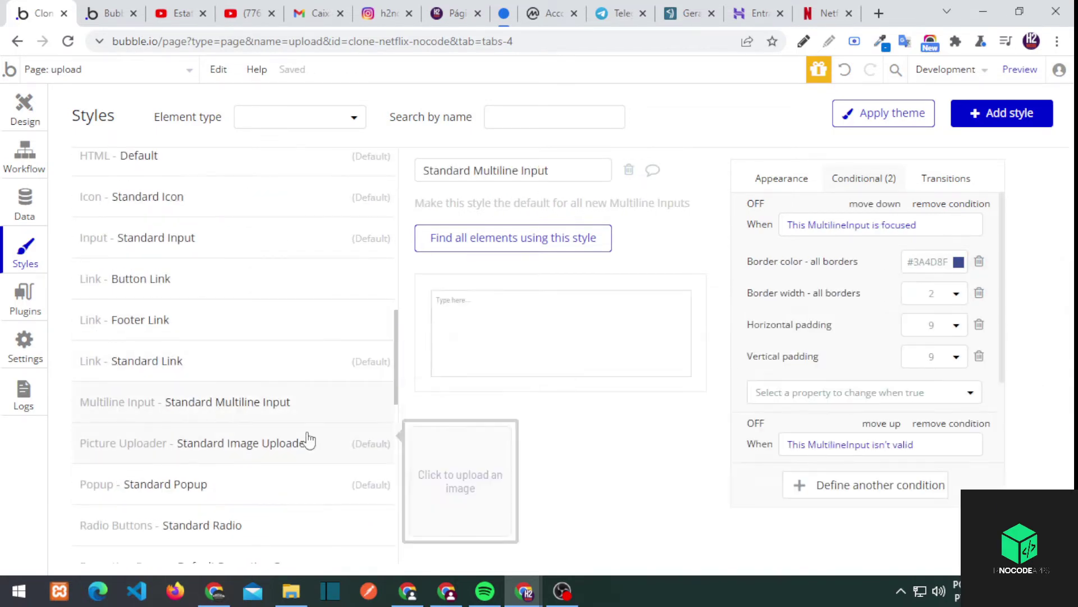
{"action": "left_click", "coordinate": [928, 261]}
{"action": "left_click", "coordinate": [782, 178]}
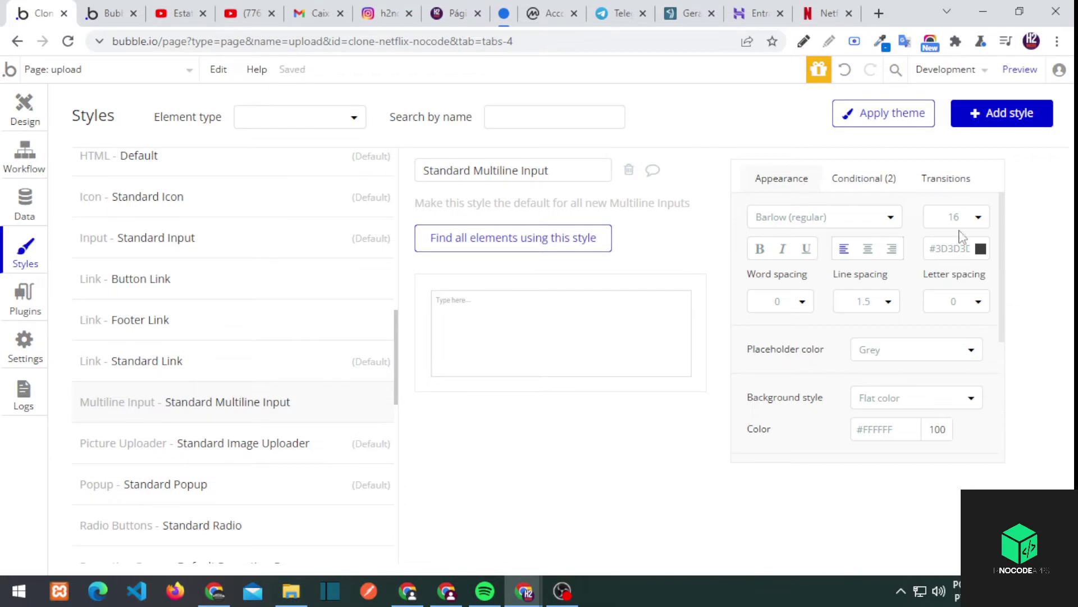
{"action": "scroll", "coordinate": [944, 314], "scroll_direction": "down", "scroll_amount": 4}
{"action": "left_click", "coordinate": [190, 483]}
{"action": "left_click", "coordinate": [178, 447]}
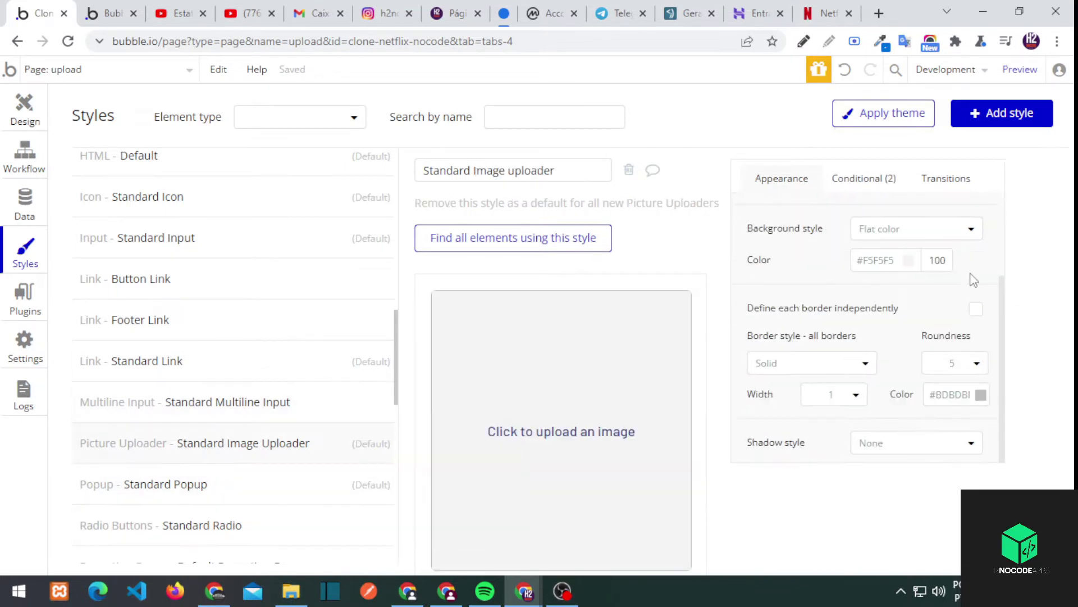
{"action": "scroll", "coordinate": [961, 236], "scroll_direction": "up", "scroll_amount": 2}
{"action": "left_click", "coordinate": [958, 208]}
Look through the Popup, Repeating Group, Search and Text - Body styles
{"action": "left_click", "coordinate": [217, 483]}
{"action": "scroll", "coordinate": [225, 375], "scroll_direction": "down", "scroll_amount": 3}
{"action": "scroll", "coordinate": [882, 203], "scroll_direction": "up", "scroll_amount": 1}
{"action": "left_click", "coordinate": [245, 416]}
{"action": "left_click", "coordinate": [241, 452]}
{"action": "left_click", "coordinate": [221, 492]}
{"action": "scroll", "coordinate": [227, 479], "scroll_direction": "down", "scroll_amount": 3}
{"action": "left_click", "coordinate": [192, 368]}
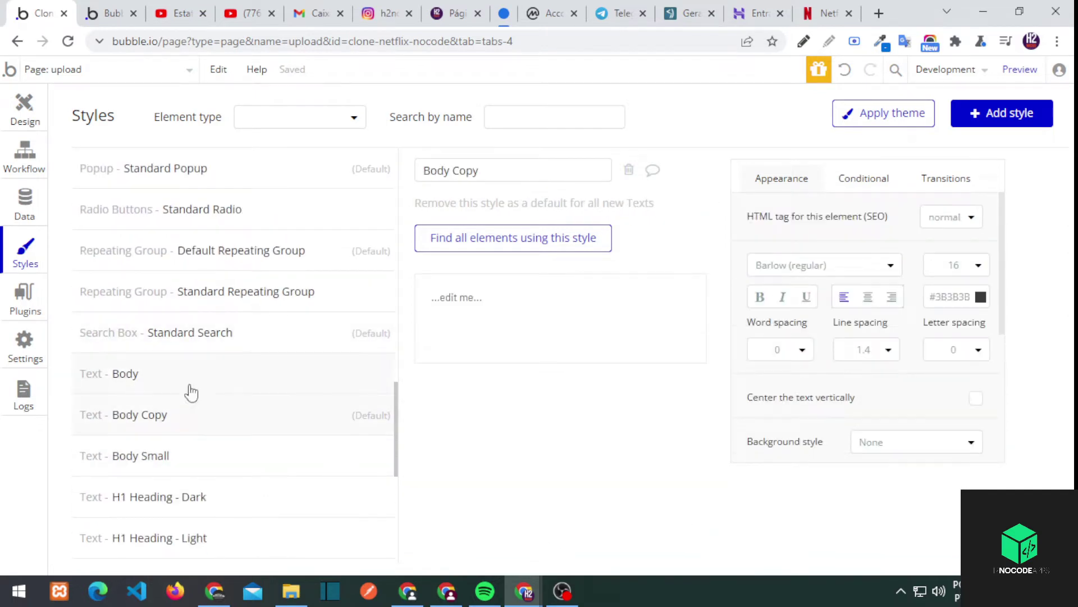
Set the H2 Heading - Light font colour to #111111
{"action": "left_click", "coordinate": [233, 455]}
{"action": "left_click", "coordinate": [217, 494]}
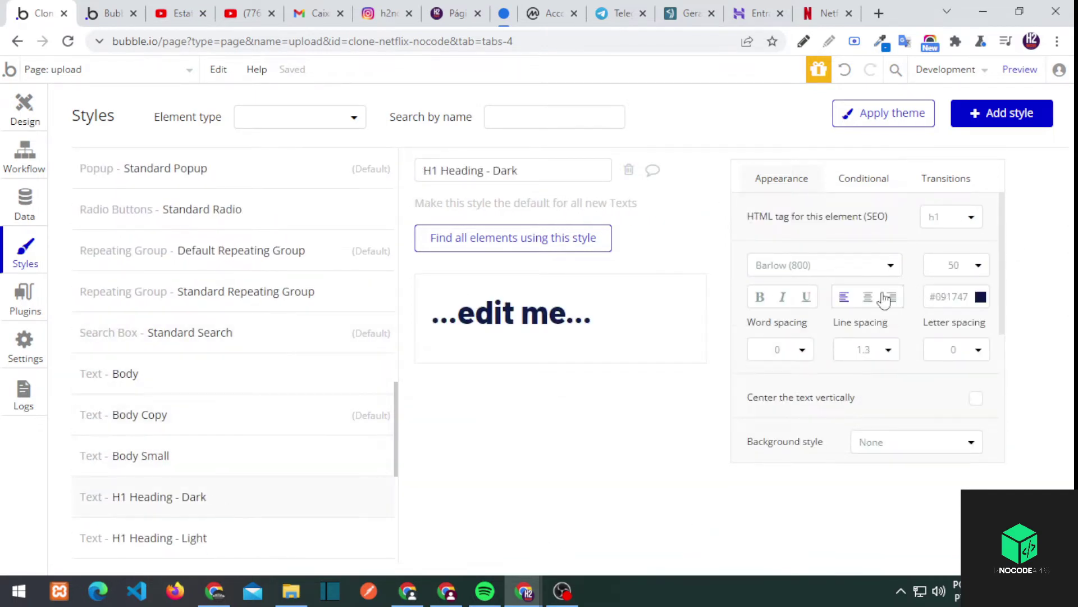
{"action": "left_click", "coordinate": [949, 296]}
{"action": "left_click", "coordinate": [187, 536]}
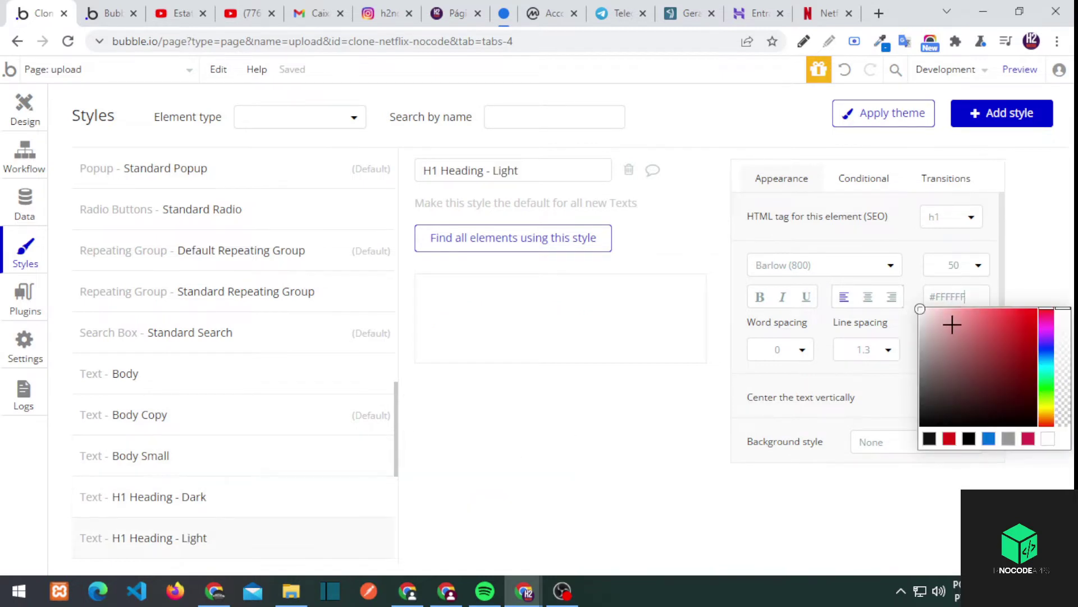
{"action": "scroll", "coordinate": [227, 518], "scroll_direction": "down", "scroll_amount": 3}
{"action": "left_click", "coordinate": [171, 420]}
{"action": "left_click", "coordinate": [955, 297]}
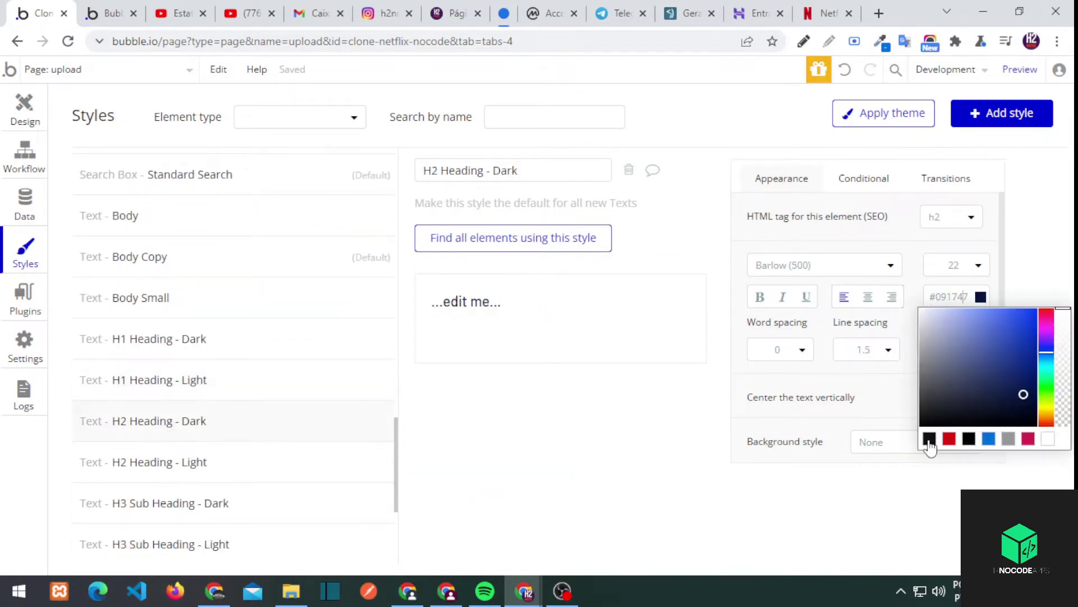
{"action": "left_click", "coordinate": [162, 461]}
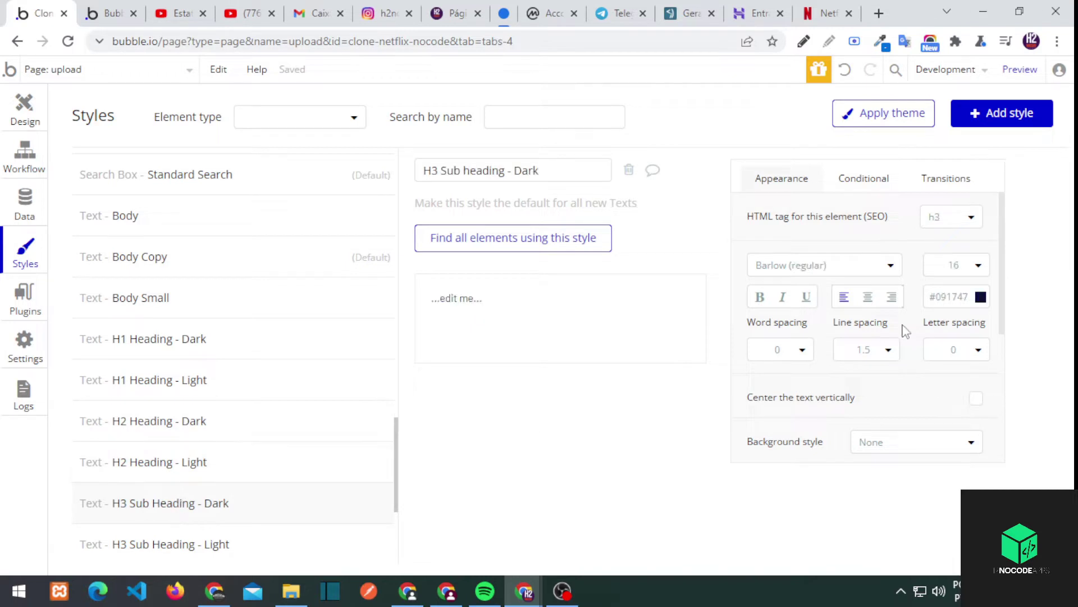
{"action": "left_click", "coordinate": [950, 297]}
{"action": "left_click", "coordinate": [930, 439]}
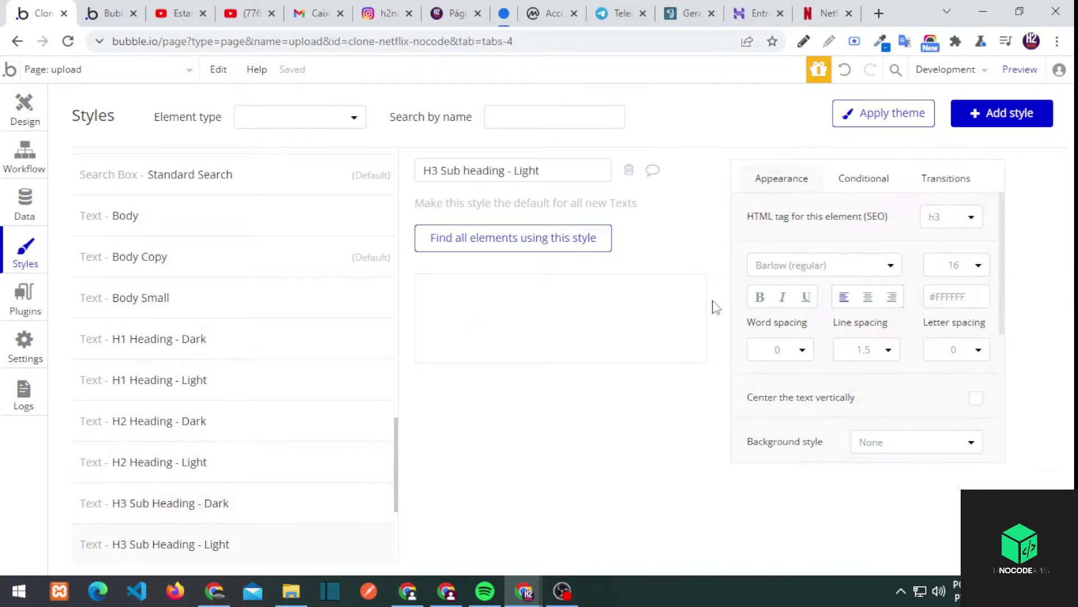
Make the Section Title and Tip Text font colours dark #111111
{"action": "scroll", "coordinate": [222, 450], "scroll_direction": "down", "scroll_amount": 3}
{"action": "left_click", "coordinate": [168, 427]}
{"action": "left_click", "coordinate": [949, 297]}
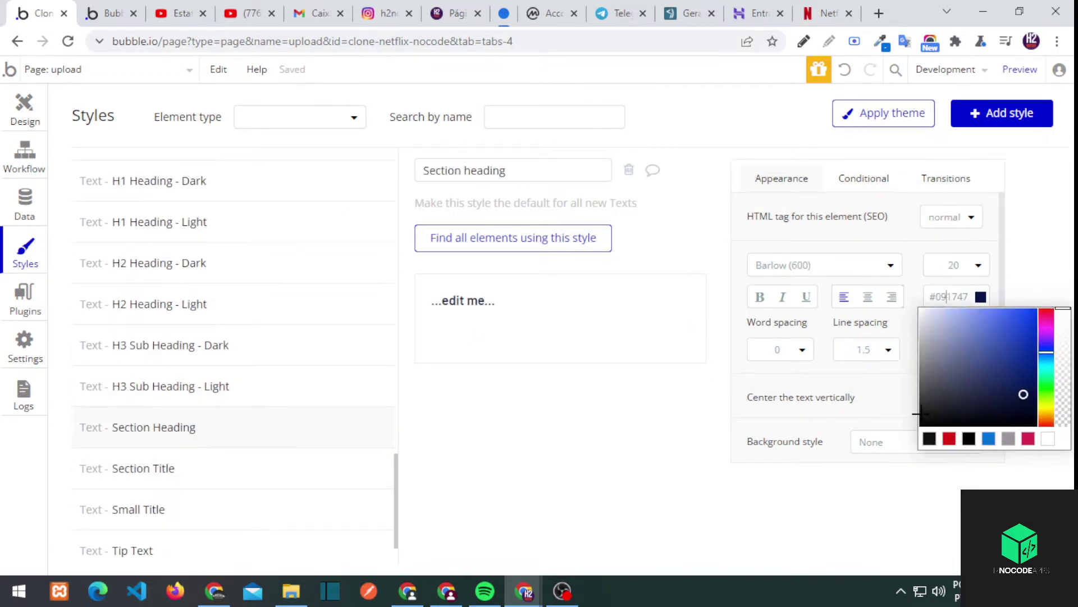
{"action": "left_click", "coordinate": [191, 467]}
{"action": "left_click", "coordinate": [949, 296]}
{"action": "left_click", "coordinate": [931, 439]}
{"action": "left_click", "coordinate": [211, 509]}
{"action": "left_click", "coordinate": [949, 296]}
{"action": "left_click", "coordinate": [168, 551]}
{"action": "left_click", "coordinate": [949, 296]}
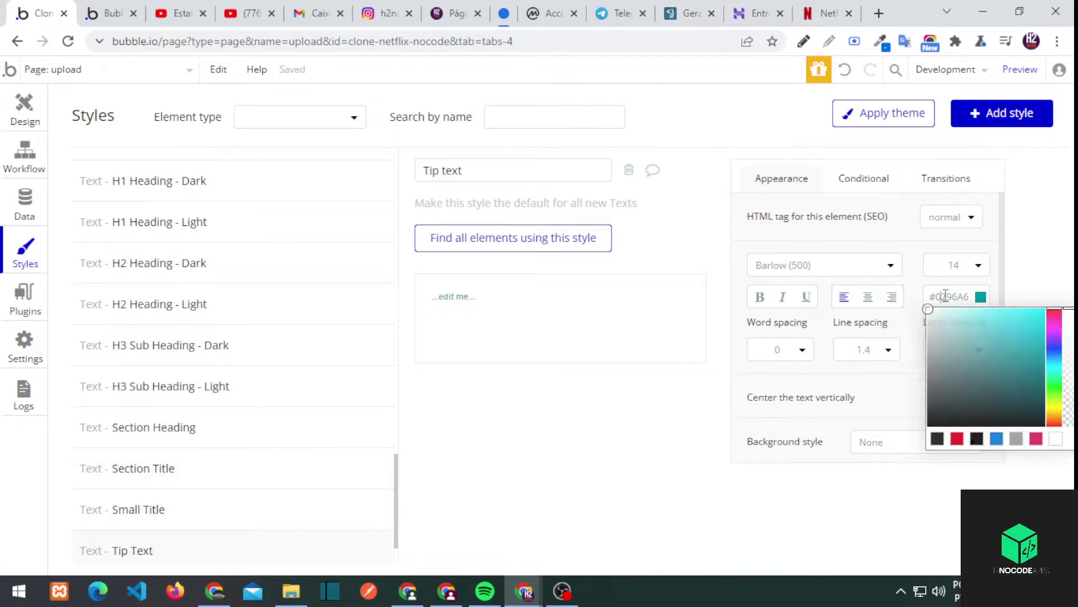
{"action": "left_click", "coordinate": [930, 439]}
Check the Warning Text font colour, then go back to the upload page design
{"action": "left_click", "coordinate": [151, 509]}
{"action": "scroll", "coordinate": [151, 516], "scroll_direction": "down", "scroll_amount": 1}
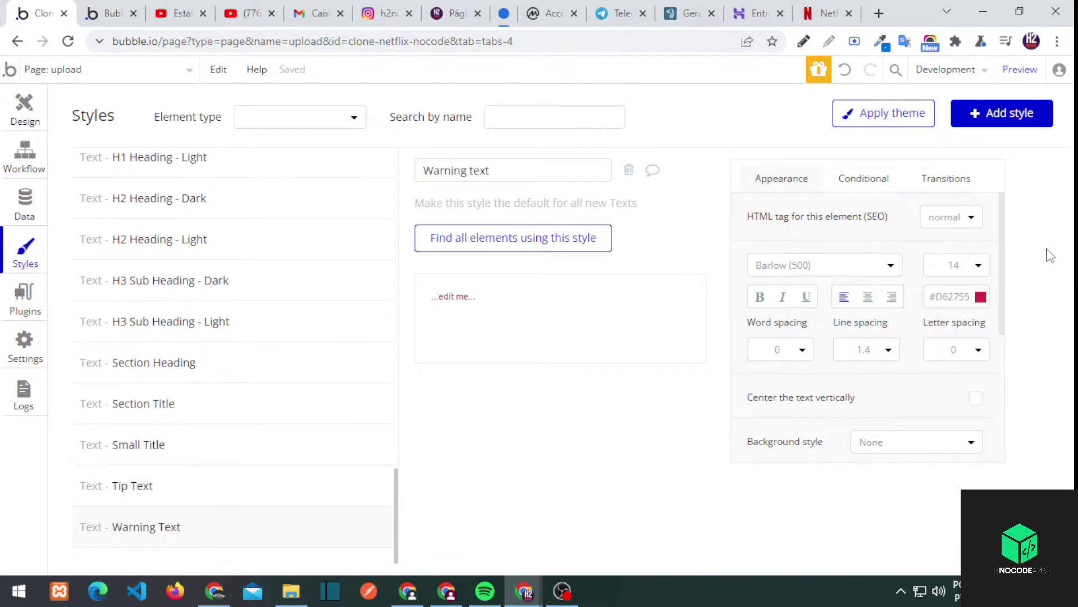
{"action": "left_click", "coordinate": [950, 297]}
{"action": "left_click", "coordinate": [25, 110]}
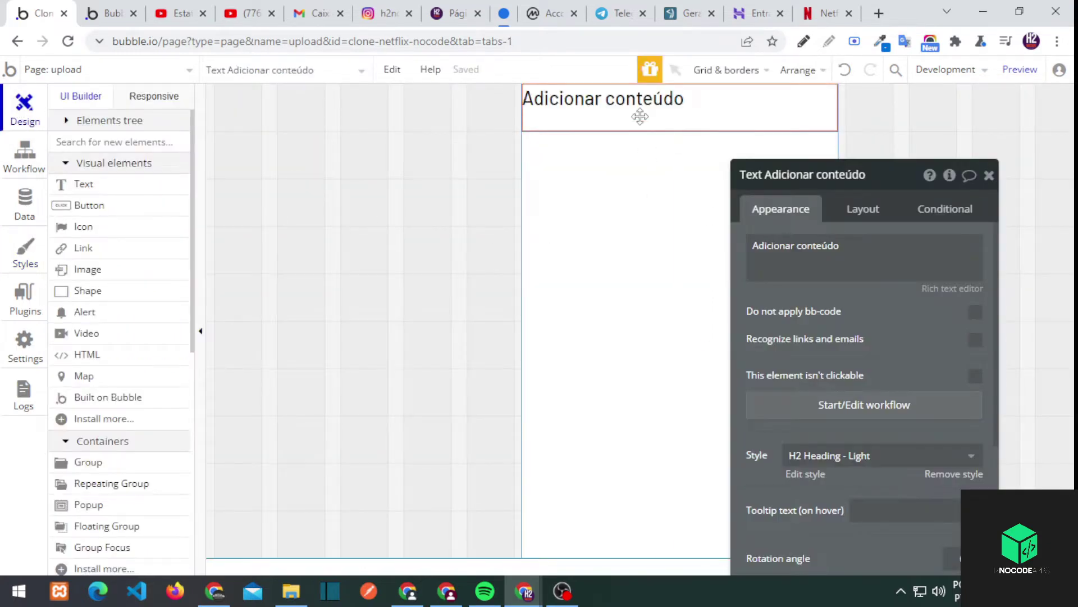
Try heading styles on the 'Adicionar conteúdo' text, then remove its shared style
{"action": "double_click", "coordinate": [638, 108]}
{"action": "left_click", "coordinate": [354, 398]}
{"action": "left_click", "coordinate": [330, 515]}
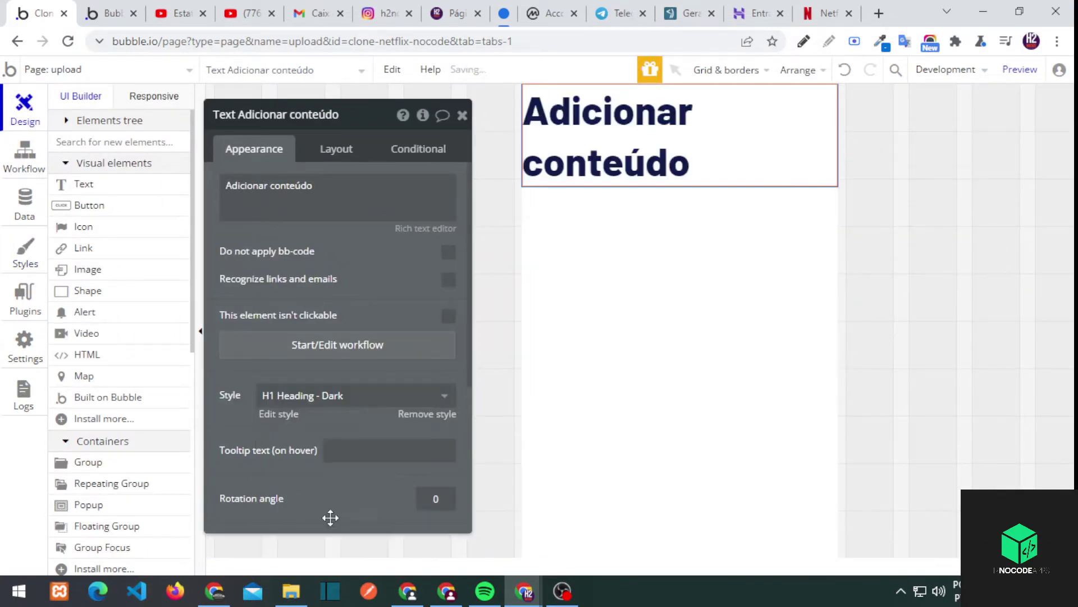
{"action": "left_click", "coordinate": [345, 400]}
{"action": "left_click", "coordinate": [348, 540]}
{"action": "left_click", "coordinate": [337, 395]}
{"action": "left_click", "coordinate": [321, 482]}
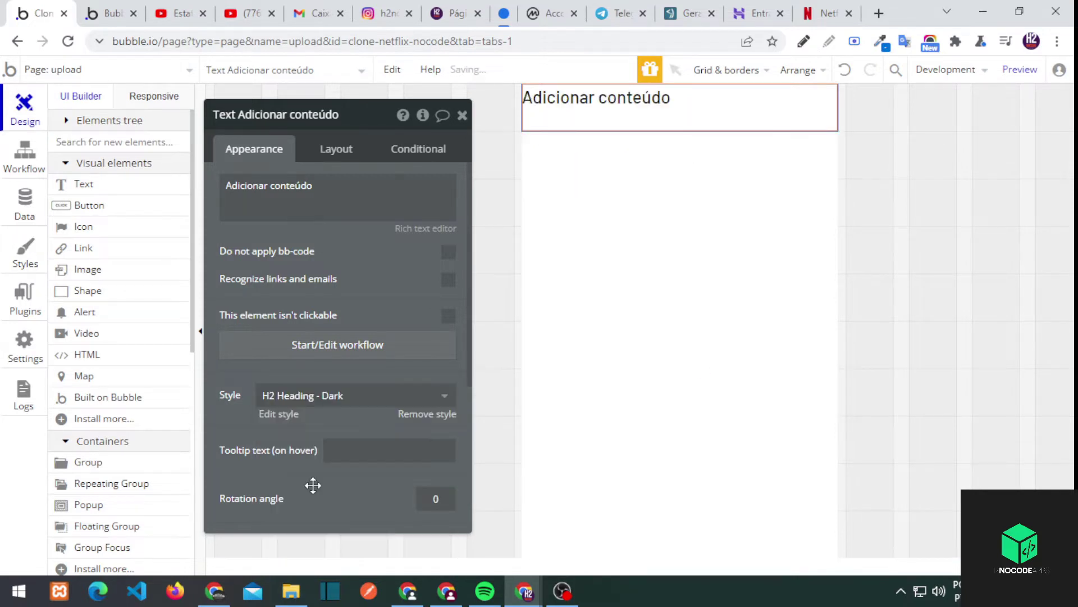
{"action": "left_click", "coordinate": [426, 414]}
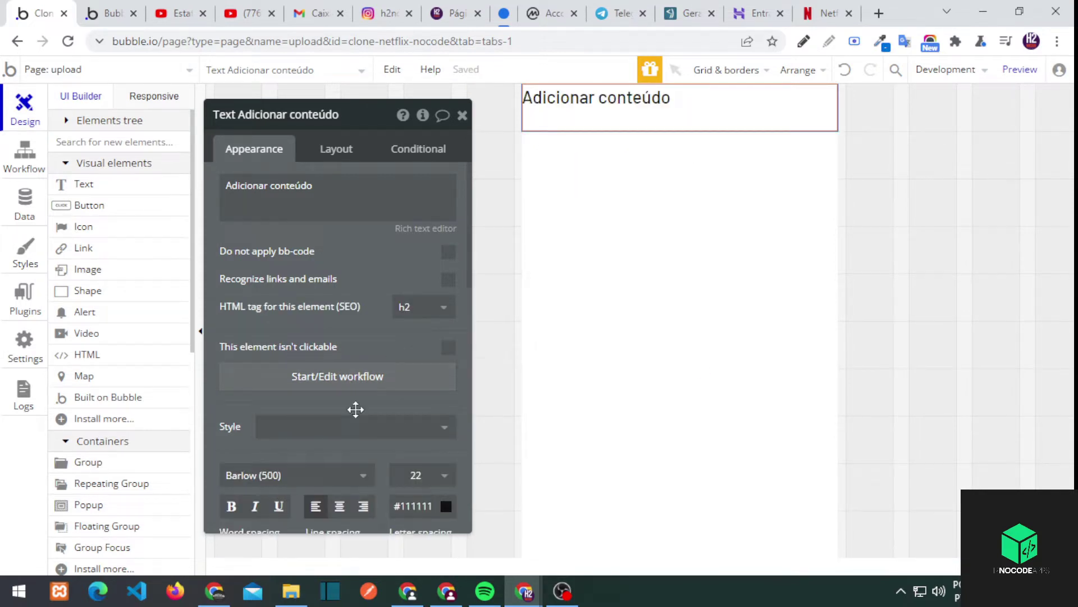
Centre the heading text horizontally and vertically
{"action": "left_click", "coordinate": [339, 506]}
{"action": "scroll", "coordinate": [389, 453], "scroll_direction": "down", "scroll_amount": 4}
{"action": "left_click", "coordinate": [448, 421]}
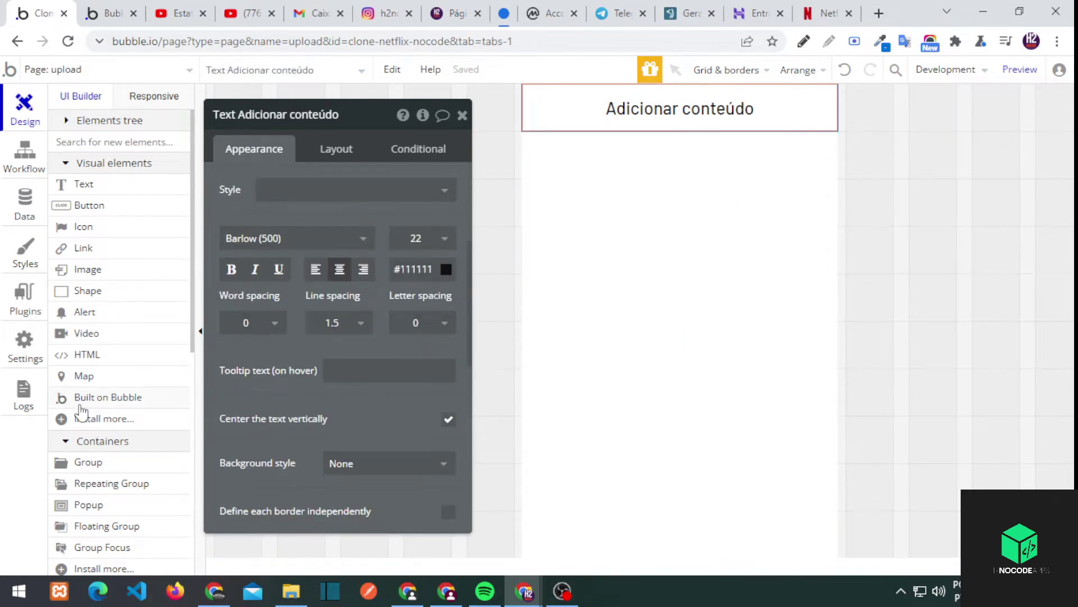
Place a new text input in the group below the heading
{"action": "scroll", "coordinate": [84, 416], "scroll_direction": "down", "scroll_amount": 5}
{"action": "left_click", "coordinate": [89, 298]}
{"action": "left_click", "coordinate": [667, 326]}
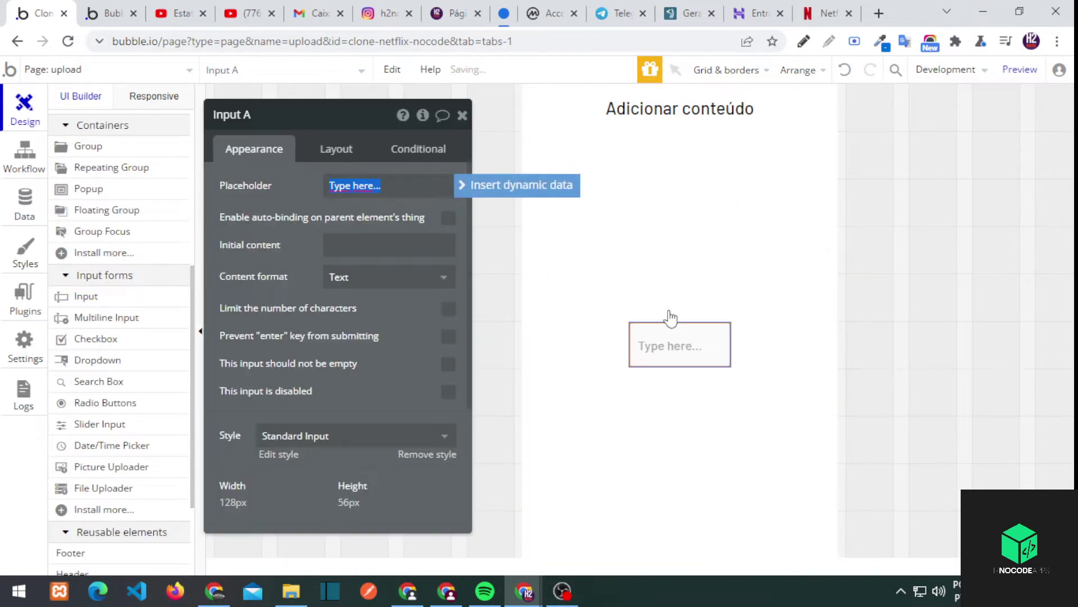
Centre Group_add_conteudo's contents horizontally, keeping Input A below the heading
{"action": "left_click", "coordinate": [663, 280]}
{"action": "left_click", "coordinate": [344, 151]}
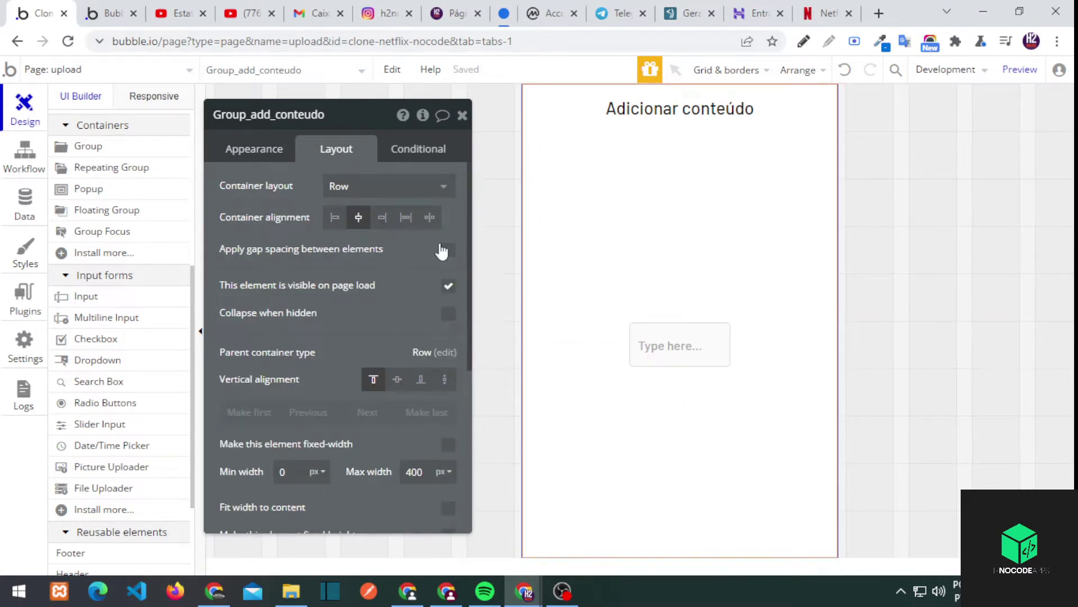
{"action": "left_click", "coordinate": [358, 220]}
{"action": "left_click", "coordinate": [632, 329]}
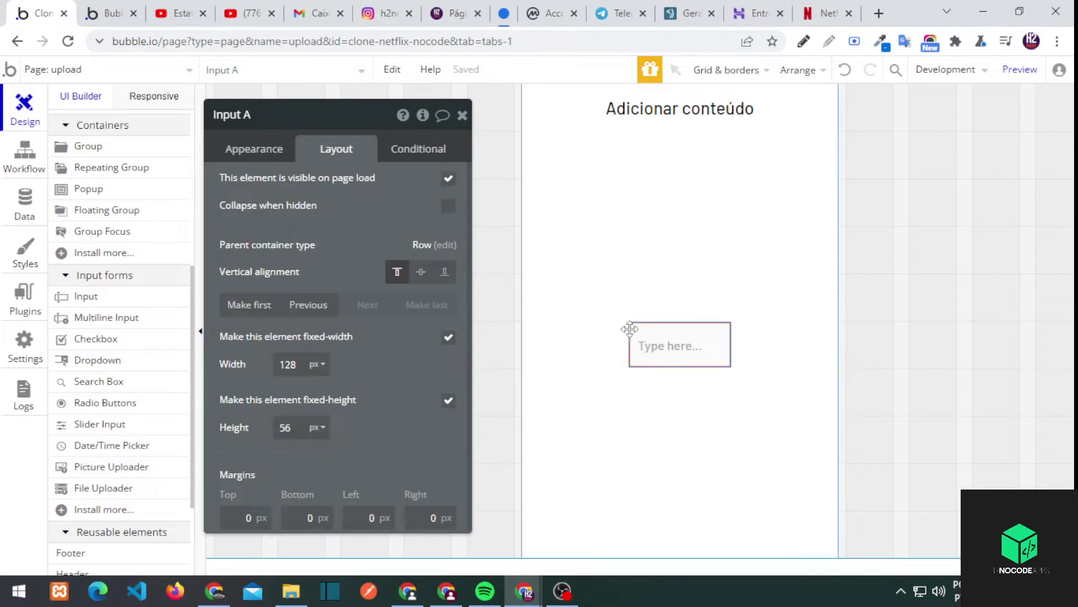
{"action": "left_click", "coordinate": [674, 243]}
{"action": "left_click", "coordinate": [646, 337]}
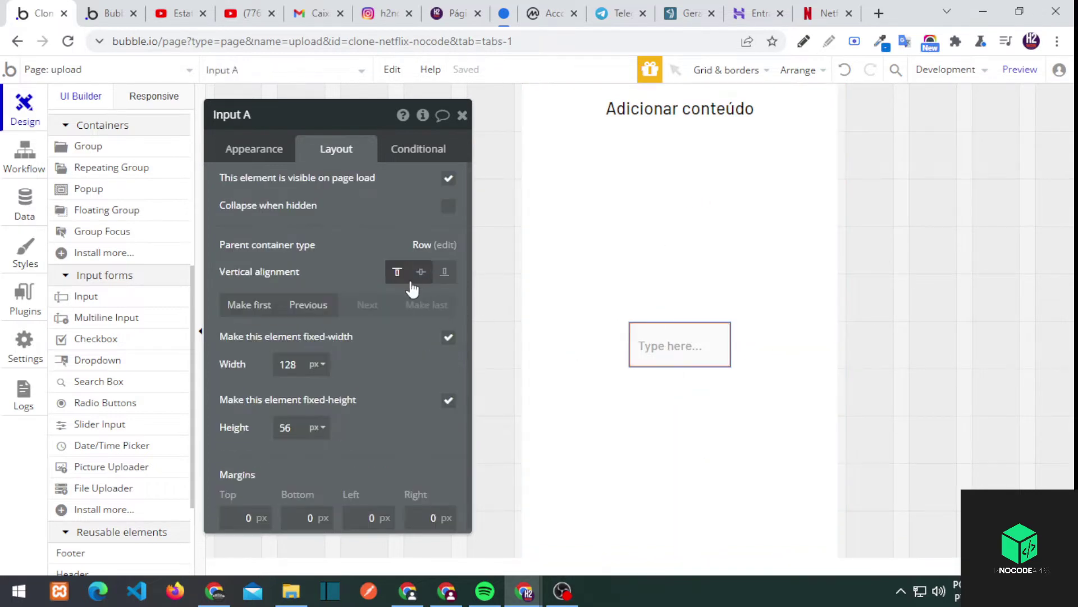
{"action": "left_click", "coordinate": [254, 149]}
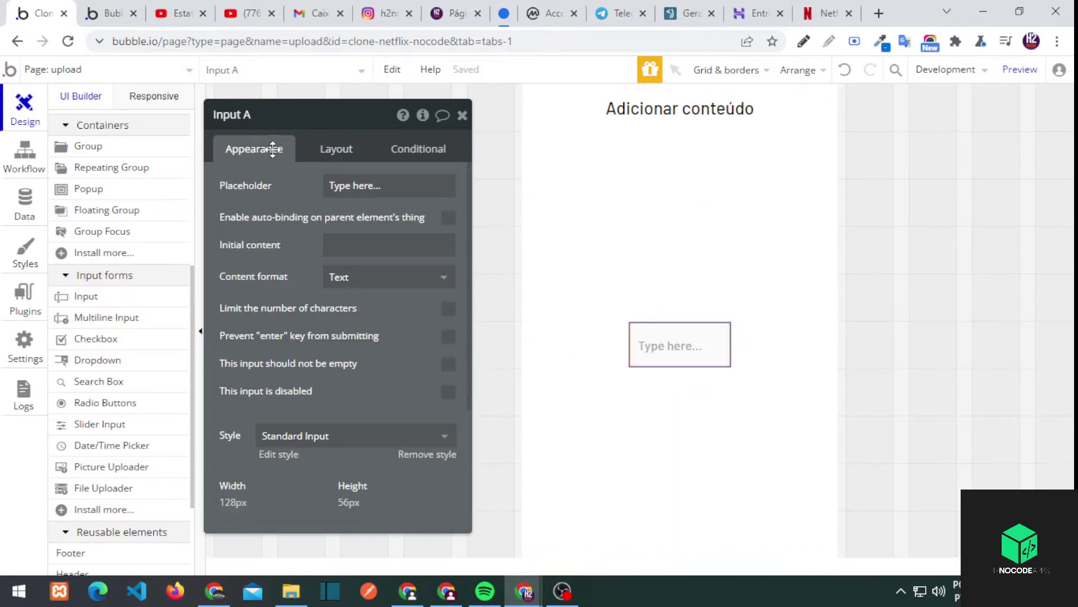
{"action": "left_click", "coordinate": [616, 258]}
{"action": "left_click", "coordinate": [674, 344]}
{"action": "left_click", "coordinate": [337, 150]}
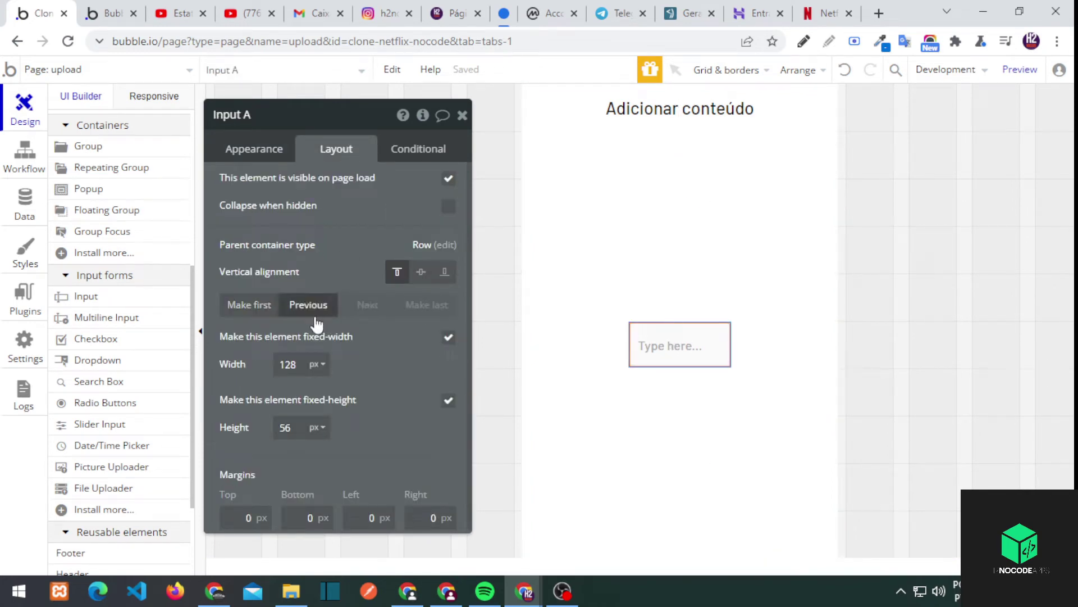
{"action": "left_click", "coordinate": [316, 315]}
{"action": "left_click", "coordinate": [367, 305]}
Set the group's layout to Row, centred, with height shrinking to fit its content
{"action": "left_click", "coordinate": [616, 229]}
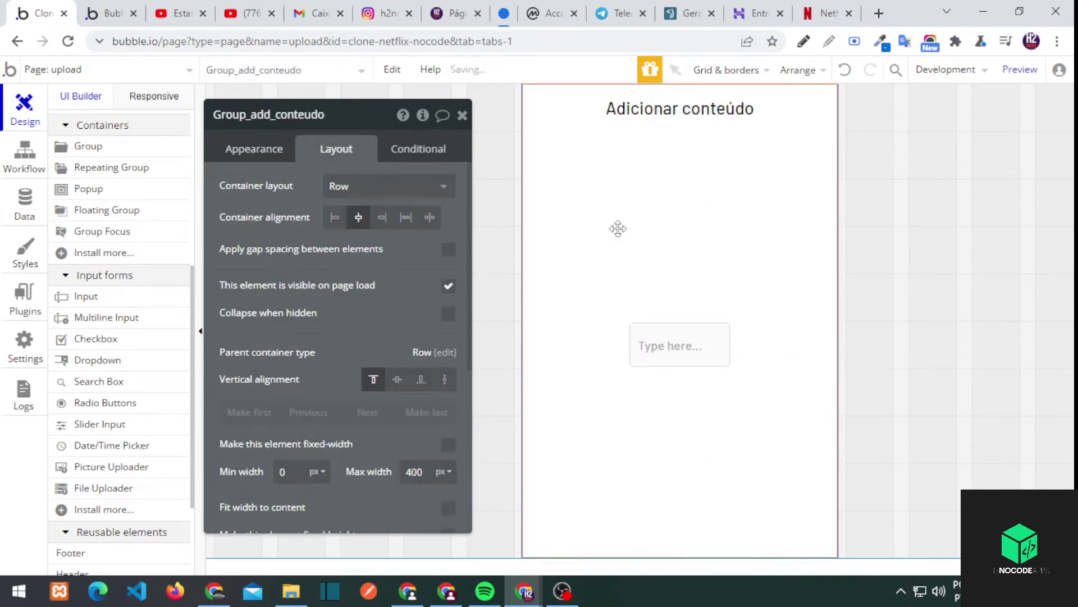
{"action": "left_click", "coordinate": [500, 240]}
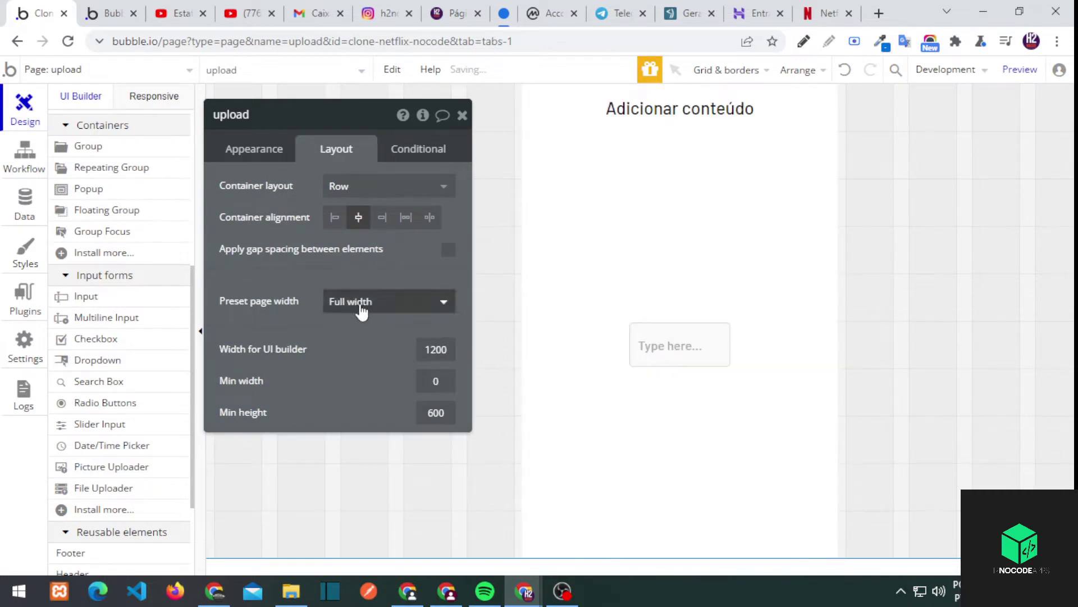
{"action": "left_click", "coordinate": [369, 186]}
{"action": "left_click", "coordinate": [362, 234]}
{"action": "left_click", "coordinate": [362, 191]}
{"action": "left_click", "coordinate": [362, 258]}
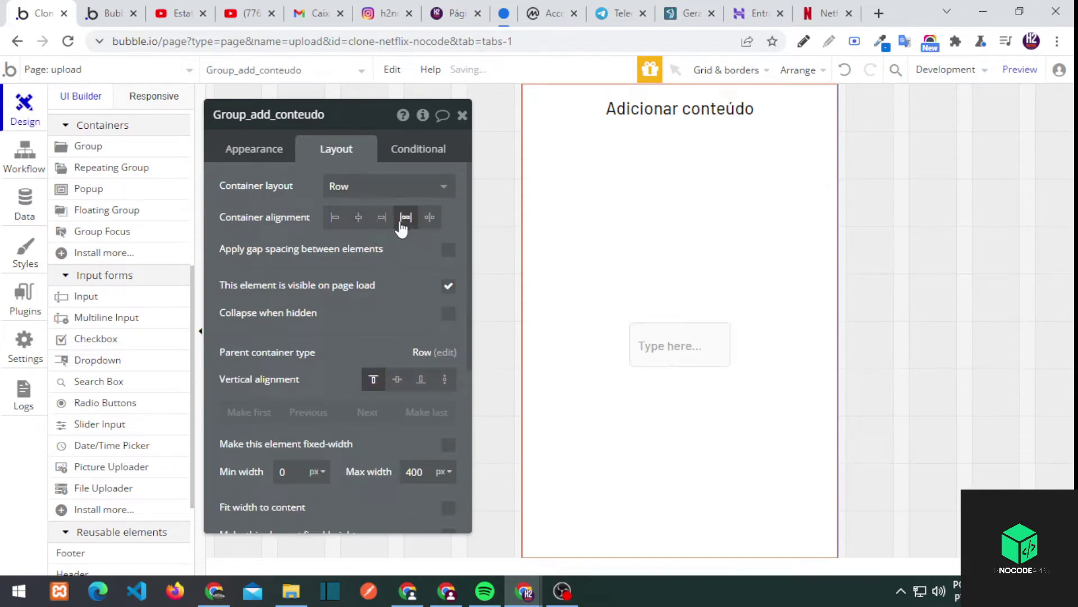
{"action": "left_click", "coordinate": [360, 223]}
{"action": "scroll", "coordinate": [375, 470], "scroll_direction": "down", "scroll_amount": 2}
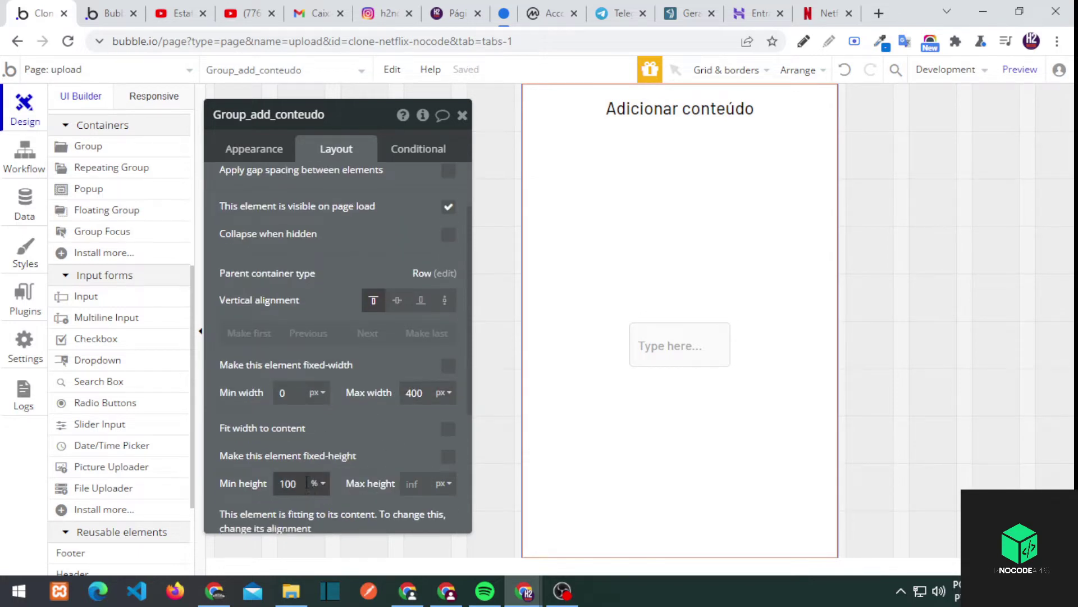
{"action": "left_click", "coordinate": [449, 456]}
{"action": "left_click", "coordinate": [449, 456]}
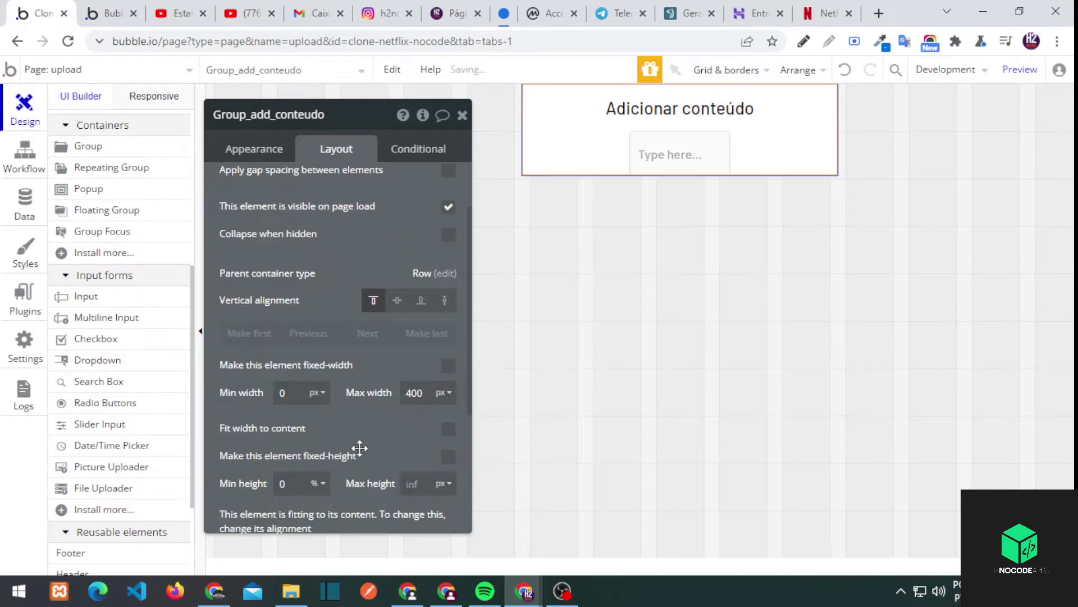
Uncheck Input A's fixed width so it stretches across the group
{"action": "left_click", "coordinate": [664, 159]}
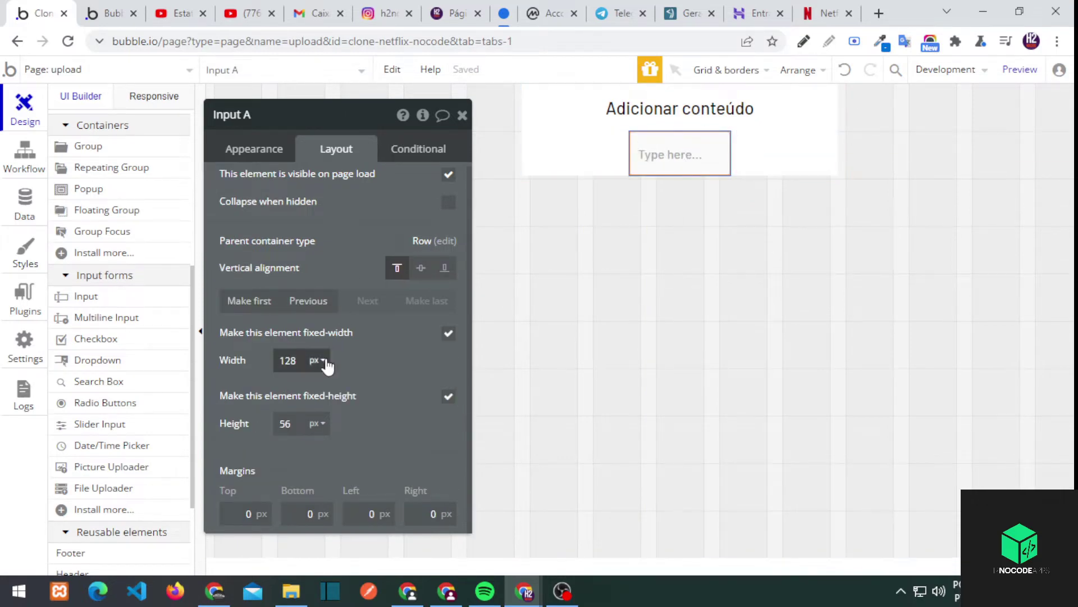
{"action": "left_click", "coordinate": [448, 333]}
{"action": "left_click", "coordinate": [549, 118]}
{"action": "left_click", "coordinate": [537, 163]}
{"action": "scroll", "coordinate": [85, 225], "scroll_direction": "up", "scroll_amount": 6}
{"action": "left_click", "coordinate": [72, 120]}
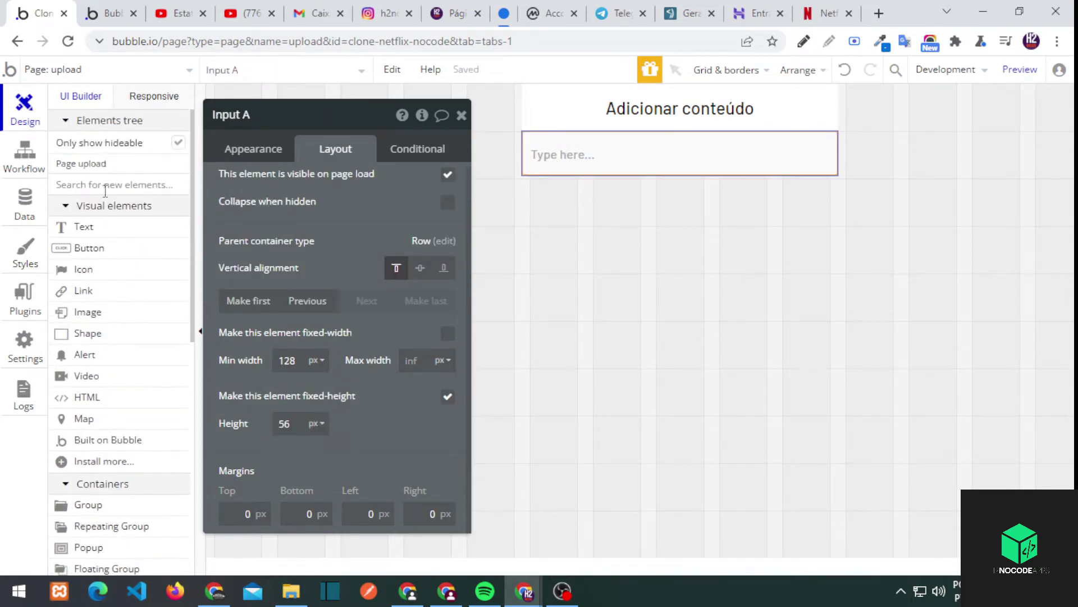
{"action": "left_click", "coordinate": [562, 110]}
{"action": "right_click", "coordinate": [561, 110]}
{"action": "left_click", "coordinate": [628, 527]}
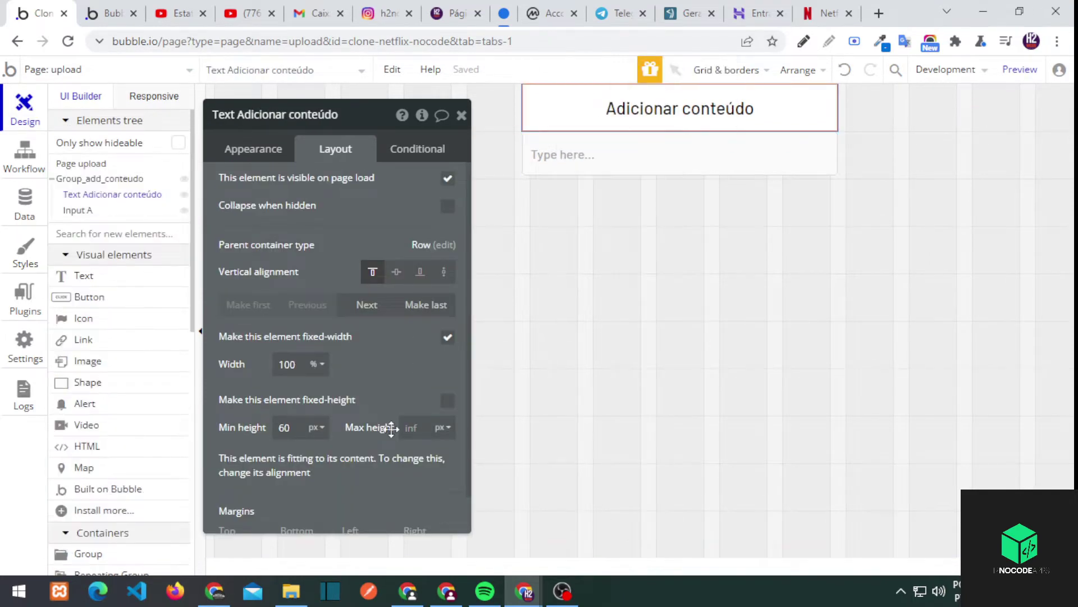
Give Group_add_conteudo 25 px bottom, left and right padding
{"action": "left_click", "coordinate": [101, 179]}
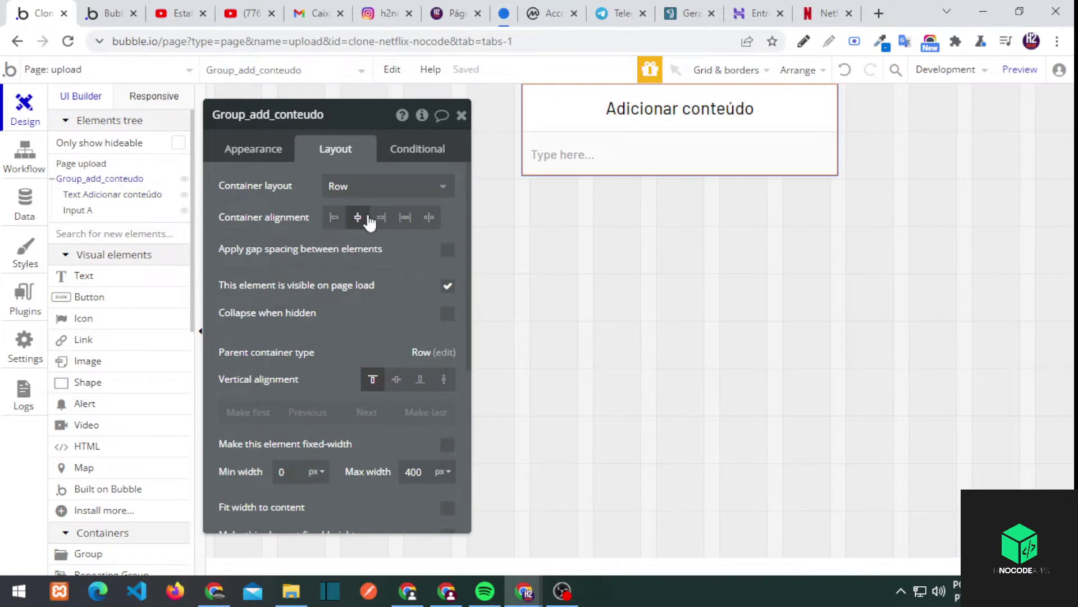
{"action": "scroll", "coordinate": [298, 385], "scroll_direction": "down", "scroll_amount": 5}
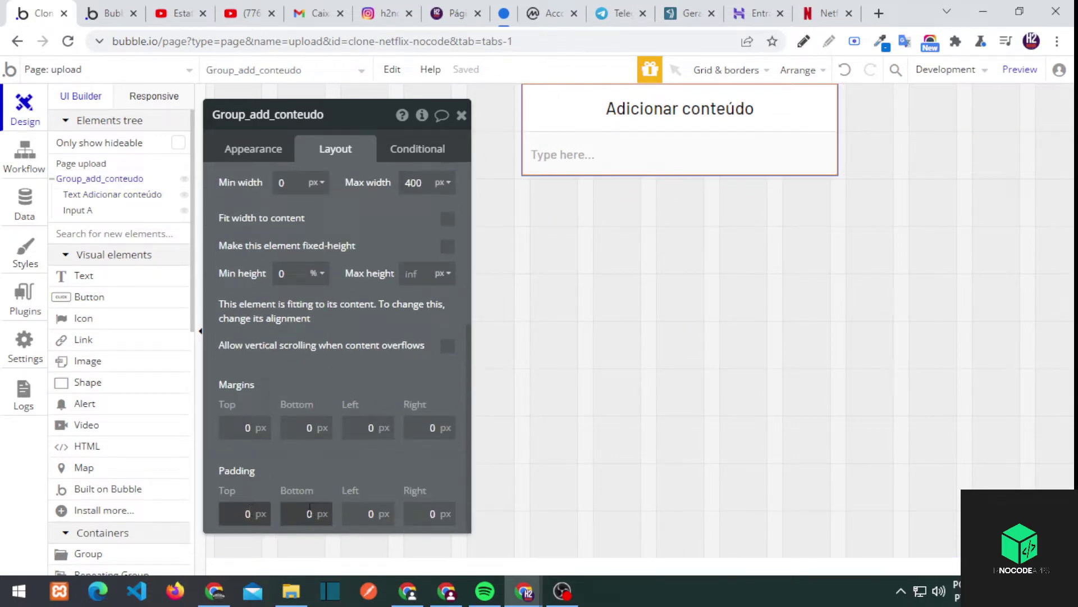
{"action": "type", "text": "25"}
{"action": "key", "text": "Tab"}
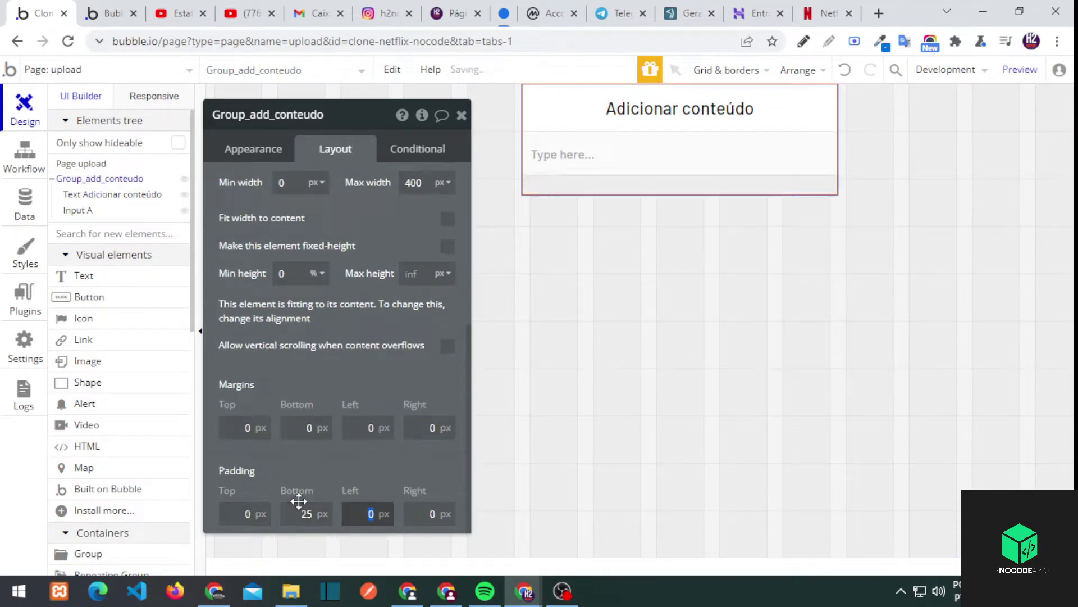
{"action": "type", "text": "25"}
{"action": "key", "text": "Tab"}
{"action": "type", "text": "25"}
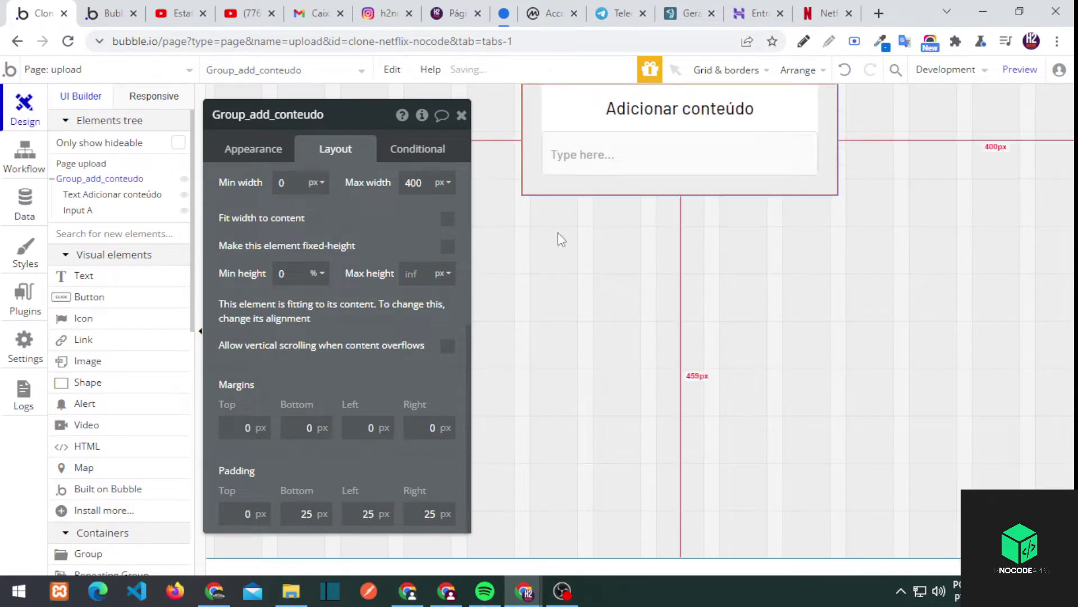
{"action": "left_click", "coordinate": [587, 159]}
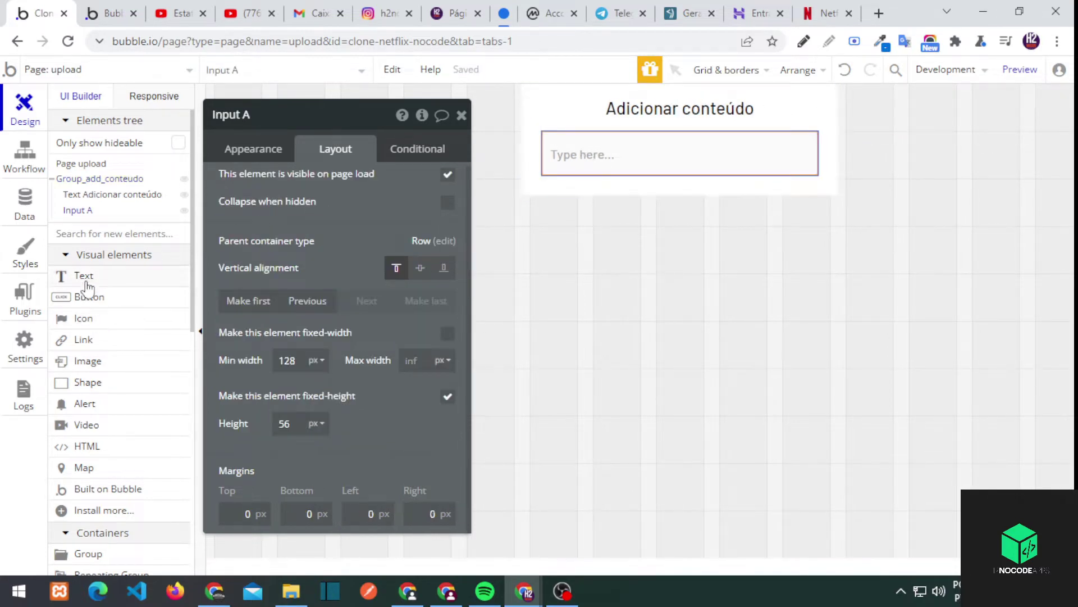
Duplicate the Adicionar conteúdo heading and give the copy the Small Title style
{"action": "left_click", "coordinate": [707, 115]}
{"action": "key", "text": "ctrl+c"}
{"action": "key", "text": "ctrl+v"}
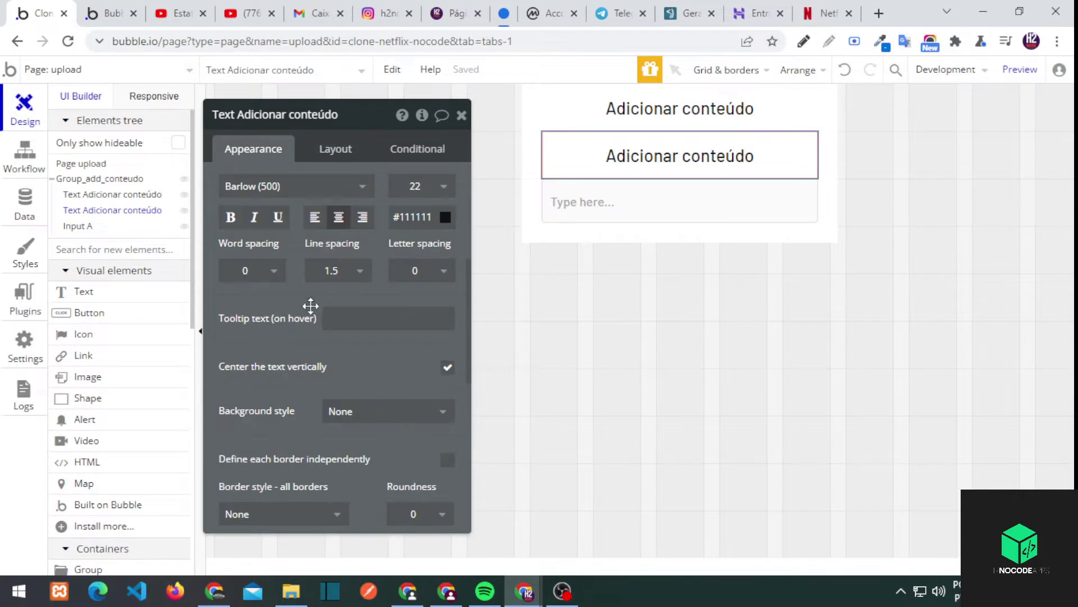
{"action": "scroll", "coordinate": [313, 200], "scroll_direction": "up", "scroll_amount": 3}
{"action": "left_click", "coordinate": [315, 296]}
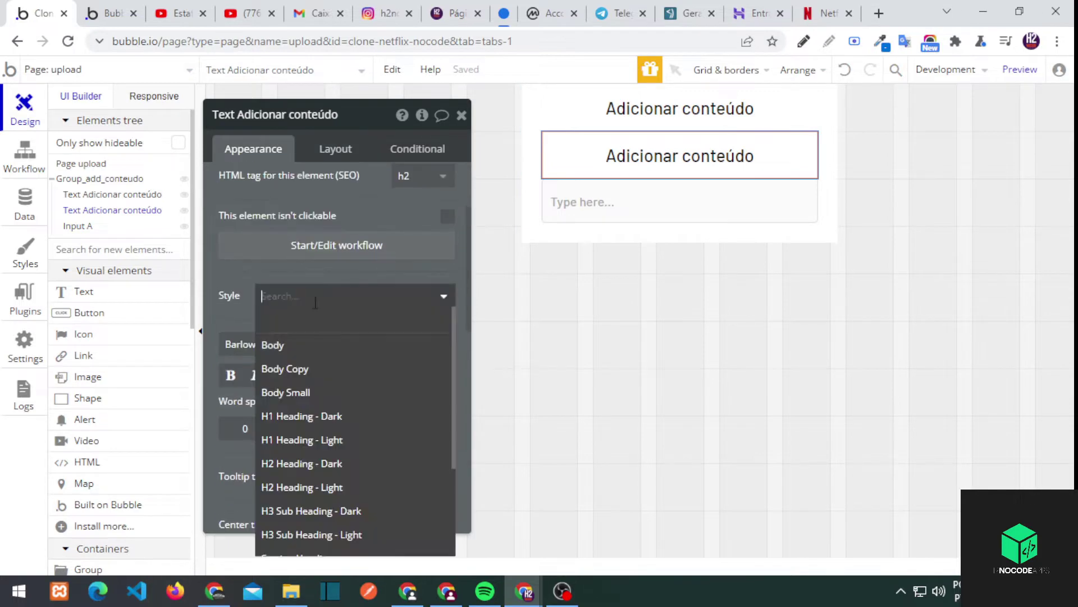
{"action": "left_click", "coordinate": [312, 391]}
{"action": "left_click", "coordinate": [302, 265]}
{"action": "scroll", "coordinate": [319, 414], "scroll_direction": "down", "scroll_amount": 2}
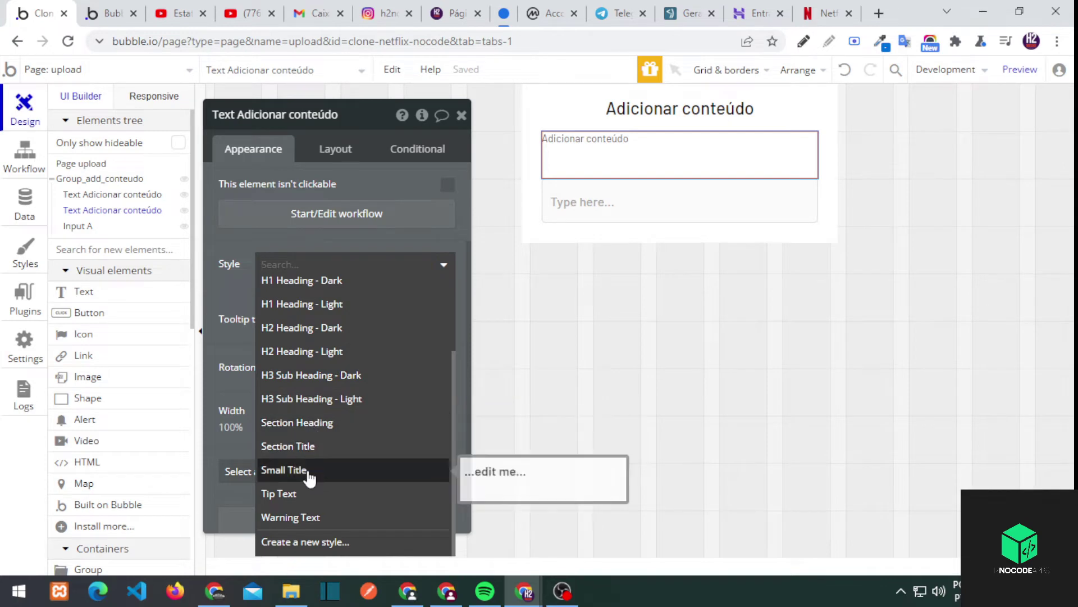
{"action": "left_click", "coordinate": [308, 470]}
Let the small label's height fit its text, with a 15 px bottom margin
{"action": "left_click", "coordinate": [336, 148]}
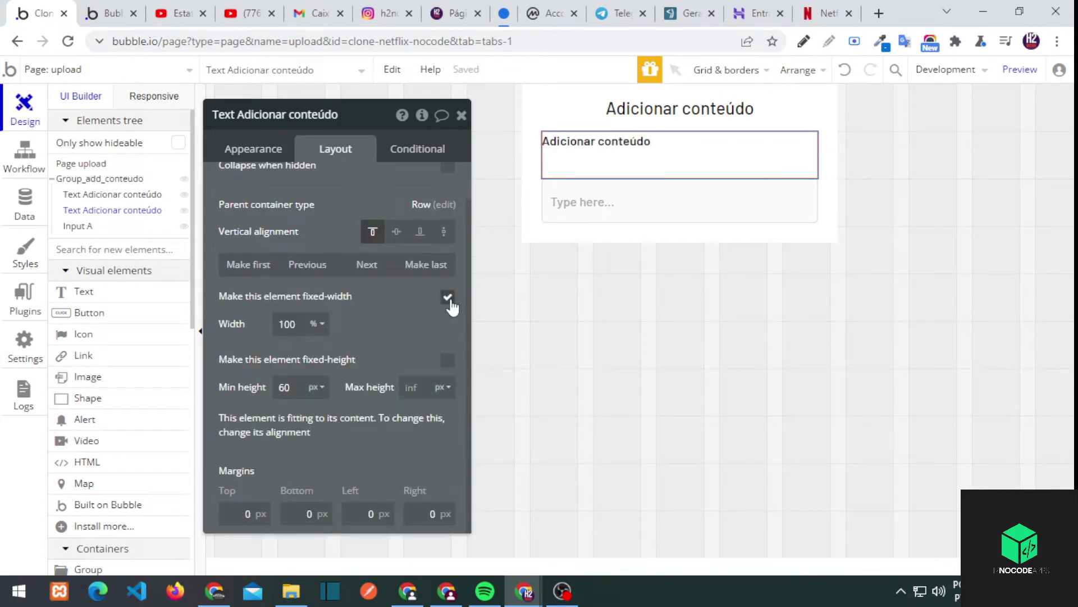
{"action": "left_click", "coordinate": [447, 362]}
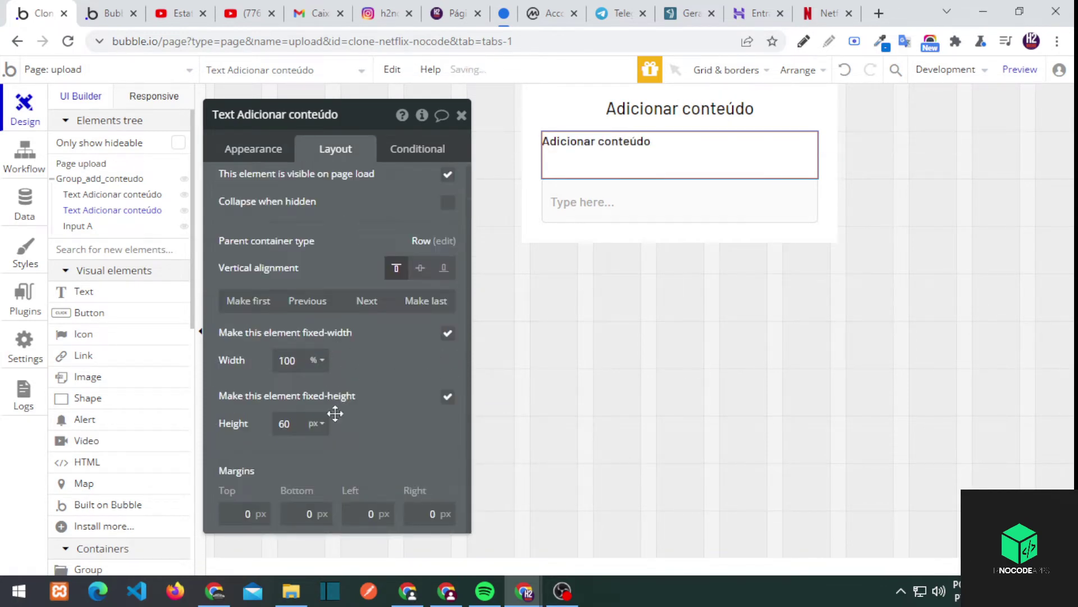
{"action": "left_click", "coordinate": [447, 397]}
{"action": "left_click", "coordinate": [562, 173]}
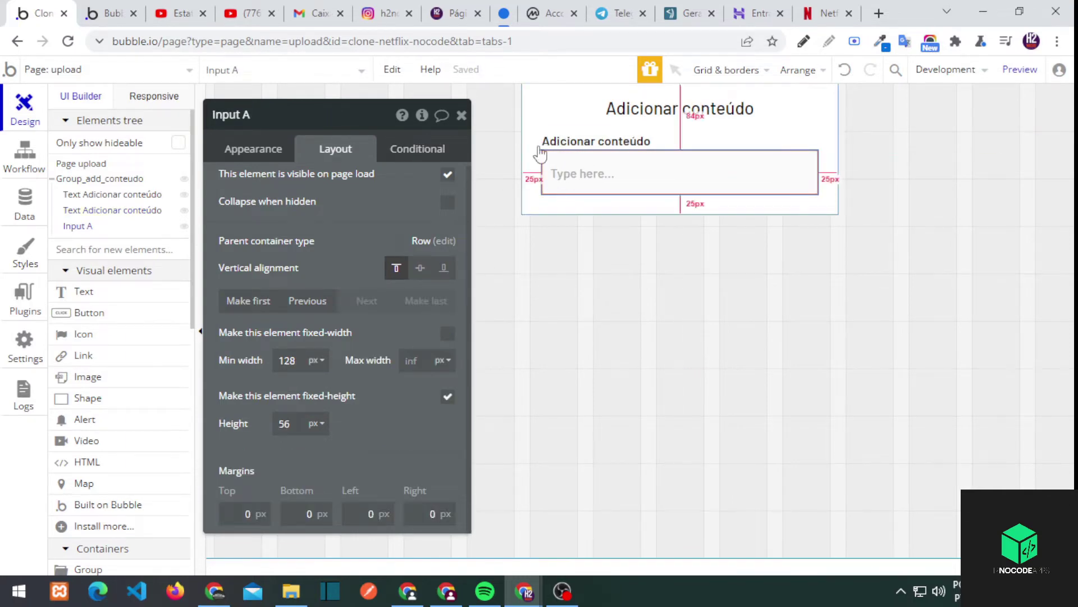
{"action": "left_click", "coordinate": [559, 144]}
{"action": "scroll", "coordinate": [352, 363], "scroll_direction": "down", "scroll_amount": 1}
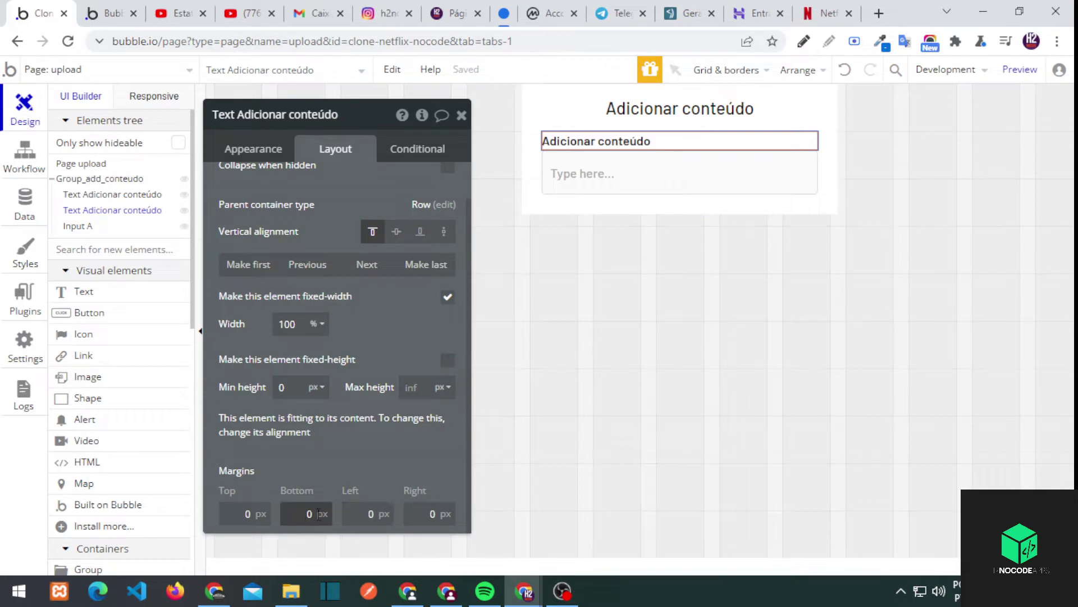
{"action": "left_click", "coordinate": [616, 185]}
{"action": "left_click", "coordinate": [578, 140]}
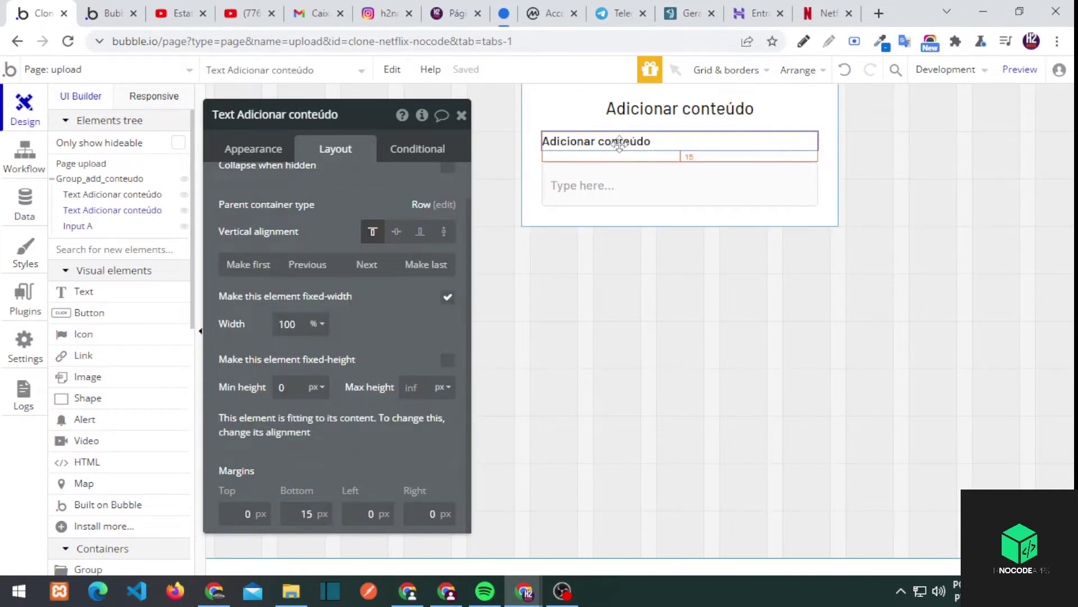
{"action": "left_click", "coordinate": [627, 167]}
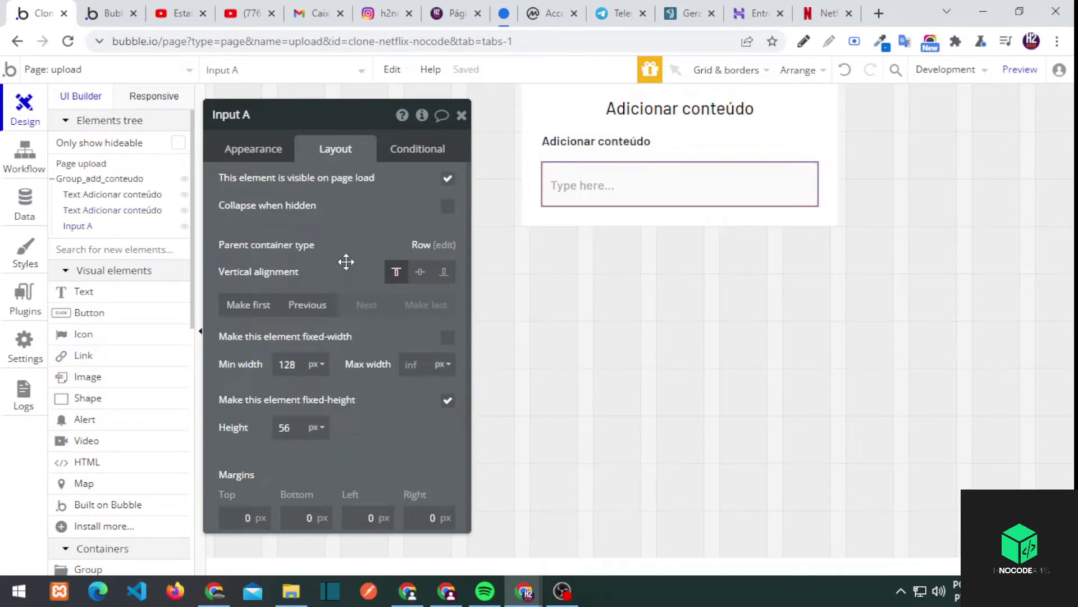
Set the input's placeholder to 'Digite aqui...' and rename it Input titulo
{"action": "left_click", "coordinate": [274, 163]}
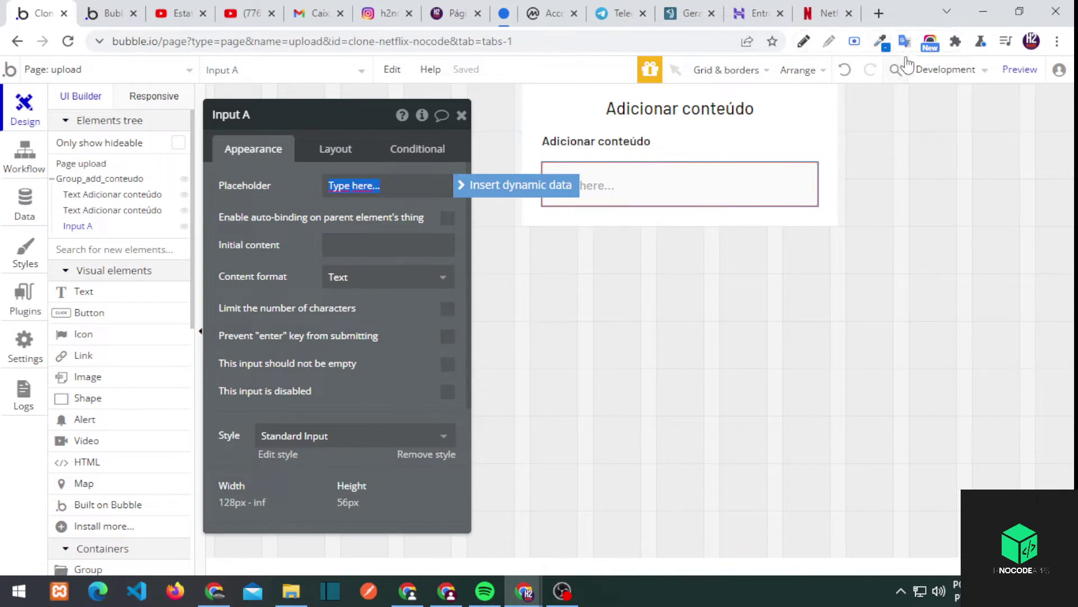
{"action": "left_click", "coordinate": [905, 41]}
{"action": "key", "text": "ctrl+c"}
{"action": "left_click", "coordinate": [387, 186]}
{"action": "key", "text": "ctrl+v"}
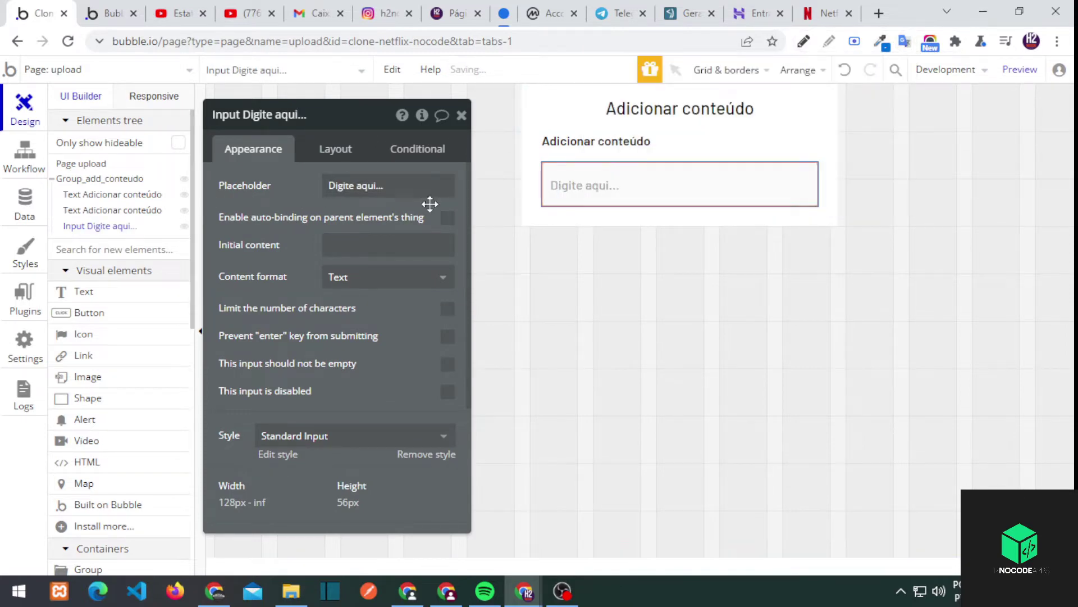
{"action": "left_click", "coordinate": [587, 183]}
{"action": "left_click", "coordinate": [587, 185]}
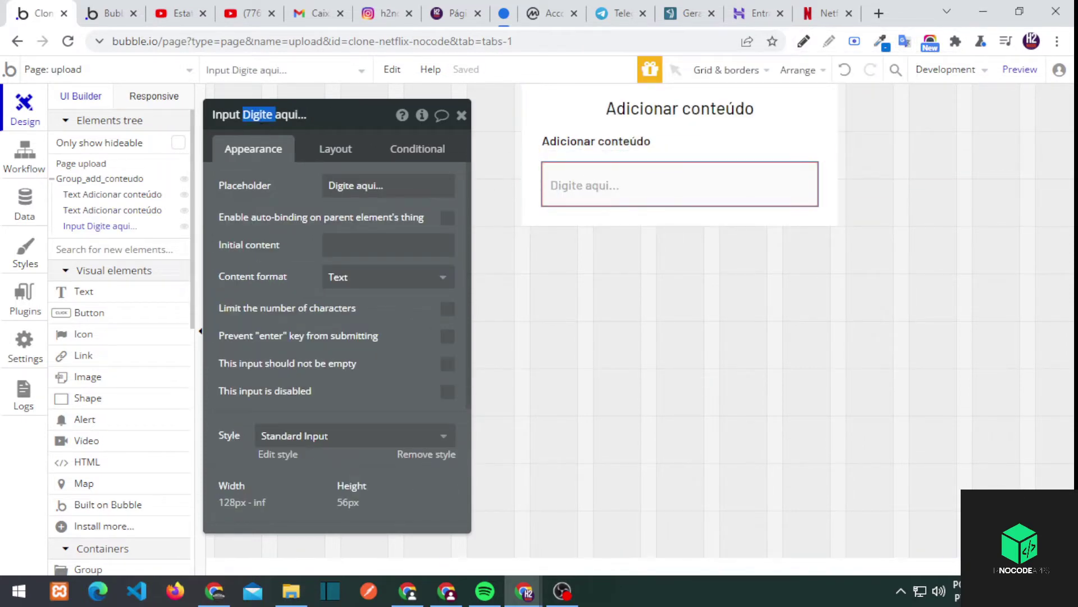
{"action": "left_click", "coordinate": [272, 115]}
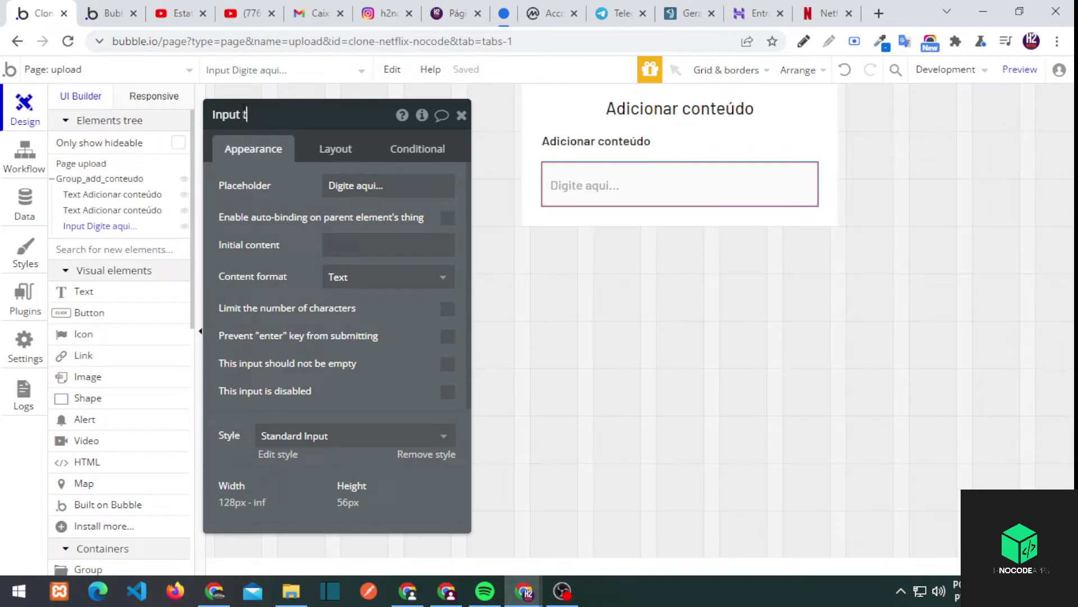
{"action": "key", "text": "ctrl+c"}
Paste a copy of the label and move it below the title input
{"action": "key", "text": "ctrl+v"}
{"action": "left_click", "coordinate": [636, 211]}
{"action": "left_click", "coordinate": [335, 148]}
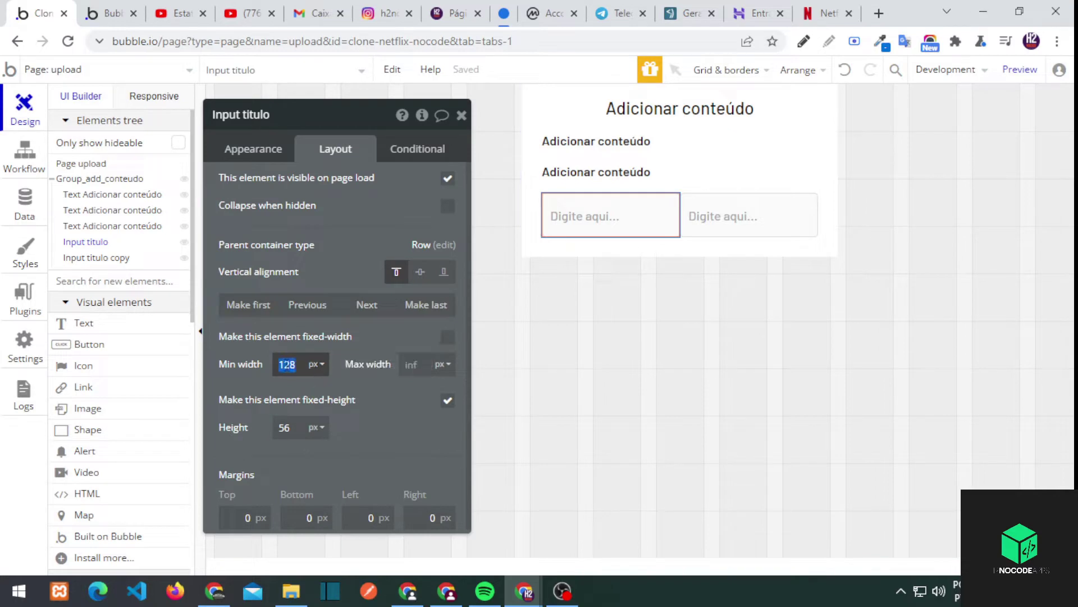
{"action": "left_click_drag", "start_coordinate": [577, 186], "coordinate": [615, 114]}
{"action": "key", "text": "ctrl+z"}
{"action": "mouse_move", "coordinate": [587, 168]}
{"action": "left_mouse_down"}
{"action": "mouse_move", "coordinate": [587, 141]}
{"action": "mouse_move", "coordinate": [587, 172]}
{"action": "left_mouse_up"}
{"action": "left_click", "coordinate": [106, 209]}
{"action": "left_click_drag", "start_coordinate": [106, 211], "coordinate": [112, 247]}
{"action": "left_click_drag", "start_coordinate": [599, 143], "coordinate": [589, 225]}
Give the new label a 15 px top margin and delete the leftover duplicate input
{"action": "scroll", "coordinate": [352, 475], "scroll_direction": "down", "scroll_amount": 1}
{"action": "key", "text": "shift+Tab"}
{"action": "type", "text": "15"}
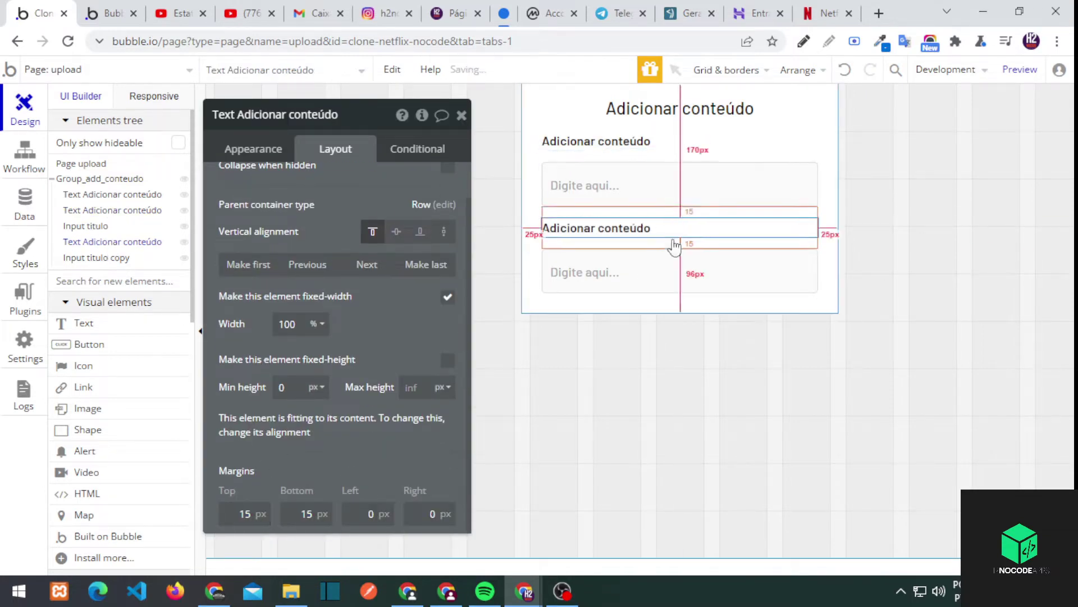
{"action": "left_click", "coordinate": [640, 250]}
{"action": "left_click", "coordinate": [622, 227]}
{"action": "left_click", "coordinate": [645, 270]}
{"action": "key", "text": "Delete"}
{"action": "scroll", "coordinate": [109, 332], "scroll_direction": "down", "scroll_amount": 7}
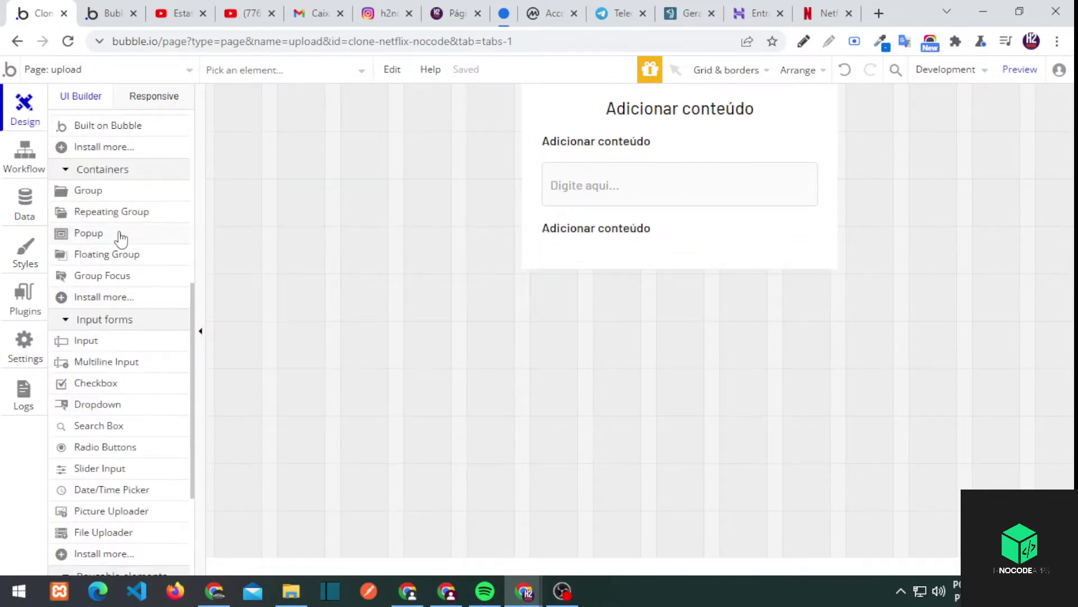
Add a multiline input below the second label with 100% width
{"action": "left_click_drag", "start_coordinate": [124, 375], "coordinate": [562, 247]}
{"action": "left_click", "coordinate": [335, 148]}
{"action": "scroll", "coordinate": [332, 253], "scroll_direction": "down", "scroll_amount": 1}
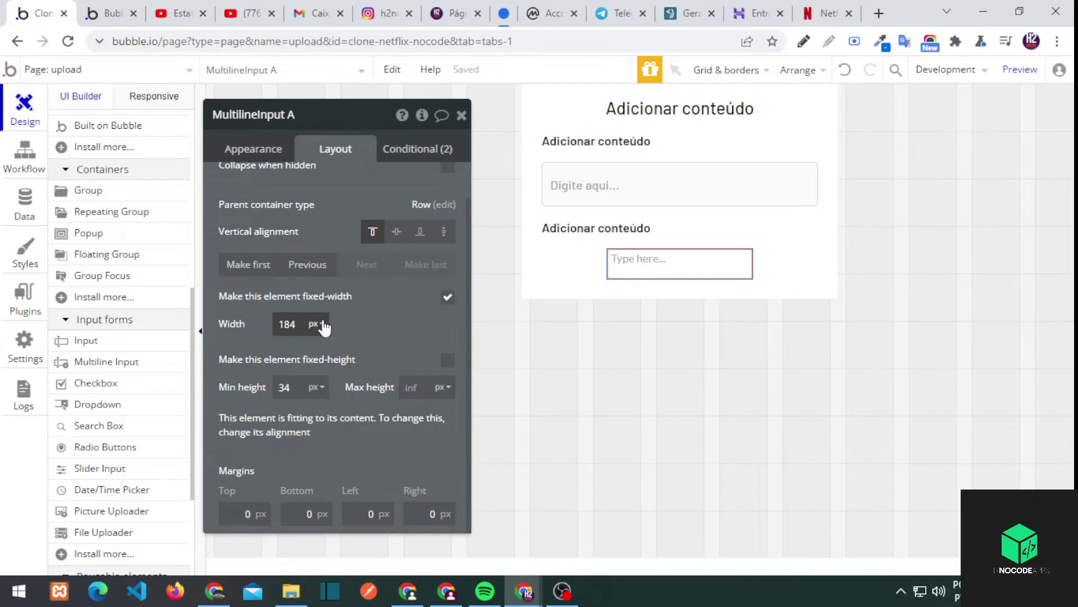
{"action": "double_click", "coordinate": [297, 324]}
{"action": "type", "text": "0"}
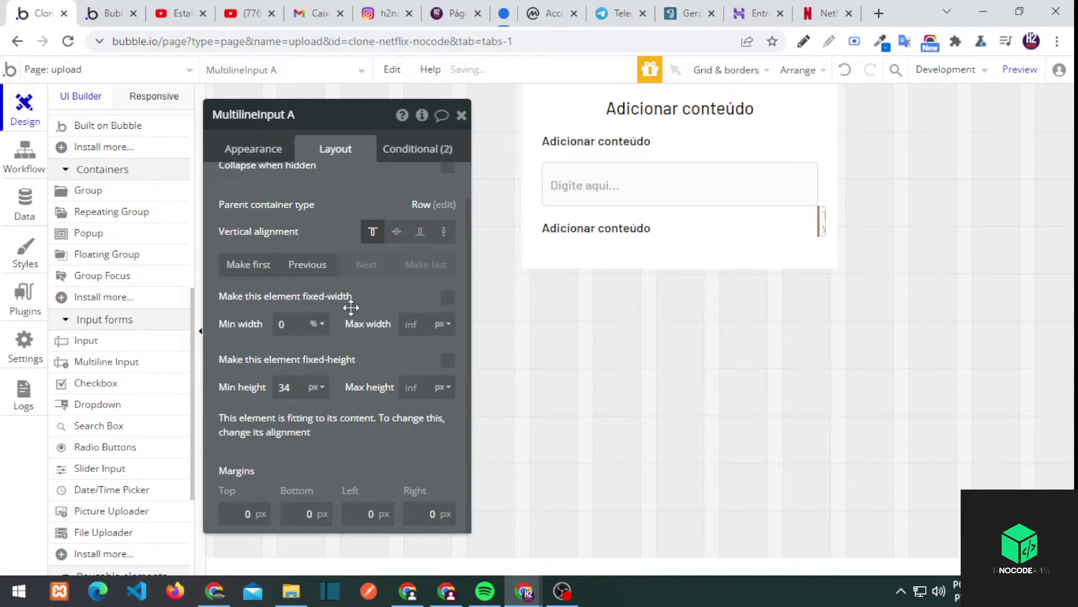
{"action": "type", "text": "100100"}
Copy the second label and place the copy below the description box
{"action": "left_click", "coordinate": [584, 178]}
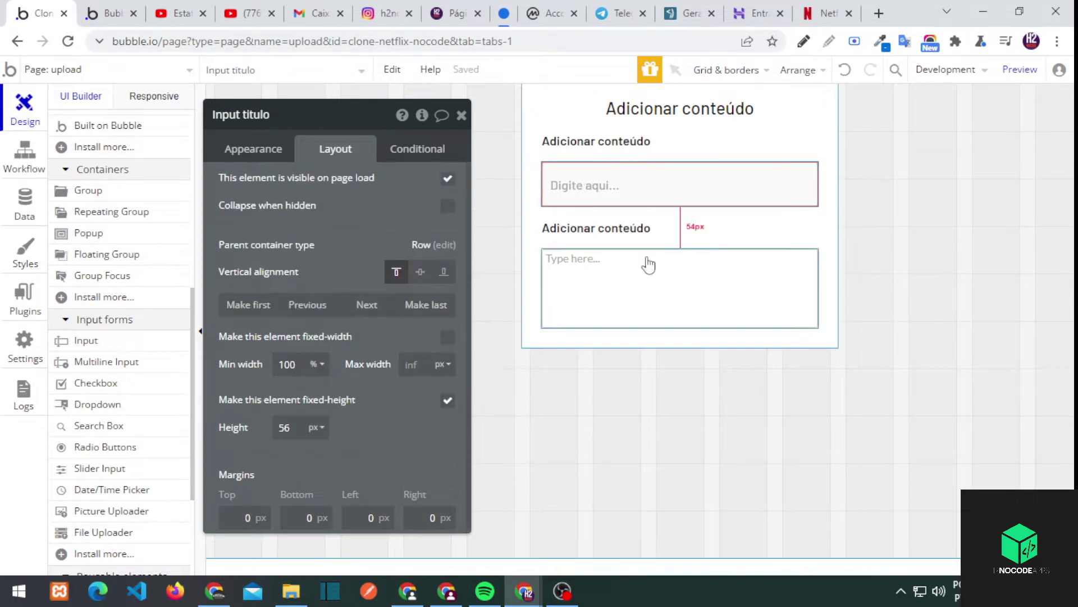
{"action": "left_click", "coordinate": [624, 230]}
{"action": "left_click", "coordinate": [606, 144]}
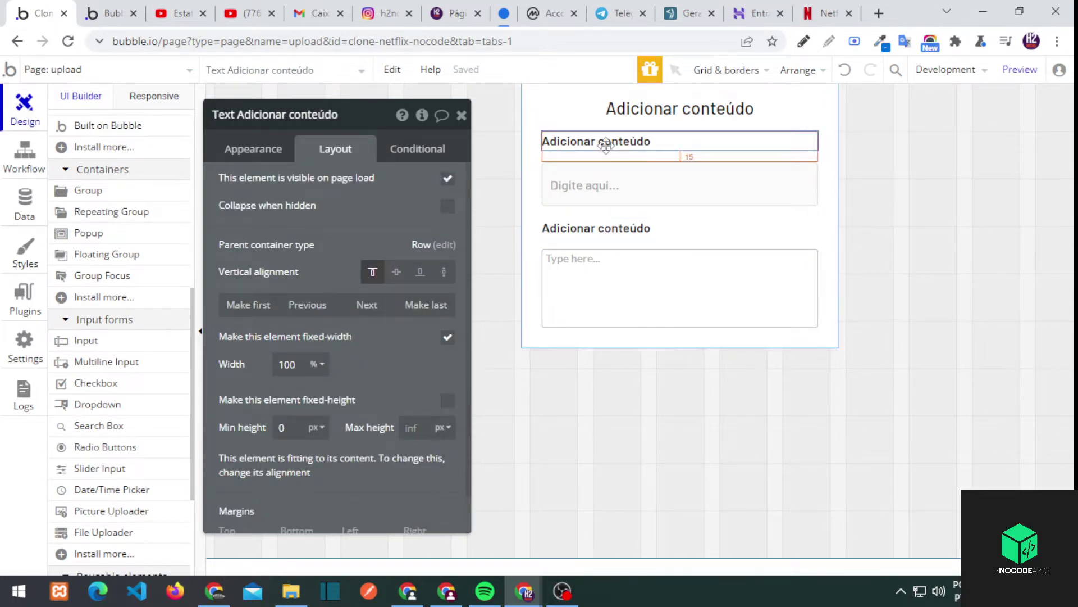
{"action": "left_click", "coordinate": [278, 156]}
{"action": "left_click", "coordinate": [606, 229]}
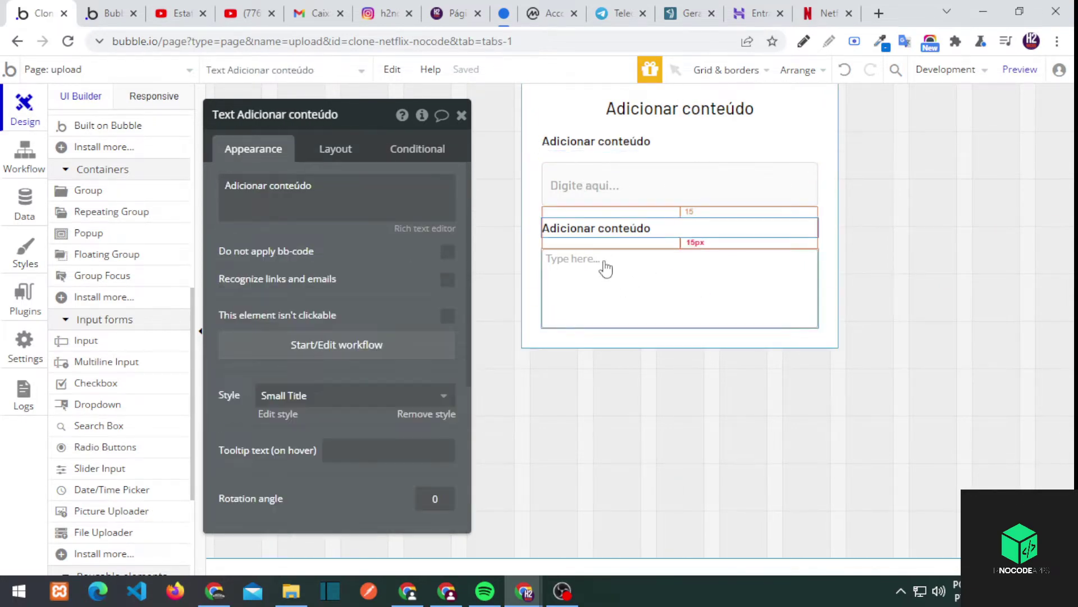
{"action": "key", "text": "ctrl+c"}
{"action": "key", "text": "ctrl+v"}
{"action": "left_click", "coordinate": [587, 336]}
Change the three label texts to Titulo, Descrição and Upload do vídeo
{"action": "left_click", "coordinate": [617, 141]}
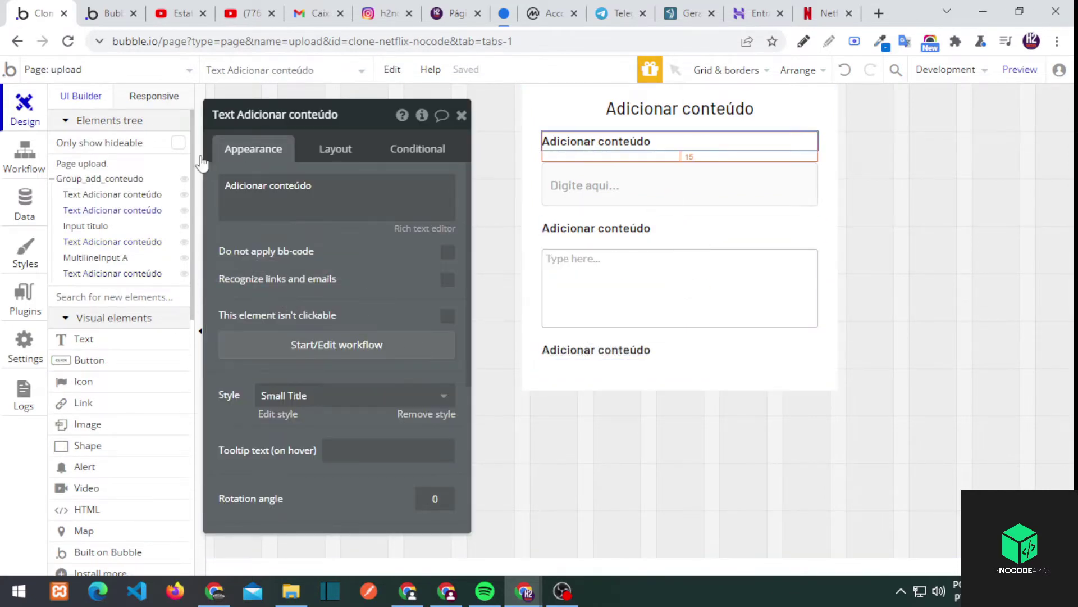
{"action": "triple_click", "coordinate": [254, 186]}
{"action": "type", "text": "Titulo "}
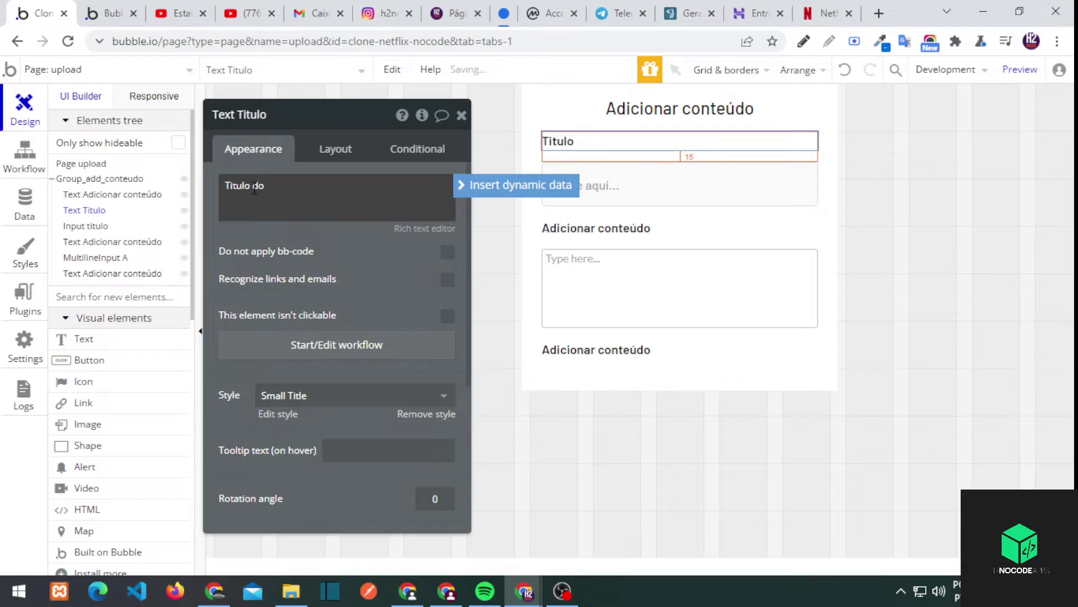
{"action": "type", "text": "do conteúdo"}
{"action": "left_click", "coordinate": [604, 230]}
{"action": "triple_click", "coordinate": [285, 206]}
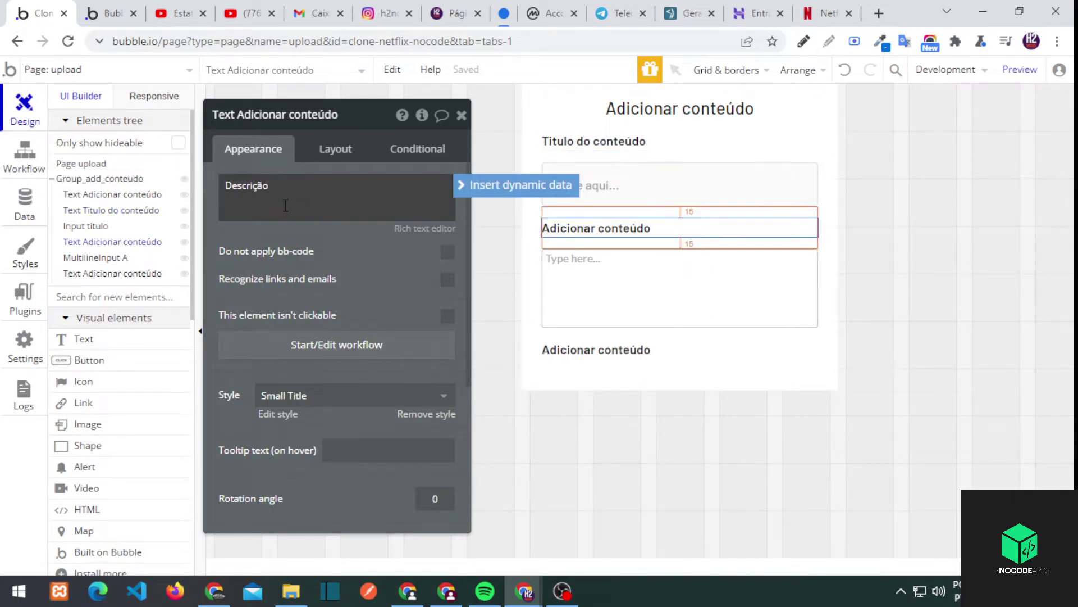
{"action": "type", "text": "Descrição"}
{"action": "left_click", "coordinate": [593, 141]}
{"action": "left_click_drag", "start_coordinate": [310, 187], "coordinate": [256, 186]}
{"action": "key", "text": "BackSpace"}
{"action": "left_click", "coordinate": [680, 314]}
{"action": "left_click", "coordinate": [597, 349]}
{"action": "triple_click", "coordinate": [343, 197]}
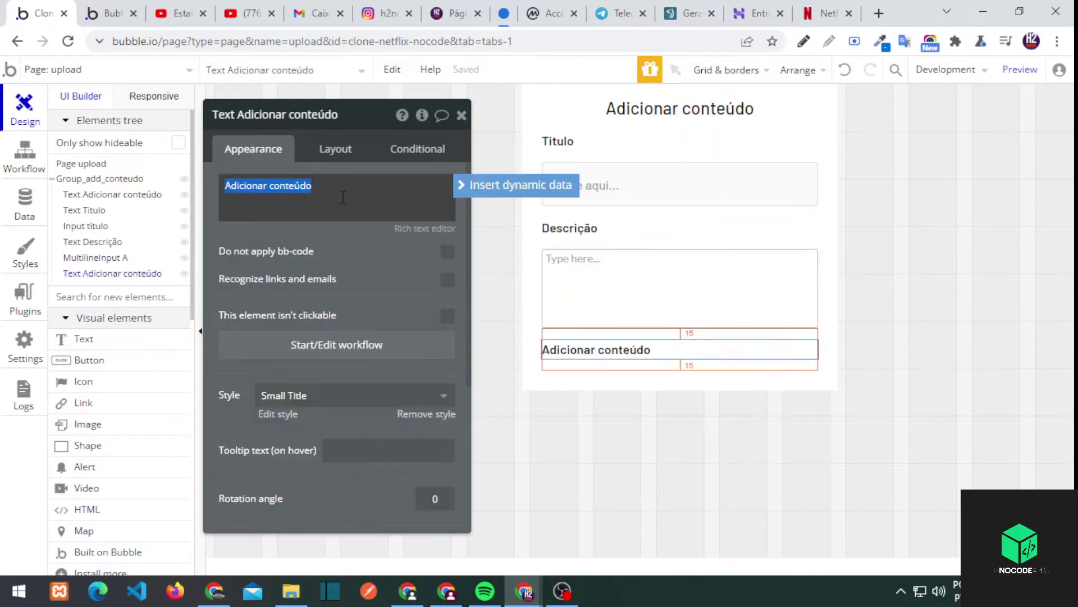
{"action": "type", "text": "Upload do vídeo"}
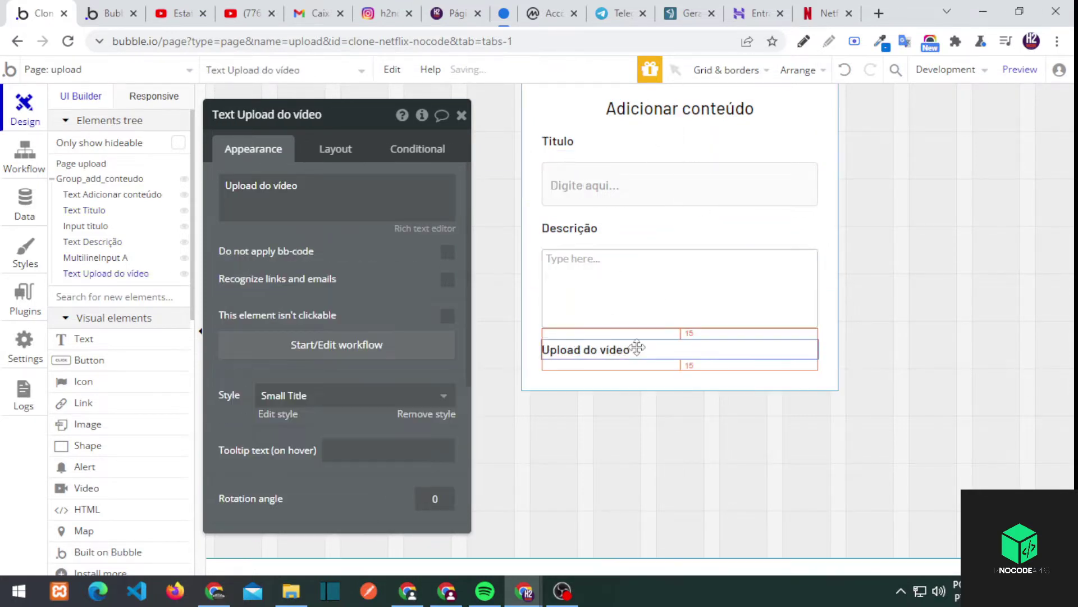
Add a file uploader below Upload do vídeo at 100% width with its style removed
{"action": "scroll", "coordinate": [113, 393], "scroll_direction": "down", "scroll_amount": 10}
{"action": "left_click_drag", "start_coordinate": [100, 331], "coordinate": [680, 388]}
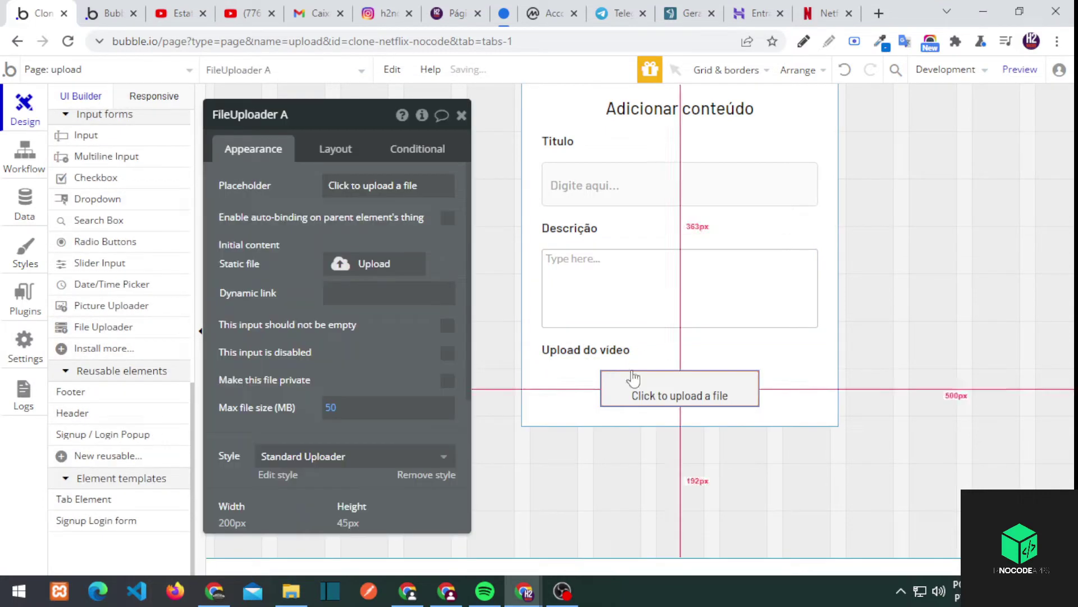
{"action": "left_click", "coordinate": [335, 149]}
{"action": "left_click", "coordinate": [317, 364]}
{"action": "left_click", "coordinate": [316, 393]}
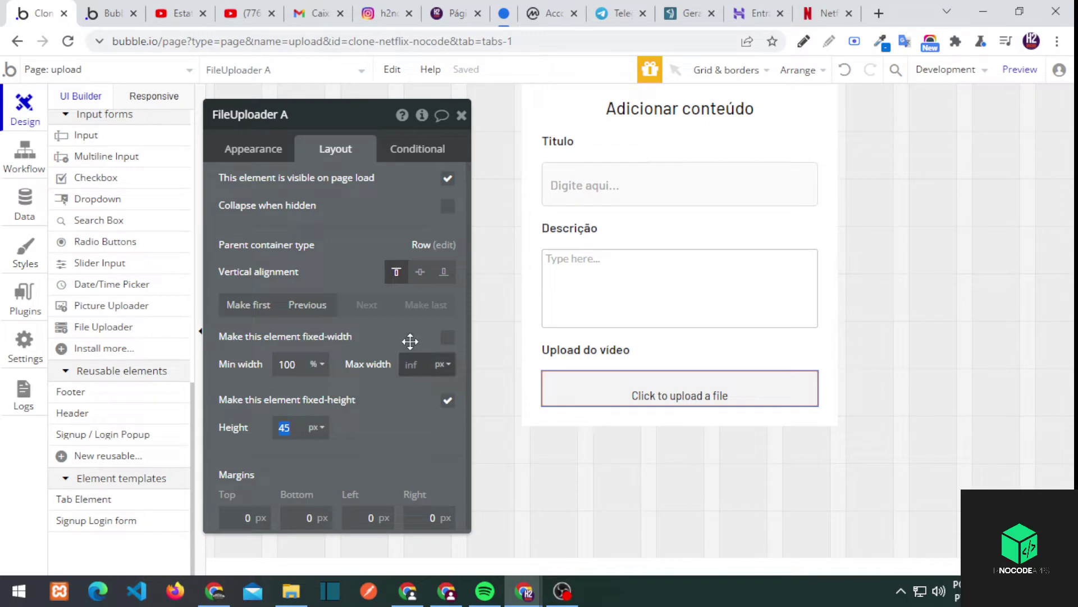
{"action": "scroll", "coordinate": [393, 270], "scroll_direction": "down", "scroll_amount": 5}
{"action": "left_click", "coordinate": [422, 268]}
Limit the uploader to 20 MB and set a Portuguese placeholder text
{"action": "scroll", "coordinate": [427, 337], "scroll_direction": "up", "scroll_amount": 3}
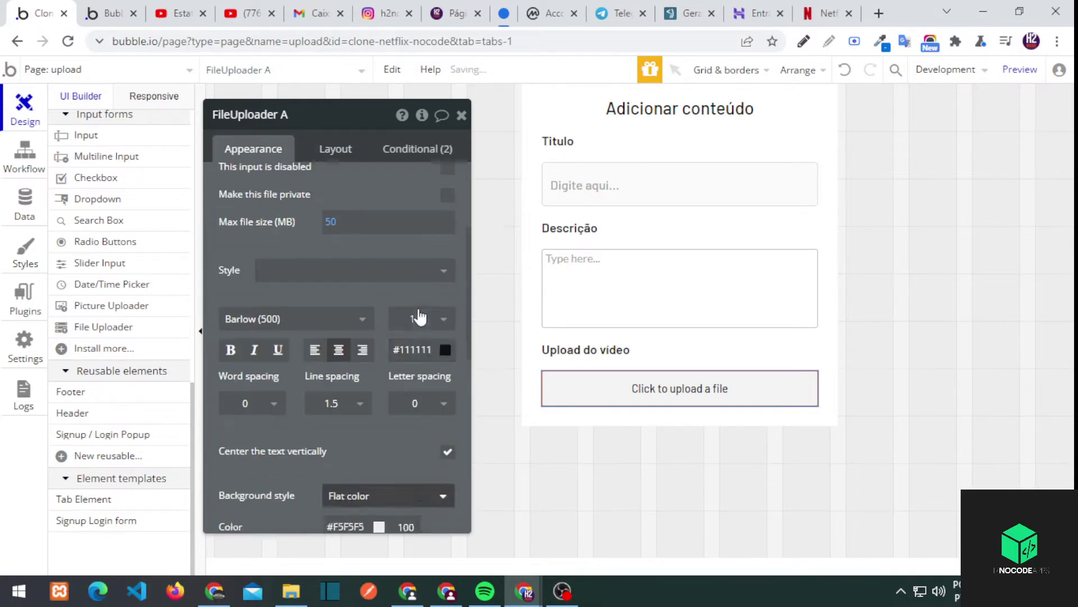
{"action": "scroll", "coordinate": [394, 329], "scroll_direction": "up", "scroll_amount": 4}
{"action": "left_click", "coordinate": [328, 408]}
{"action": "type", "text": "20"}
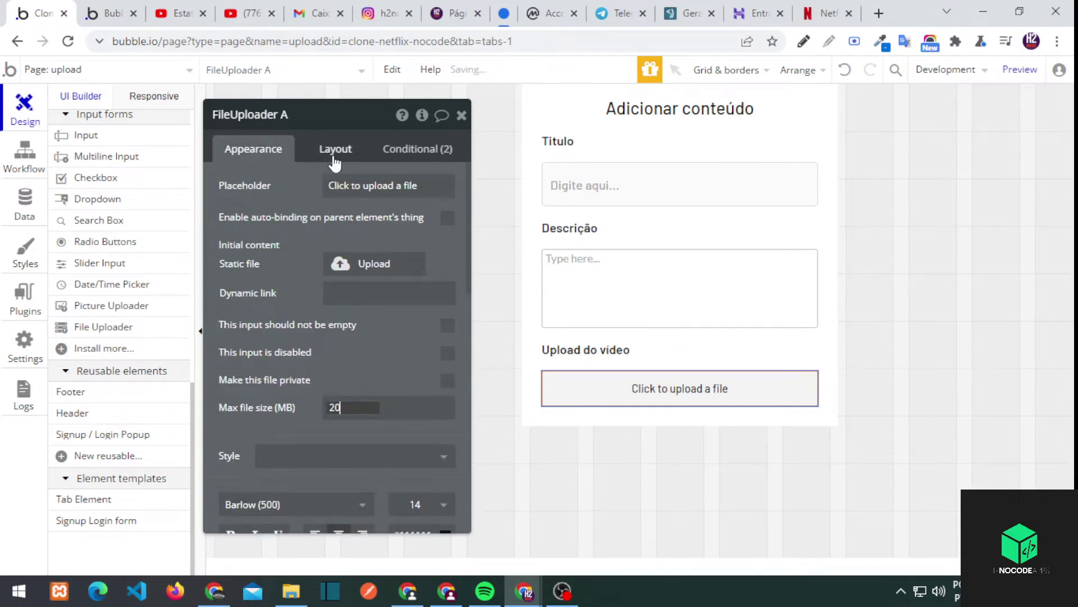
{"action": "left_click", "coordinate": [350, 187]}
{"action": "left_click", "coordinate": [904, 41]}
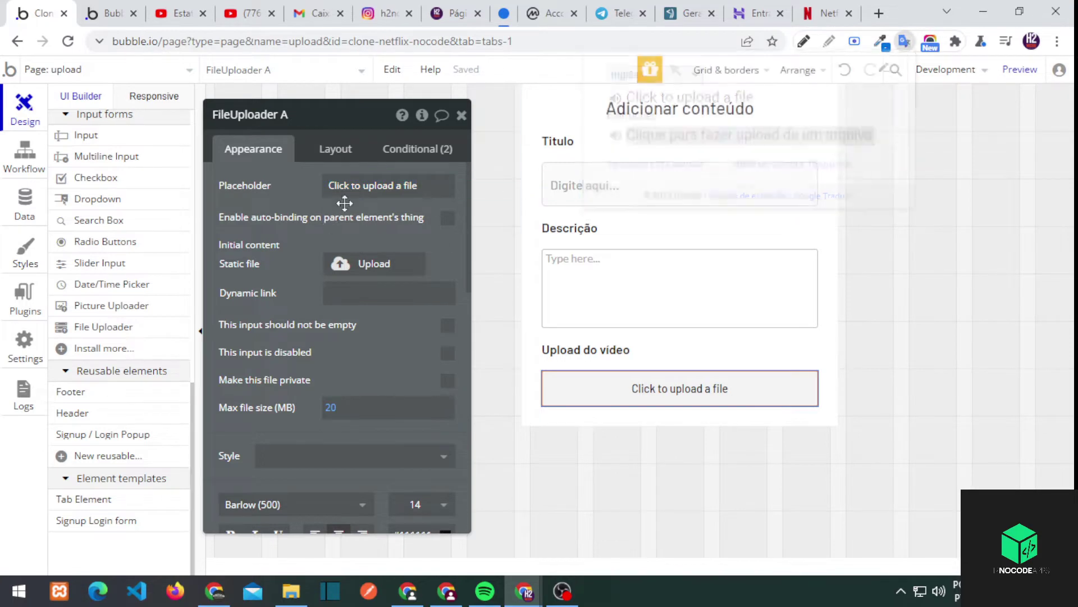
{"action": "type", "text": "Clique para fazer upload de um arquivo"}
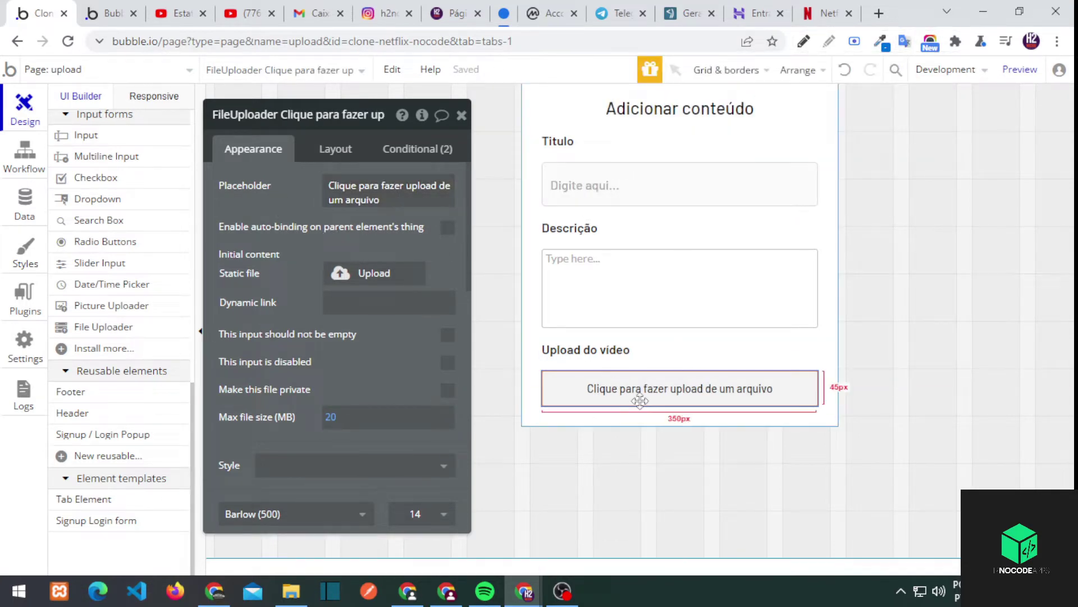
Duplicate the Upload do vídeo label below the uploader as Miniatura do conteúdo
{"action": "left_click", "coordinate": [586, 350]}
{"action": "key", "text": "ctrl+c"}
{"action": "key", "text": "ctrl+v"}
{"action": "scroll", "coordinate": [103, 298], "scroll_direction": "up", "scroll_amount": 5}
{"action": "left_click_drag", "start_coordinate": [101, 294], "coordinate": [136, 302]}
{"action": "triple_click", "coordinate": [311, 206]}
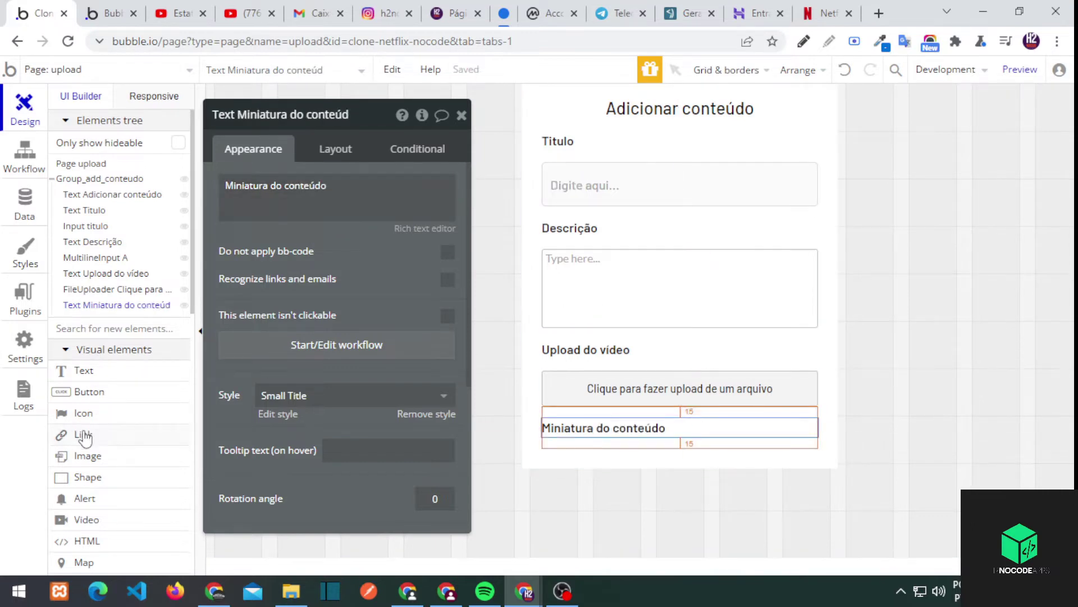
{"action": "scroll", "coordinate": [109, 461], "scroll_direction": "down", "scroll_amount": 2}
{"action": "scroll", "coordinate": [106, 410], "scroll_direction": "up", "scroll_amount": 2}
Add a picture uploader under Miniatura do conteúdo with 100% minimum width and 100 px height
{"action": "scroll", "coordinate": [116, 351], "scroll_direction": "down", "scroll_amount": 10}
{"action": "left_click", "coordinate": [112, 416]}
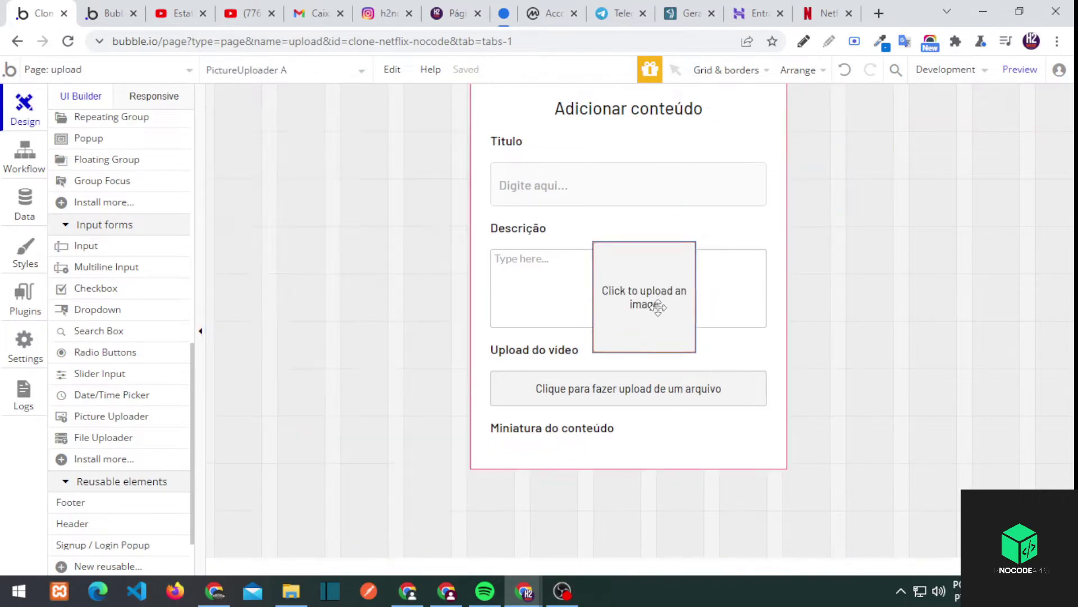
{"action": "left_click", "coordinate": [669, 444]}
{"action": "left_click", "coordinate": [335, 149]}
{"action": "left_click", "coordinate": [446, 333]}
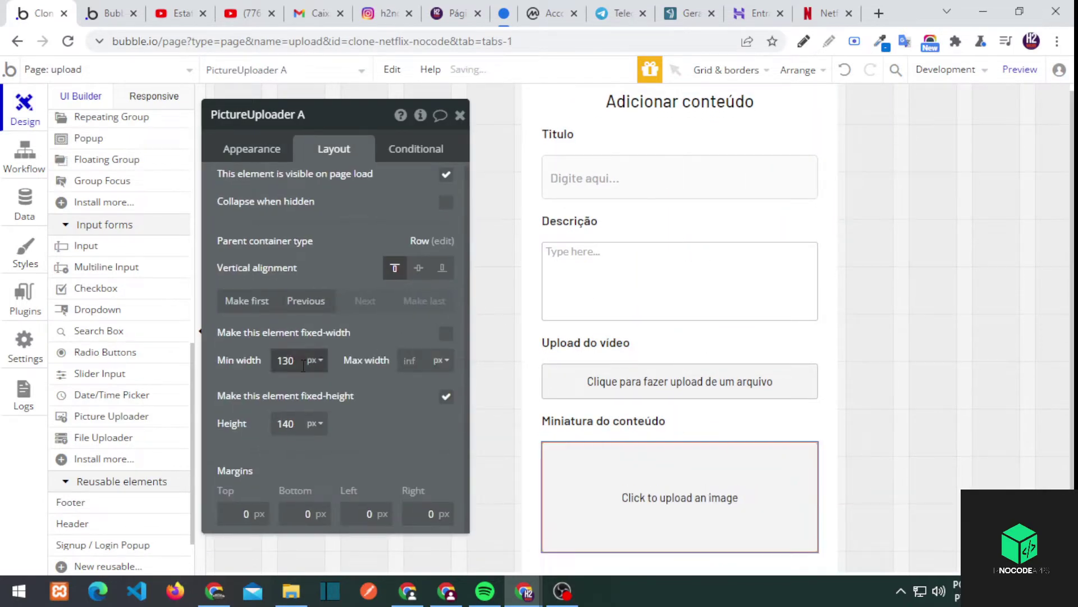
{"action": "left_click", "coordinate": [300, 360]}
{"action": "left_click", "coordinate": [315, 360]}
{"action": "left_click", "coordinate": [297, 385]}
{"action": "double_click", "coordinate": [286, 423]}
{"action": "type", "text": "100"}
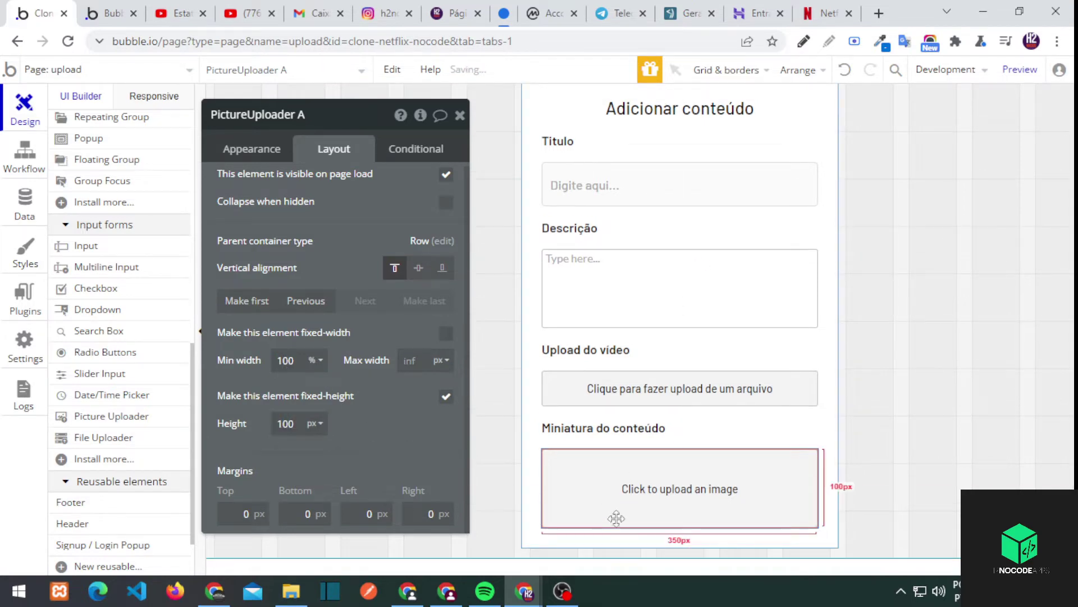
Set the uploader's placeholder to 'Clique para fazer upload de uma imagem'
{"action": "left_click", "coordinate": [251, 149]}
{"action": "left_click", "coordinate": [363, 186]}
{"action": "left_click", "coordinate": [854, 41]}
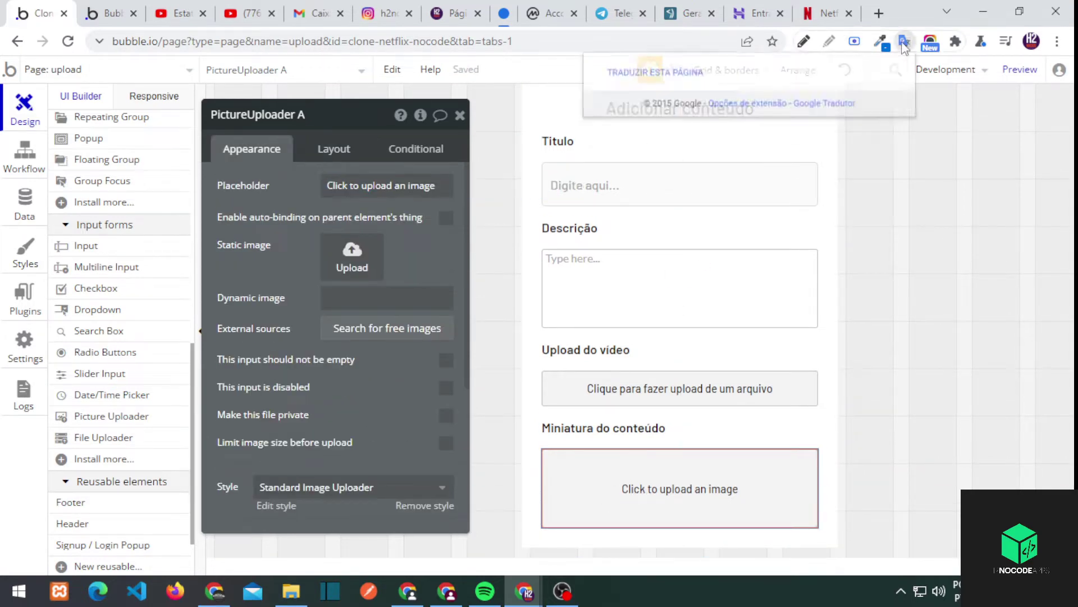
{"action": "left_click", "coordinate": [705, 145]}
{"action": "left_click", "coordinate": [607, 430]}
{"action": "left_click", "coordinate": [627, 467]}
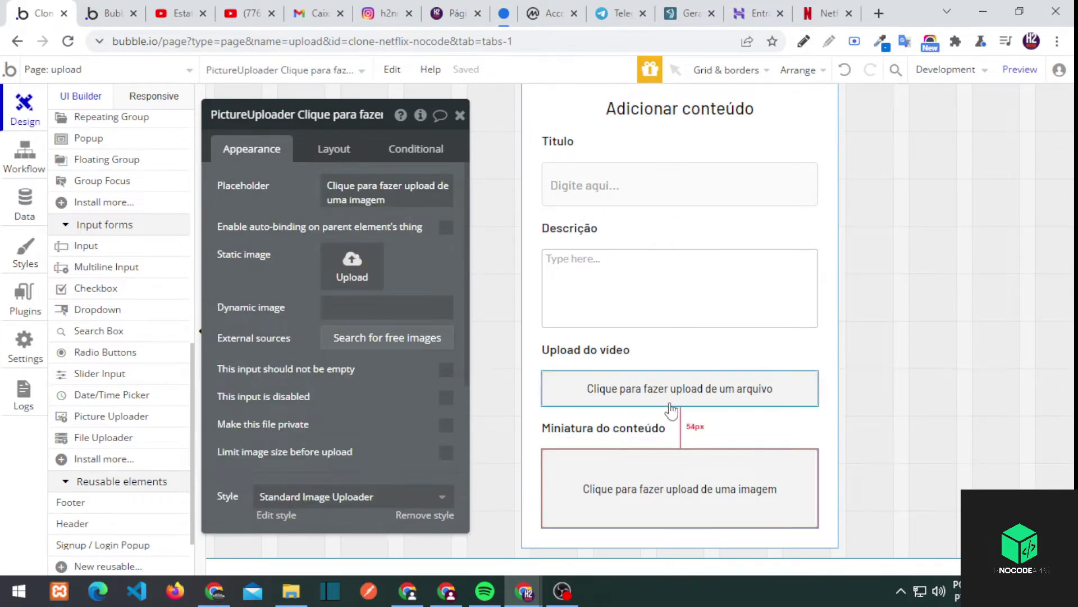
{"action": "left_click", "coordinate": [459, 115]}
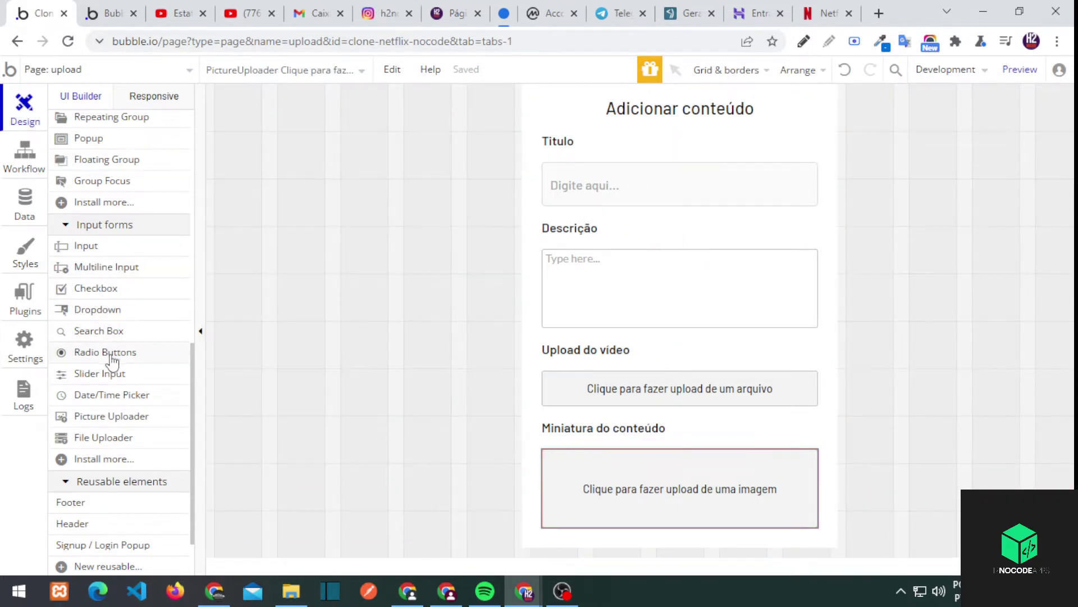
Add Filme/TV Show radio buttons below the thumbnail uploader and colour them Danger
{"action": "left_click_drag", "start_coordinate": [112, 362], "coordinate": [604, 528]}
{"action": "left_click", "coordinate": [332, 235]}
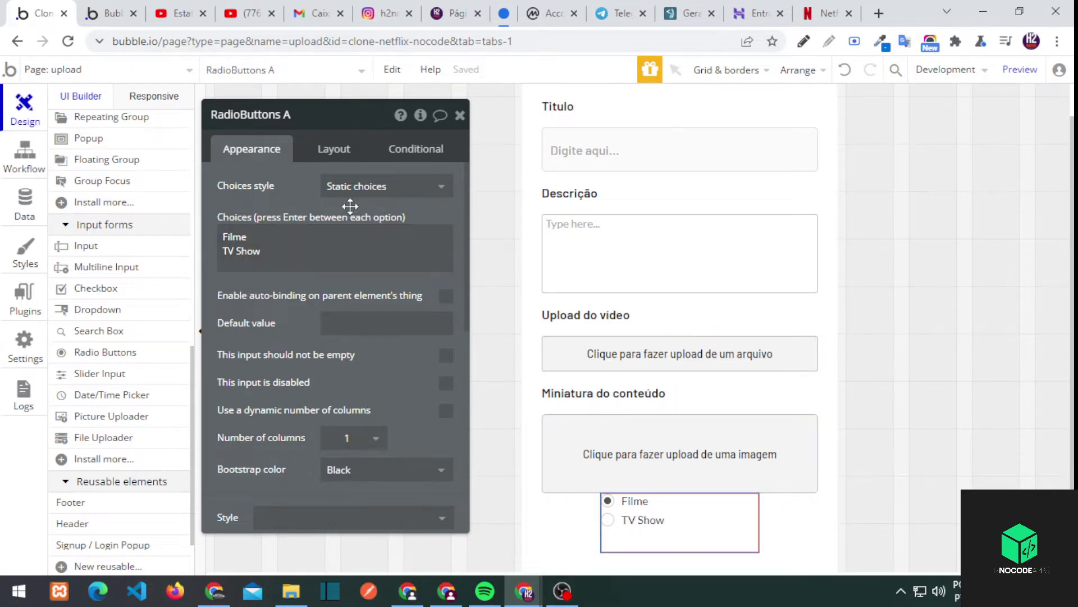
{"action": "left_click_drag", "start_coordinate": [344, 375], "coordinate": [346, 367]}
{"action": "scroll", "coordinate": [355, 371], "scroll_direction": "down", "scroll_amount": 2}
{"action": "left_click", "coordinate": [355, 382]}
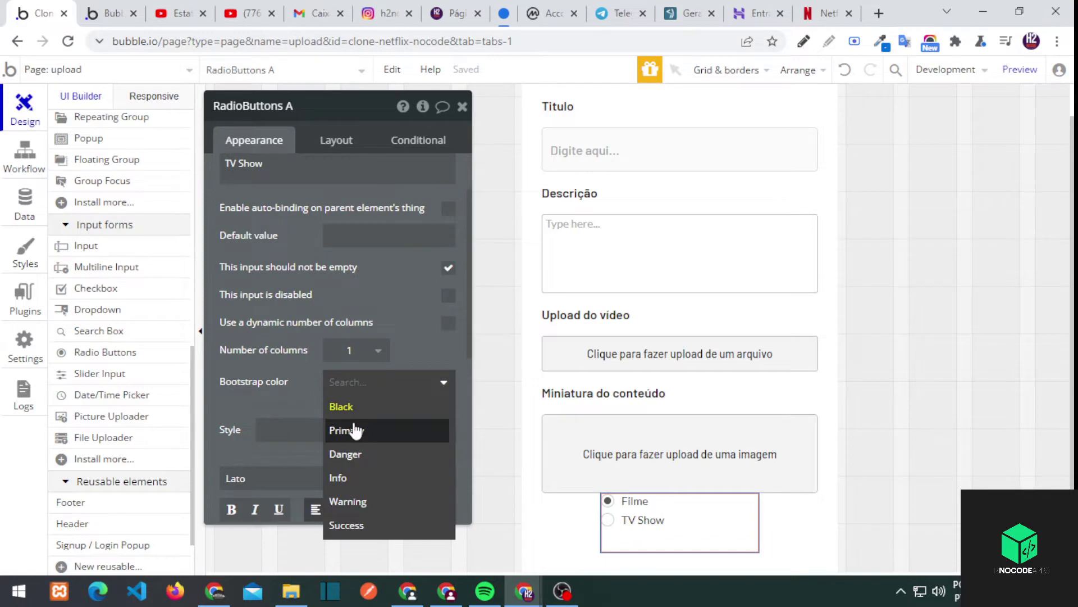
{"action": "left_click", "coordinate": [363, 455]}
Give the radio buttons a minimum height of 0 and a 25 px bottom margin
{"action": "scroll", "coordinate": [339, 410], "scroll_direction": "down", "scroll_amount": 2}
{"action": "left_click", "coordinate": [336, 141]}
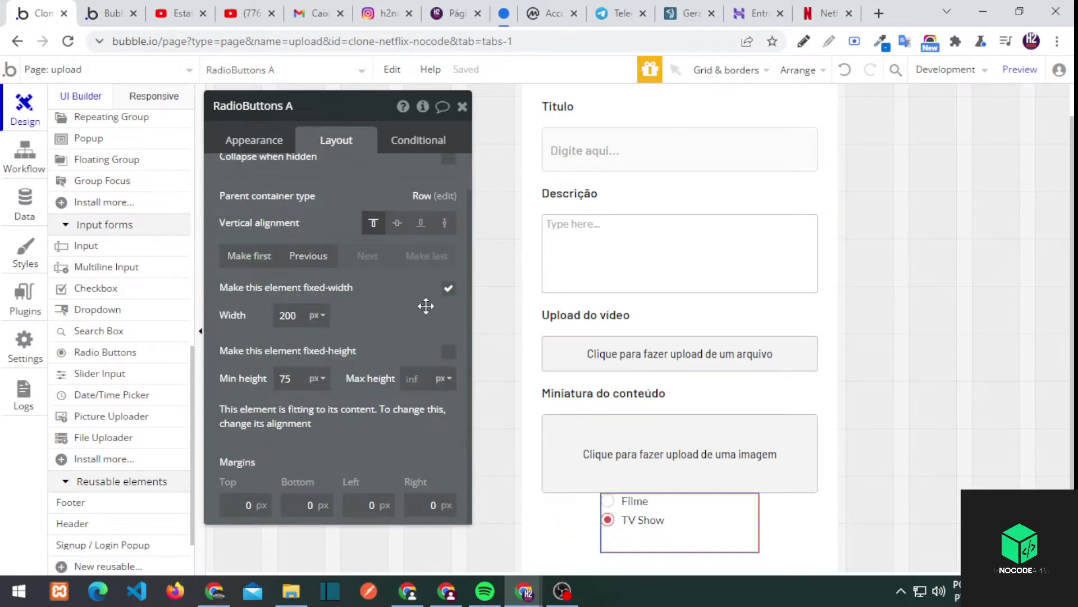
{"action": "double_click", "coordinate": [308, 386]}
{"action": "type", "text": "0"}
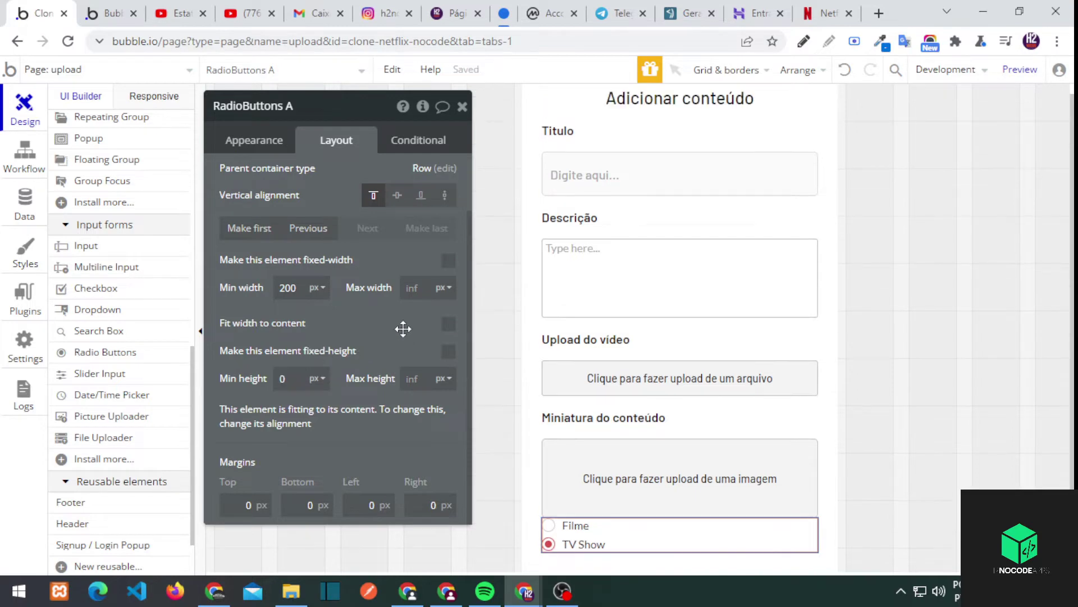
{"action": "left_click", "coordinate": [292, 504]}
{"action": "type", "text": "25"}
{"action": "key", "text": "Tab"}
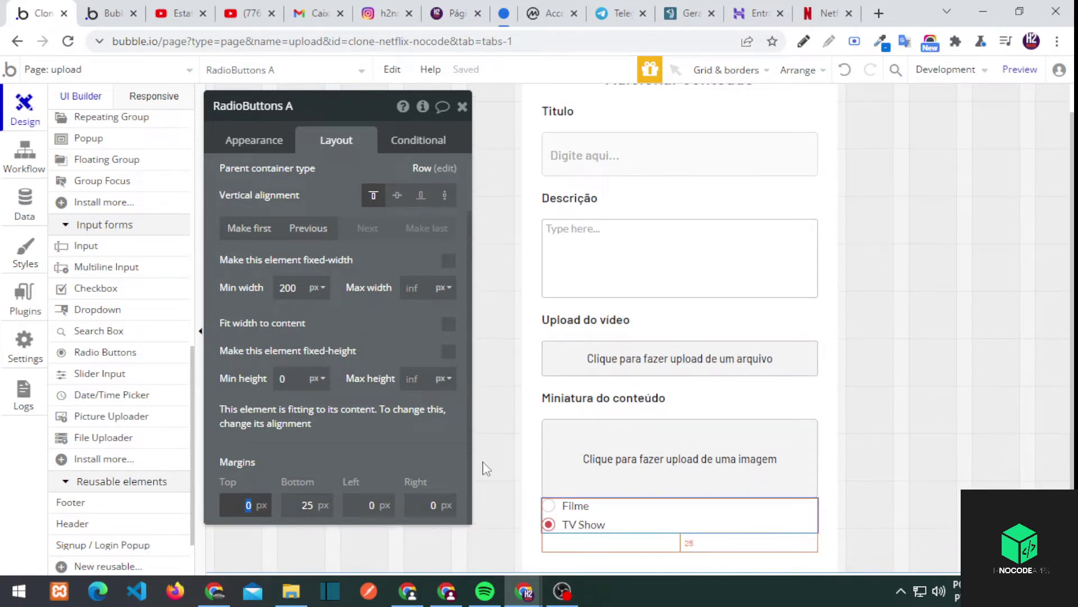
{"action": "left_click", "coordinate": [702, 418]}
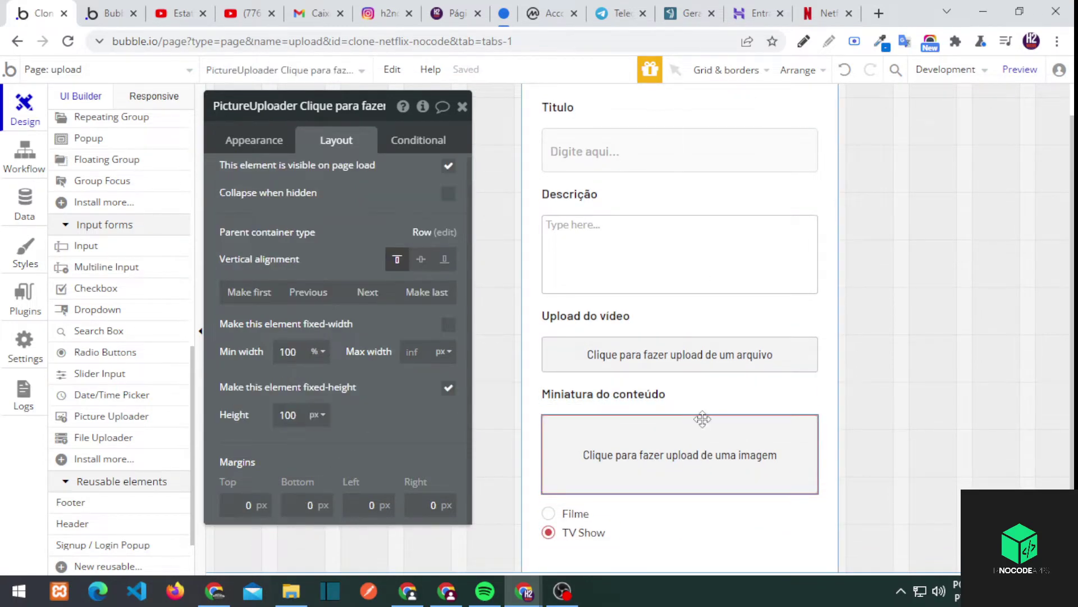
{"action": "left_click", "coordinate": [104, 268]}
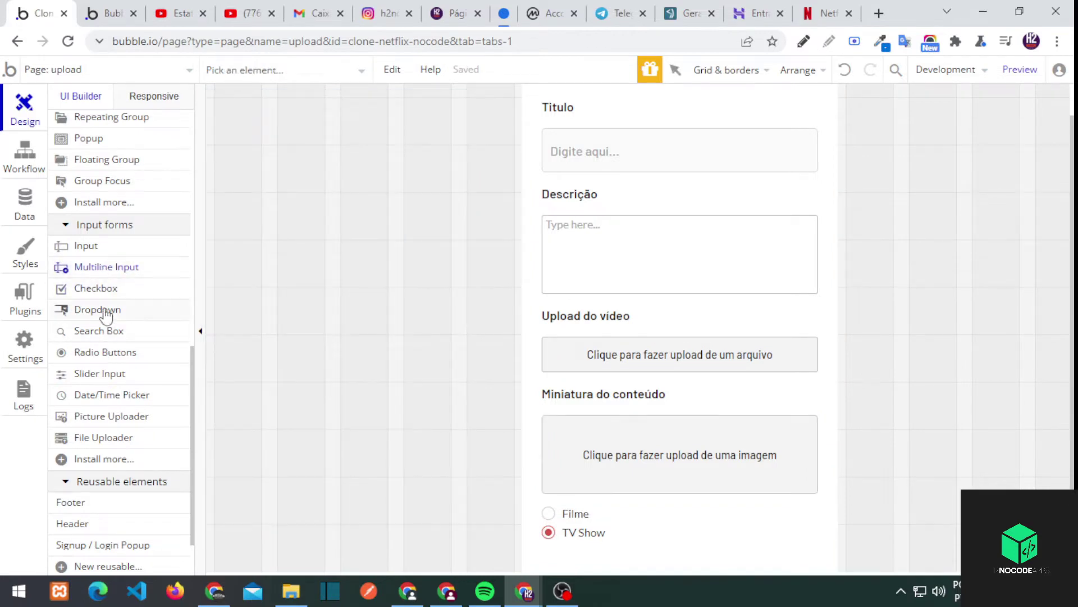
Add a full-width dropdown under the Filme/TV Show radio buttons
{"action": "left_click_drag", "start_coordinate": [99, 309], "coordinate": [662, 498]}
{"action": "left_click_drag", "start_coordinate": [795, 162], "coordinate": [620, 528]}
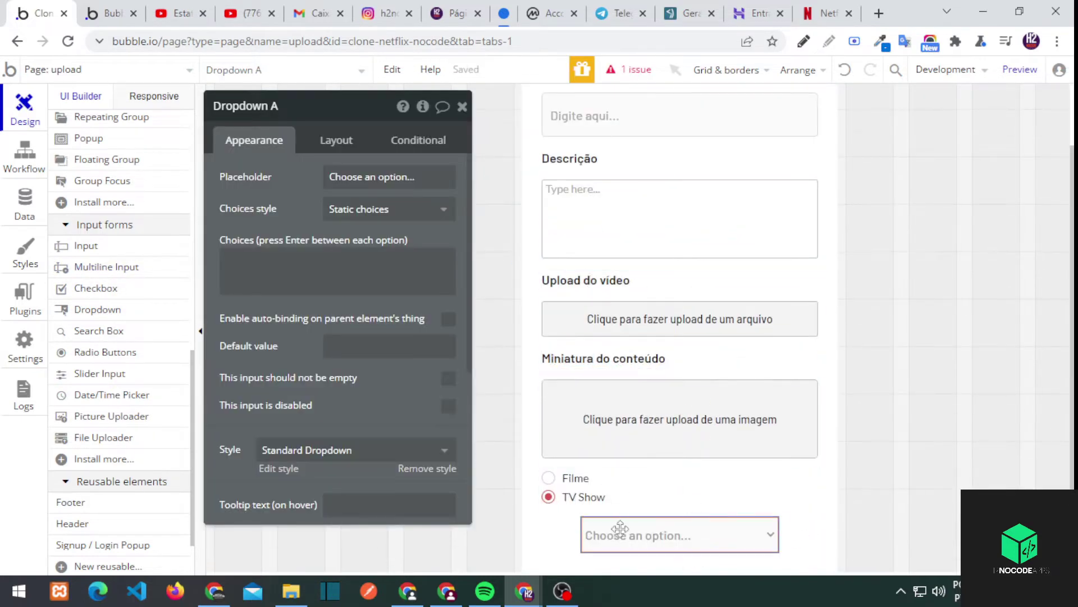
{"action": "left_click", "coordinate": [336, 140]}
{"action": "left_click", "coordinate": [448, 324]}
{"action": "left_click", "coordinate": [680, 319]}
{"action": "left_click", "coordinate": [618, 535]}
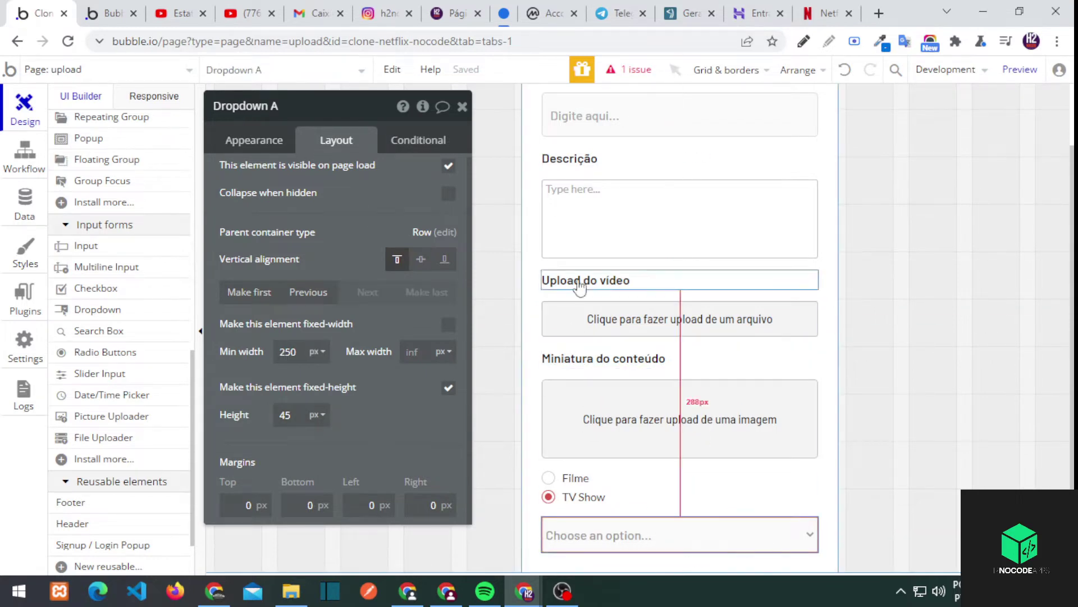
Copy the Miniatura do conteúdo label above the dropdown and rename it Categoria
{"action": "left_click", "coordinate": [579, 360]}
{"action": "scroll", "coordinate": [108, 241], "scroll_direction": "up", "scroll_amount": 10}
{"action": "left_click_drag", "start_coordinate": [96, 367], "coordinate": [96, 364]}
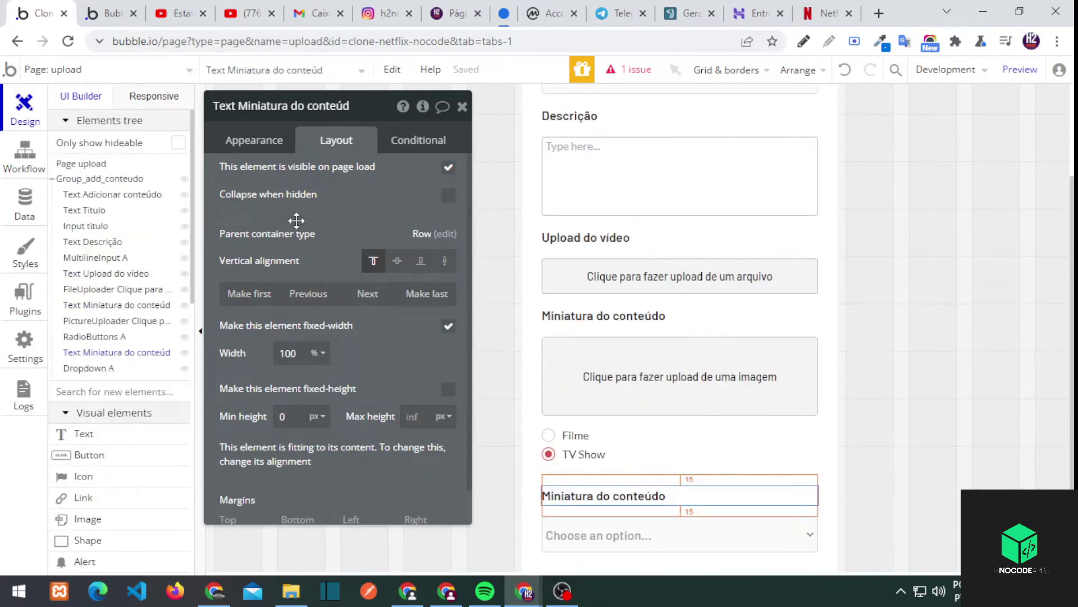
{"action": "left_click", "coordinate": [254, 139]}
{"action": "triple_click", "coordinate": [286, 180]}
{"action": "type", "text": "Categoria"}
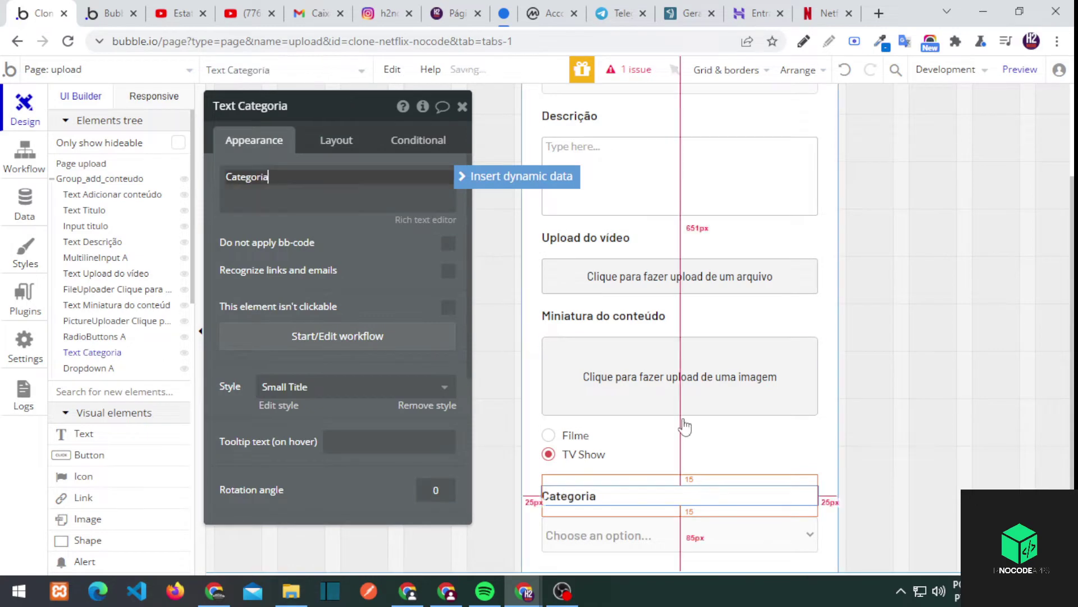
Set the dropdown's placeholder to 'Escolha uma opção...'
{"action": "left_click", "coordinate": [677, 533]}
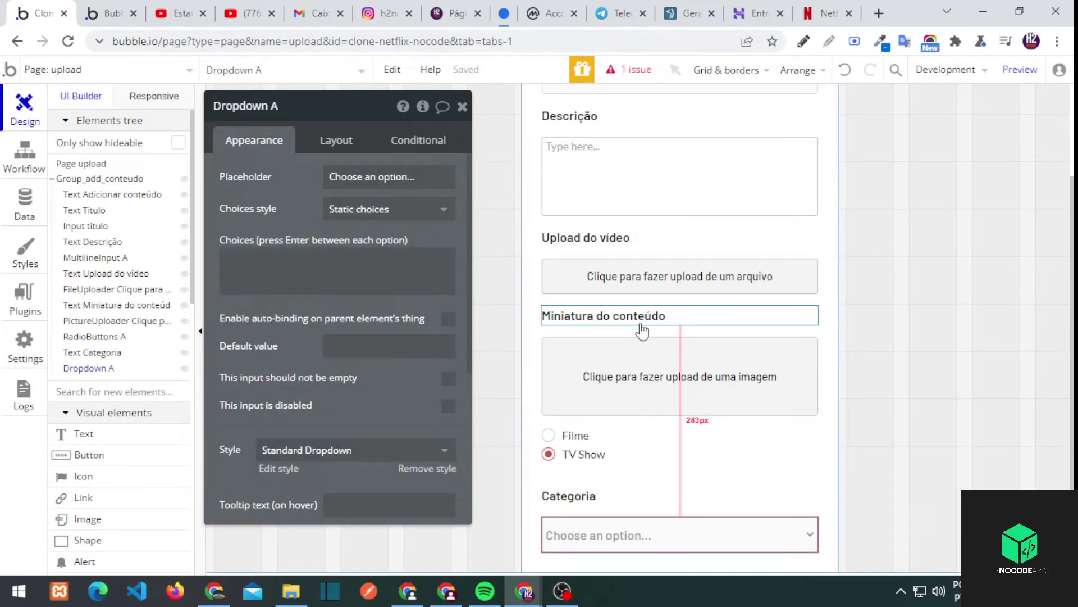
{"action": "triple_click", "coordinate": [362, 177]}
{"action": "left_click", "coordinate": [904, 41]}
{"action": "left_click_drag", "start_coordinate": [625, 139], "coordinate": [765, 138]}
{"action": "key", "text": "ctrl+c"}
{"action": "triple_click", "coordinate": [363, 176]}
{"action": "key", "text": "ctrl+v"}
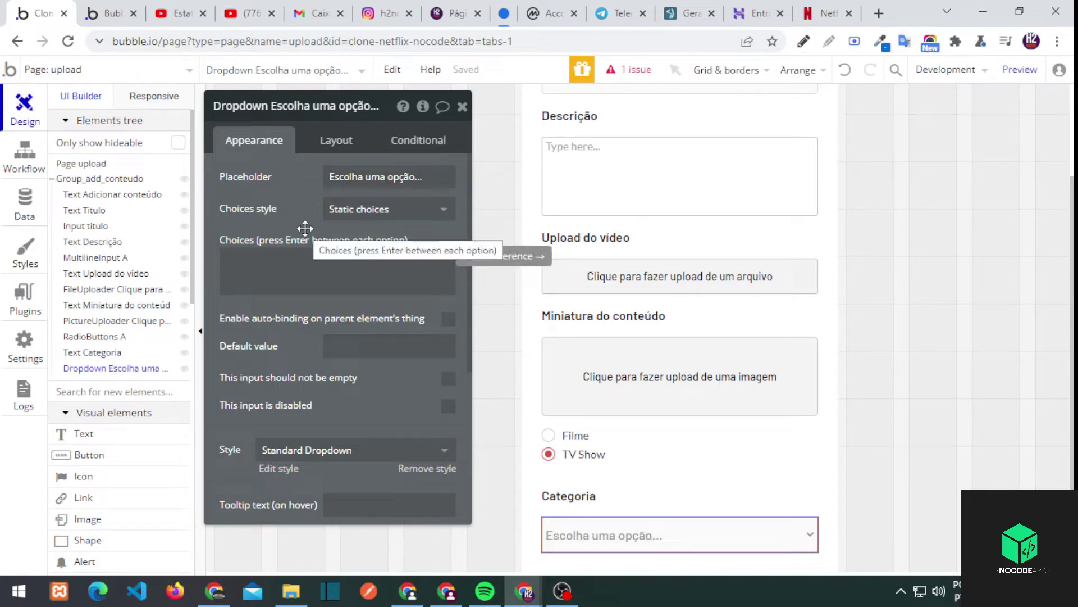
{"action": "left_click", "coordinate": [462, 106]}
Give the Descrição text box the same 'Digite aqui...' placeholder as the Titulo input
{"action": "scroll", "coordinate": [681, 294], "scroll_direction": "up", "scroll_amount": 2}
{"action": "scroll", "coordinate": [685, 156], "scroll_direction": "down", "scroll_amount": 2}
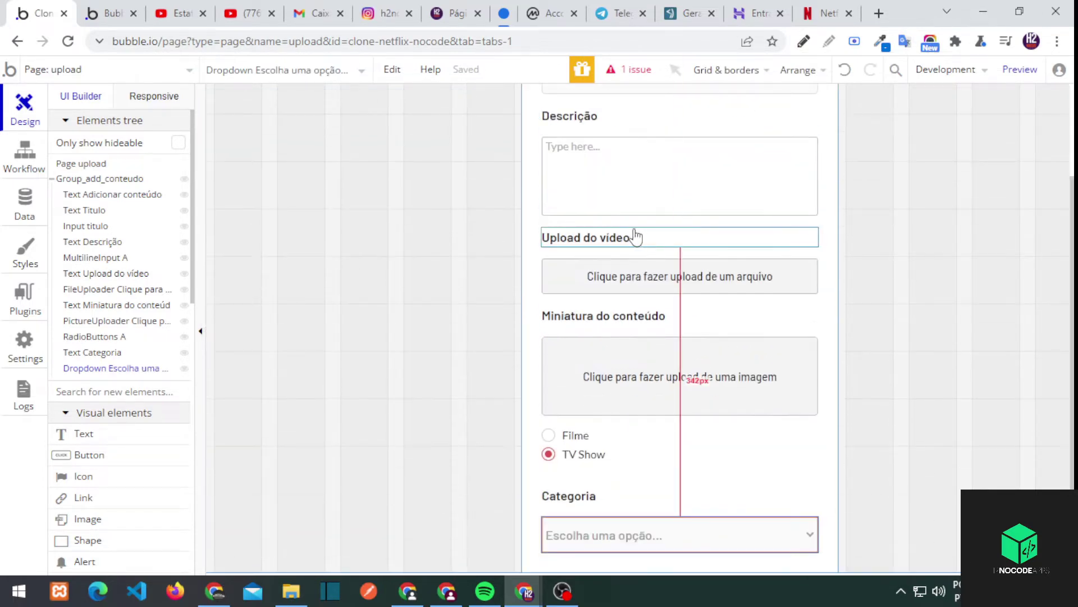
{"action": "scroll", "coordinate": [635, 235], "scroll_direction": "up", "scroll_amount": 2}
{"action": "left_click", "coordinate": [589, 152]}
{"action": "double_click", "coordinate": [585, 156]}
{"action": "triple_click", "coordinate": [348, 176]}
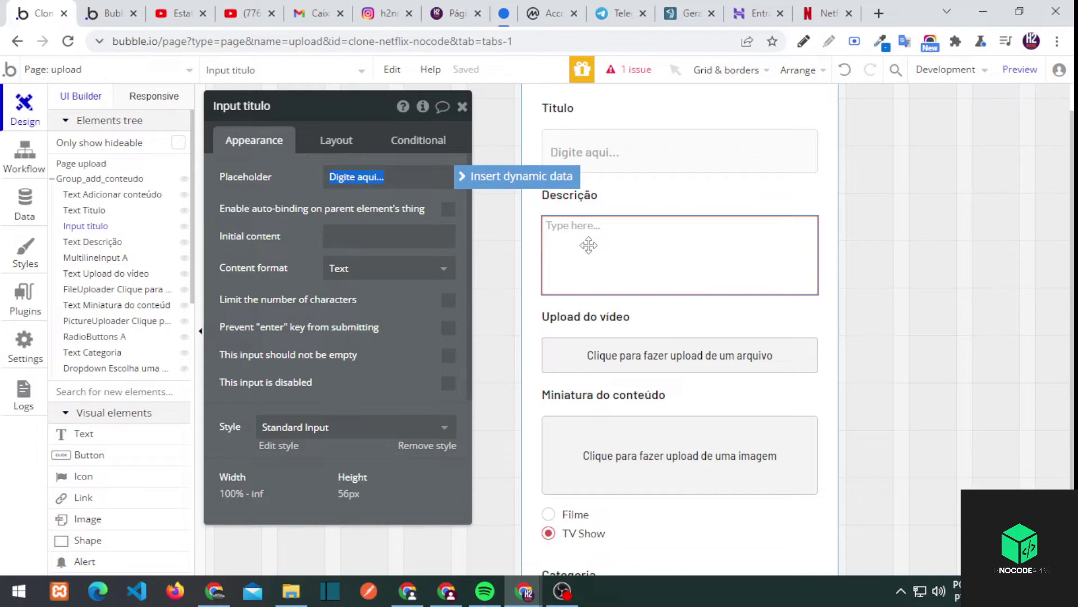
{"action": "key", "text": "ctrl+c"}
{"action": "left_click", "coordinate": [589, 245]}
{"action": "key", "text": "ctrl+v"}
Add a new button beneath the Categoria dropdown
{"action": "scroll", "coordinate": [618, 359], "scroll_direction": "down", "scroll_amount": 2}
{"action": "left_click", "coordinate": [638, 356]}
{"action": "left_click", "coordinate": [647, 533]}
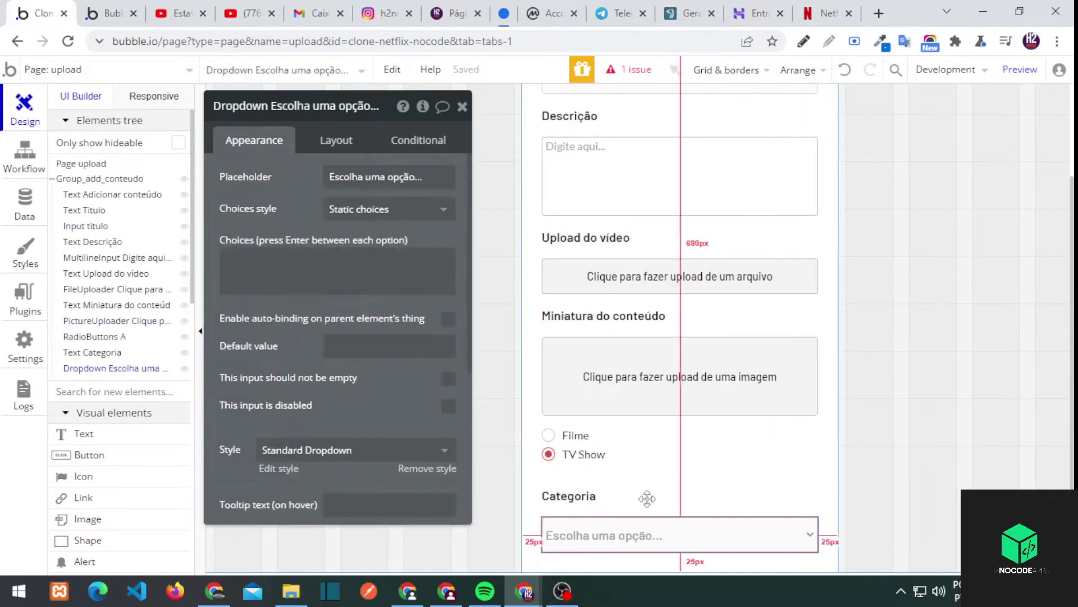
{"action": "scroll", "coordinate": [337, 337], "scroll_direction": "down", "scroll_amount": 2}
{"action": "scroll", "coordinate": [112, 337], "scroll_direction": "down", "scroll_amount": 3}
{"action": "left_click", "coordinate": [89, 312]}
{"action": "left_click", "coordinate": [674, 562]}
{"action": "left_click", "coordinate": [336, 140]}
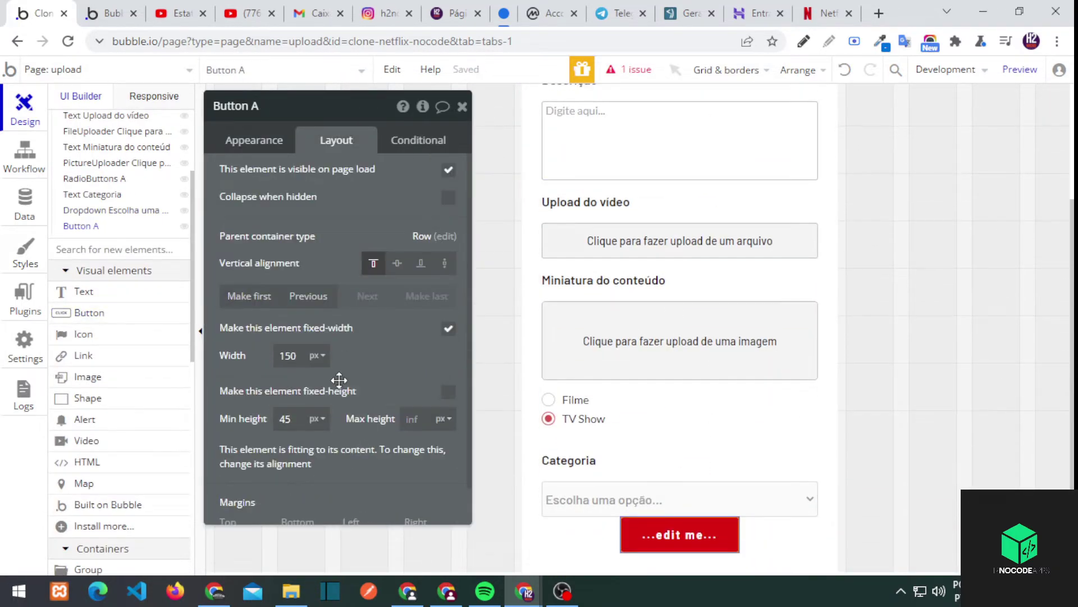
{"action": "scroll", "coordinate": [344, 342], "scroll_direction": "down", "scroll_amount": 1}
Give the button a 15 top margin, 25 bottom margin and the text Adicionar
{"action": "left_click", "coordinate": [247, 505]}
{"action": "type", "text": "15"}
{"action": "left_click", "coordinate": [292, 505]}
{"action": "type", "text": "25"}
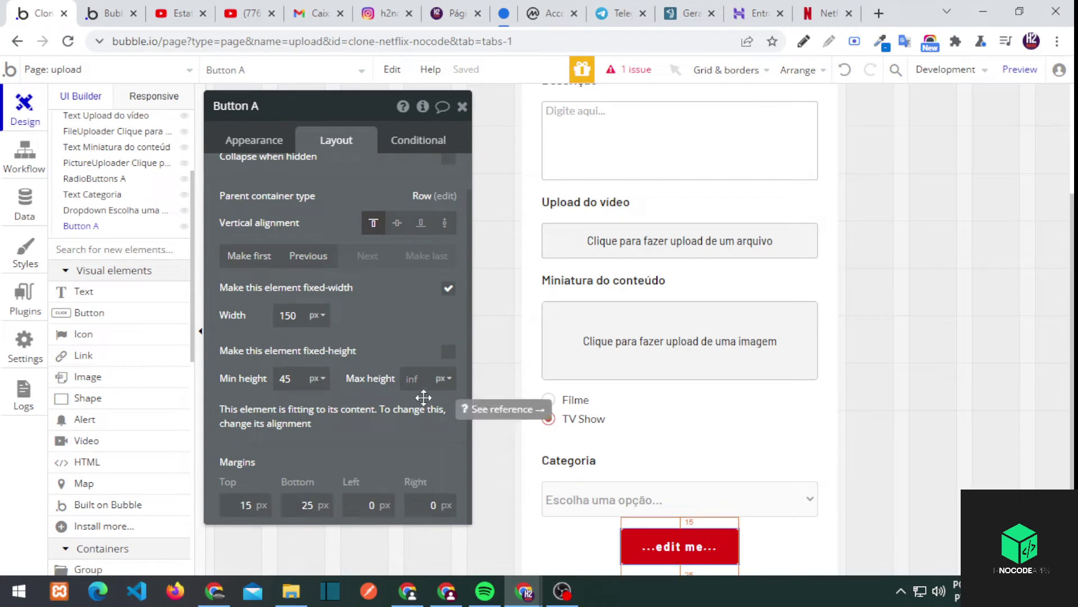
{"action": "scroll", "coordinate": [337, 280], "scroll_direction": "up", "scroll_amount": 1}
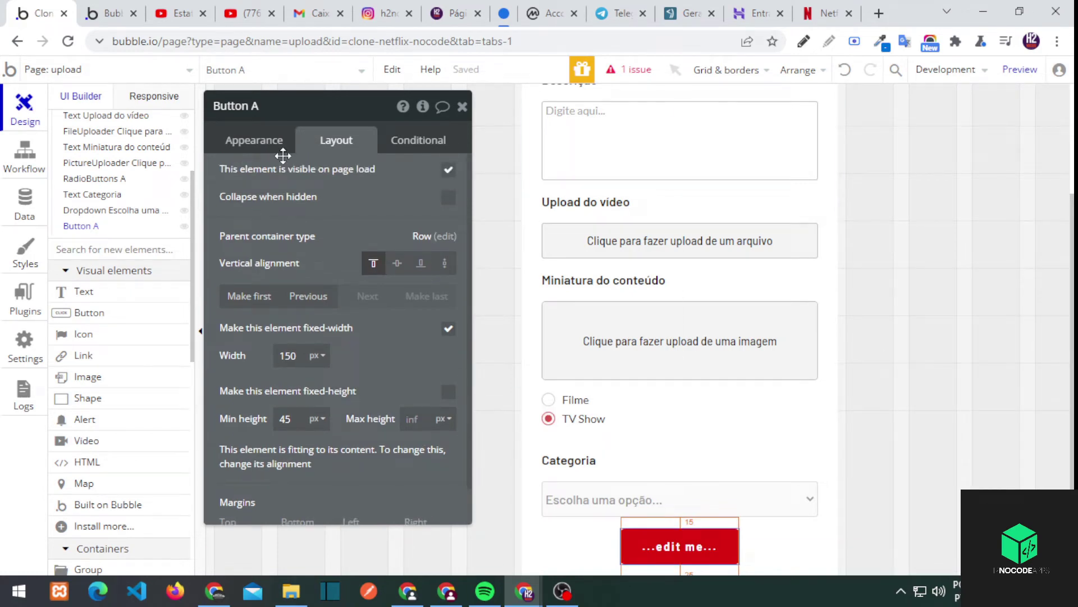
{"action": "left_click", "coordinate": [254, 140]}
{"action": "type", "text": "Adicionar"}
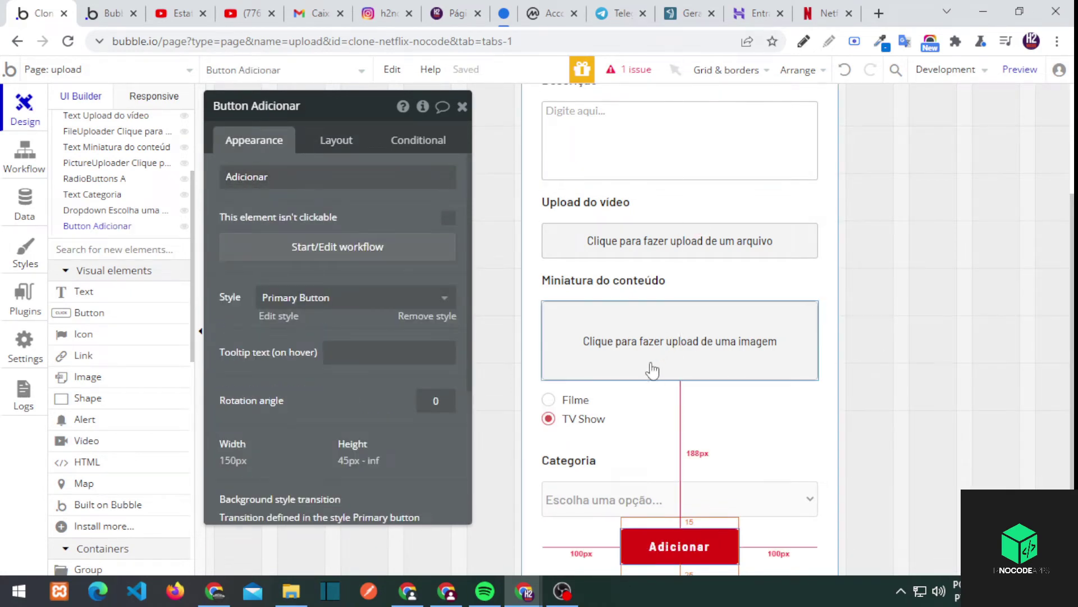
Preview the form in the test version with debug mode removed from the address
{"action": "scroll", "coordinate": [657, 388], "scroll_direction": "down", "scroll_amount": 1}
{"action": "left_click", "coordinate": [714, 425]}
{"action": "key", "text": "ctrl+2"}
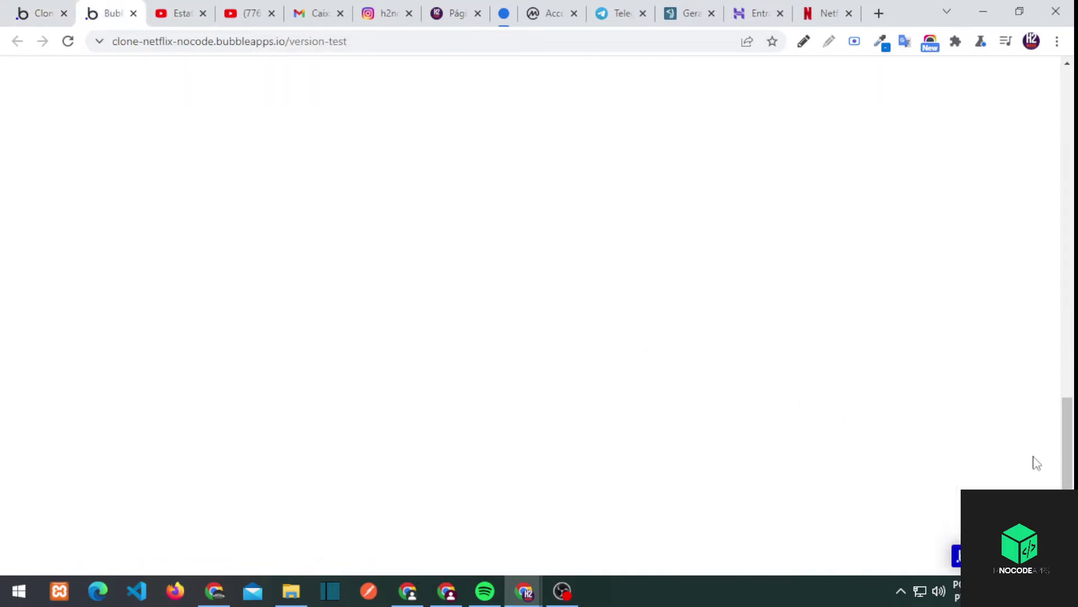
{"action": "key", "text": "ctrl+1"}
{"action": "scroll", "coordinate": [559, 139], "scroll_direction": "up", "scroll_amount": 5}
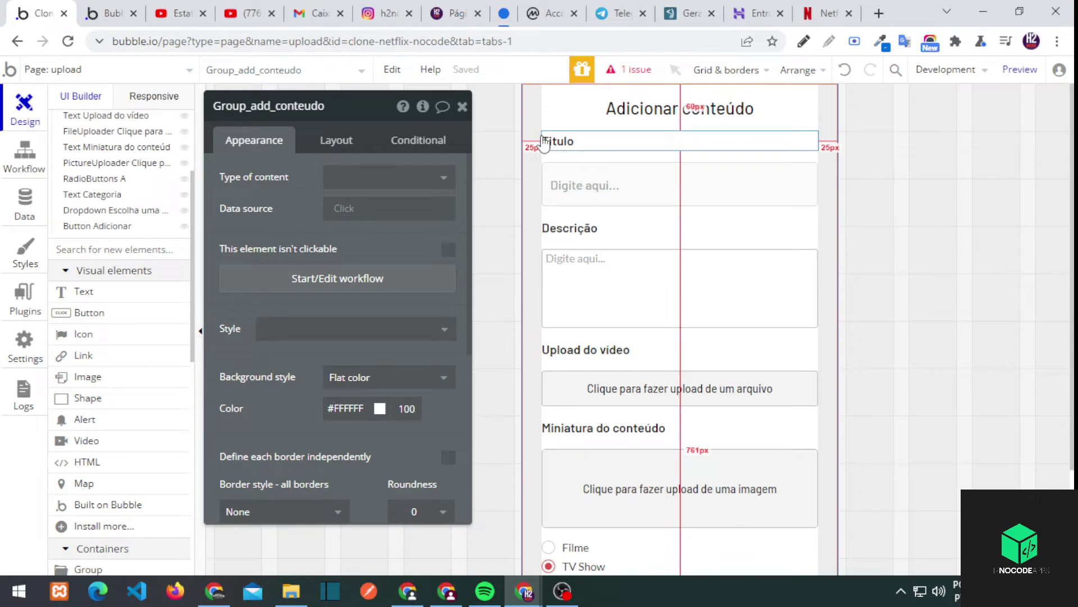
{"action": "key", "text": "ctrl+2"}
{"action": "left_click", "coordinate": [391, 39]}
{"action": "key", "text": "shift+End"}
{"action": "key", "text": "Delete"}
{"action": "key", "text": "Return"}
Try the Categoria dropdown in the test form by choosing Filme
{"action": "scroll", "coordinate": [559, 205], "scroll_direction": "down", "scroll_amount": 3}
{"action": "left_click", "coordinate": [427, 471]}
{"action": "left_click", "coordinate": [418, 372]}
{"action": "scroll", "coordinate": [422, 393], "scroll_direction": "up", "scroll_amount": 5}
{"action": "key", "text": "ctrl+1"}
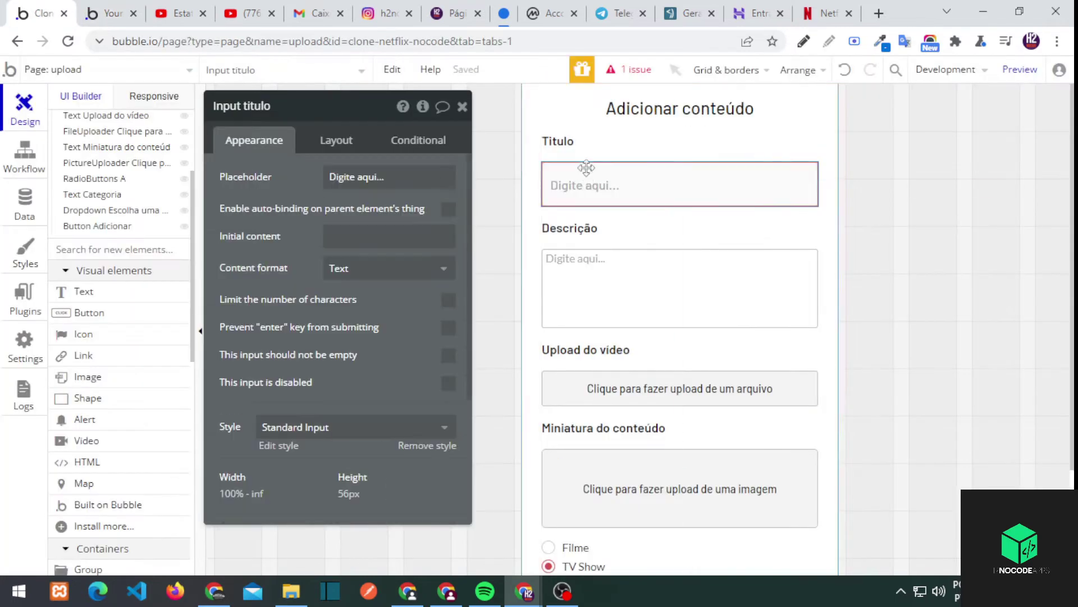
Make the title, description, video, thumbnail and category inputs required, then start the Adicionar workflow
{"action": "left_click", "coordinate": [680, 288]}
{"action": "left_click", "coordinate": [447, 377]}
{"action": "left_click", "coordinate": [680, 388]}
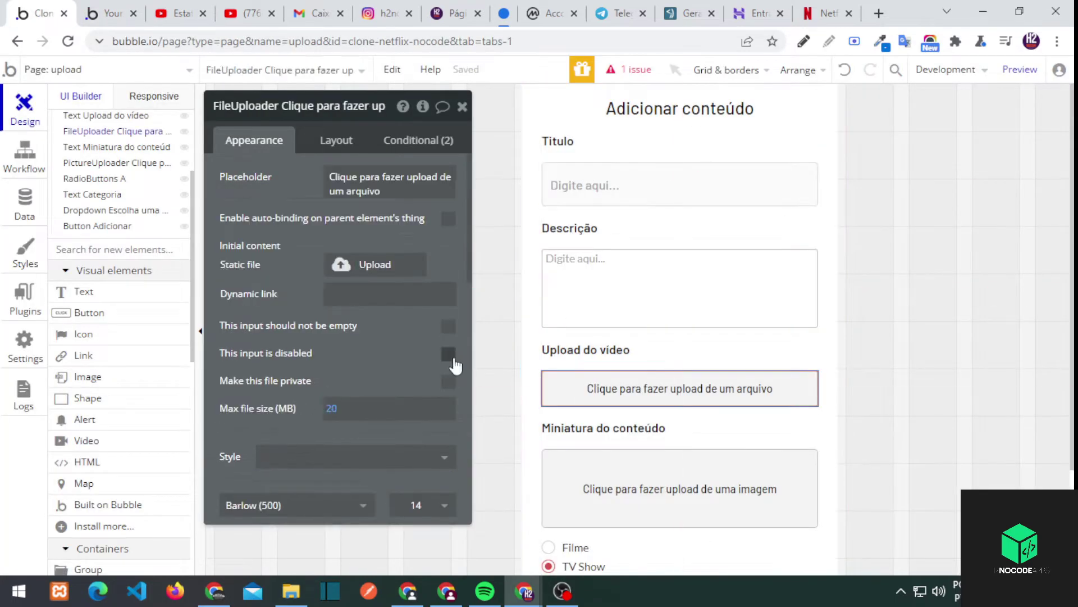
{"action": "left_click", "coordinate": [451, 325]}
{"action": "left_click", "coordinate": [590, 477]}
{"action": "left_click", "coordinate": [451, 349]}
{"action": "scroll", "coordinate": [505, 359], "scroll_direction": "down", "scroll_amount": 3}
{"action": "left_click", "coordinate": [622, 399]}
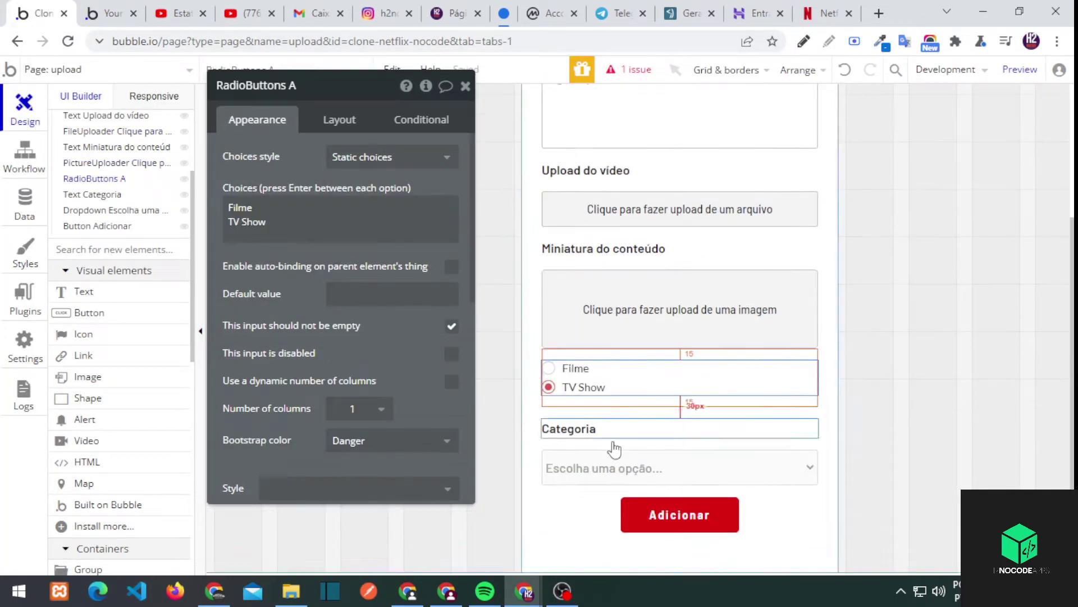
{"action": "left_click", "coordinate": [618, 466]}
{"action": "left_click", "coordinate": [451, 357]}
{"action": "left_click", "coordinate": [646, 513]}
{"action": "left_click", "coordinate": [313, 231]}
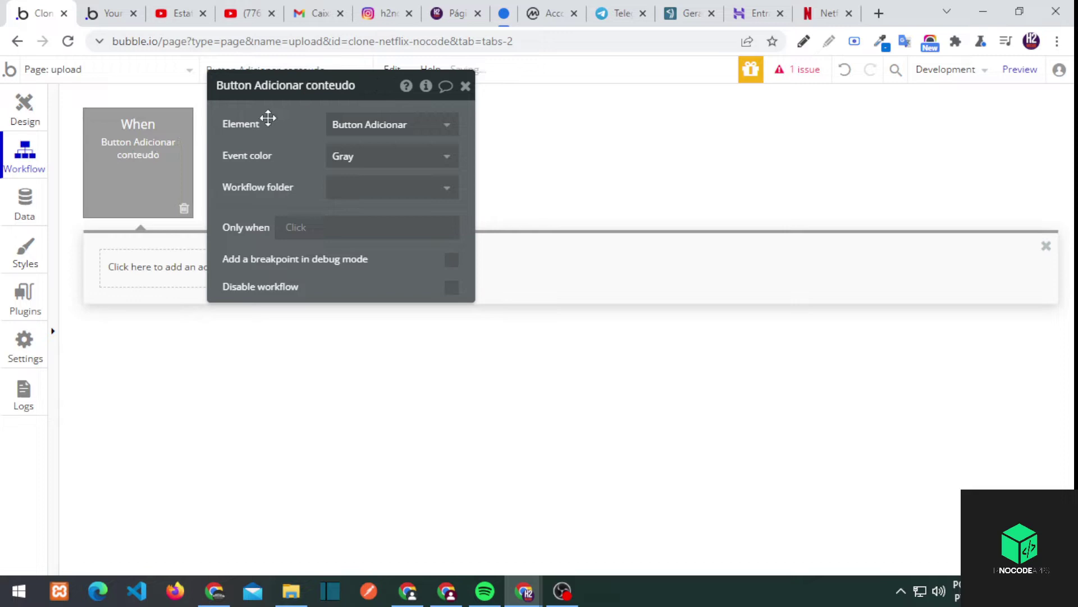
Name the event 'Button Adicionar conteudo' and add a Create a new conteudo action with all fields
{"action": "left_click", "coordinate": [515, 104]}
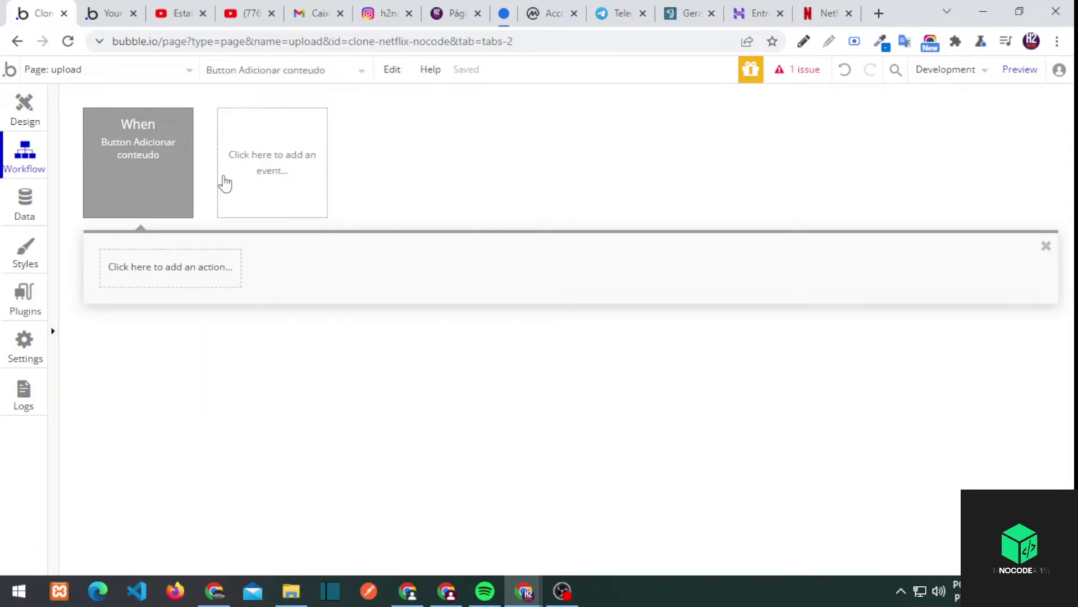
{"action": "left_click", "coordinate": [191, 267]}
{"action": "mouse_move", "coordinate": [161, 386]}
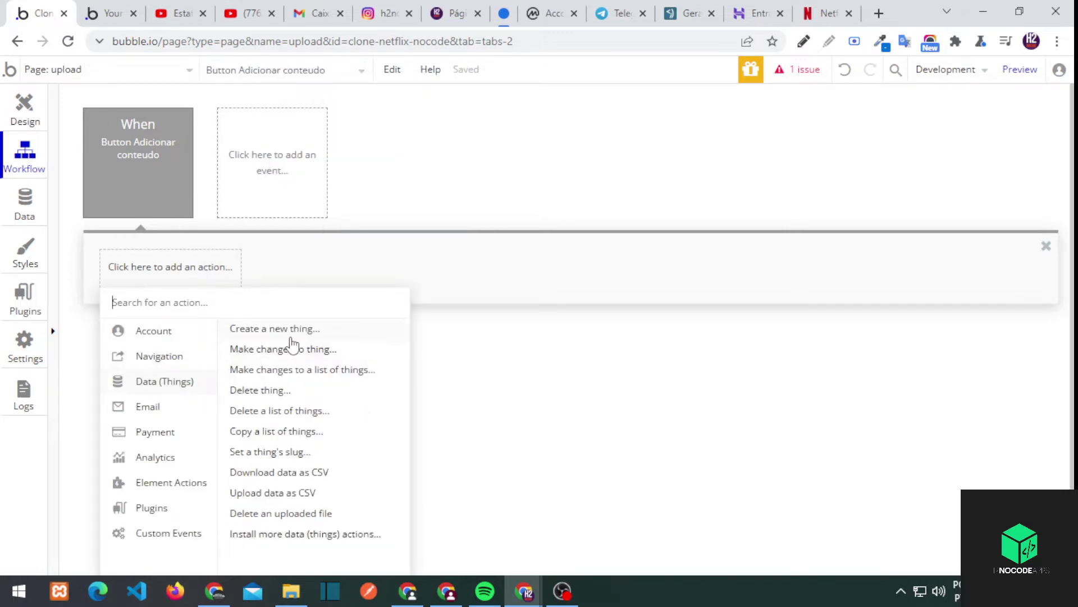
{"action": "left_click", "coordinate": [278, 329]}
{"action": "left_click", "coordinate": [450, 124]}
{"action": "left_click", "coordinate": [445, 145]}
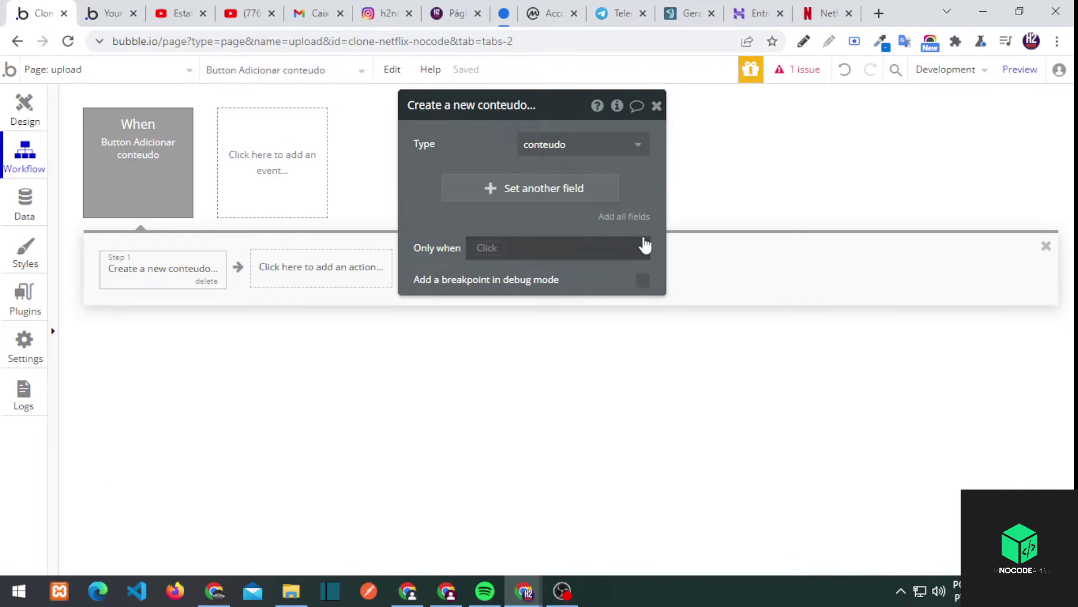
{"action": "left_click", "coordinate": [623, 216]}
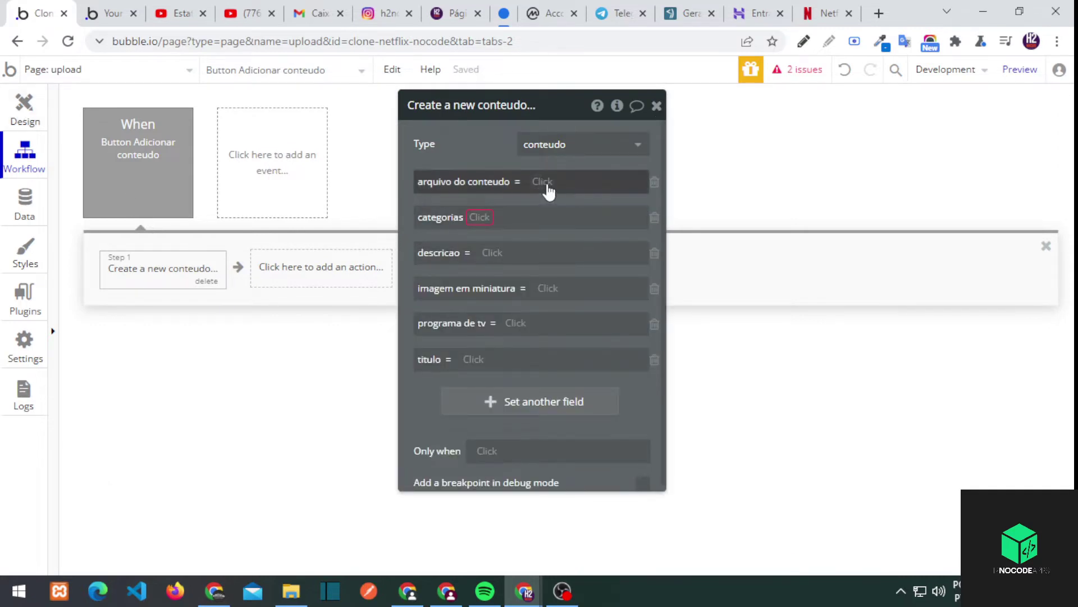
Set titulo to Input titulo's value and make categorias add an item
{"action": "left_click", "coordinate": [473, 359]}
{"action": "type", "text": "In"}
{"action": "left_click", "coordinate": [492, 402]}
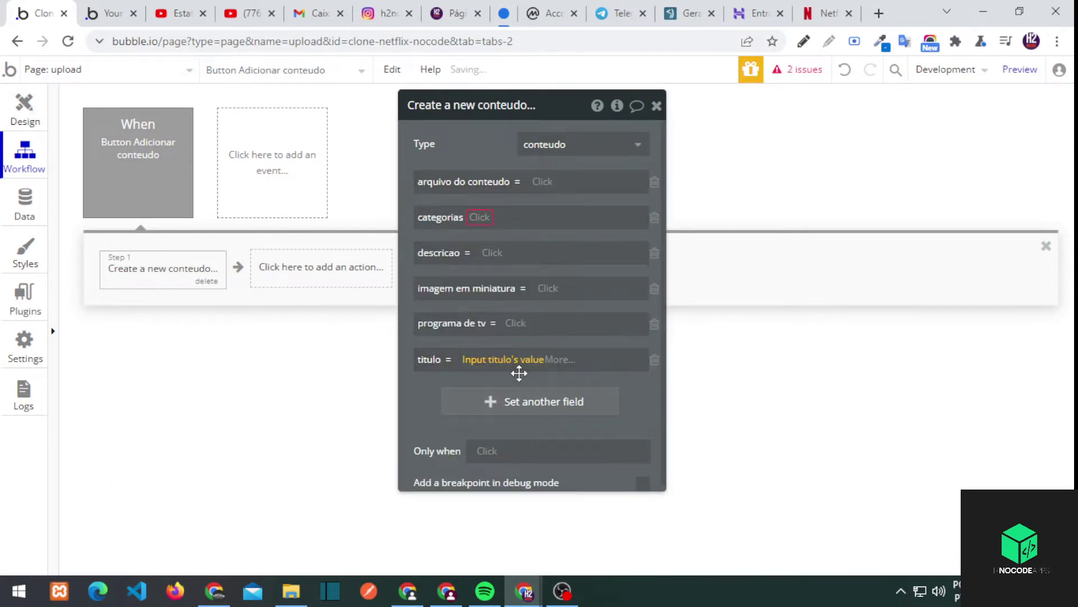
{"action": "left_click", "coordinate": [483, 216]}
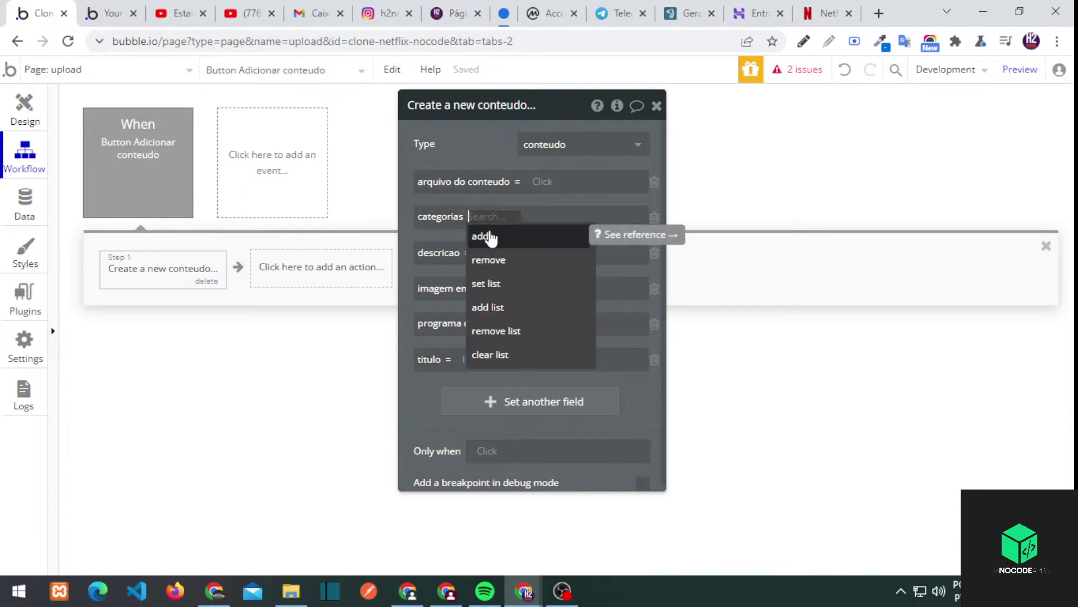
{"action": "left_click", "coordinate": [493, 248]}
{"action": "left_click", "coordinate": [24, 107]}
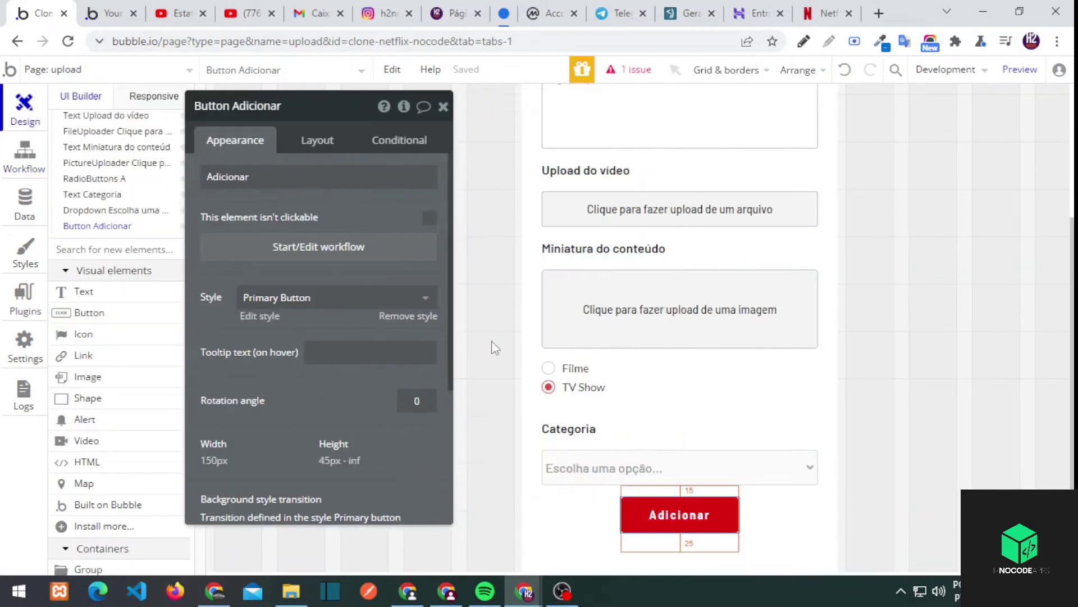
Rename the description, video and thumbnail inputs to descricao, video and miniatura
{"action": "scroll", "coordinate": [607, 238], "scroll_direction": "up", "scroll_amount": 5}
{"action": "left_click", "coordinate": [599, 268]}
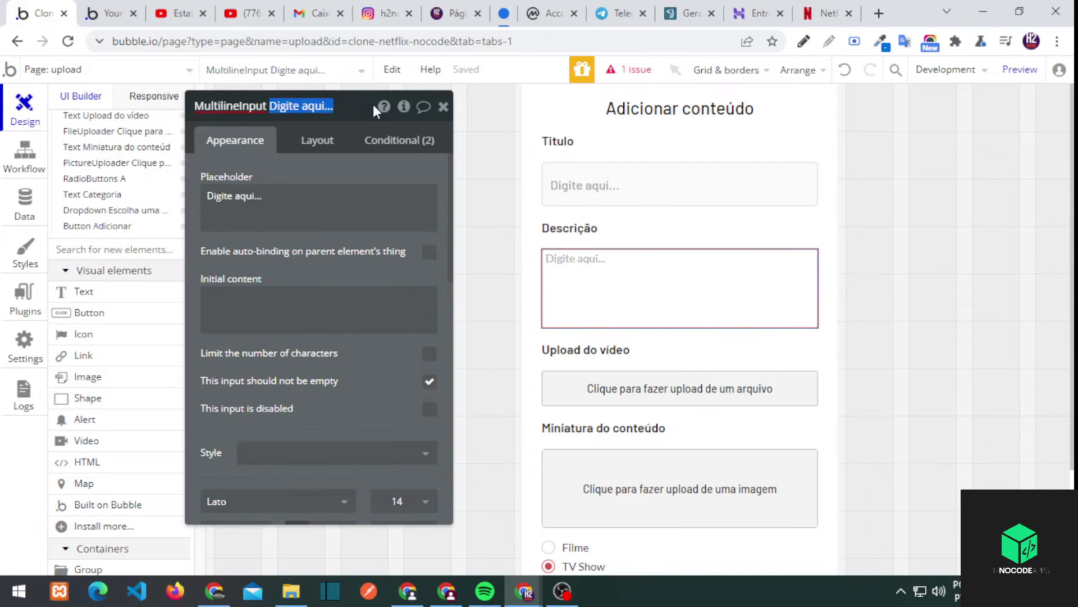
{"action": "type", "text": "descricao"}
{"action": "left_click", "coordinate": [618, 387]}
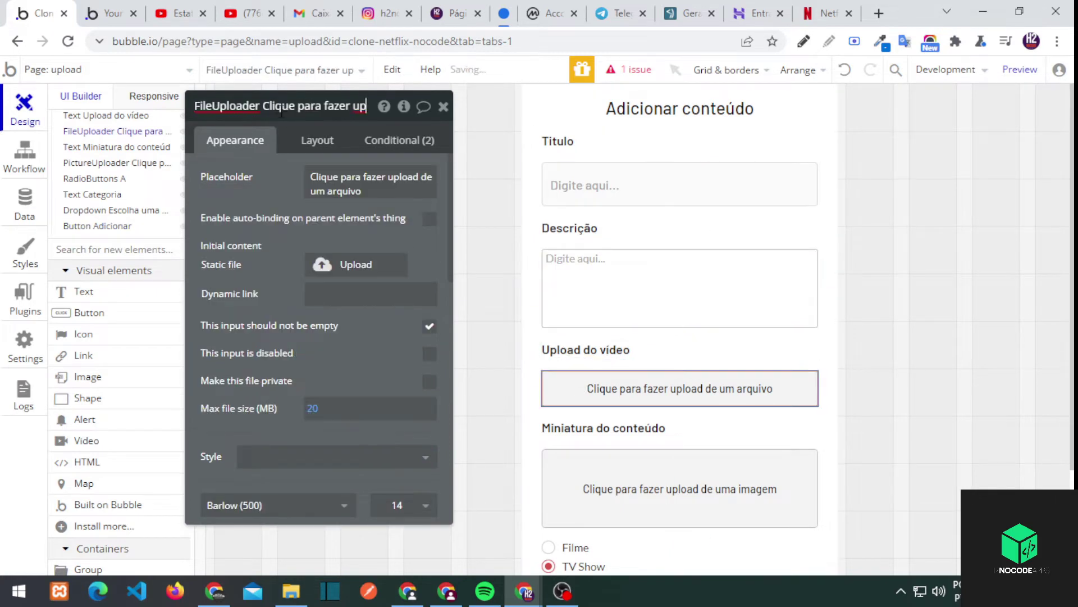
{"action": "type", "text": "video"}
{"action": "left_click", "coordinate": [117, 162]}
{"action": "left_click_drag", "start_coordinate": [283, 106], "coordinate": [497, 101]}
{"action": "type", "text": "miniatura"}
Rename the Categoria dropdown to Dropdown categoria
{"action": "scroll", "coordinate": [614, 156], "scroll_direction": "down", "scroll_amount": 1}
{"action": "left_click", "coordinate": [578, 477]}
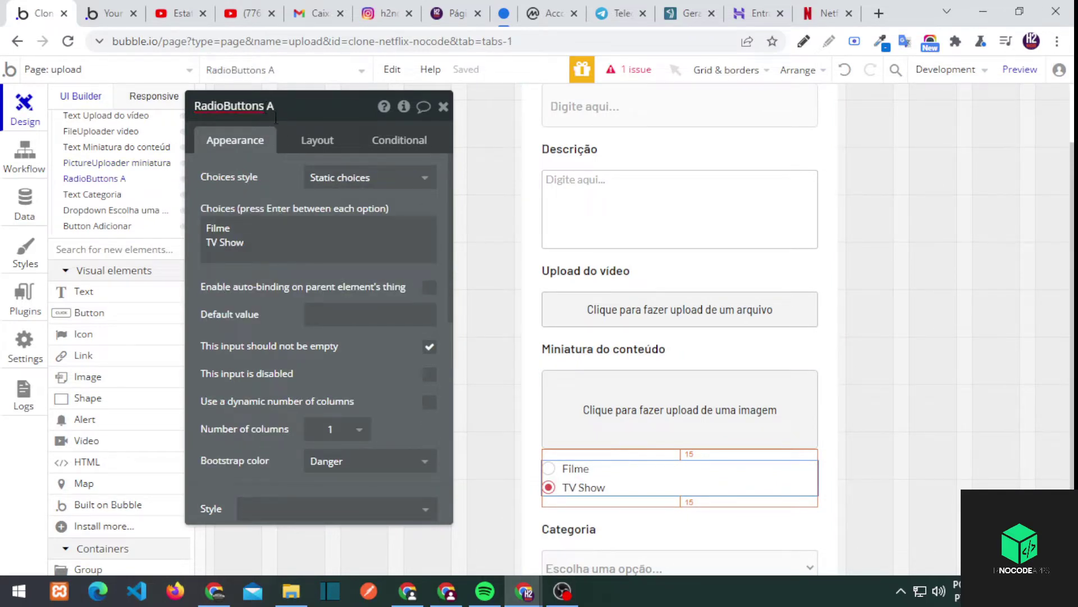
{"action": "scroll", "coordinate": [618, 337], "scroll_direction": "down", "scroll_amount": 1}
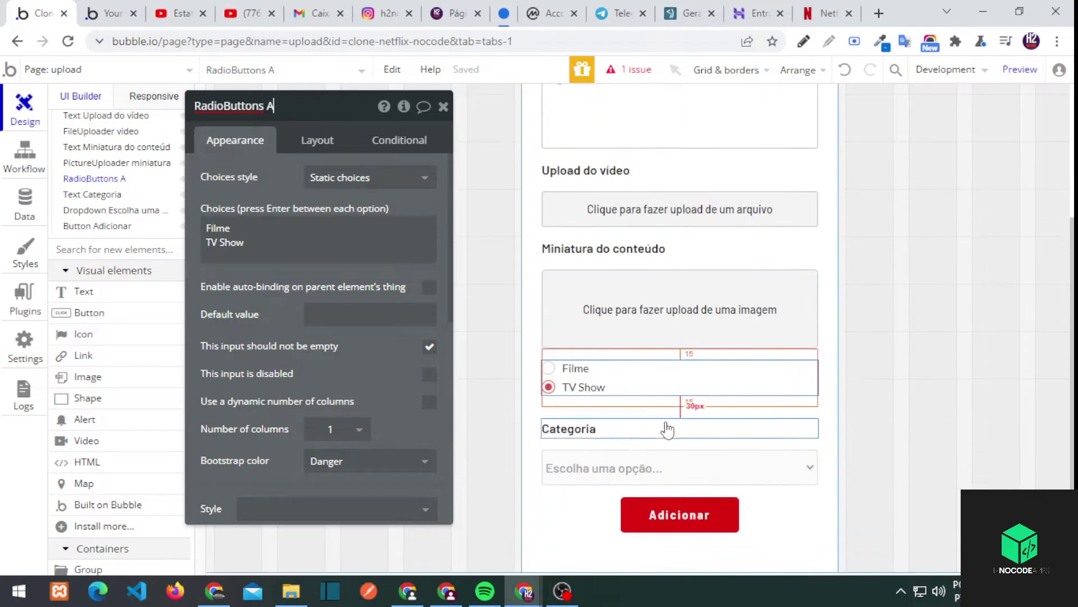
{"action": "left_click", "coordinate": [618, 468]}
{"action": "left_click_drag", "start_coordinate": [251, 105], "coordinate": [486, 112]}
{"action": "type", "text": "categoria"}
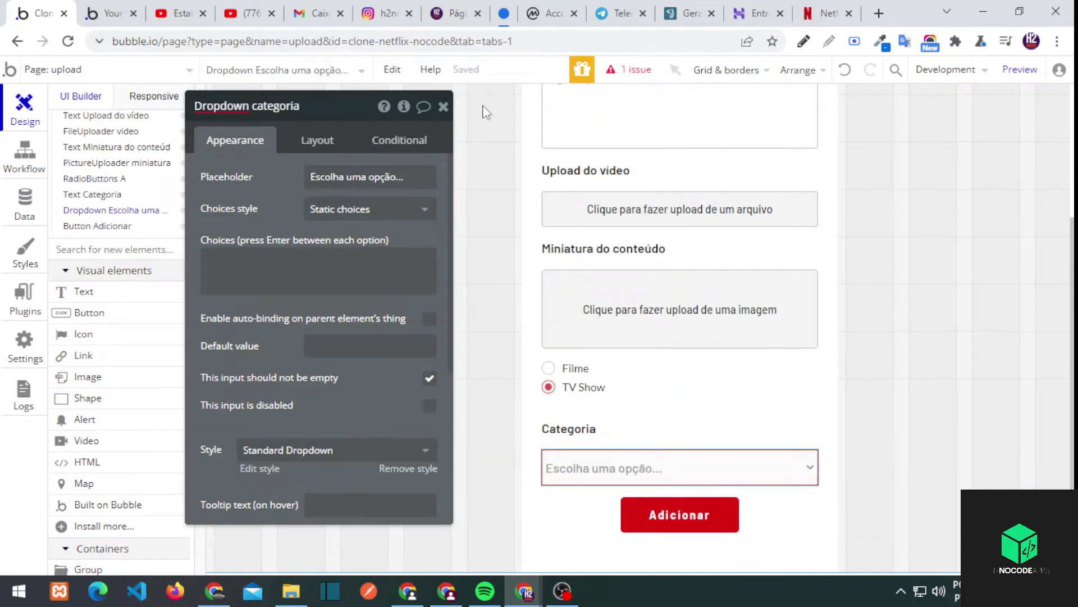
{"action": "left_click", "coordinate": [621, 209]}
{"action": "scroll", "coordinate": [621, 209], "scroll_direction": "up", "scroll_amount": 3}
{"action": "left_click", "coordinate": [622, 214]}
{"action": "left_click", "coordinate": [583, 173]}
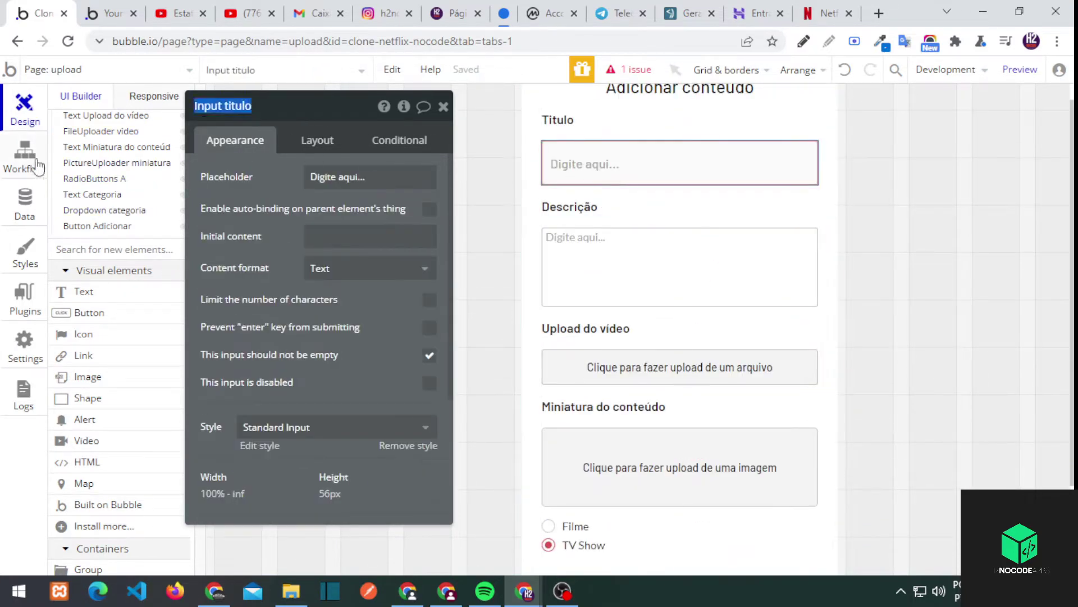
In the create conteudo action, set descricao to MultilineInput descricao's value
{"action": "left_click", "coordinate": [28, 160]}
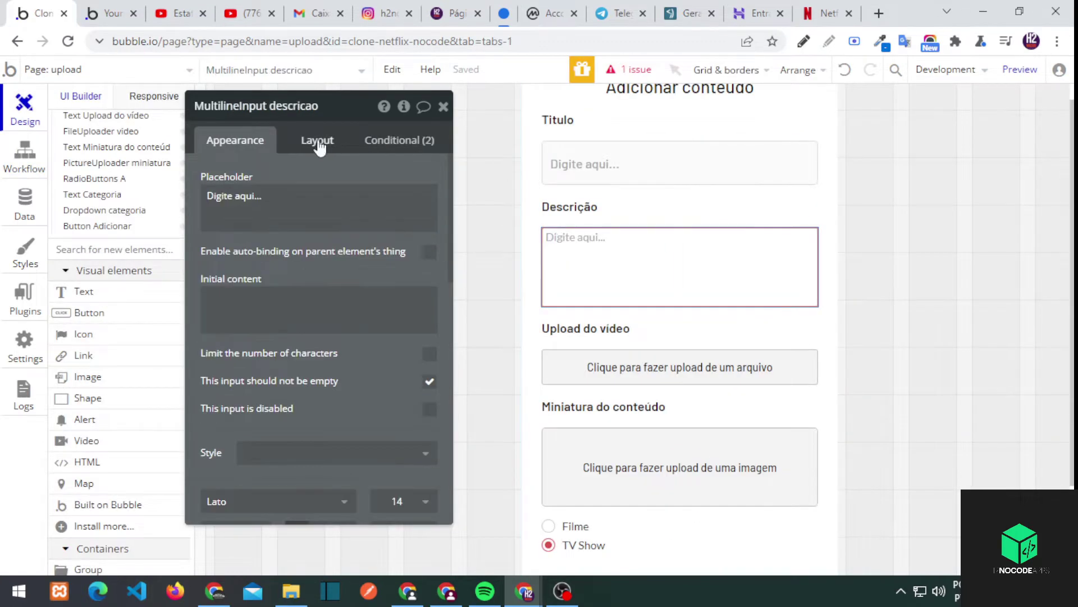
{"action": "left_click", "coordinate": [16, 163]}
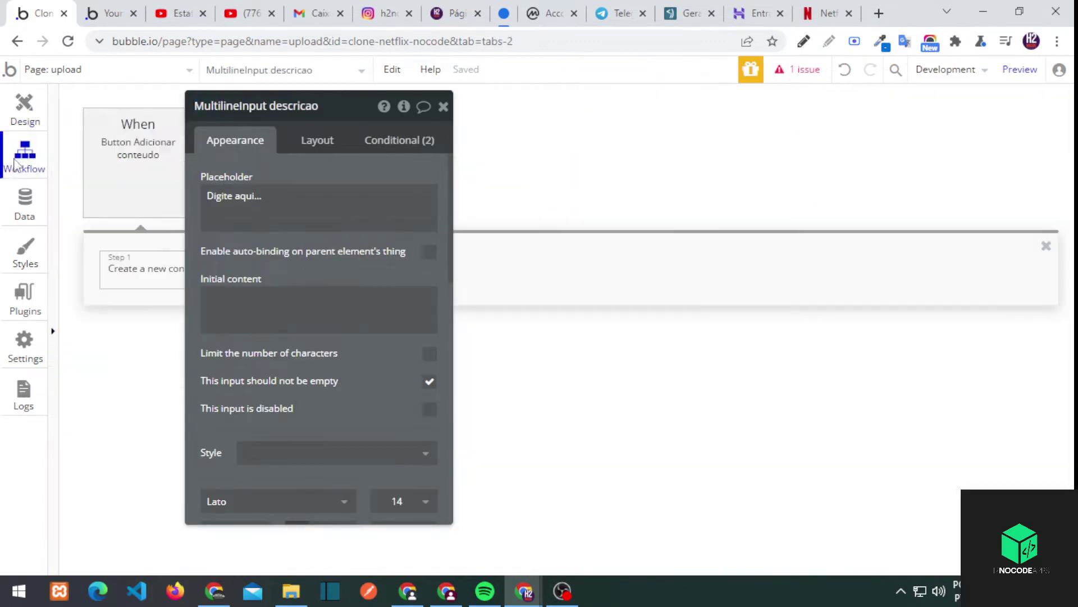
{"action": "left_click", "coordinate": [143, 270]}
{"action": "left_click", "coordinate": [286, 253]}
{"action": "type", "text": "input descricao"}
{"action": "left_click", "coordinate": [315, 293]}
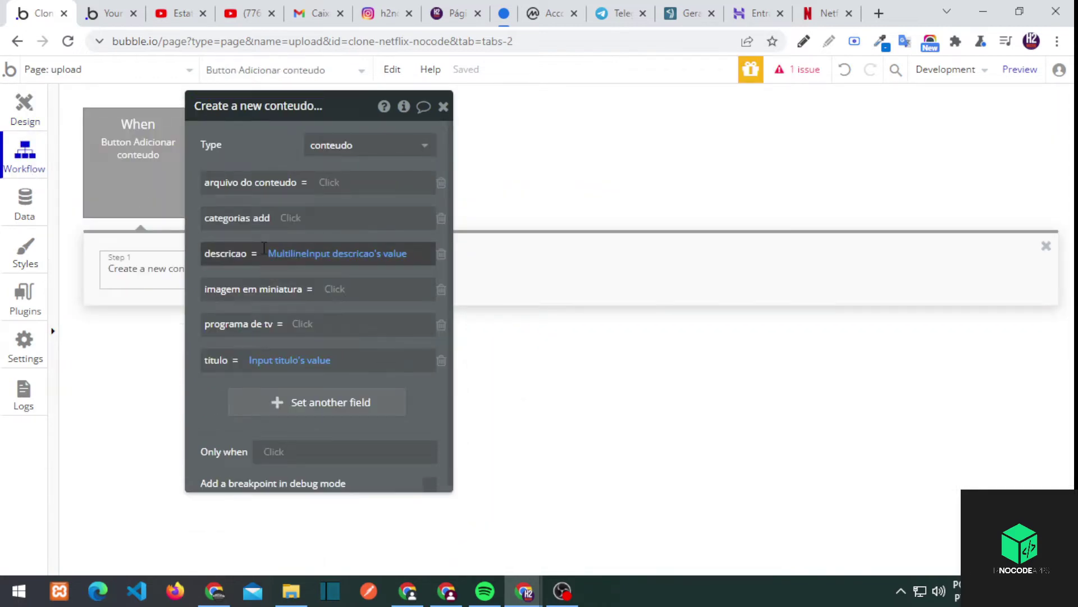
Set arquivo do conteudo to the FileUploader video's uploaded value
{"action": "left_click", "coordinate": [330, 182]}
{"action": "type", "text": "fileuploader video"}
{"action": "left_click", "coordinate": [366, 226]}
{"action": "left_click", "coordinate": [288, 216]}
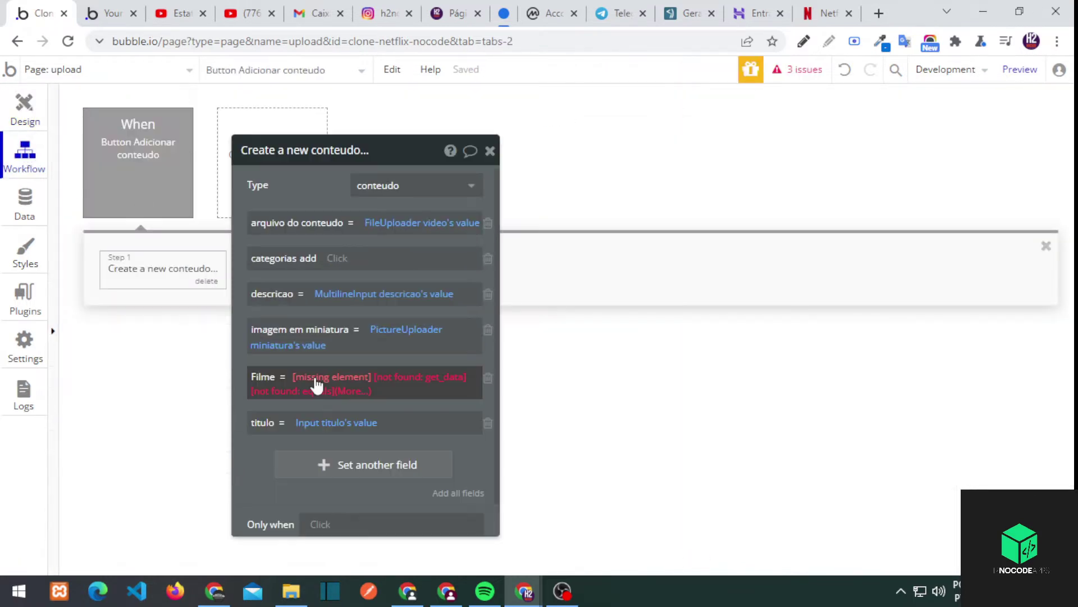
Replace the Filme field's expression with Checkbox Filme is checked
{"action": "right_click", "coordinate": [412, 377]}
{"action": "left_click", "coordinate": [455, 380]}
{"action": "type", "text": "Checkbox Filme"}
{"action": "left_click", "coordinate": [341, 432]}
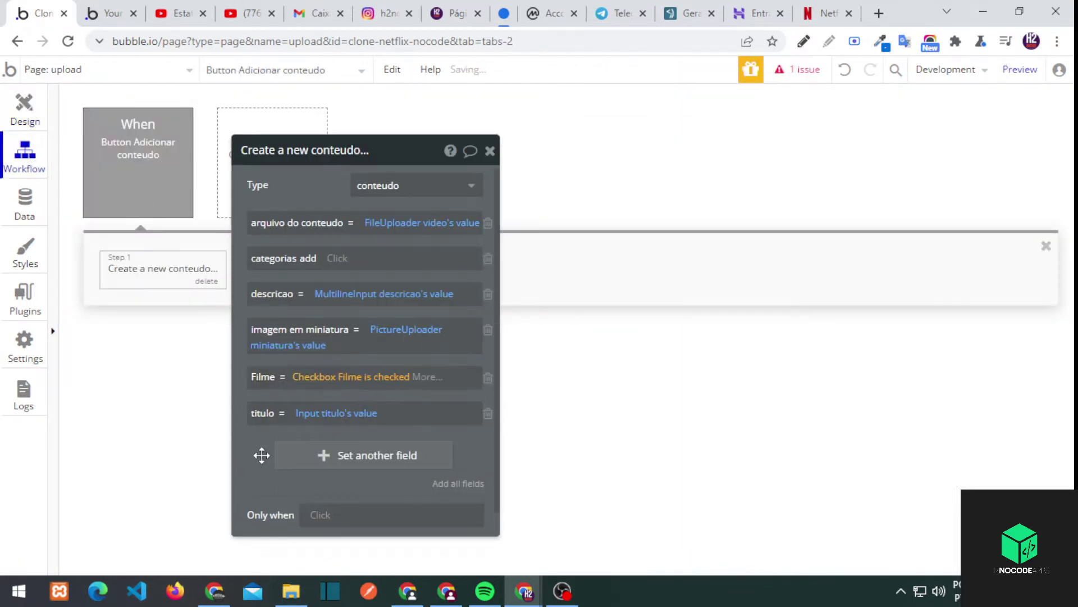
{"action": "left_click", "coordinate": [264, 452]}
Add a Tv Show field set to Checkbox Tv show is checked
{"action": "left_click", "coordinate": [417, 464]}
{"action": "left_click", "coordinate": [25, 110]}
{"action": "left_click", "coordinate": [573, 411]}
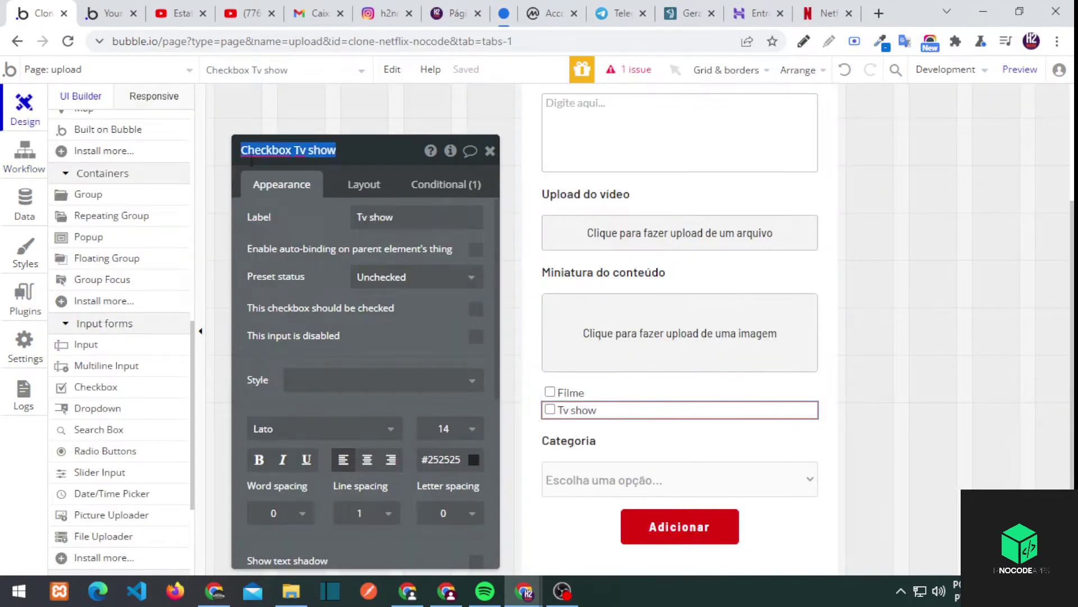
{"action": "left_click", "coordinate": [24, 157]}
{"action": "type", "text": "Checkbox Tv show"}
{"action": "left_click", "coordinate": [354, 490]}
{"action": "left_click", "coordinate": [408, 469]}
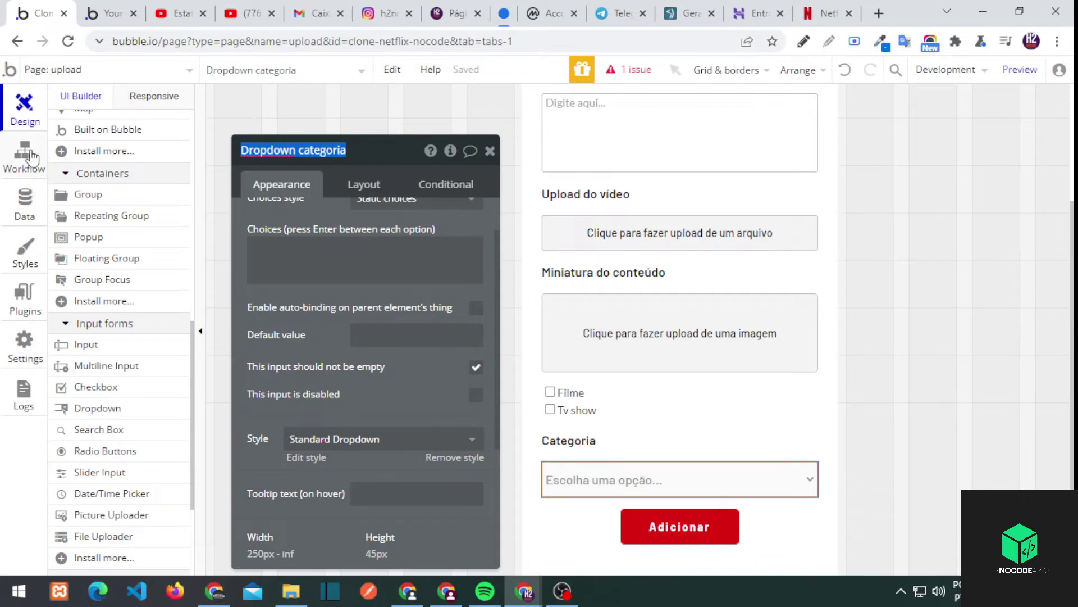
Add the Dropdown category value to categorias, then preview the upload page
{"action": "left_click", "coordinate": [25, 157]}
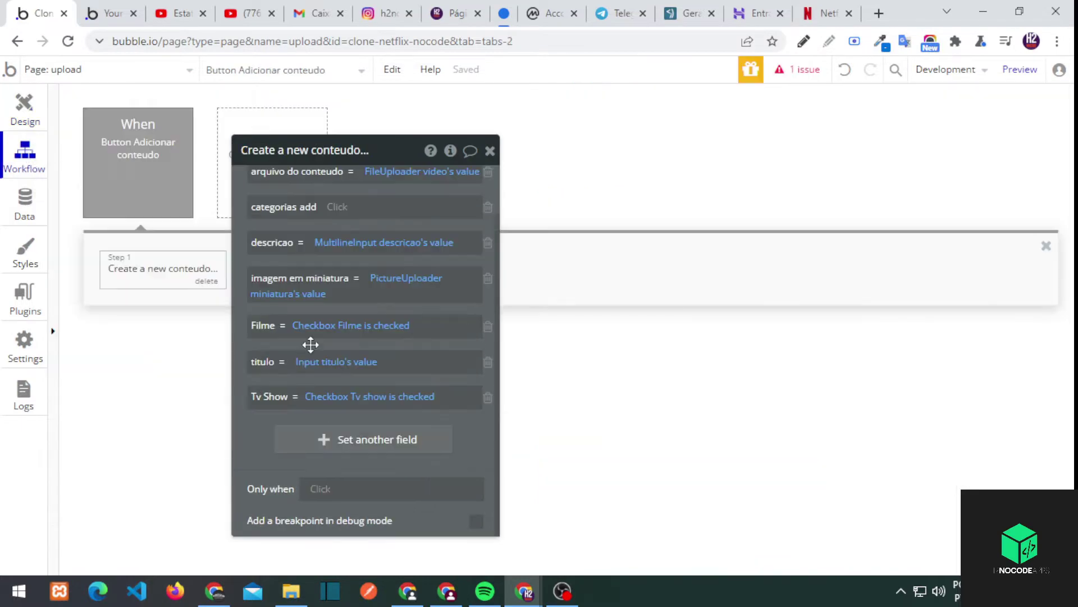
{"action": "left_click", "coordinate": [352, 262]}
{"action": "type", "text": "Dropdown c"}
{"action": "left_click", "coordinate": [380, 306]}
{"action": "left_click", "coordinate": [216, 166]}
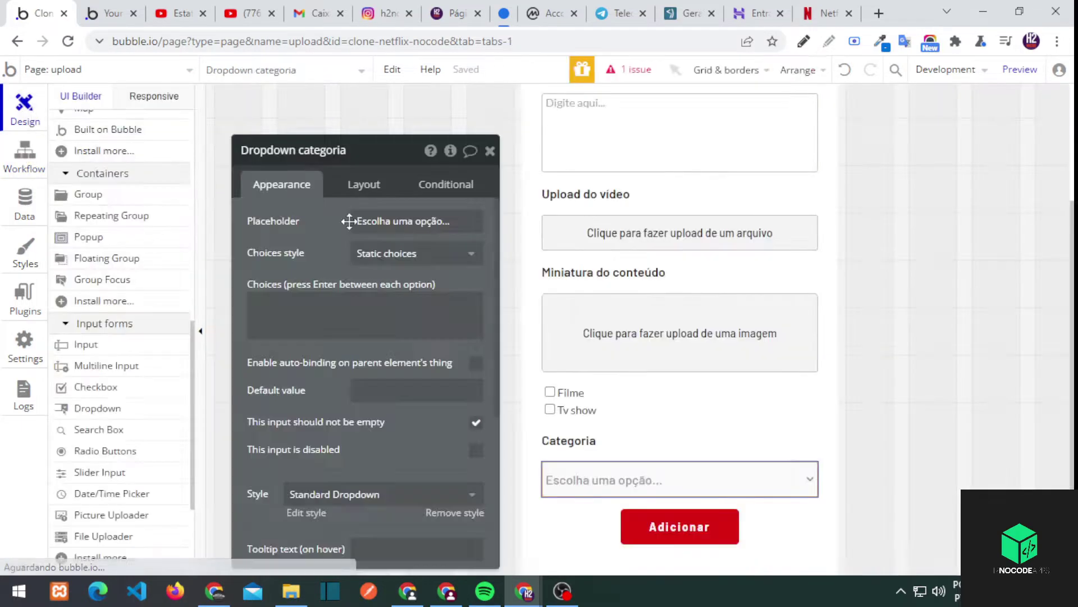
{"action": "left_click", "coordinate": [112, 13]}
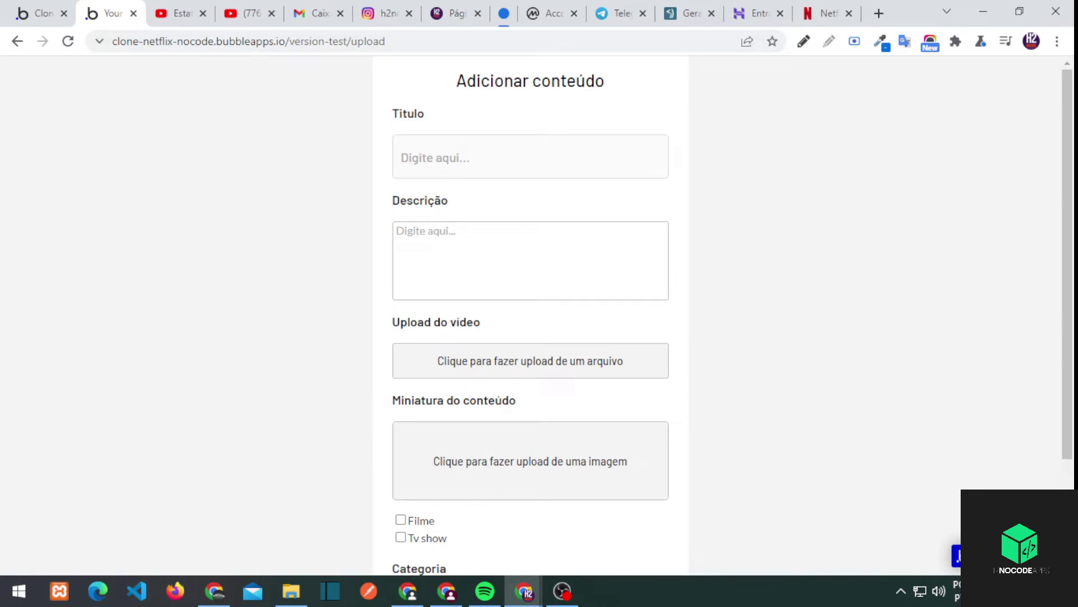
Return to the editor and switch to the index page
{"action": "left_click", "coordinate": [57, 11]}
{"action": "left_click", "coordinate": [84, 69]}
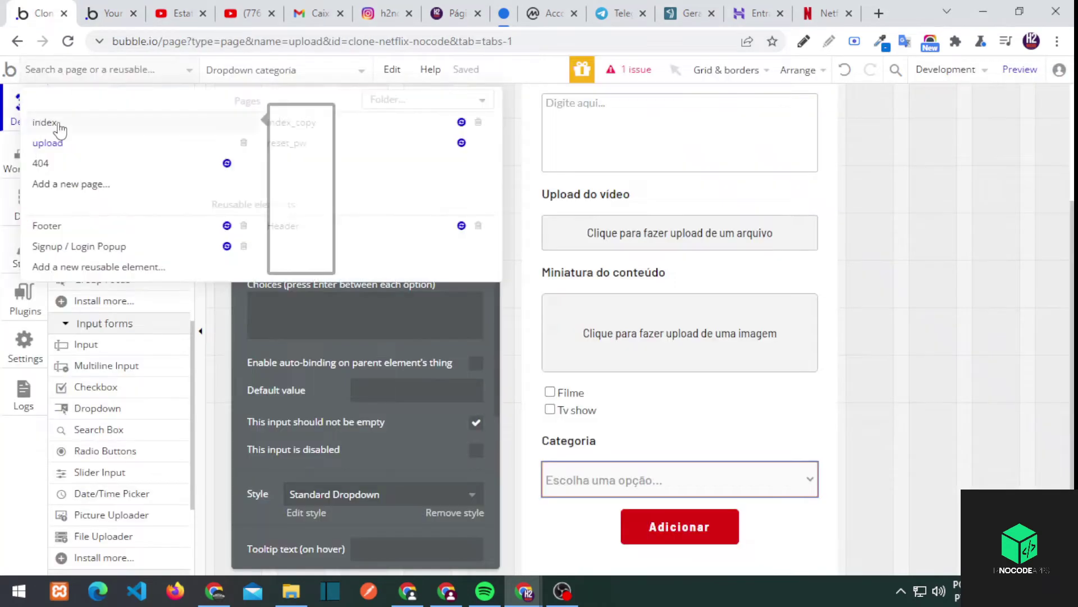
{"action": "left_click", "coordinate": [56, 106]}
{"action": "double_click", "coordinate": [439, 236]}
{"action": "key", "text": "Escape"}
Give the index page a centred Row container layout at Full width
{"action": "double_click", "coordinate": [303, 191]}
{"action": "left_click", "coordinate": [364, 184]}
{"action": "left_click", "coordinate": [416, 222]}
{"action": "left_click", "coordinate": [455, 296]}
{"action": "left_click", "coordinate": [385, 252]}
{"action": "left_click", "coordinate": [416, 337]}
{"action": "left_click", "coordinate": [416, 368]}
{"action": "left_click", "coordinate": [490, 151]}
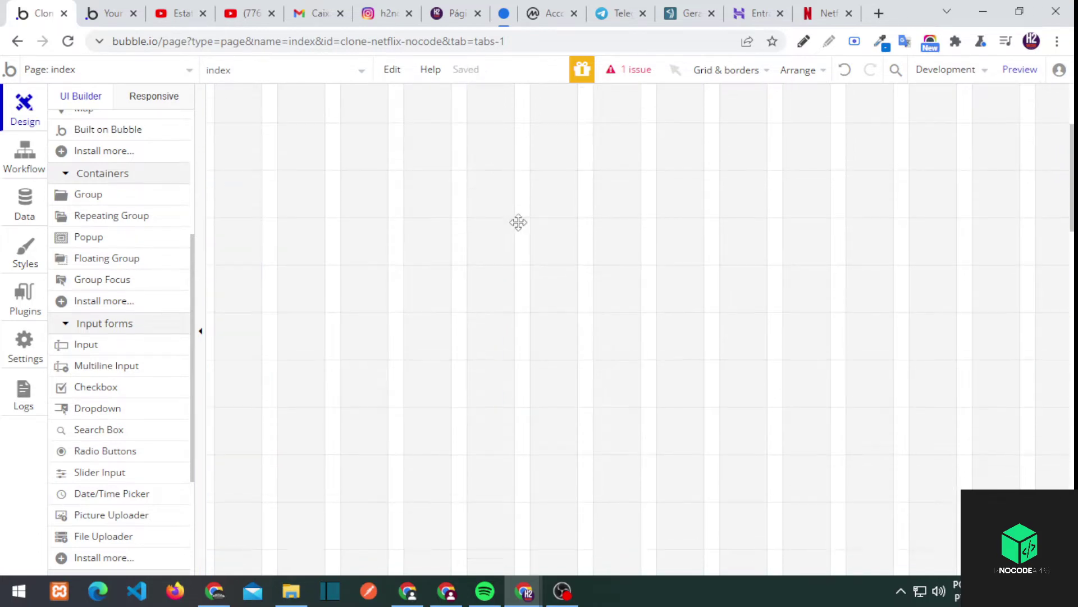
Review the remaining issue flagged on the category dropdown
{"action": "left_click", "coordinate": [633, 69]}
{"action": "left_click", "coordinate": [243, 264]}
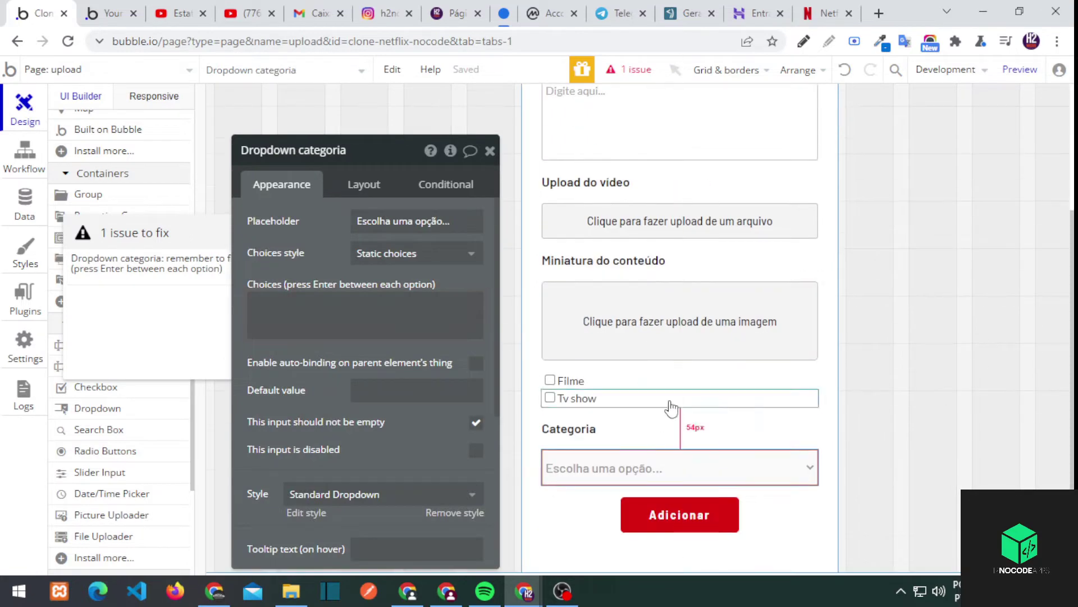
{"action": "left_click", "coordinate": [495, 156]}
{"action": "left_click", "coordinate": [495, 161]}
Return to the index page design and open Group A's properties
{"action": "left_click", "coordinate": [24, 157]}
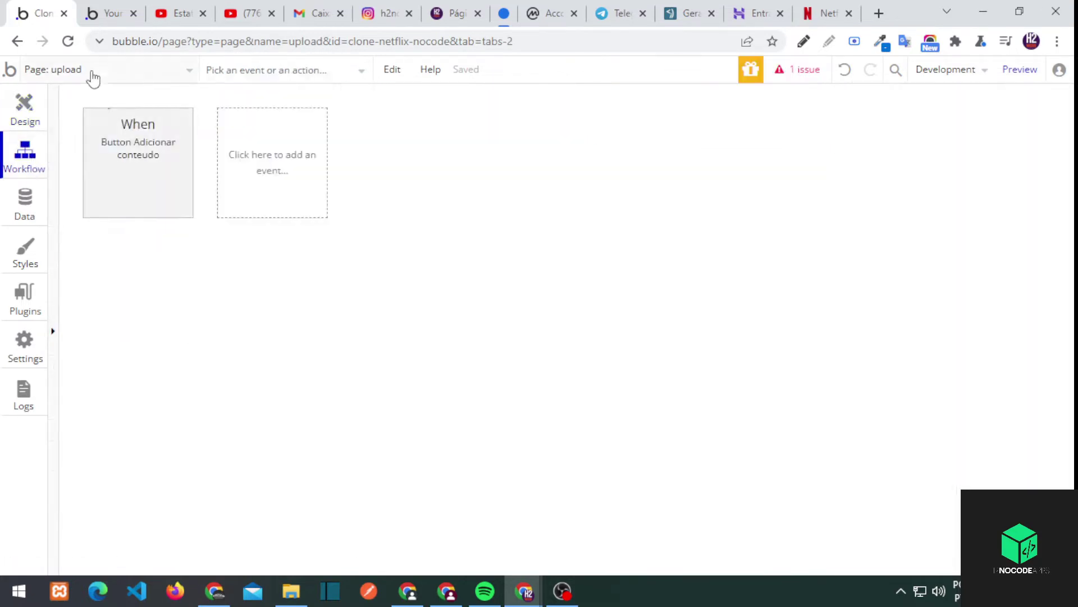
{"action": "left_click", "coordinate": [101, 69]}
{"action": "left_click", "coordinate": [70, 163]}
{"action": "left_click", "coordinate": [25, 106]}
{"action": "double_click", "coordinate": [680, 147]}
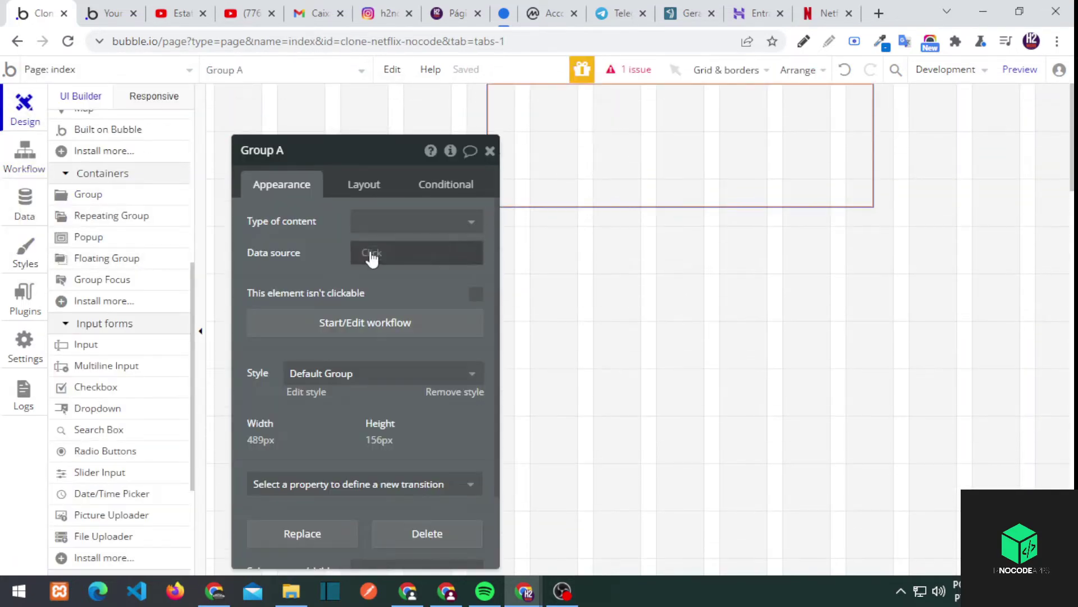
Make Group A a top-aligned row layout named Group_header with stretchable width
{"action": "left_click", "coordinate": [363, 185]}
{"action": "left_click", "coordinate": [440, 361]}
{"action": "left_click", "coordinate": [416, 221]}
{"action": "left_click", "coordinate": [429, 291]}
{"action": "scroll", "coordinate": [358, 405], "scroll_direction": "down", "scroll_amount": 2}
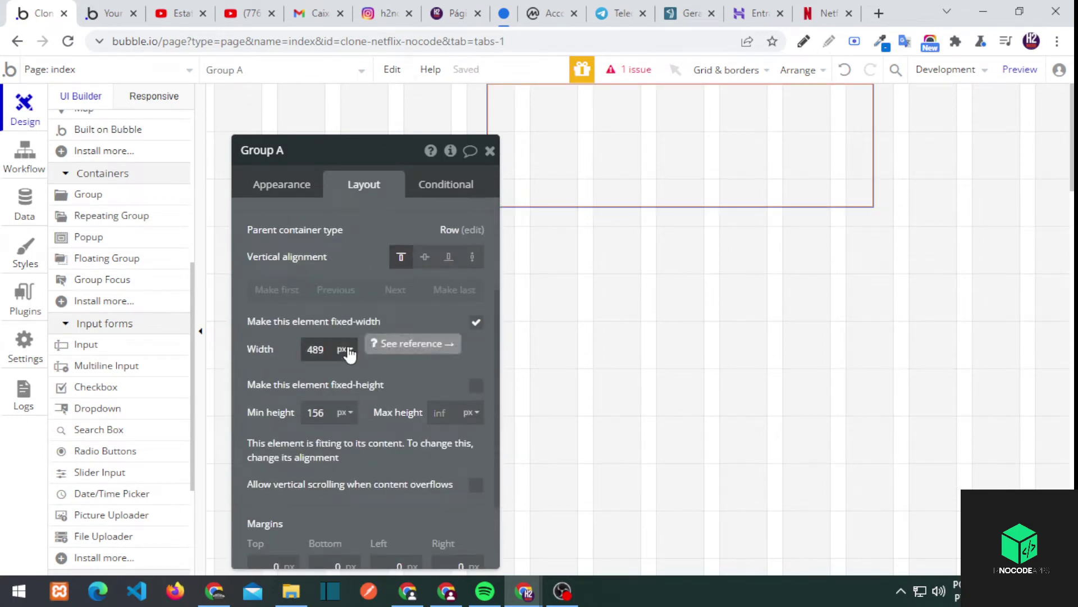
{"action": "double_click", "coordinate": [304, 151]}
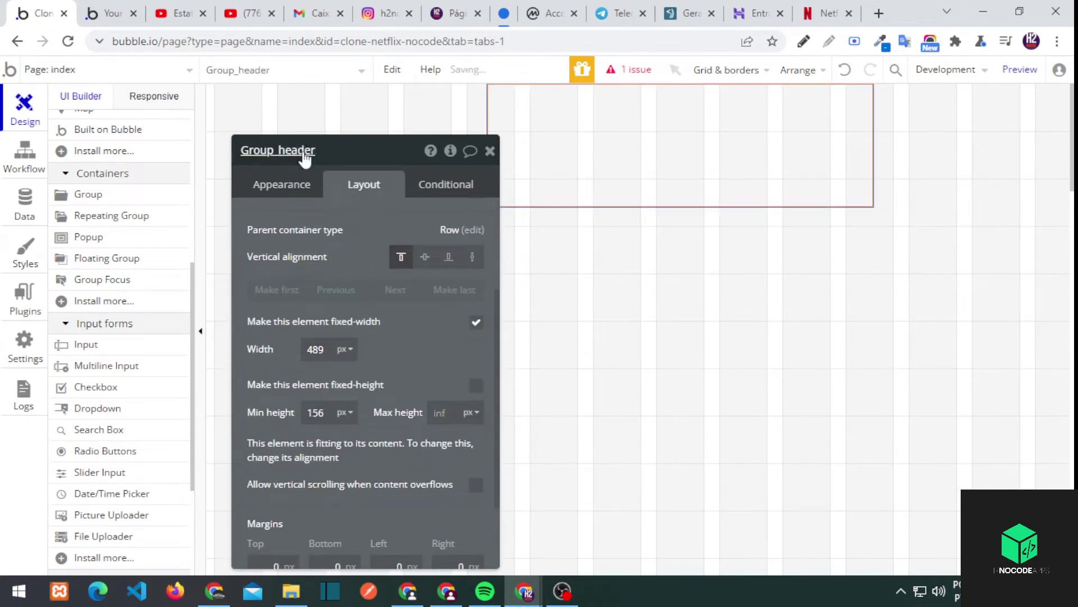
{"action": "left_click", "coordinate": [476, 322]}
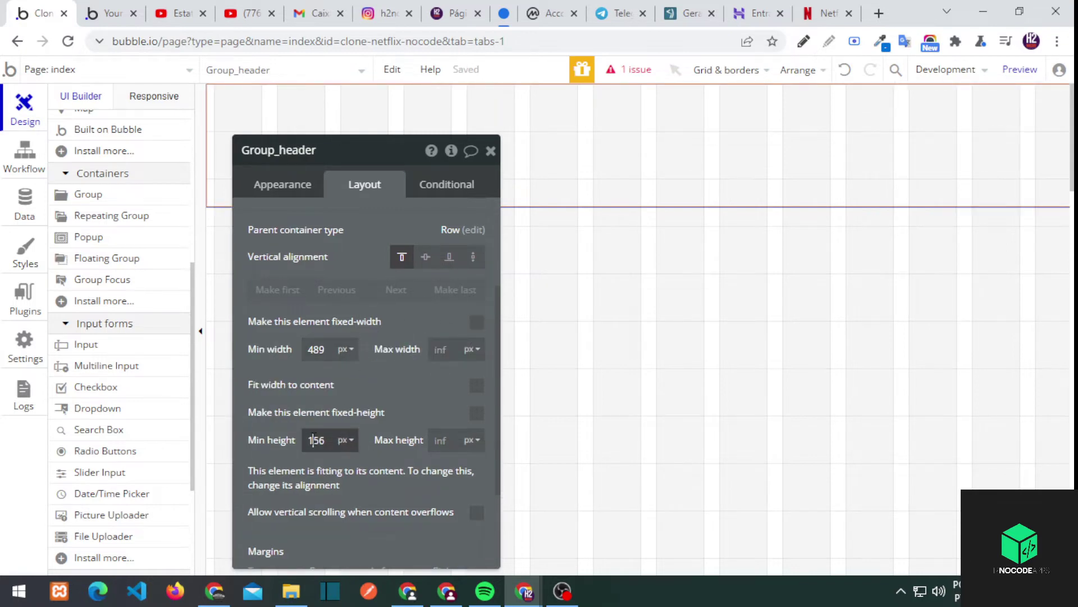
{"action": "left_click", "coordinate": [491, 151]}
Draw a new row-layout group named Group_conteudo at 100% width
{"action": "scroll", "coordinate": [411, 444], "scroll_direction": "down", "scroll_amount": 1}
{"action": "left_click", "coordinate": [103, 196]}
{"action": "left_click_drag", "start_coordinate": [417, 477], "coordinate": [534, 522]}
{"action": "type", "text": "Group_conteu"}
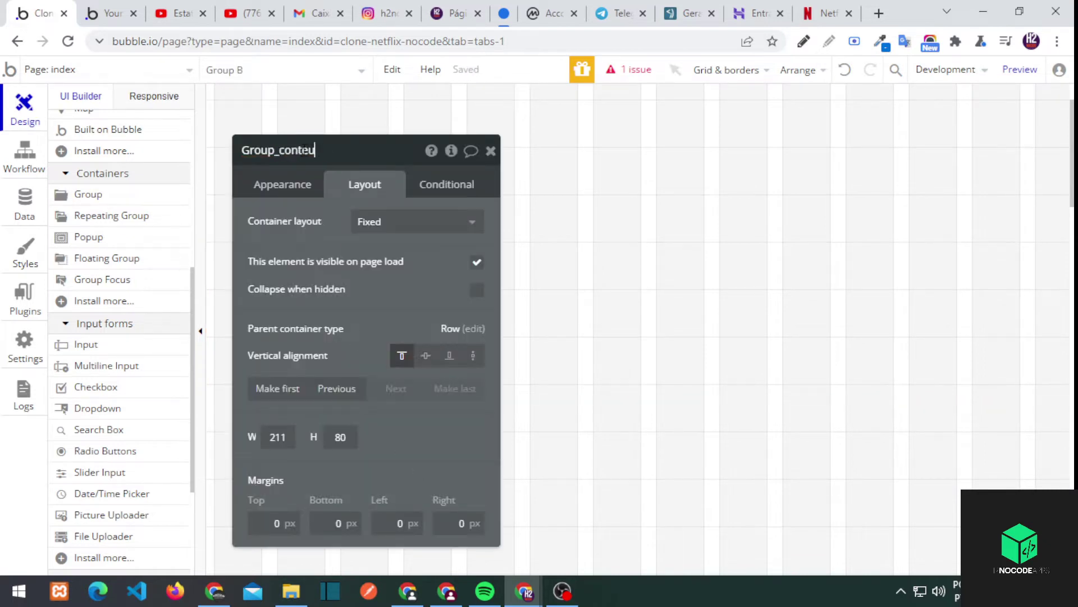
{"action": "type", "text": "do"}
{"action": "left_click", "coordinate": [393, 222]}
{"action": "left_click", "coordinate": [382, 290]}
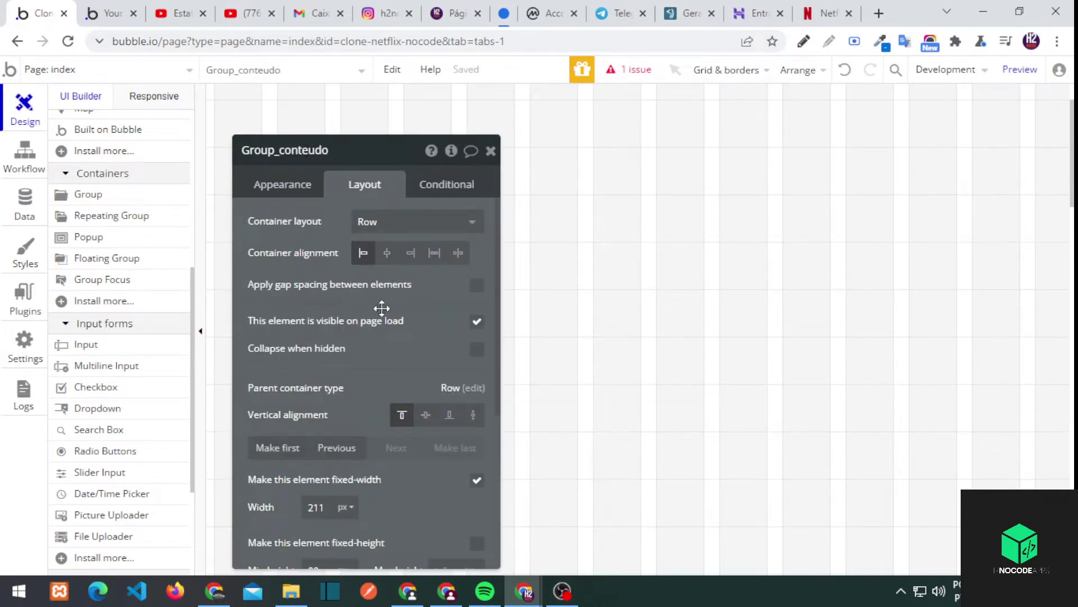
{"action": "left_click", "coordinate": [477, 480]}
{"action": "scroll", "coordinate": [313, 441], "scroll_direction": "down", "scroll_amount": 2}
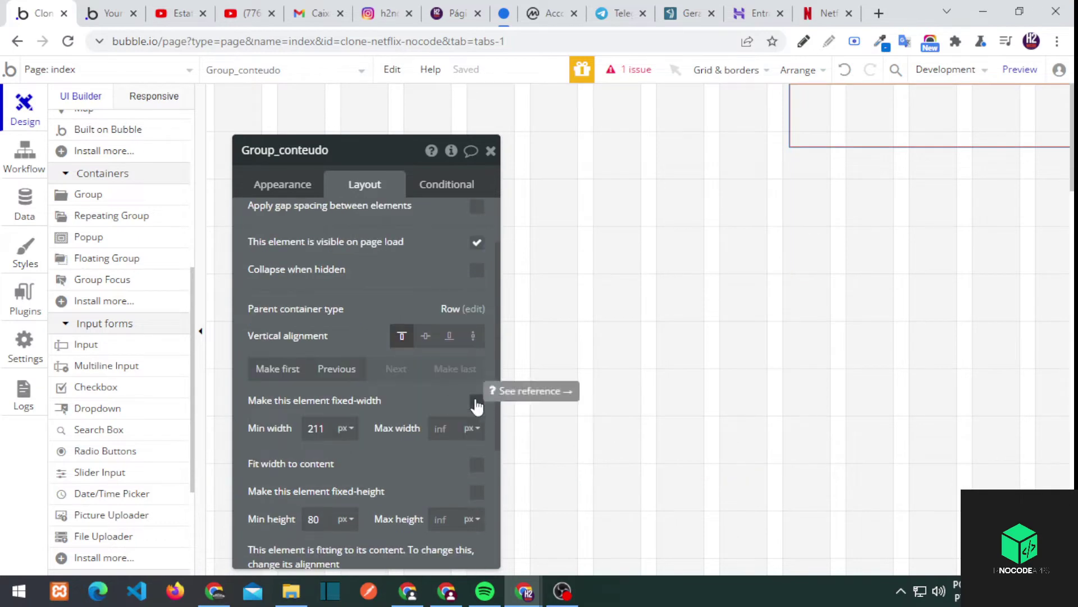
{"action": "left_click", "coordinate": [477, 405]}
{"action": "left_click", "coordinate": [352, 490]}
{"action": "type", "text": "100"}
{"action": "scroll", "coordinate": [479, 308], "scroll_direction": "up", "scroll_amount": 2}
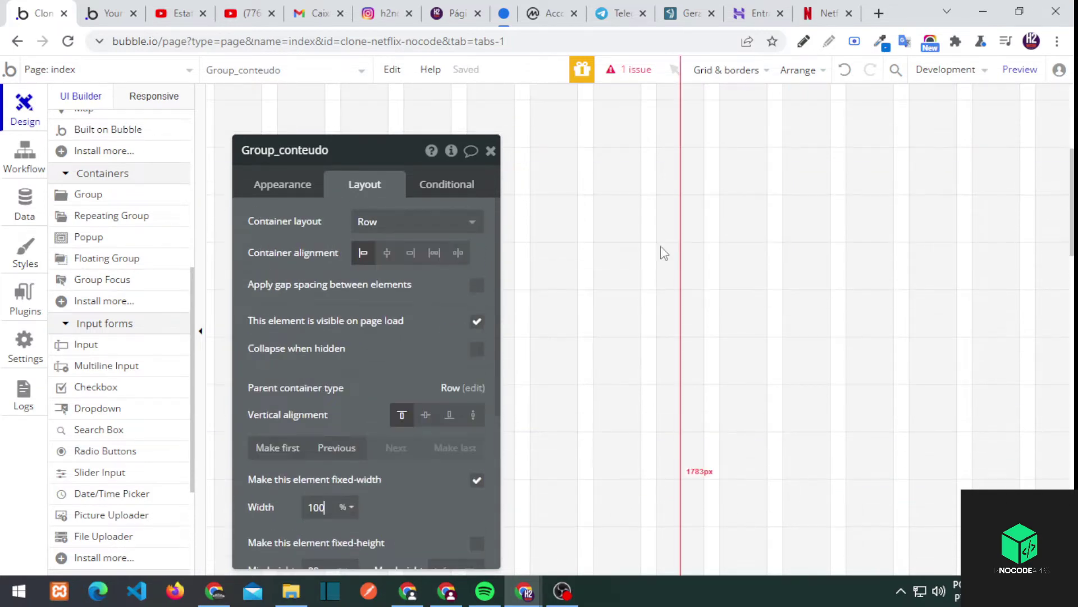
Give Group_conteudo a 150 px minimum height and paste a duplicate of it
{"action": "left_click", "coordinate": [698, 149]}
{"action": "left_click", "coordinate": [490, 151]}
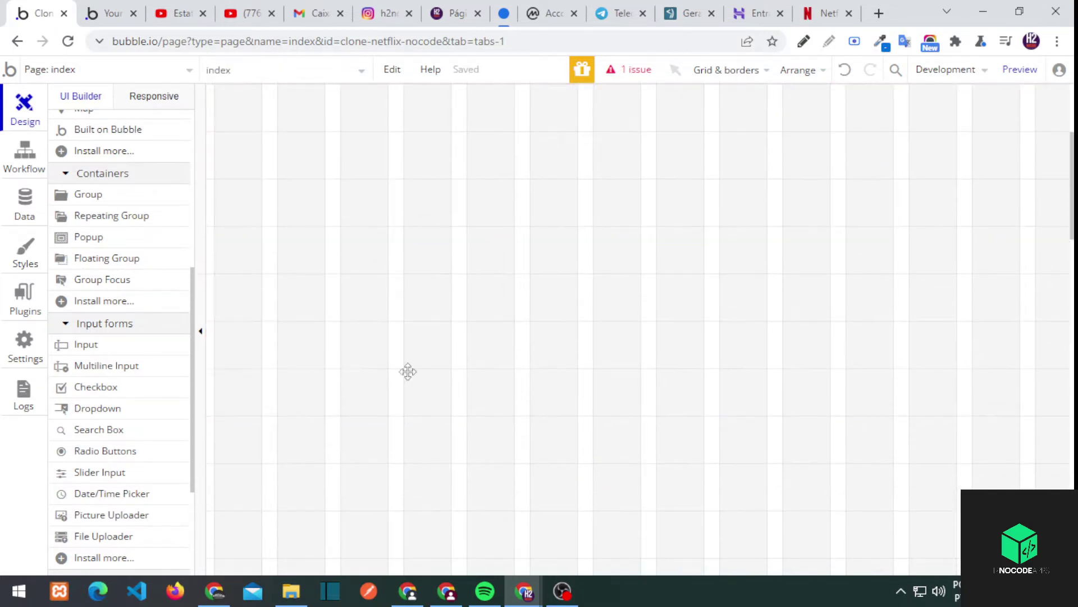
{"action": "scroll", "coordinate": [115, 214], "scroll_direction": "up", "scroll_amount": 4}
{"action": "scroll", "coordinate": [116, 213], "scroll_direction": "up", "scroll_amount": 2}
{"action": "left_click", "coordinate": [93, 195]}
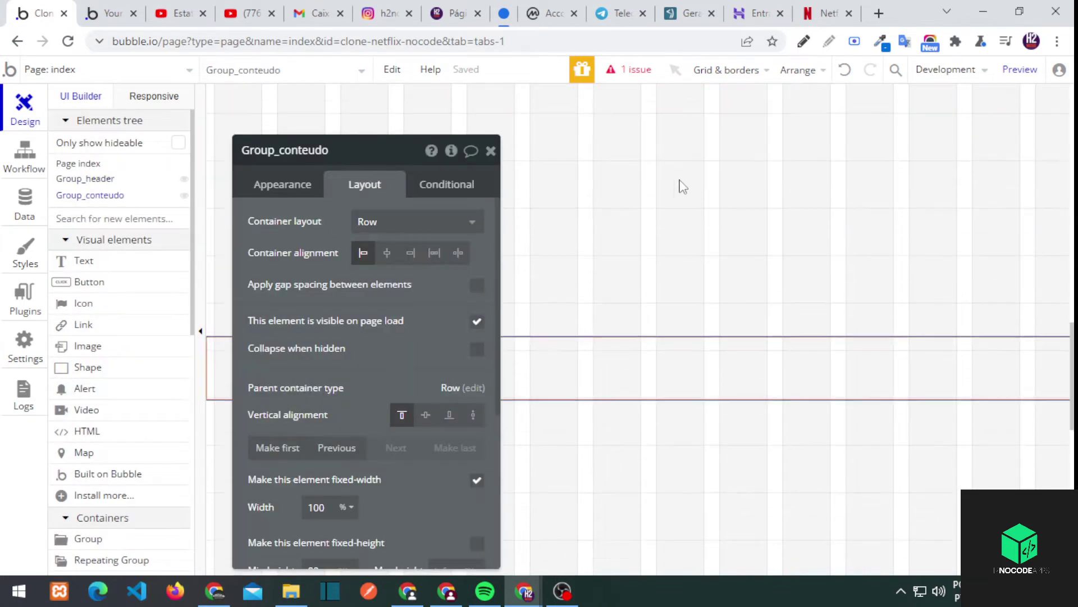
{"action": "scroll", "coordinate": [355, 506], "scroll_direction": "down", "scroll_amount": 3}
{"action": "type", "text": "150"}
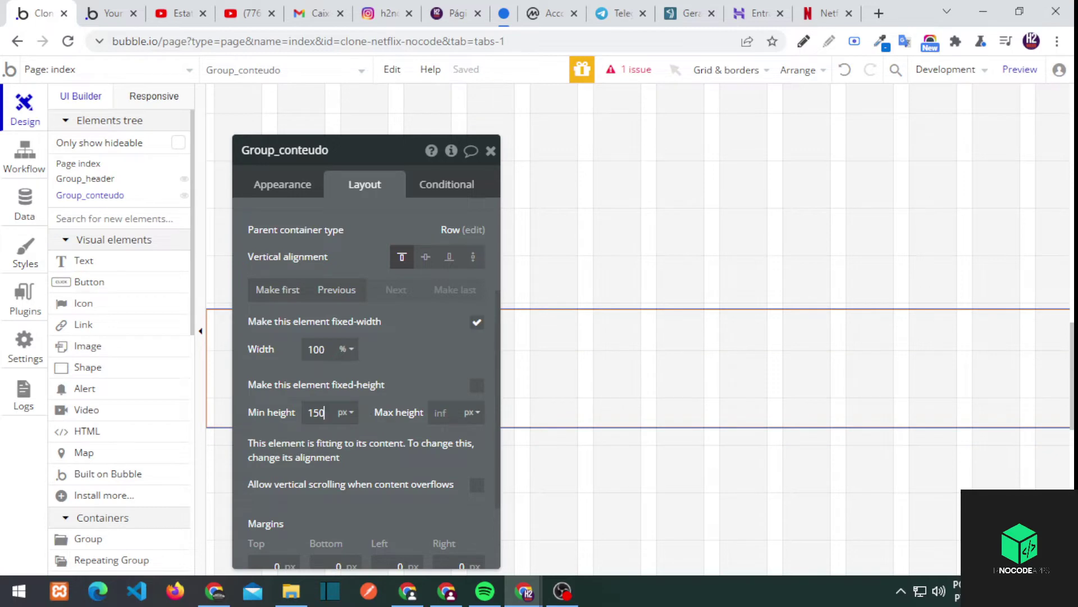
{"action": "key", "text": "ctrl+v"}
{"action": "type", "text": "0"}
{"action": "left_click", "coordinate": [490, 151]}
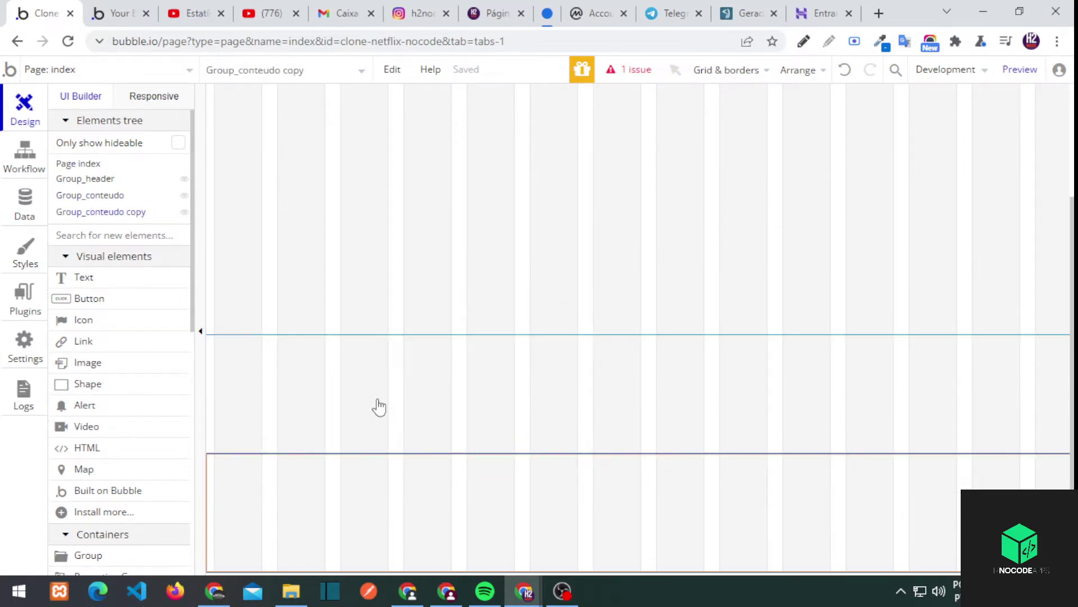
Rename the copy Group_menu_categorias, move it above Group_conteudo, set min height 50
{"action": "double_click", "coordinate": [113, 212]}
{"action": "left_click", "coordinate": [281, 151]}
{"action": "type", "text": "Group_menu_categorias"}
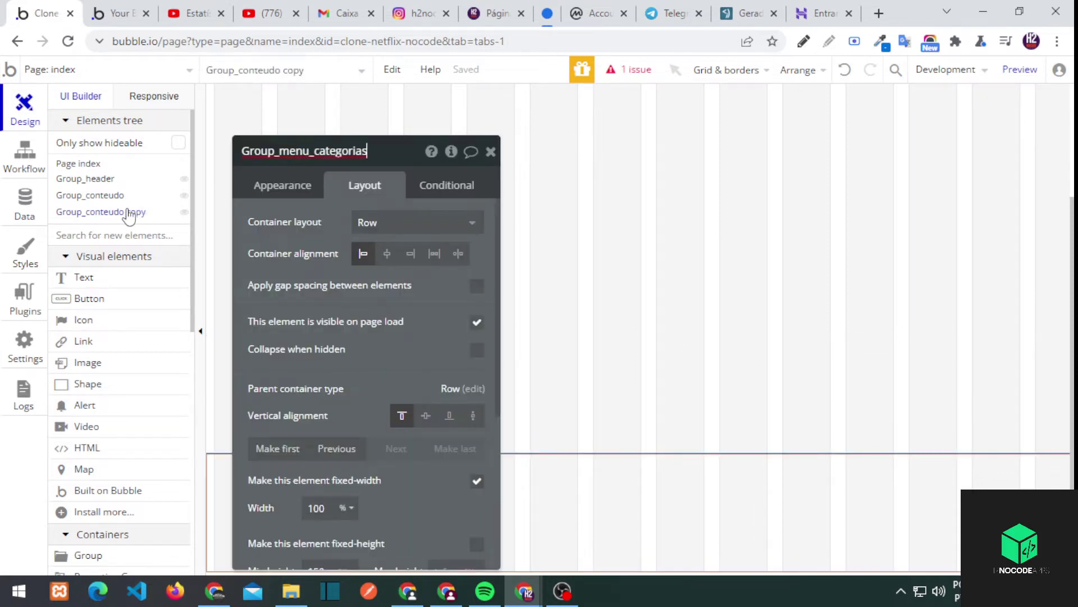
{"action": "key", "text": "Escape"}
{"action": "left_click_drag", "start_coordinate": [113, 212], "coordinate": [84, 194]}
{"action": "double_click", "coordinate": [316, 334]}
{"action": "type", "text": "50"}
{"action": "left_click", "coordinate": [607, 470]}
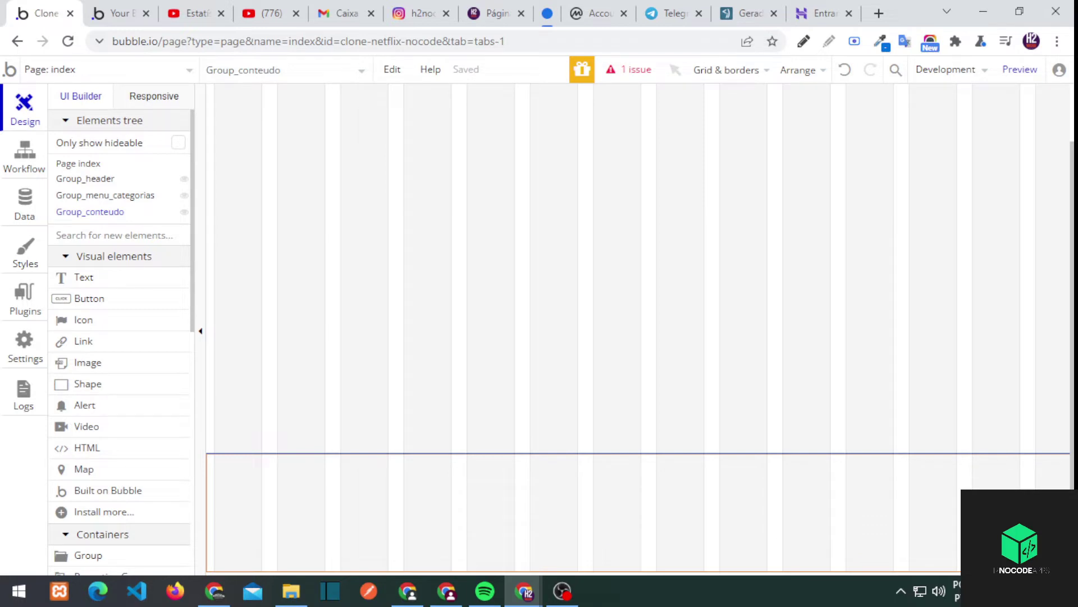
Draw a stretch-width text in Group_conteudo reading 'Popular'
{"action": "left_click", "coordinate": [83, 277]}
{"action": "left_click_drag", "start_coordinate": [228, 458], "coordinate": [314, 489]}
{"action": "left_click", "coordinate": [367, 185]}
{"action": "left_click", "coordinate": [477, 336]}
{"action": "scroll", "coordinate": [294, 236], "scroll_direction": "up", "scroll_amount": 3}
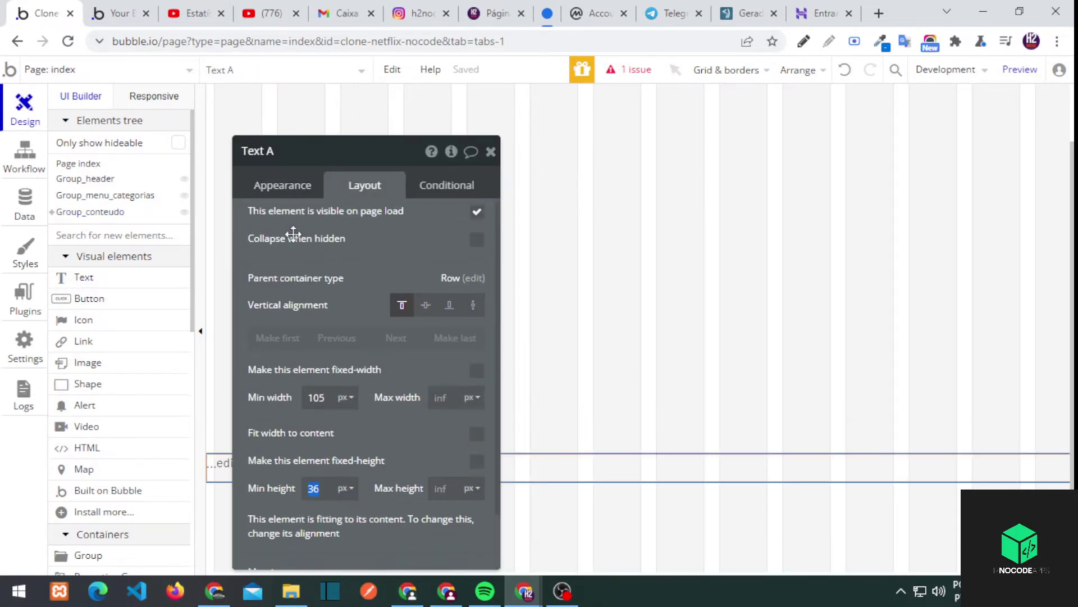
{"action": "left_click", "coordinate": [291, 192]}
{"action": "type", "text": "Popular"}
{"action": "left_click", "coordinate": [261, 478]}
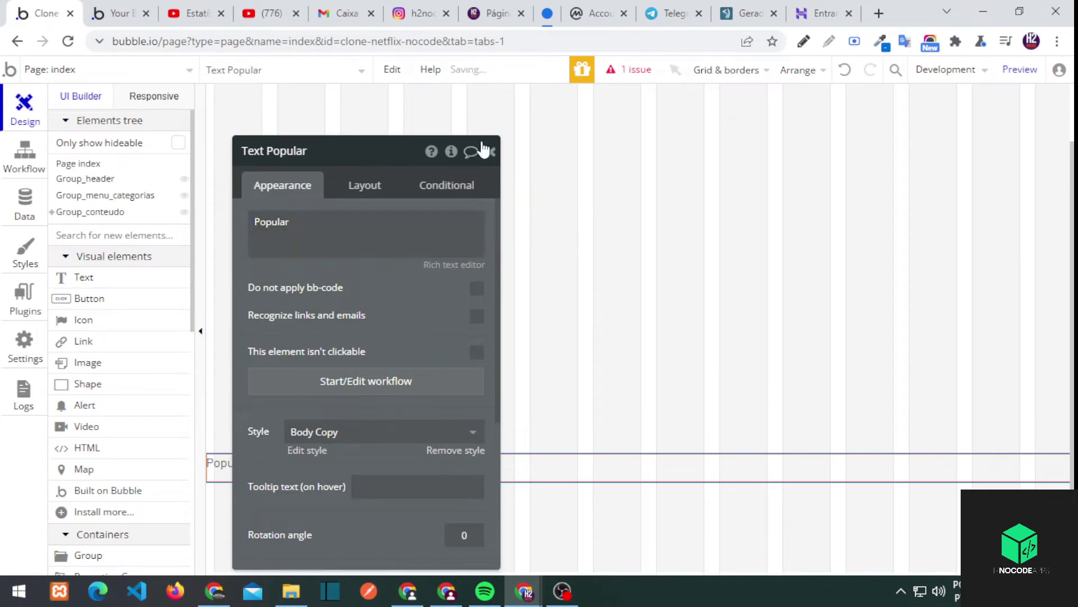
Apply the Section Heading style to the Popular text after trying other headings
{"action": "left_click", "coordinate": [646, 368]}
{"action": "left_click", "coordinate": [529, 489]}
{"action": "scroll", "coordinate": [517, 510], "scroll_direction": "down", "scroll_amount": 3}
{"action": "left_click", "coordinate": [514, 447]}
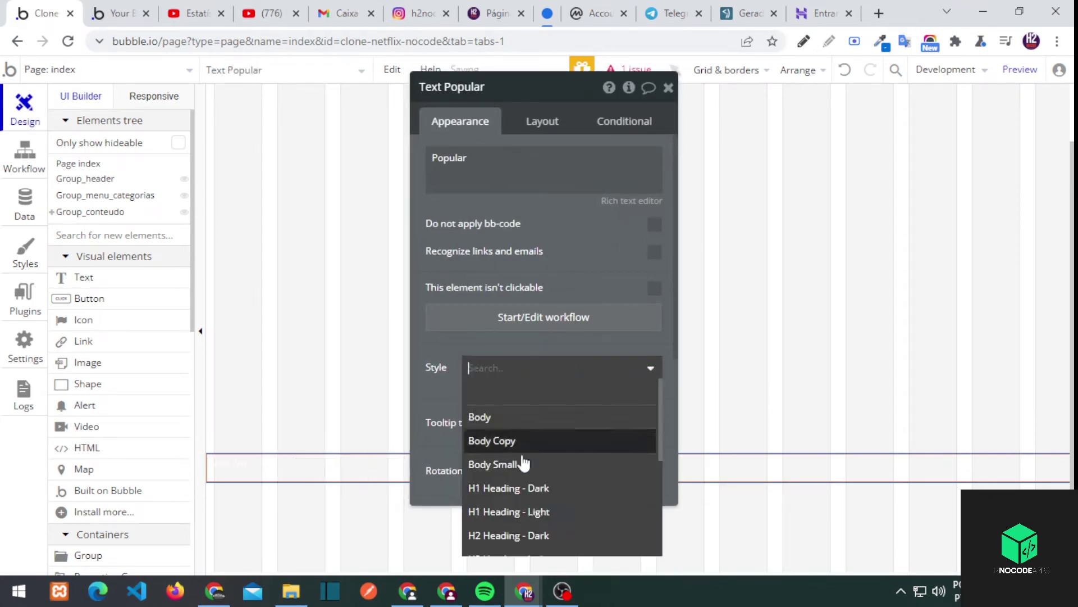
{"action": "scroll", "coordinate": [523, 483], "scroll_direction": "down", "scroll_amount": 3}
{"action": "left_click", "coordinate": [517, 505]}
{"action": "scroll", "coordinate": [514, 488], "scroll_direction": "down", "scroll_amount": 5}
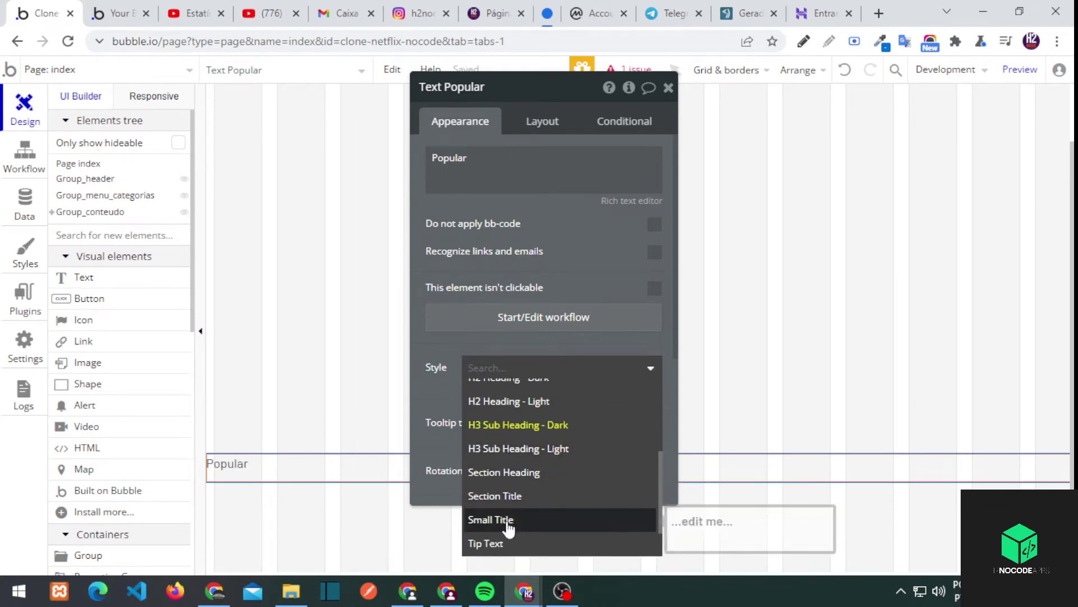
{"action": "left_click", "coordinate": [508, 472]}
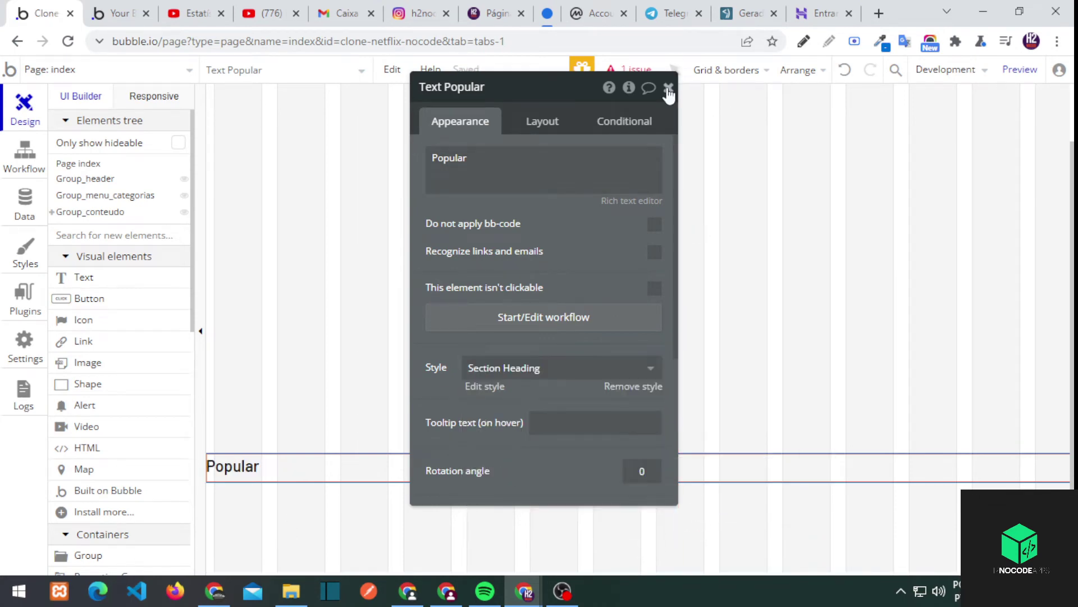
{"action": "left_click", "coordinate": [668, 87]}
{"action": "left_click", "coordinate": [299, 498]}
{"action": "scroll", "coordinate": [112, 337], "scroll_direction": "down", "scroll_amount": 5}
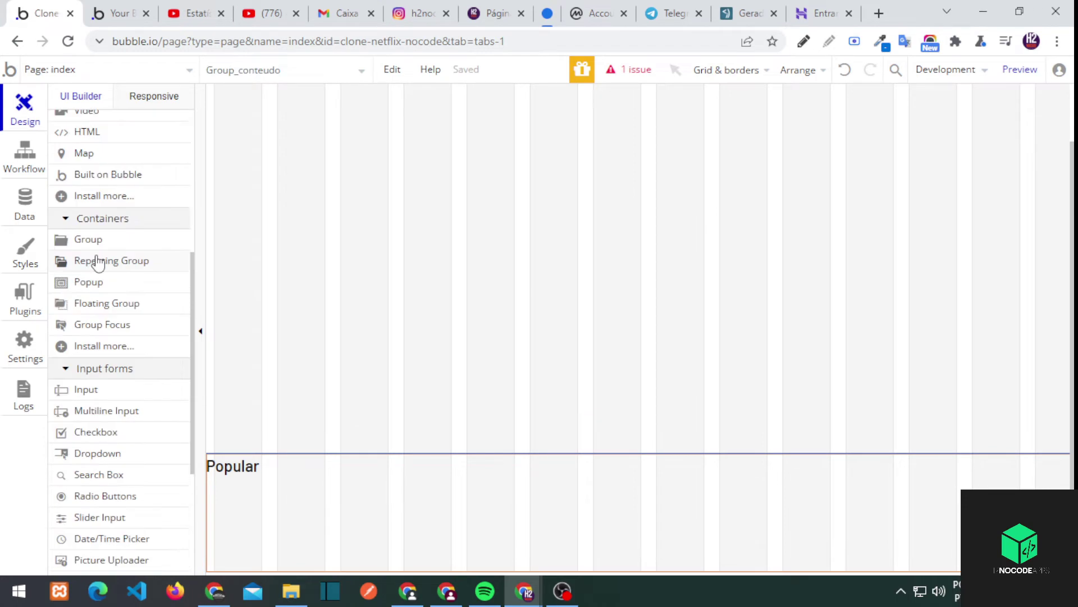
Draw a repeating group with no fixed rows or columns, row cell layout, stretchable width
{"action": "left_click_drag", "start_coordinate": [99, 260], "coordinate": [375, 558]}
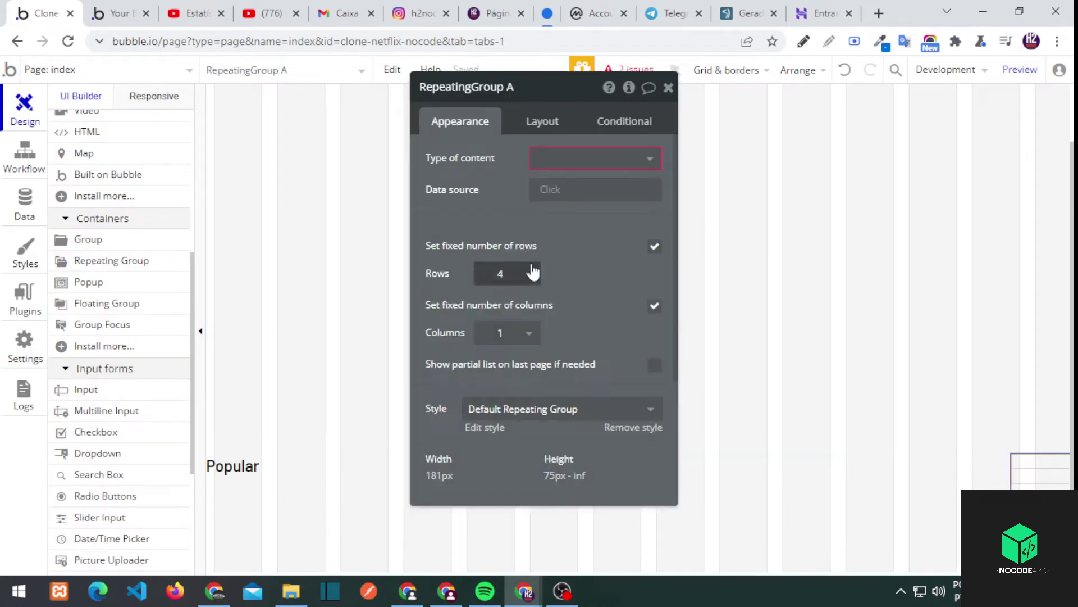
{"action": "left_click", "coordinate": [655, 246]}
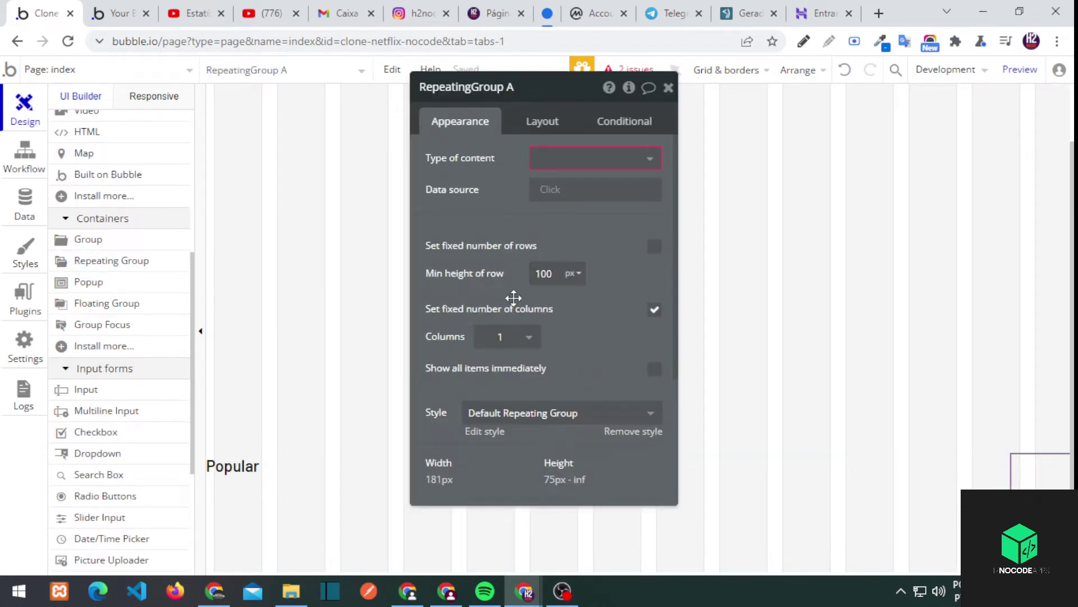
{"action": "left_click", "coordinate": [506, 336]}
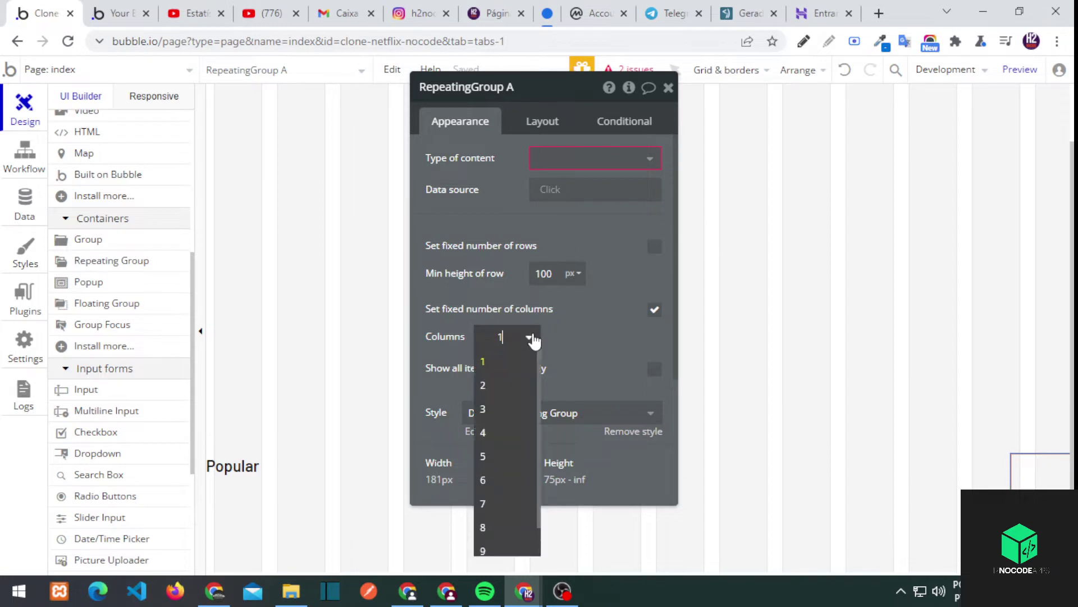
{"action": "left_click", "coordinate": [654, 309]}
{"action": "left_click", "coordinate": [542, 120]}
{"action": "left_click", "coordinate": [595, 158]}
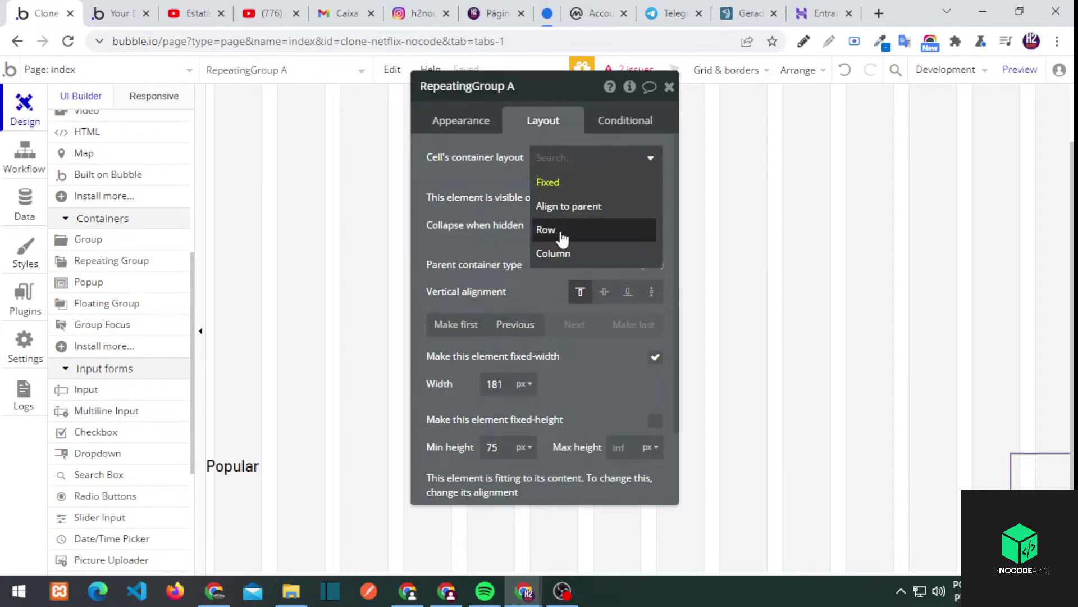
{"action": "left_click", "coordinate": [561, 229]}
{"action": "left_click", "coordinate": [655, 389]}
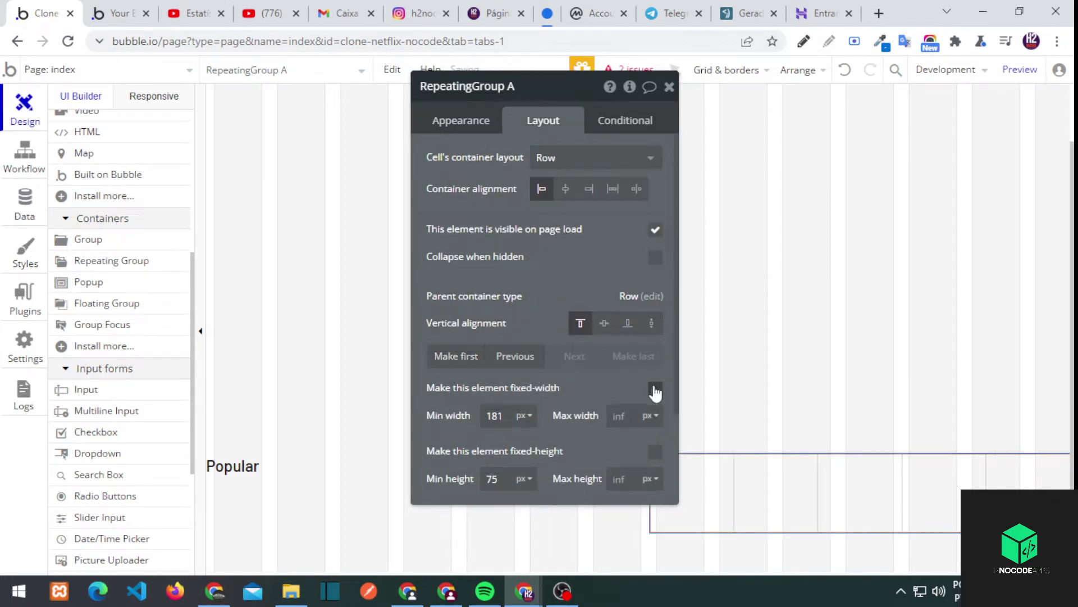
Set the repeating group's minimum height to 150
{"action": "left_click", "coordinate": [343, 474]}
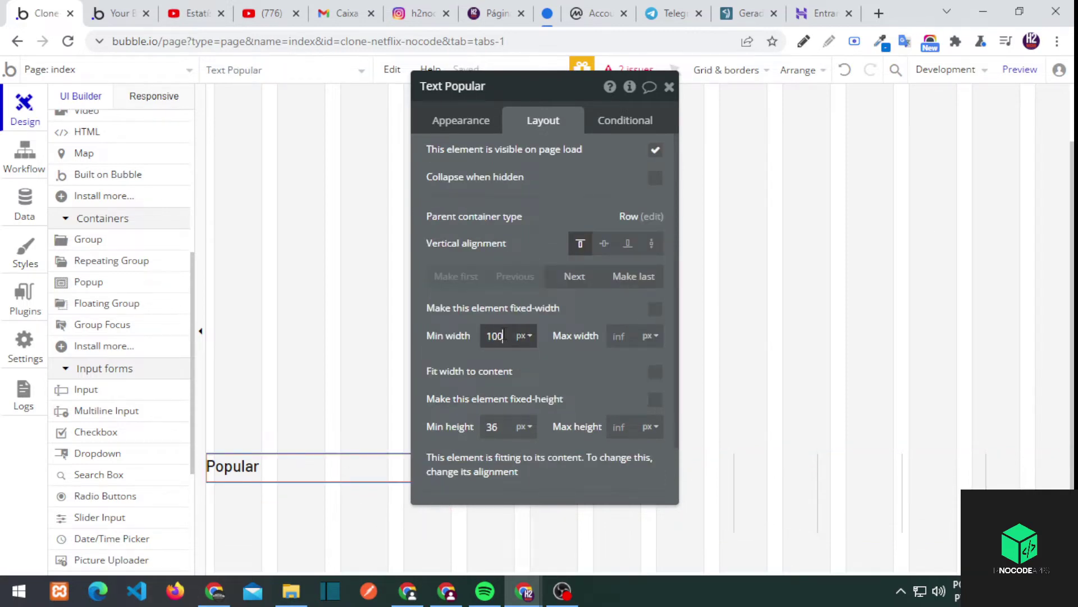
{"action": "left_click", "coordinate": [305, 501]}
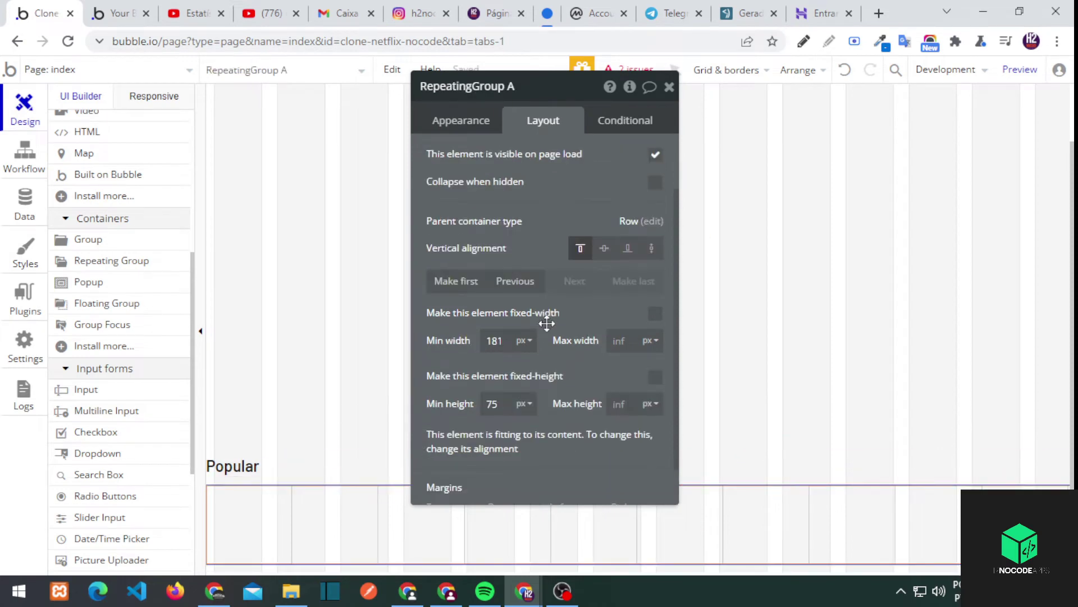
{"action": "scroll", "coordinate": [547, 327], "scroll_direction": "down", "scroll_amount": 1}
{"action": "double_click", "coordinate": [493, 358]}
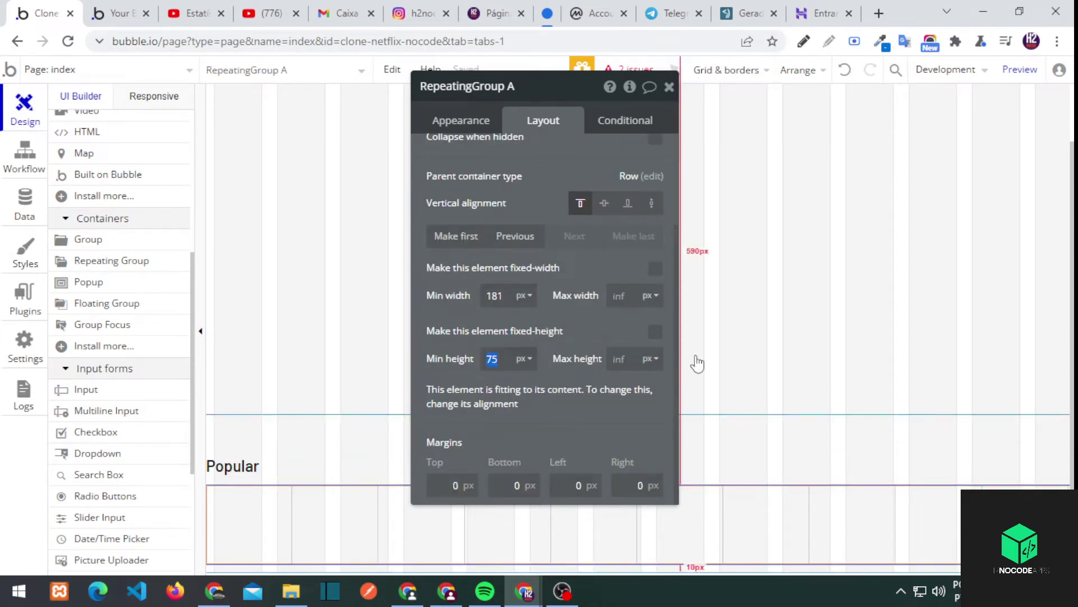
{"action": "type", "text": "150"}
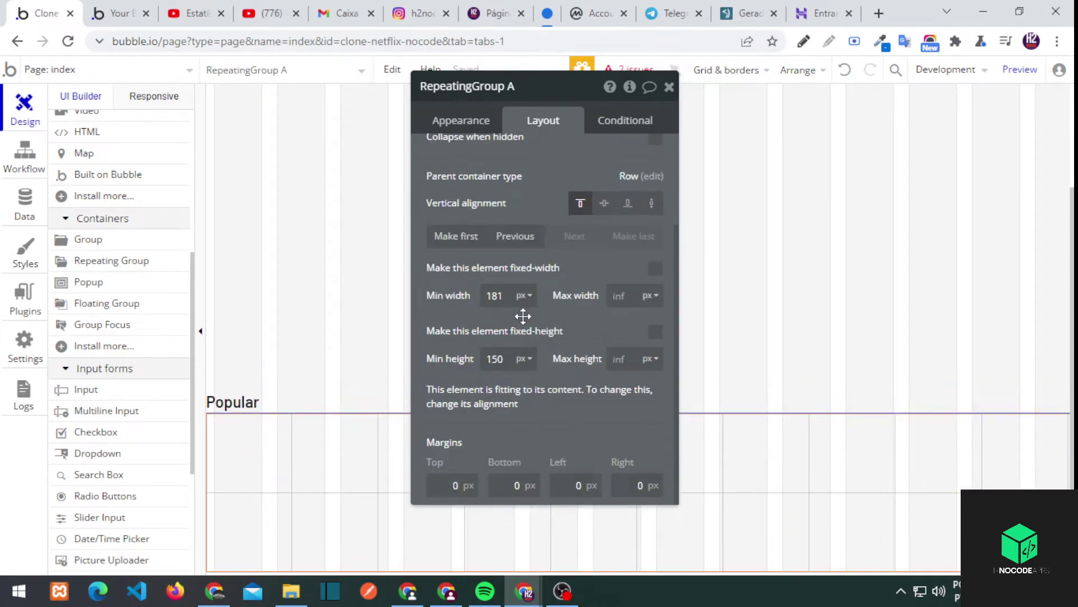
Make the repeating group scroll horizontally with 200 px columns of type conteudo
{"action": "left_click", "coordinate": [488, 120]}
{"action": "left_click", "coordinate": [585, 251]}
{"action": "left_click", "coordinate": [579, 278]}
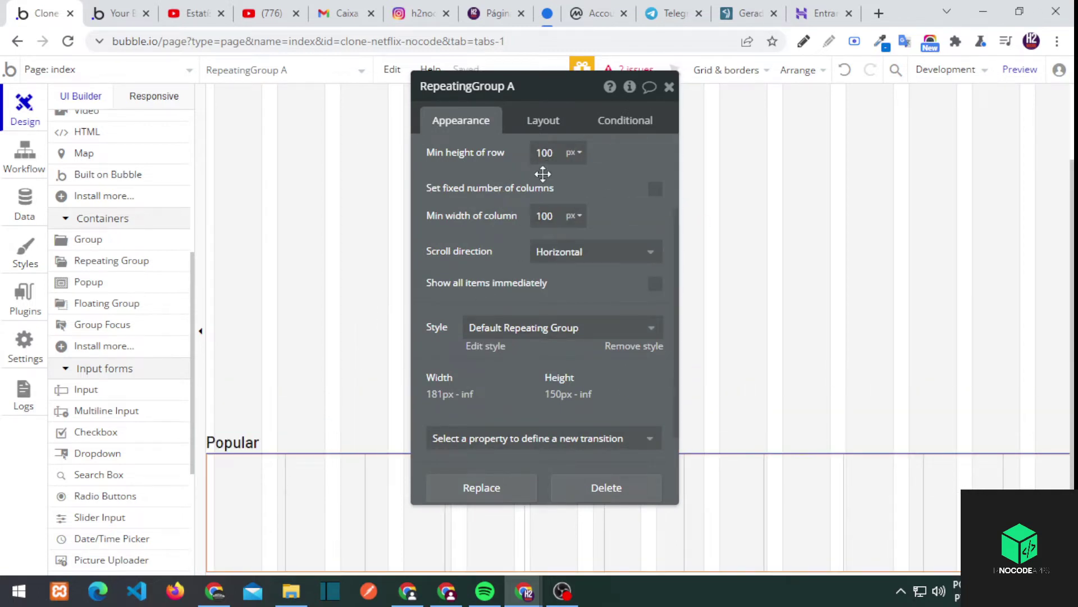
{"action": "scroll", "coordinate": [488, 329], "scroll_direction": "down", "scroll_amount": 2}
{"action": "scroll", "coordinate": [536, 277], "scroll_direction": "up", "scroll_amount": 4}
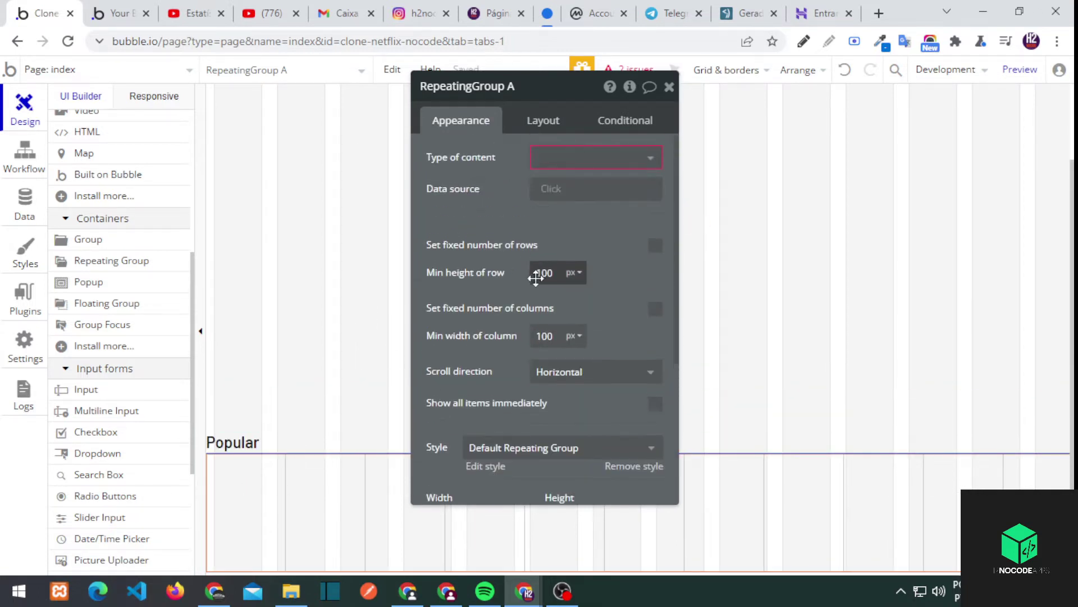
{"action": "double_click", "coordinate": [544, 335]}
{"action": "type", "text": "200"}
{"action": "left_click", "coordinate": [590, 158]}
{"action": "left_click", "coordinate": [574, 205]}
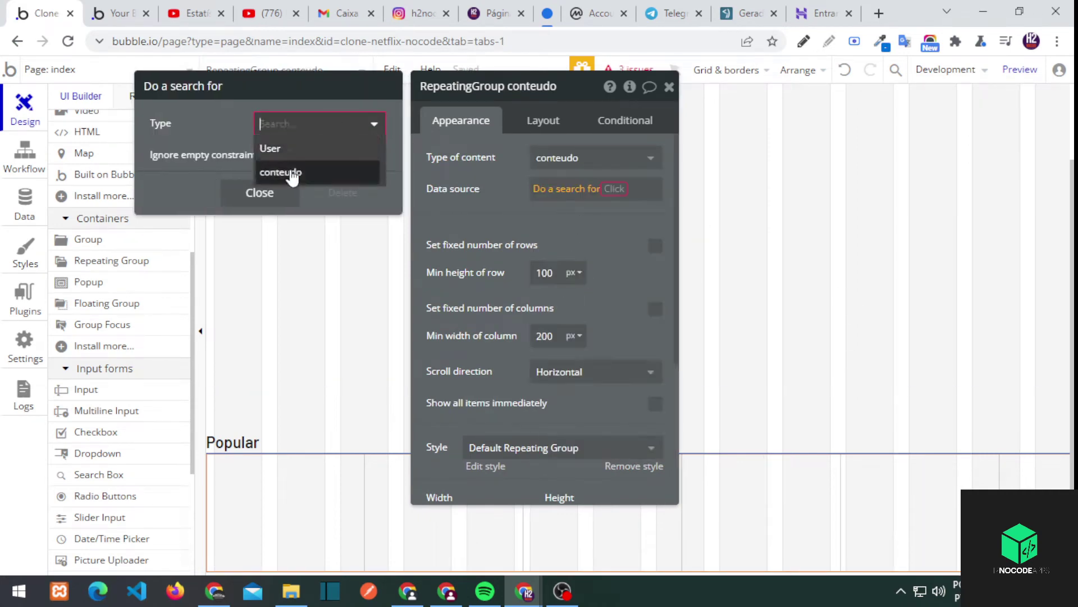
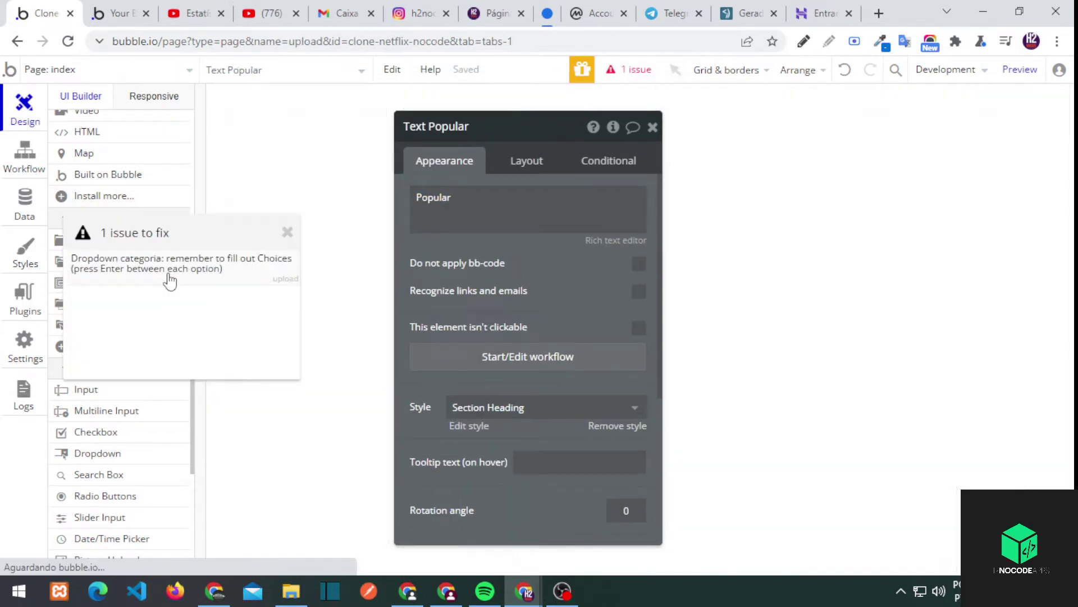
Enter Popular, Comédia and Terror as the category dropdown's choices, then go back to index
{"action": "left_click", "coordinate": [169, 281]}
{"action": "left_click", "coordinate": [503, 292]}
{"action": "type", "text": "Popular"}
{"action": "type", "text": "Comédia"}
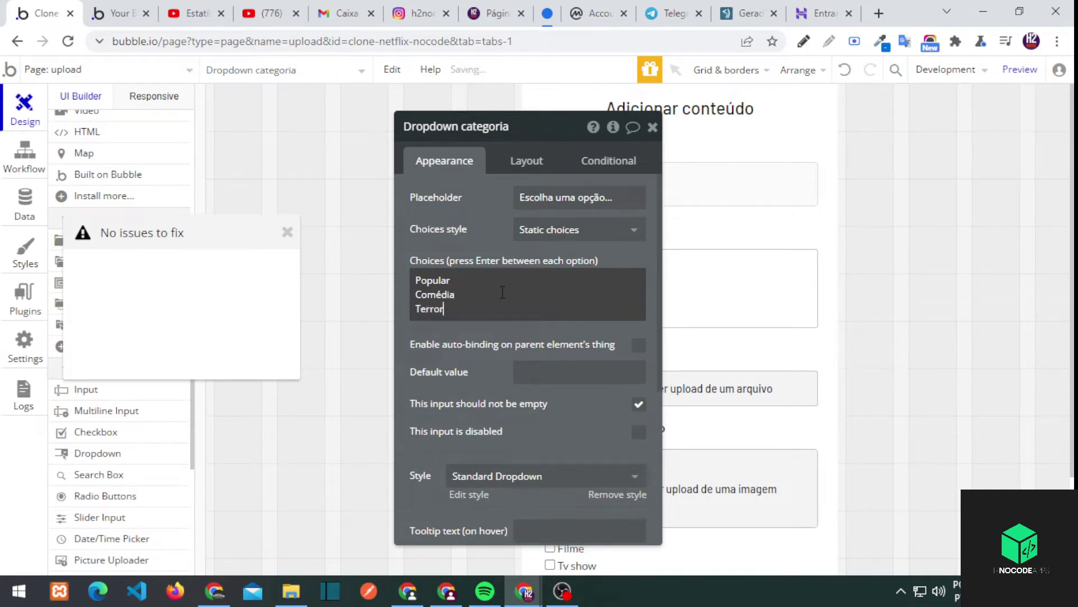
{"action": "key", "text": "alt+Left"}
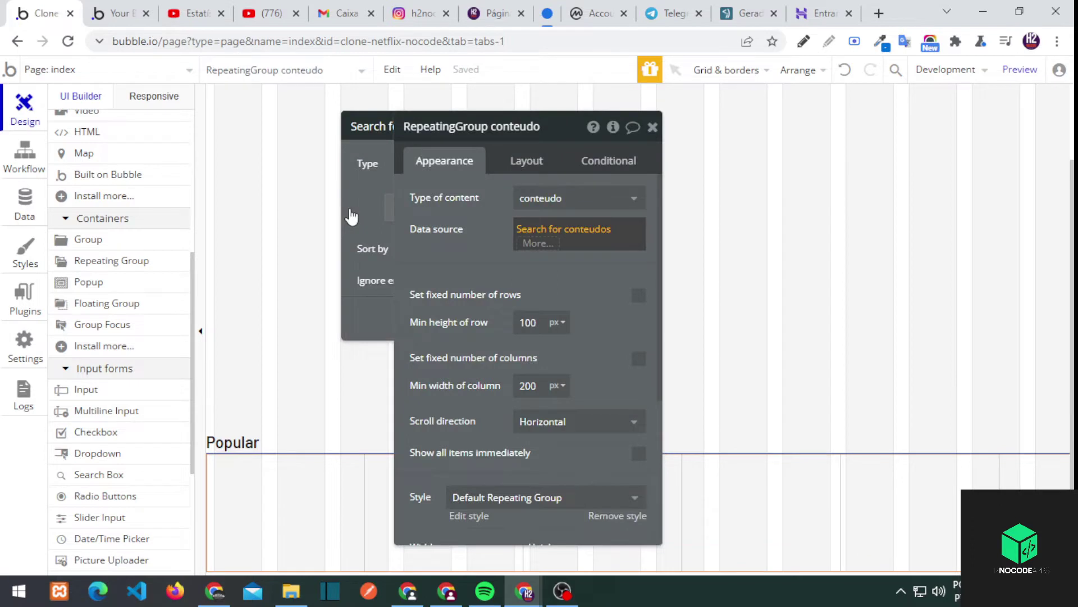
Add a 'categorias contains Popular' constraint to the repeating group's Search for conteudos
{"action": "left_click", "coordinate": [315, 207]}
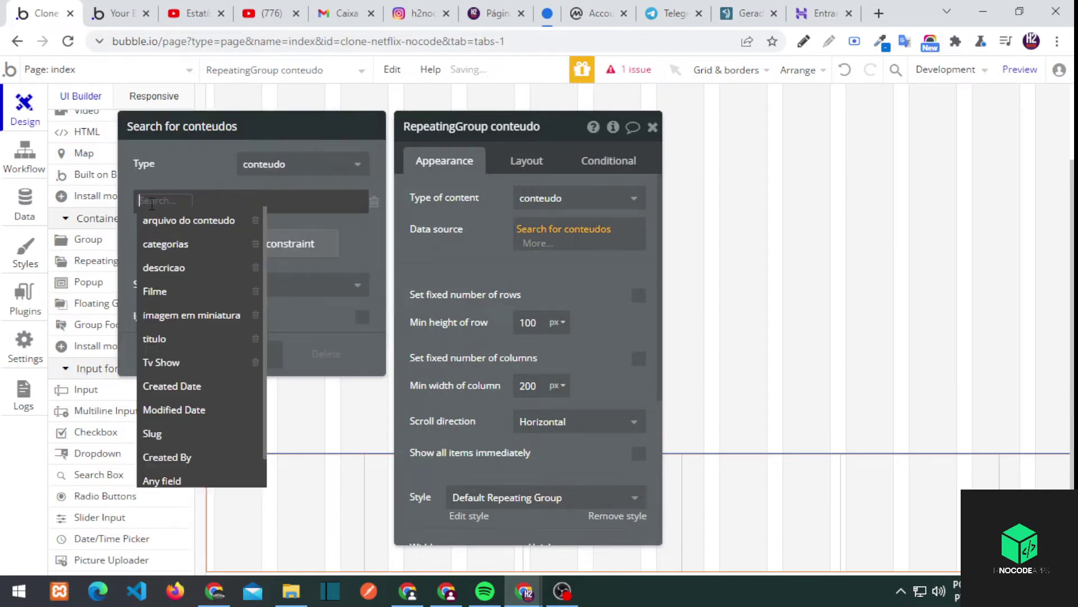
{"action": "left_click", "coordinate": [194, 246]}
{"action": "left_click", "coordinate": [405, 270]}
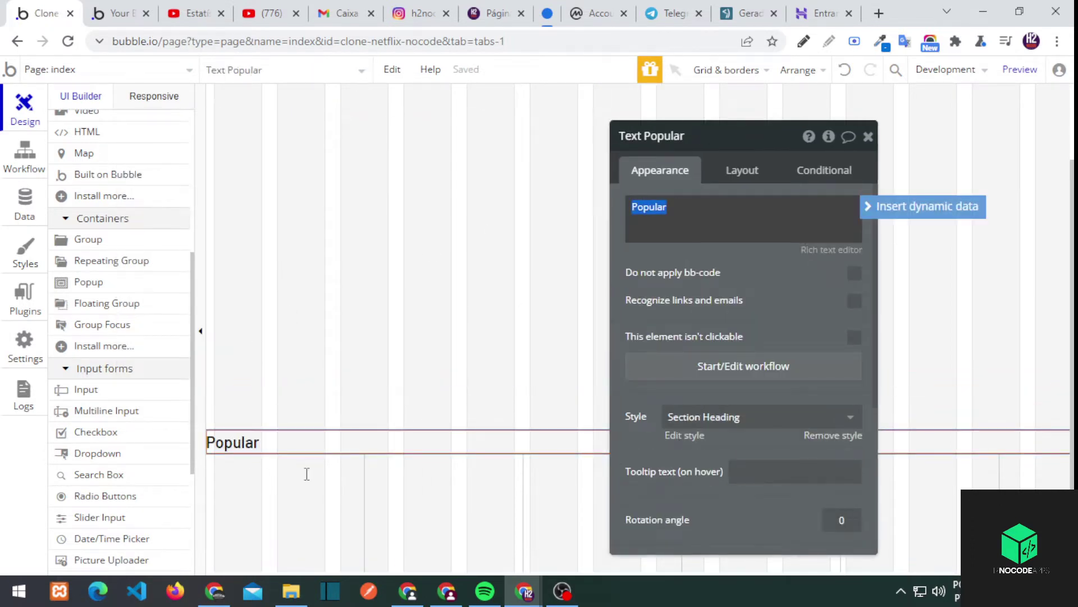
{"action": "left_click", "coordinate": [518, 357]}
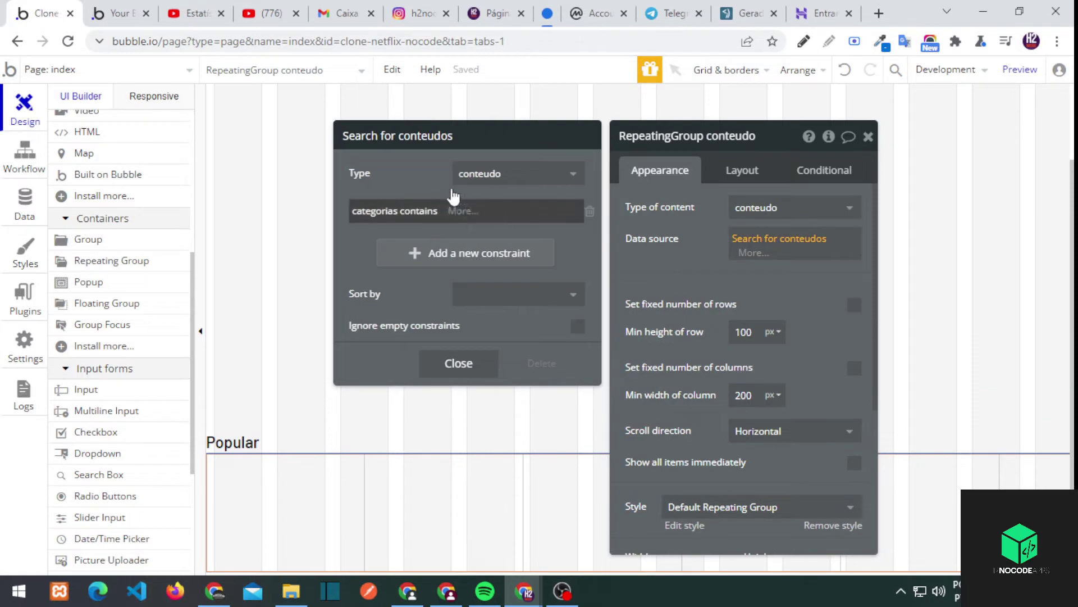
{"action": "left_click", "coordinate": [464, 212]}
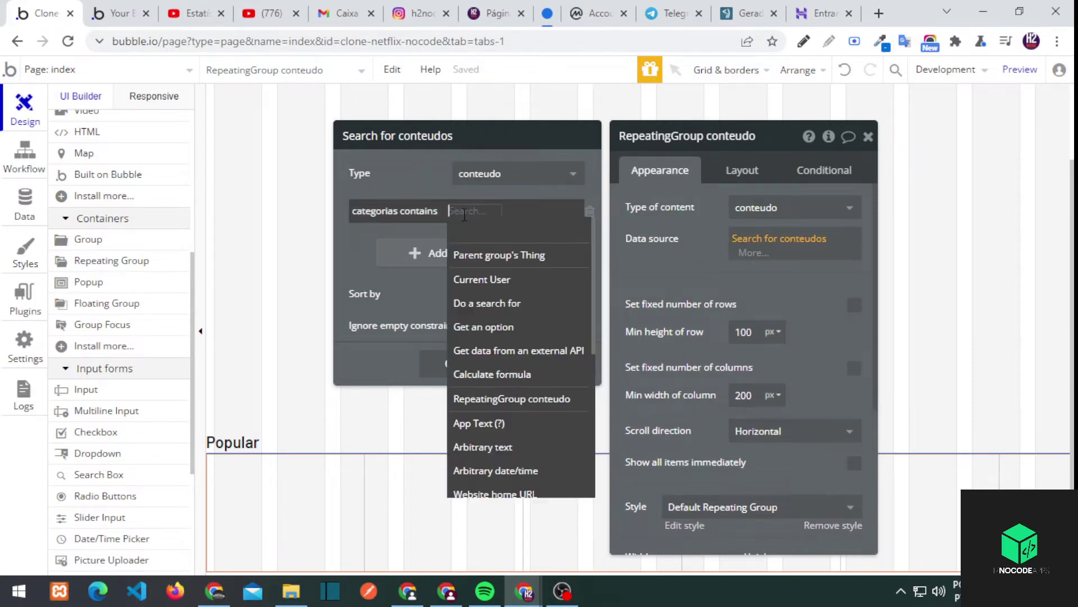
{"action": "type", "text": "Popular"}
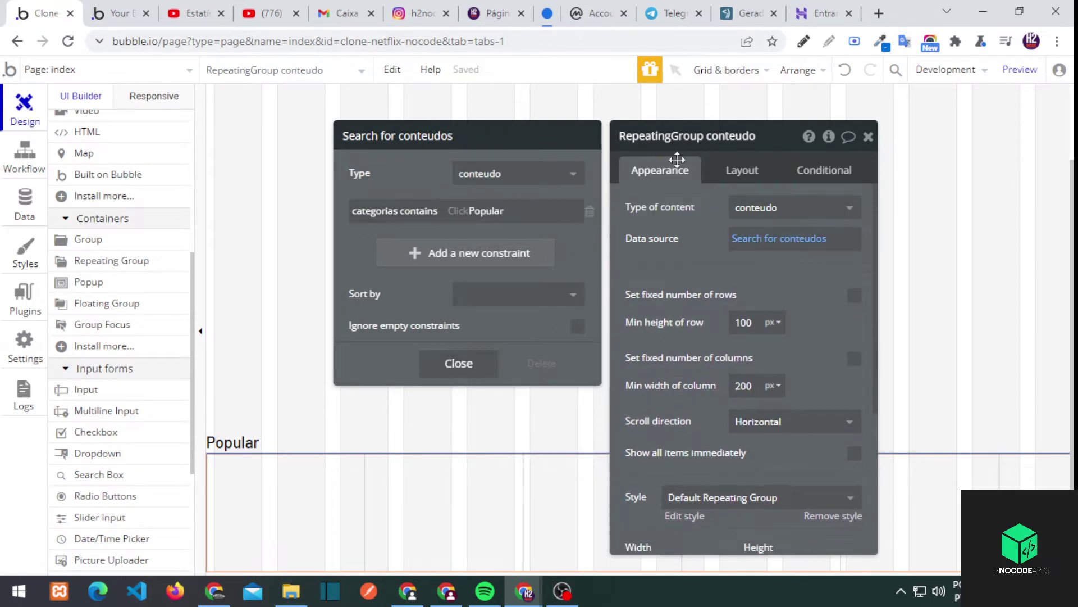
{"action": "left_click", "coordinate": [869, 137]}
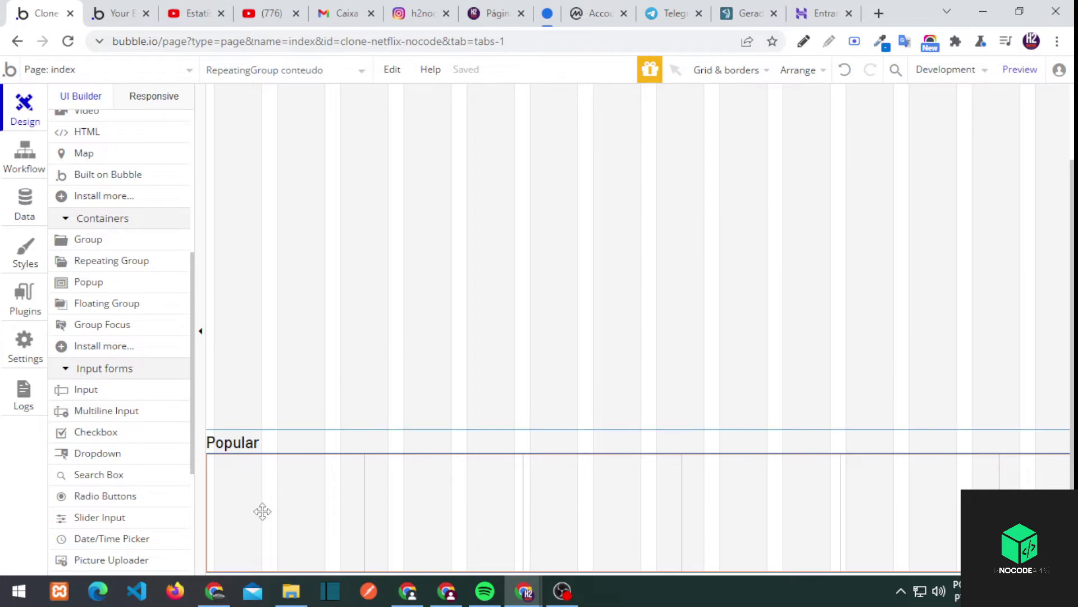
Draw an image in the first Popular cell and set its height to 100 %
{"action": "scroll", "coordinate": [89, 429], "scroll_direction": "down", "scroll_amount": 4}
{"action": "scroll", "coordinate": [121, 250], "scroll_direction": "up", "scroll_amount": 7}
{"action": "left_click", "coordinate": [120, 245]}
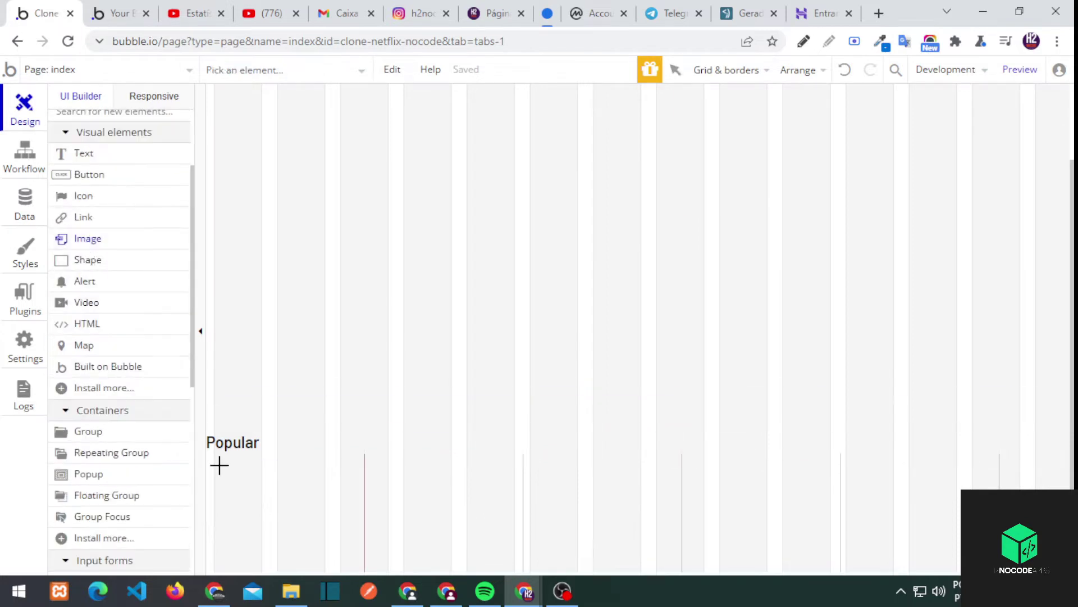
{"action": "left_click_drag", "start_coordinate": [219, 462], "coordinate": [298, 526]}
{"action": "left_click", "coordinate": [743, 172]}
{"action": "left_click", "coordinate": [787, 326]}
{"action": "left_click", "coordinate": [787, 414]}
{"action": "left_click", "coordinate": [659, 440]}
{"action": "left_click", "coordinate": [653, 474]}
{"action": "double_click", "coordinate": [624, 441]}
{"action": "type", "text": "100"}
{"action": "left_click", "coordinate": [594, 136]}
{"action": "left_click", "coordinate": [699, 188]}
Set the image's dynamic source to Current cell's conteudo's imagem em miniatura
{"action": "left_click", "coordinate": [281, 504]}
{"action": "left_click", "coordinate": [711, 227]}
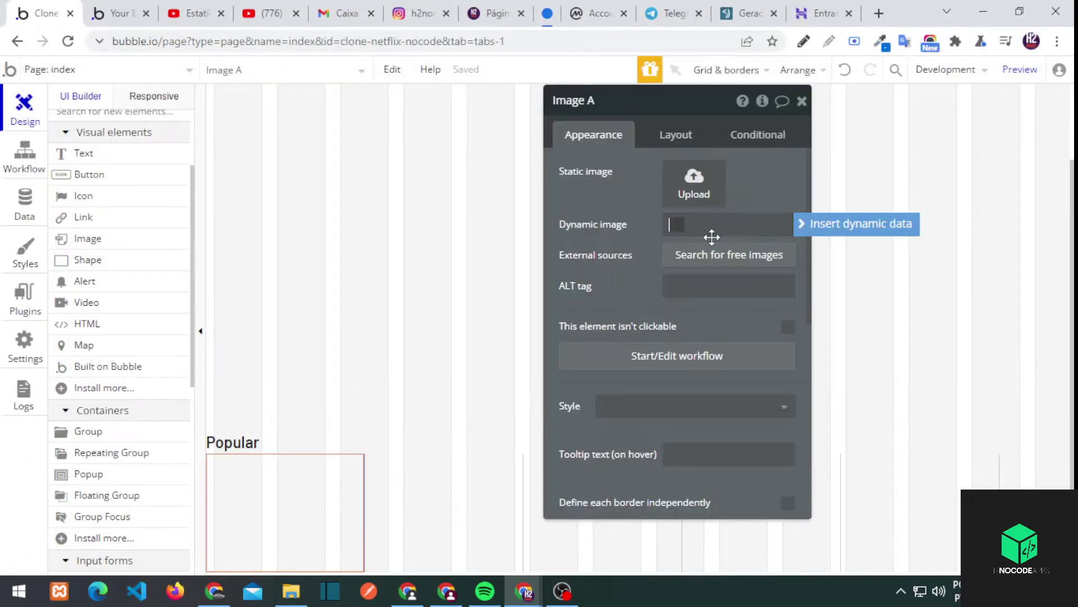
{"action": "left_click", "coordinate": [809, 223]}
{"action": "left_click", "coordinate": [730, 269]}
{"action": "left_click", "coordinate": [731, 328]}
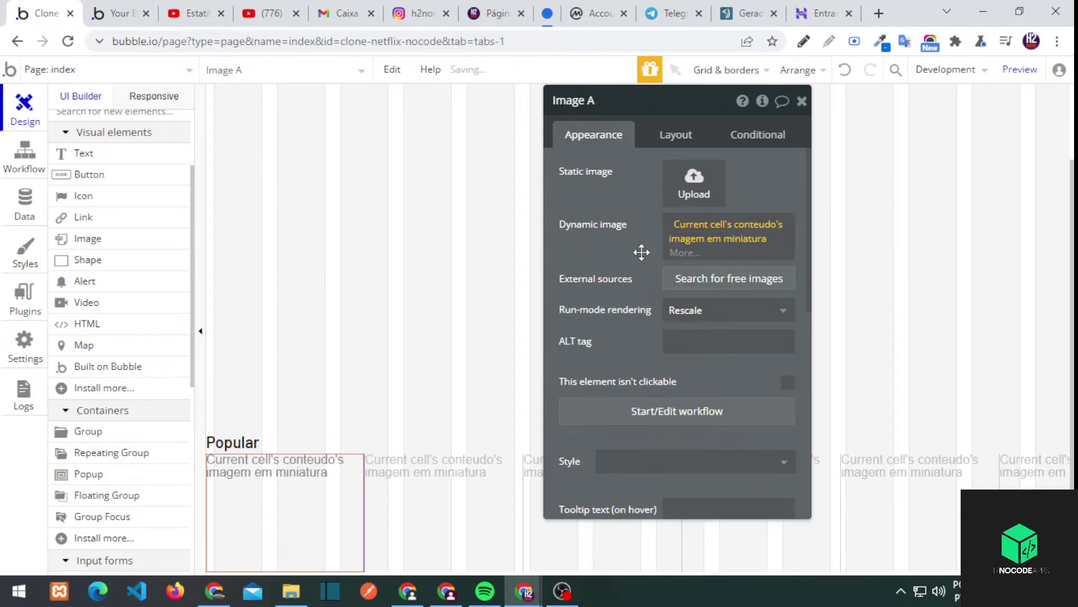
{"action": "left_click", "coordinate": [802, 101]}
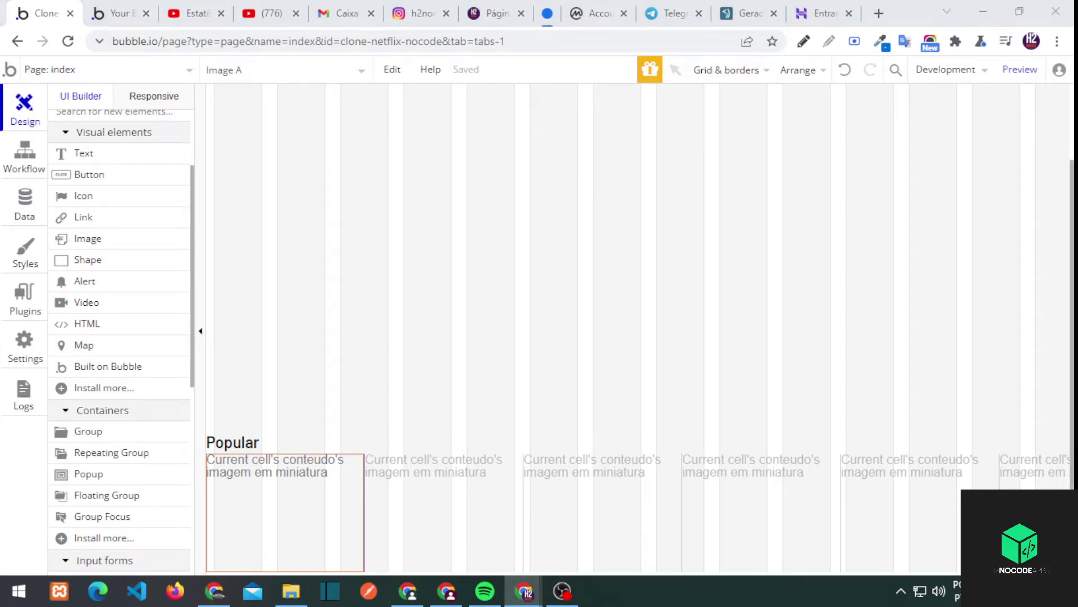
Create the page visualizacao_conteudo cloned from index, correcting the pasted name
{"action": "left_click", "coordinate": [107, 69]}
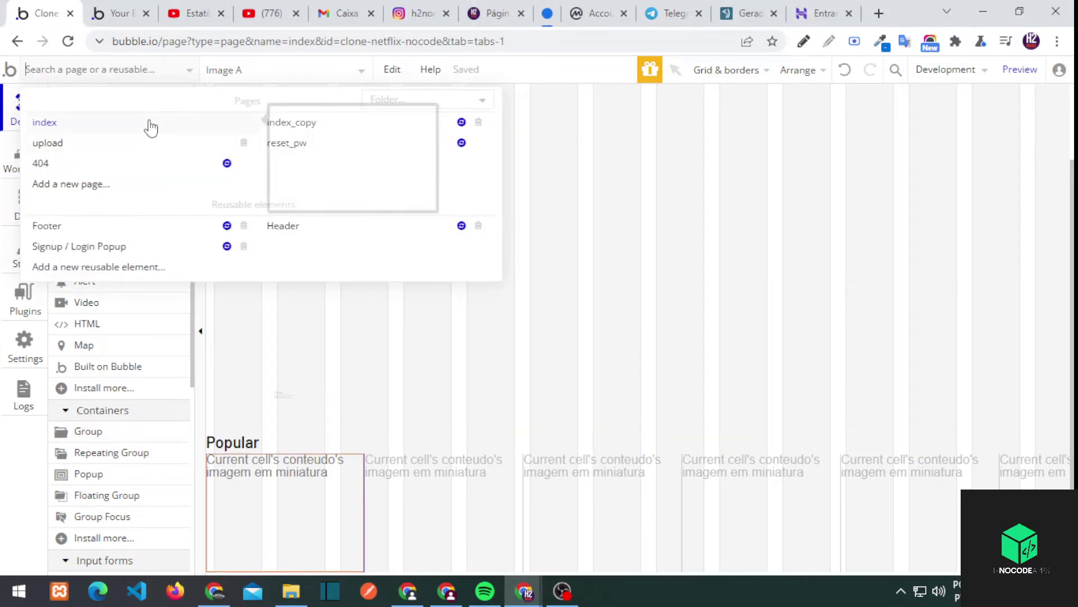
{"action": "left_click", "coordinate": [79, 183]}
{"action": "key", "text": "ctrl+v"}
{"action": "key", "text": "Right"}
{"action": "key", "text": "Right"}
{"action": "key", "text": "Right"}
{"action": "key", "text": "Right"}
{"action": "key", "text": "Delete"}
{"action": "key", "text": "Delete"}
{"action": "type", "text": "ca"}
{"action": "key", "text": "Right"}
{"action": "key", "text": "Right"}
{"action": "key", "text": "Delete"}
{"action": "key", "text": "Delete"}
{"action": "key", "text": "Delete"}
{"action": "key", "text": "Right"}
{"action": "key", "text": "Right"}
{"action": "key", "text": "Right"}
{"action": "key", "text": "Right"}
{"action": "key", "text": "Right"}
{"action": "key", "text": "Delete"}
{"action": "type", "text": "u"}
{"action": "left_click", "coordinate": [617, 210]}
{"action": "left_click", "coordinate": [568, 260]}
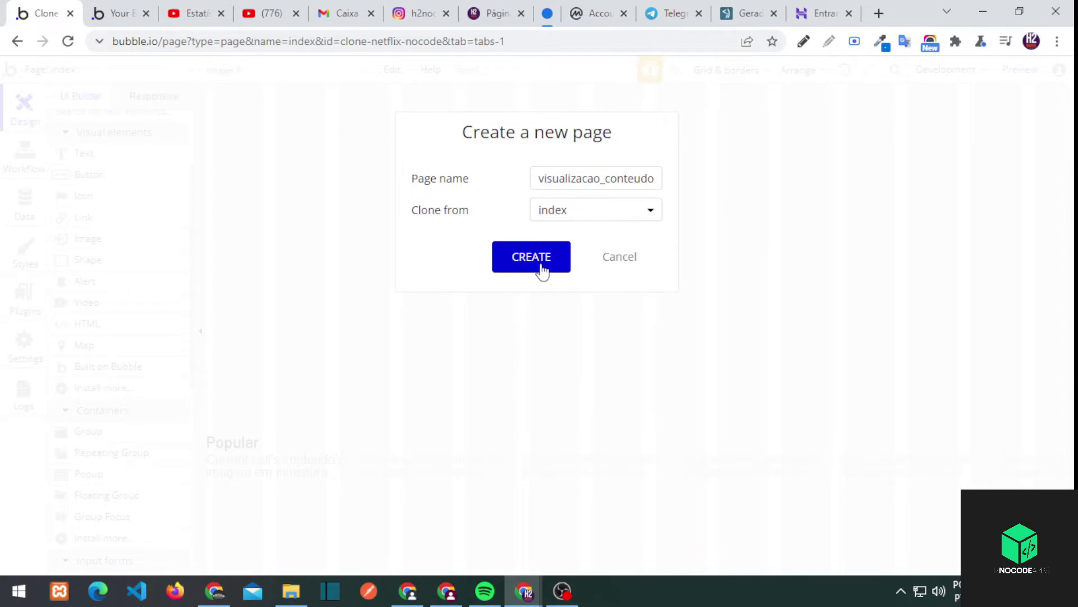
{"action": "left_click", "coordinate": [541, 268]}
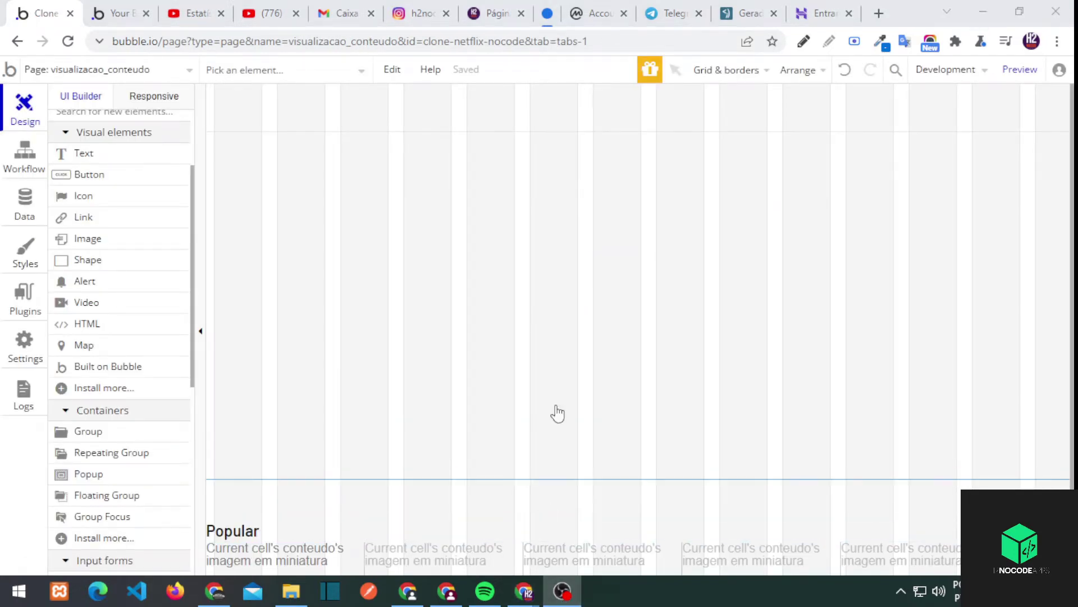
Check the header group on the new page, then switch back to index
{"action": "left_click", "coordinate": [561, 593]}
{"action": "left_click", "coordinate": [560, 593]}
{"action": "scroll", "coordinate": [367, 498], "scroll_direction": "down", "scroll_amount": 2}
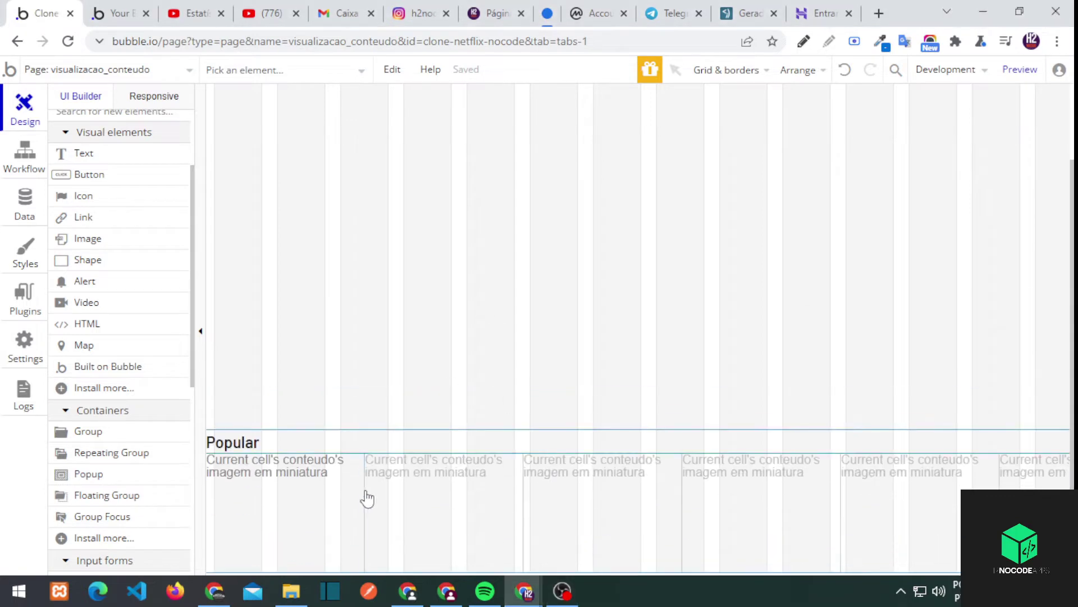
{"action": "scroll", "coordinate": [518, 499], "scroll_direction": "up", "scroll_amount": 1}
{"action": "left_click", "coordinate": [402, 354]}
{"action": "scroll", "coordinate": [418, 123], "scroll_direction": "up", "scroll_amount": 2}
{"action": "left_click", "coordinate": [87, 69]}
{"action": "left_click", "coordinate": [83, 121]}
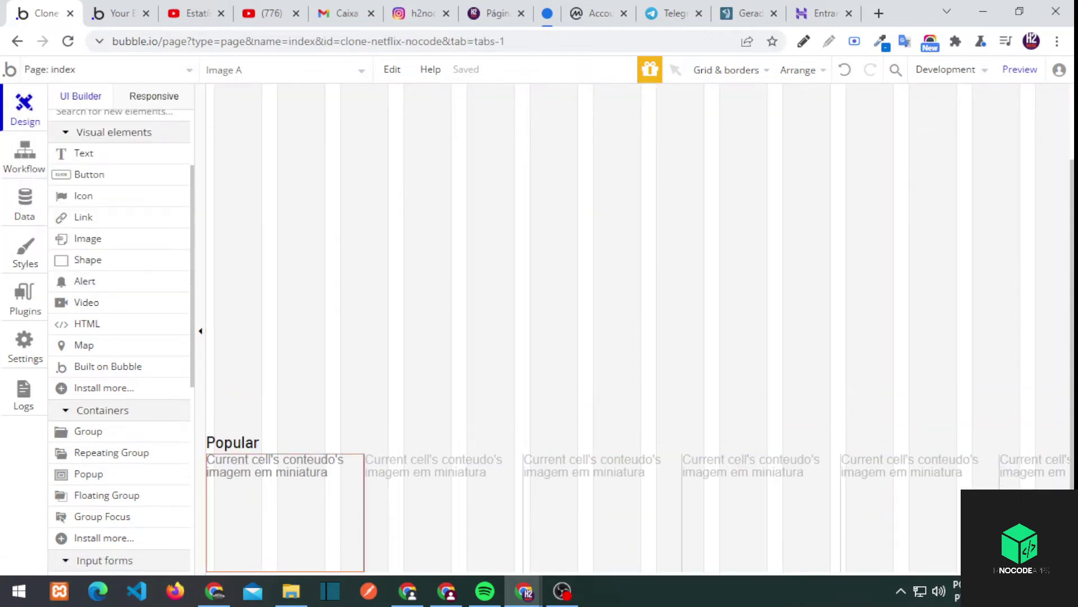
Give Image A a Go to page visualizacao_conteudo workflow sending Current cell's conteudo
{"action": "double_click", "coordinate": [313, 508]}
{"action": "left_click", "coordinate": [713, 397]}
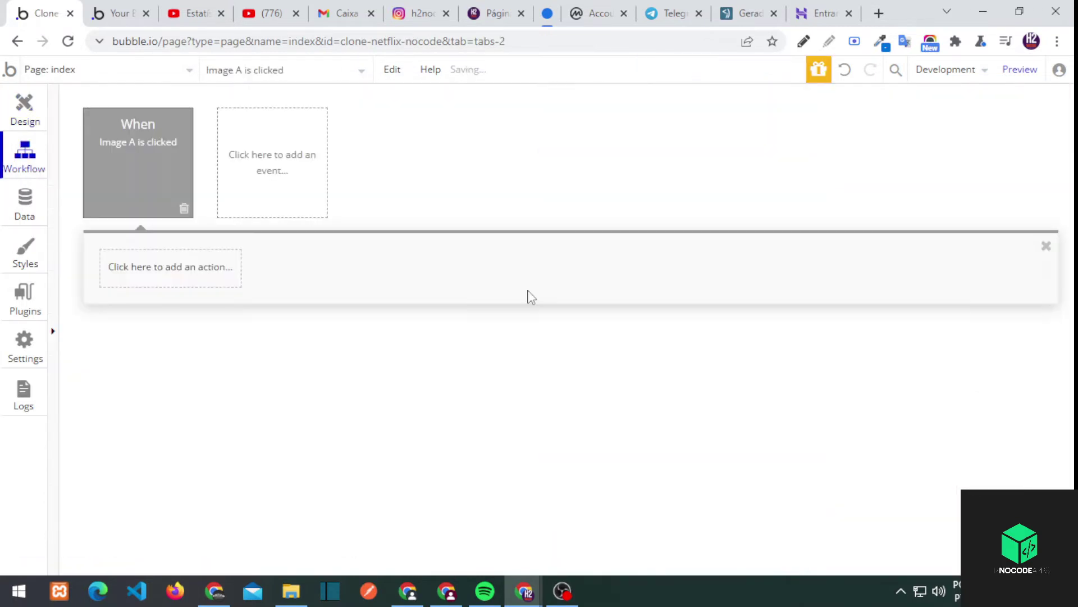
{"action": "left_click", "coordinate": [180, 275]}
{"action": "mouse_move", "coordinate": [157, 354]}
{"action": "left_click", "coordinate": [248, 339]}
{"action": "left_click", "coordinate": [702, 139]}
{"action": "left_click", "coordinate": [686, 221]}
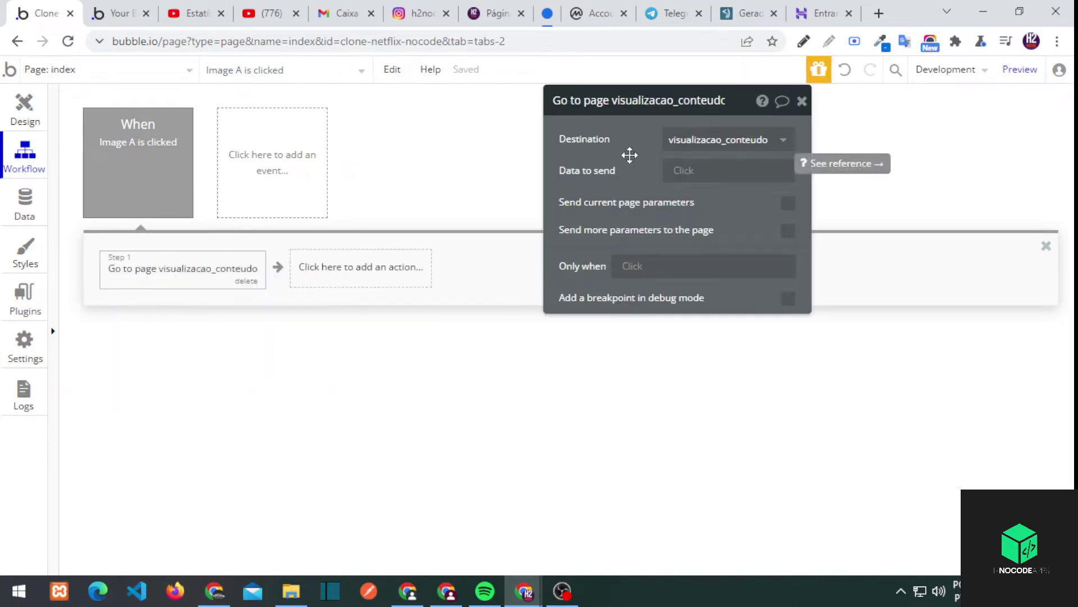
{"action": "left_click", "coordinate": [685, 170]}
{"action": "left_click", "coordinate": [753, 211]}
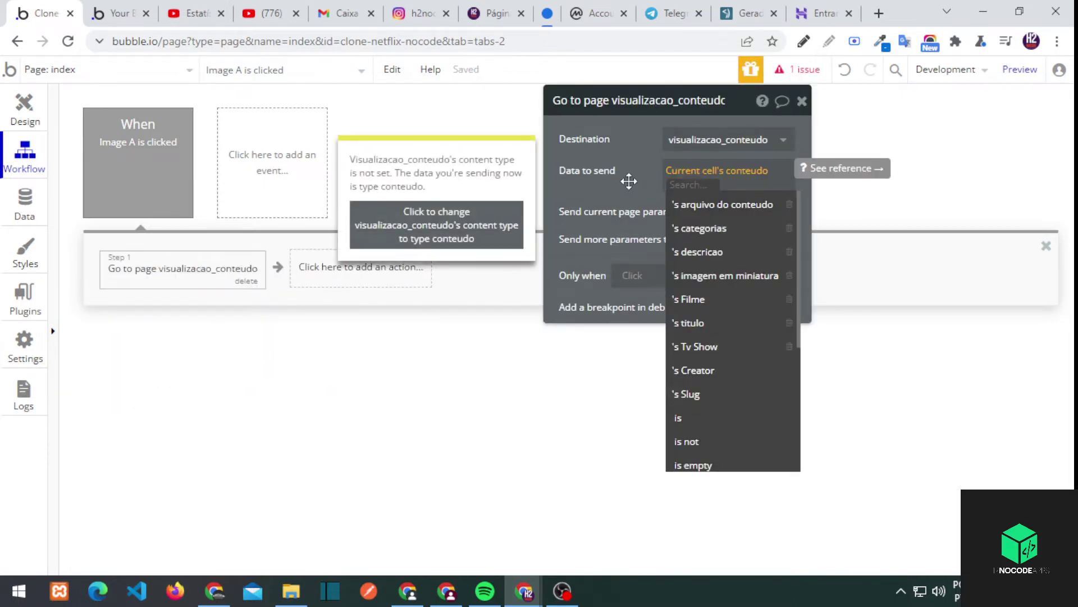
{"action": "left_click", "coordinate": [596, 181]}
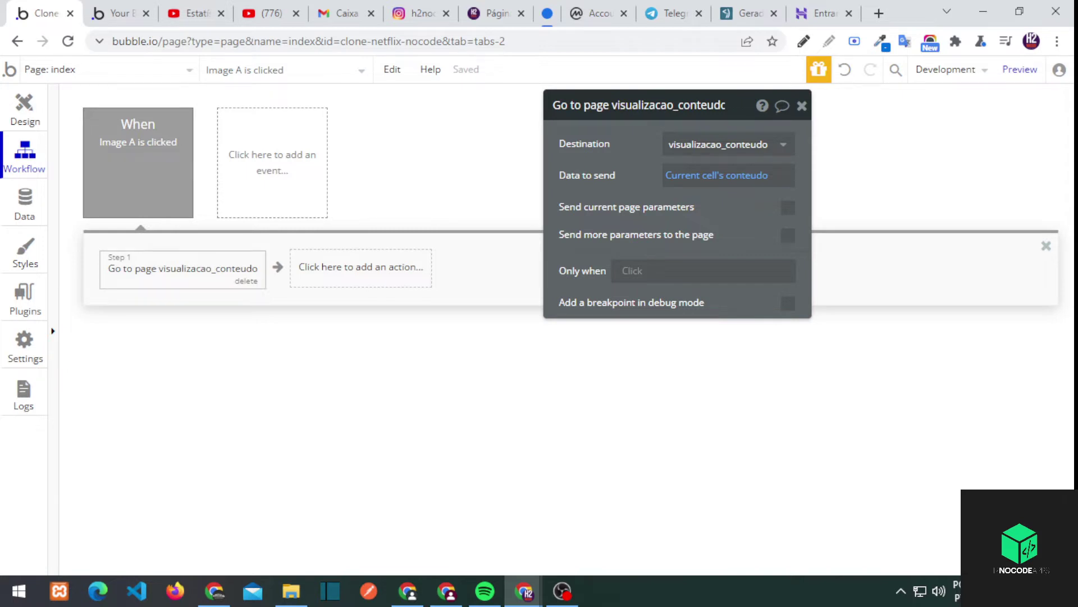
{"action": "left_click", "coordinate": [69, 70]}
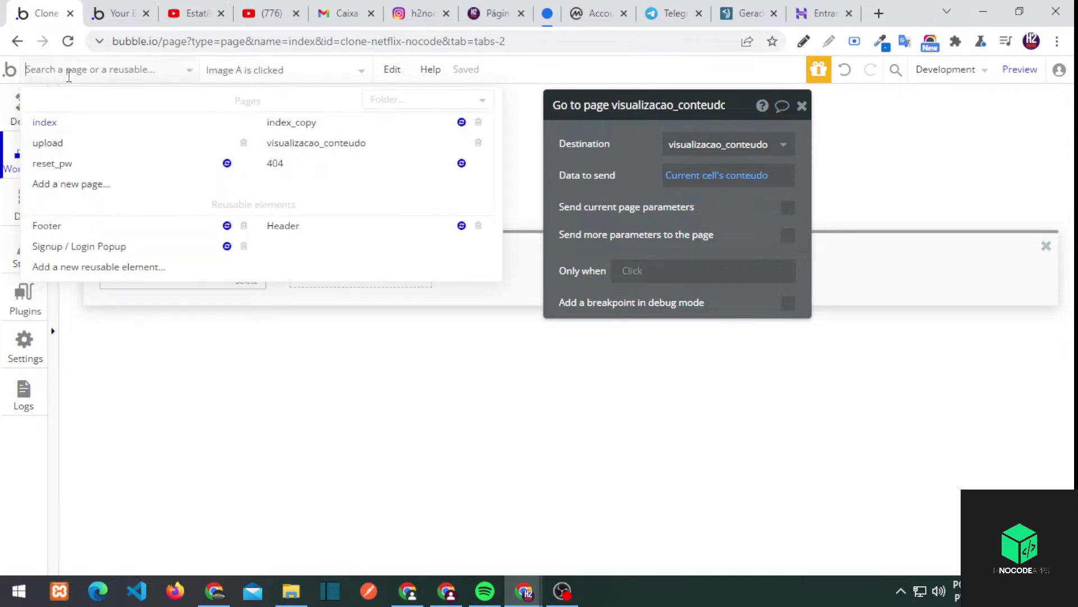
Open the visualizacao_conteudo page and look over its page settings
{"action": "left_click", "coordinate": [297, 143]}
{"action": "left_click", "coordinate": [362, 542]}
{"action": "left_click", "coordinate": [238, 405]}
{"action": "left_click", "coordinate": [201, 331]}
{"action": "left_click", "coordinate": [178, 334]}
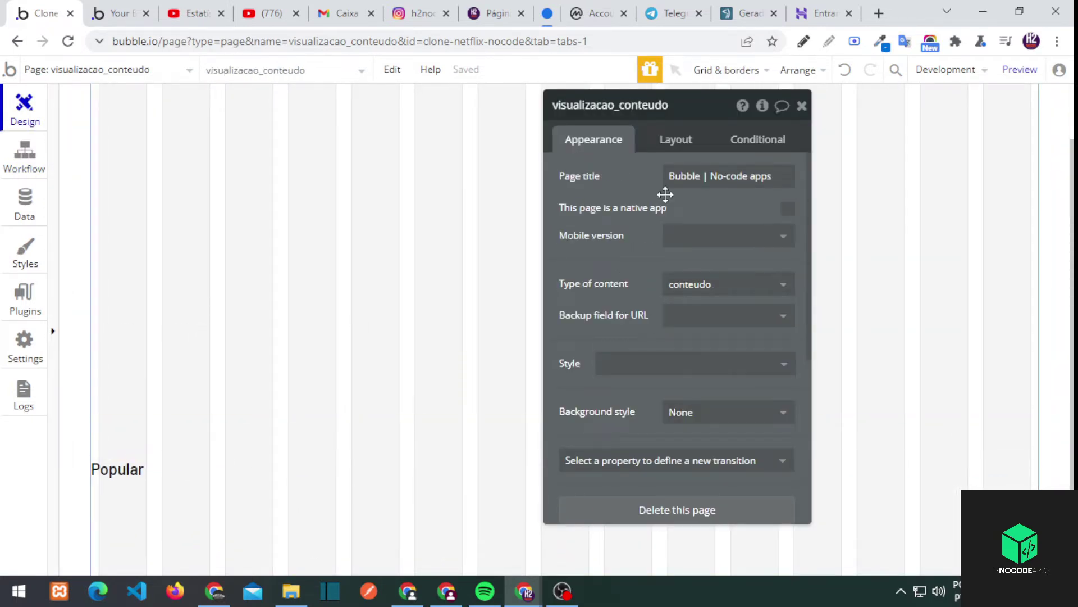
{"action": "left_click", "coordinate": [53, 330]}
{"action": "left_click", "coordinate": [802, 106]}
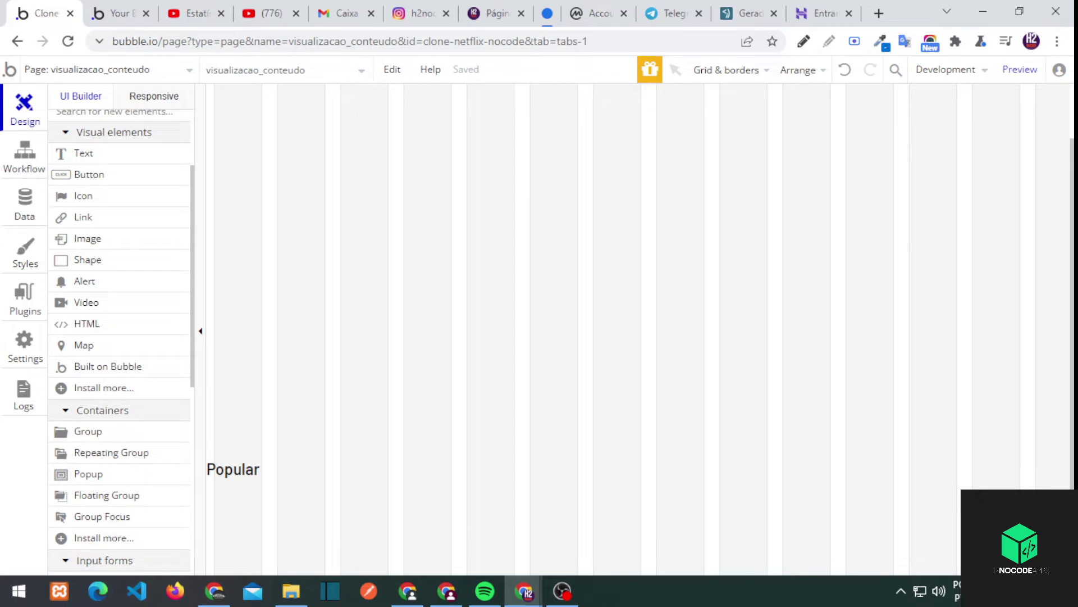
Set Group_header's type to conteudo with data source Current Page conteudo
{"action": "left_click", "coordinate": [320, 450]}
{"action": "double_click", "coordinate": [359, 301]}
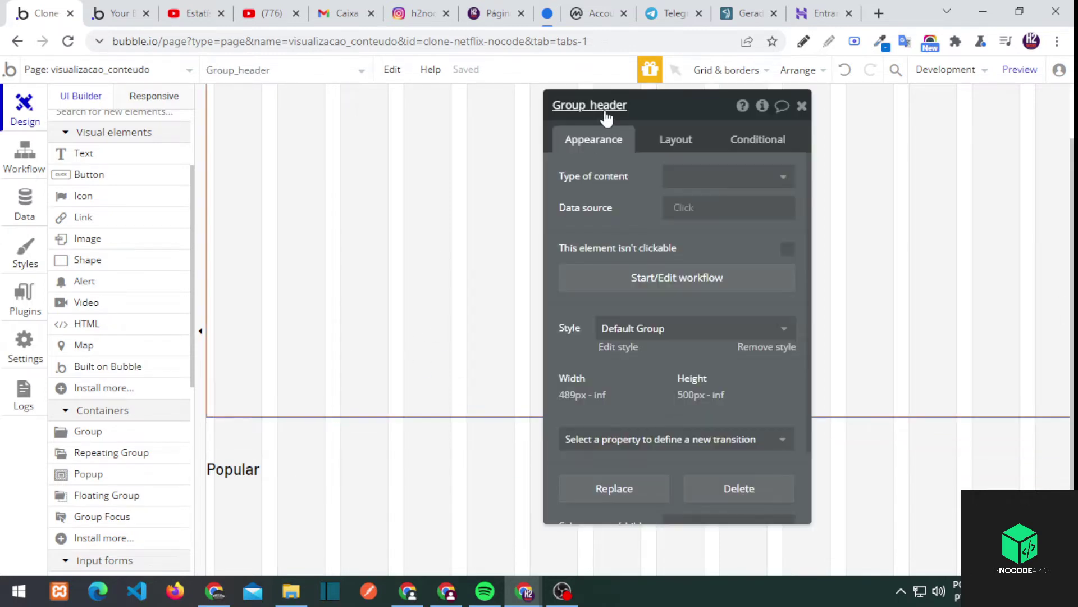
{"action": "left_click_drag", "start_coordinate": [633, 180], "coordinate": [619, 180]}
{"action": "left_click", "coordinate": [665, 178]}
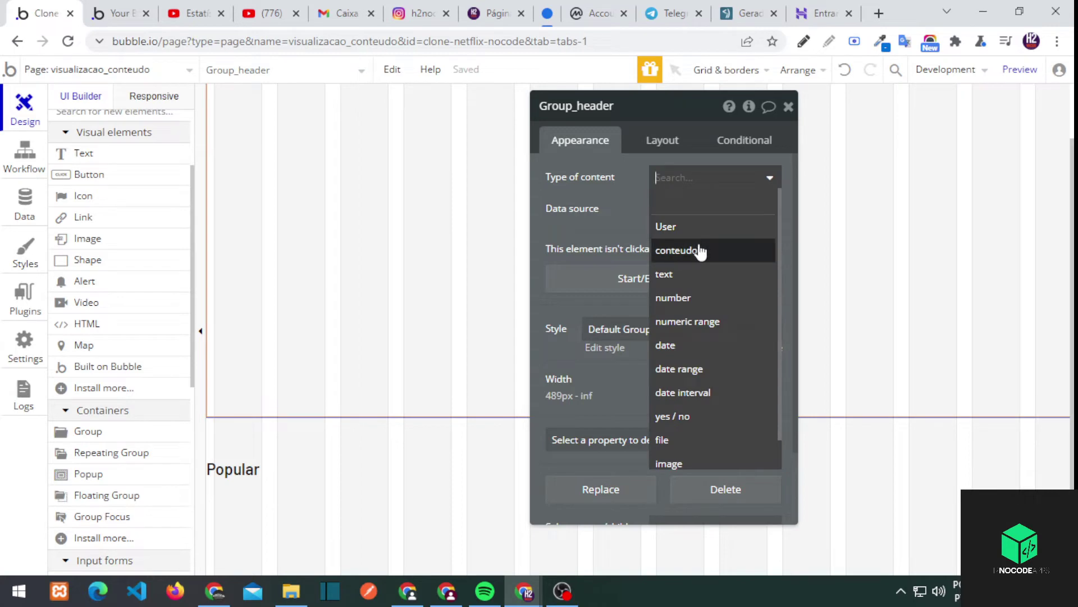
{"action": "left_click", "coordinate": [700, 252]}
{"action": "left_click", "coordinate": [698, 252]}
{"action": "left_click", "coordinate": [705, 207]}
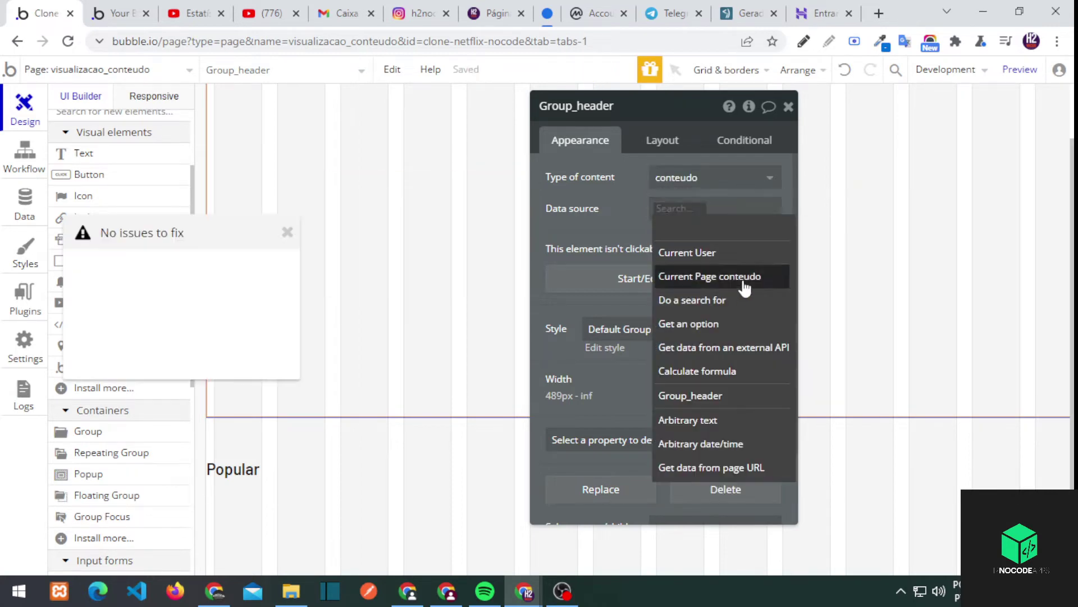
{"action": "left_click", "coordinate": [741, 277]}
{"action": "left_click", "coordinate": [607, 232]}
{"action": "left_click", "coordinate": [287, 232]}
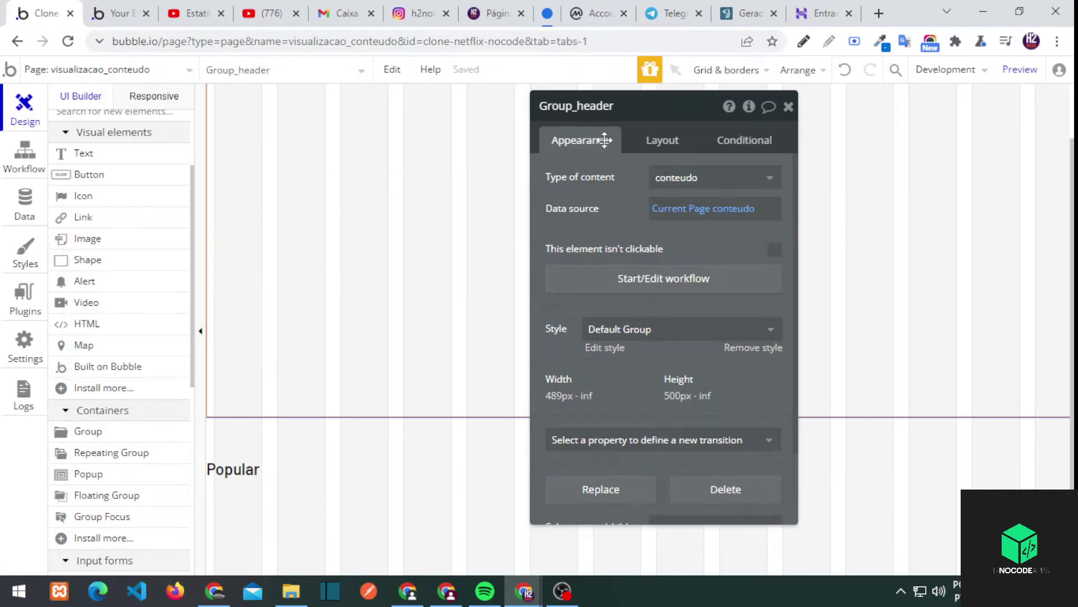
{"action": "key", "text": "Escape"}
Remove Group_header's style and make Current Page conteudo's imagem em miniatura its background image
{"action": "double_click", "coordinate": [301, 116]}
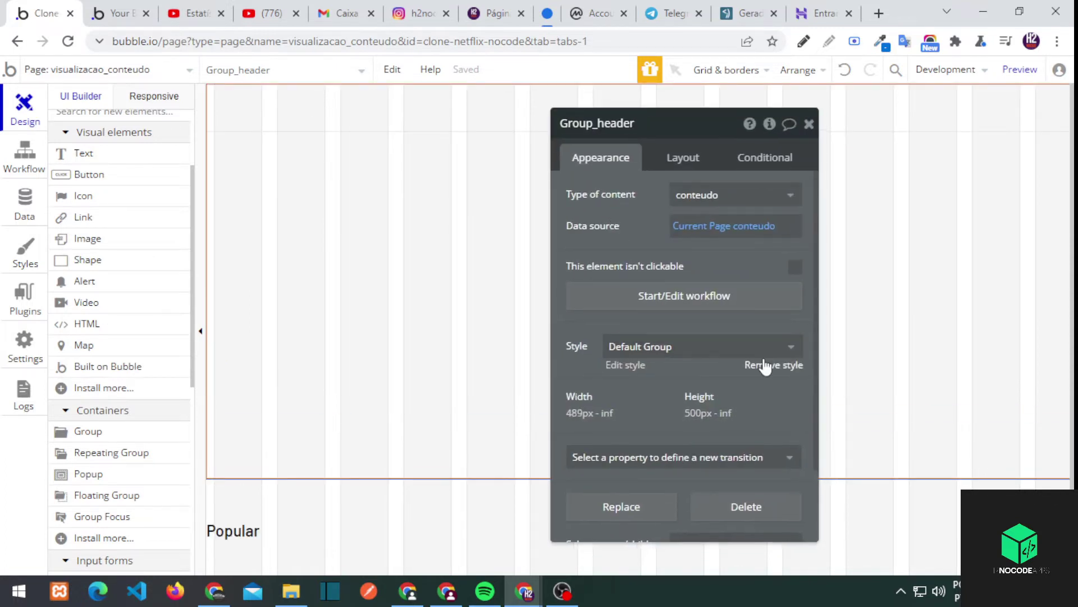
{"action": "left_click", "coordinate": [765, 367]}
{"action": "left_click", "coordinate": [692, 394]}
{"action": "left_click", "coordinate": [703, 492]}
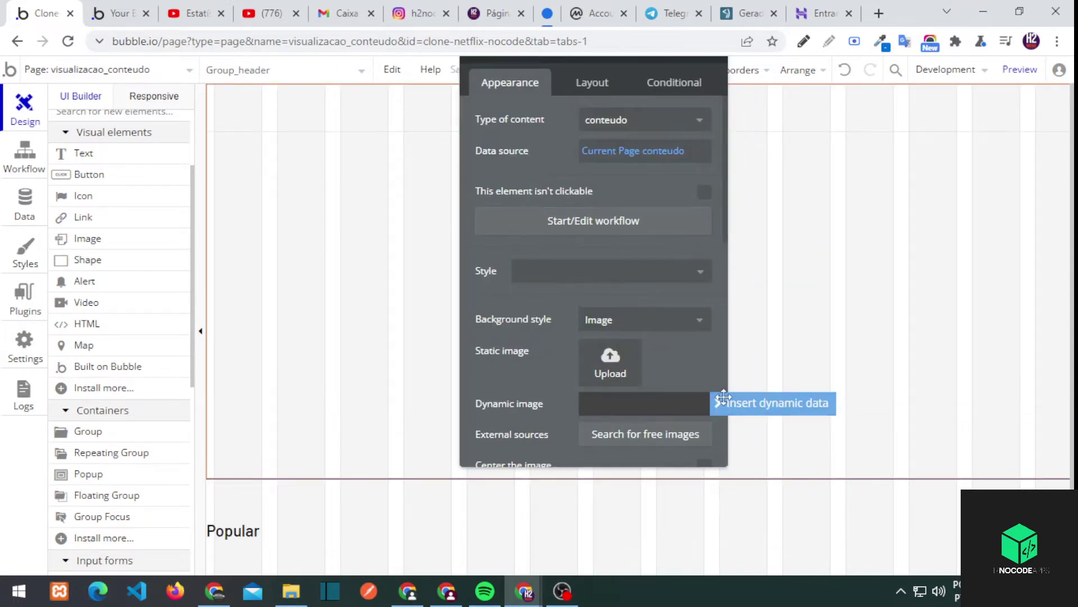
{"action": "left_click", "coordinate": [722, 403]}
{"action": "left_click", "coordinate": [685, 468]}
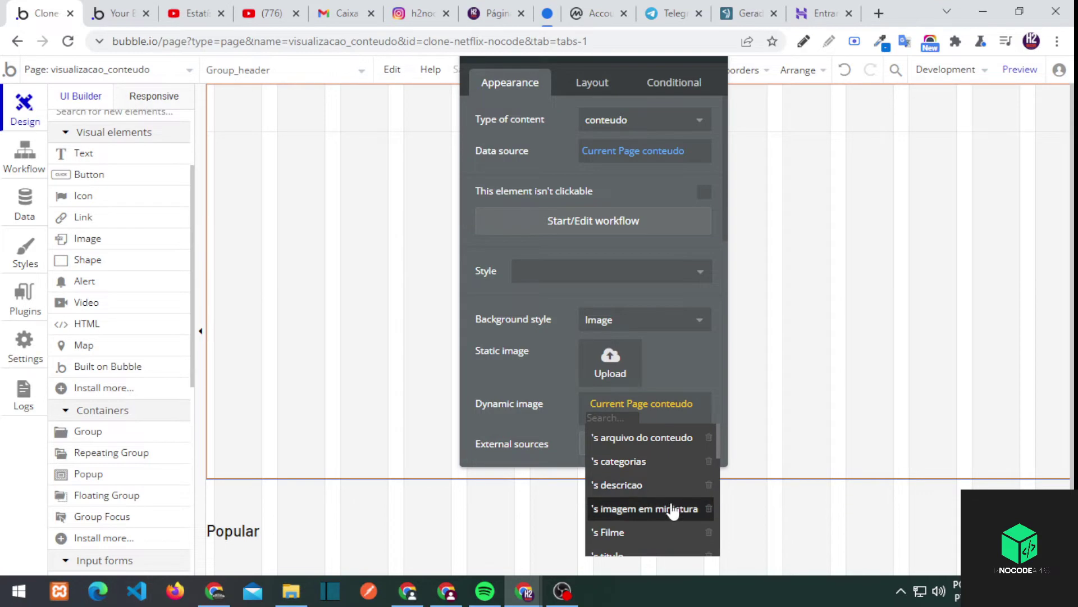
{"action": "left_click", "coordinate": [669, 507]}
{"action": "key", "text": "Escape"}
{"action": "key", "text": "ctrl+Tab"}
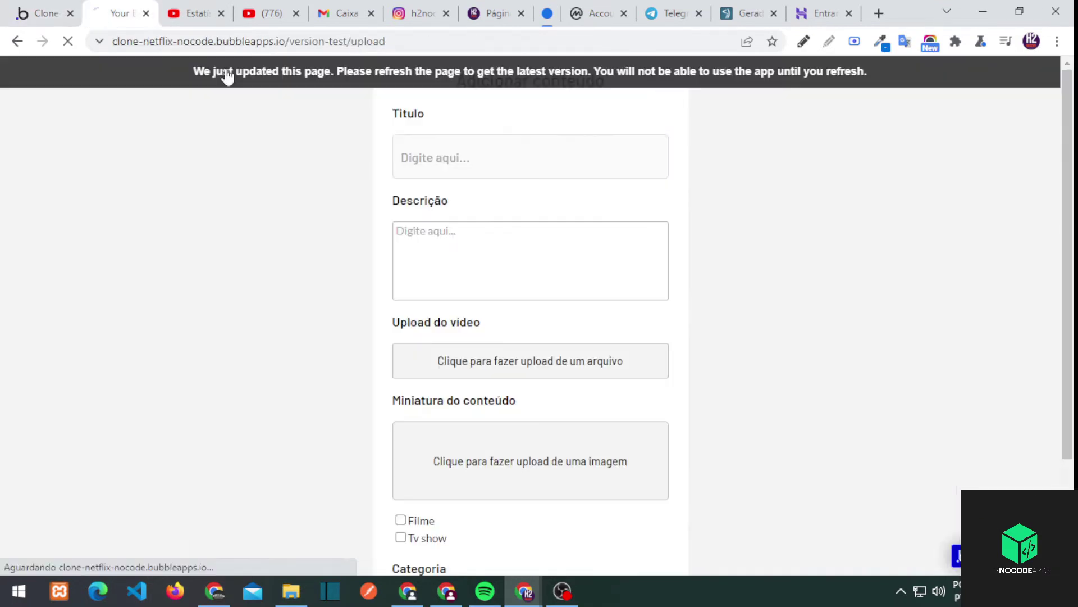
Paste the Venom Tempo de Carnificina title into Titulo and start the Descrição text
{"action": "key", "text": "alt+Tab"}
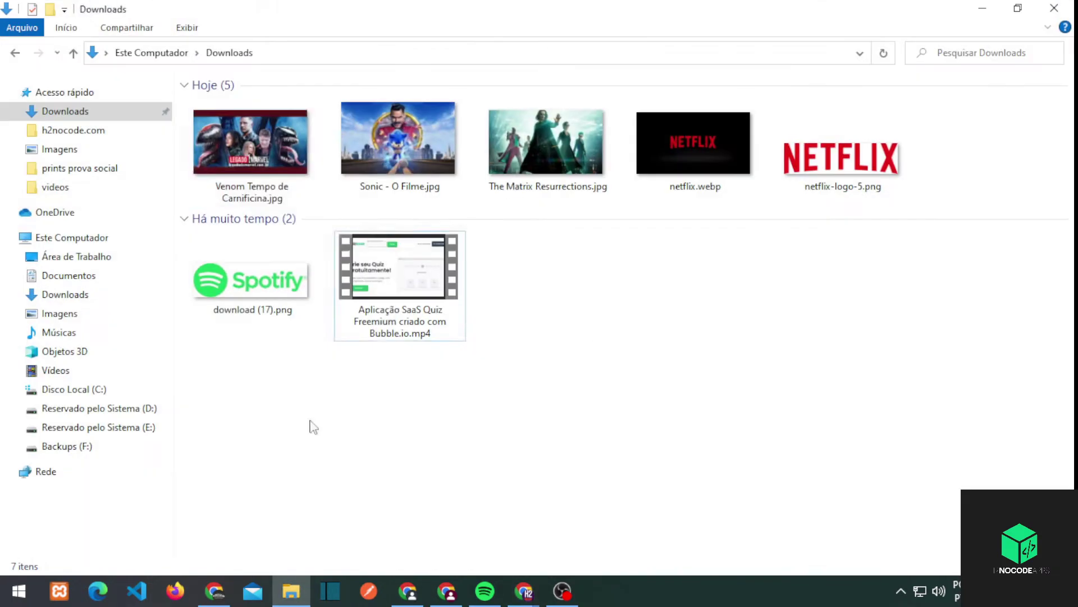
{"action": "left_click", "coordinate": [260, 264]}
{"action": "key", "text": "alt+Tab"}
{"action": "left_click", "coordinate": [567, 152]}
{"action": "type", "text": "Venom Tempo de Carnificina"}
{"action": "left_click", "coordinate": [468, 262]}
{"action": "type", "text": "Descrição do fil"}
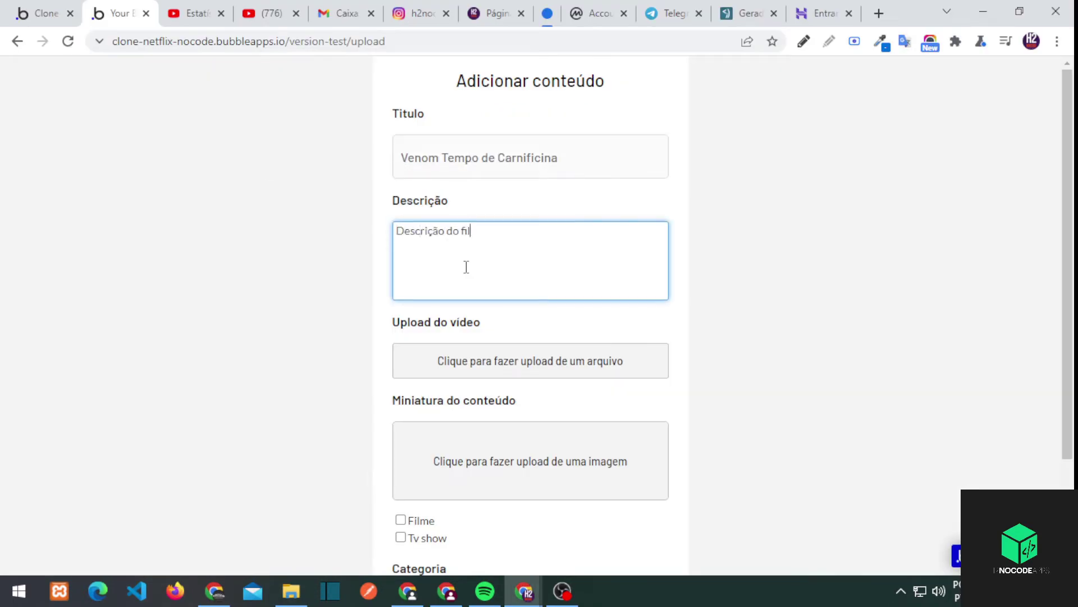
{"action": "type", "text": "me"}
{"action": "type", "text": "Venom Tempo de Carnificina"}
Attempt an upload, dismiss the file-too-large alert and check the video file's size
{"action": "double_click", "coordinate": [426, 249]}
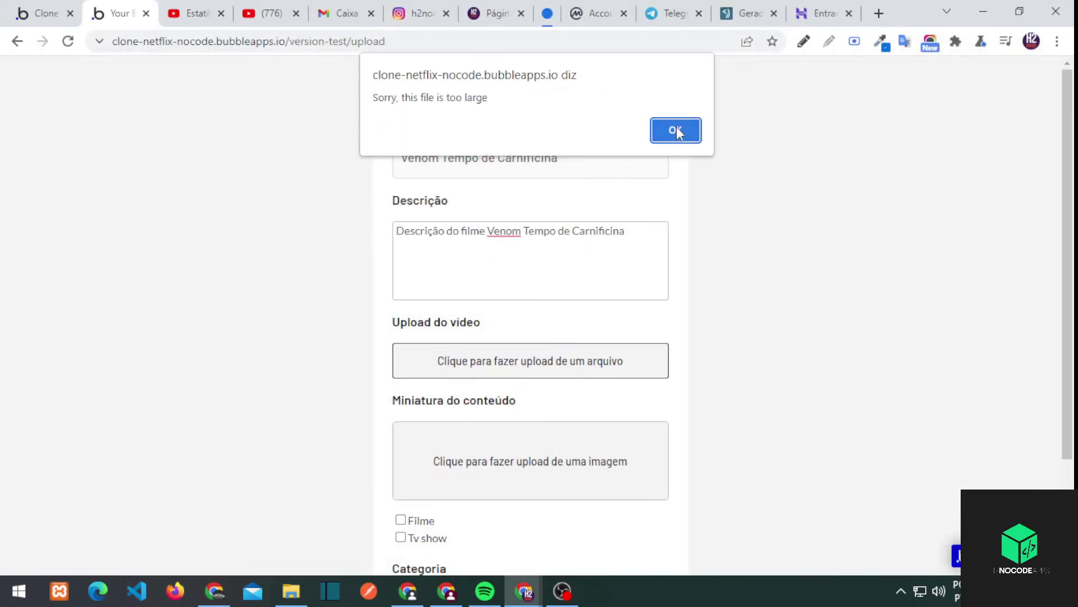
{"action": "left_click", "coordinate": [676, 130]}
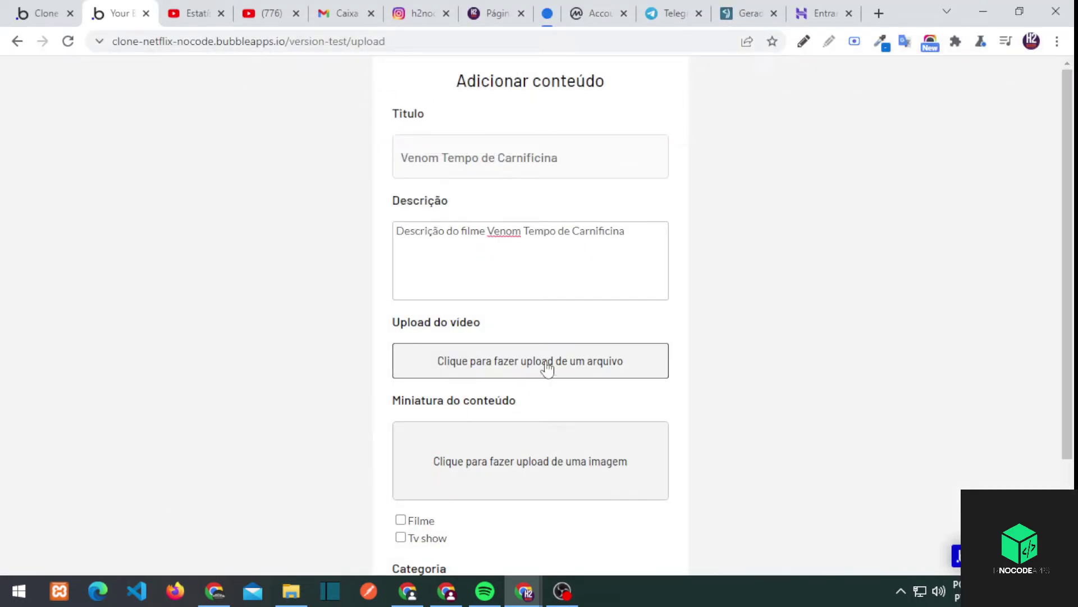
{"action": "left_click", "coordinate": [289, 591]}
{"action": "left_click", "coordinate": [436, 292]}
{"action": "left_click", "coordinate": [211, 591]}
{"action": "left_click", "coordinate": [39, 13]}
Raise the upload page's video uploader maximum file size to 60
{"action": "key", "text": "alt+Left"}
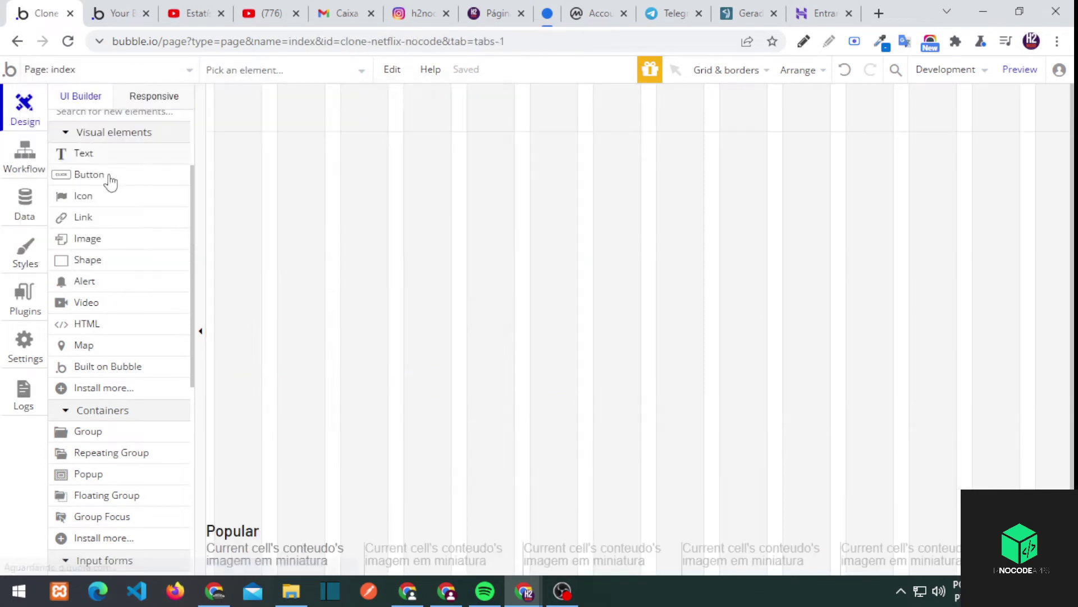
{"action": "key", "text": "alt+Left"}
{"action": "scroll", "coordinate": [621, 337], "scroll_direction": "down", "scroll_amount": 2}
{"action": "double_click", "coordinate": [621, 308]}
{"action": "left_click", "coordinate": [587, 406]}
{"action": "type", "text": "60"}
{"action": "left_click", "coordinate": [717, 106]}
{"action": "key", "text": "ctrl+Tab"}
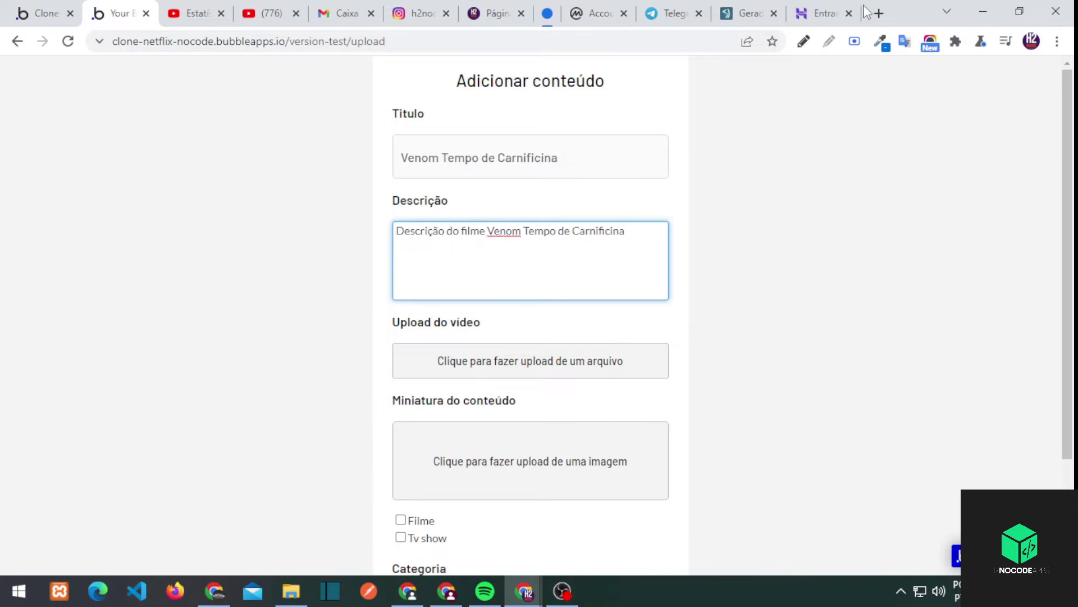
Copy a Lorem Ipsum paragraph from lipsum.com into the Descrição box
{"action": "left_click", "coordinate": [879, 13]}
{"action": "type", "text": "lorem ipsum"}
{"action": "key", "text": "Return"}
{"action": "left_click", "coordinate": [284, 235]}
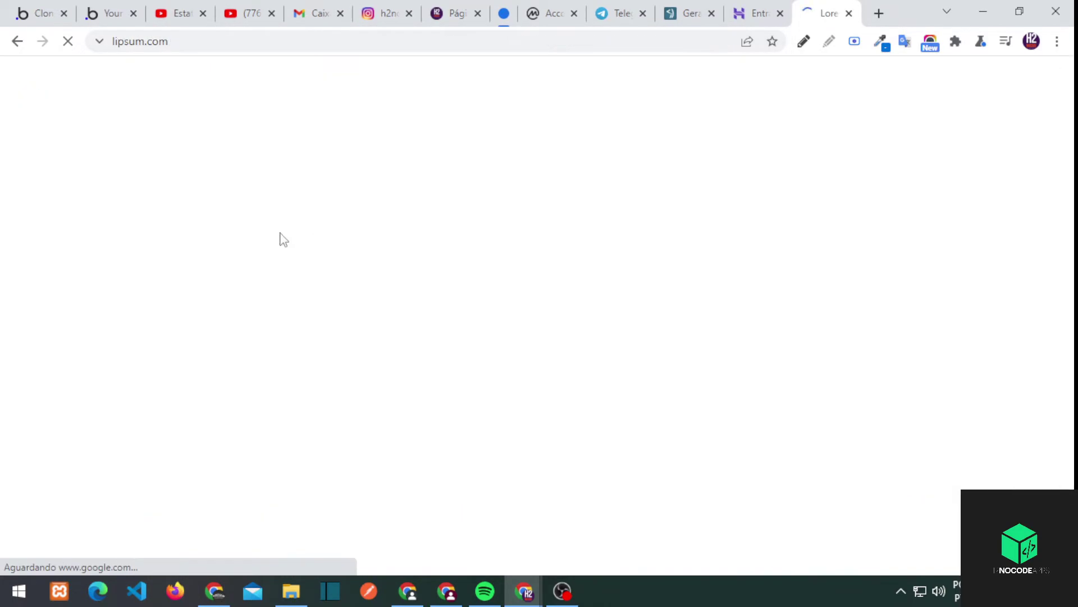
{"action": "left_click_drag", "start_coordinate": [174, 376], "coordinate": [520, 509]}
{"action": "key", "text": "ctrl+c"}
{"action": "left_click", "coordinate": [109, 13]}
{"action": "left_click", "coordinate": [472, 247]}
{"action": "key", "text": "ctrl+v"}
Choose the Bingo video file and set Categoria to Terror
{"action": "scroll", "coordinate": [477, 248], "scroll_direction": "down", "scroll_amount": 2}
{"action": "left_click", "coordinate": [477, 234]}
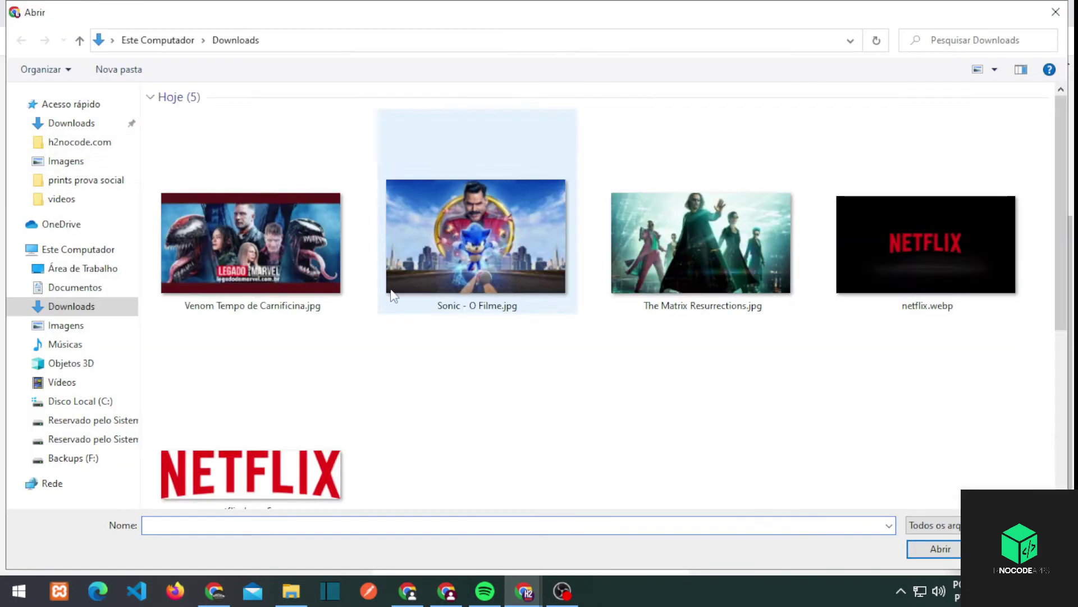
{"action": "scroll", "coordinate": [391, 296], "scroll_direction": "down", "scroll_amount": 3}
{"action": "double_click", "coordinate": [494, 422]}
{"action": "left_click", "coordinate": [461, 472]}
{"action": "left_click", "coordinate": [427, 526]}
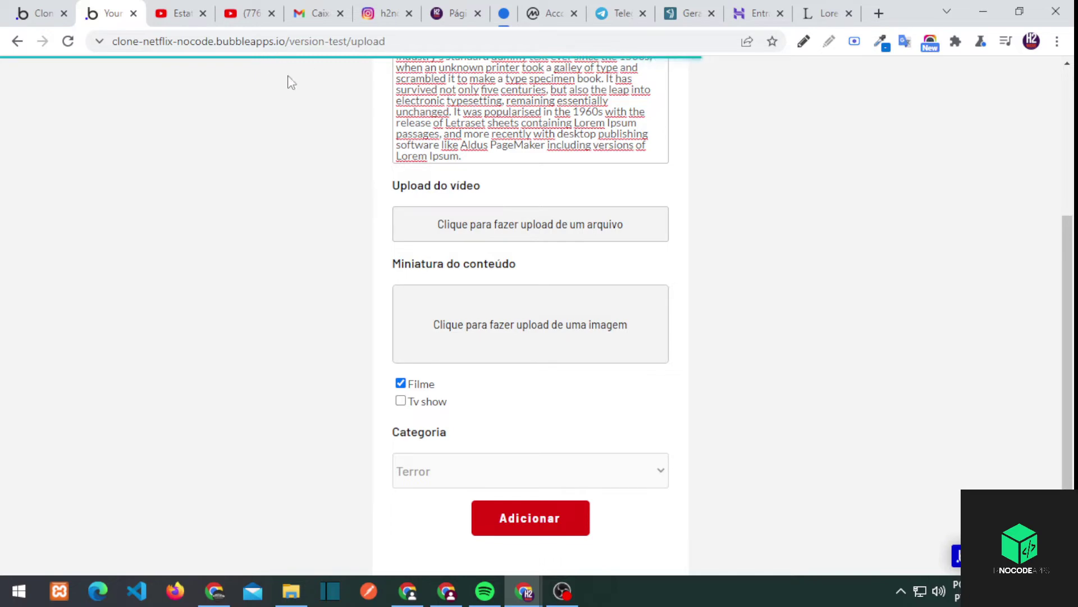
Set the app's progress bar colour to red (#DF0712) in Settings > General
{"action": "left_click", "coordinate": [42, 13]}
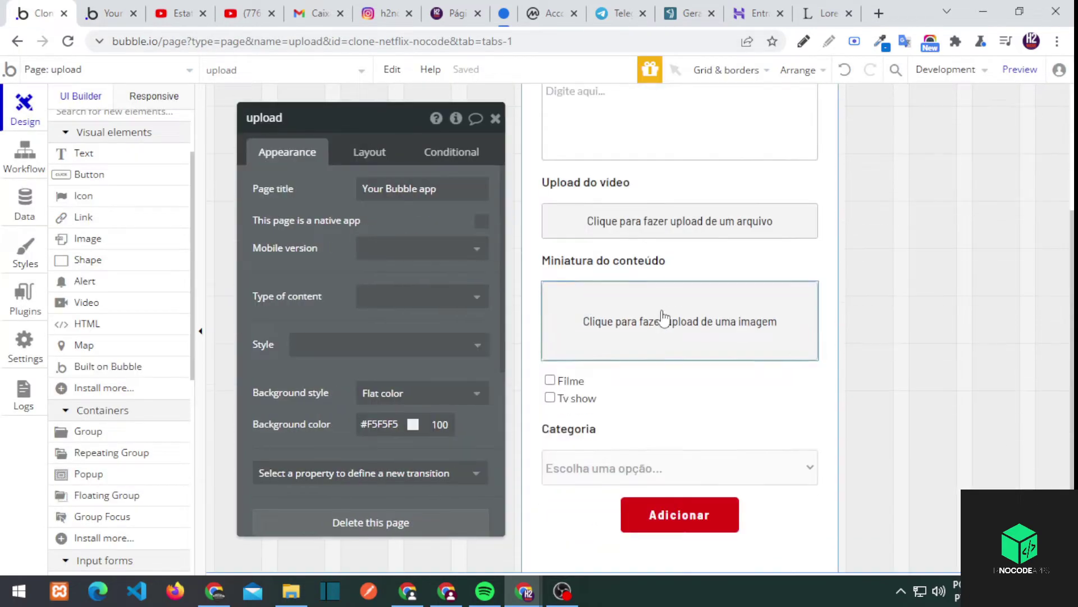
{"action": "left_click", "coordinate": [680, 220]}
{"action": "left_click", "coordinate": [672, 523]}
{"action": "left_click", "coordinate": [25, 348]}
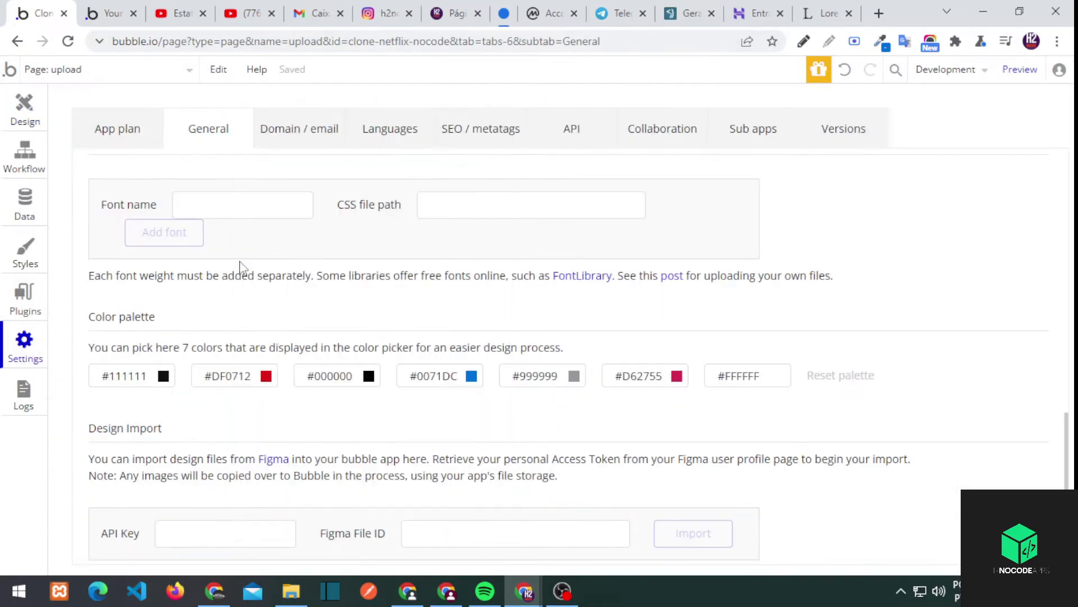
{"action": "left_click", "coordinate": [117, 128]}
{"action": "scroll", "coordinate": [915, 409], "scroll_direction": "up", "scroll_amount": 5}
{"action": "scroll", "coordinate": [133, 281], "scroll_direction": "down", "scroll_amount": 5}
{"action": "left_click", "coordinate": [24, 300]}
{"action": "left_click", "coordinate": [24, 348]}
{"action": "left_click", "coordinate": [975, 296]}
{"action": "left_click", "coordinate": [1014, 437]}
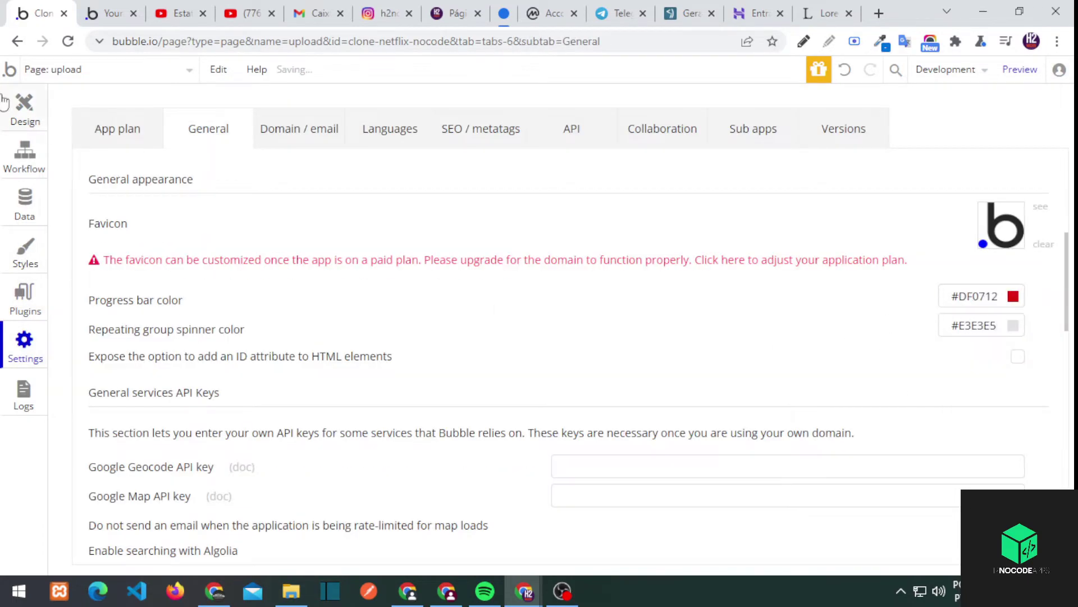
Add a conditional on the Adicionar button for when FileUploader video is loading, changing its text
{"action": "left_click", "coordinate": [24, 106]}
{"action": "left_click", "coordinate": [445, 156]}
{"action": "left_click", "coordinate": [312, 269]}
{"action": "type", "text": "video"}
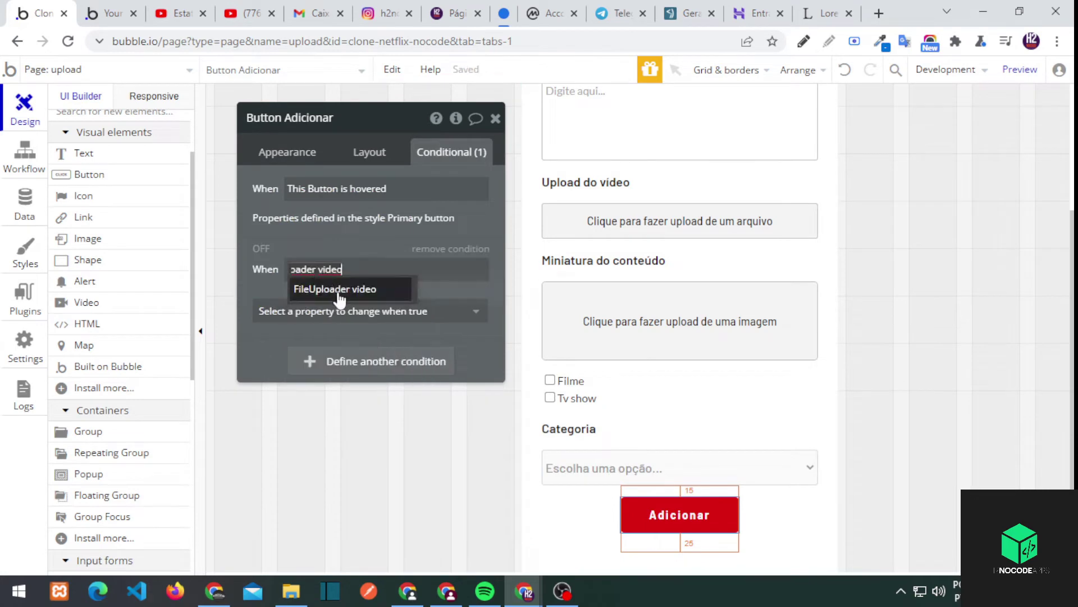
{"action": "left_click", "coordinate": [314, 289]}
{"action": "left_click", "coordinate": [433, 319]}
{"action": "left_click", "coordinate": [393, 311]}
{"action": "left_click", "coordinate": [330, 381]}
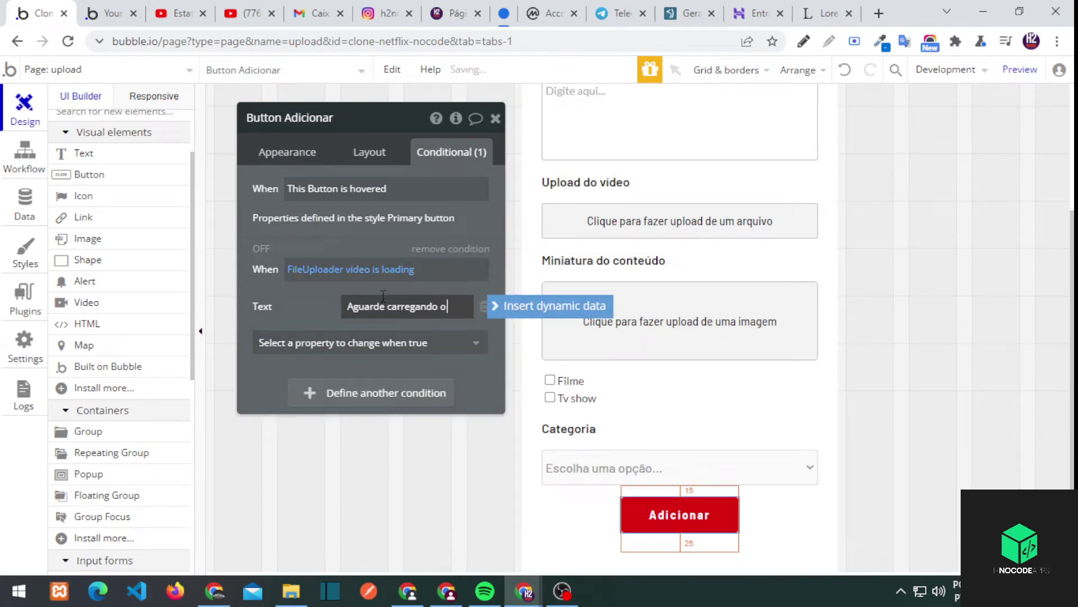
Set the waiting text 'Aguarde carregando o video....' and make the button unclickable while loading
{"action": "left_click", "coordinate": [320, 308]}
{"action": "triple_click", "coordinate": [392, 303]}
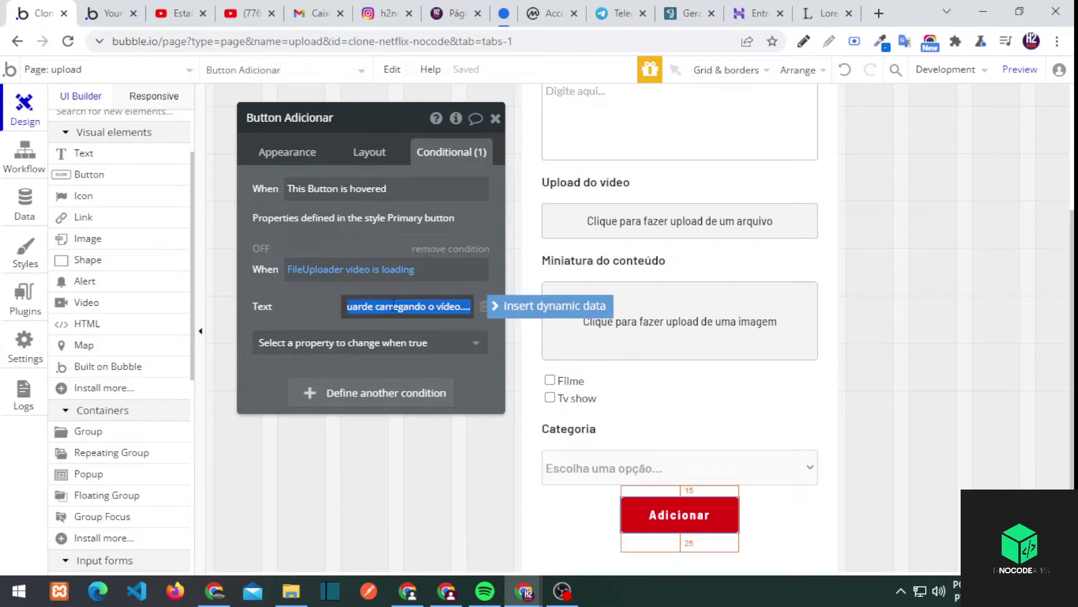
{"action": "left_click", "coordinate": [365, 343]}
{"action": "left_click", "coordinate": [337, 421]}
{"action": "left_click", "coordinate": [287, 151]}
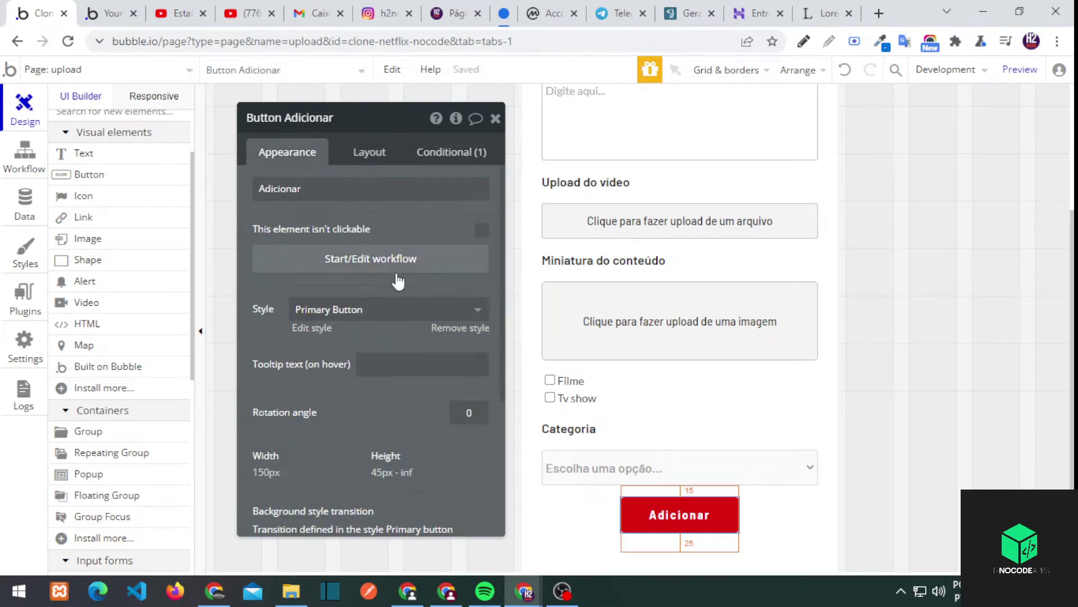
{"action": "left_click", "coordinate": [370, 152]}
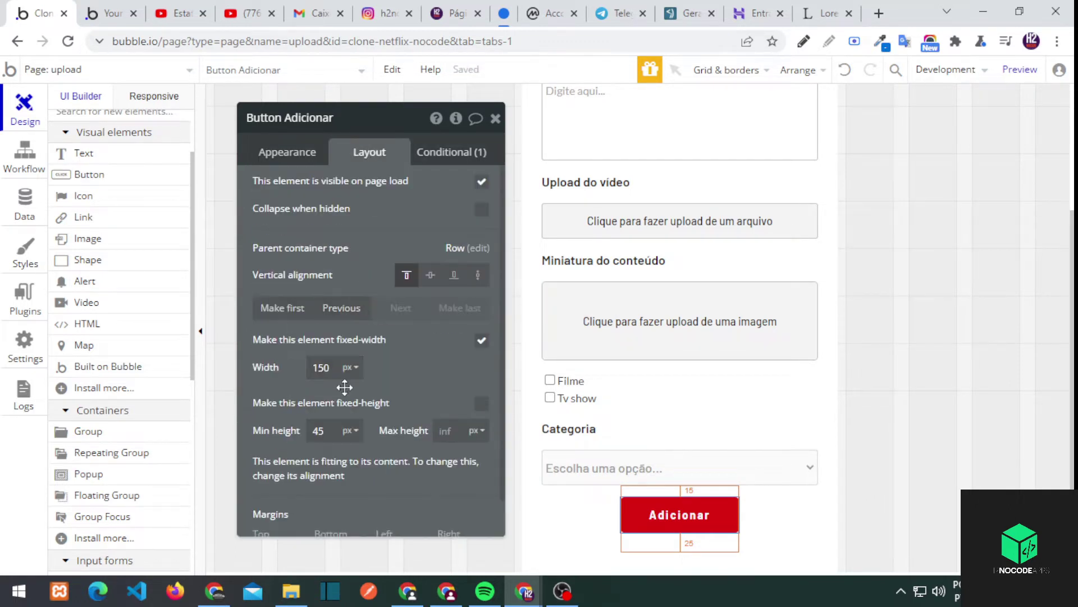
{"action": "left_click", "coordinate": [458, 153]}
{"action": "left_click", "coordinate": [422, 308]}
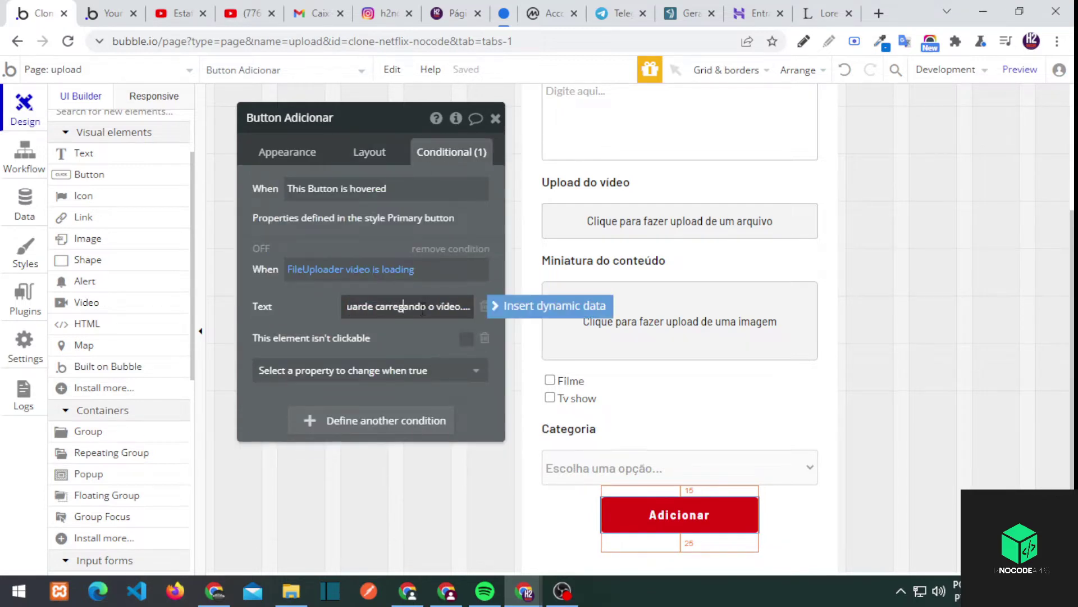
{"action": "left_click", "coordinate": [301, 337]}
{"action": "left_click", "coordinate": [109, 13]}
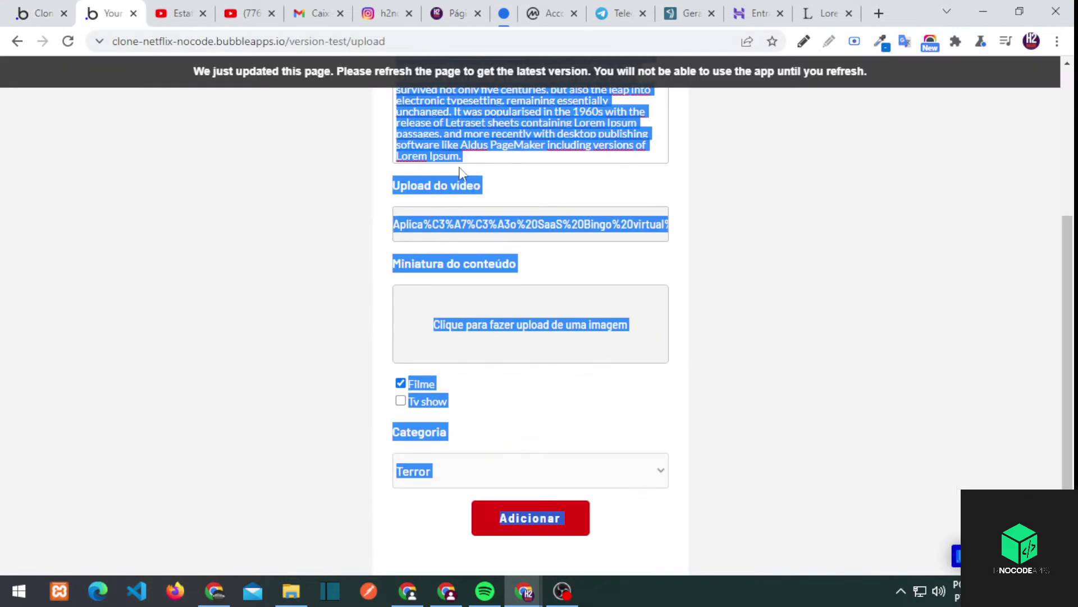
Reload the preview, upload the Venom image as thumbnail and mark the content as Filme
{"action": "left_click", "coordinate": [248, 76]}
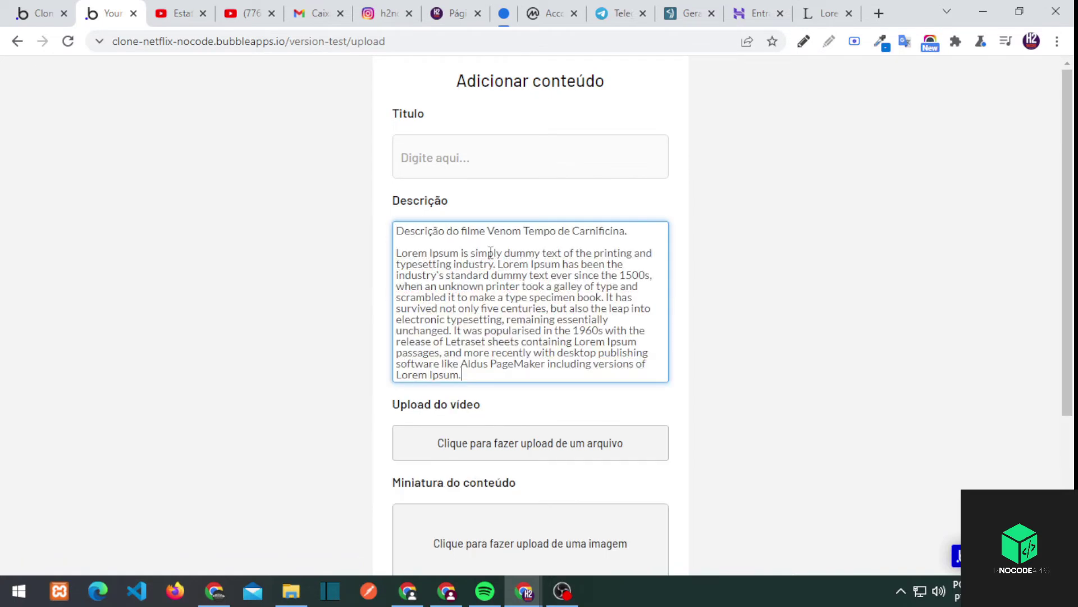
{"action": "scroll", "coordinate": [652, 332], "scroll_direction": "down", "scroll_amount": 4}
{"action": "left_click", "coordinate": [477, 320]}
{"action": "double_click", "coordinate": [329, 241]}
{"action": "left_click", "coordinate": [401, 383]}
Upload the video file and set Categoria to Terror
{"action": "left_click", "coordinate": [484, 212]}
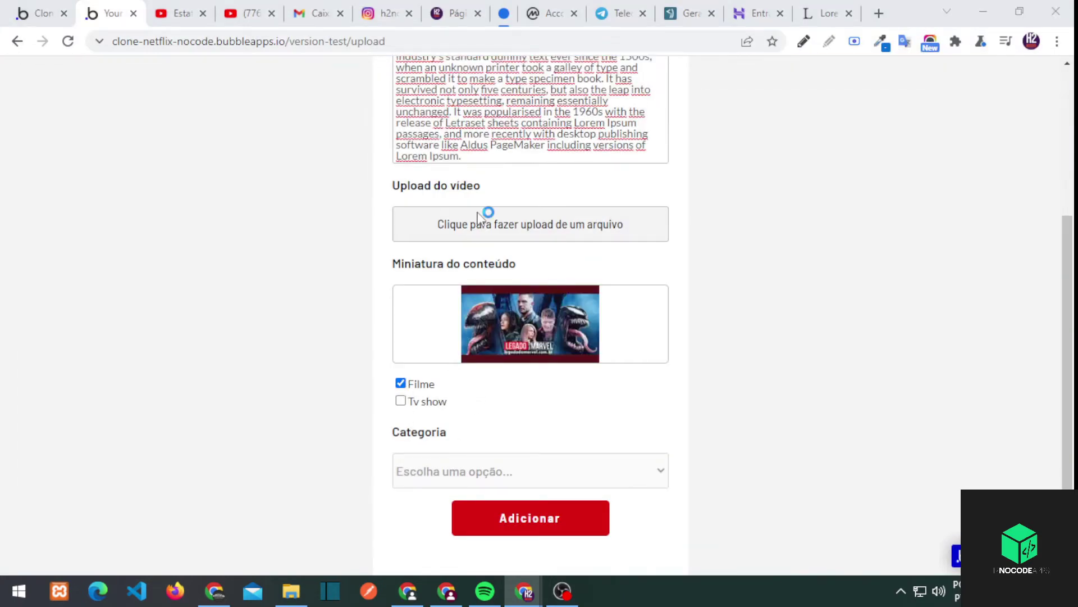
{"action": "double_click", "coordinate": [474, 370]}
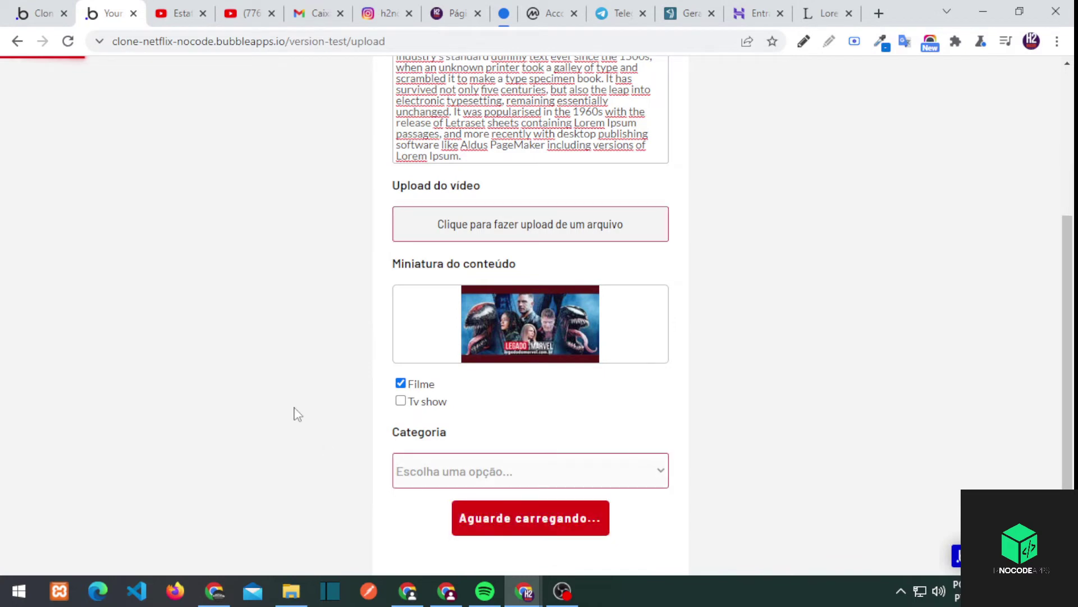
{"action": "left_click", "coordinate": [512, 480]}
{"action": "left_click", "coordinate": [462, 513]}
{"action": "left_click", "coordinate": [450, 490]}
{"action": "left_click", "coordinate": [450, 530]}
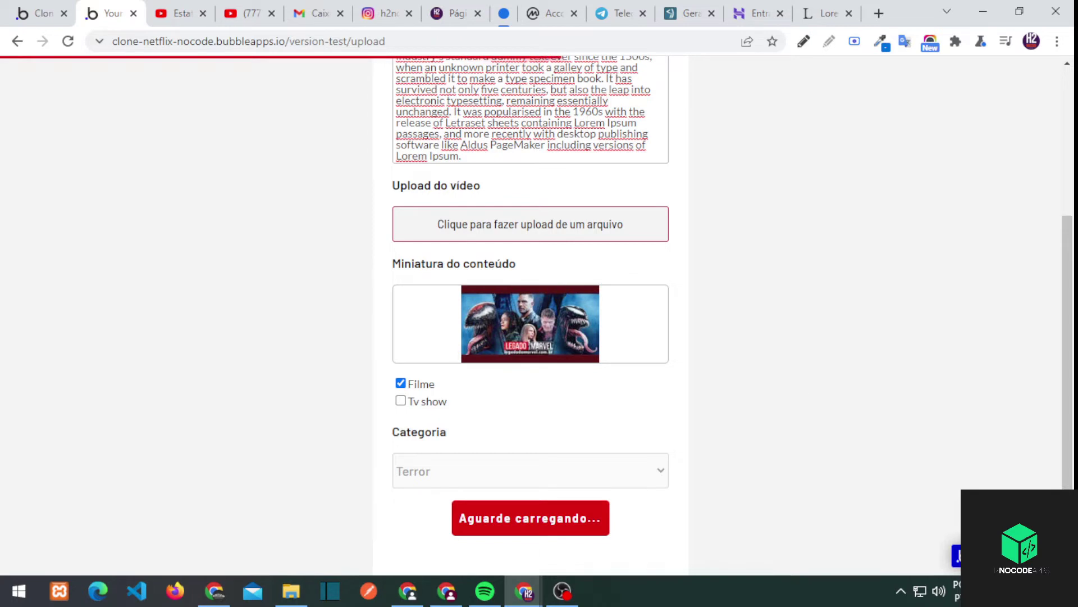
{"action": "left_click", "coordinate": [561, 591]}
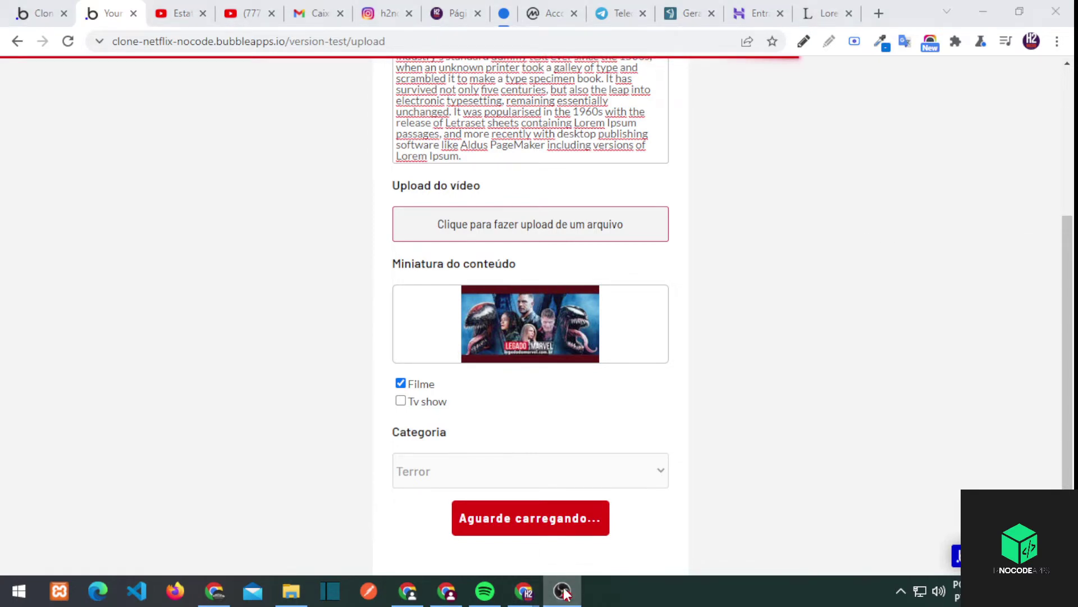
{"action": "left_click", "coordinate": [566, 593]}
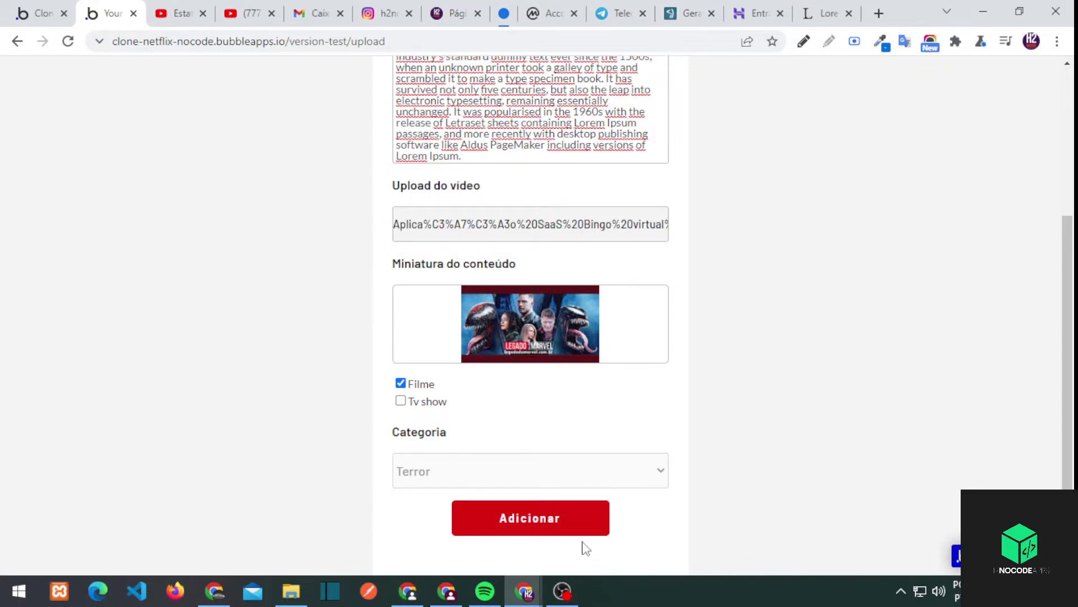
{"action": "left_click", "coordinate": [39, 13]}
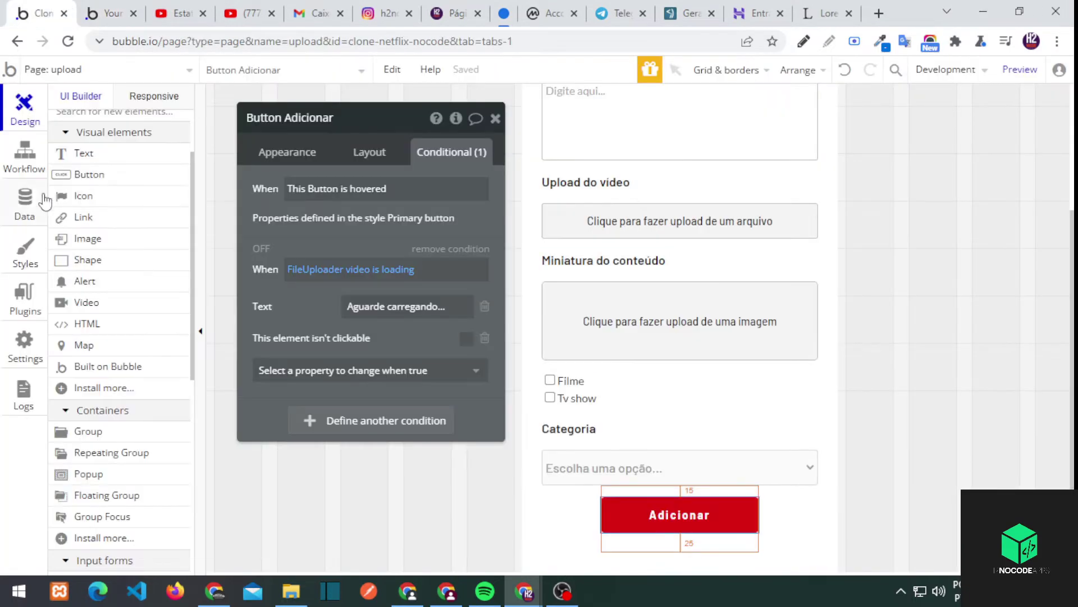
View the All conteudos entries in Data > App data
{"action": "left_click", "coordinate": [24, 205]}
{"action": "left_click", "coordinate": [261, 135]}
{"action": "left_click", "coordinate": [151, 300]}
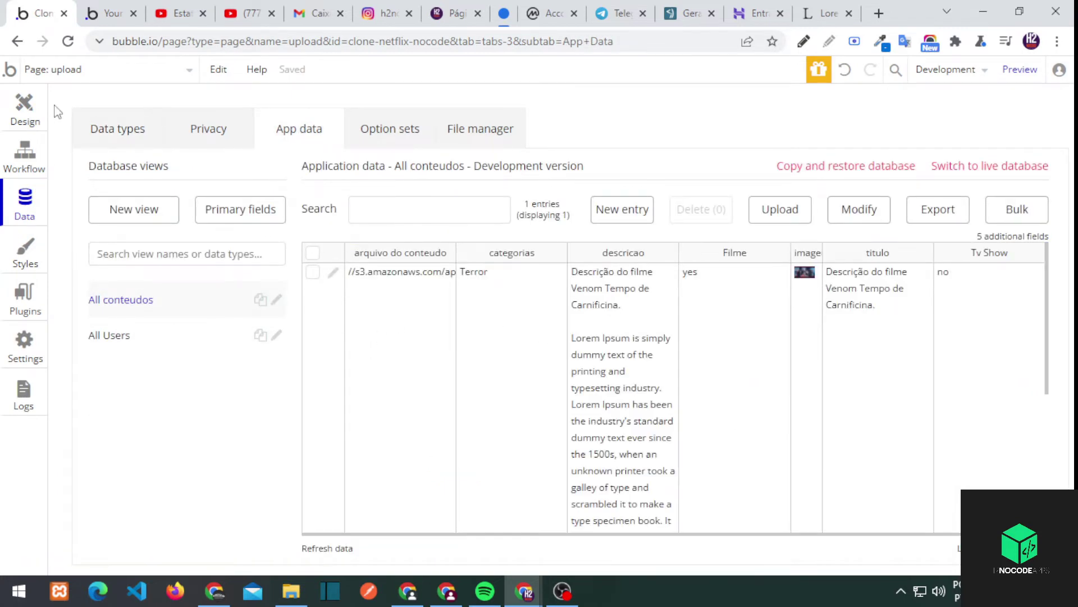
Search the plugin installer for 'alert' and close it without installing
{"action": "left_click", "coordinate": [24, 298]}
{"action": "left_click", "coordinate": [262, 117]}
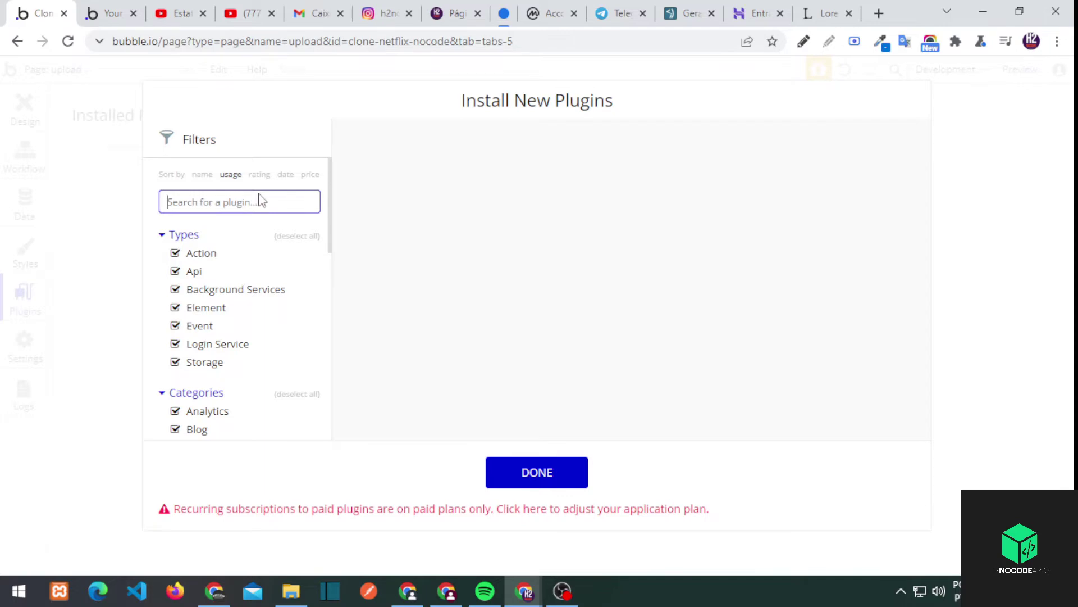
{"action": "type", "text": "alert"}
{"action": "left_click", "coordinate": [565, 472]}
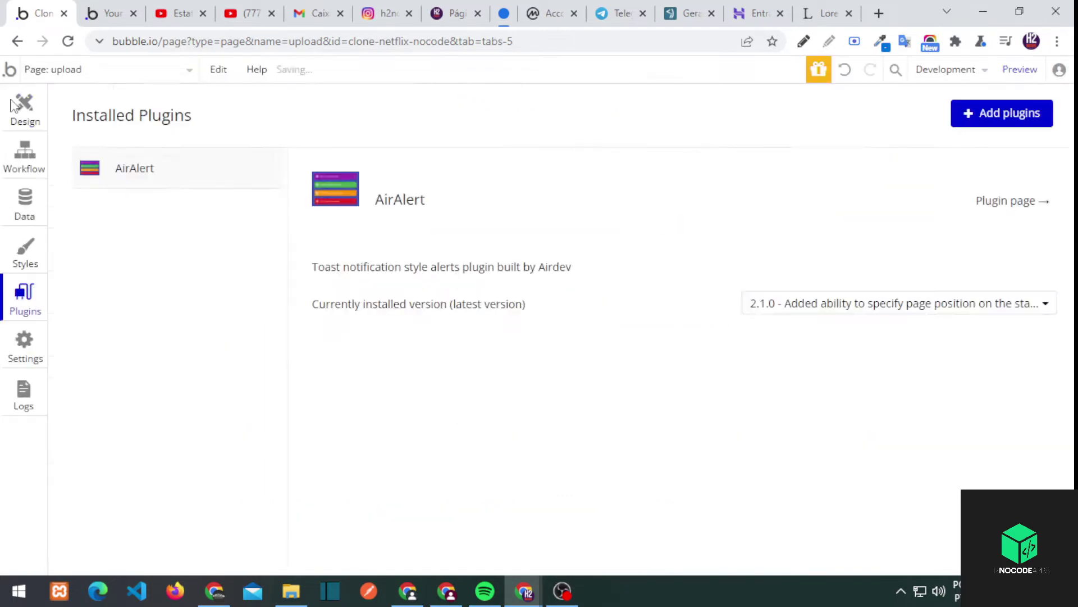
{"action": "left_click", "coordinate": [25, 109]}
Delete the Venom test entry from the conteudo data and confirm
{"action": "left_click", "coordinate": [25, 213]}
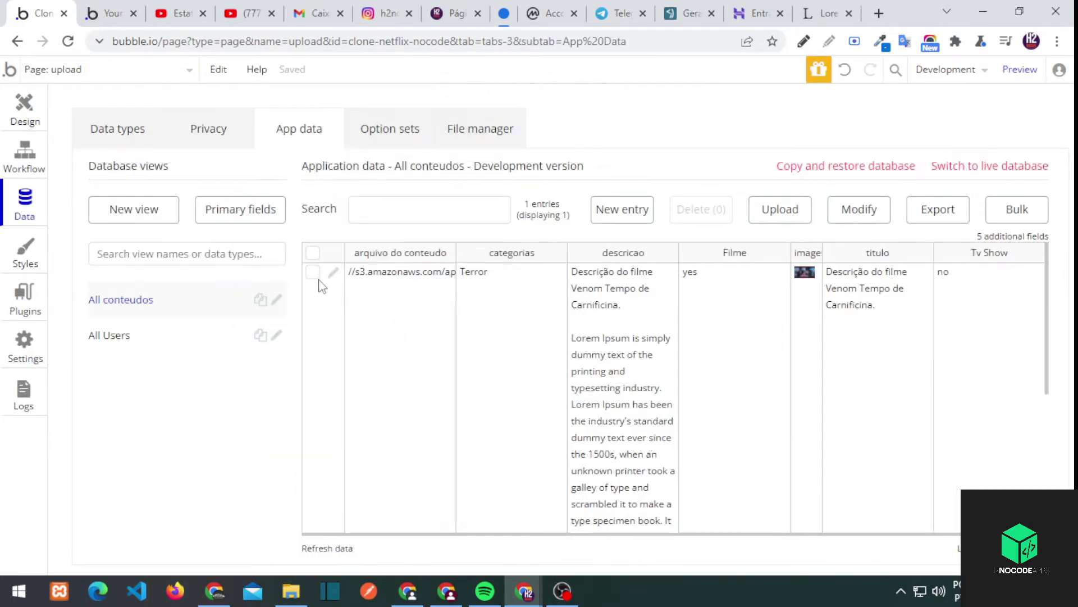
{"action": "left_click", "coordinate": [701, 209]}
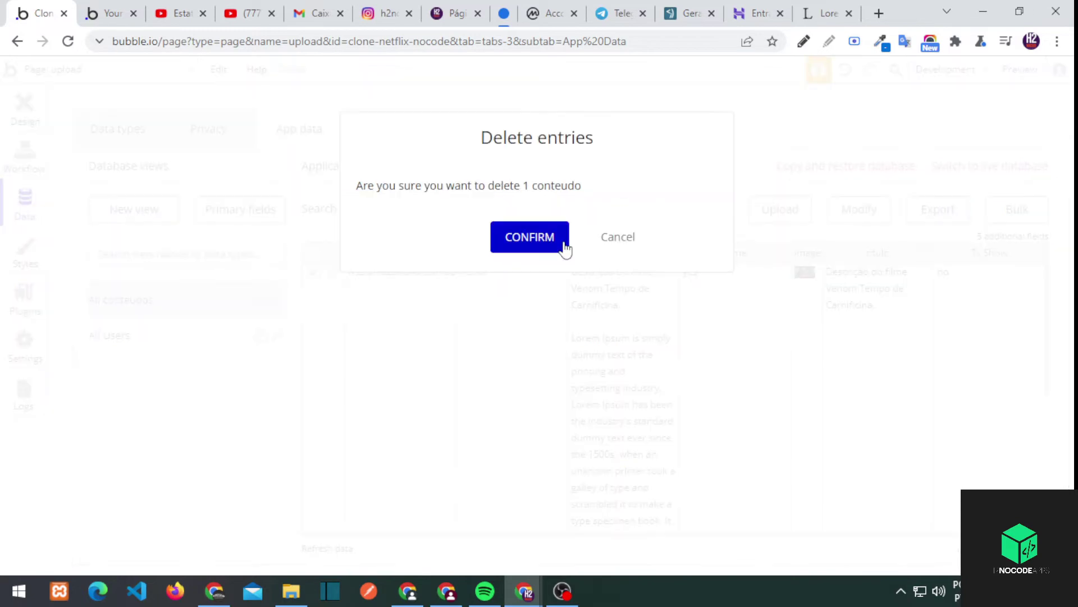
{"action": "left_click", "coordinate": [562, 239]}
{"action": "left_click", "coordinate": [530, 256]}
{"action": "left_click", "coordinate": [134, 336]}
{"action": "left_click", "coordinate": [141, 306]}
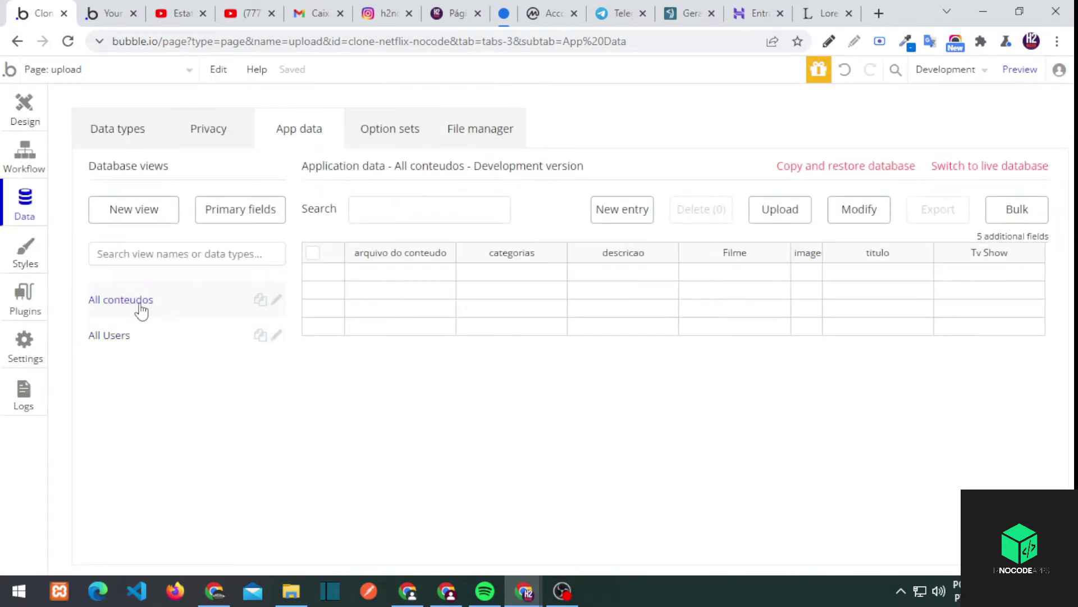
{"action": "left_click", "coordinate": [24, 109]}
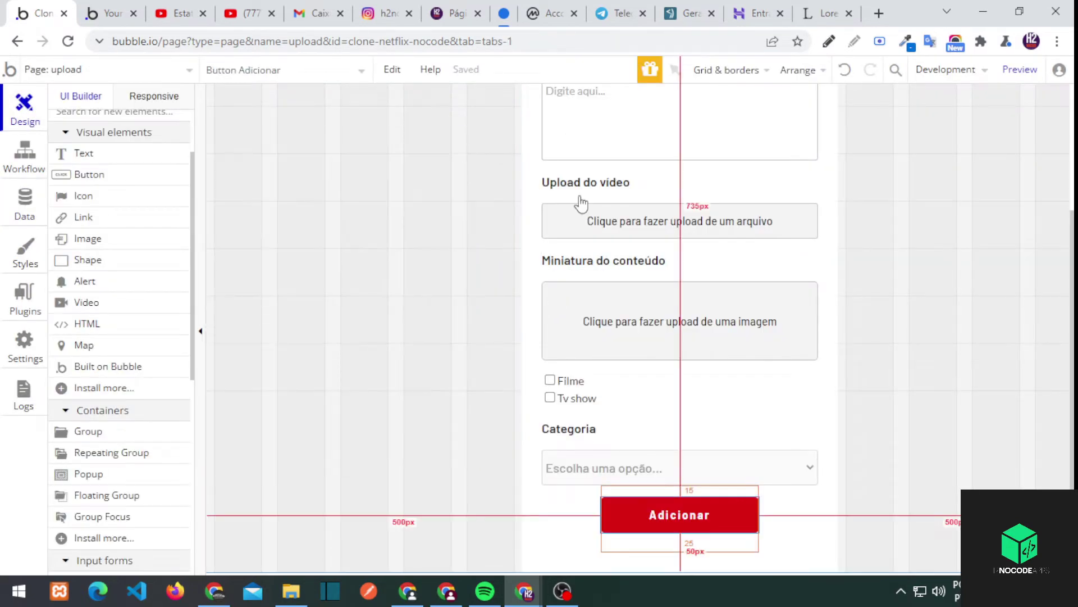
Add an AirAlert - Custom toast as step 2 of the Adicionar workflow
{"action": "right_click", "coordinate": [645, 512]}
{"action": "left_click", "coordinate": [663, 483]}
{"action": "left_click", "coordinate": [465, 149]}
{"action": "left_click", "coordinate": [332, 269]}
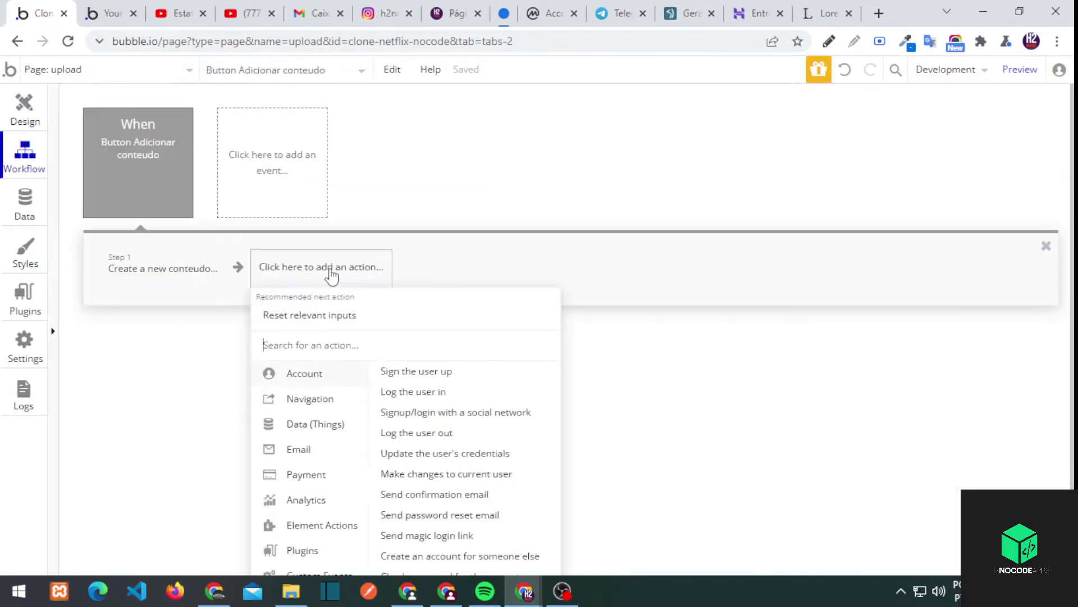
{"action": "mouse_move", "coordinate": [301, 496]}
{"action": "left_click", "coordinate": [447, 360]}
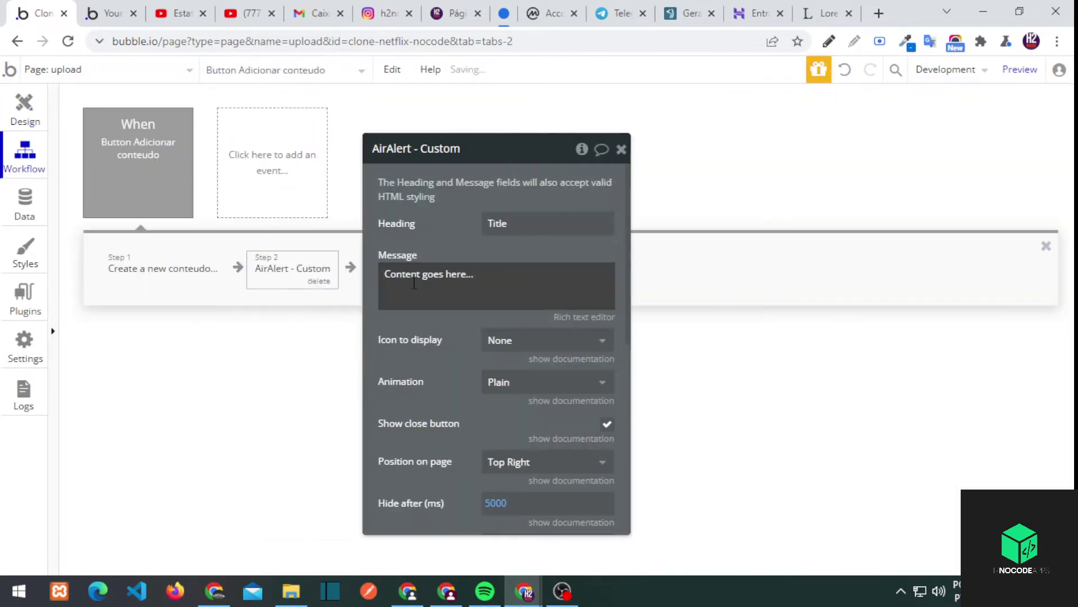
Set the alert heading to 'Netflix' and begin the success message
{"action": "double_click", "coordinate": [505, 222]}
{"action": "type", "text": "Netflix"}
{"action": "left_click", "coordinate": [523, 291]}
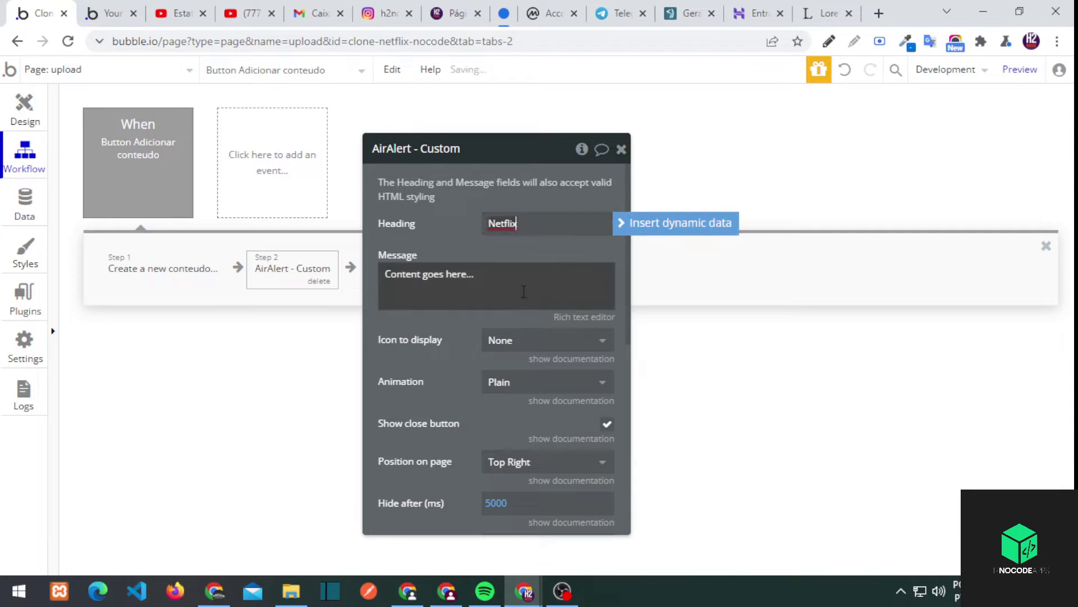
{"action": "type", "text": "Conteúdo adicionado com suces"}
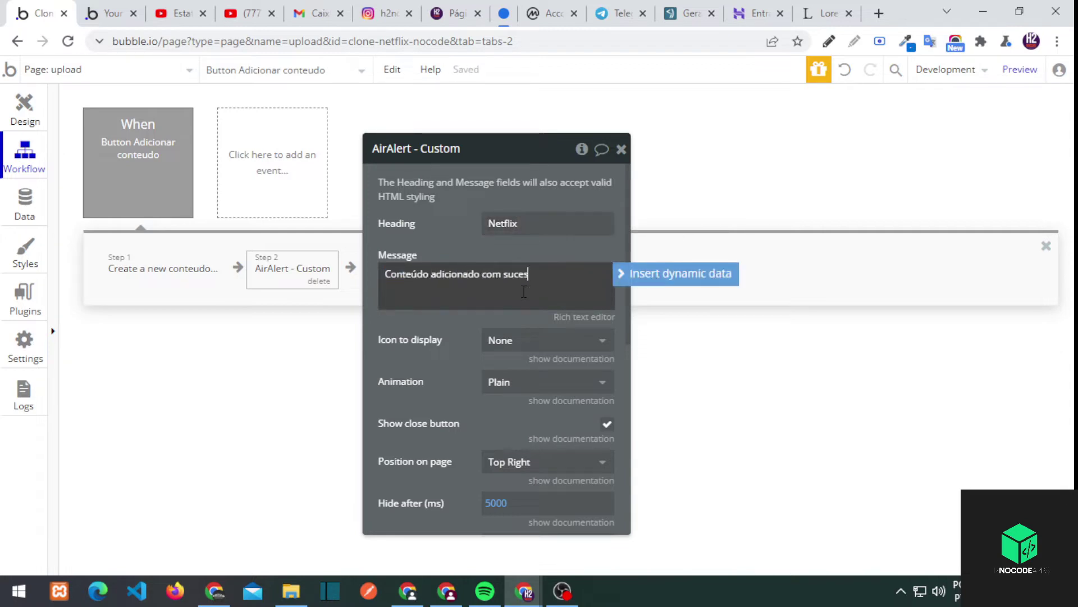
{"action": "scroll", "coordinate": [482, 414], "scroll_direction": "down", "scroll_amount": 3}
Give the alert the app's red background colour and a #333 progress bar
{"action": "left_click", "coordinate": [24, 298]}
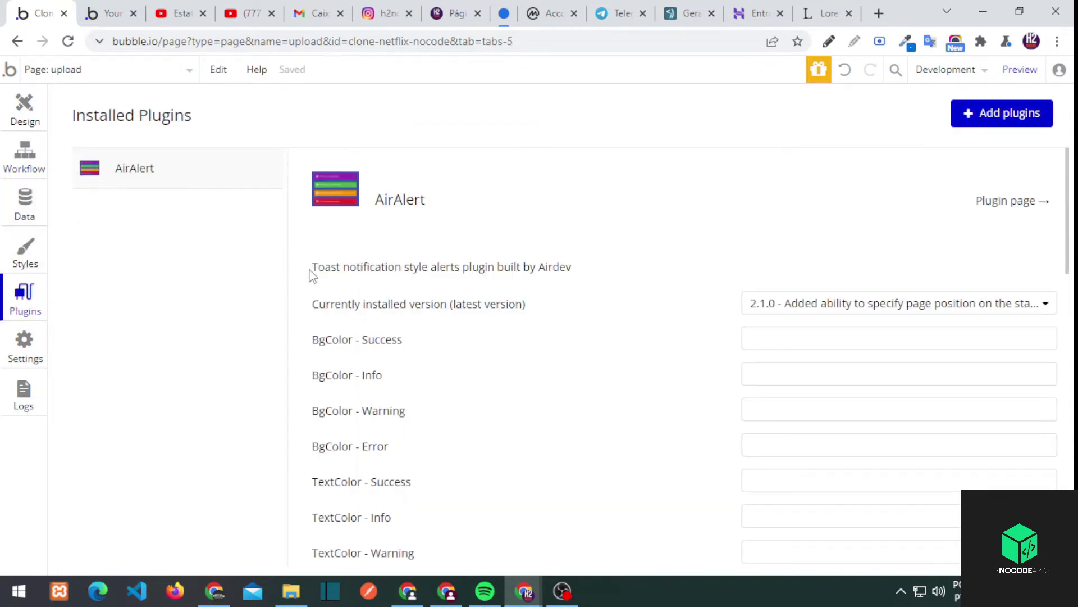
{"action": "left_click", "coordinate": [24, 343]}
{"action": "scroll", "coordinate": [378, 423], "scroll_direction": "down", "scroll_amount": 10}
{"action": "left_click", "coordinate": [229, 335]}
{"action": "left_click", "coordinate": [24, 151]}
{"action": "scroll", "coordinate": [518, 401], "scroll_direction": "down", "scroll_amount": 3}
{"action": "triple_click", "coordinate": [518, 387]}
{"action": "type", "text": "#DF0712"}
{"action": "left_click", "coordinate": [446, 385]}
{"action": "triple_click", "coordinate": [518, 470]}
{"action": "type", "text": "#333"}
{"action": "left_click", "coordinate": [444, 408]}
{"action": "scroll", "coordinate": [444, 407], "scroll_direction": "down", "scroll_amount": 3}
Add a reset-inputs step to the Adicionar button's workflow
{"action": "left_click", "coordinate": [24, 108]}
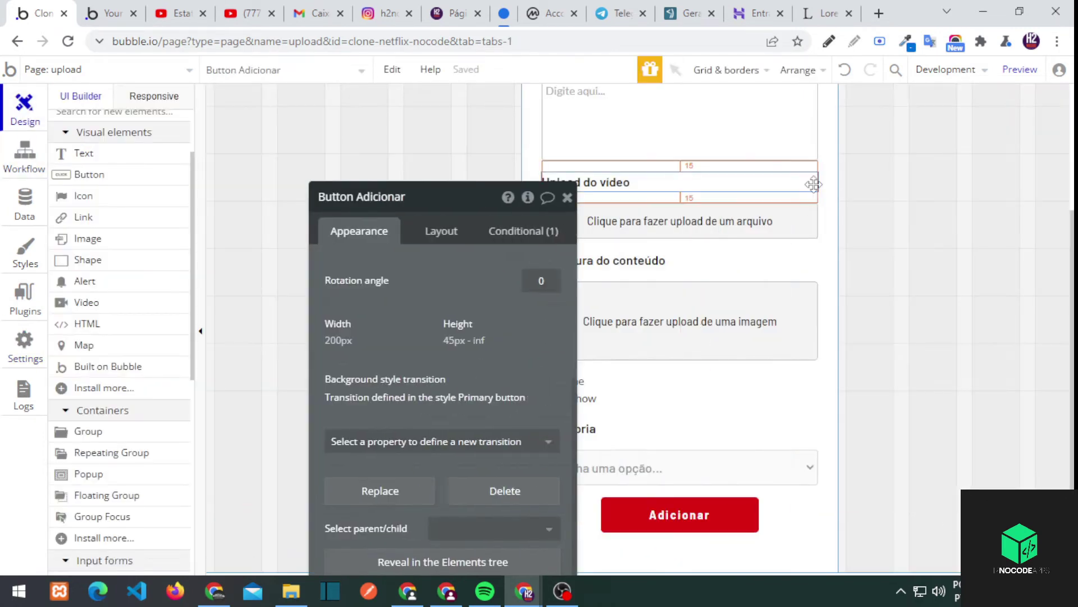
{"action": "left_click", "coordinate": [423, 198]}
{"action": "left_click", "coordinate": [25, 152]}
{"action": "left_click", "coordinate": [434, 219]}
{"action": "mouse_move", "coordinate": [427, 436]}
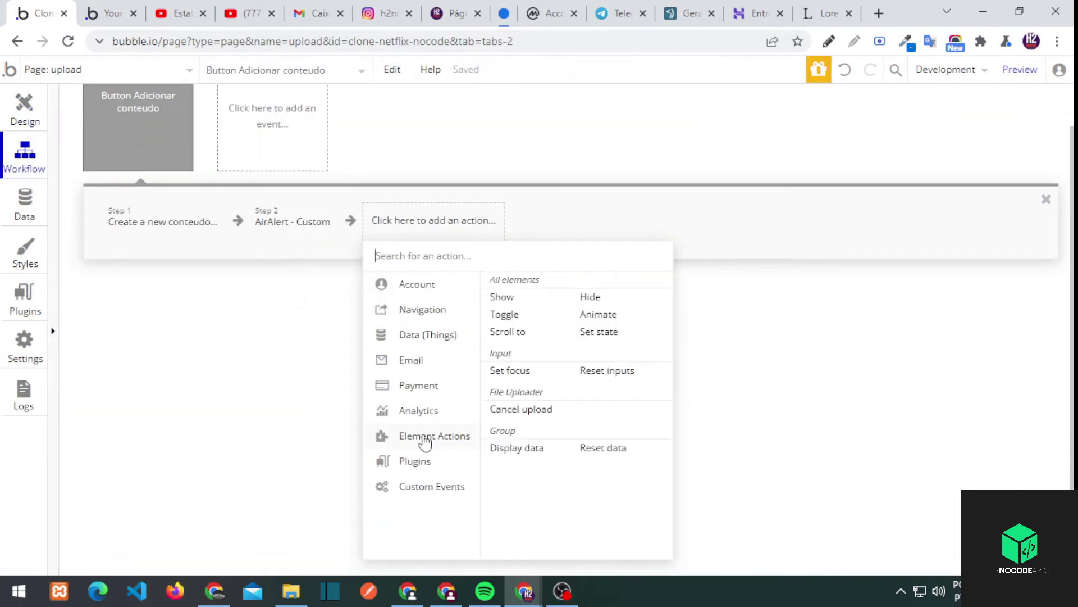
{"action": "left_click", "coordinate": [608, 371]}
Build the reset step's condition from step 1's result fields
{"action": "left_click", "coordinate": [578, 248]}
{"action": "left_click", "coordinate": [595, 311]}
{"action": "left_click", "coordinate": [618, 242]}
{"action": "left_click", "coordinate": [653, 210]}
{"action": "left_click", "coordinate": [582, 257]}
{"action": "left_click", "coordinate": [621, 279]}
{"action": "left_click", "coordinate": [624, 252]}
{"action": "left_click", "coordinate": [612, 326]}
{"action": "left_click", "coordinate": [617, 242]}
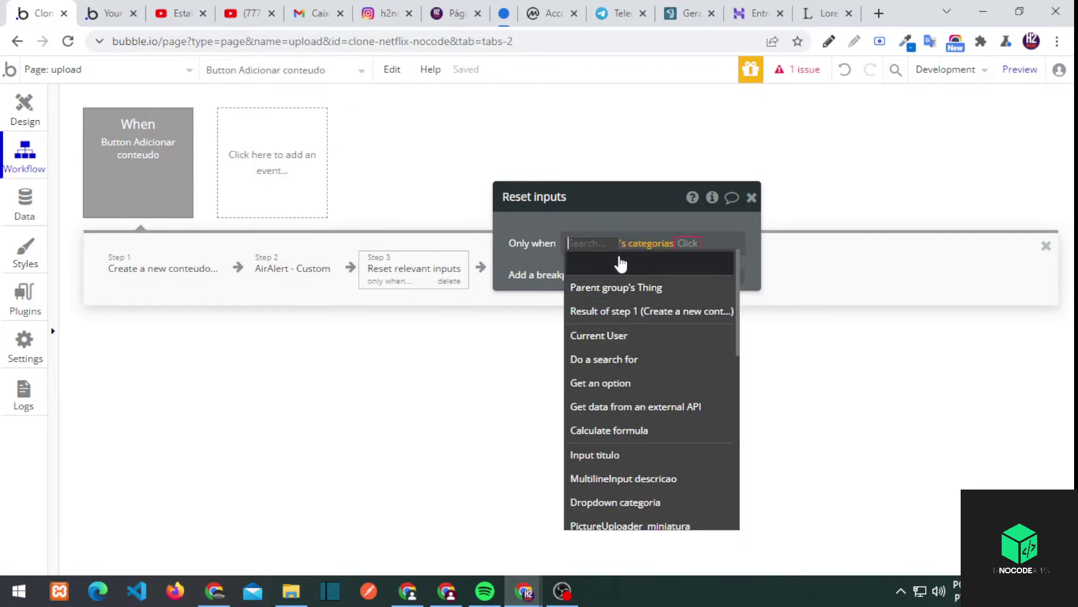
{"action": "left_click", "coordinate": [635, 296]}
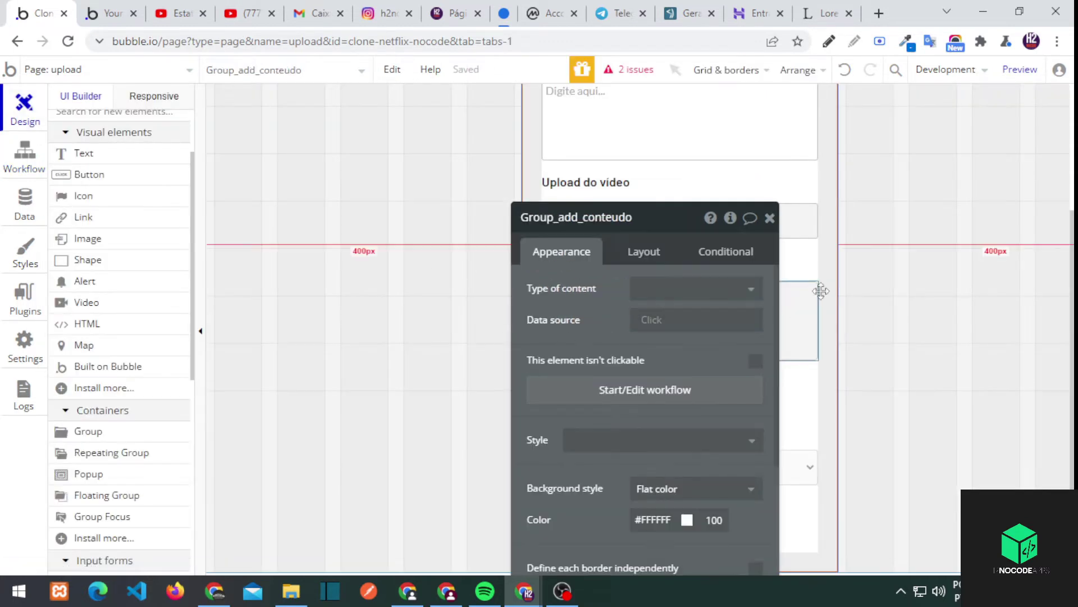
Replace the faulty reset step with a Reset data action on Group_add_conteudo
{"action": "left_click", "coordinate": [811, 209]}
{"action": "left_click", "coordinate": [556, 225]}
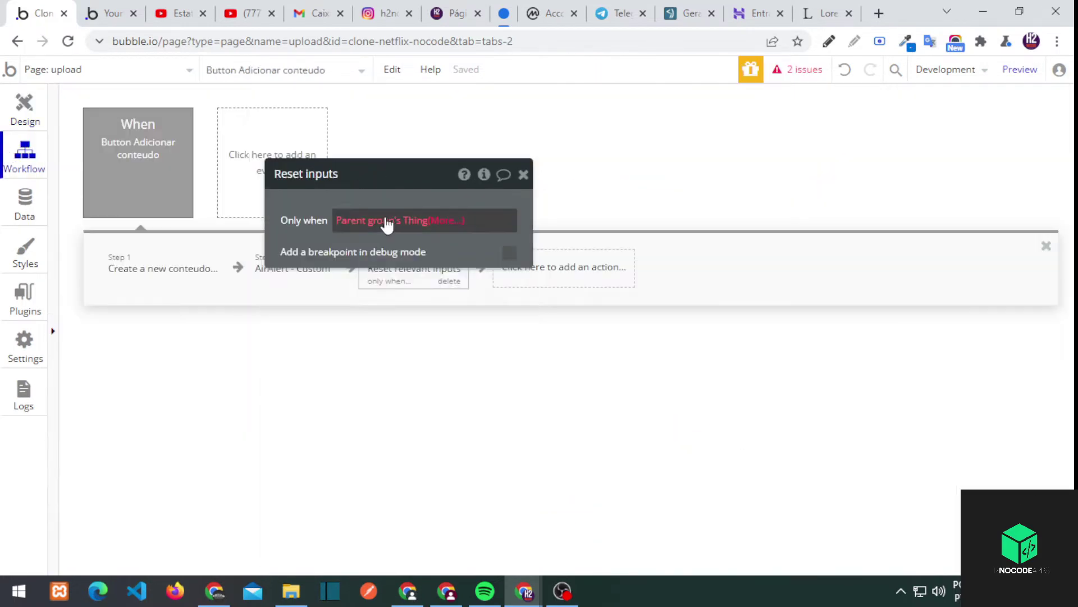
{"action": "left_click", "coordinate": [386, 220]}
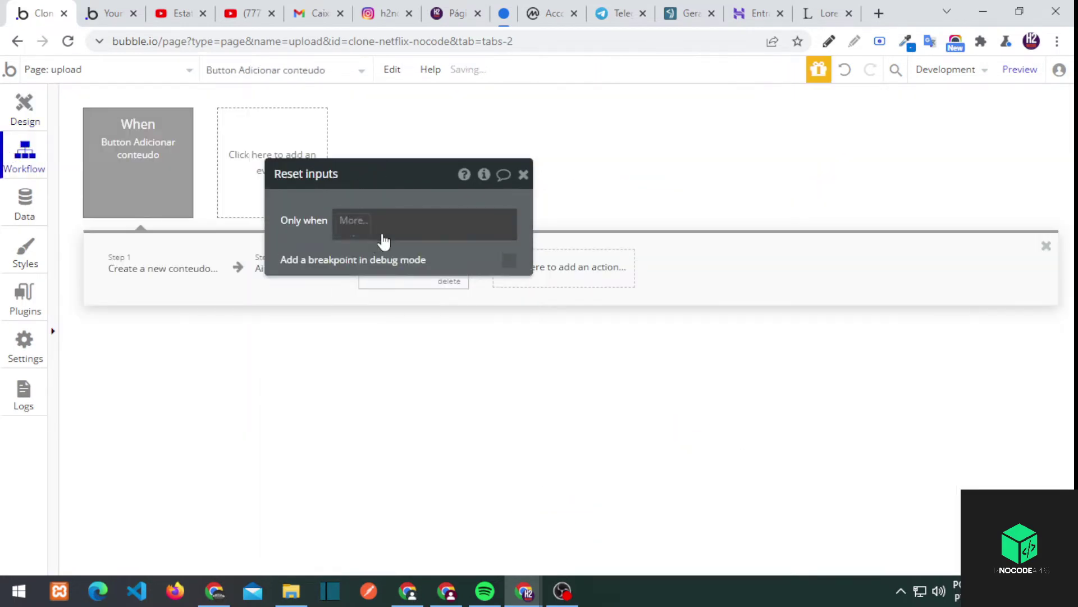
{"action": "left_click", "coordinate": [380, 221]}
{"action": "left_click", "coordinate": [337, 222]}
{"action": "left_click", "coordinate": [444, 276]}
{"action": "mouse_move", "coordinate": [418, 493]}
{"action": "left_click", "coordinate": [568, 493]}
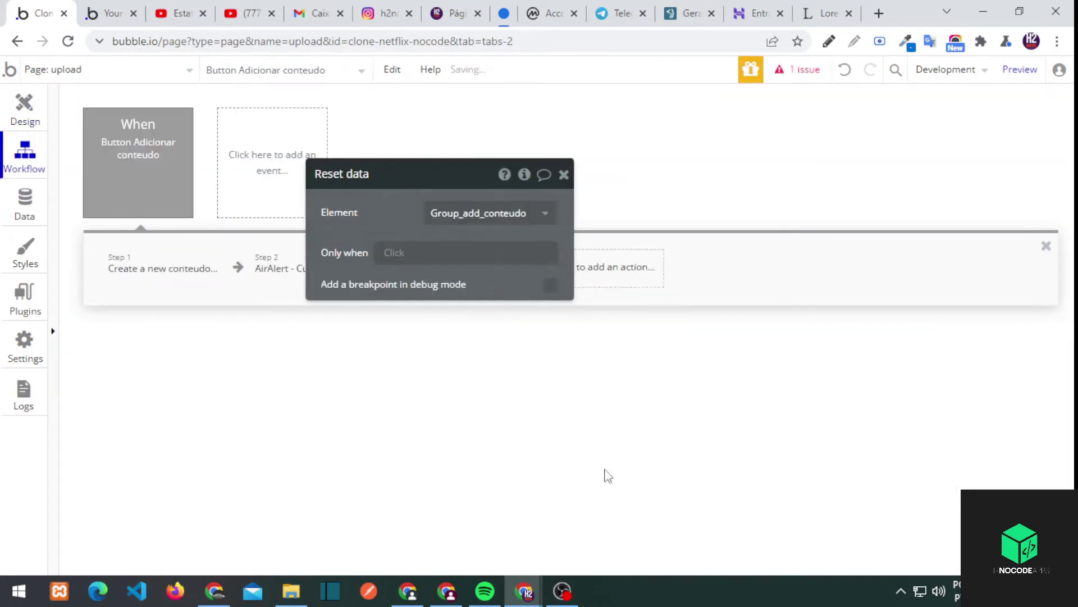
Run the reset step only when step 1's result is not empty
{"action": "left_click", "coordinate": [584, 252]}
{"action": "left_click", "coordinate": [591, 251]}
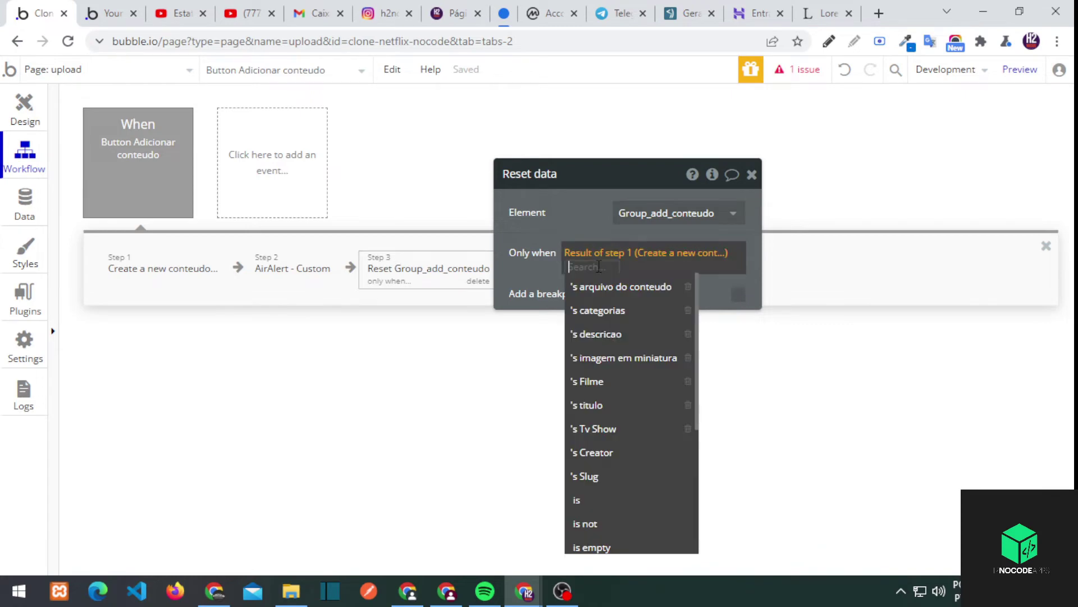
{"action": "scroll", "coordinate": [621, 352], "scroll_direction": "down", "scroll_amount": 3}
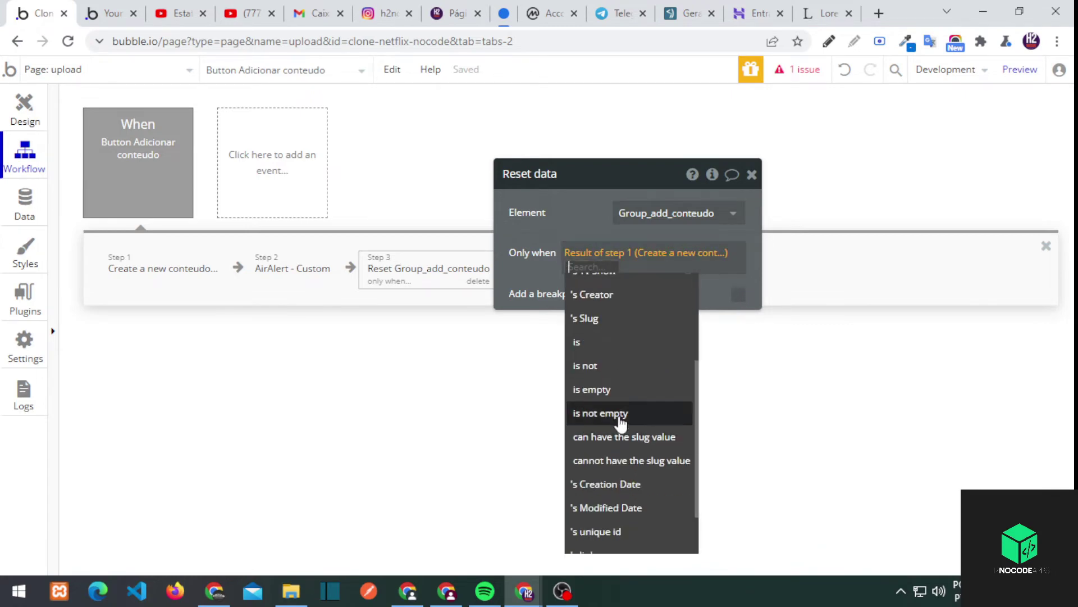
{"action": "left_click", "coordinate": [618, 414]}
{"action": "left_click", "coordinate": [690, 242]}
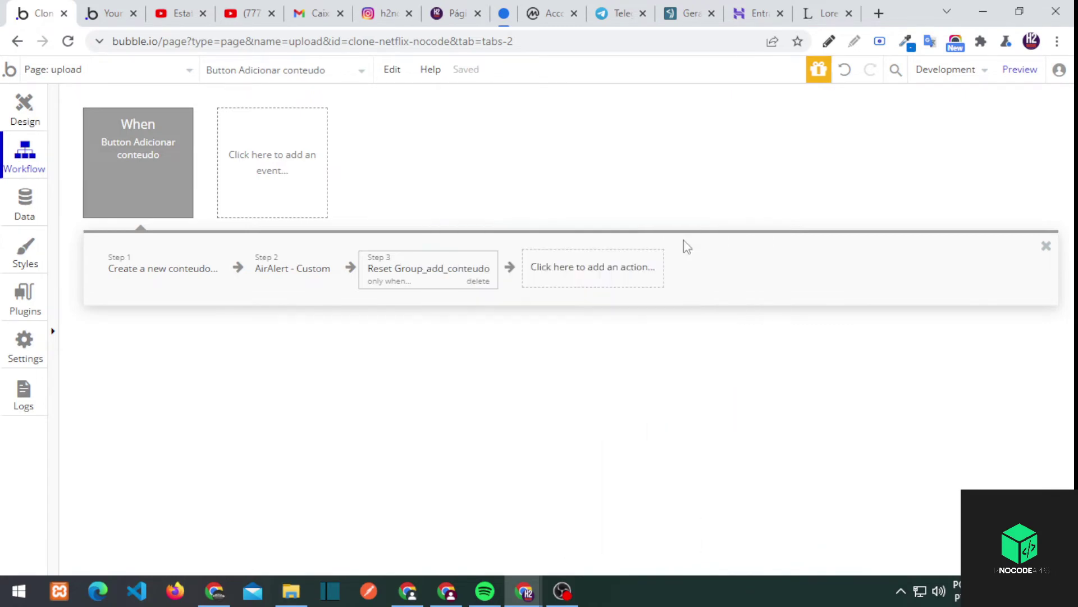
Reload the preview and fill Descrição and Título from the pasted movie description
{"action": "left_click", "coordinate": [106, 13]}
{"action": "key", "text": "F5"}
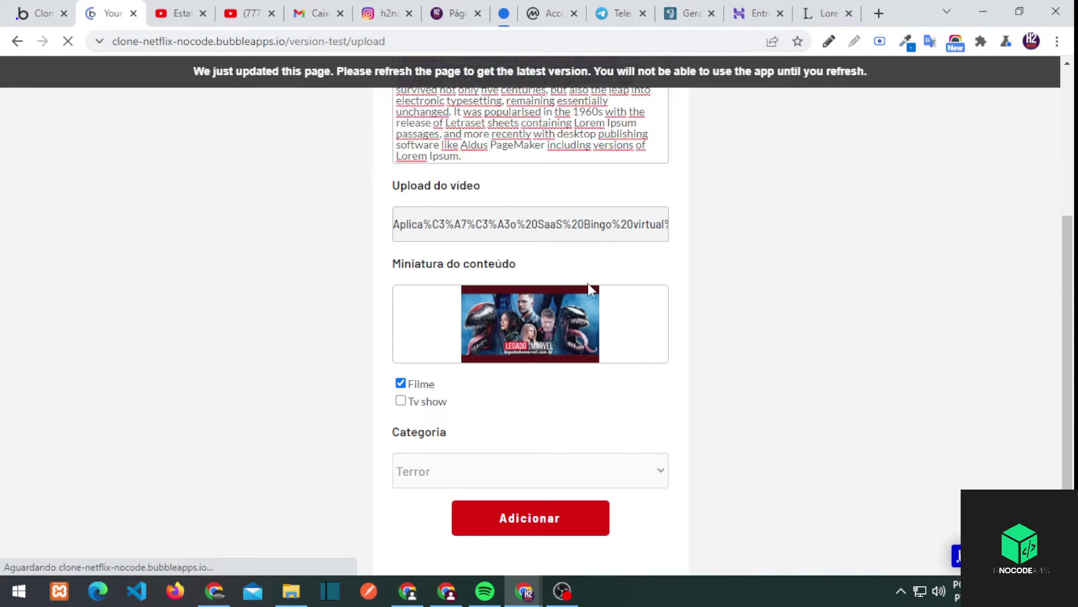
{"action": "left_click", "coordinate": [465, 250]}
{"action": "type", "text": "Descrição do filme Venom Tempo de Carnificina.  Lorem Ipsum is simply dummy text of the printing and typesetting industry. Lorem Ipsum has been the industry's standard dummy text ever since the 1500s, when an unknown printer took a galley of type and scrambled it to make a type specimen book. It has survived not only five centuries, but also the leap into electronic typesetting, remaining essentially unchanged. It was popularised in the 1960s with the release of Letraset sheets containing Lorem Ipsum passages, and more recently with desktop publishing software like Aldus PageMaker including versions of Lorem Ipsum."}
{"action": "triple_click", "coordinate": [464, 230]}
{"action": "key", "text": "ctrl+c"}
{"action": "left_click", "coordinate": [470, 160]}
{"action": "key", "text": "ctrl+v"}
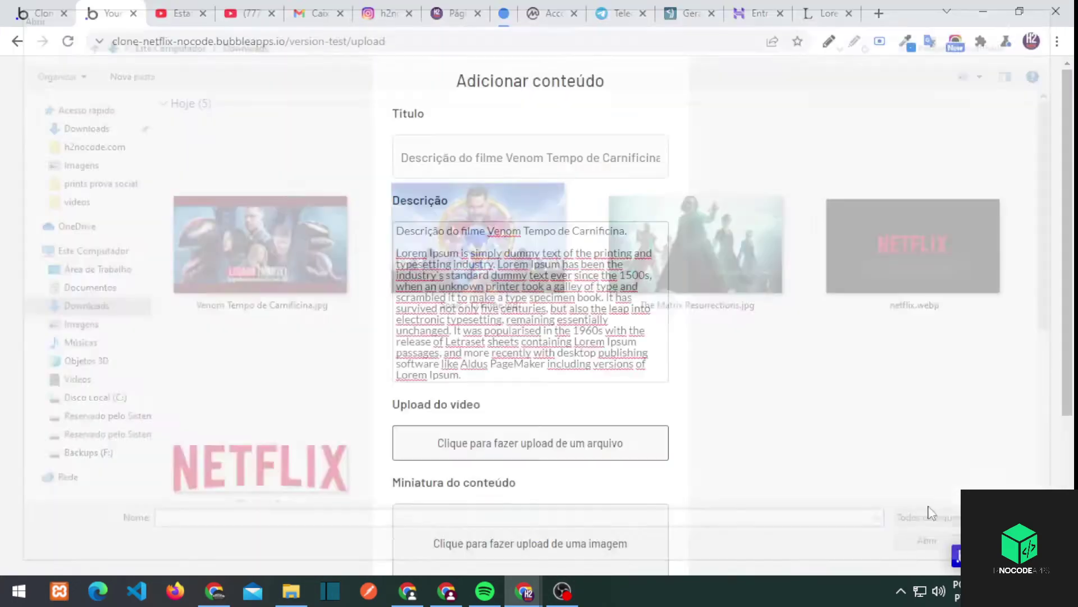
{"action": "scroll", "coordinate": [406, 371], "scroll_direction": "down", "scroll_amount": 4}
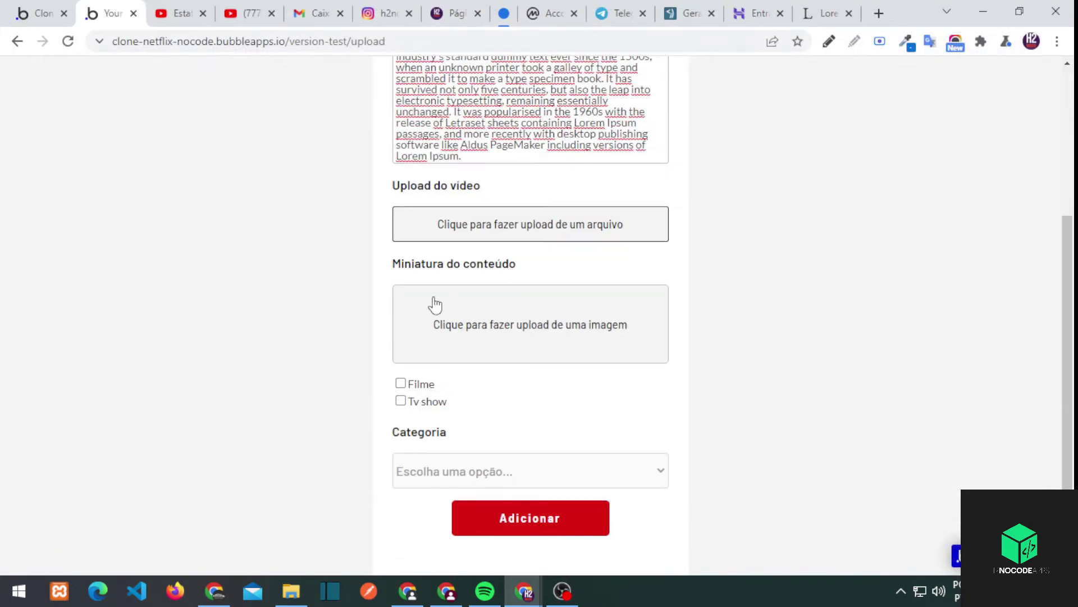
{"action": "left_click", "coordinate": [455, 309]}
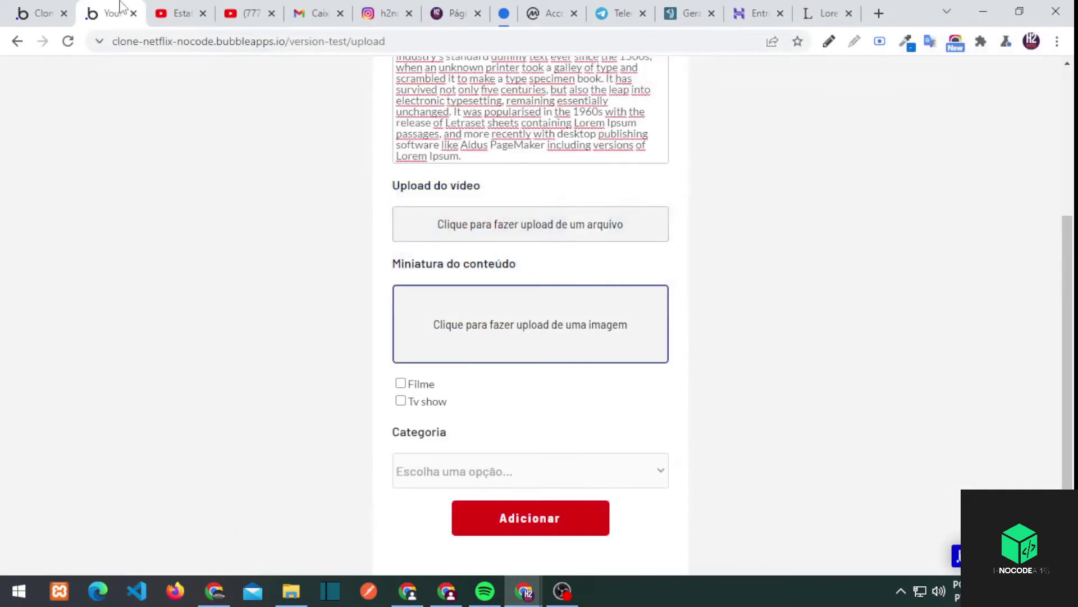
Submit the Venom test movie as a Terror Filme with a video and the Venom poster as thumbnail
{"action": "left_click", "coordinate": [470, 231]}
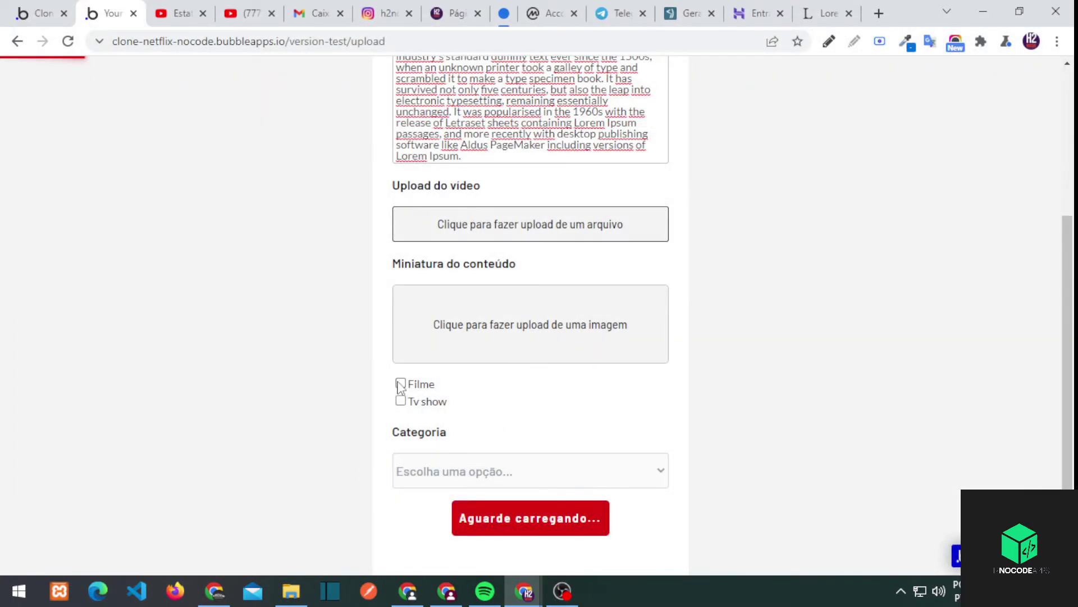
{"action": "left_click", "coordinate": [401, 384]}
{"action": "left_click", "coordinate": [444, 471]}
{"action": "left_click", "coordinate": [435, 528]}
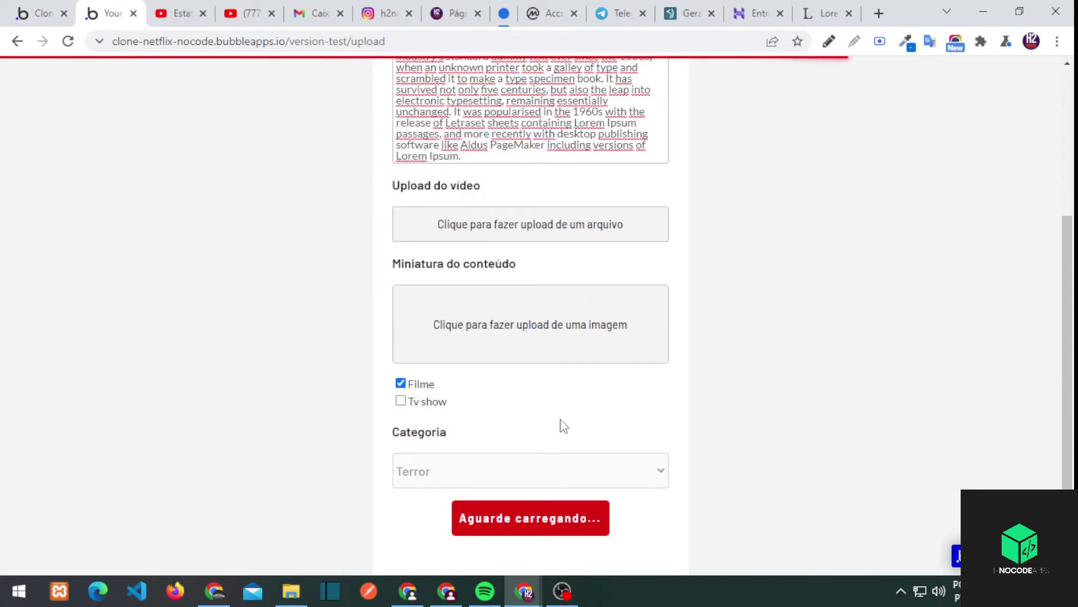
{"action": "left_click", "coordinate": [537, 339]}
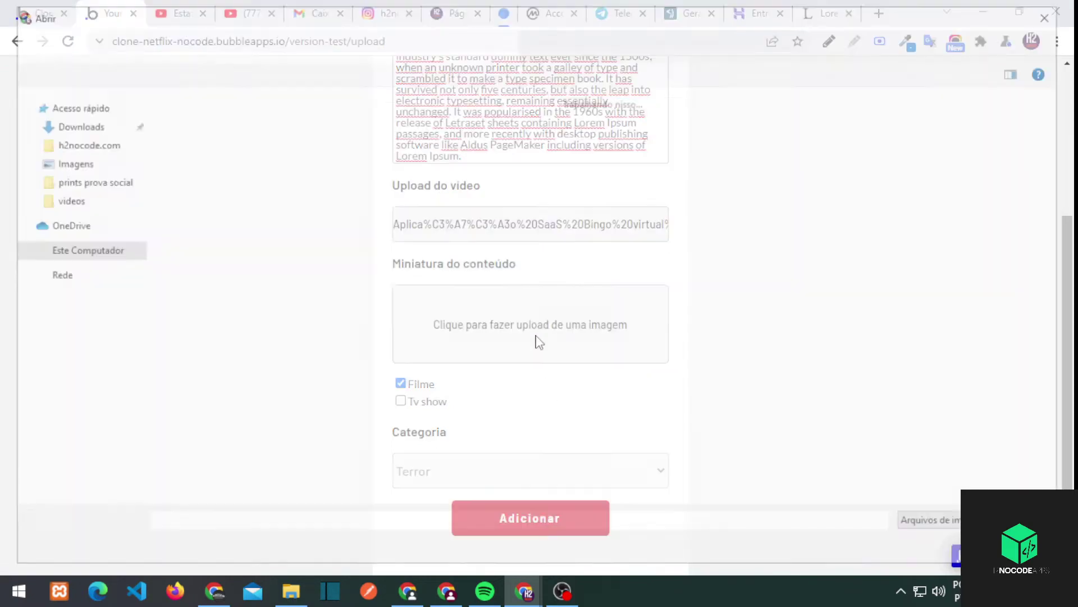
{"action": "double_click", "coordinate": [298, 222]}
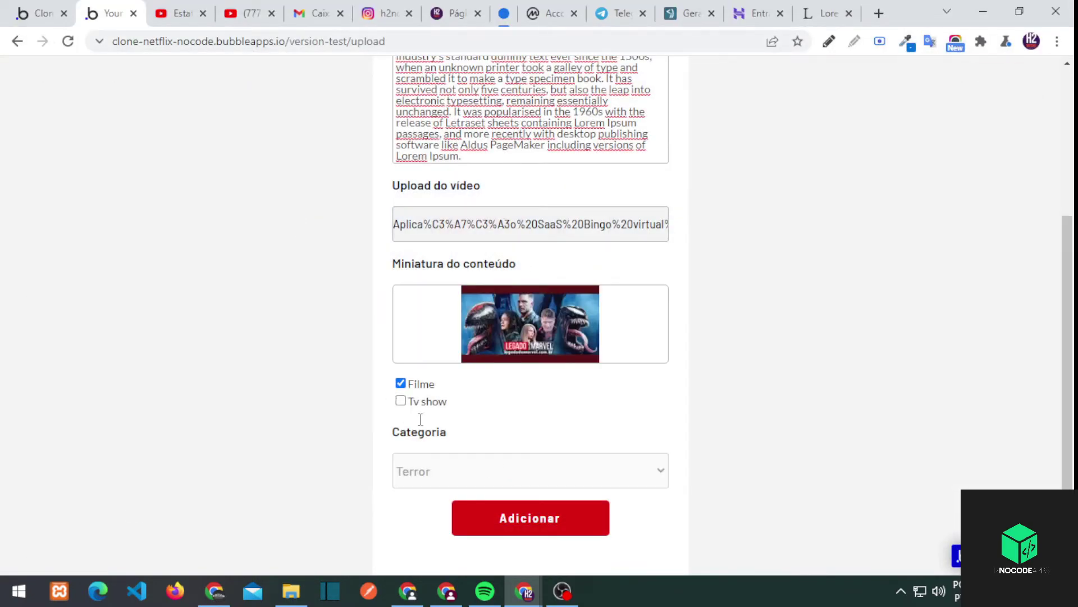
{"action": "left_click", "coordinate": [533, 517]}
{"action": "left_click", "coordinate": [533, 517]}
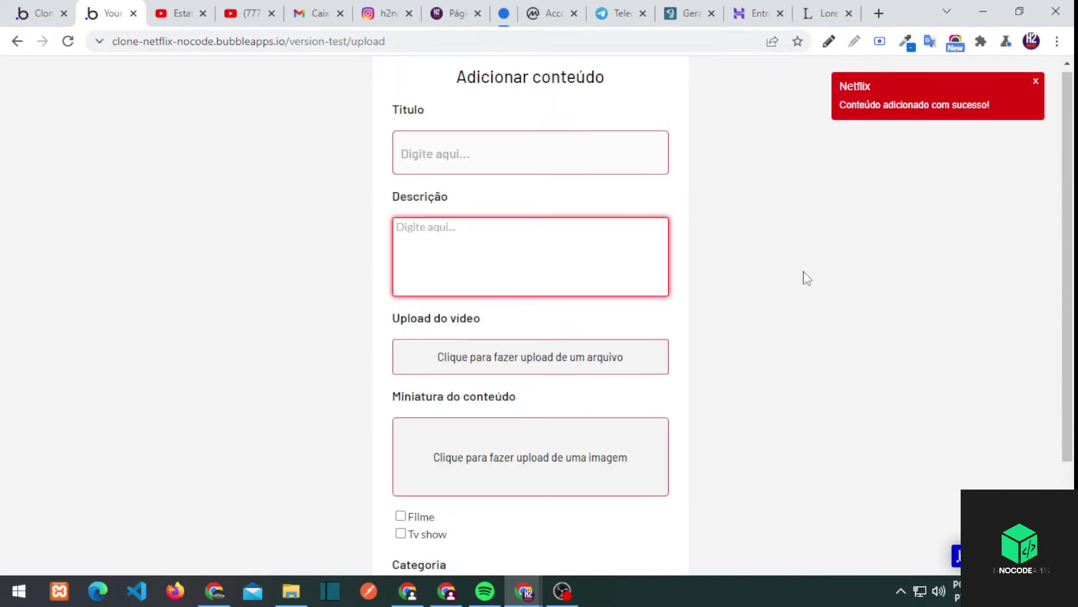
Check in App data that the new Venom conteudos entry was stored
{"action": "left_click", "coordinate": [42, 13]}
{"action": "left_click", "coordinate": [24, 205]}
{"action": "left_click", "coordinate": [115, 337]}
{"action": "left_click", "coordinate": [113, 301]}
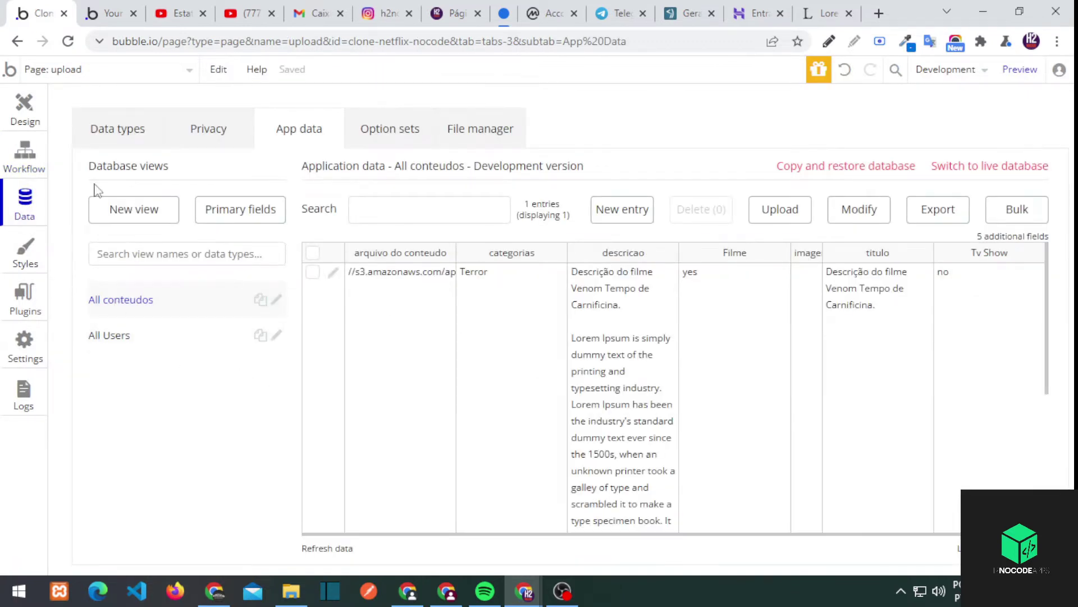
Edit the preview address to leave the upload page
{"action": "left_click", "coordinate": [106, 13]}
{"action": "left_click_drag", "start_coordinate": [330, 41], "coordinate": [728, 85]}
{"action": "type", "text": "test/"}
{"action": "key", "text": "Return"}
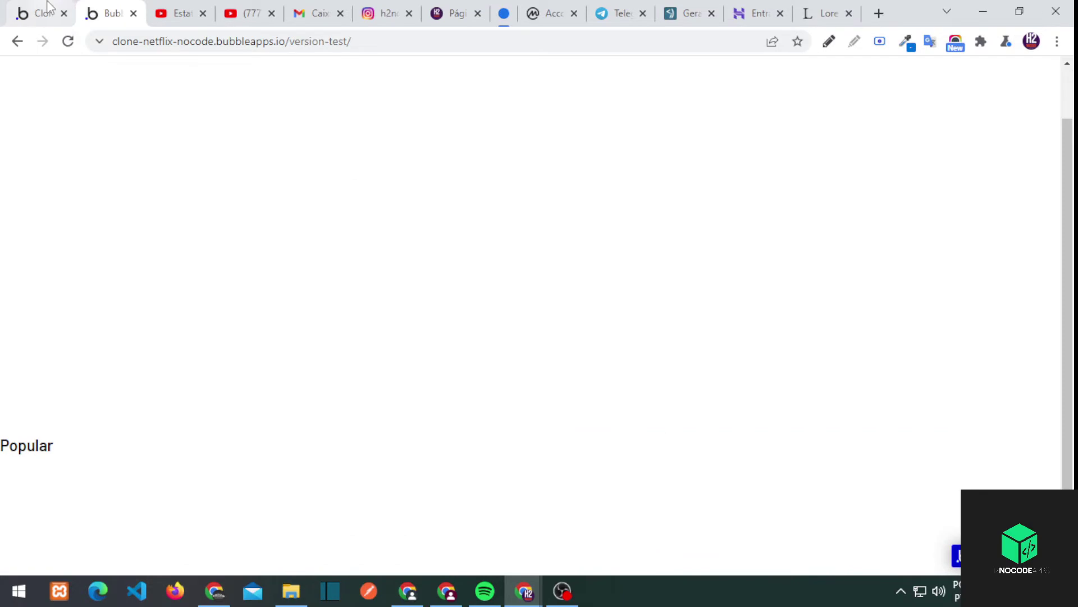
Open the index page in Design and locate the Popular heading in the page structure
{"action": "left_click", "coordinate": [48, 5]}
{"action": "left_click", "coordinate": [24, 107]}
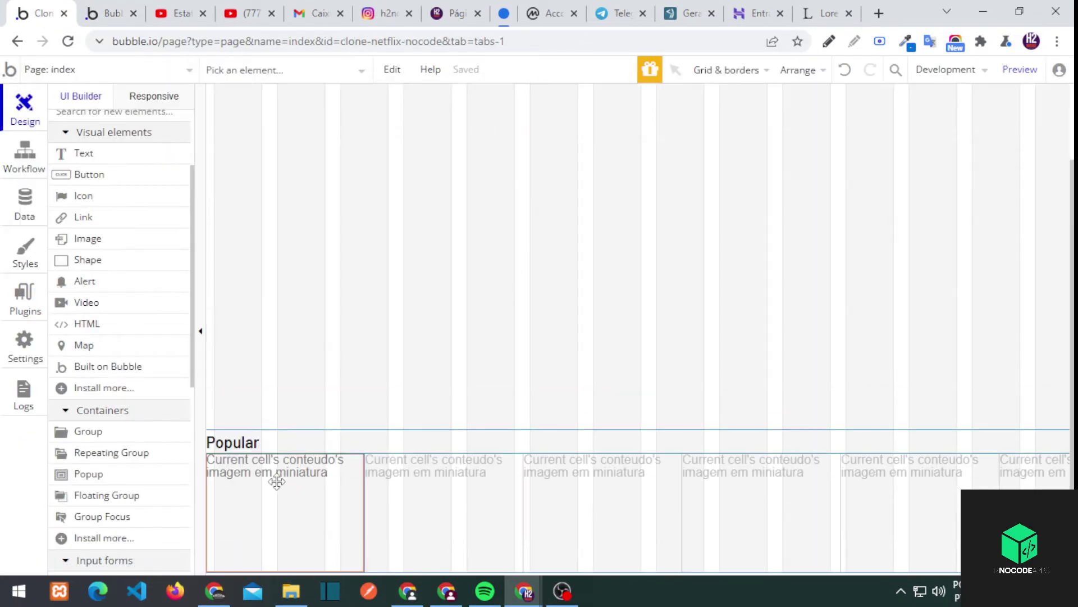
{"action": "double_click", "coordinate": [298, 440]}
{"action": "right_click", "coordinate": [261, 438]}
{"action": "left_click", "coordinate": [324, 525]}
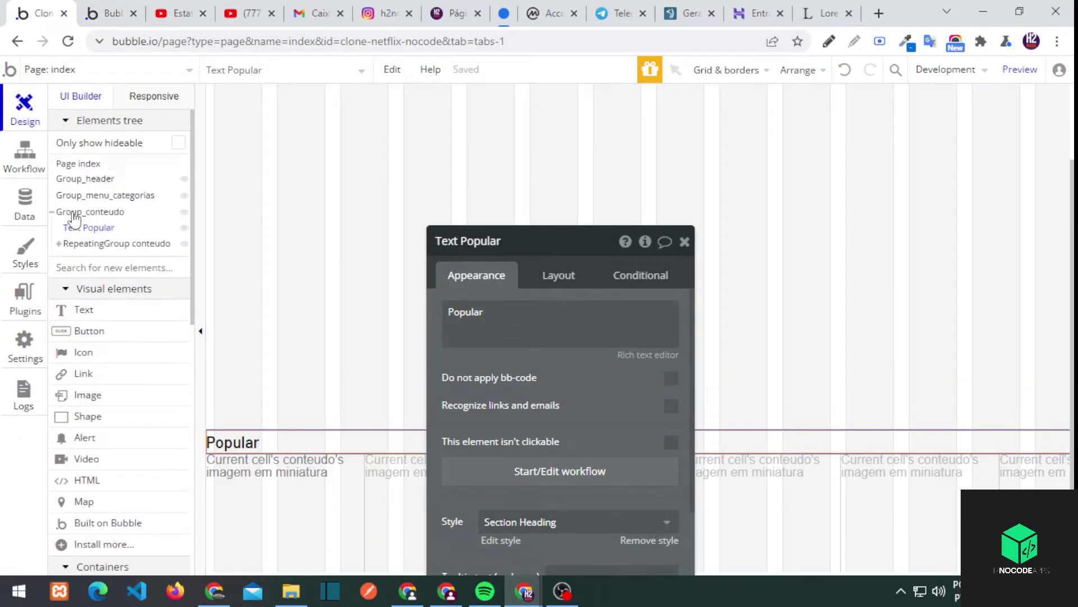
Paste a copy of the content group below the original and rename the original group
{"action": "left_click", "coordinate": [52, 211]}
{"action": "right_click", "coordinate": [95, 212]}
{"action": "left_click", "coordinate": [115, 196]}
{"action": "left_click", "coordinate": [236, 242]}
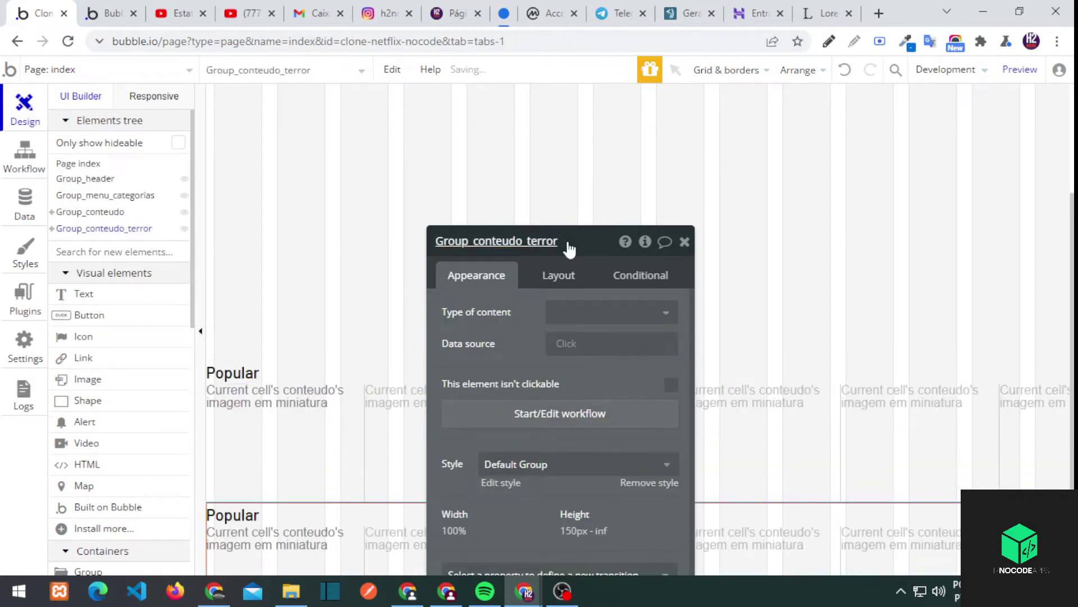
{"action": "left_click", "coordinate": [110, 214]}
{"action": "type", "text": "lar"}
{"action": "scroll", "coordinate": [642, 344], "scroll_direction": "down", "scroll_amount": 1}
Change the copied row's conteudos search constraint from Popular to terror
{"action": "left_click", "coordinate": [356, 501]}
{"action": "left_click", "coordinate": [513, 255]}
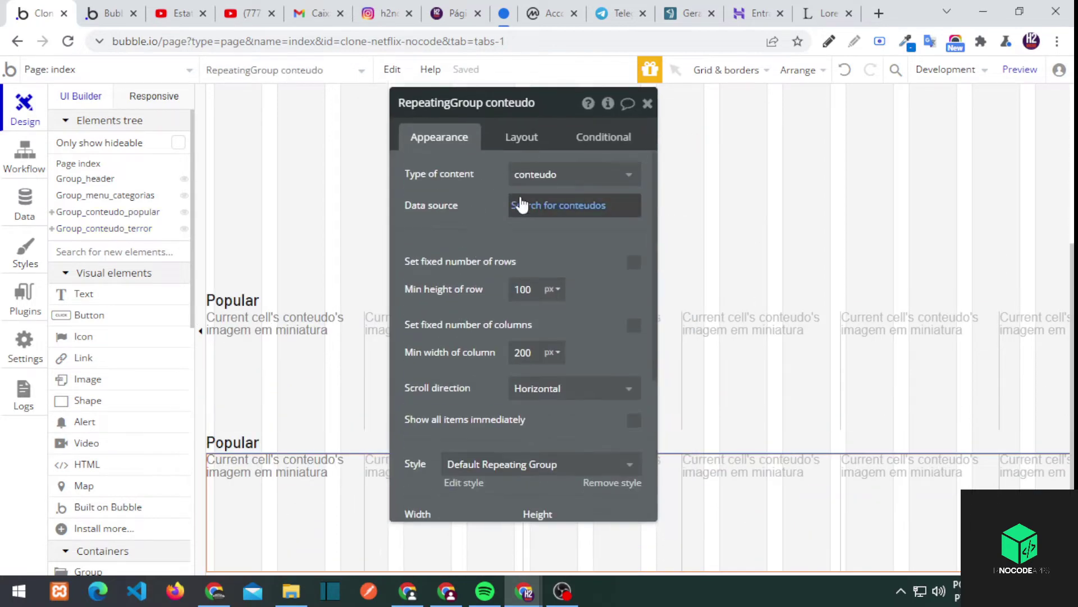
{"action": "left_click", "coordinate": [520, 199]}
{"action": "double_click", "coordinate": [267, 176]}
{"action": "key", "text": "BackSpace"}
{"action": "type", "text": "terror"}
{"action": "left_click", "coordinate": [271, 445]}
{"action": "double_click", "coordinate": [444, 161]}
Reload the preview, then review the Terror row's image source and repeating list
{"action": "key", "text": "ctrl+Tab"}
{"action": "key", "text": "F5"}
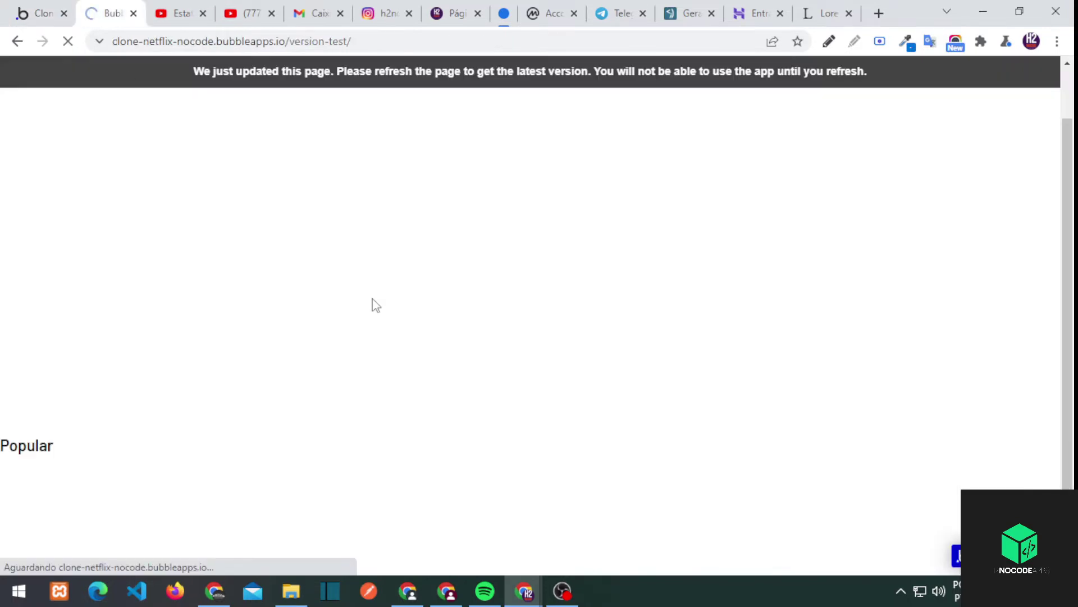
{"action": "key", "text": "ctrl+shift+Tab"}
{"action": "left_click", "coordinate": [264, 495]}
{"action": "left_click", "coordinate": [522, 227]}
{"action": "left_click", "coordinate": [393, 533]}
Edit the Terror content entry in App data, then return to the editor
{"action": "left_click", "coordinate": [24, 205]}
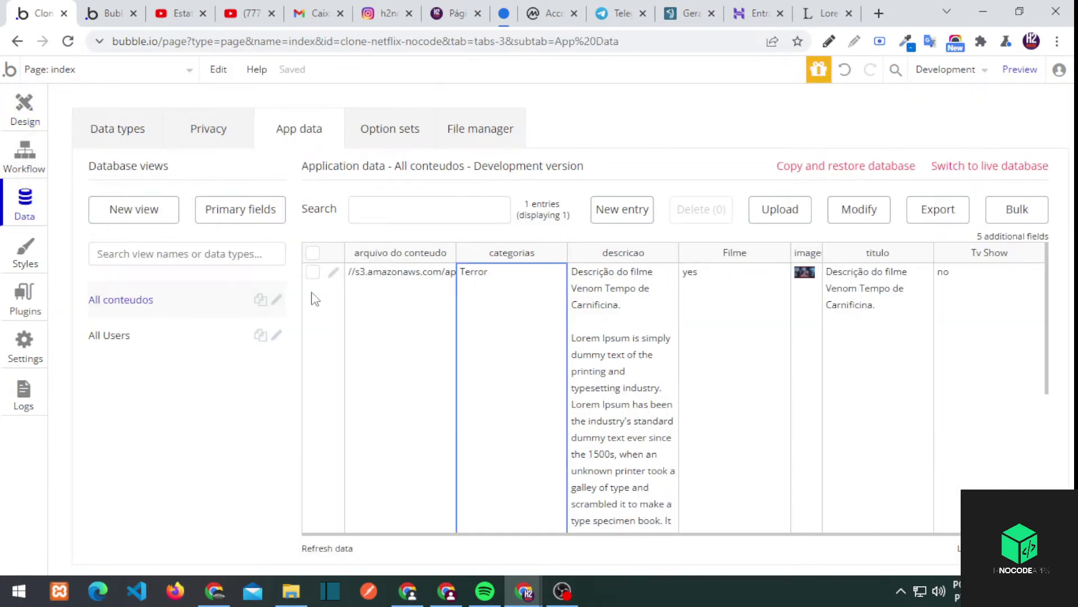
{"action": "left_click", "coordinate": [332, 273]}
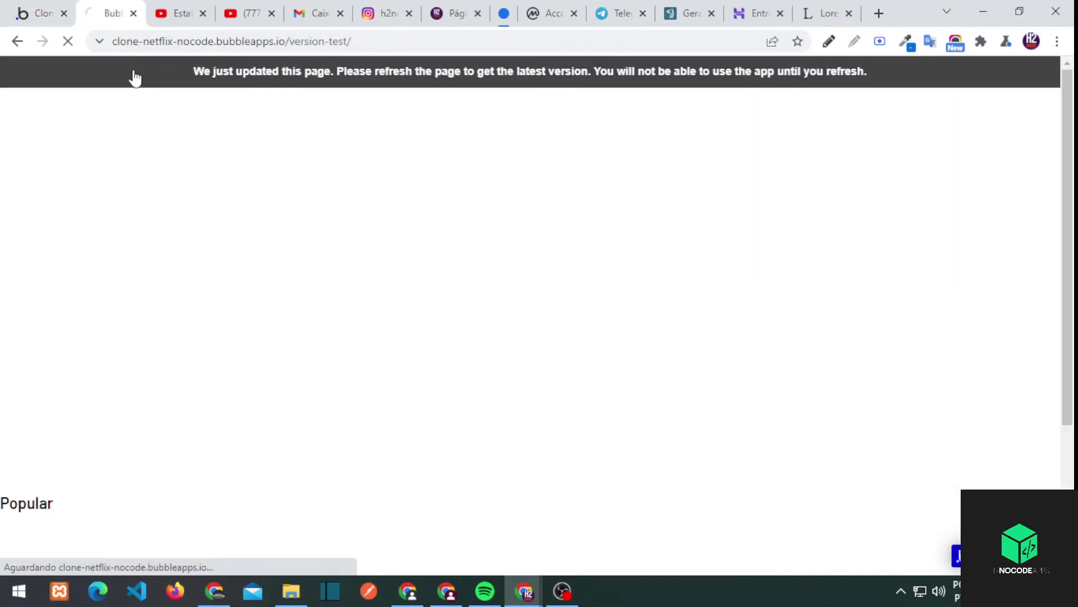
{"action": "scroll", "coordinate": [337, 361], "scroll_direction": "down", "scroll_amount": 3}
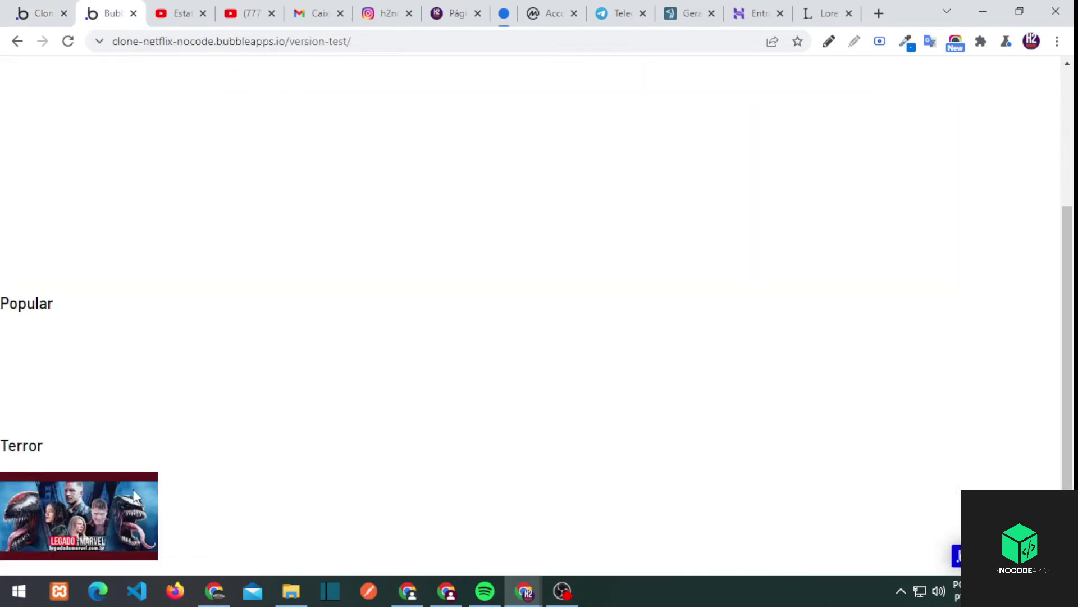
{"action": "left_click", "coordinate": [37, 12]}
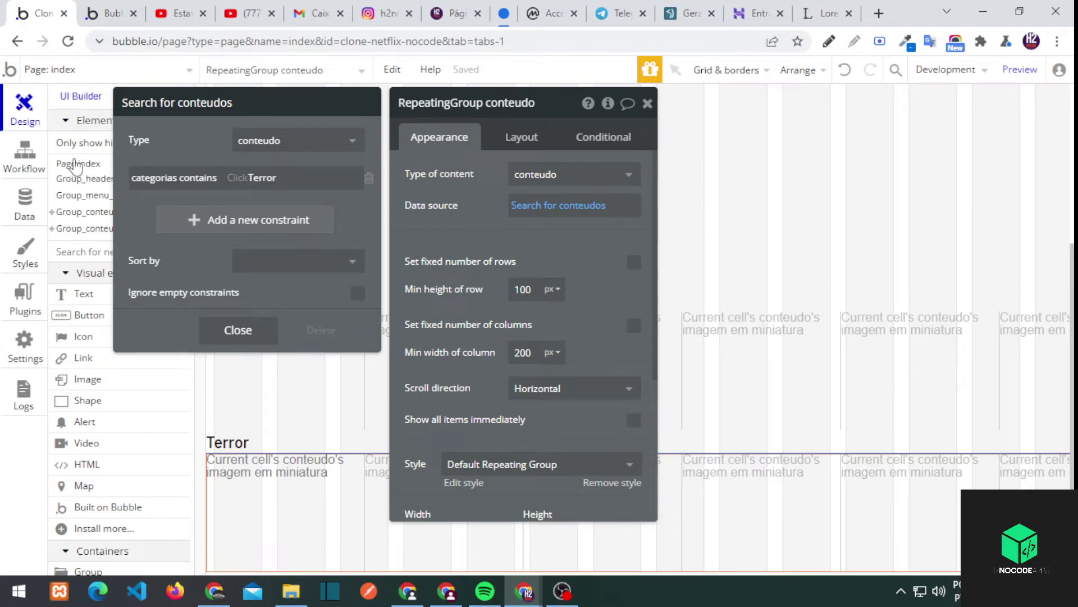
Give Group_menu_categorias 50px padding in the Layout settings
{"action": "left_click", "coordinate": [475, 193]}
{"action": "left_click", "coordinate": [521, 137]}
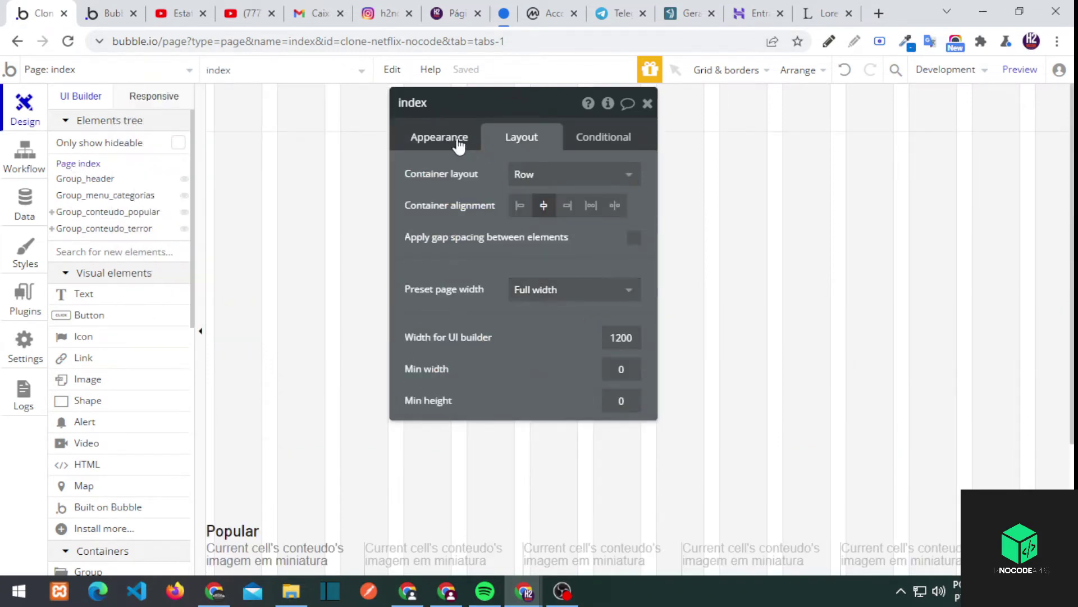
{"action": "left_click", "coordinate": [96, 195]}
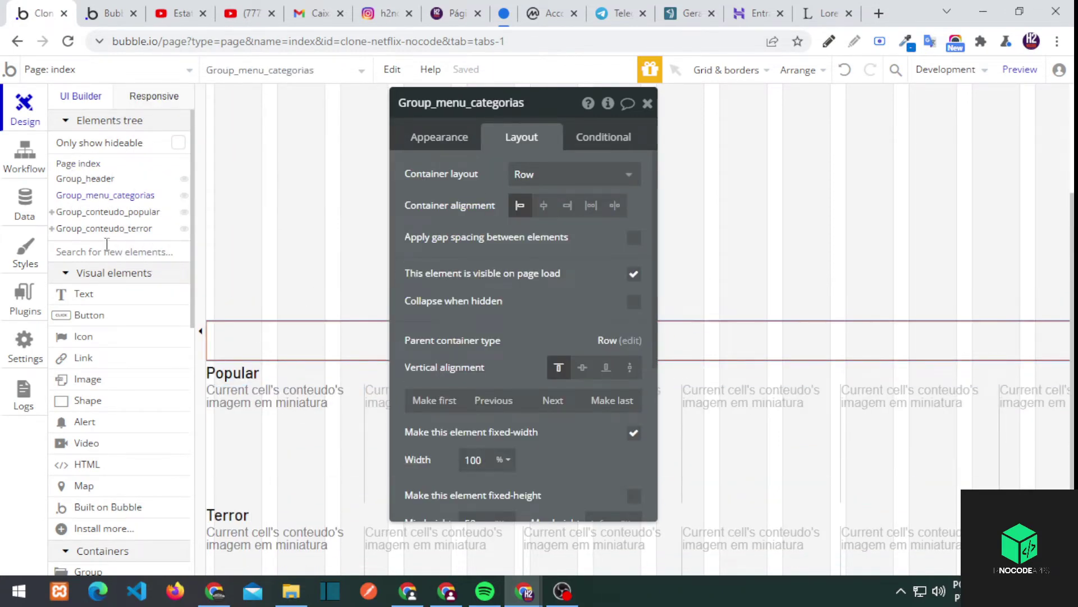
{"action": "scroll", "coordinate": [484, 502], "scroll_direction": "down", "scroll_amount": 5}
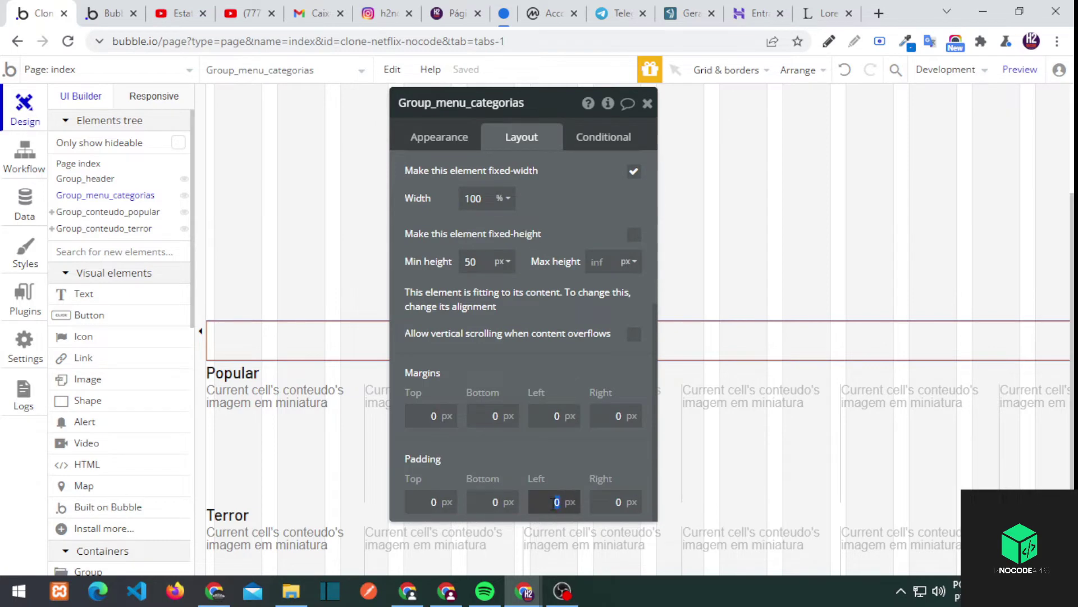
{"action": "type", "text": "50"}
{"action": "left_click", "coordinate": [614, 500]}
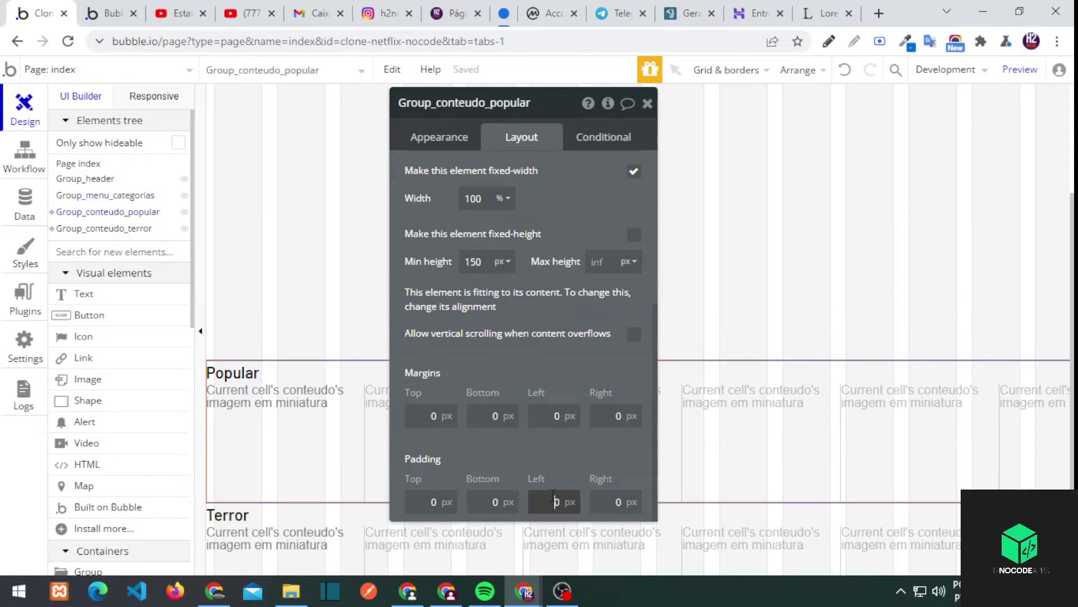
Set Group_conteudo_terror's left and right padding to 50
{"action": "left_click", "coordinate": [104, 229]}
{"action": "left_click", "coordinate": [556, 502]}
{"action": "type", "text": "50"}
{"action": "left_click", "coordinate": [614, 501]}
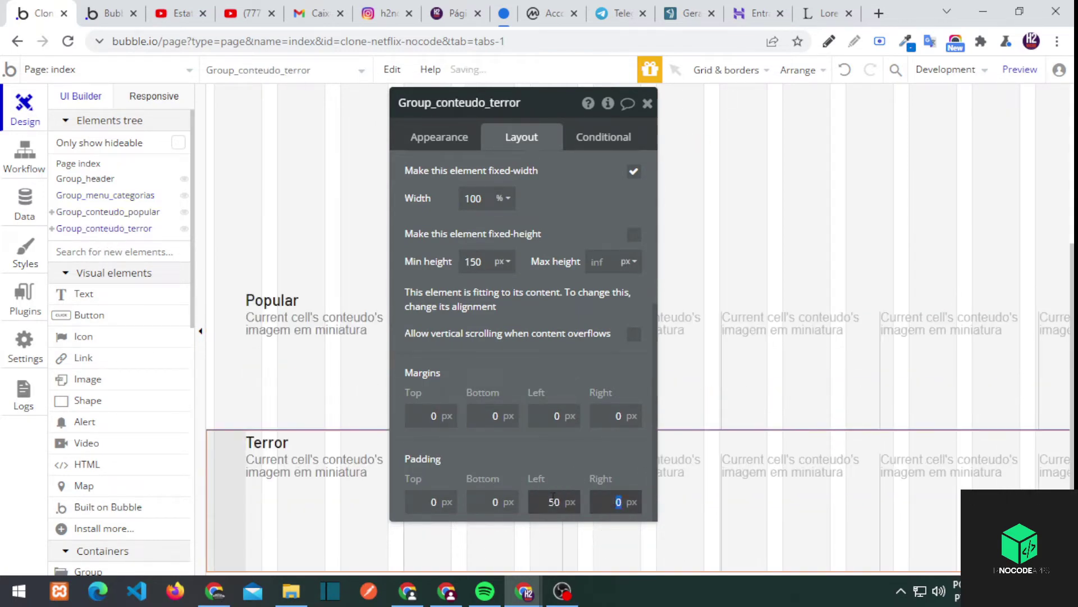
{"action": "type", "text": "50"}
{"action": "left_click", "coordinate": [306, 518]}
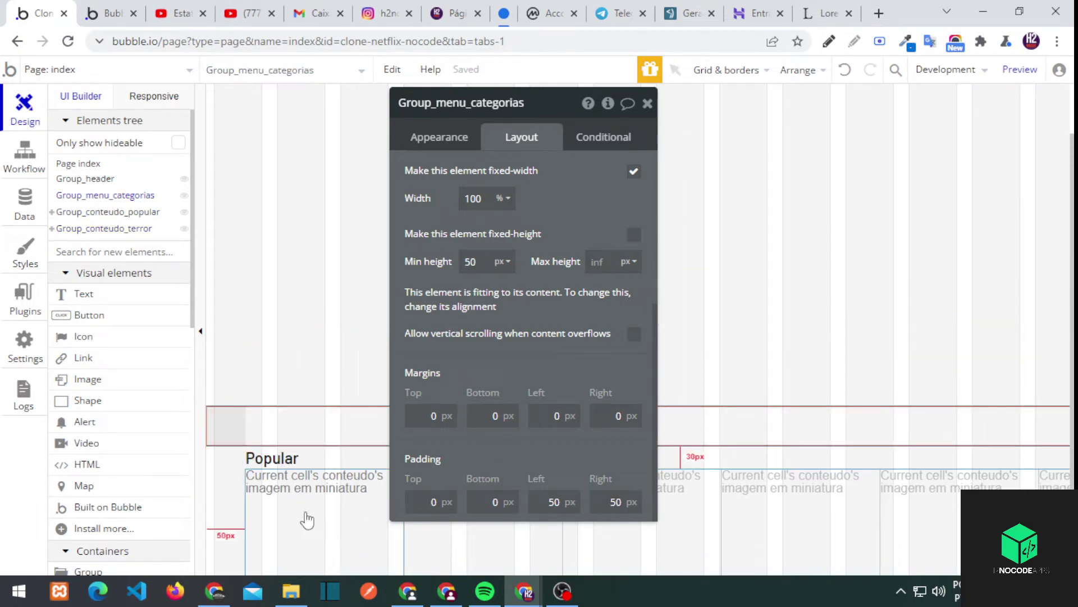
Start a click workflow for the Terror row's thumbnail image
{"action": "left_click", "coordinate": [305, 475]}
{"action": "left_click", "coordinate": [446, 136]}
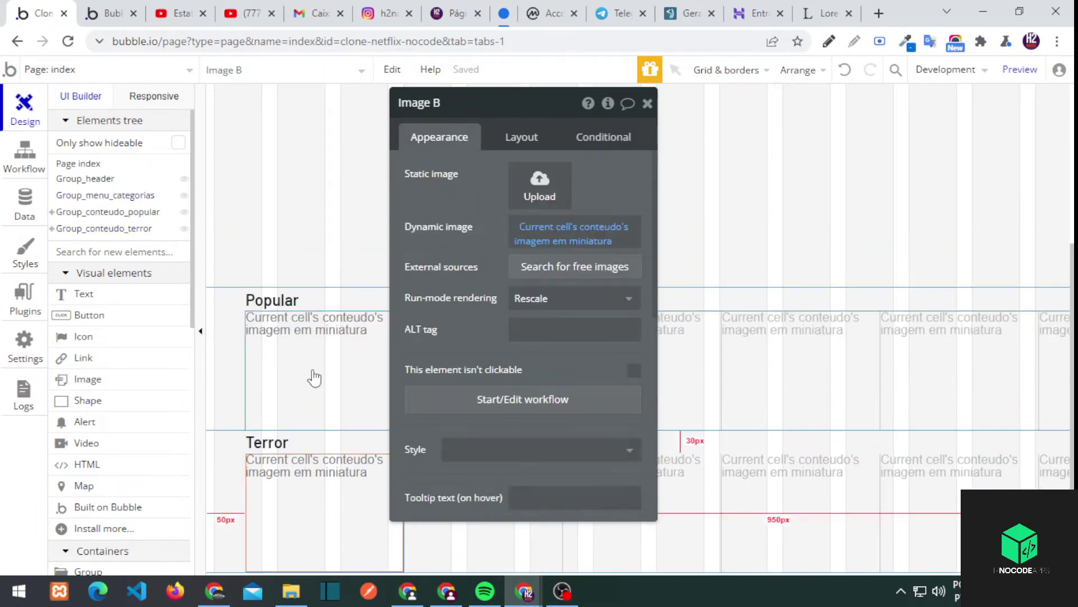
{"action": "left_click", "coordinate": [486, 399]}
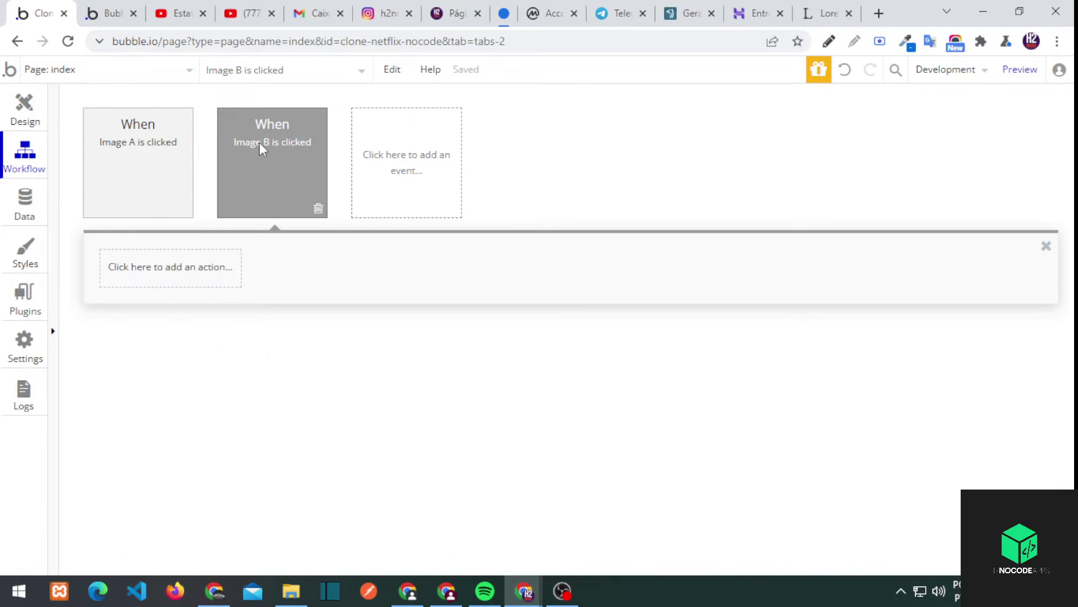
Set up the Popular and Terror thumbnail images and their click events
{"action": "left_click", "coordinate": [258, 142]}
{"action": "left_click", "coordinate": [25, 107]}
{"action": "left_click", "coordinate": [365, 340]}
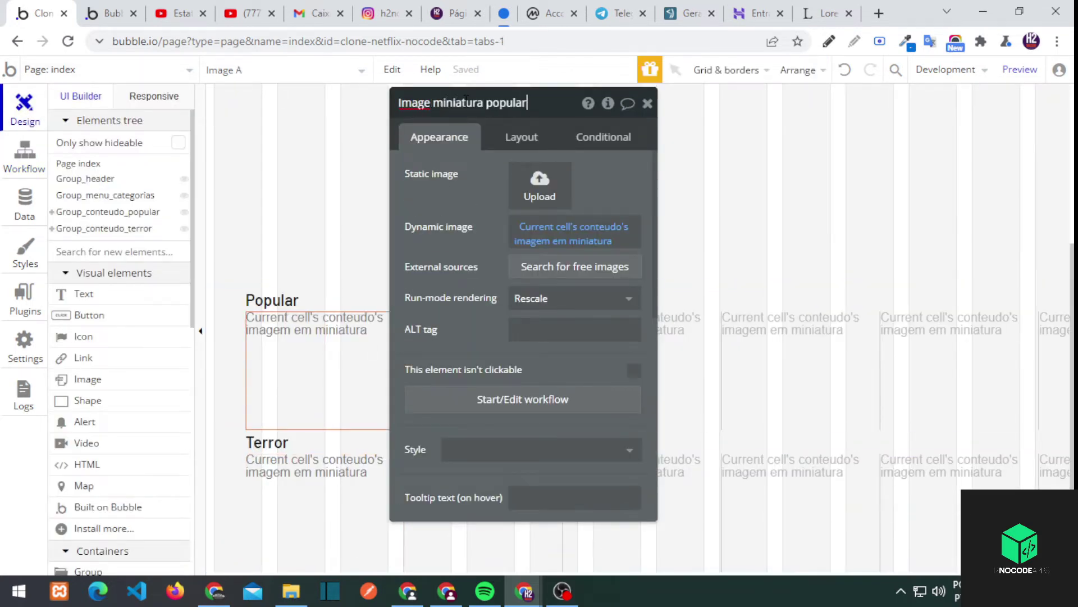
{"action": "left_click", "coordinate": [318, 489]}
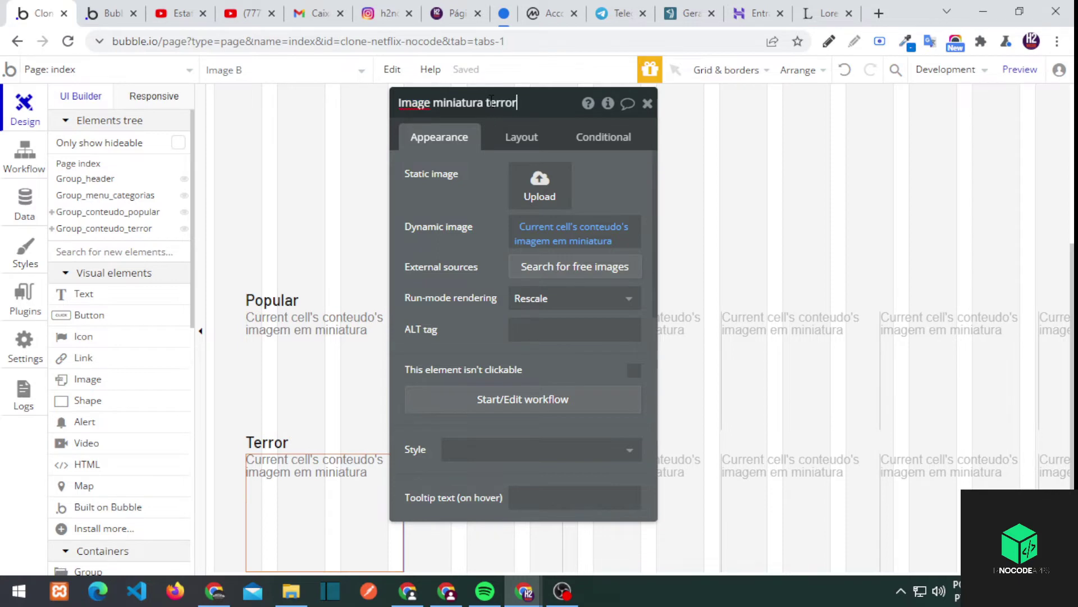
{"action": "left_click", "coordinate": [461, 398]}
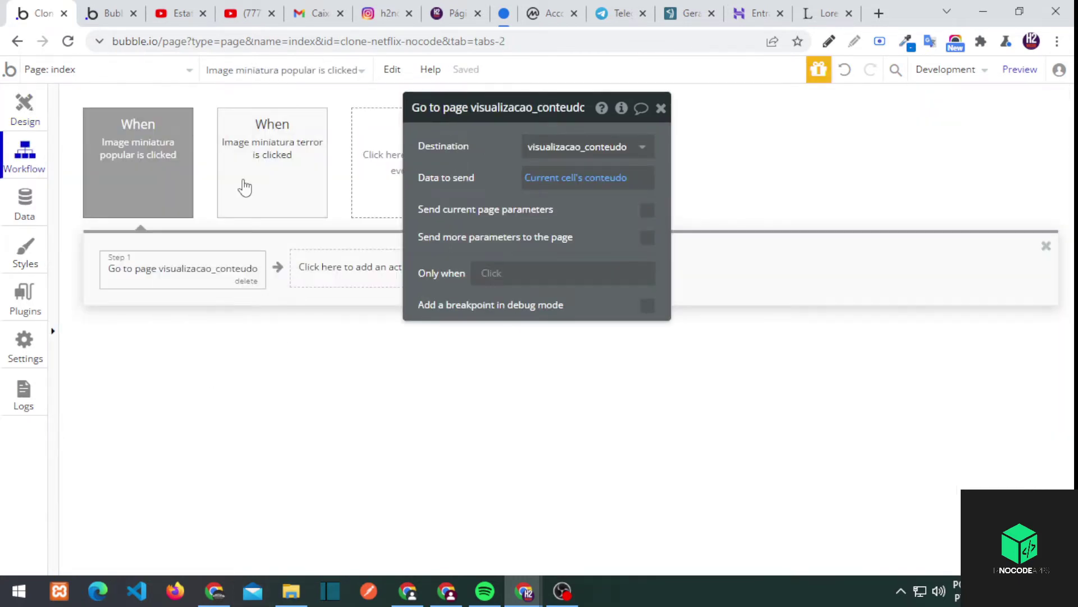
{"action": "left_click", "coordinate": [245, 187]}
Reload the preview and confirm the Venom thumbnail opens its view page
{"action": "key", "text": "ctrl+v"}
{"action": "key", "text": "ctrl+2"}
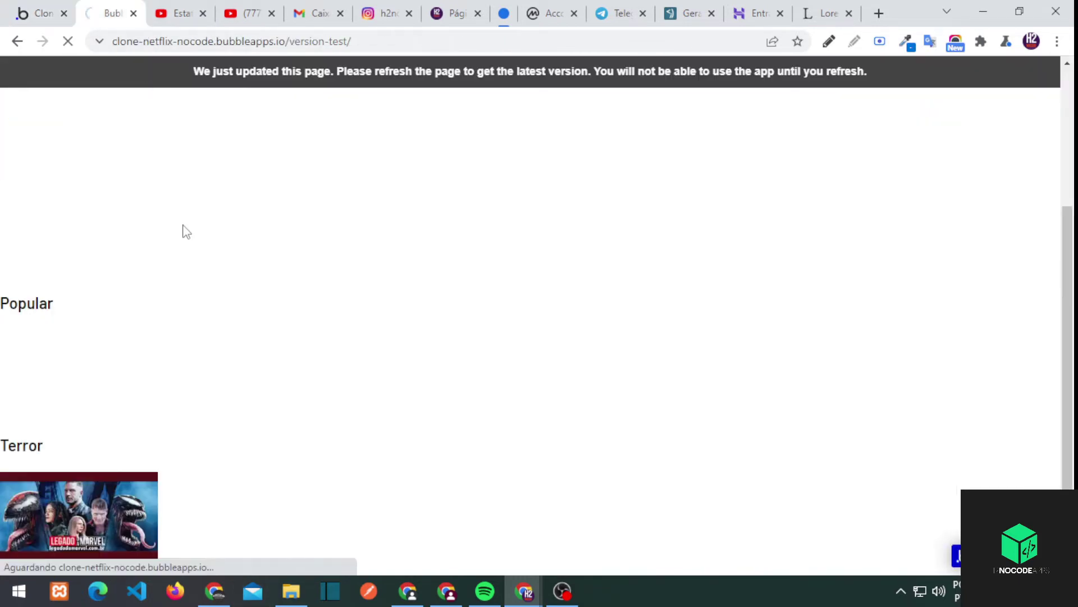
{"action": "left_click", "coordinate": [113, 521]}
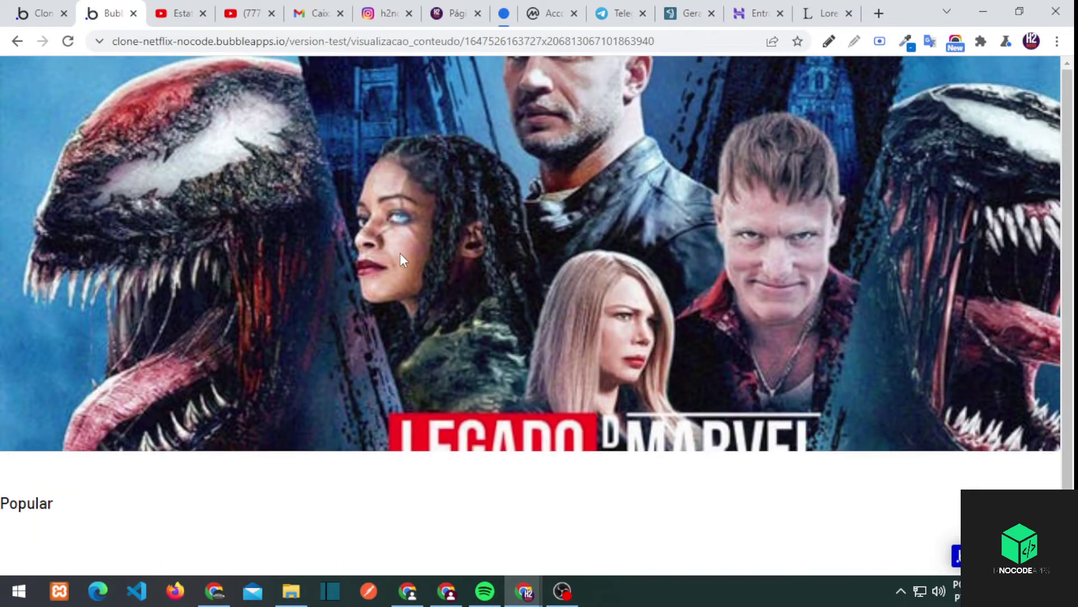
{"action": "scroll", "coordinate": [400, 260], "scroll_direction": "down", "scroll_amount": 1}
{"action": "left_click", "coordinate": [39, 13]}
Browse the app's pages list, then select the debug mode part of the preview address
{"action": "left_click", "coordinate": [59, 70]}
{"action": "left_click", "coordinate": [219, 377]}
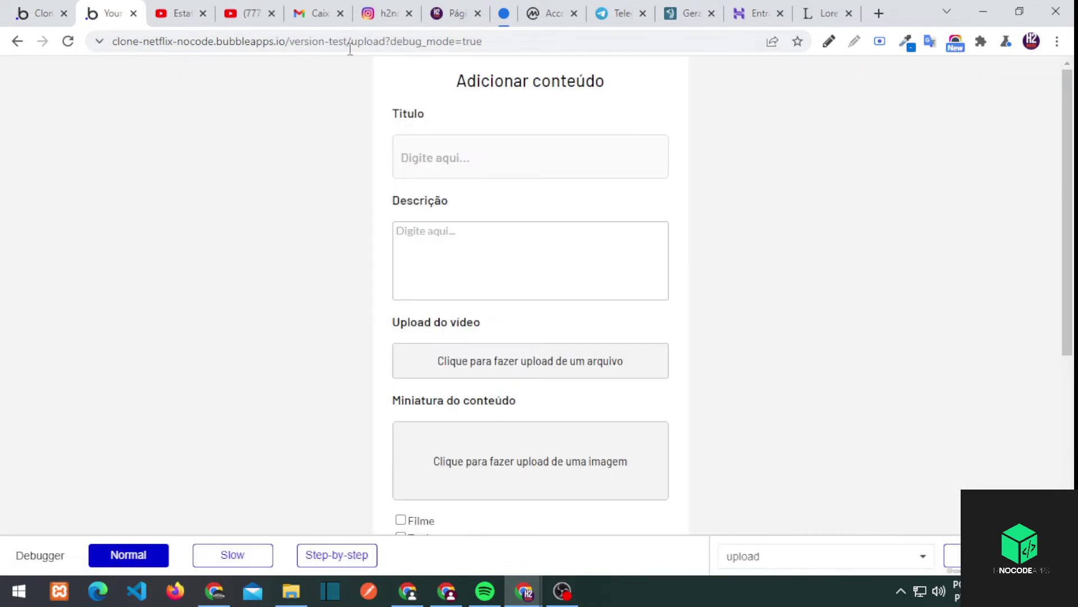
{"action": "left_click_drag", "start_coordinate": [422, 41], "coordinate": [518, 41]}
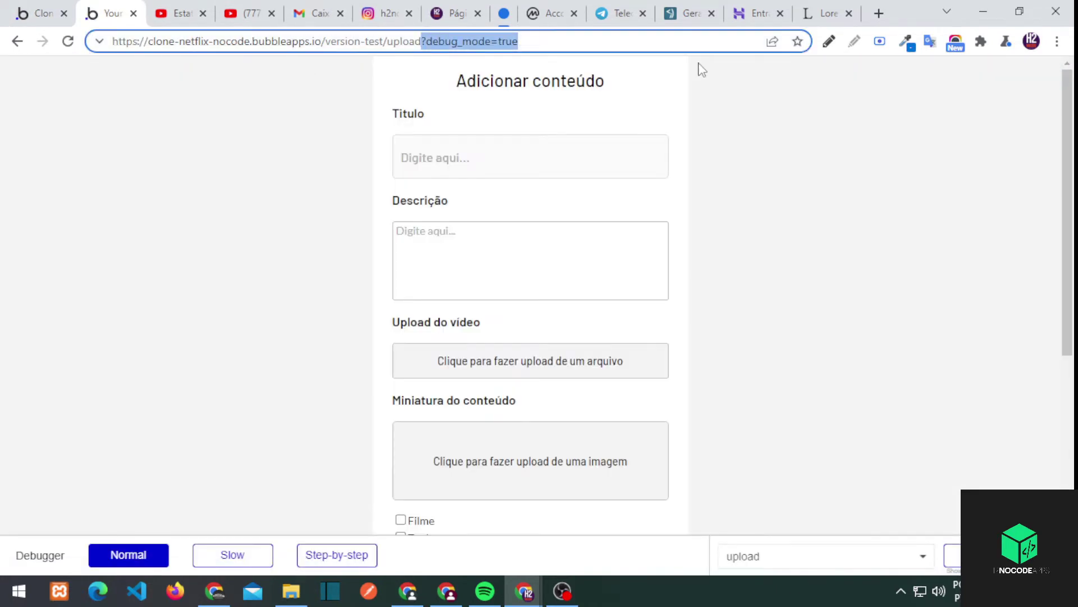
Enter 'Sonic - O Filme' as the title and move on to the description
{"action": "left_click", "coordinate": [291, 591]}
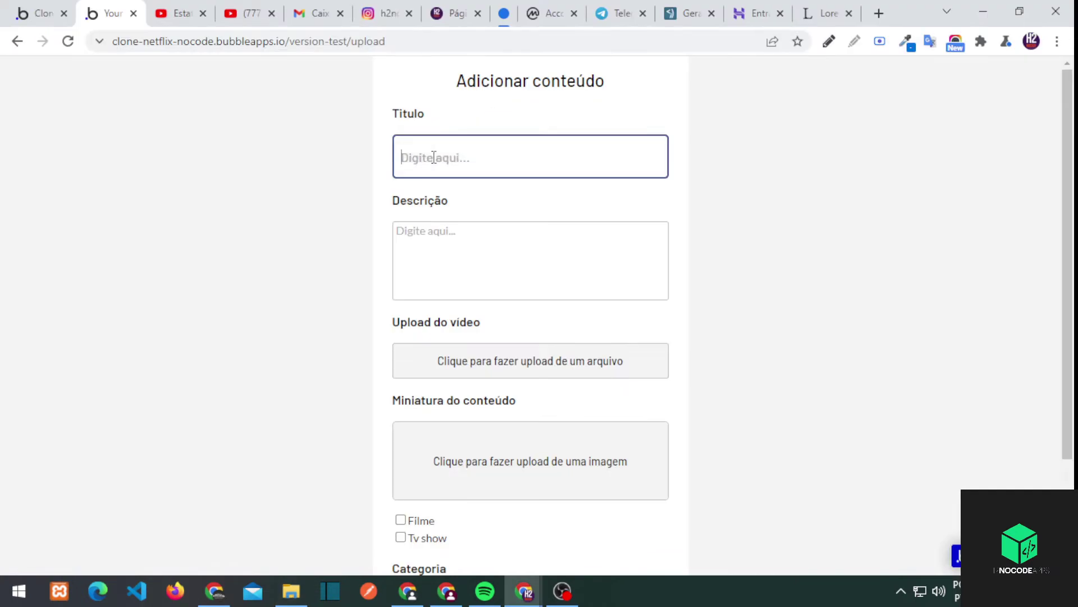
{"action": "type", "text": "Sonic - O Filme.jpg"}
{"action": "key", "text": "Tab"}
{"action": "left_click", "coordinate": [556, 162]}
{"action": "key", "text": "BackSpace"}
{"action": "key", "text": "BackSpace"}
{"action": "key", "text": "BackSpace"}
{"action": "key", "text": "BackSpace"}
{"action": "left_click", "coordinate": [546, 253]}
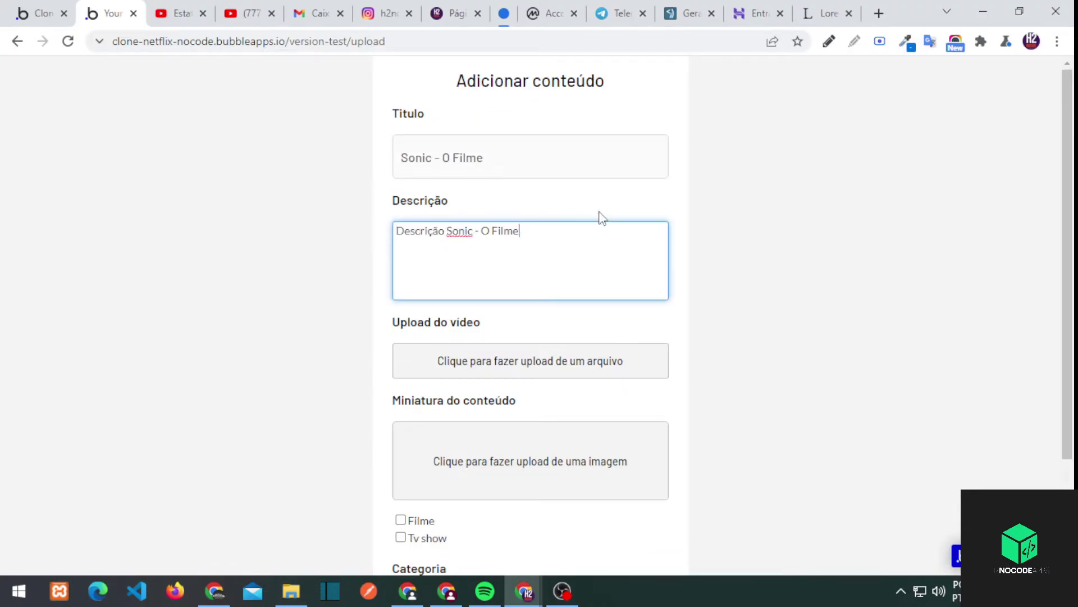
Upload a video, tick Filme, set category Comédia and choose a thumbnail
{"action": "left_click", "coordinate": [494, 368]}
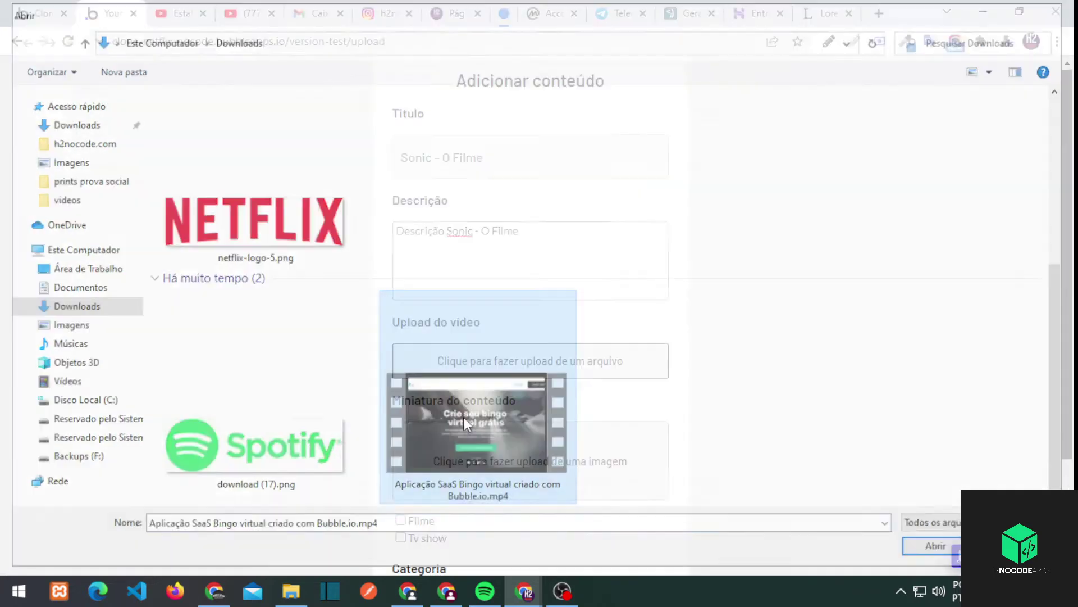
{"action": "scroll", "coordinate": [476, 369], "scroll_direction": "down", "scroll_amount": 1}
{"action": "scroll", "coordinate": [476, 369], "scroll_direction": "down", "scroll_amount": 1}
{"action": "left_click", "coordinate": [401, 416]}
{"action": "left_click", "coordinate": [531, 470]}
{"action": "left_click", "coordinate": [434, 511]}
{"action": "left_click", "coordinate": [476, 327]}
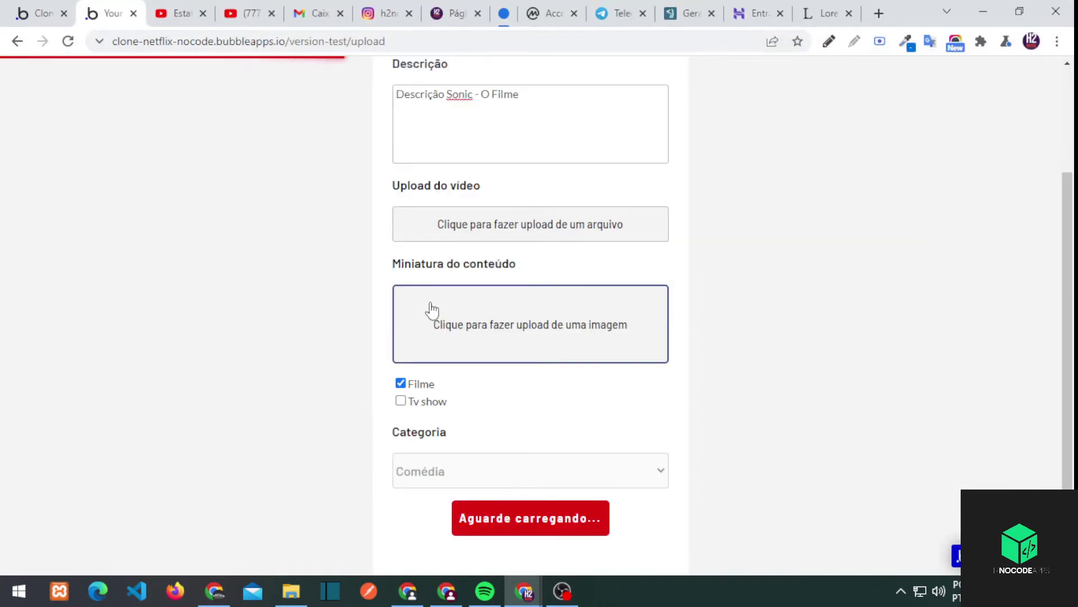
Close the rename box on the Matrix file in Downloads and return to the editor's Design view
{"action": "scroll", "coordinate": [763, 357], "scroll_direction": "up", "scroll_amount": 2}
{"action": "scroll", "coordinate": [553, 451], "scroll_direction": "down", "scroll_amount": 2}
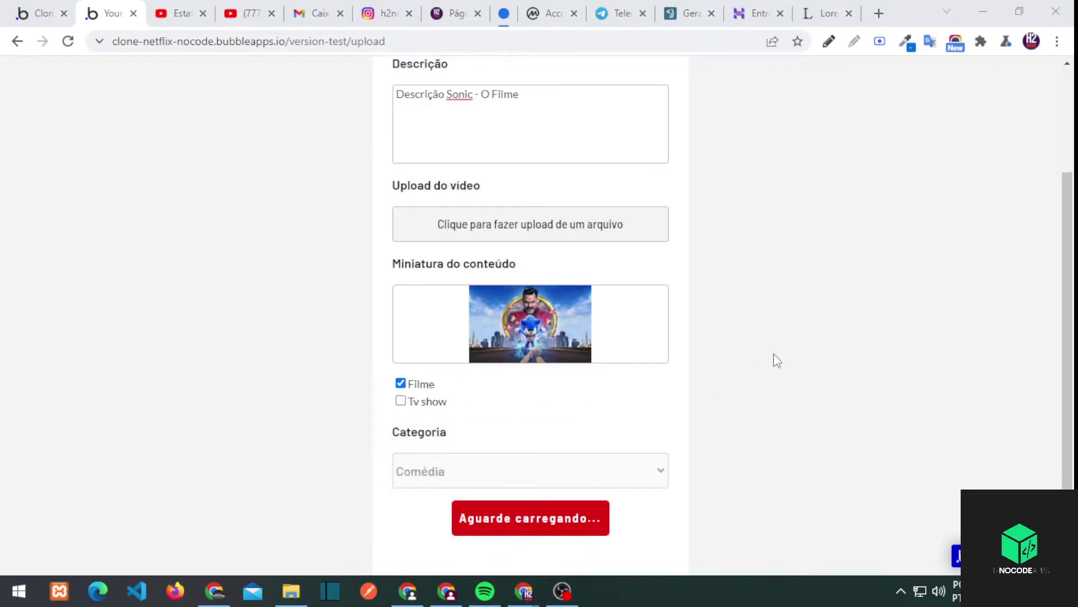
{"action": "scroll", "coordinate": [427, 489], "scroll_direction": "up", "scroll_amount": 3}
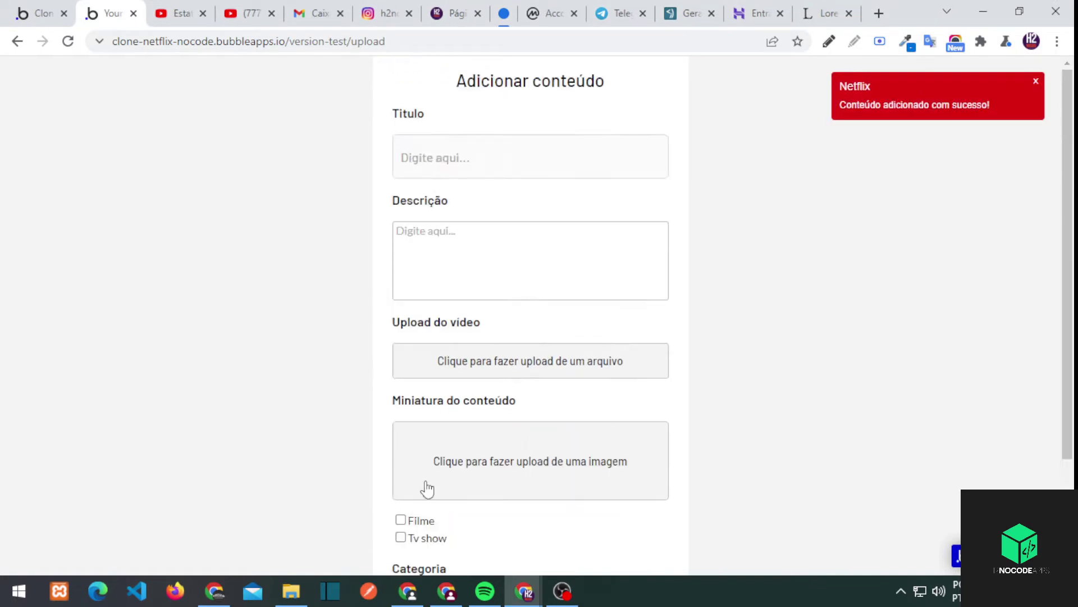
{"action": "key", "text": "alt+Tab"}
{"action": "left_click", "coordinate": [619, 298]}
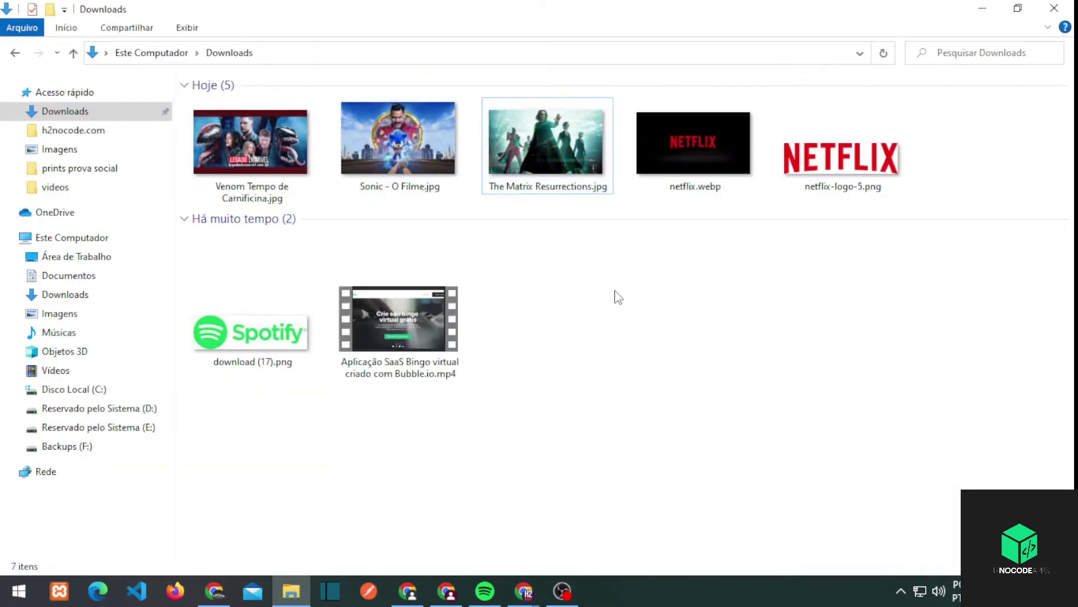
{"action": "key", "text": "alt+Tab"}
{"action": "left_click", "coordinate": [39, 13]}
{"action": "left_click", "coordinate": [24, 107]}
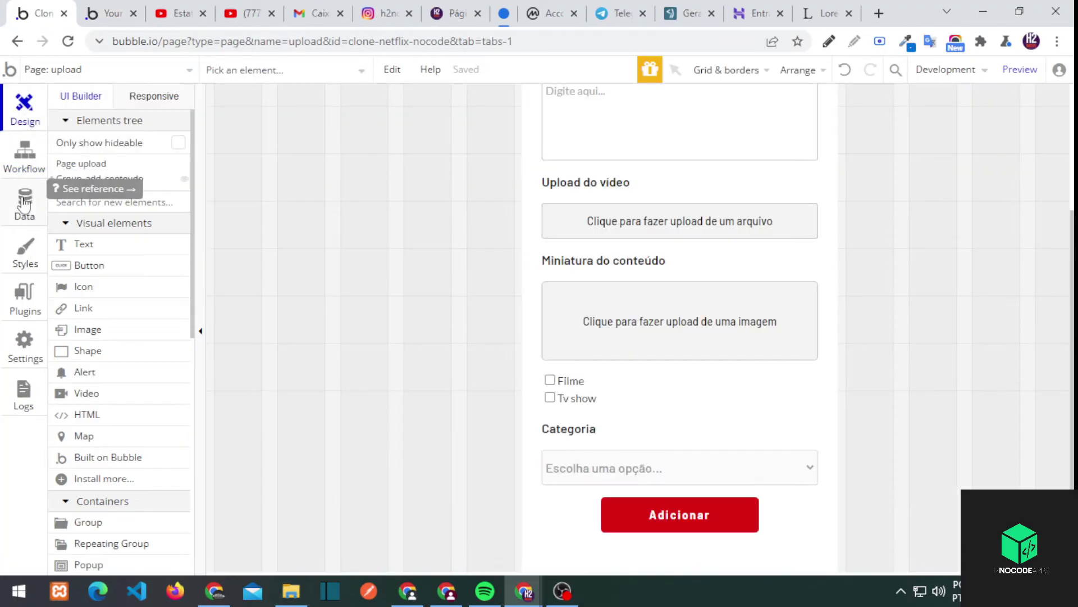
Paste The Matrix Resurrections' name as the description and pick its video file
{"action": "double_click", "coordinate": [635, 468]}
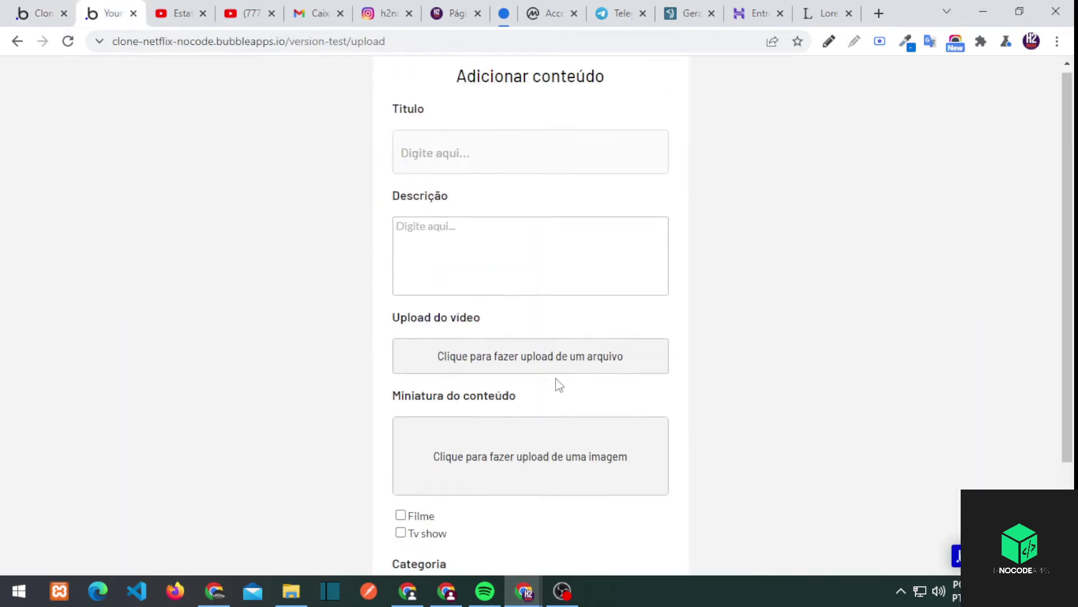
{"action": "scroll", "coordinate": [556, 380], "scroll_direction": "down", "scroll_amount": 2}
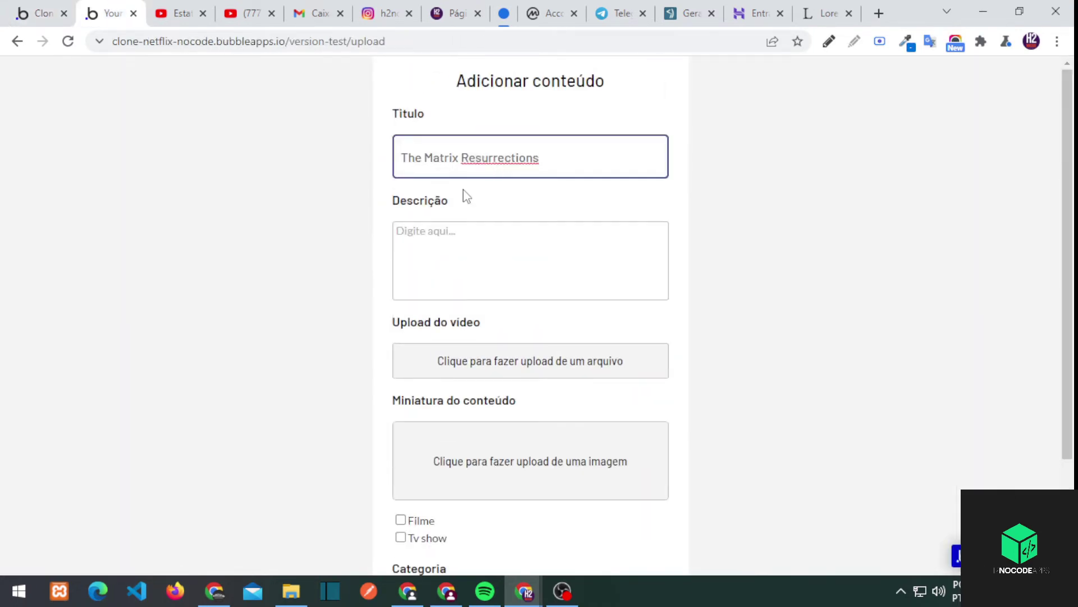
{"action": "left_click", "coordinate": [465, 248]}
{"action": "type", "text": "The Matrix Resurrections"}
{"action": "left_click", "coordinate": [450, 361]}
{"action": "double_click", "coordinate": [477, 397]}
Add The Matrix Resurrections thumbnail, tick Filme, choose Popular and submit
{"action": "scroll", "coordinate": [472, 344], "scroll_direction": "down", "scroll_amount": 3}
{"action": "left_click", "coordinate": [472, 344]}
{"action": "double_click", "coordinate": [633, 251]}
{"action": "left_click", "coordinate": [400, 382]}
{"action": "left_click", "coordinate": [530, 471]}
{"action": "left_click", "coordinate": [416, 499]}
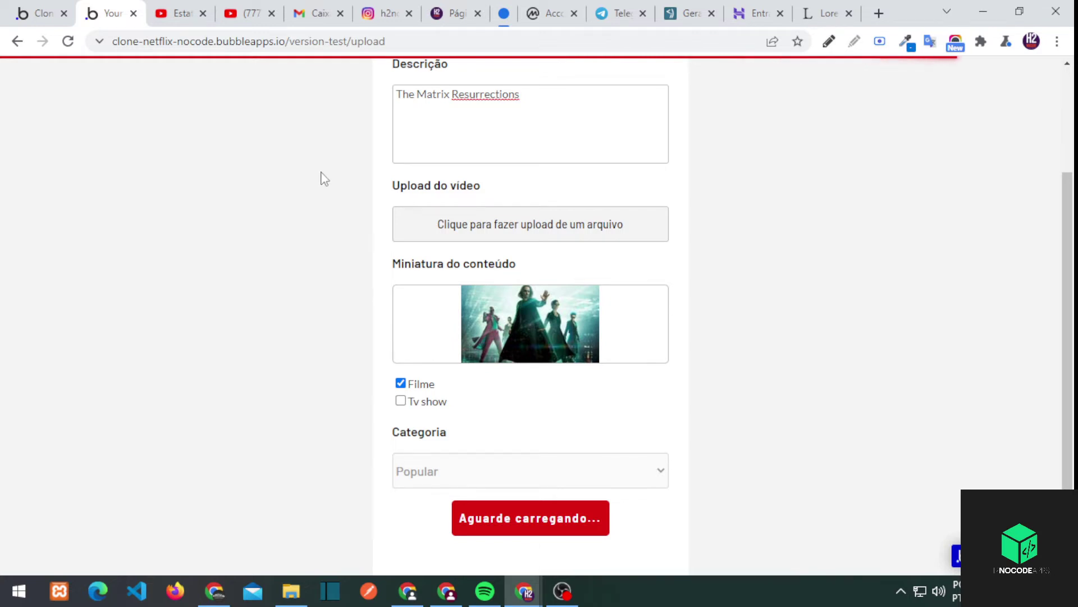
{"action": "left_click", "coordinate": [572, 520]}
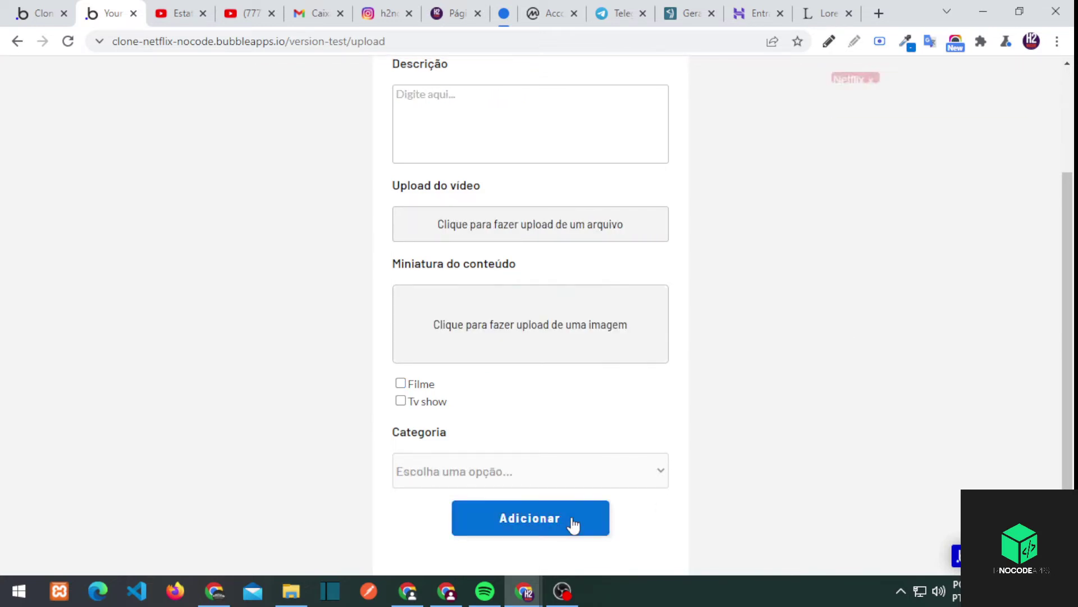
Check the home page rows, then open the stored conteudos in App data
{"action": "left_click", "coordinate": [60, 8]}
{"action": "left_click", "coordinate": [107, 13]}
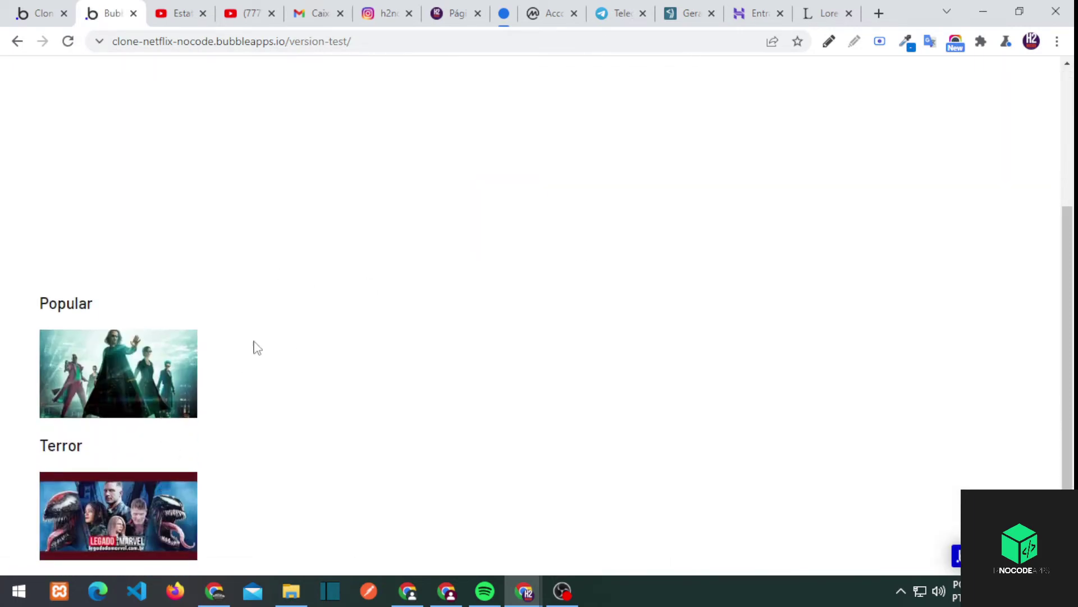
{"action": "left_click", "coordinate": [42, 13]}
{"action": "left_click", "coordinate": [39, 209]}
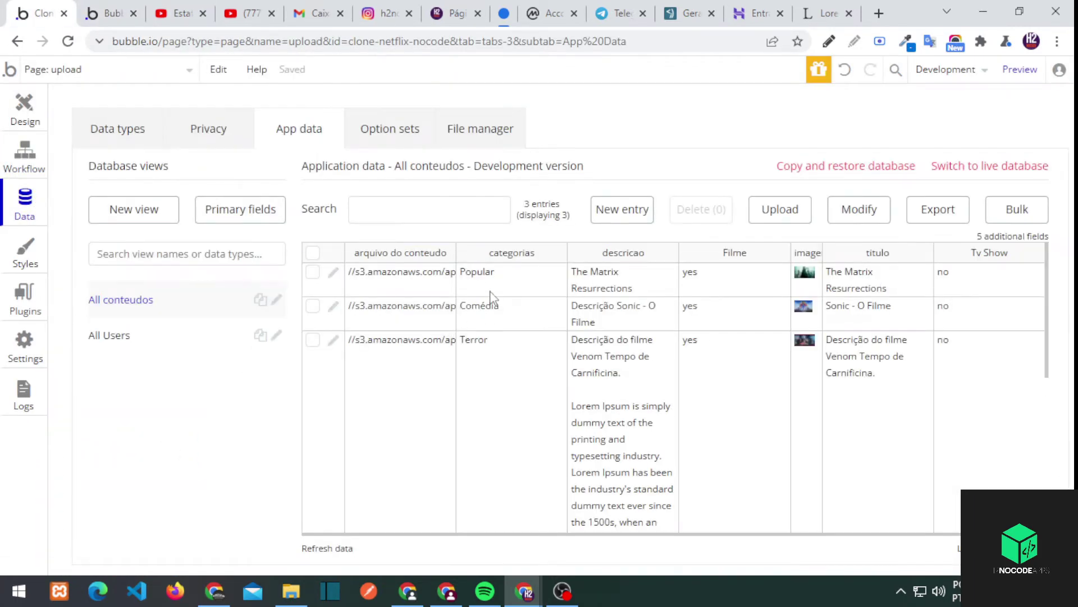
{"action": "key", "text": "ctrl+Tab"}
{"action": "key", "text": "ctrl+shift+Tab"}
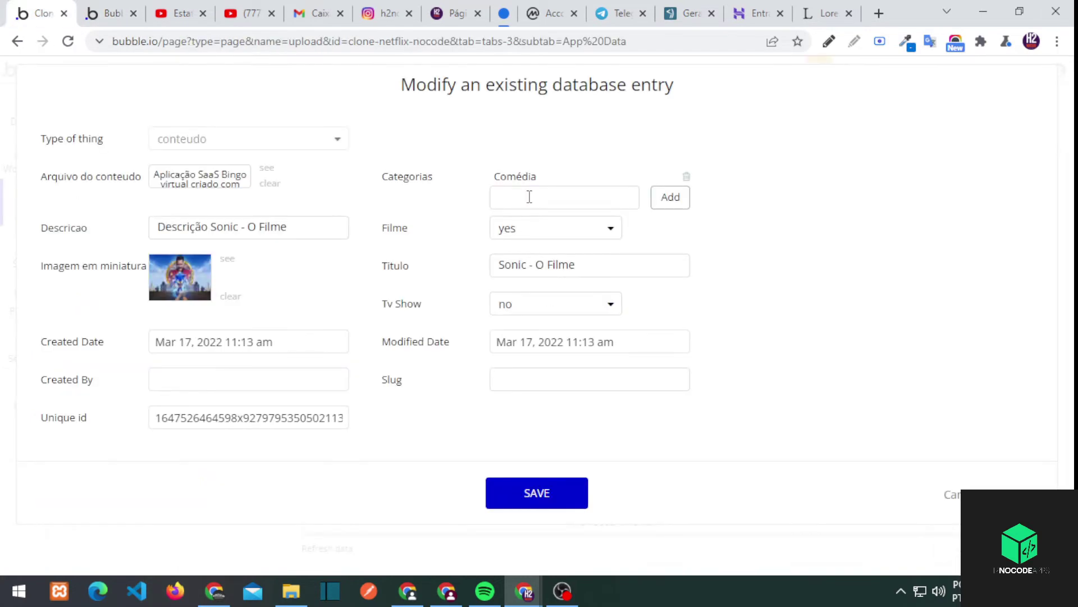
Add Popular to Sonic - O Filme's categories and save the entry
{"action": "left_click", "coordinate": [672, 198]}
{"action": "left_click", "coordinate": [536, 493]}
{"action": "left_click", "coordinate": [556, 255]}
Compare the preview with the editor, then return to Design and the pages list
{"action": "key", "text": "ctrl+Tab"}
{"action": "key", "text": "ctrl+shift+Tab"}
{"action": "key", "text": "ctrl+Tab"}
{"action": "key", "text": "ctrl+shift+Tab"}
{"action": "left_click", "coordinate": [24, 104]}
{"action": "left_click", "coordinate": [107, 69]}
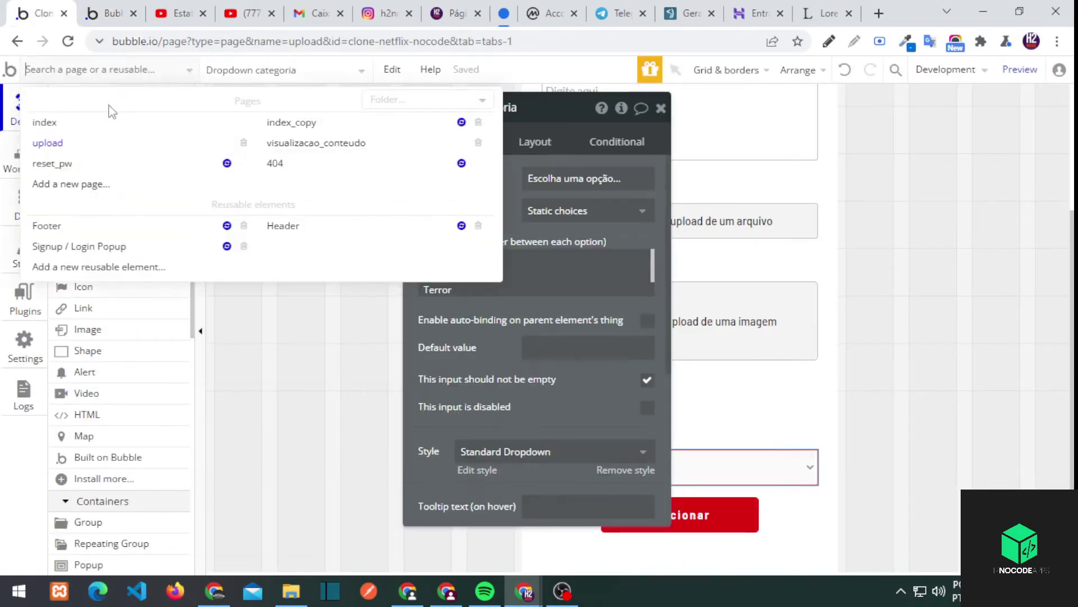
On the index page, give the Popular thumbnail image a minimum width of 0 %
{"action": "left_click", "coordinate": [42, 118]}
{"action": "left_click", "coordinate": [356, 378]}
{"action": "left_click", "coordinate": [535, 142]}
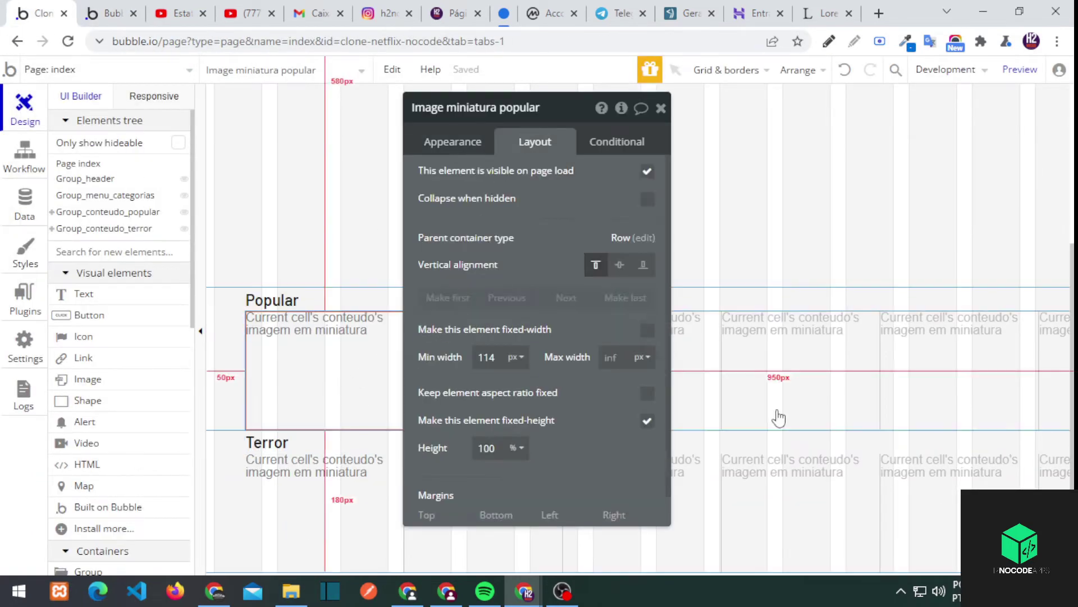
{"action": "left_click", "coordinate": [776, 414]}
{"action": "left_click", "coordinate": [366, 393]}
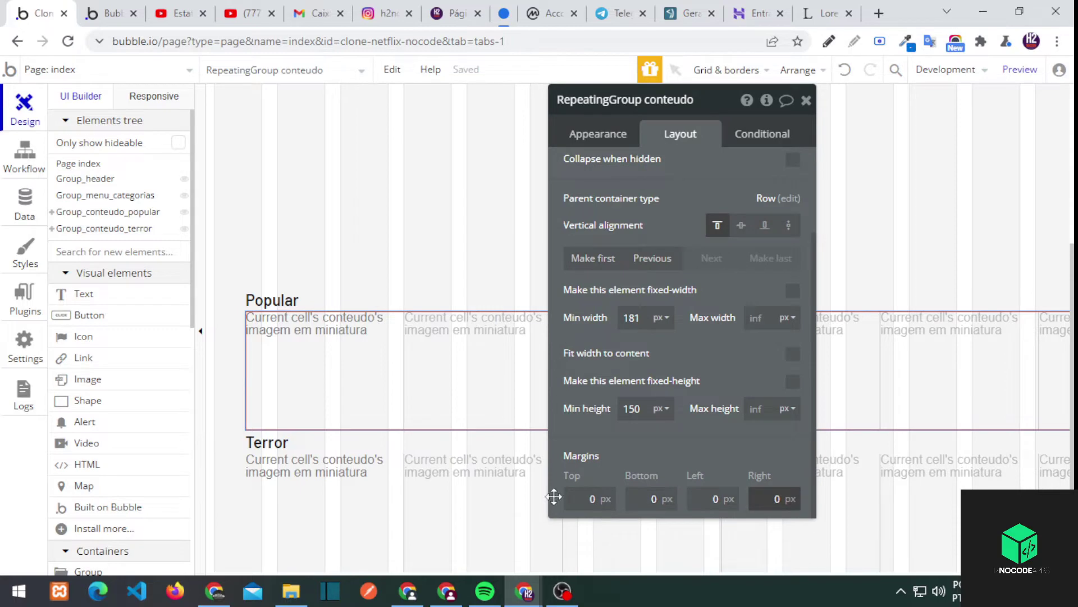
{"action": "left_click", "coordinate": [366, 338]}
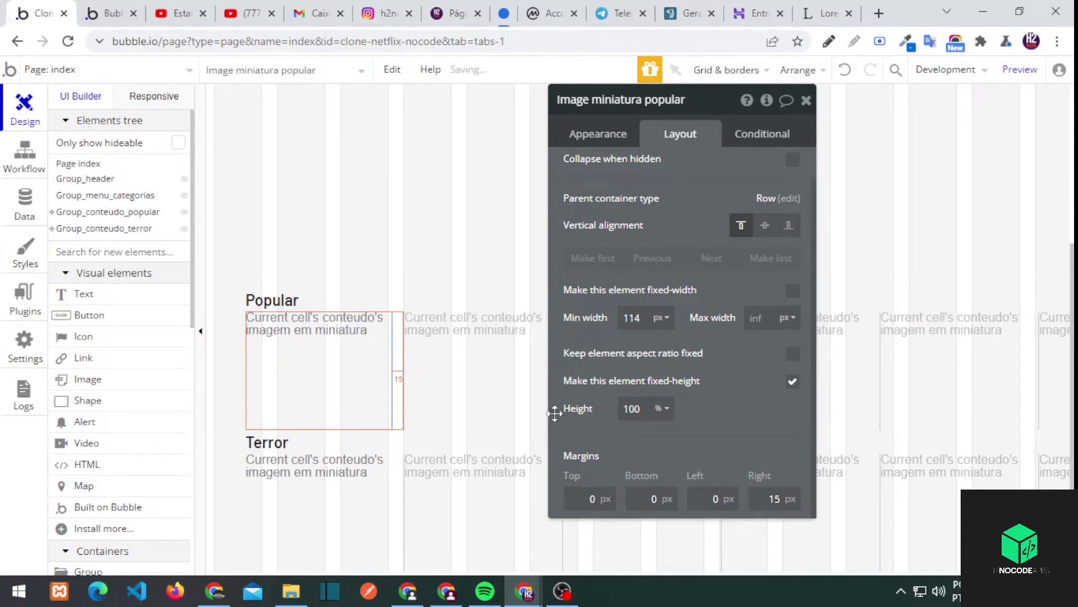
{"action": "scroll", "coordinate": [766, 277], "scroll_direction": "up", "scroll_amount": 1}
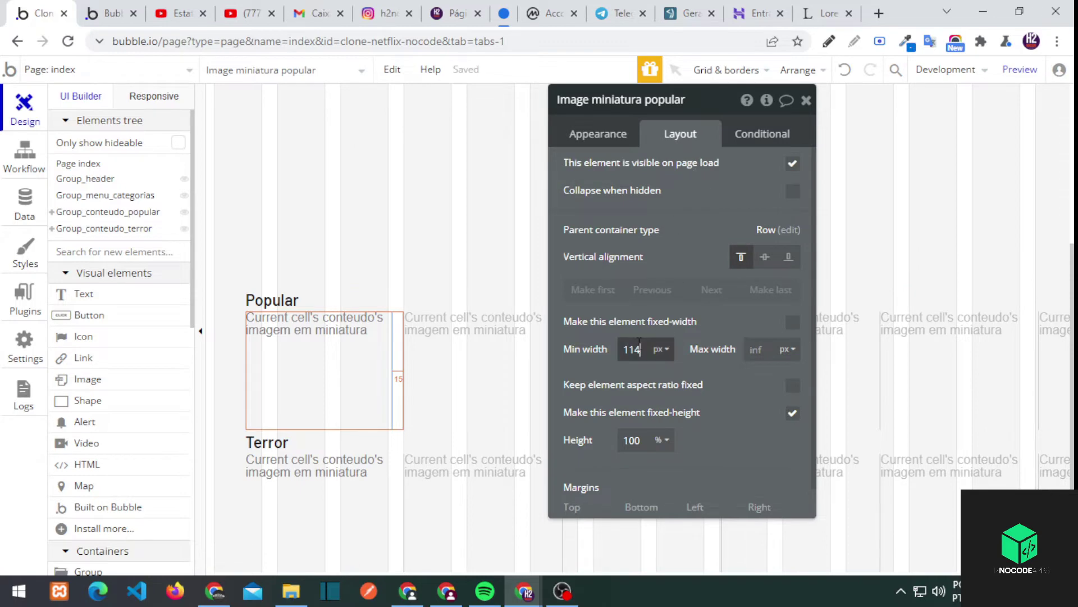
{"action": "type", "text": "00"}
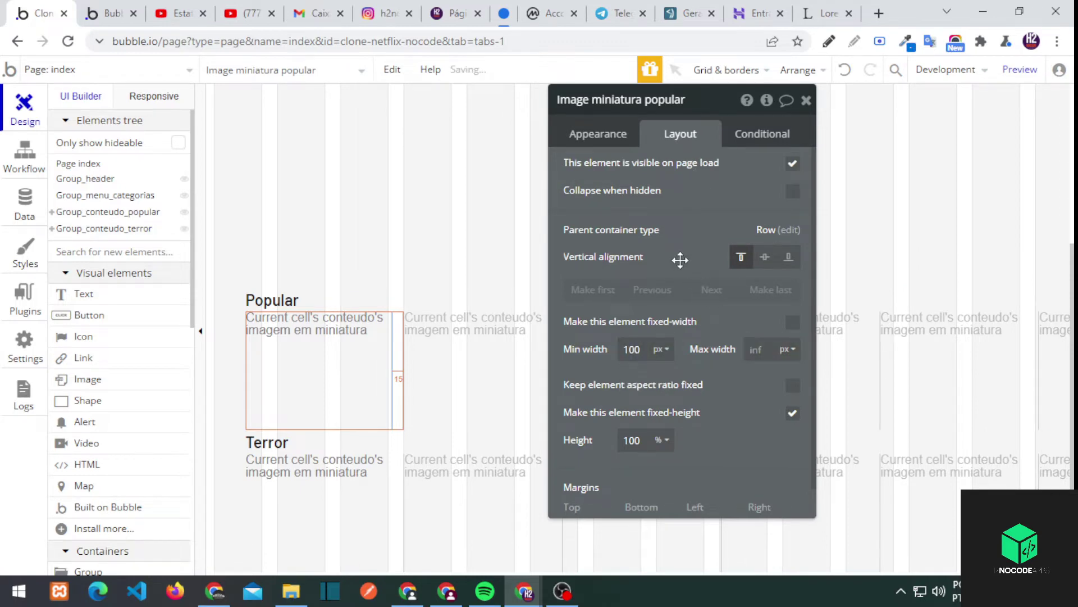
{"action": "left_click", "coordinate": [660, 398]}
{"action": "left_click", "coordinate": [380, 354]}
Check the live preview, then uncheck the thumbnail's fixed width so it sizes flexibly
{"action": "left_click", "coordinate": [106, 13]}
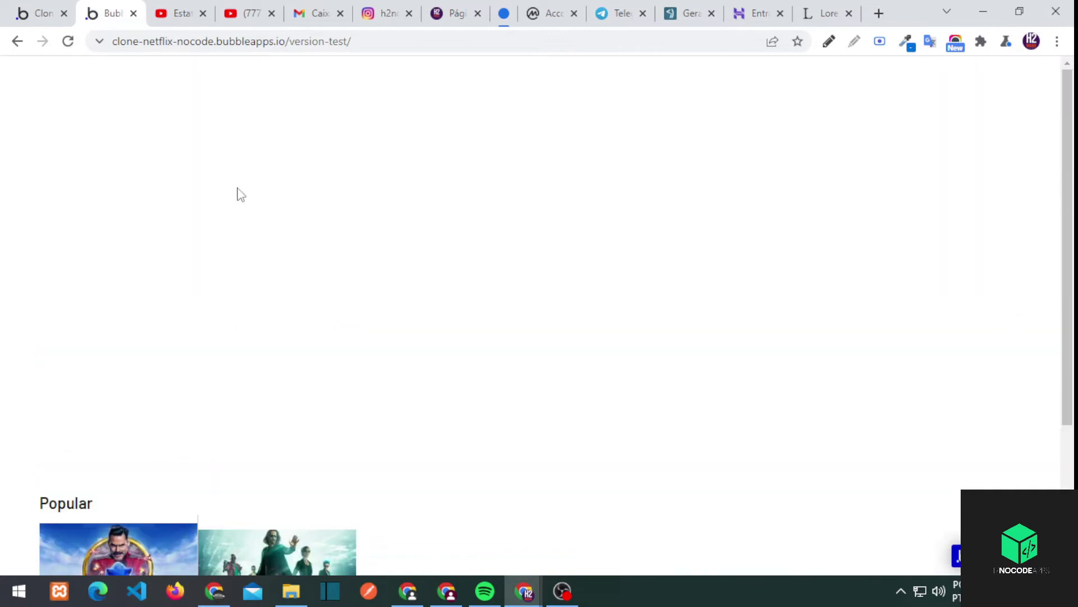
{"action": "left_click", "coordinate": [45, 7]}
{"action": "left_click", "coordinate": [793, 323]}
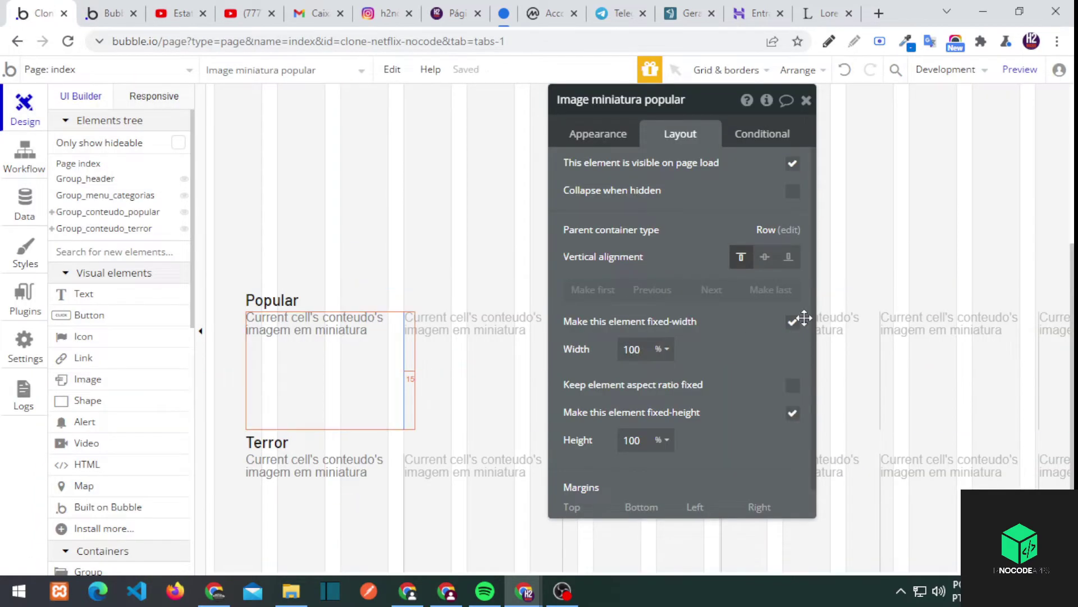
{"action": "scroll", "coordinate": [728, 349], "scroll_direction": "down", "scroll_amount": 1}
{"action": "scroll", "coordinate": [715, 377], "scroll_direction": "up", "scroll_amount": 1}
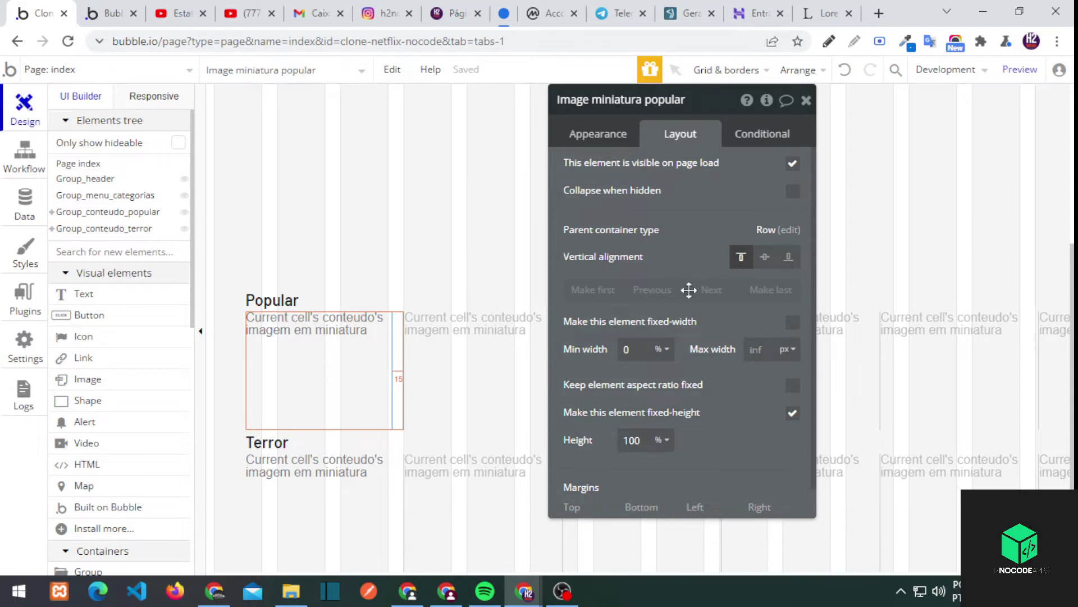
Set the thumbnail's run-mode image rendering to Zoom and confirm it in the preview
{"action": "left_click", "coordinate": [598, 134]}
{"action": "left_click", "coordinate": [730, 294]}
{"action": "left_click", "coordinate": [711, 318]}
{"action": "left_click", "coordinate": [113, 12]}
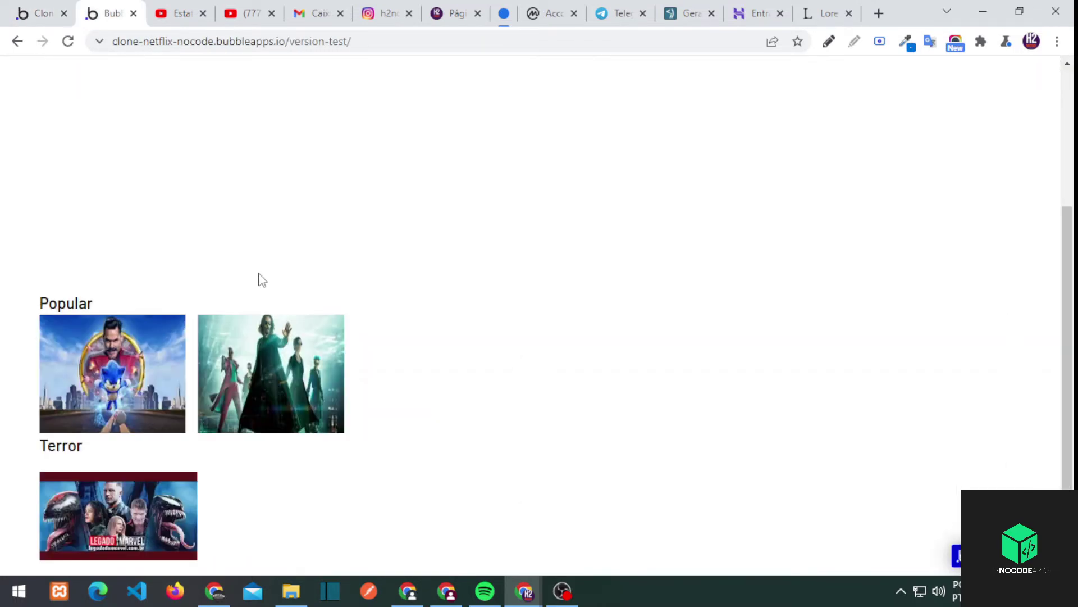
{"action": "left_click", "coordinate": [41, 7]}
{"action": "left_click", "coordinate": [691, 368]}
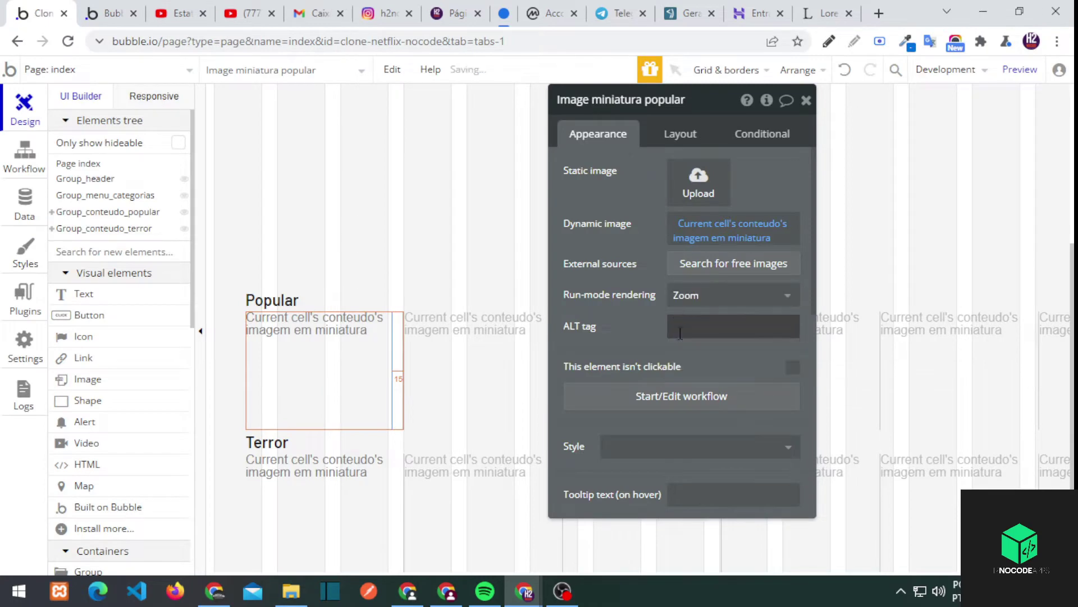
{"action": "left_click", "coordinate": [110, 13]}
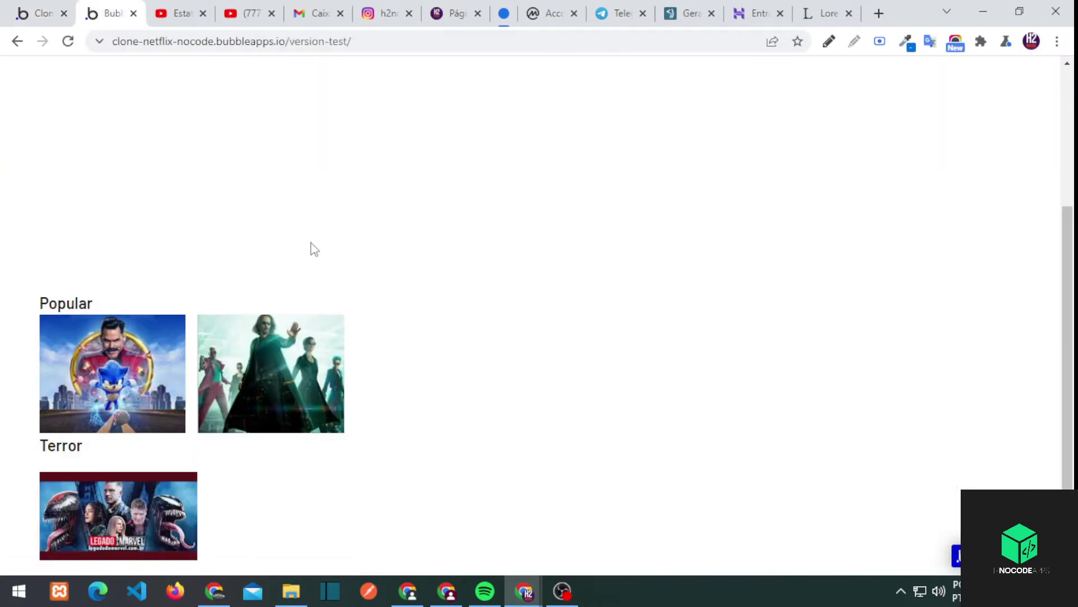
{"action": "left_click", "coordinate": [68, 12]}
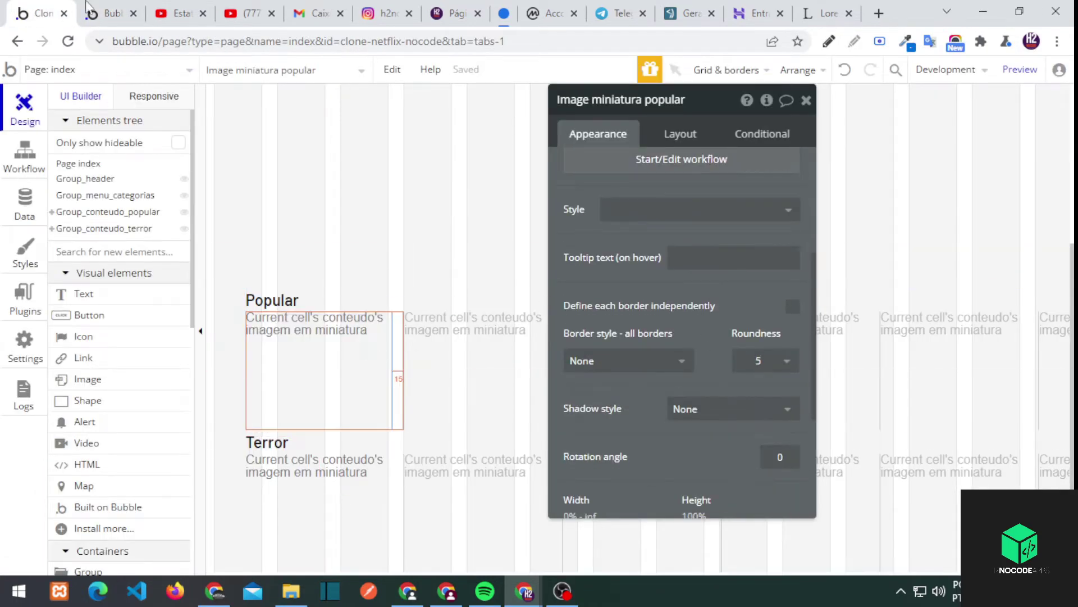
Switch the index page background style to a #141414–#111111 gradient
{"action": "left_click", "coordinate": [90, 13]}
{"action": "key", "text": "ctrl+shift+Tab"}
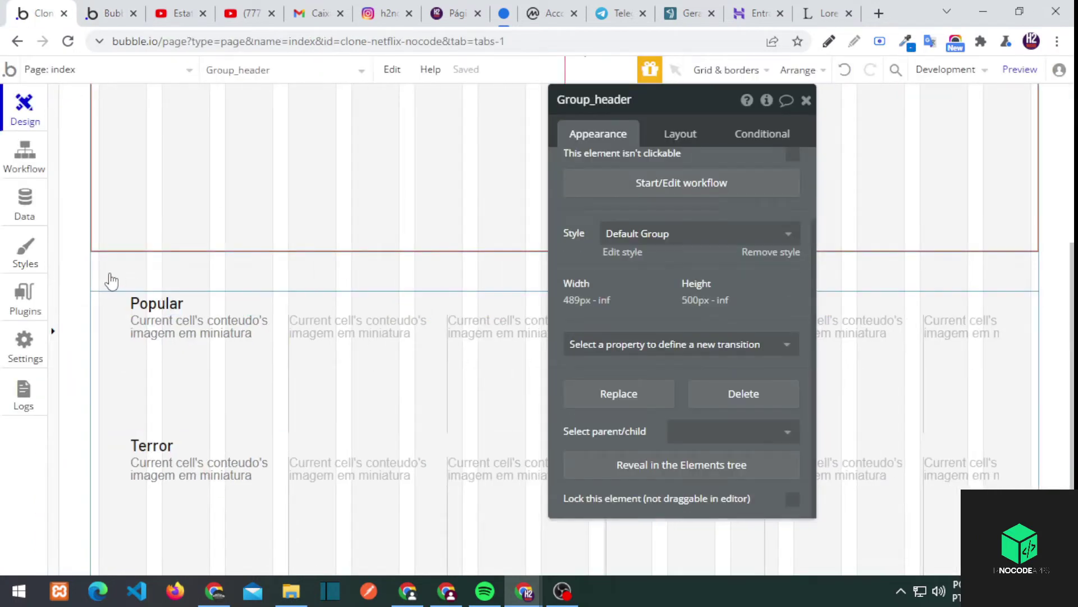
{"action": "left_click", "coordinate": [112, 280]}
{"action": "left_click", "coordinate": [730, 374]}
{"action": "left_click", "coordinate": [721, 431]}
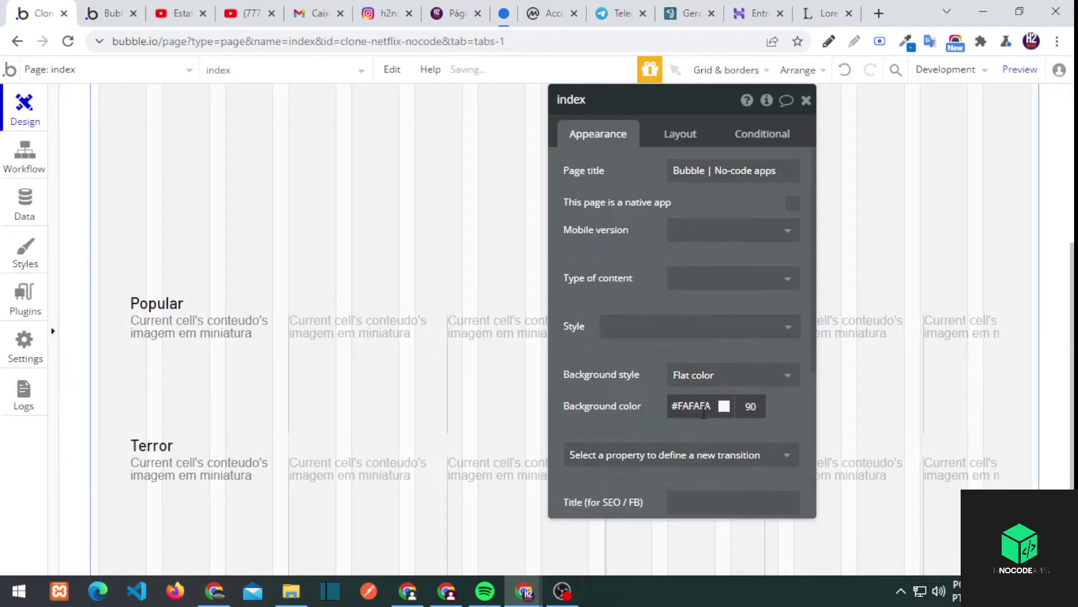
{"action": "left_click", "coordinate": [719, 376]}
{"action": "left_click", "coordinate": [697, 446]}
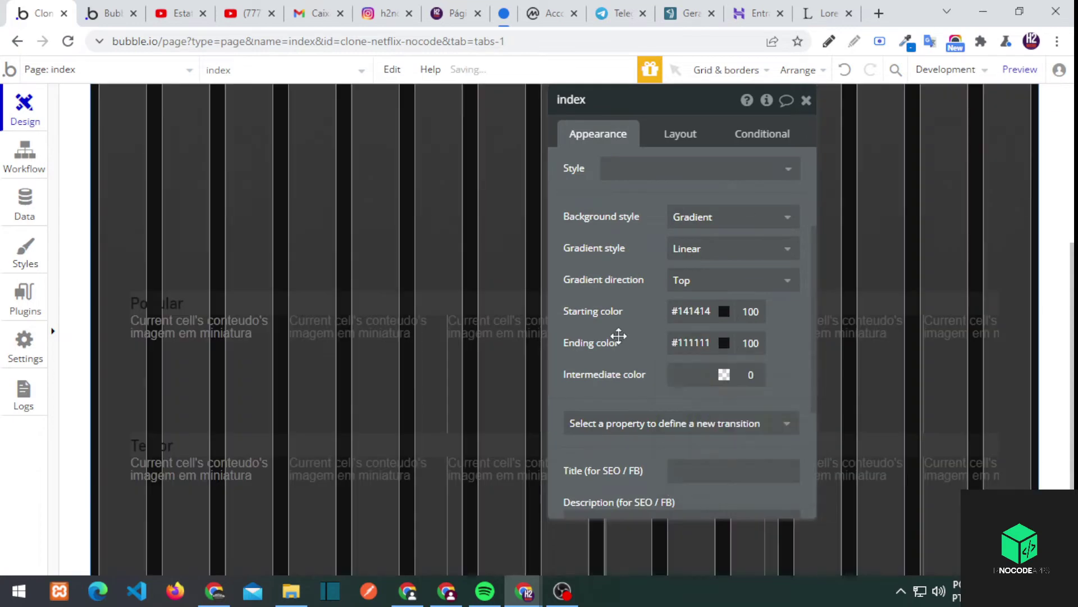
{"action": "scroll", "coordinate": [562, 197], "scroll_direction": "up", "scroll_amount": 5}
Remove the preset styles from the Popular and Terror headings
{"action": "left_click", "coordinate": [163, 302]}
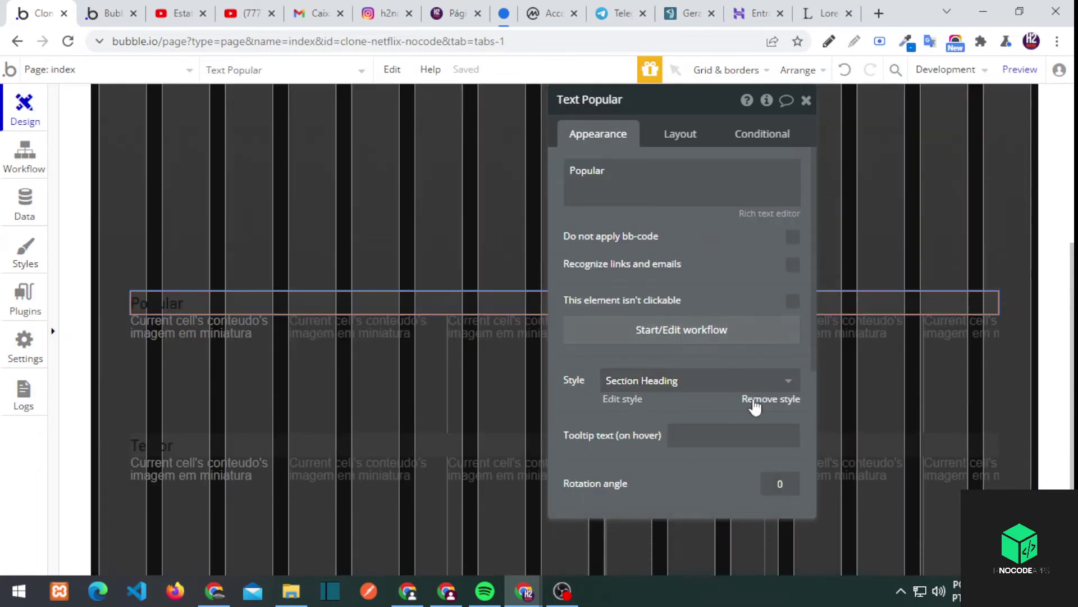
{"action": "left_click", "coordinate": [766, 399]}
{"action": "left_click", "coordinate": [753, 489]}
{"action": "left_click", "coordinate": [182, 453]}
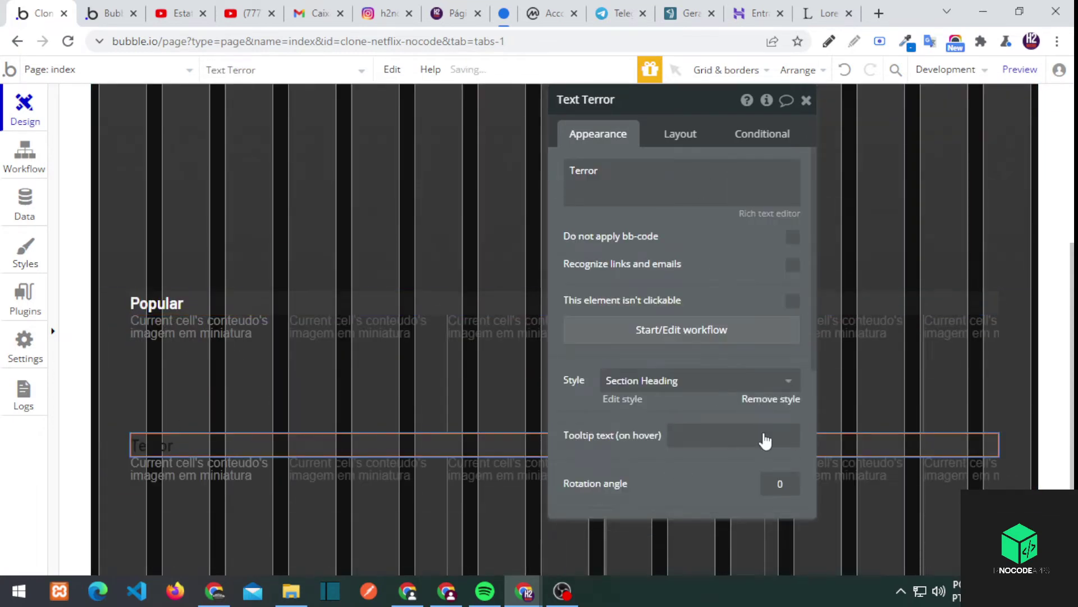
{"action": "left_click", "coordinate": [771, 399]}
{"action": "left_click", "coordinate": [758, 494]}
{"action": "scroll", "coordinate": [354, 318], "scroll_direction": "up", "scroll_amount": 4}
{"action": "scroll", "coordinate": [214, 202], "scroll_direction": "down", "scroll_amount": 1}
Change the Popular thumbnail's minimum width to 220 px
{"action": "left_click", "coordinate": [325, 395]}
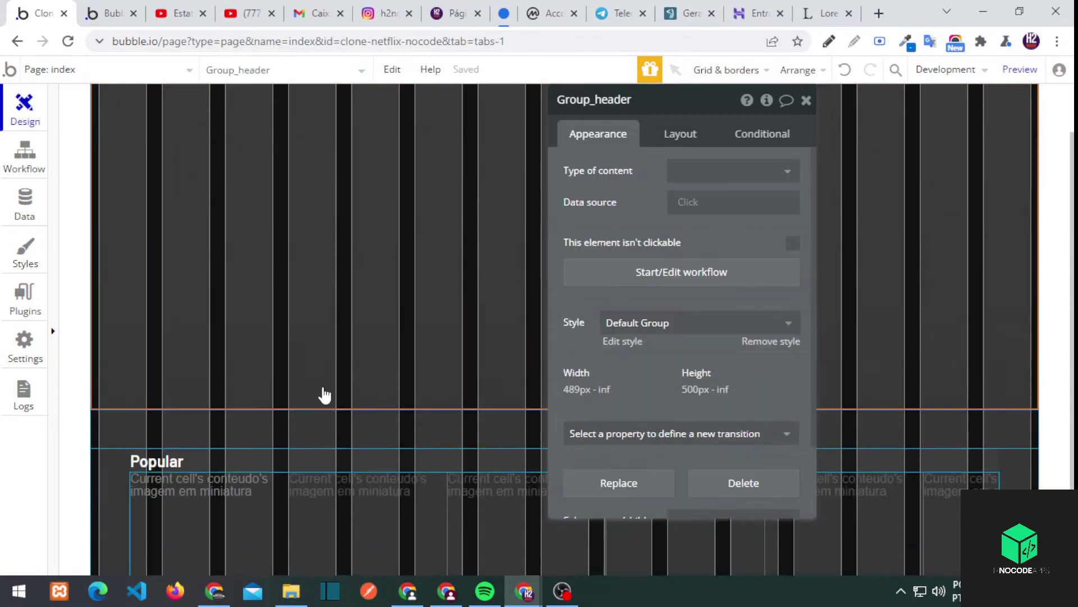
{"action": "scroll", "coordinate": [281, 438], "scroll_direction": "down", "scroll_amount": 2}
{"action": "left_click", "coordinate": [236, 480]}
{"action": "left_click", "coordinate": [680, 134]}
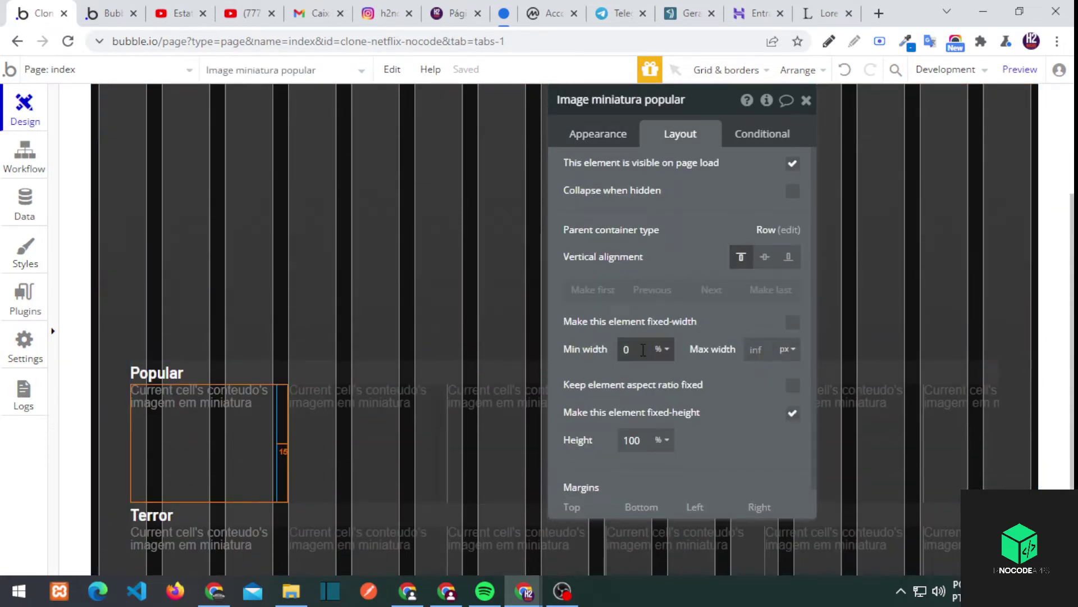
{"action": "left_click", "coordinate": [661, 374]}
{"action": "type", "text": "200"}
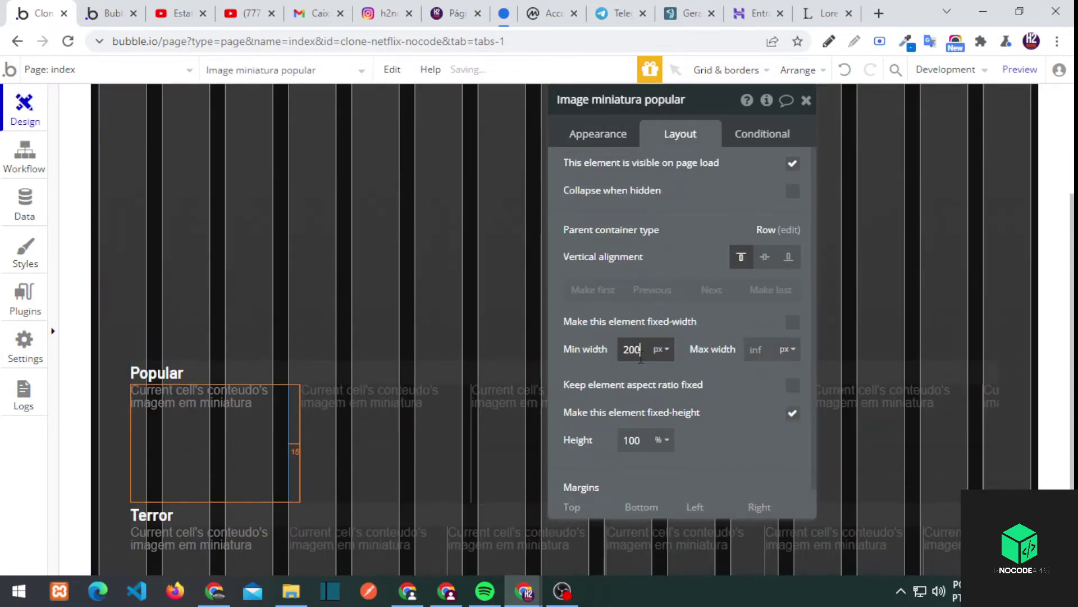
Reload the live preview, open The Matrix content page, then return to the editor
{"action": "key", "text": "ctrl+Tab"}
{"action": "key", "text": "F5"}
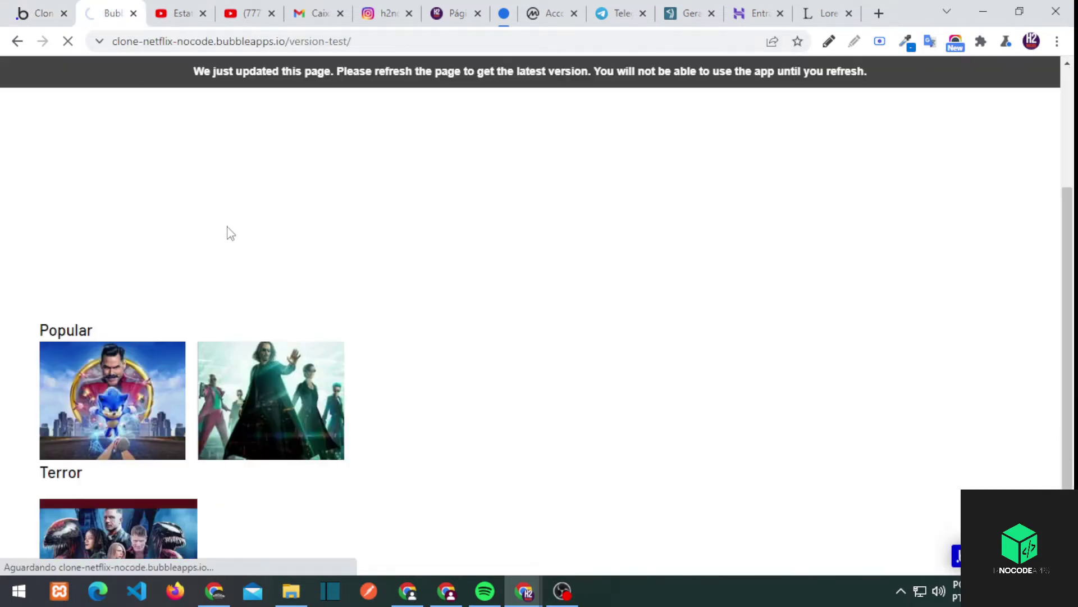
{"action": "left_click", "coordinate": [330, 382]}
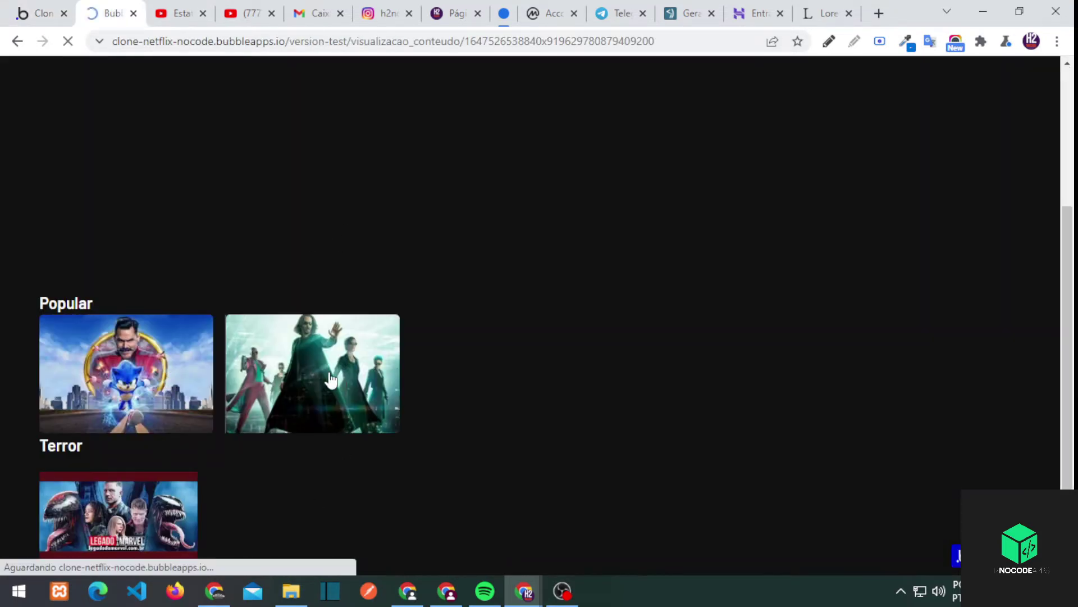
{"action": "left_click", "coordinate": [62, 8]}
{"action": "left_click", "coordinate": [84, 69]}
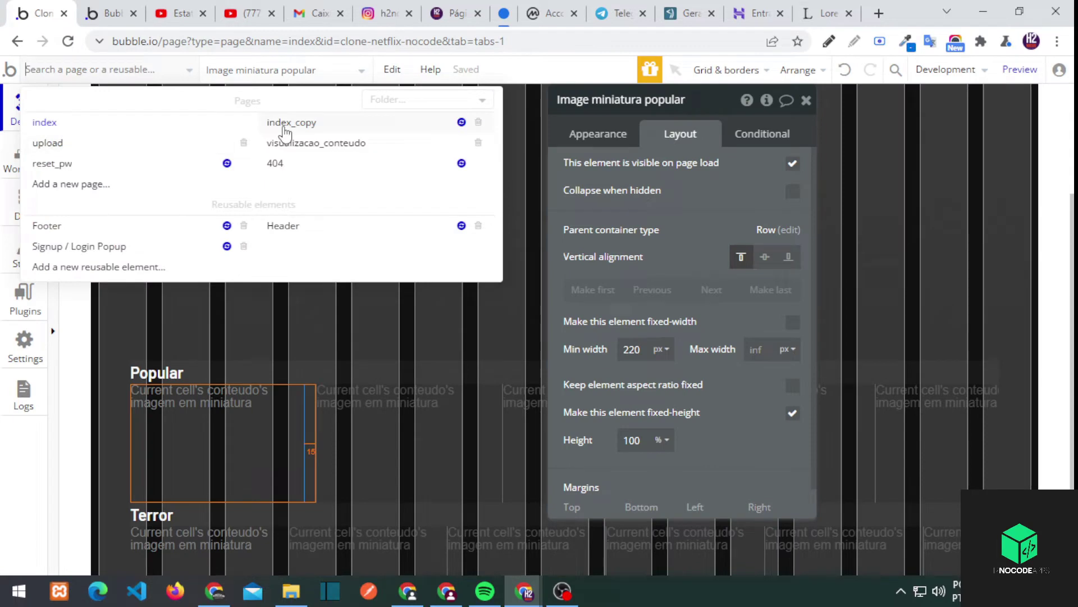
On visualizacao_conteudo, set a gradient background from #141414 to #111111
{"action": "left_click", "coordinate": [248, 139]}
{"action": "double_click", "coordinate": [108, 188]}
{"action": "left_click", "coordinate": [598, 134]}
{"action": "scroll", "coordinate": [722, 251], "scroll_direction": "down", "scroll_amount": 5}
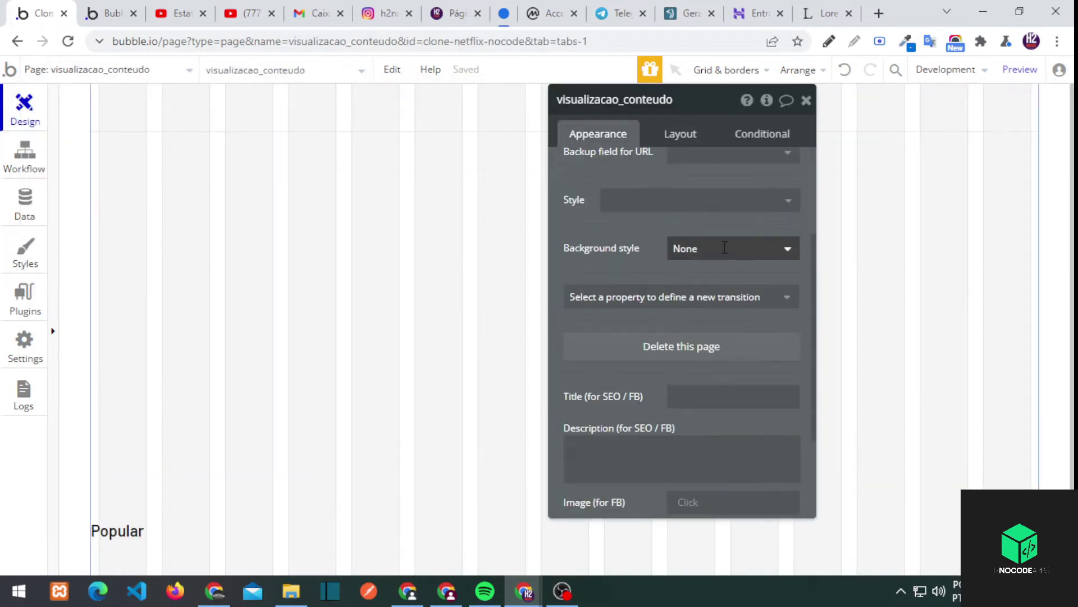
{"action": "left_click", "coordinate": [730, 248]}
{"action": "left_click", "coordinate": [696, 280]}
{"action": "left_click", "coordinate": [691, 342]}
{"action": "type", "text": "#141414"}
{"action": "left_click", "coordinate": [691, 374]}
{"action": "type", "text": "#111111"}
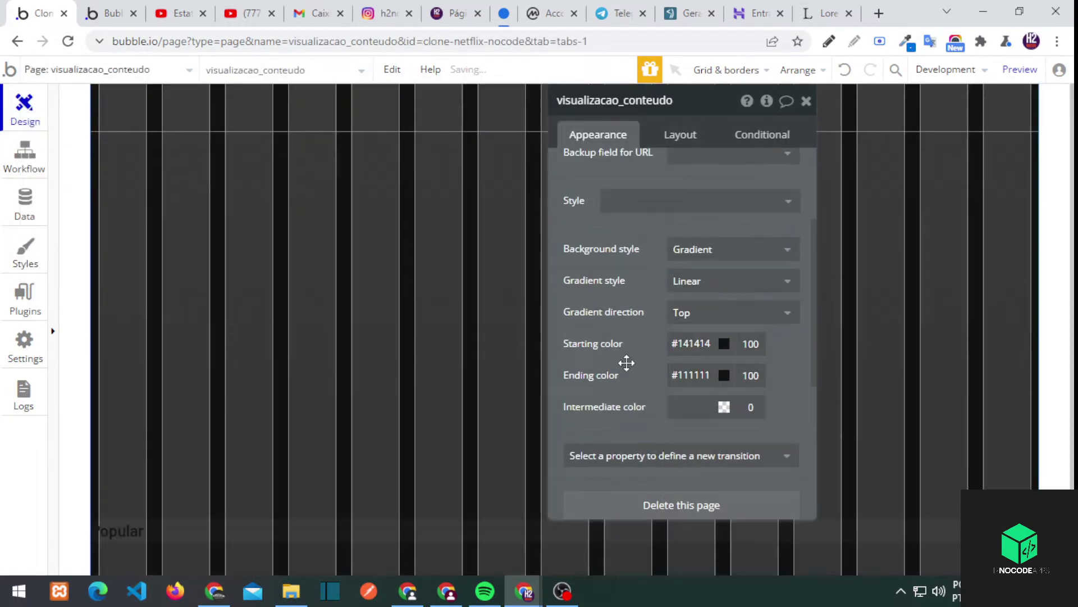
Select the Popular heading, content group and header group, then close the properties panel
{"action": "left_click", "coordinate": [209, 537]}
{"action": "left_click", "coordinate": [267, 217]}
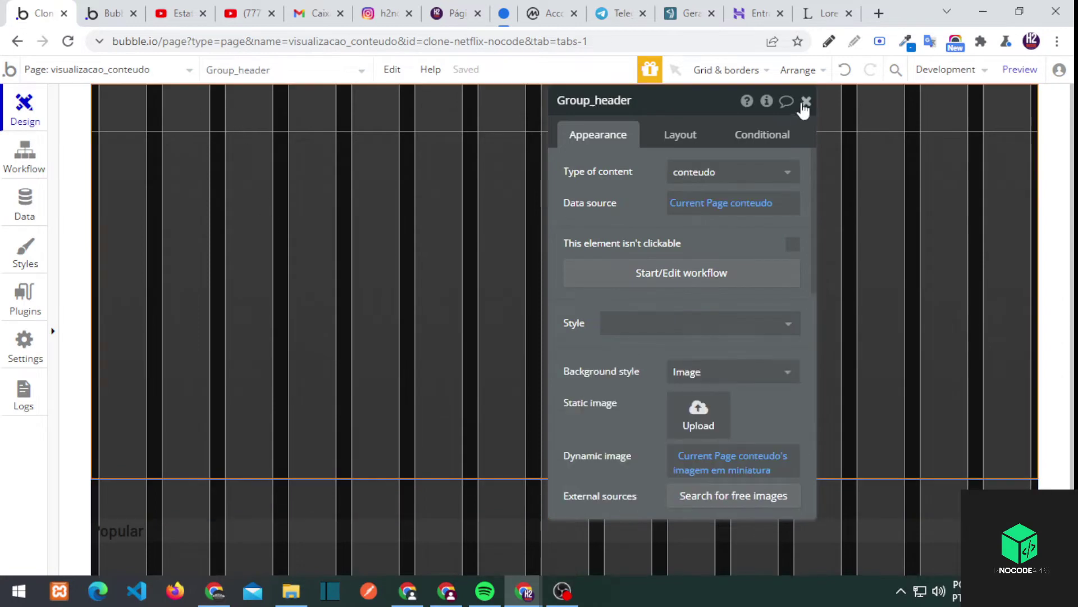
{"action": "left_click", "coordinate": [806, 101]}
{"action": "left_click", "coordinate": [1020, 69]}
Test the preview by opening the Sonic poster's page and returning to the home list
{"action": "left_click", "coordinate": [42, 13]}
{"action": "left_click", "coordinate": [115, 23]}
{"action": "left_click", "coordinate": [173, 154]}
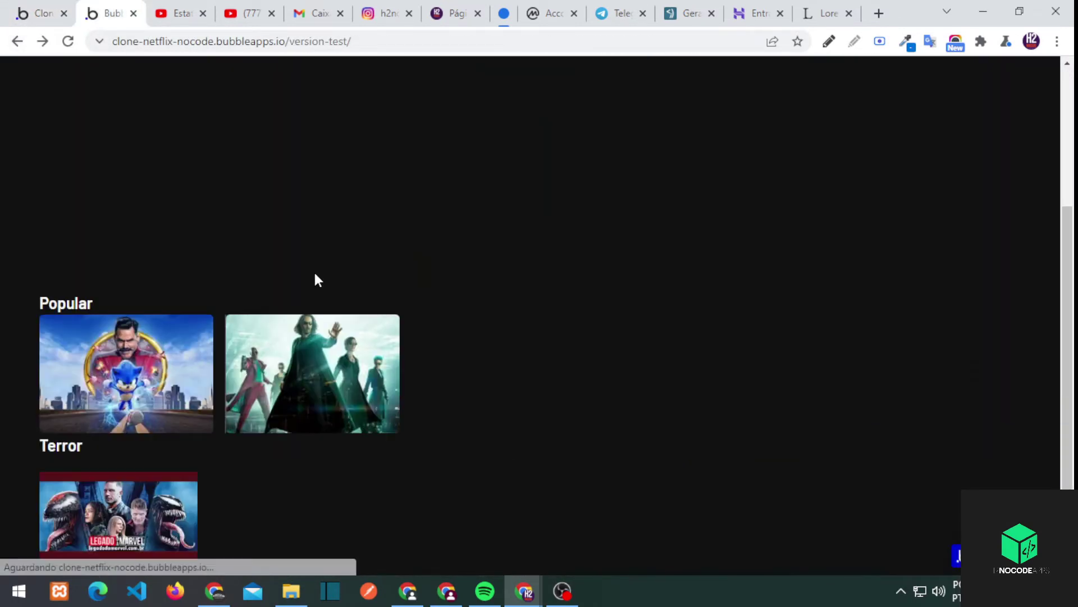
{"action": "left_click", "coordinate": [191, 342]}
{"action": "left_click", "coordinate": [17, 41]}
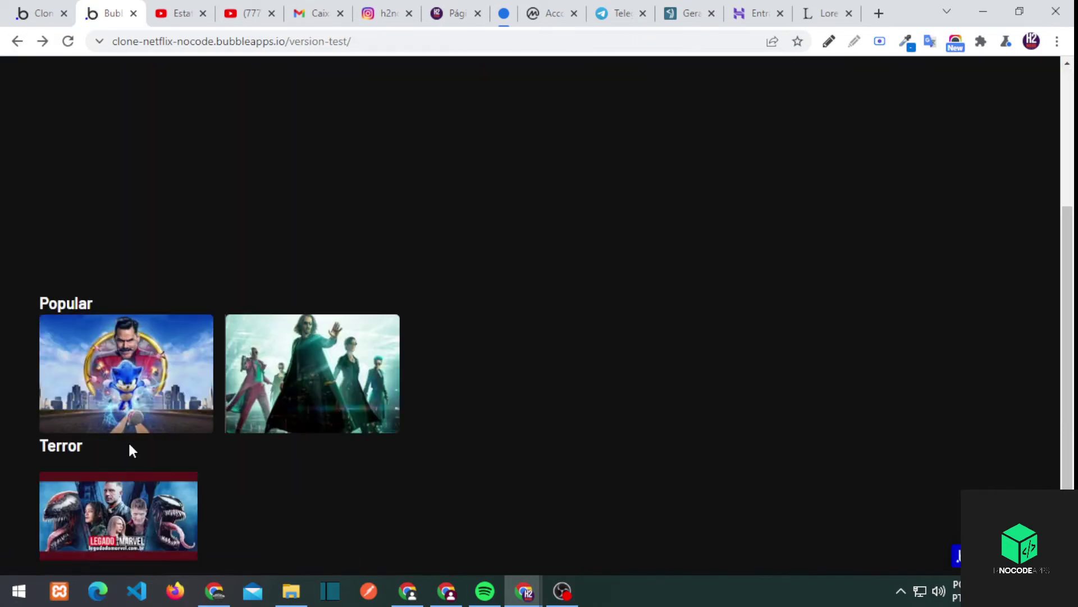
{"action": "left_click", "coordinate": [42, 13]}
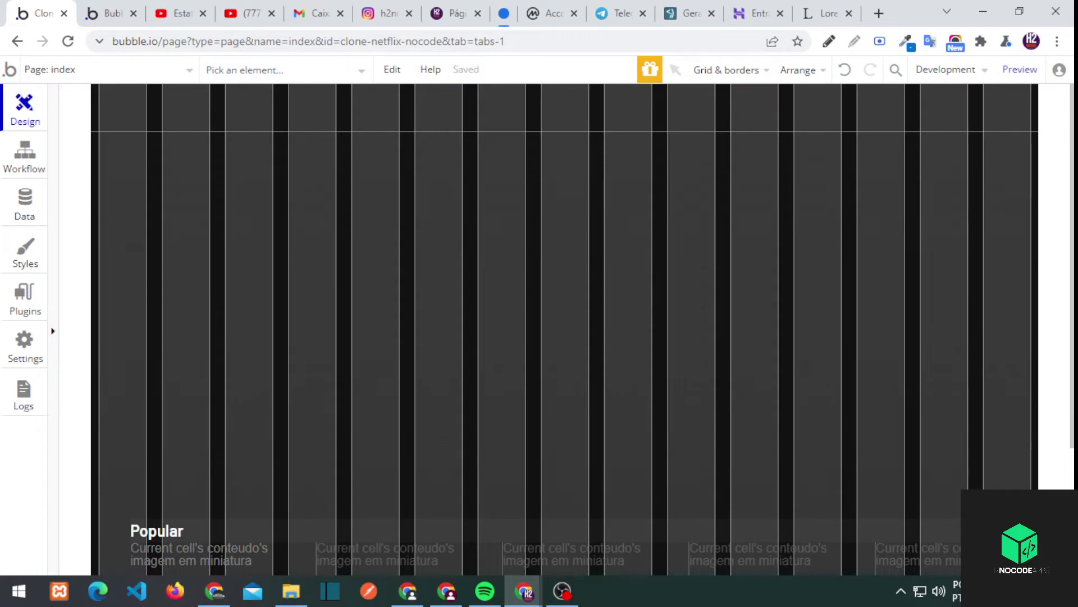
Add a new group at the top-left of the visualizacao_conteudo page
{"action": "left_click", "coordinate": [281, 272]}
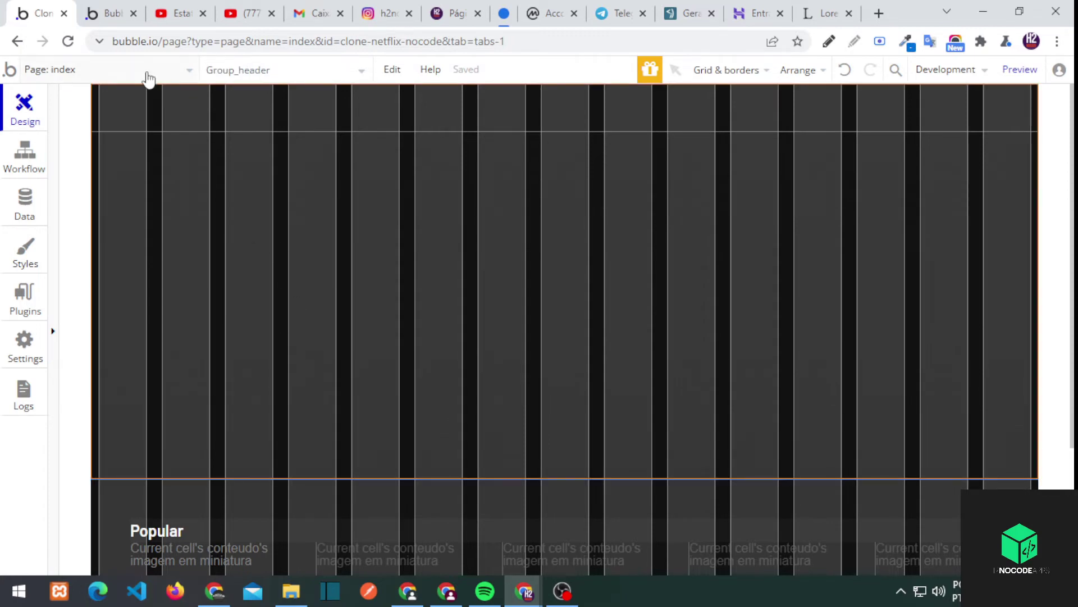
{"action": "left_click", "coordinate": [150, 72]}
{"action": "left_click", "coordinate": [296, 149]}
{"action": "left_click", "coordinate": [57, 288]}
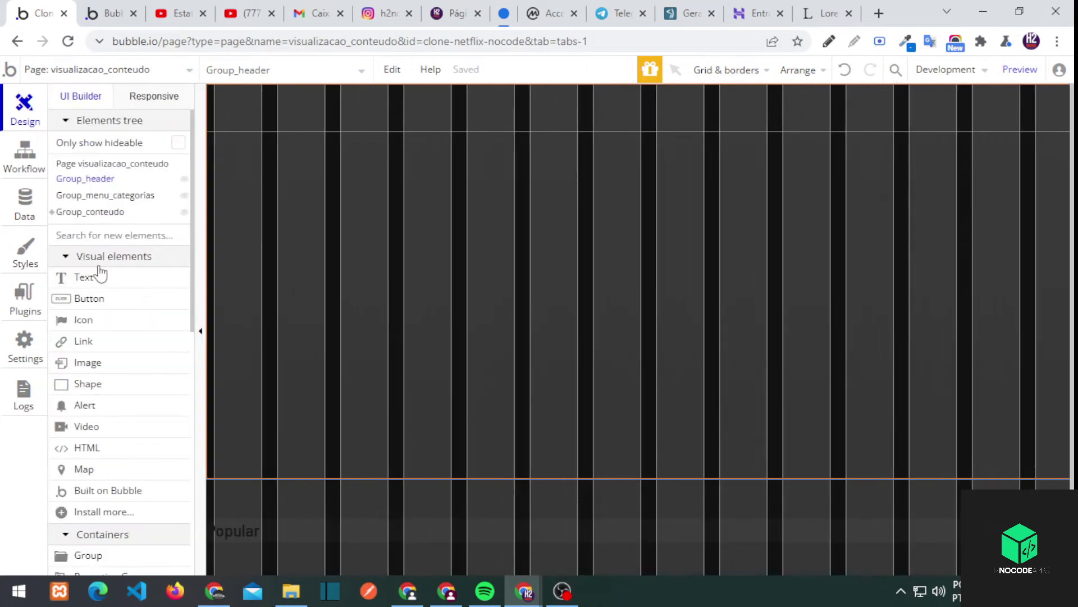
{"action": "left_click", "coordinate": [106, 555]}
{"action": "left_click_drag", "start_coordinate": [208, 85], "coordinate": [345, 135]}
Make Group D a row layout, vertically centred, without a fixed width
{"action": "left_click", "coordinate": [282, 133]}
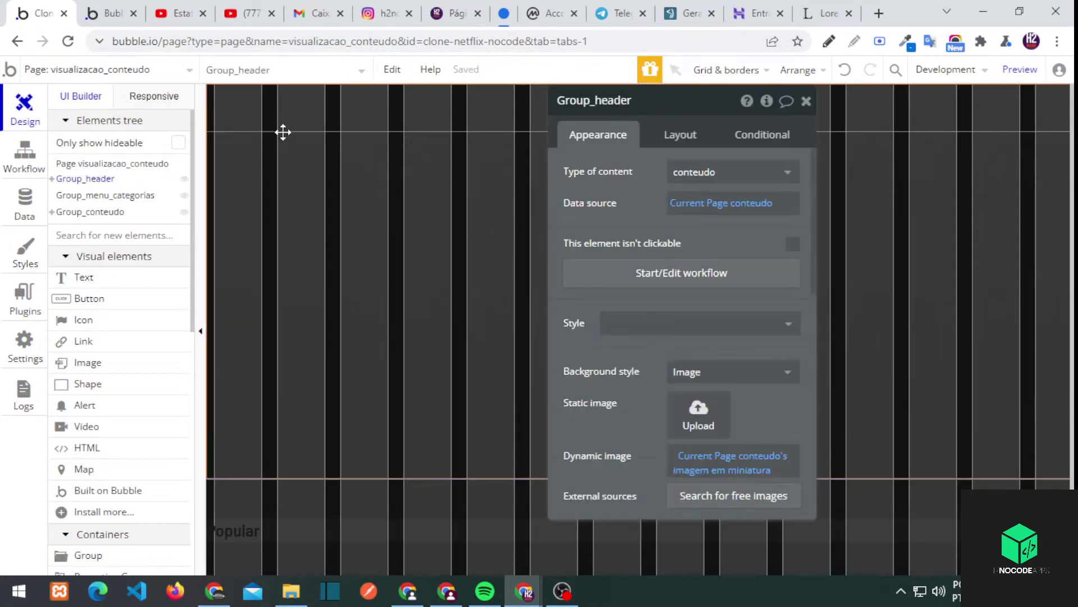
{"action": "left_click", "coordinate": [280, 115]}
{"action": "left_click", "coordinate": [690, 141]}
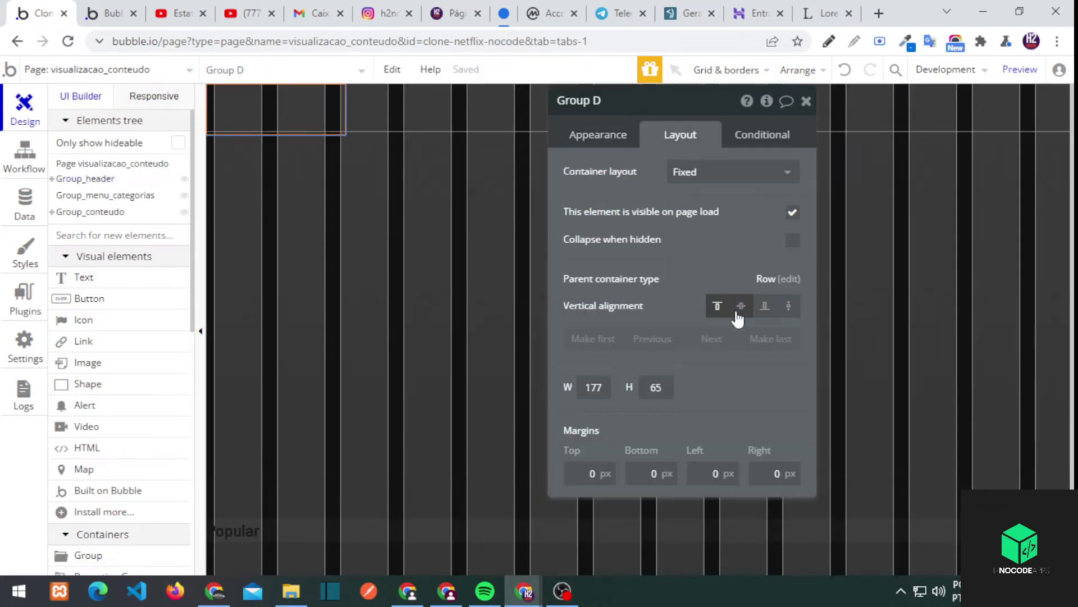
{"action": "left_click", "coordinate": [730, 172]}
{"action": "left_click", "coordinate": [696, 236]}
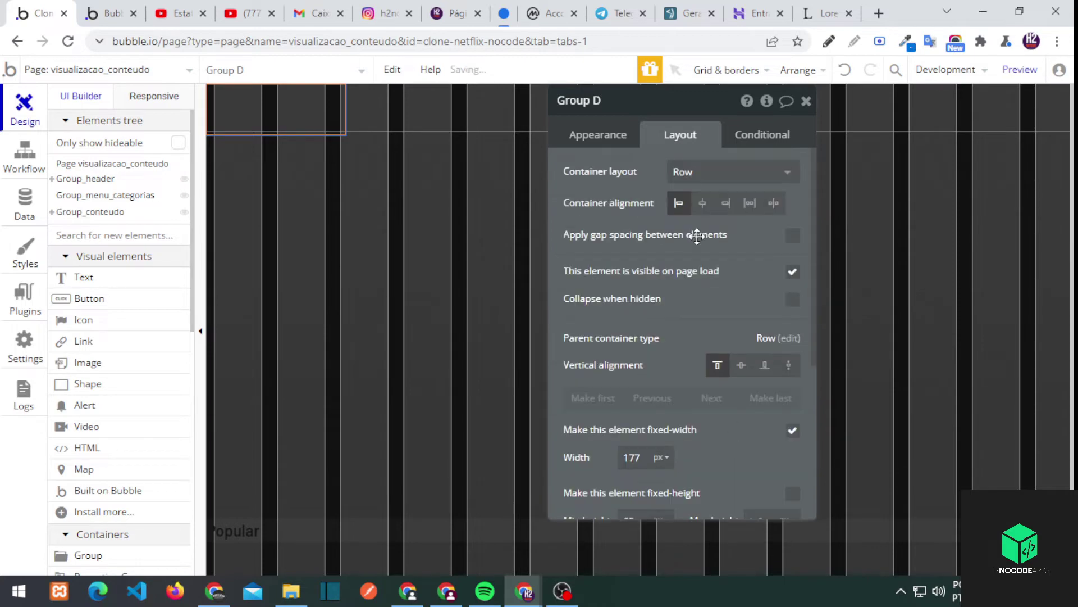
{"action": "left_click", "coordinate": [742, 365]}
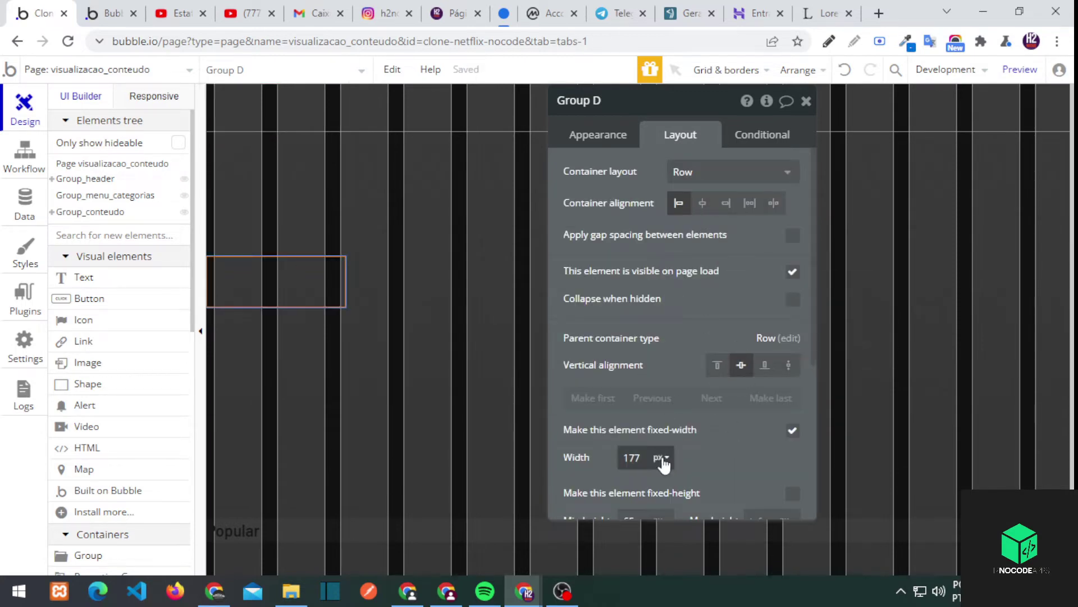
{"action": "left_click", "coordinate": [792, 430]}
{"action": "scroll", "coordinate": [652, 417], "scroll_direction": "down", "scroll_amount": 2}
{"action": "type", "text": "000"}
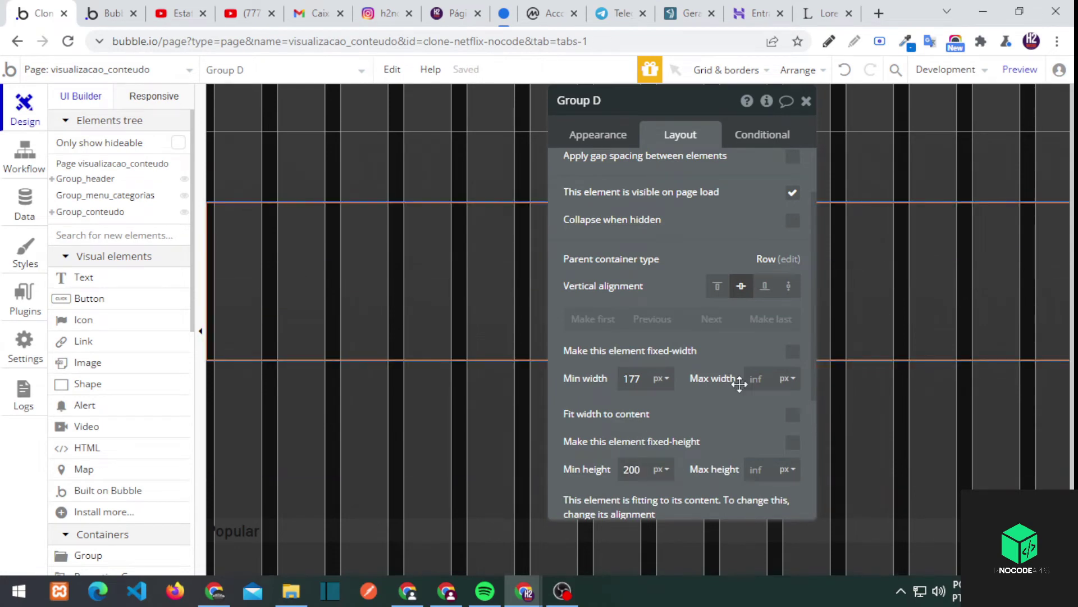
{"action": "scroll", "coordinate": [740, 384], "scroll_direction": "down", "scroll_amount": 4}
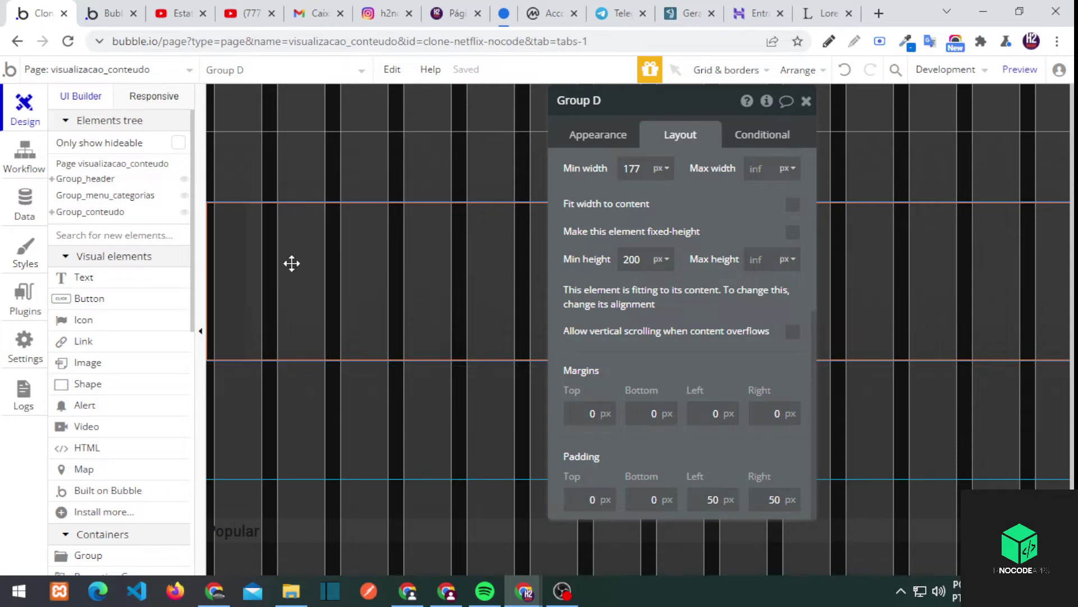
Let Text B's width stretch and set its tooltip to the current content's titulo
{"action": "double_click", "coordinate": [326, 220]}
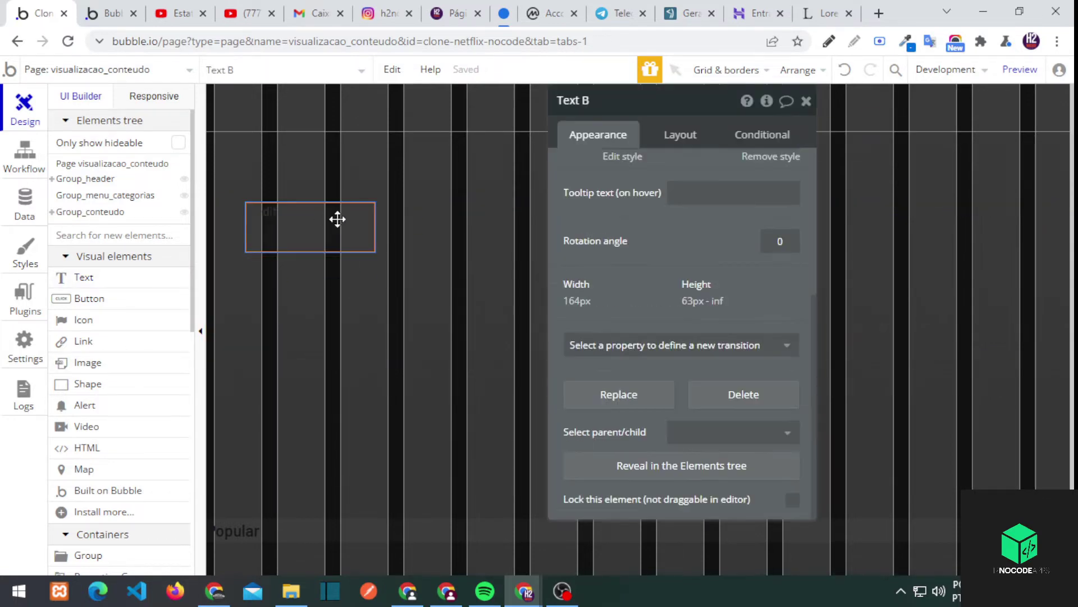
{"action": "left_click", "coordinate": [680, 135]}
{"action": "left_click", "coordinate": [793, 283]}
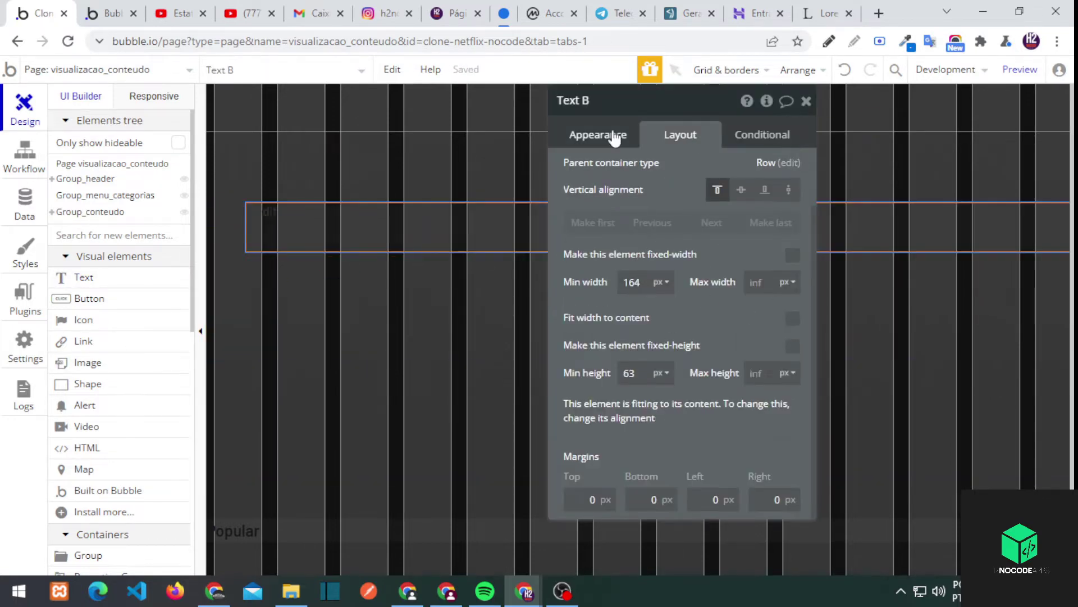
{"action": "left_click", "coordinate": [604, 135]}
{"action": "left_click", "coordinate": [843, 192]}
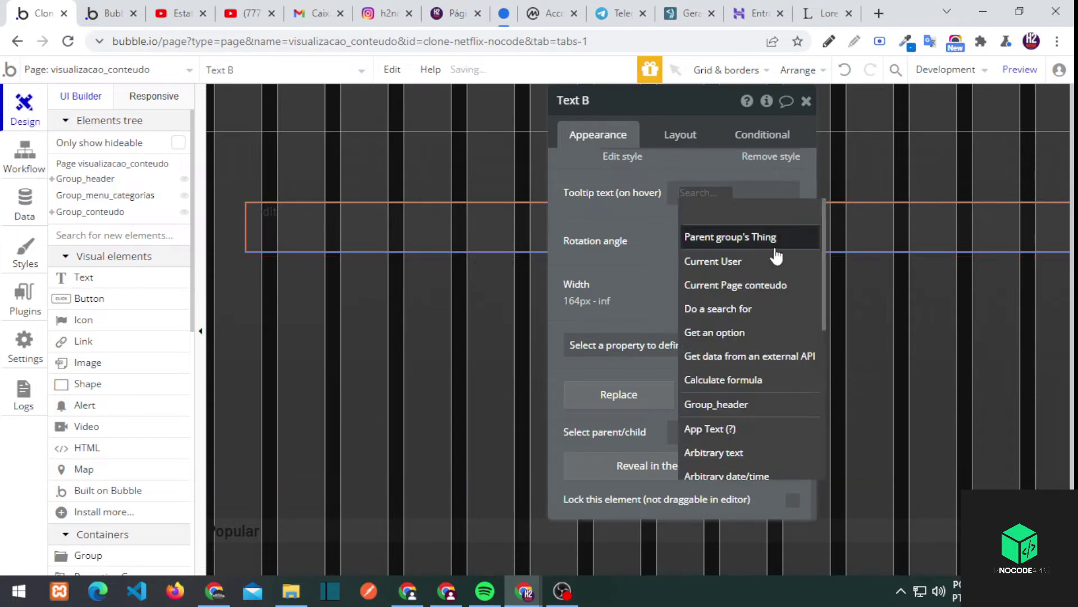
{"action": "left_click", "coordinate": [736, 285]}
{"action": "left_click", "coordinate": [730, 322]}
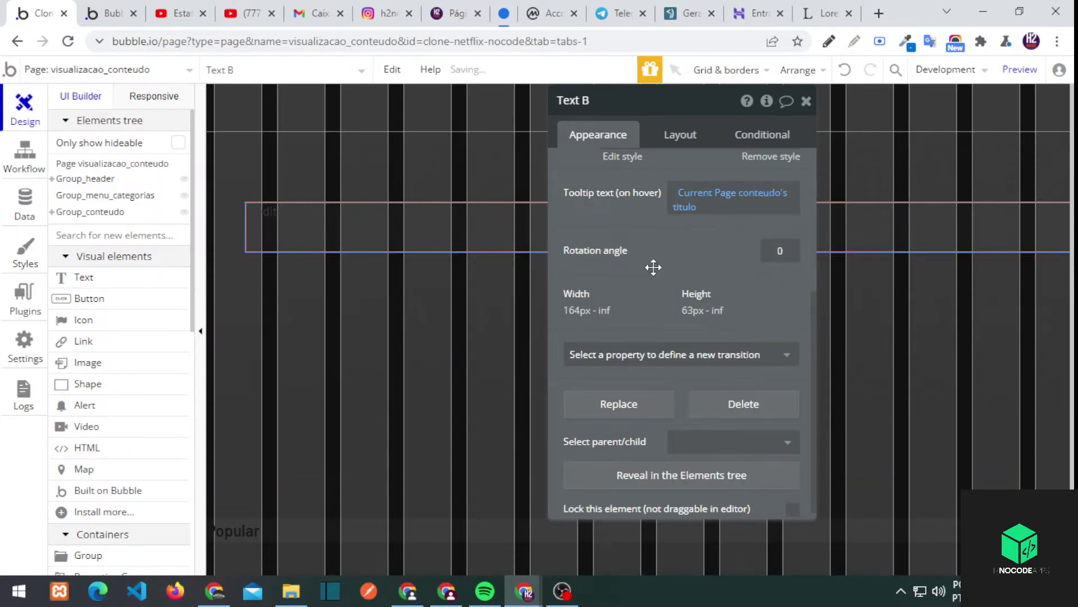
Style Text B with a white font at size 36
{"action": "scroll", "coordinate": [674, 255], "scroll_direction": "up", "scroll_amount": 3}
{"action": "scroll", "coordinate": [681, 281], "scroll_direction": "down", "scroll_amount": 5}
{"action": "scroll", "coordinate": [730, 337], "scroll_direction": "up", "scroll_amount": 5}
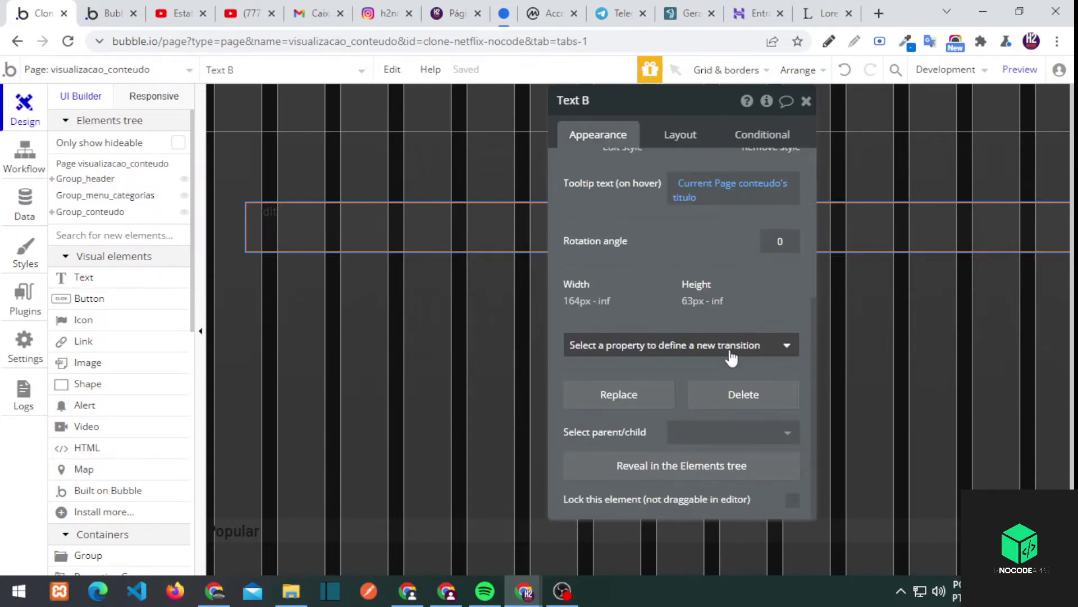
{"action": "scroll", "coordinate": [729, 335], "scroll_direction": "up", "scroll_amount": 5}
{"action": "left_click", "coordinate": [753, 412]}
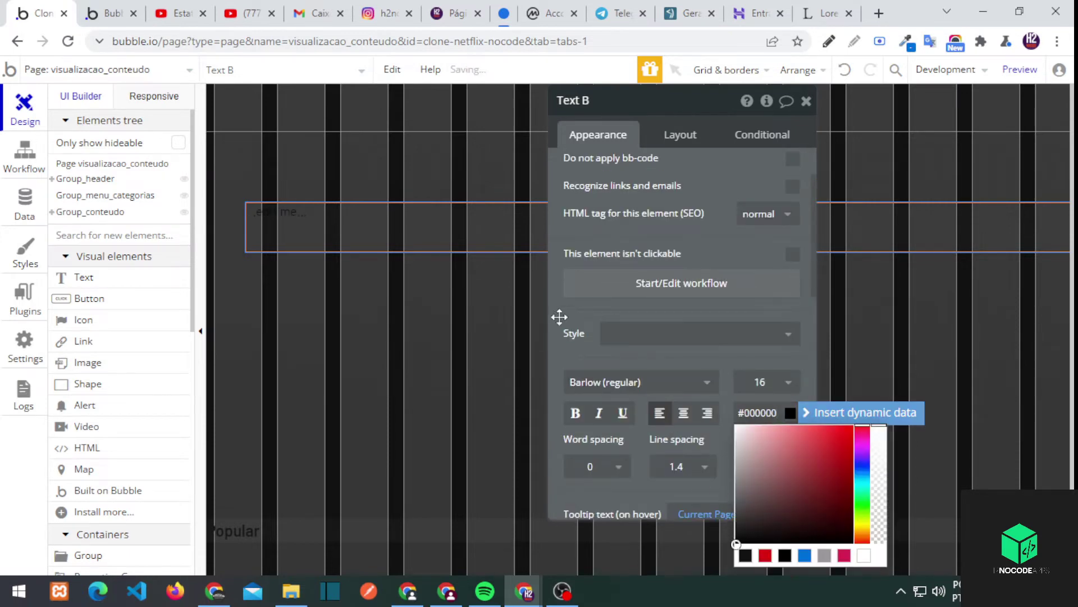
{"action": "left_click", "coordinate": [759, 461]}
{"action": "left_click", "coordinate": [761, 536]}
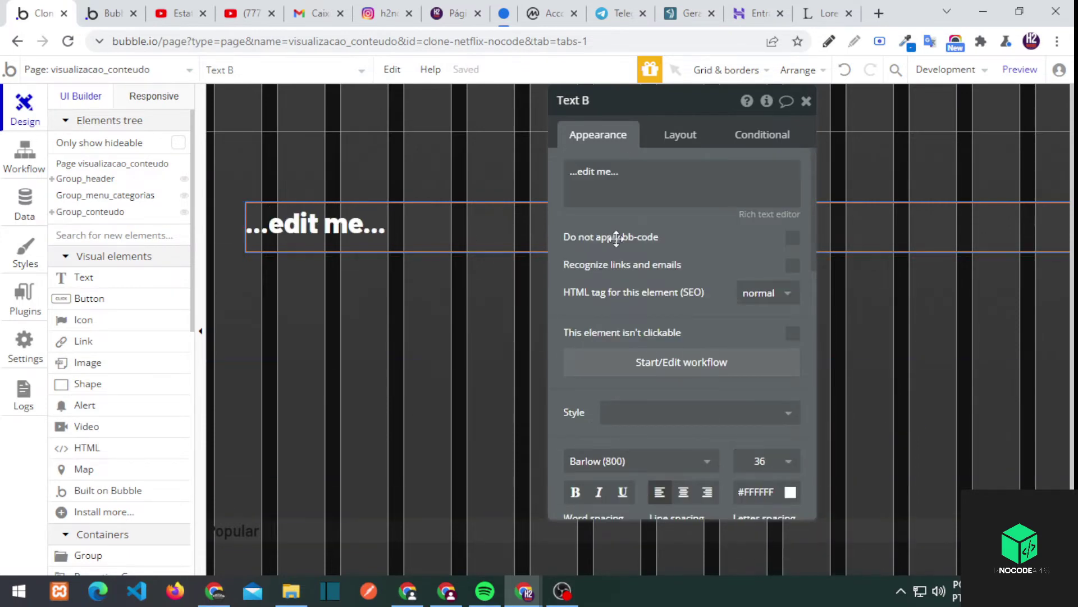
{"action": "left_click", "coordinate": [681, 138]}
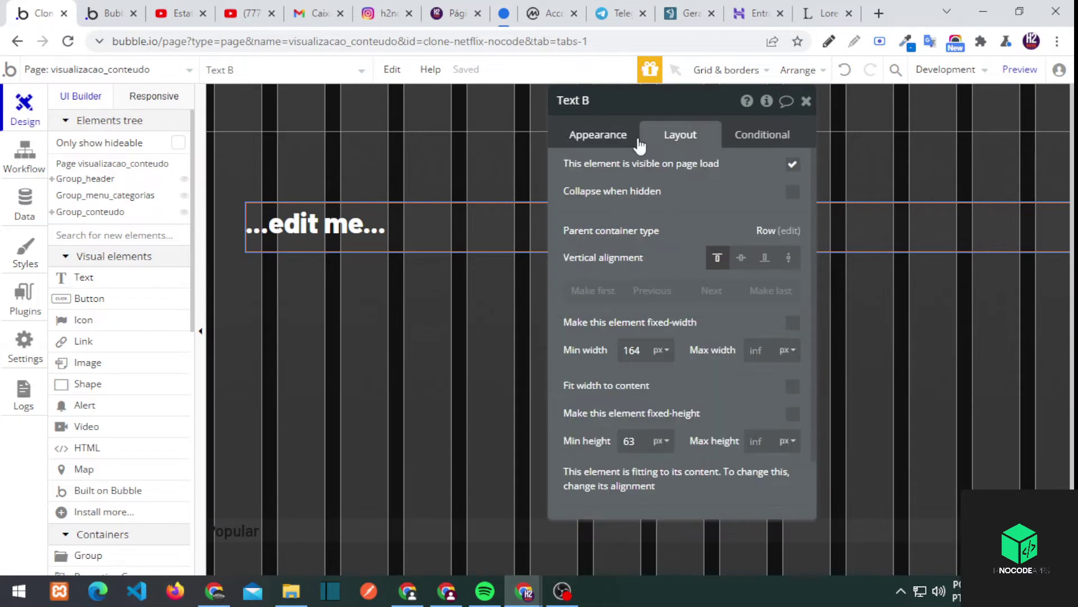
Duplicate Text B below itself and make its minimum width a percentage
{"action": "left_click", "coordinate": [406, 291]}
{"action": "left_click", "coordinate": [437, 223]}
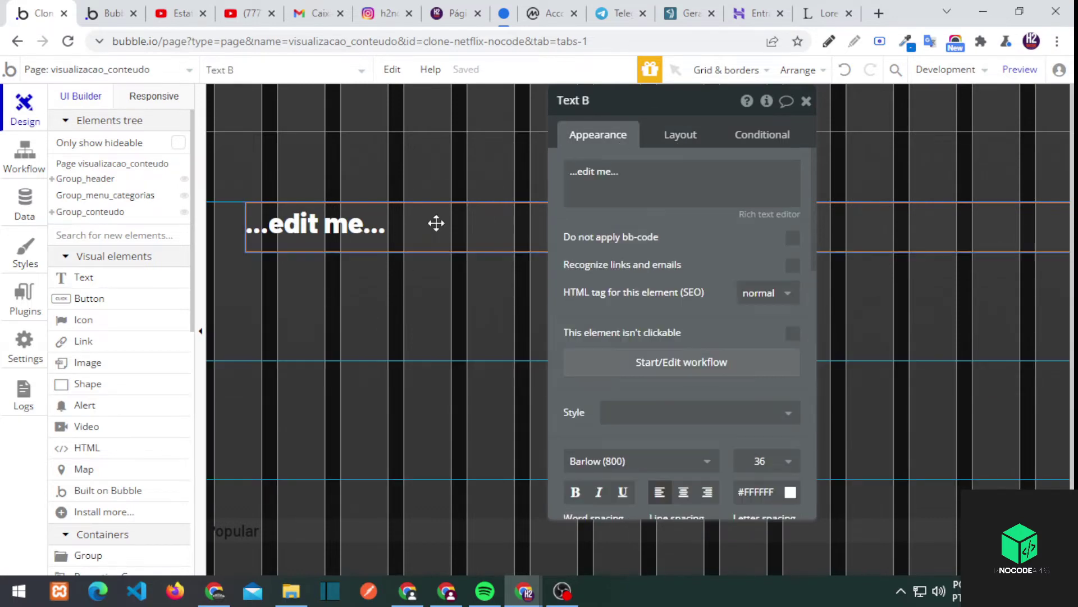
{"action": "left_click", "coordinate": [370, 250]}
{"action": "scroll", "coordinate": [681, 288], "scroll_direction": "down", "scroll_amount": 3}
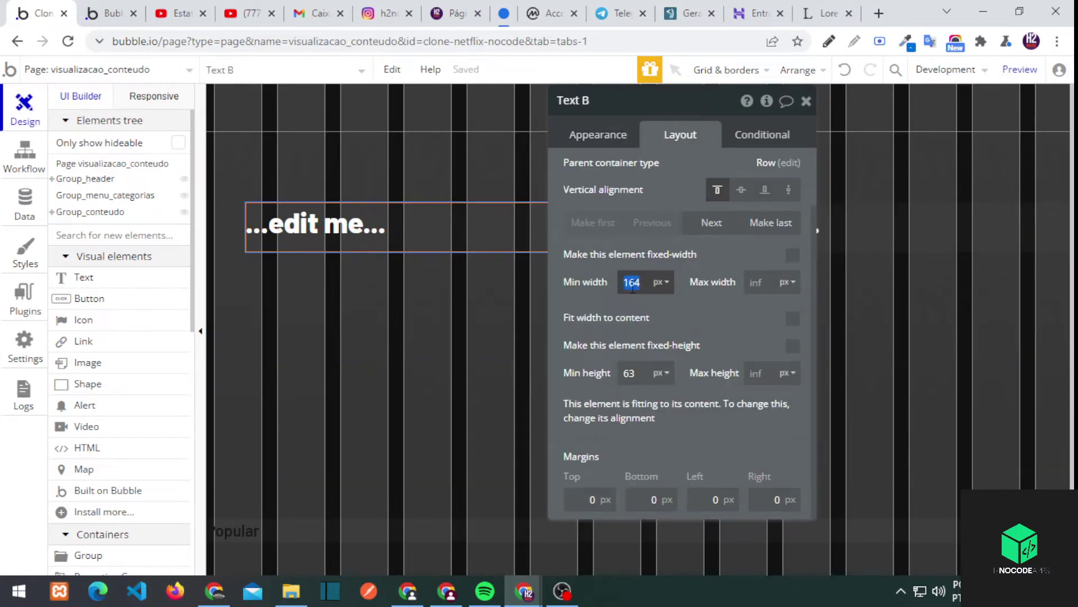
{"action": "key", "text": "ctrl+v"}
{"action": "left_click", "coordinate": [663, 328]}
Clear Text C's and Group D's minimum heights to 0, keeping Group D vertically centred
{"action": "left_click", "coordinate": [366, 303]}
{"action": "double_click", "coordinate": [625, 372]}
{"action": "key", "text": "BackSpace"}
{"action": "left_click", "coordinate": [356, 303]}
{"action": "left_click", "coordinate": [227, 284]}
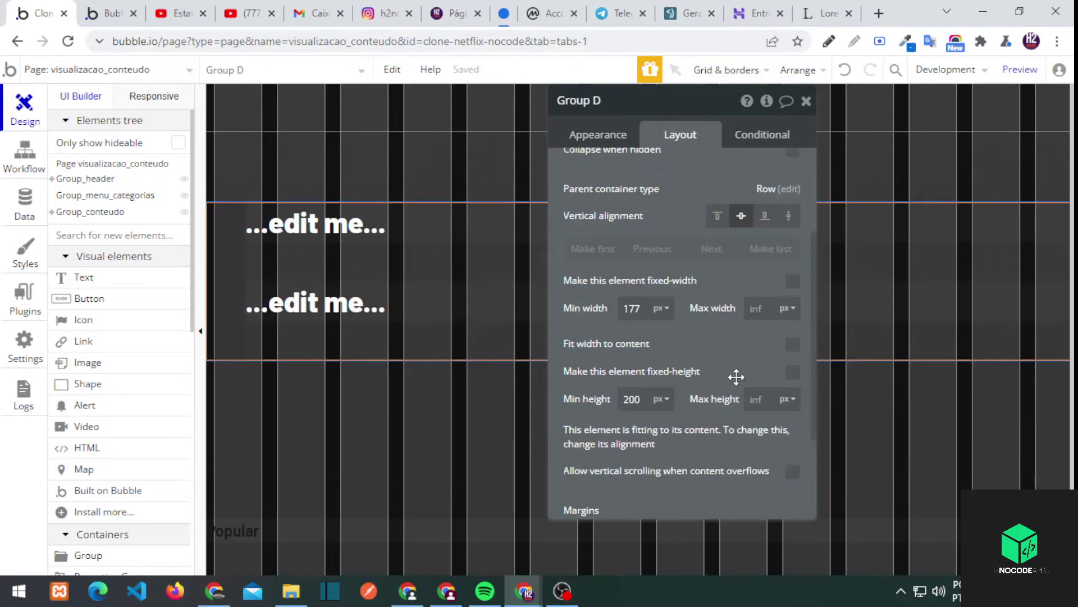
{"action": "left_click", "coordinate": [717, 365]}
{"action": "left_click", "coordinate": [742, 365]}
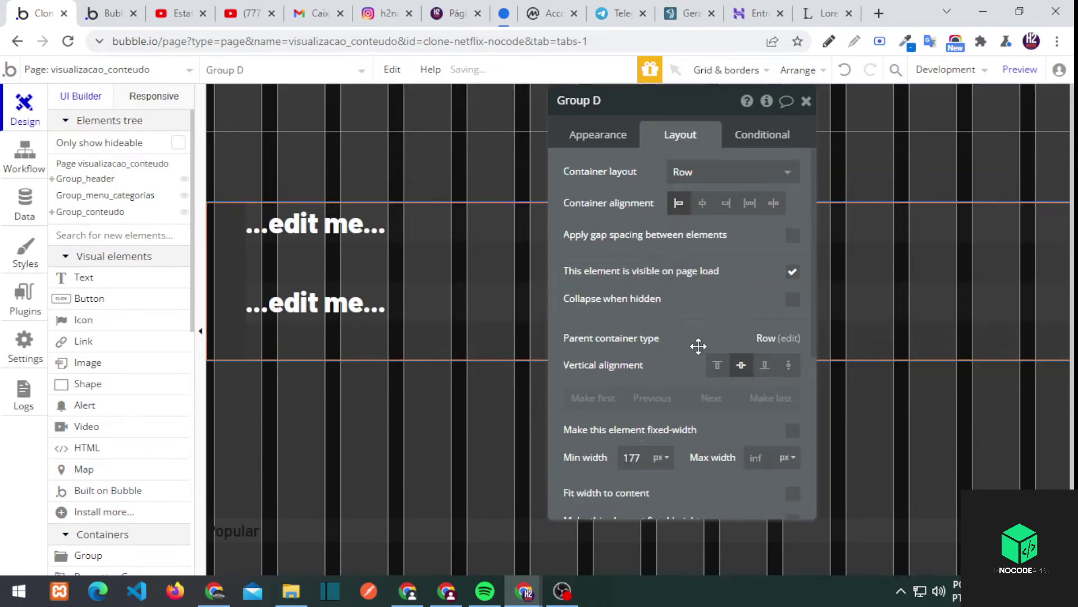
{"action": "scroll", "coordinate": [679, 337], "scroll_direction": "down", "scroll_amount": 3}
{"action": "double_click", "coordinate": [626, 390]}
{"action": "key", "text": "BackSpace"}
Give the upper text, Text B, a bottom margin to separate it from Text C
{"action": "left_click", "coordinate": [337, 264]}
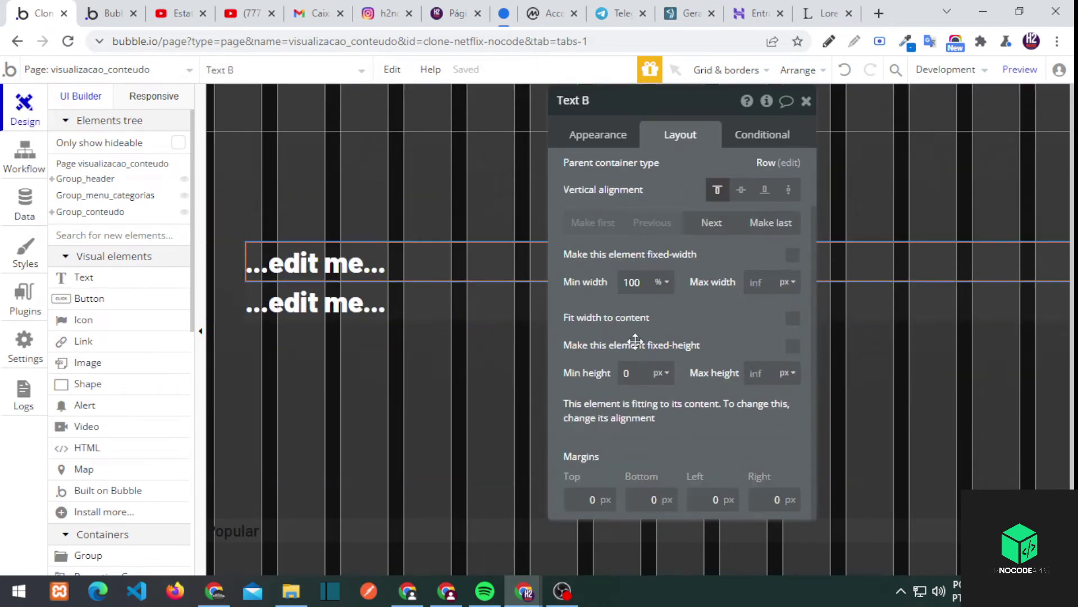
{"action": "type", "text": "10"}
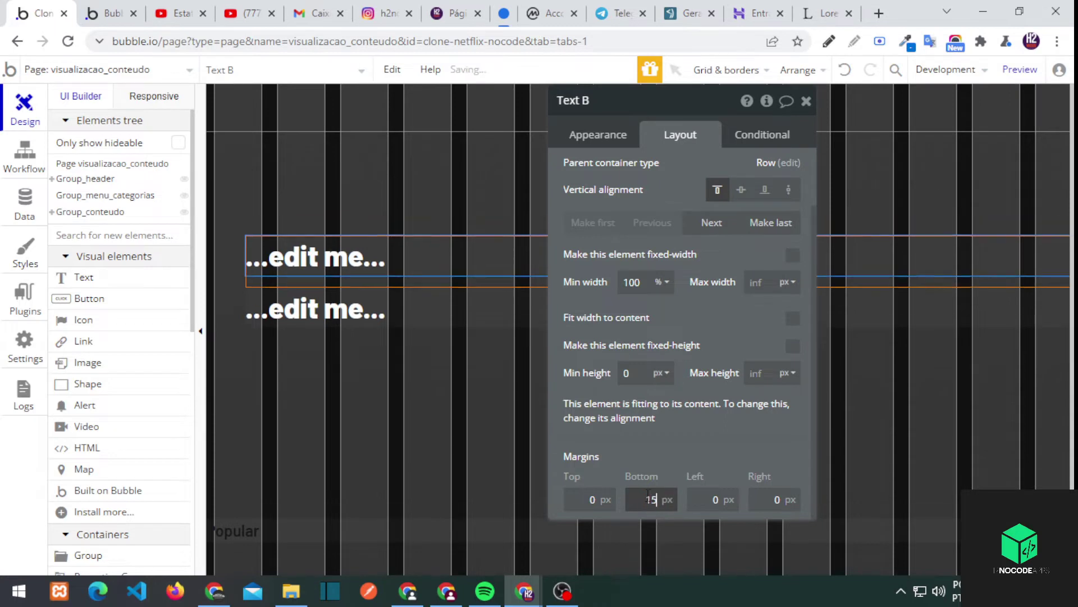
{"action": "left_click", "coordinate": [281, 306]}
{"action": "left_click", "coordinate": [337, 266]}
Replace the upper text's placeholder with the current page content's titulo
{"action": "key", "text": "ctrl+a"}
{"action": "key", "text": "BackSpace"}
{"action": "left_click", "coordinate": [617, 171]}
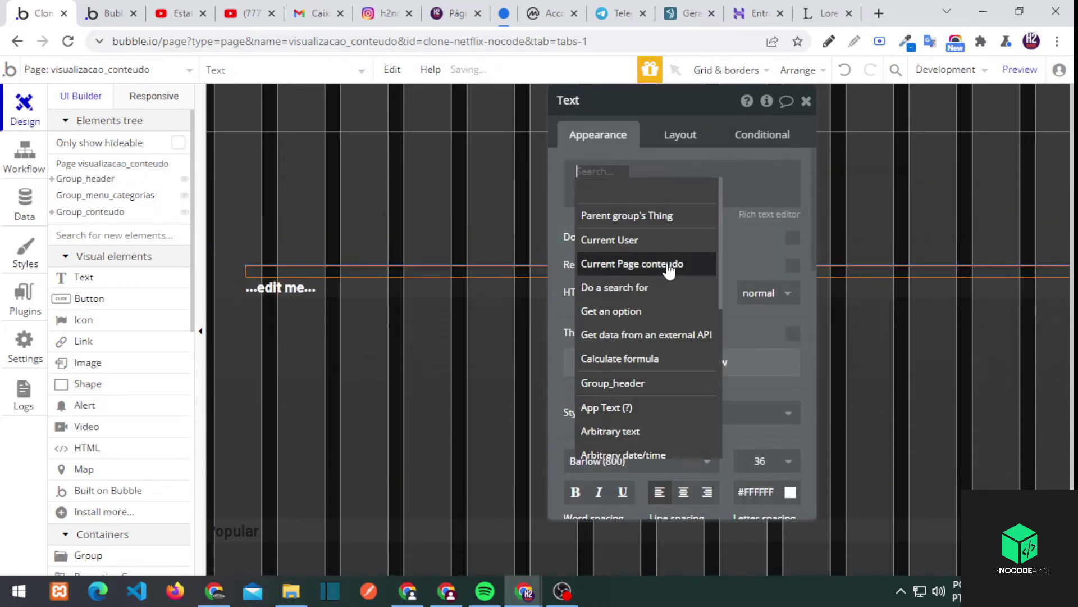
{"action": "left_click", "coordinate": [681, 269]}
{"action": "left_click", "coordinate": [734, 306]}
Make the lower Text C show the current page content's descricao
{"action": "left_click", "coordinate": [281, 307]}
{"action": "key", "text": "ctrl+a"}
{"action": "key", "text": "BackSpace"}
{"action": "left_click", "coordinate": [618, 171]}
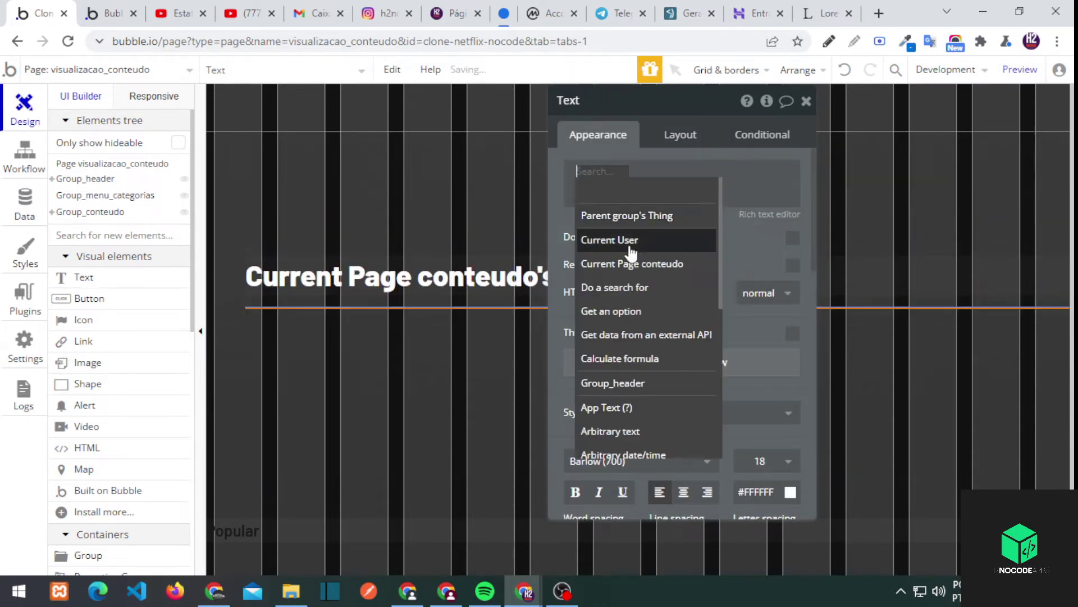
{"action": "left_click", "coordinate": [632, 263]}
{"action": "left_click", "coordinate": [724, 247]}
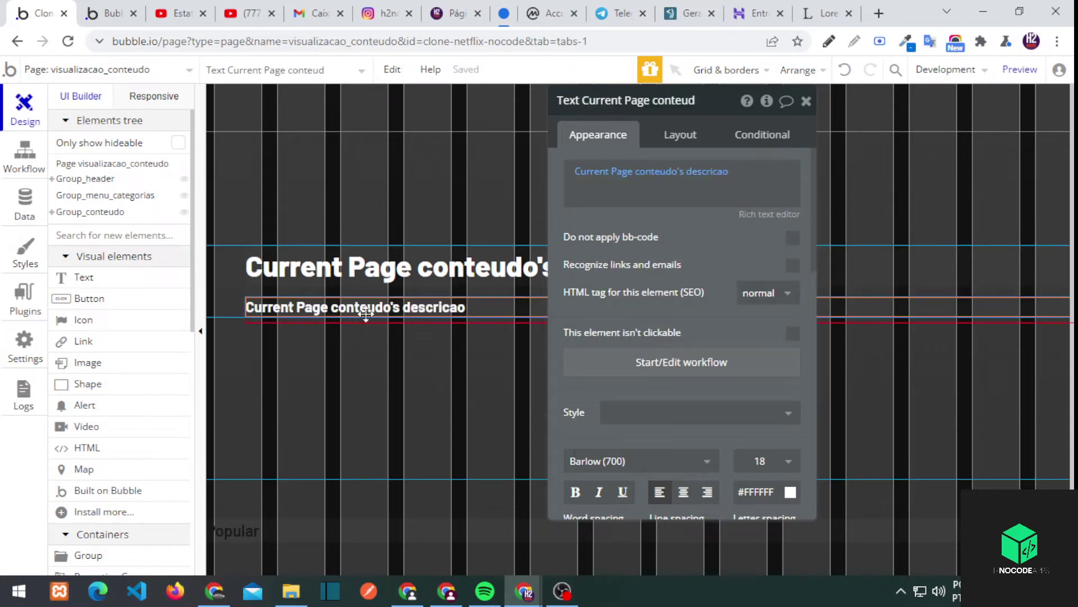
Add a Play button to Group D under the description
{"action": "left_click", "coordinate": [889, 289]}
{"action": "left_click", "coordinate": [89, 298]}
{"action": "left_click", "coordinate": [248, 300]}
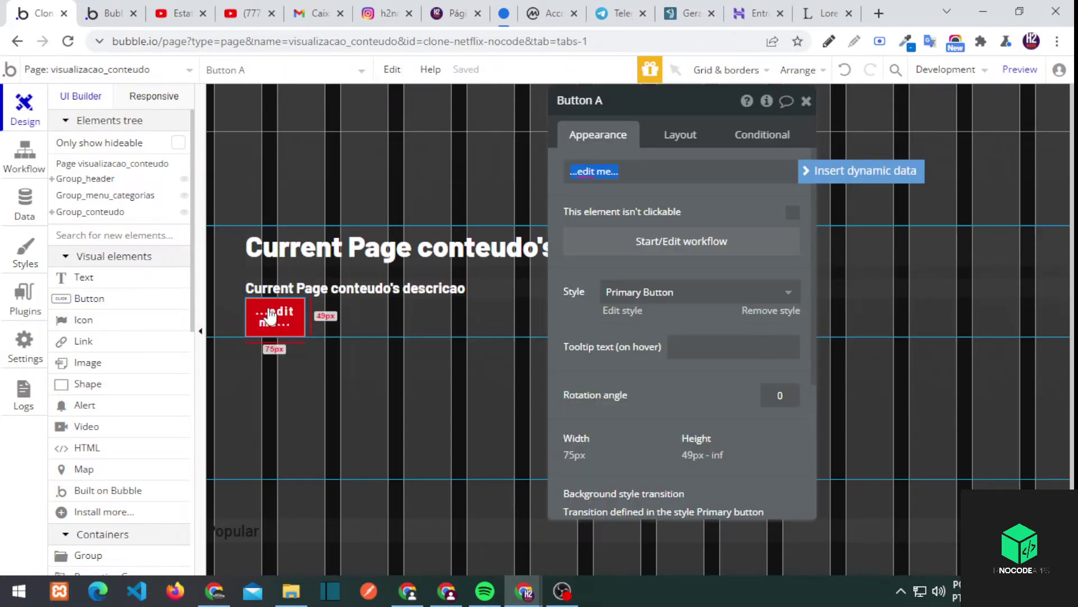
{"action": "left_click", "coordinate": [639, 171]}
{"action": "left_click", "coordinate": [293, 319]}
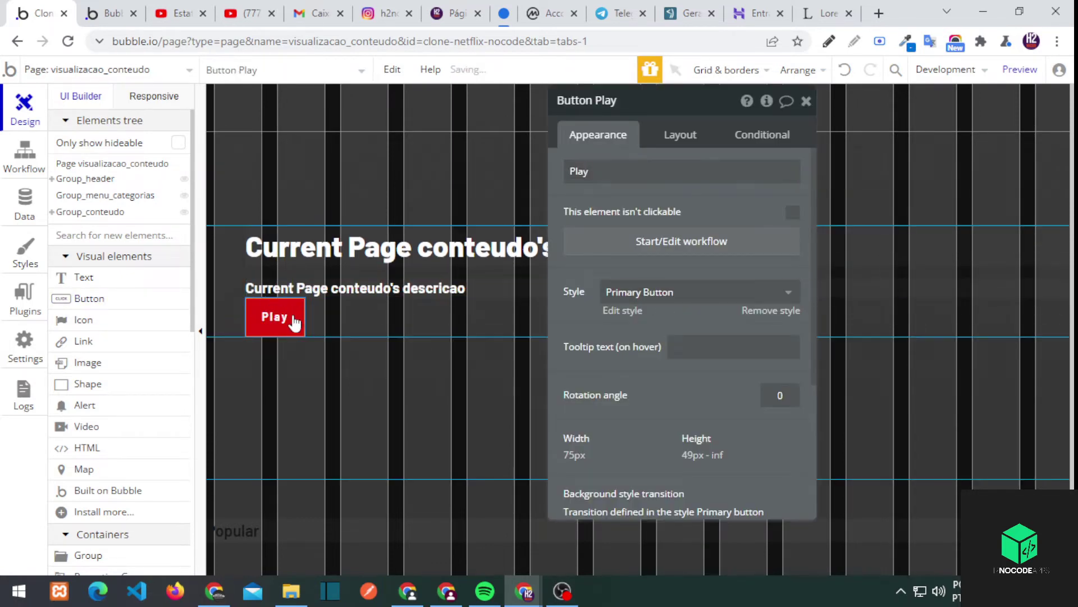
Duplicate the Play button and label the copy 'Adicionar na minha lista'
{"action": "key", "text": "ctrl+c"}
{"action": "key", "text": "ctrl+v"}
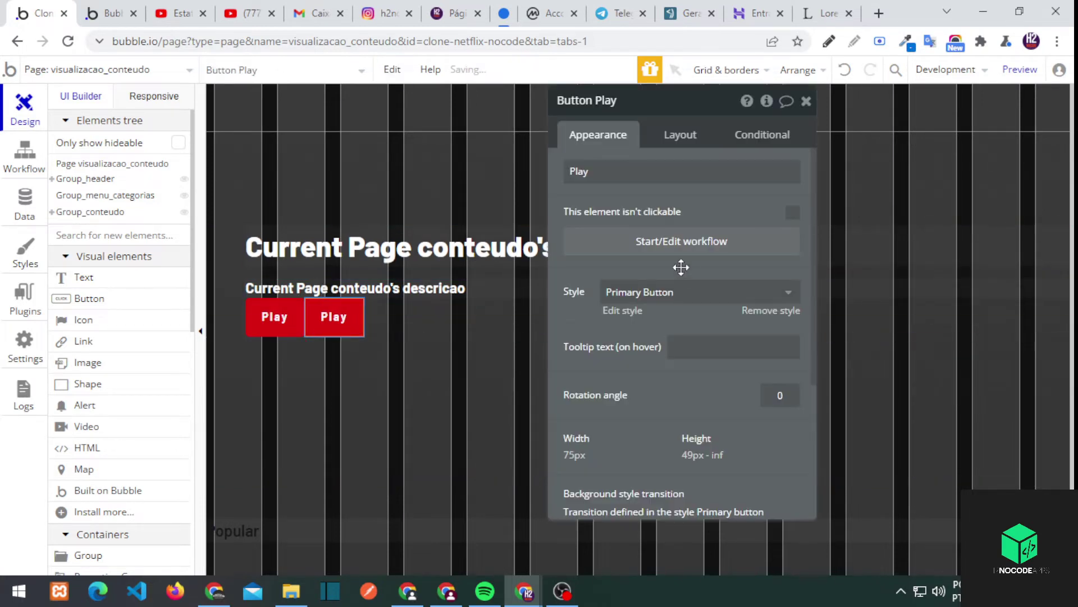
{"action": "left_click", "coordinate": [629, 166]}
{"action": "type", "text": "Adicionar na minha li"}
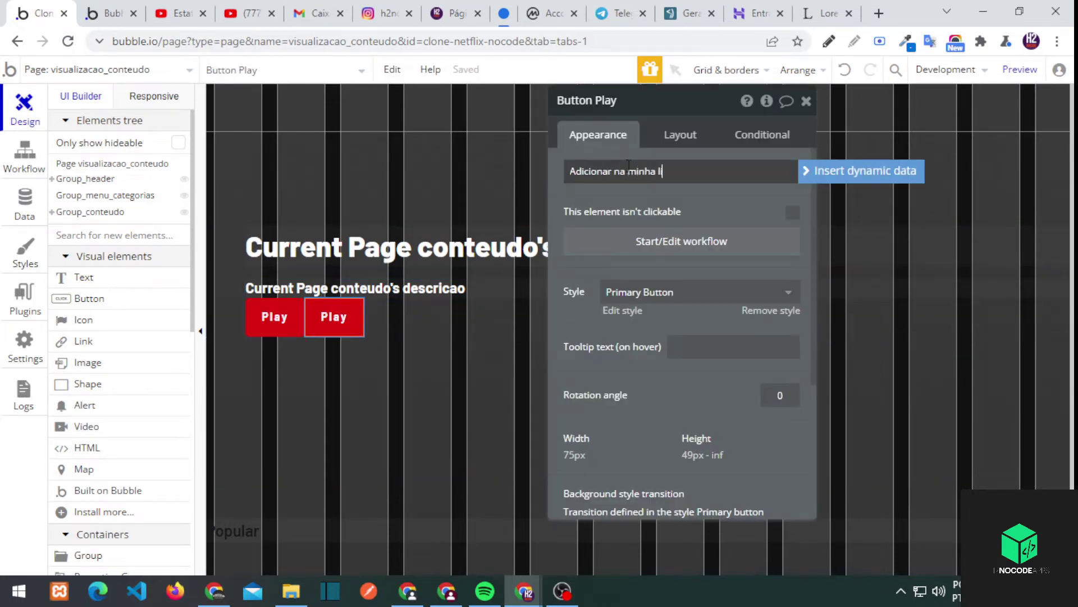
{"action": "type", "text": "sta"}
{"action": "left_click", "coordinate": [294, 319]}
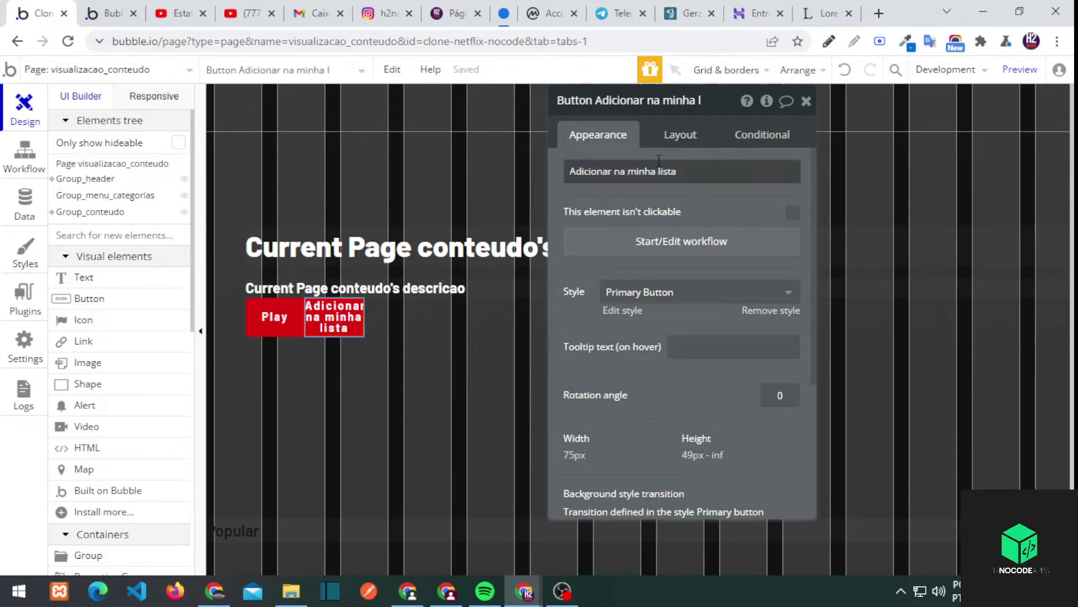
Set the second button's width to 250 px after trying 100% and 200 px
{"action": "left_click", "coordinate": [678, 136]}
{"action": "type", "text": "0"}
{"action": "left_click", "coordinate": [662, 350]}
{"action": "left_click", "coordinate": [660, 397]}
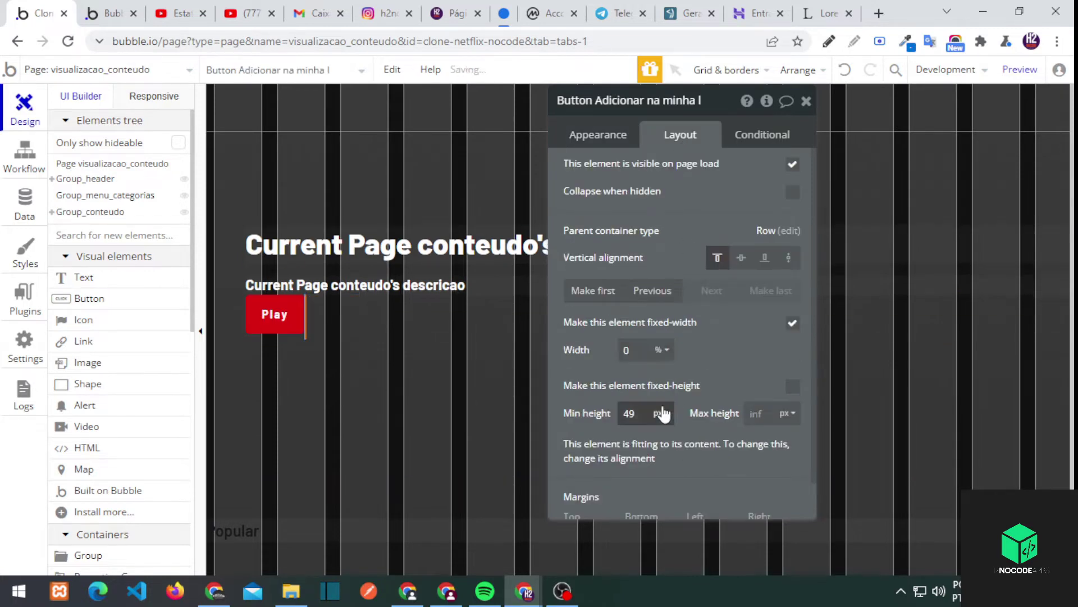
{"action": "type", "text": "100"}
{"action": "left_click", "coordinate": [661, 350]}
{"action": "left_click", "coordinate": [660, 374]}
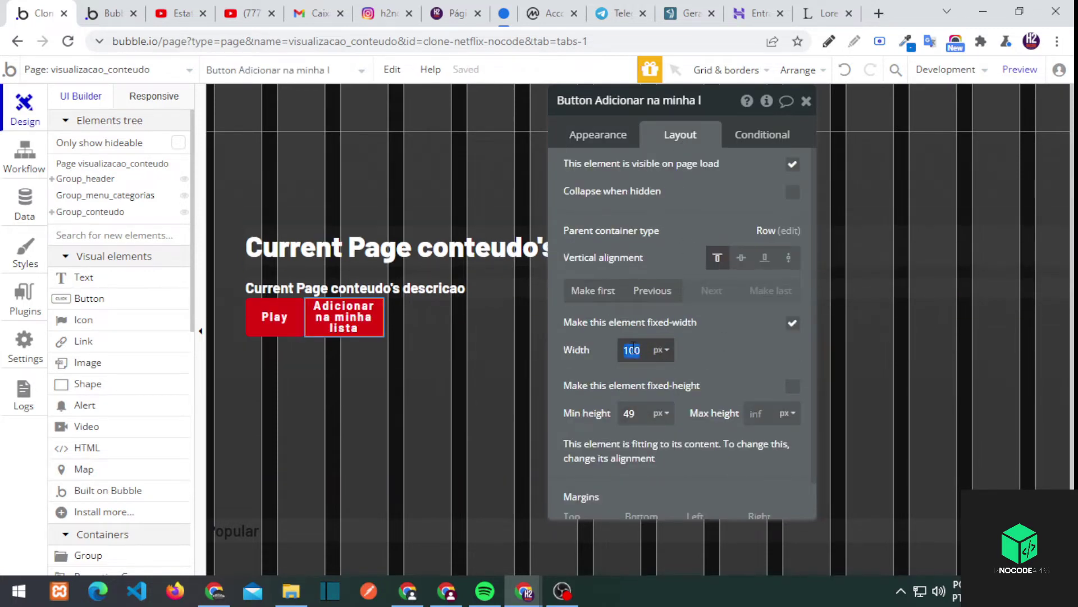
{"action": "type", "text": "200"}
{"action": "double_click", "coordinate": [632, 350]}
{"action": "type", "text": "250"}
Add a '+' before the label so it reads '+ Adicionar na minha lista'
{"action": "left_click", "coordinate": [274, 316]}
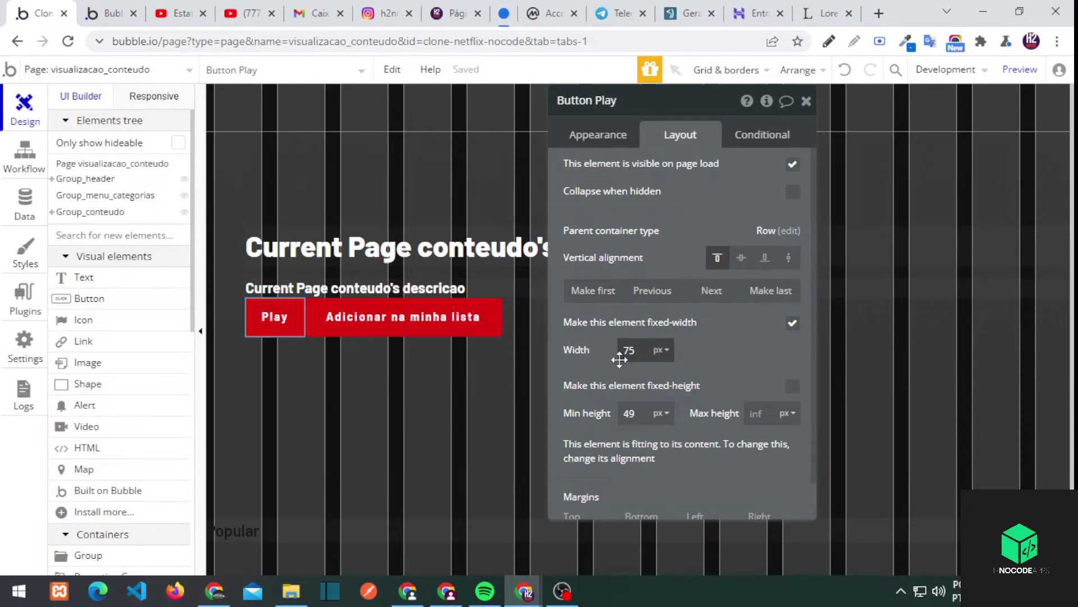
{"action": "scroll", "coordinate": [697, 510], "scroll_direction": "down", "scroll_amount": 1}
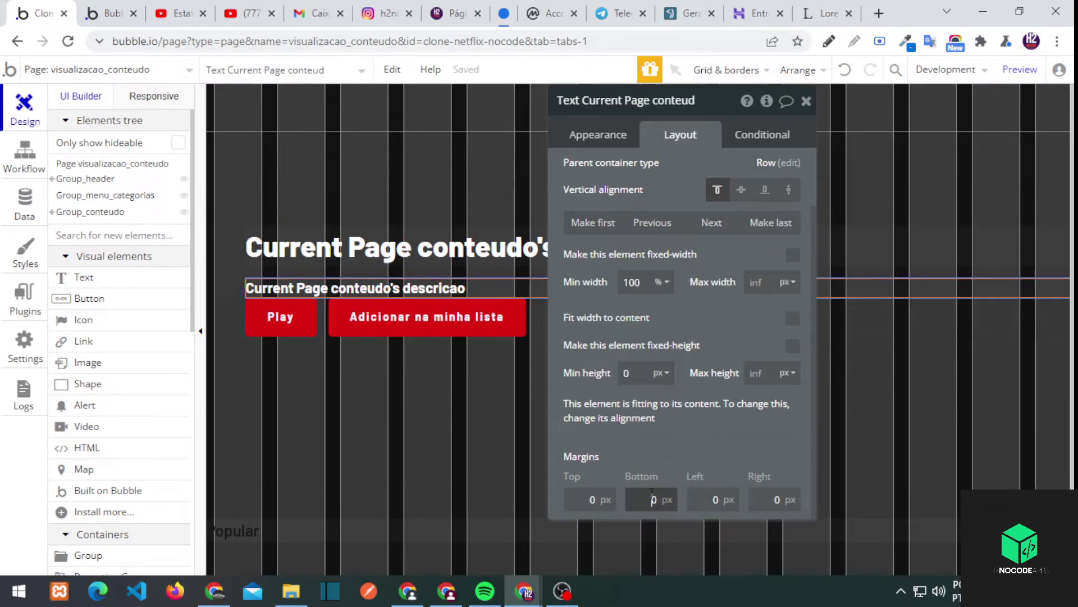
{"action": "left_click", "coordinate": [341, 331]}
{"action": "scroll", "coordinate": [624, 180], "scroll_direction": "up", "scroll_amount": 1}
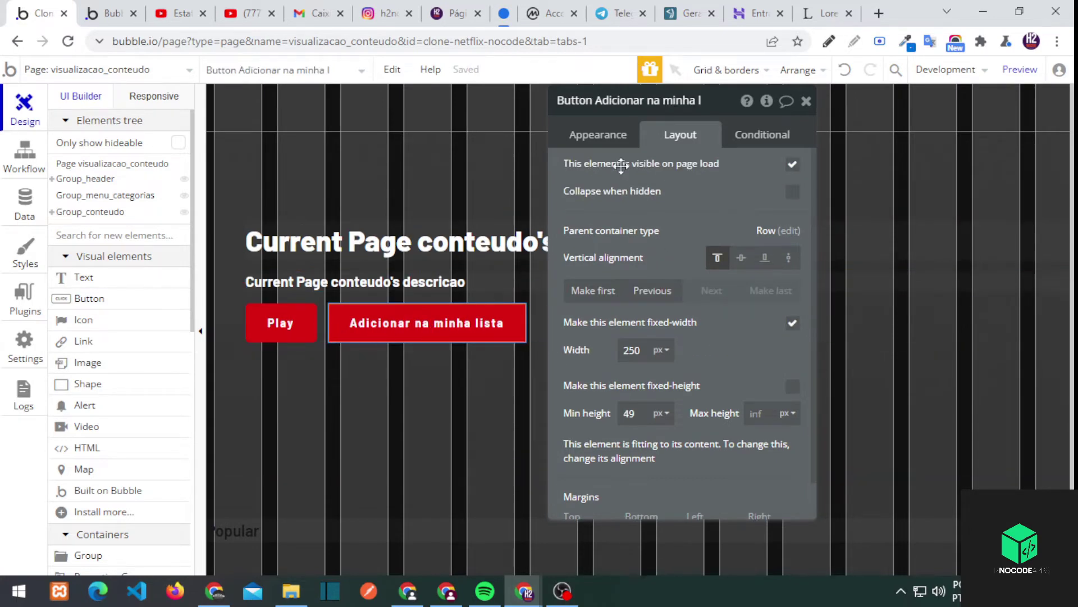
{"action": "left_click", "coordinate": [597, 135]}
{"action": "left_click", "coordinate": [792, 170]}
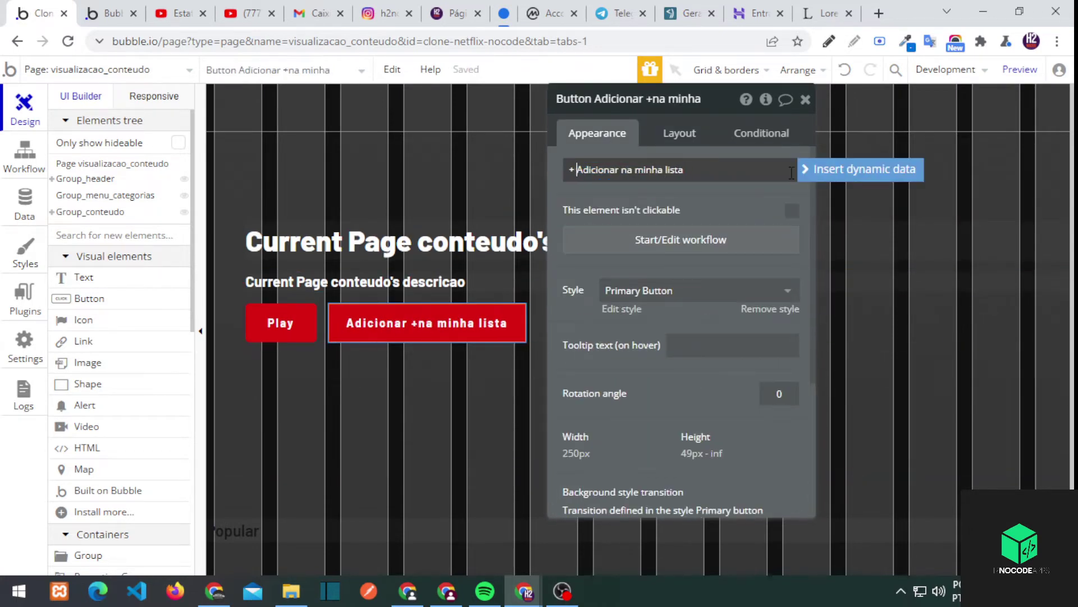
Reload the live preview and check the Venom title page's header and description
{"action": "key", "text": "ctrl+Tab"}
{"action": "left_click", "coordinate": [143, 85]}
{"action": "scroll", "coordinate": [303, 285], "scroll_direction": "down", "scroll_amount": 3}
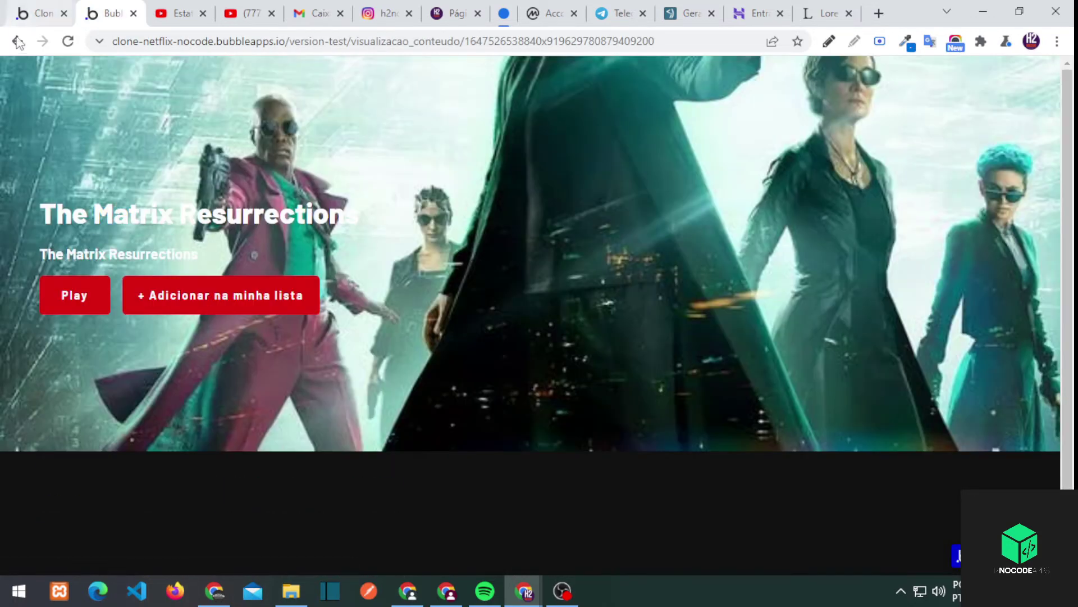
{"action": "left_click", "coordinate": [19, 42]}
{"action": "scroll", "coordinate": [86, 483], "scroll_direction": "down", "scroll_amount": 1}
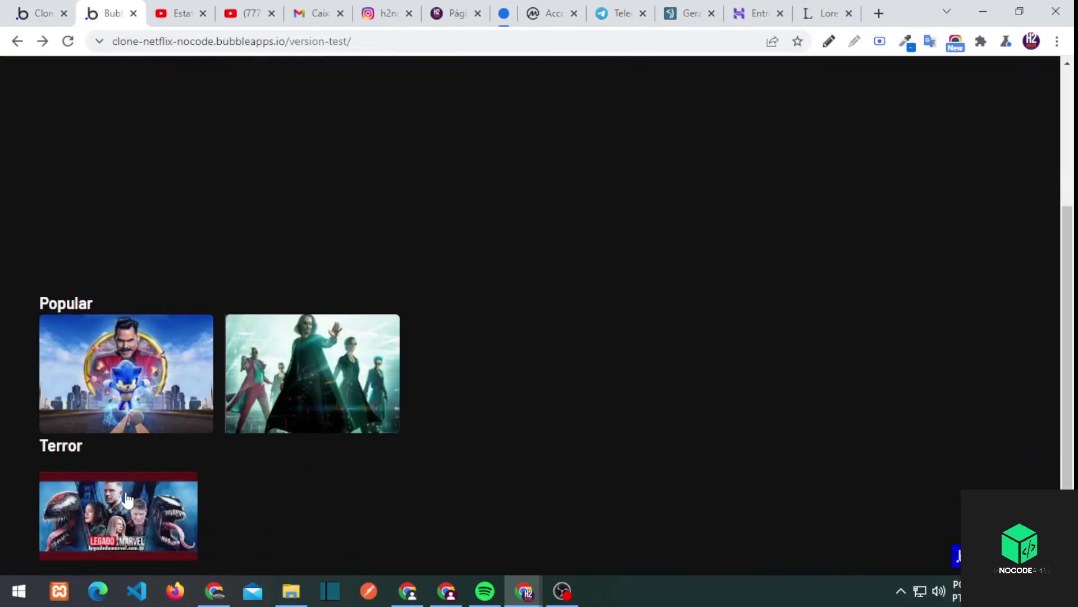
{"action": "left_click", "coordinate": [116, 518]}
{"action": "left_click_drag", "start_coordinate": [180, 304], "coordinate": [82, 204]}
{"action": "left_click", "coordinate": [17, 41]}
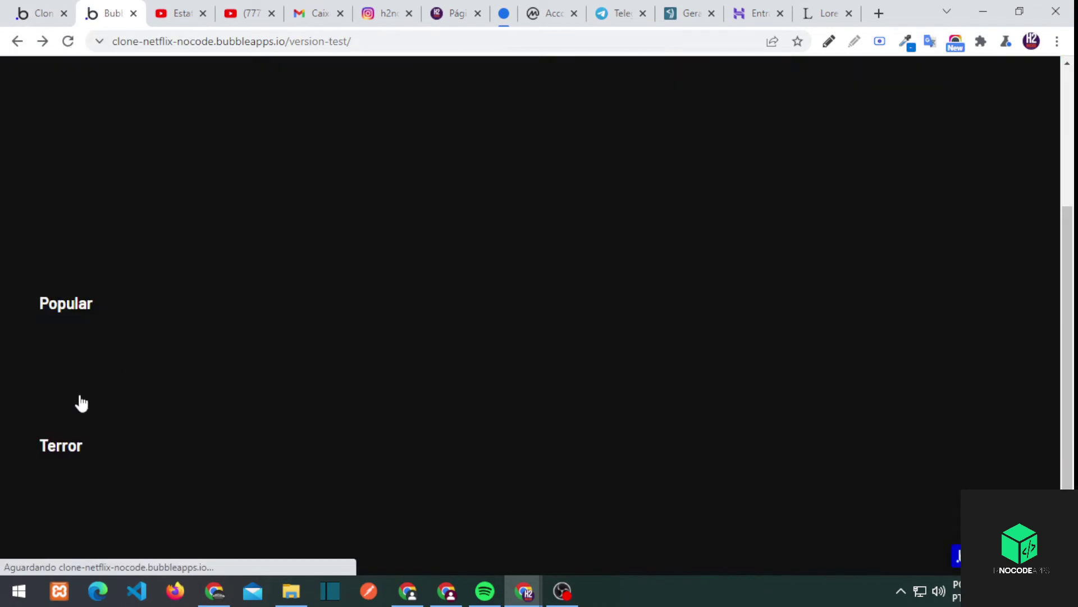
Switch Shape A's width unit from px to %
{"action": "left_click", "coordinate": [42, 13]}
{"action": "left_click", "coordinate": [618, 413]}
{"action": "double_click", "coordinate": [596, 366]}
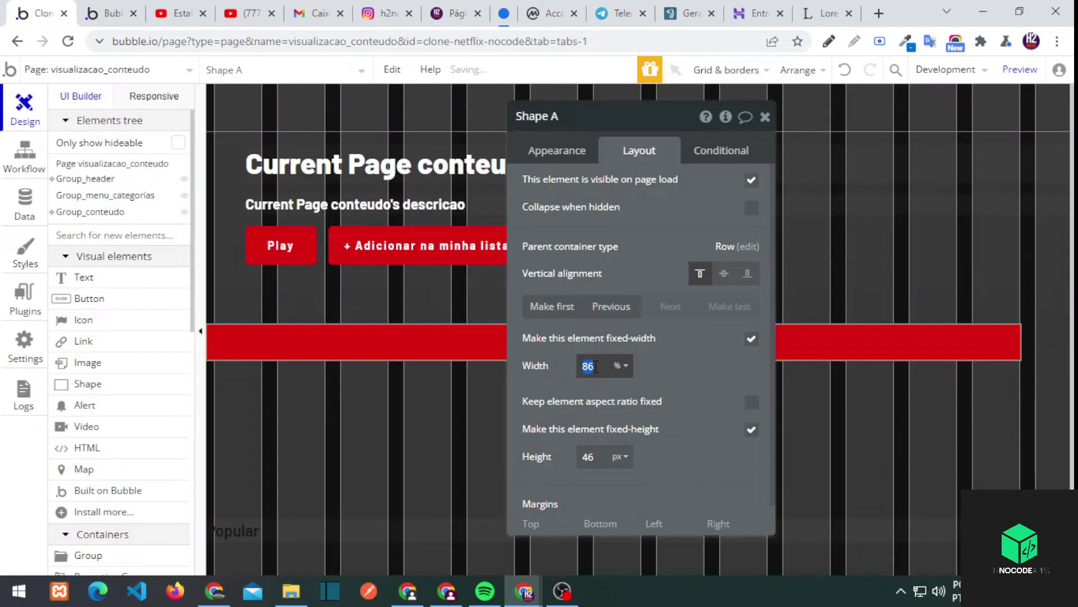
Set the red shape's value to 100
{"action": "key", "text": "BackSpace"}
{"action": "key", "text": "BackSpace"}
{"action": "type", "text": "100"}
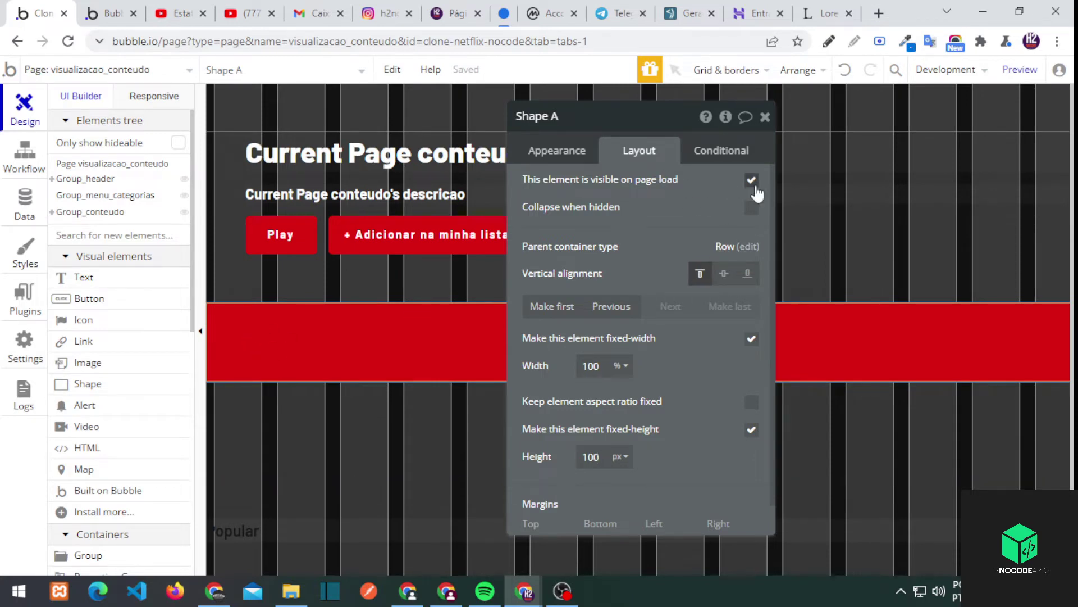
{"action": "scroll", "coordinate": [650, 211], "scroll_direction": "down", "scroll_amount": 2}
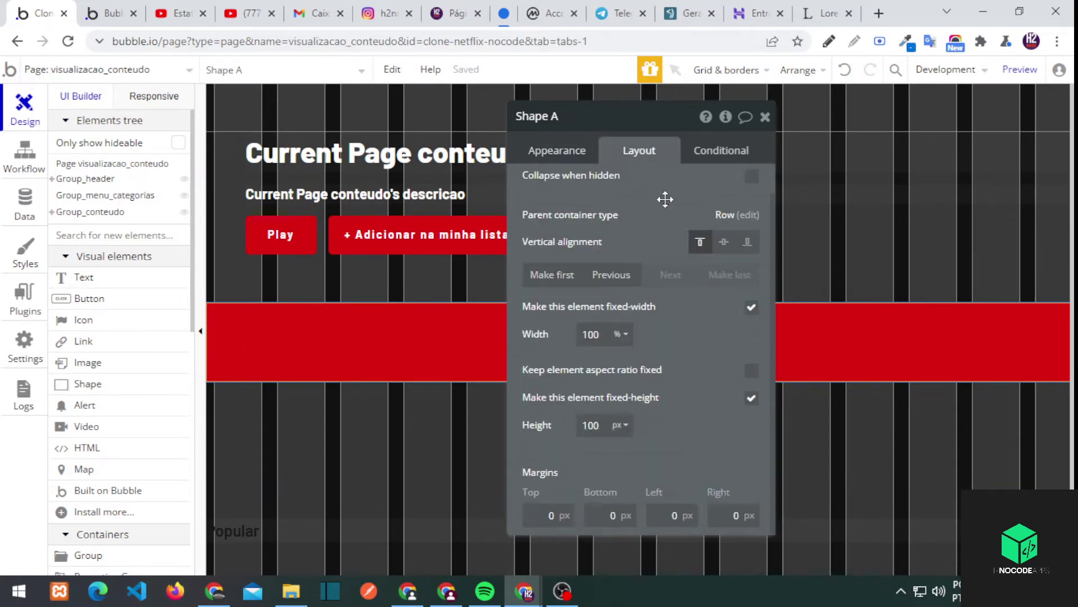
{"action": "scroll", "coordinate": [665, 199], "scroll_direction": "up", "scroll_amount": 1}
Switch the header group's container layout to Fixed and view the red band in preview
{"action": "left_click", "coordinate": [749, 246]}
{"action": "left_click", "coordinate": [699, 183]}
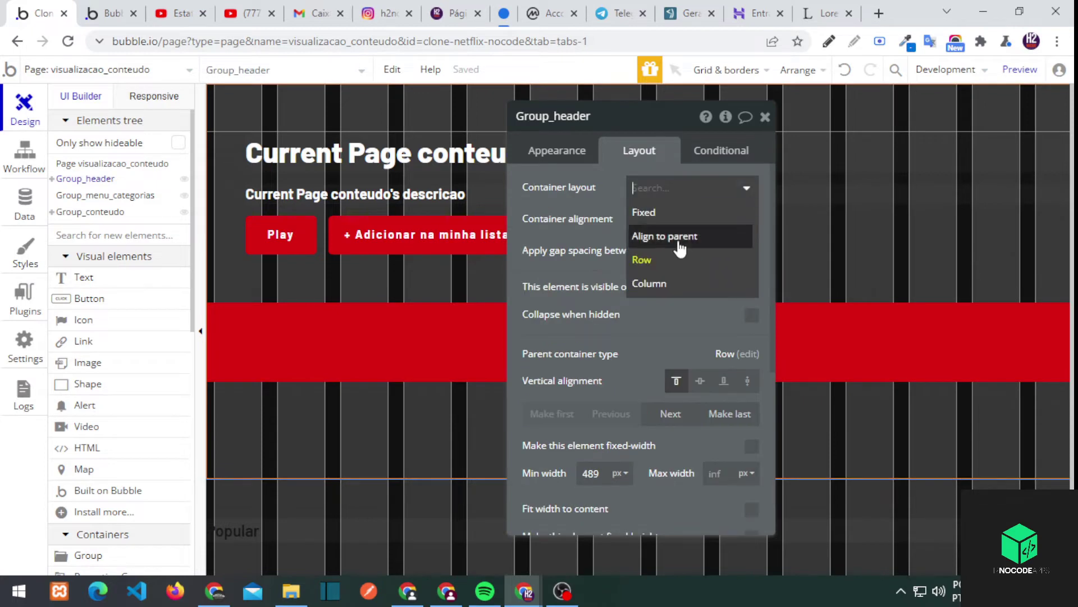
{"action": "left_click", "coordinate": [643, 212]}
{"action": "left_click", "coordinate": [359, 343]}
{"action": "left_click", "coordinate": [118, 6]}
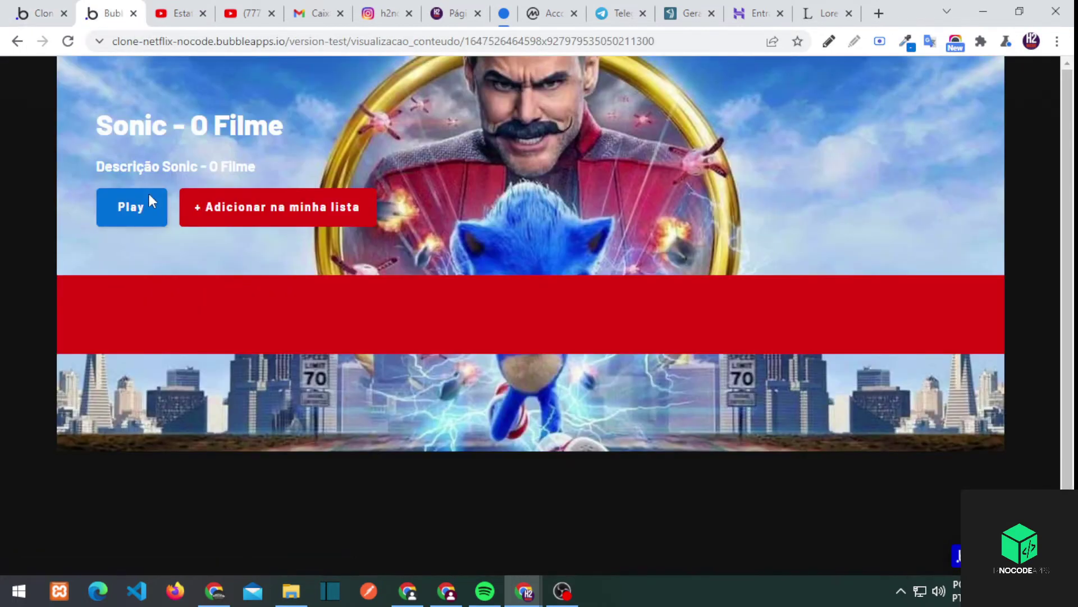
{"action": "left_click", "coordinate": [40, 13]}
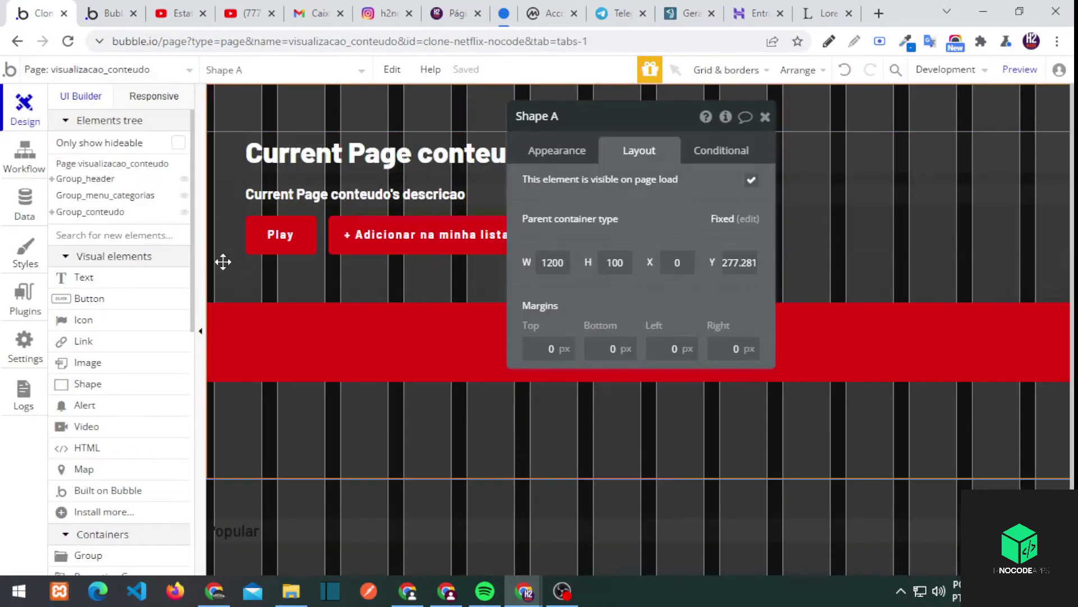
Undo the header's fixed layout and delete the red band shape
{"action": "left_click", "coordinate": [221, 260]}
{"action": "left_click", "coordinate": [845, 69]}
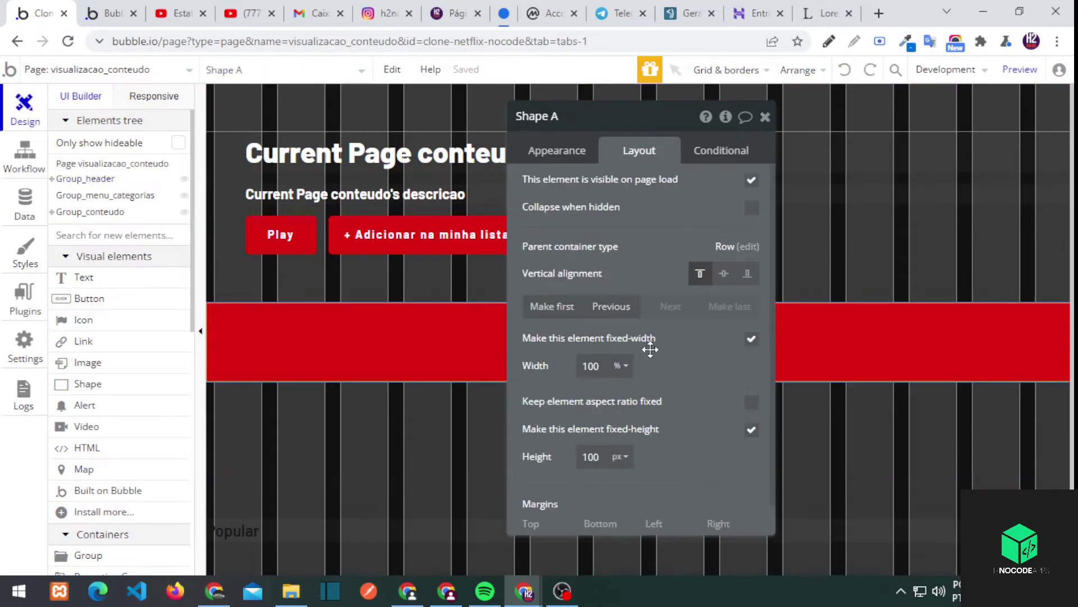
{"action": "key", "text": "Delete"}
Give the header group a #000000 background colour at 50
{"action": "double_click", "coordinate": [460, 356]}
{"action": "scroll", "coordinate": [635, 315], "scroll_direction": "down", "scroll_amount": 3}
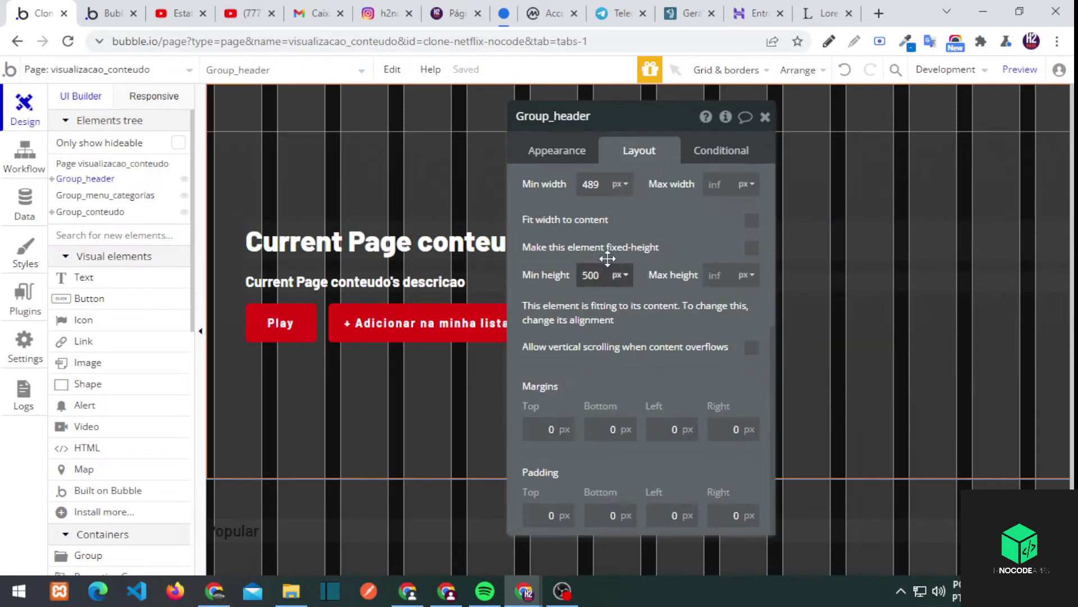
{"action": "left_click", "coordinate": [648, 392]}
{"action": "type", "text": "000000"}
{"action": "left_click", "coordinate": [712, 375]}
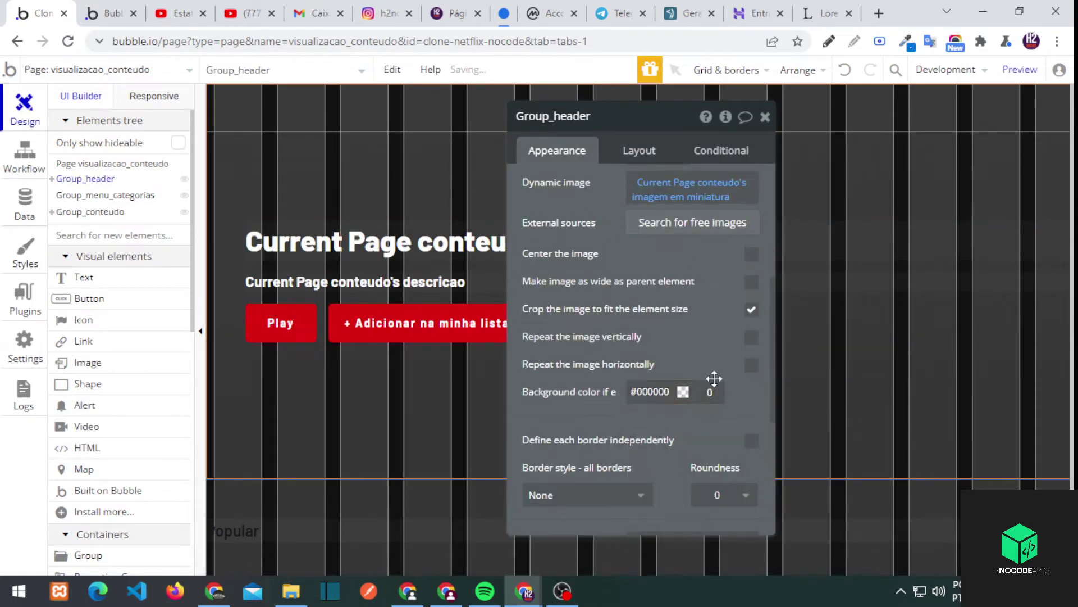
{"action": "type", "text": "50"}
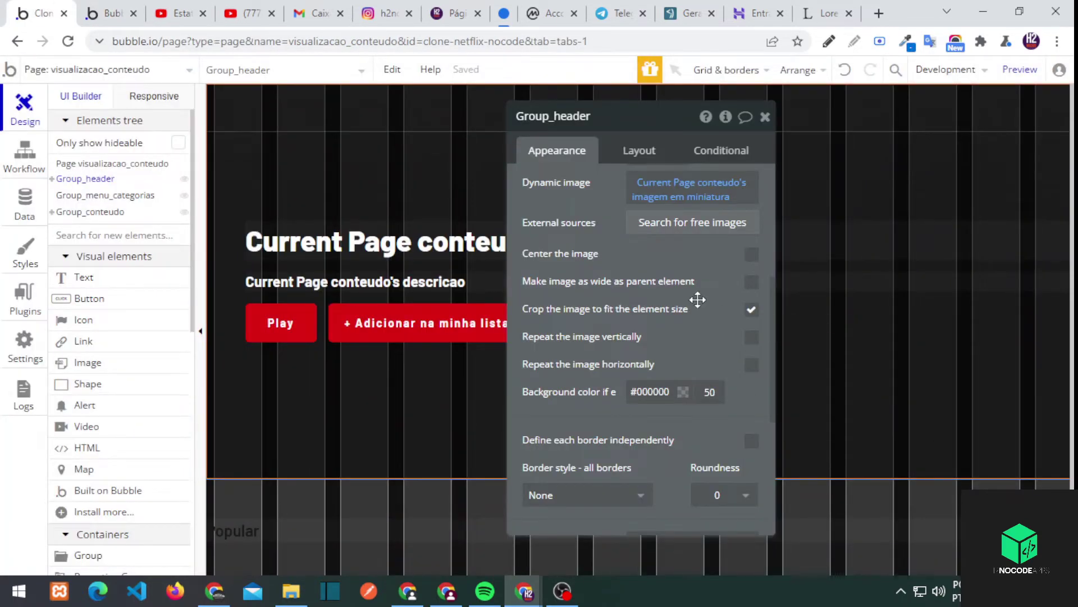
{"action": "scroll", "coordinate": [697, 300], "scroll_direction": "up", "scroll_amount": 2}
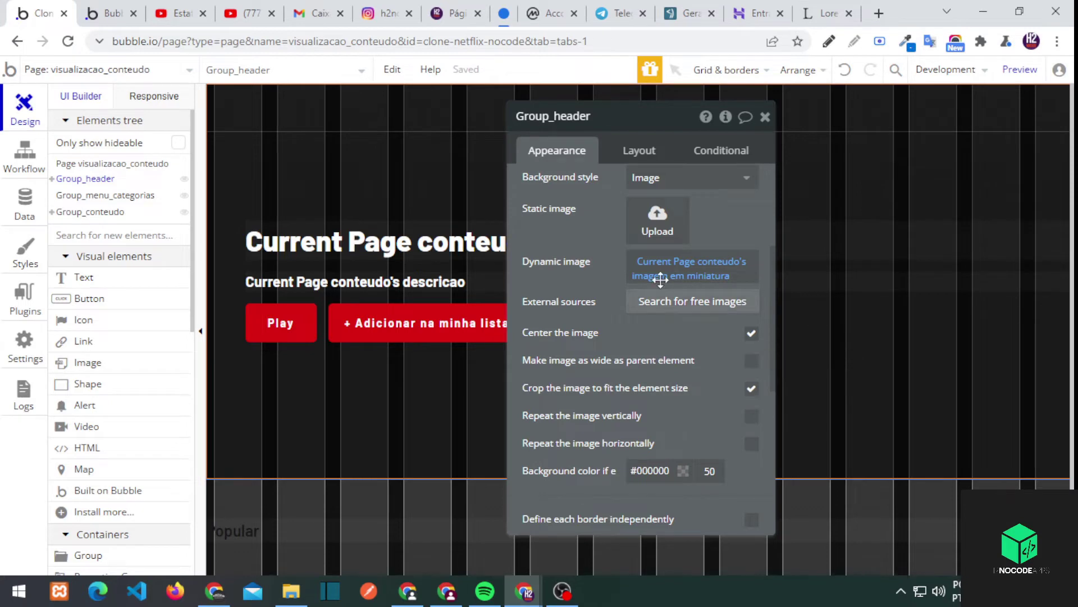
{"action": "scroll", "coordinate": [668, 332], "scroll_direction": "up", "scroll_amount": 3}
{"action": "scroll", "coordinate": [675, 353], "scroll_direction": "down", "scroll_amount": 7}
Add an inset shadow with a red colour to the header
{"action": "left_click", "coordinate": [643, 359]}
{"action": "left_click", "coordinate": [658, 430]}
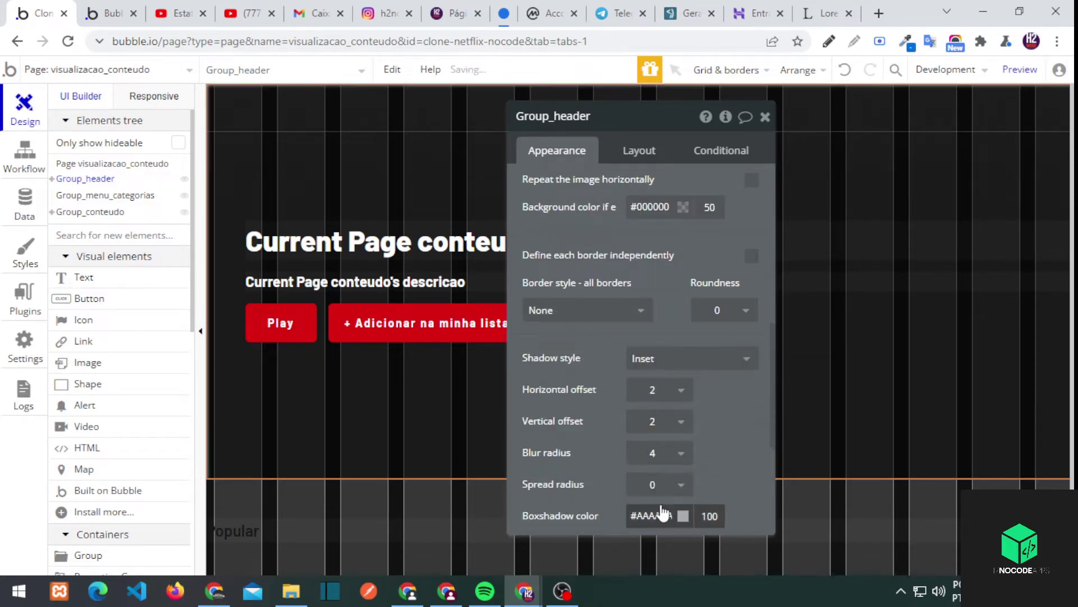
{"action": "left_click", "coordinate": [683, 513]}
{"action": "left_click", "coordinate": [720, 454]}
{"action": "left_click", "coordinate": [568, 411]}
Set the shadow's spread and blur radius to 50
{"action": "scroll", "coordinate": [681, 439], "scroll_direction": "down", "scroll_amount": 1}
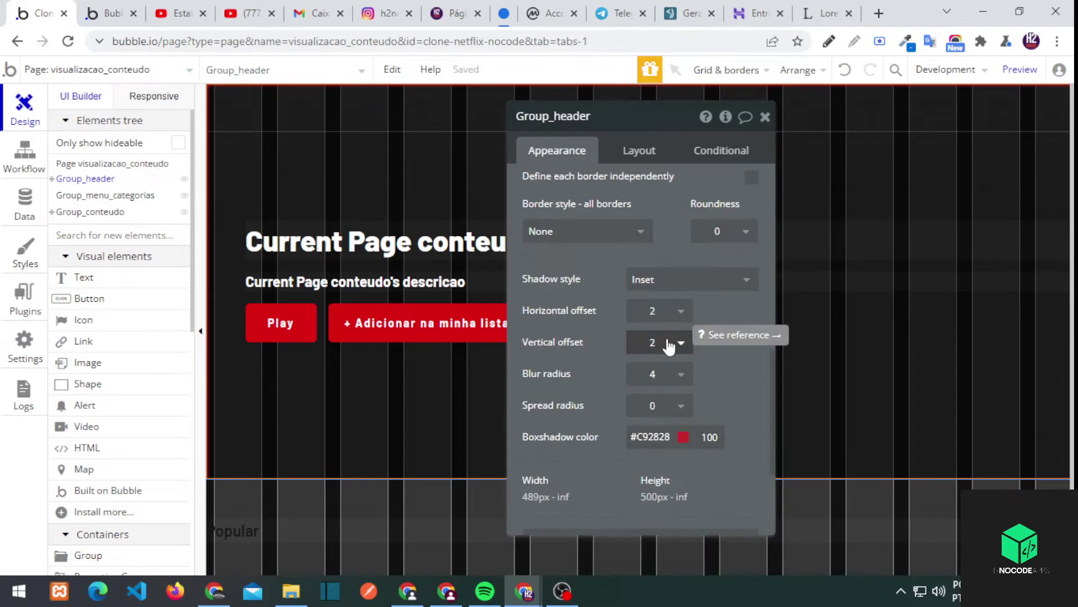
{"action": "left_click", "coordinate": [681, 405]}
{"action": "left_click", "coordinate": [649, 522]}
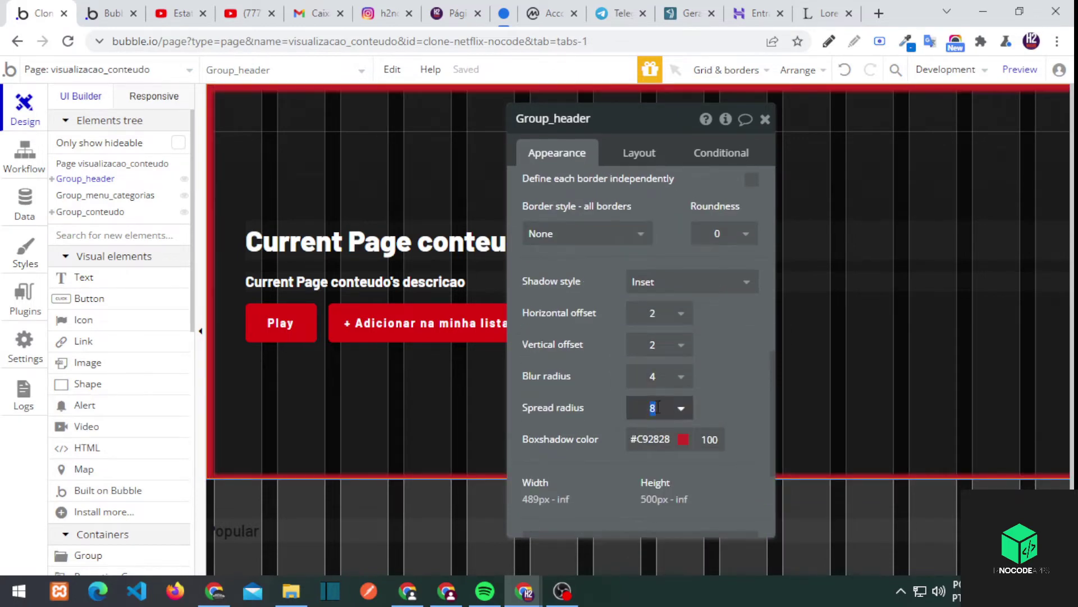
{"action": "type", "text": "50"}
{"action": "left_click", "coordinate": [652, 376]}
{"action": "left_click", "coordinate": [646, 520]}
{"action": "type", "text": "50"}
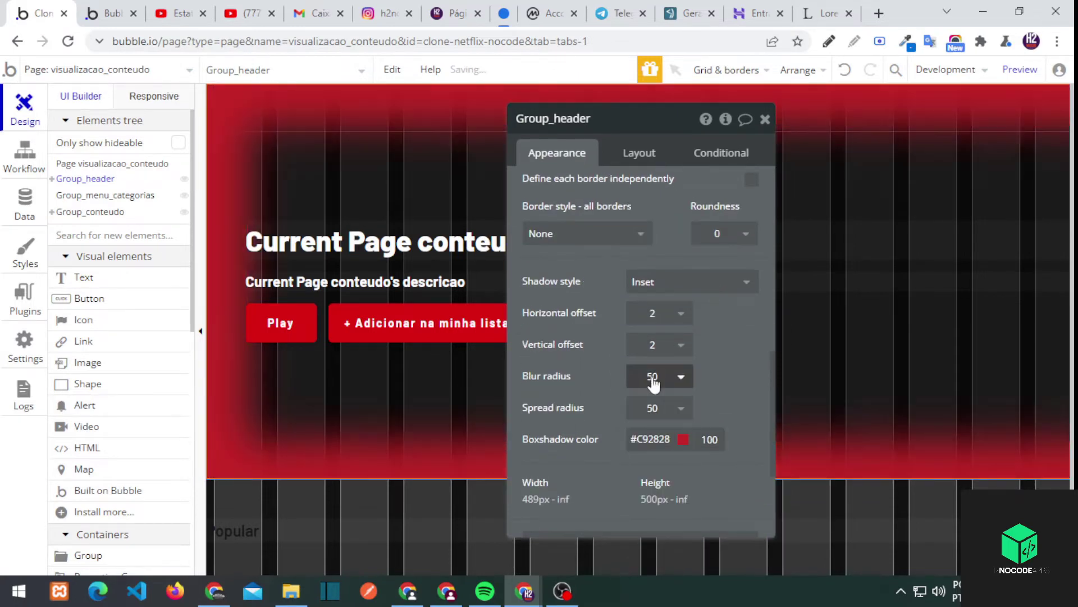
Set the shadow's vertical offset to -100 and blur radius to 250
{"action": "key", "text": "shift+Tab"}
{"action": "type", "text": "-8"}
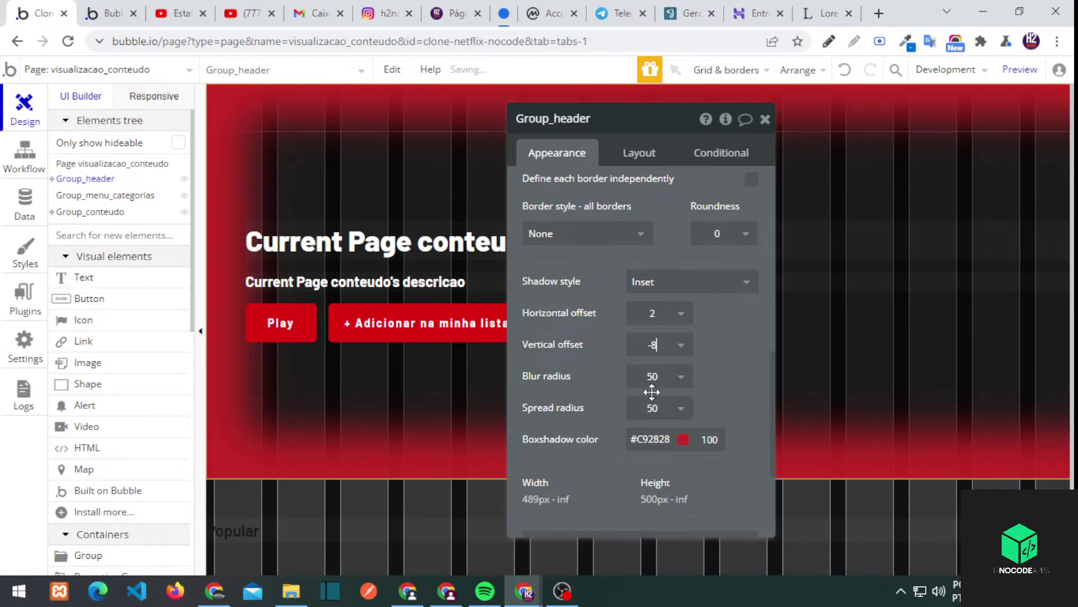
{"action": "key", "text": "BackSpace"}
{"action": "type", "text": "100"}
{"action": "key", "text": "Return"}
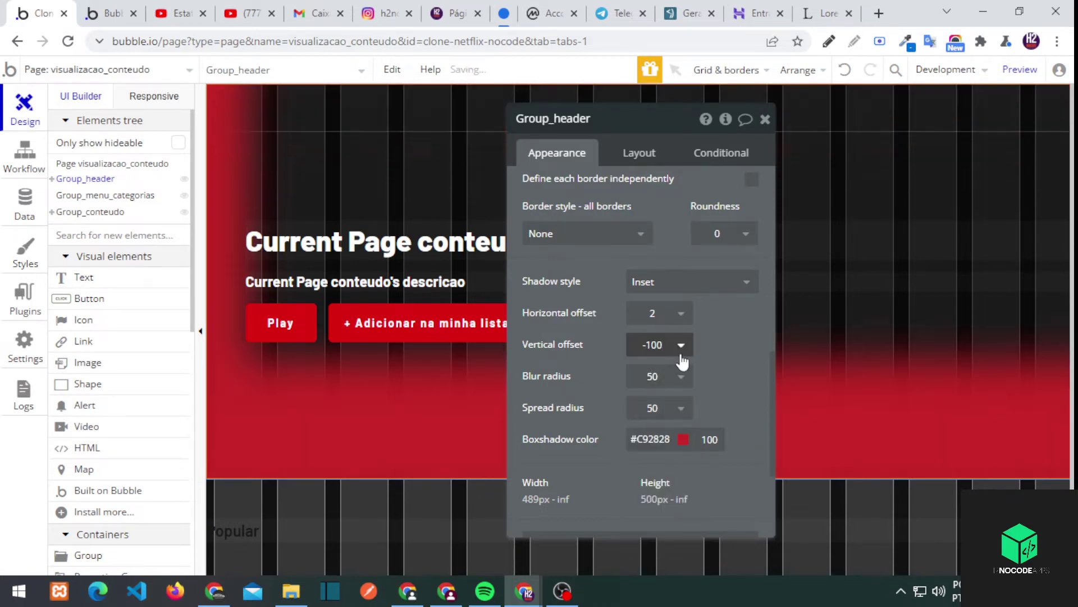
{"action": "double_click", "coordinate": [656, 345]}
{"action": "type", "text": "250"}
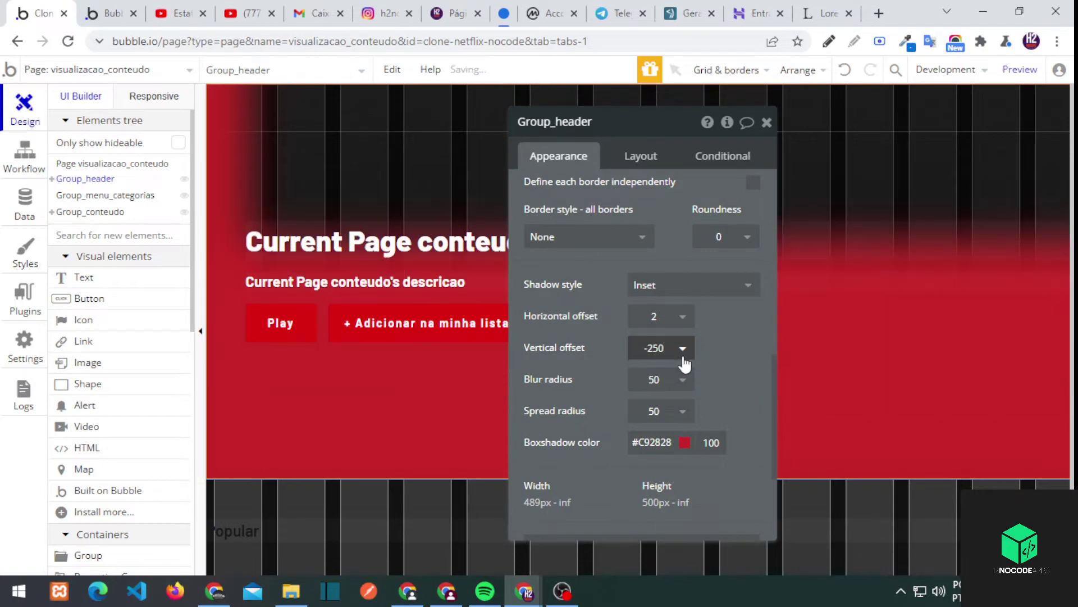
{"action": "type", "text": "250"}
{"action": "key", "text": "Return"}
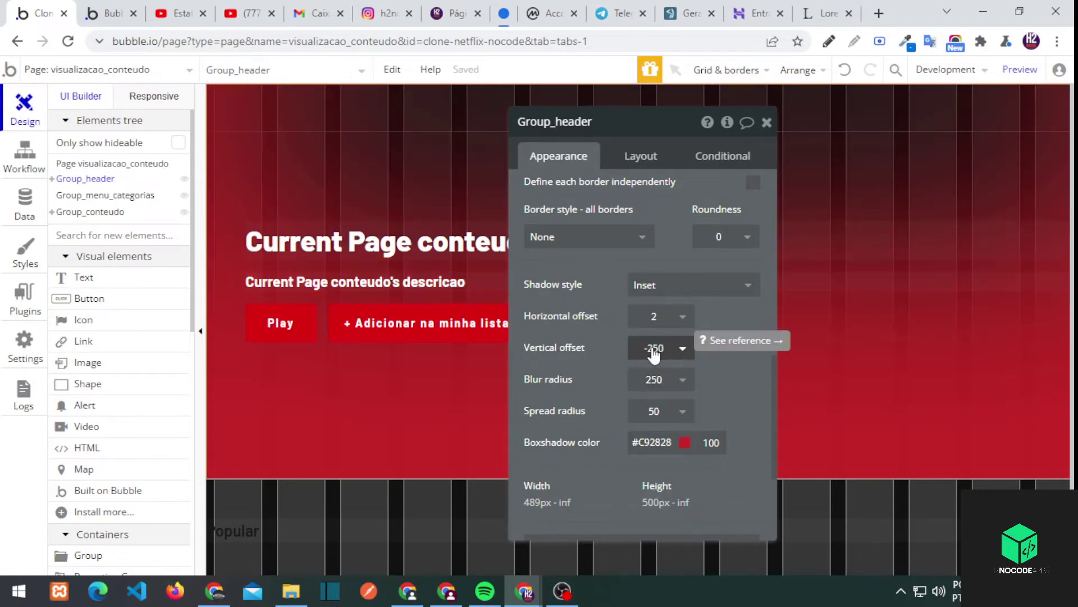
Set horizontal offset and spread to 0 and the shadow colour to #000000
{"action": "left_click", "coordinate": [654, 316]}
{"action": "type", "text": "0"}
{"action": "key", "text": "Return"}
{"action": "left_click", "coordinate": [658, 412]}
{"action": "type", "text": "0"}
{"action": "key", "text": "Return"}
{"action": "left_click", "coordinate": [651, 442]}
{"action": "type", "text": "#000000"}
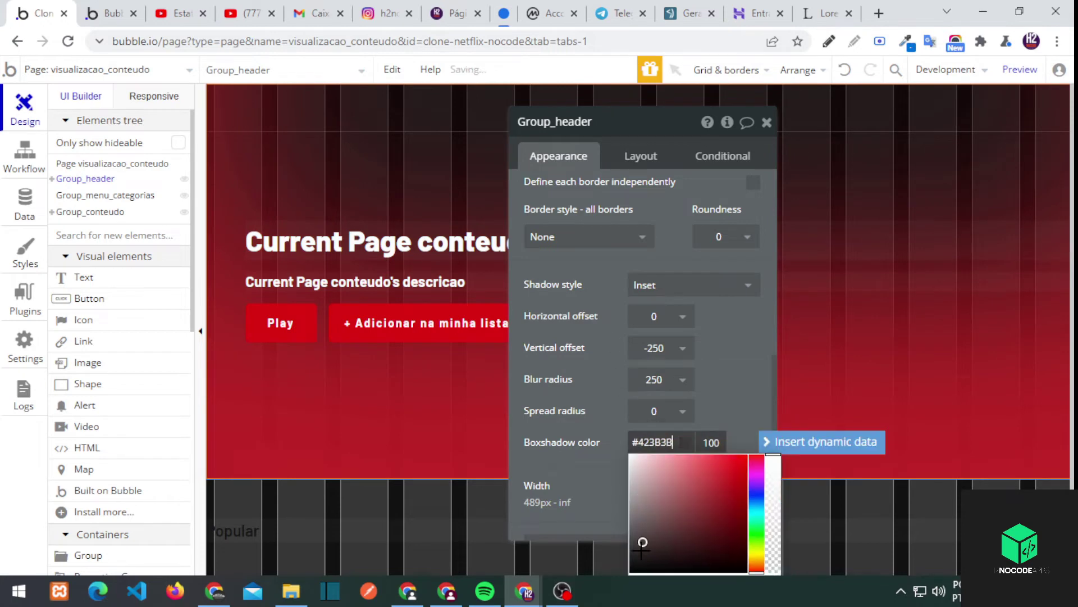
{"action": "key", "text": "Return"}
{"action": "left_click", "coordinate": [712, 442]}
Reload the live preview twice to check the darker header shadow
{"action": "left_click", "coordinate": [107, 13]}
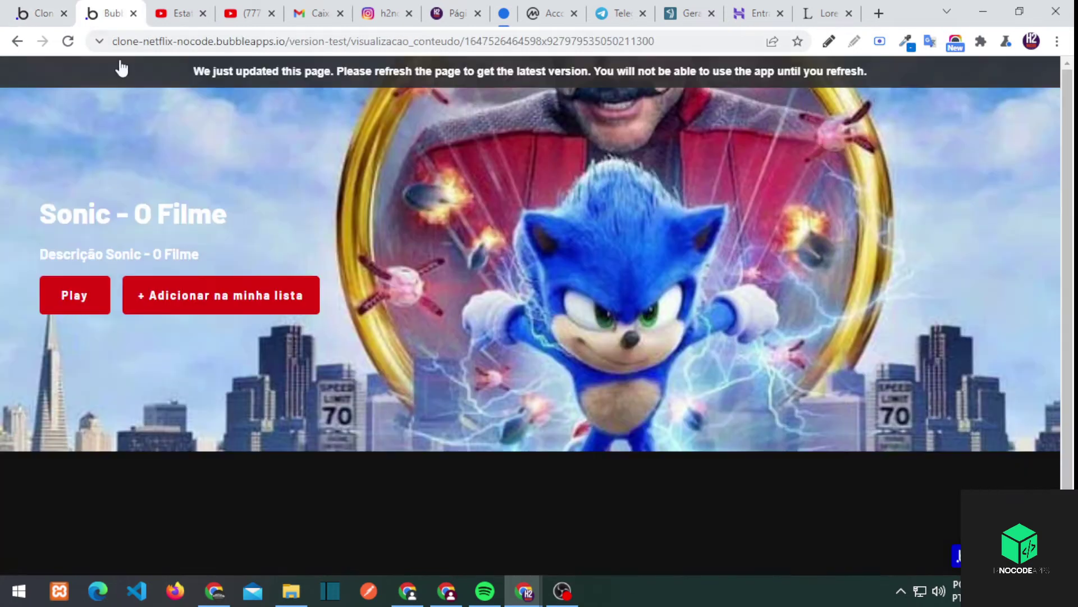
{"action": "key", "text": "F5"}
{"action": "key", "text": "ctrl+shift+Tab"}
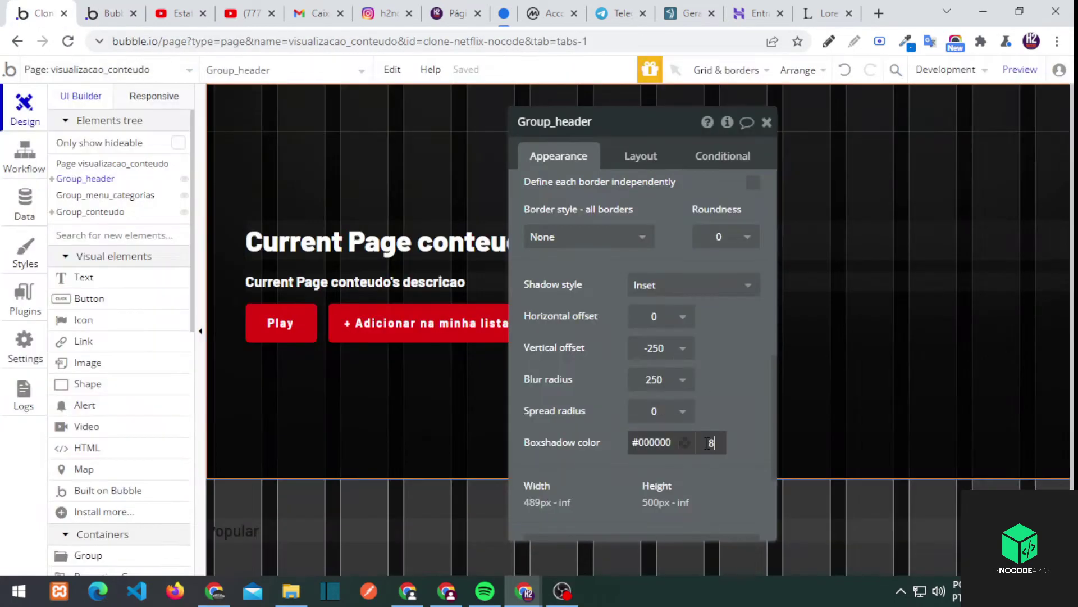
{"action": "key", "text": "ctrl+Tab"}
{"action": "key", "text": "F5"}
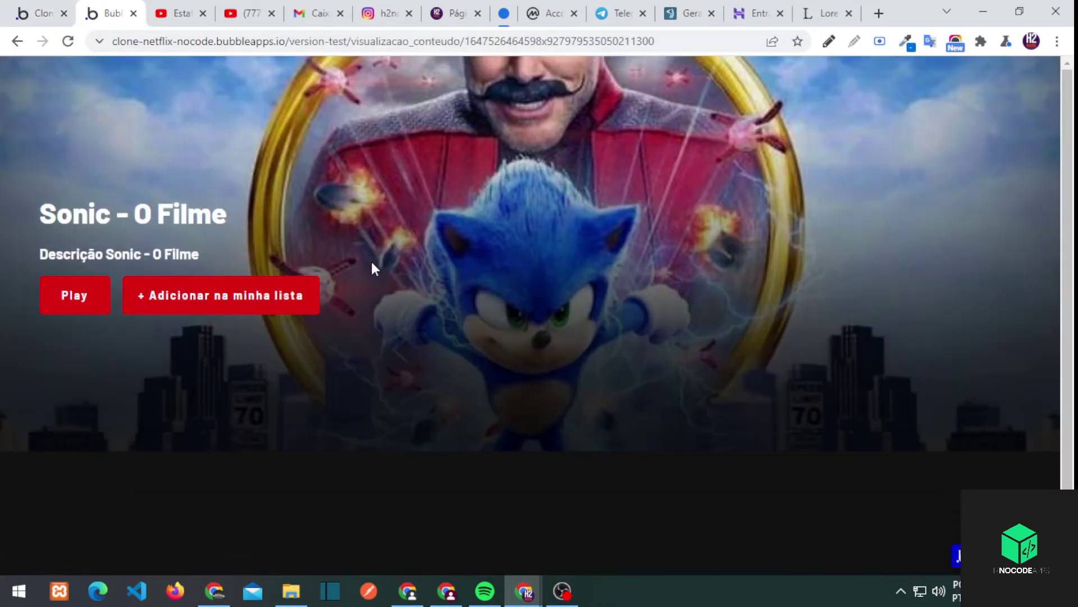
{"action": "key", "text": "ctrl+shift+Tab"}
Set the title's layout spacing to 5 and check it in the preview
{"action": "left_click", "coordinate": [359, 242]}
{"action": "left_click", "coordinate": [640, 155]}
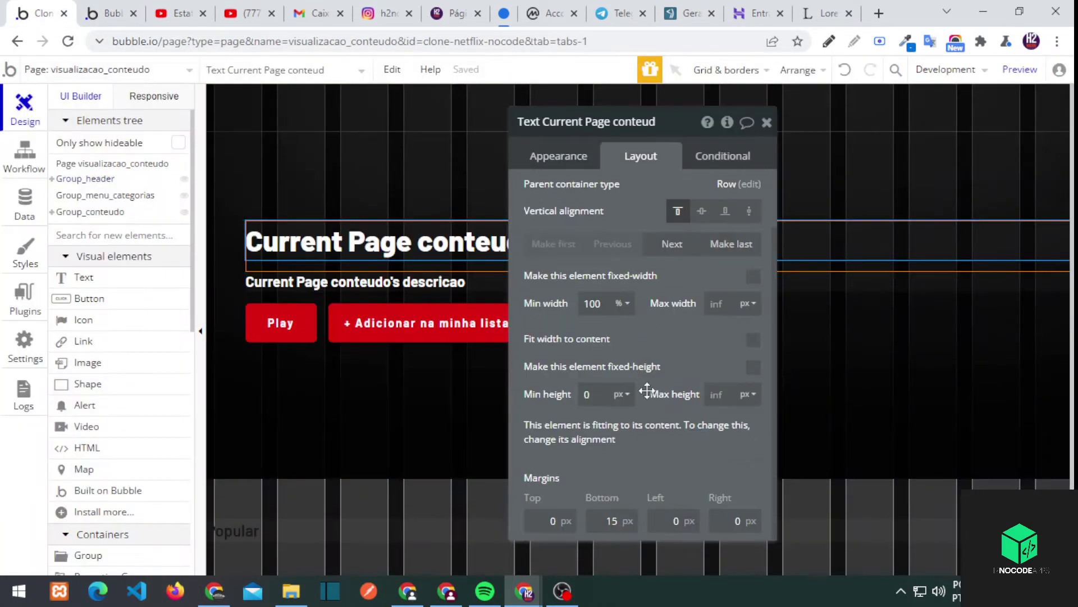
{"action": "type", "text": "5"}
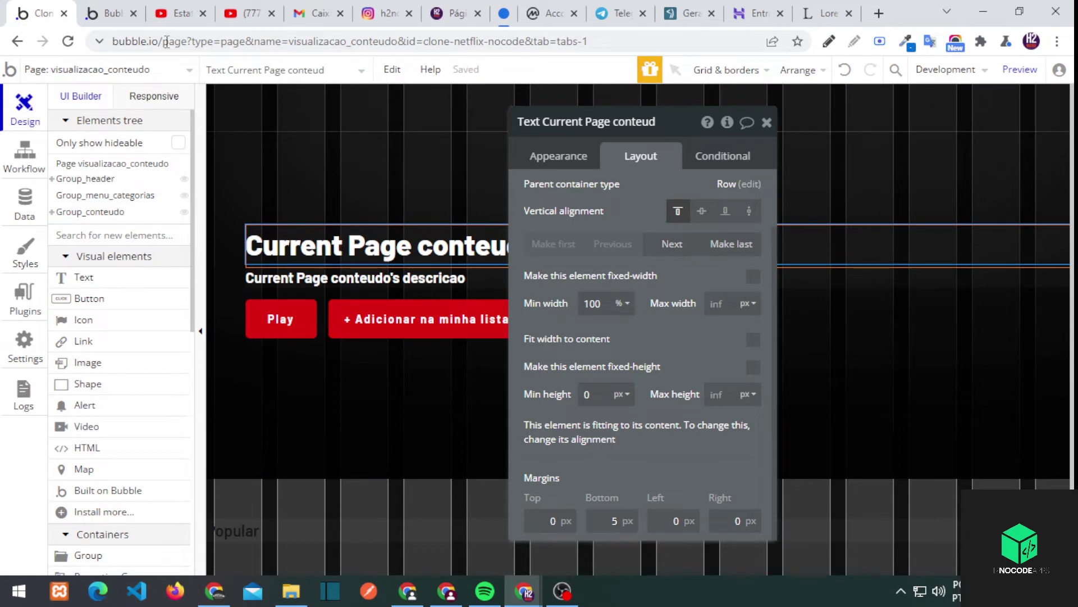
{"action": "key", "text": "ctrl+Tab"}
{"action": "key", "text": "F5"}
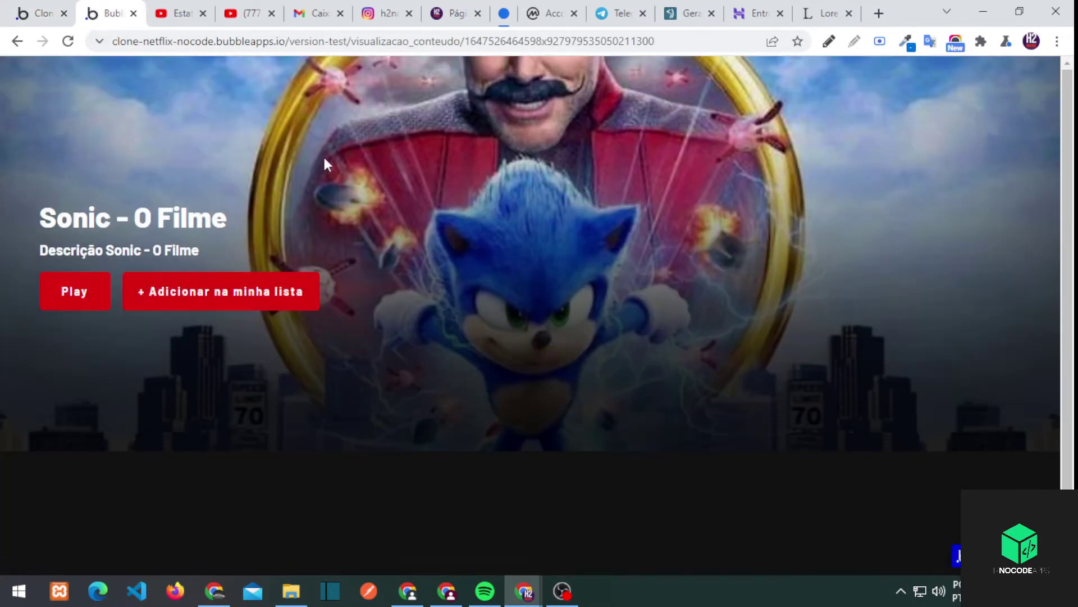
{"action": "left_click", "coordinate": [52, 6]}
Set the header's inset shadow vertical offset to -400
{"action": "left_click", "coordinate": [219, 412]}
{"action": "left_click", "coordinate": [559, 155]}
{"action": "scroll", "coordinate": [674, 393], "scroll_direction": "down", "scroll_amount": 4}
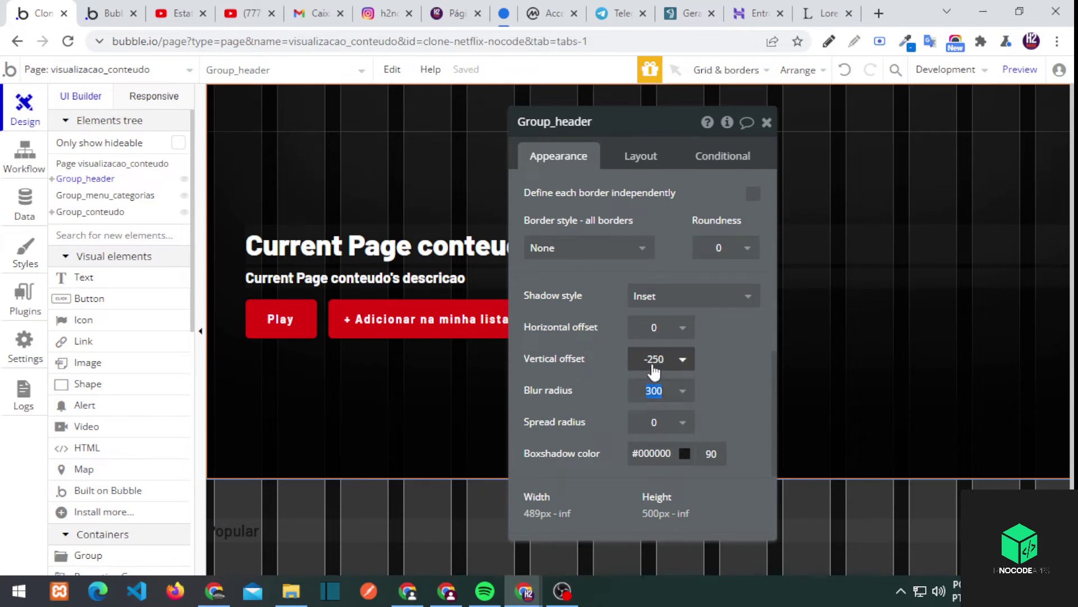
{"action": "left_click", "coordinate": [654, 359]}
{"action": "type", "text": "-400"}
{"action": "key", "text": "Return"}
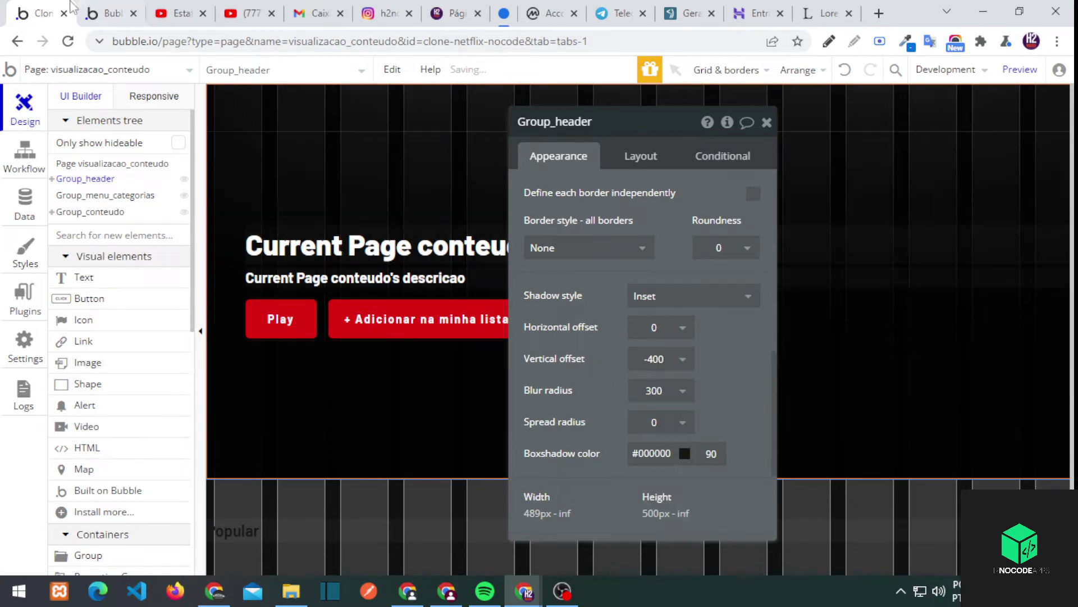
Reload the preview to see the shadow shading the poster, then return to the editor
{"action": "key", "text": "ctrl+Tab"}
{"action": "key", "text": "F5"}
{"action": "left_click", "coordinate": [562, 600]}
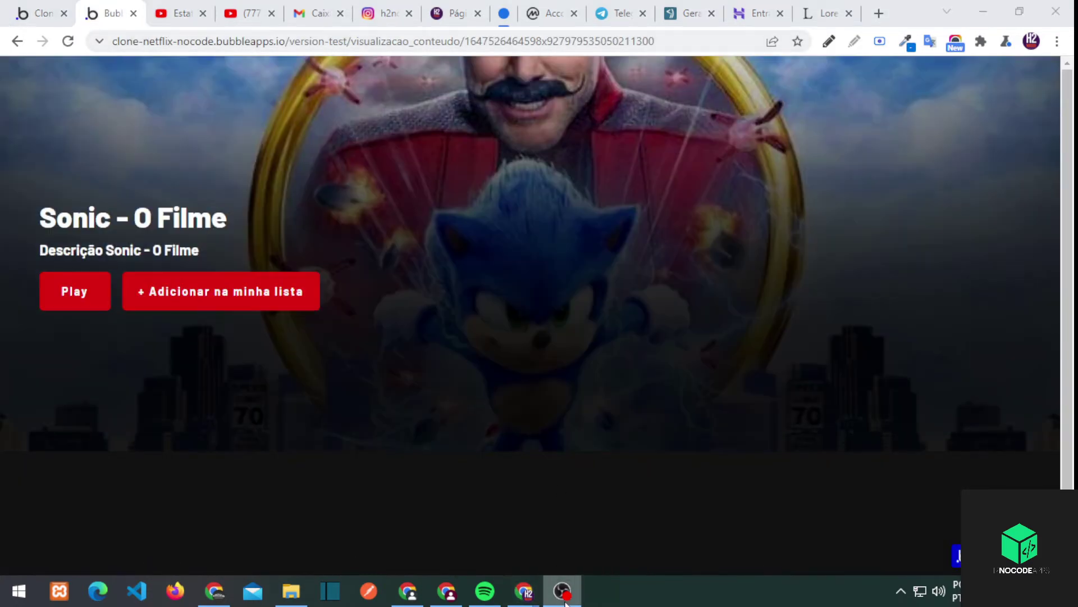
{"action": "left_click", "coordinate": [563, 598]}
{"action": "key", "text": "ctrl+shift+Tab"}
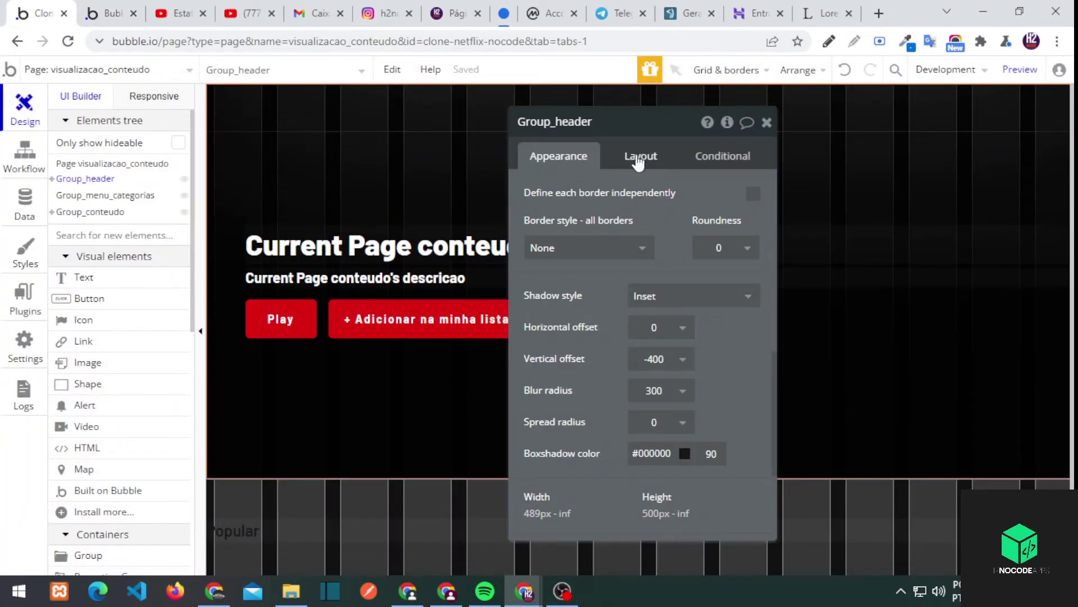
Set the header group's minimum height to 600 px
{"action": "left_click", "coordinate": [641, 156]}
{"action": "double_click", "coordinate": [592, 438]}
{"action": "type", "text": "600"}
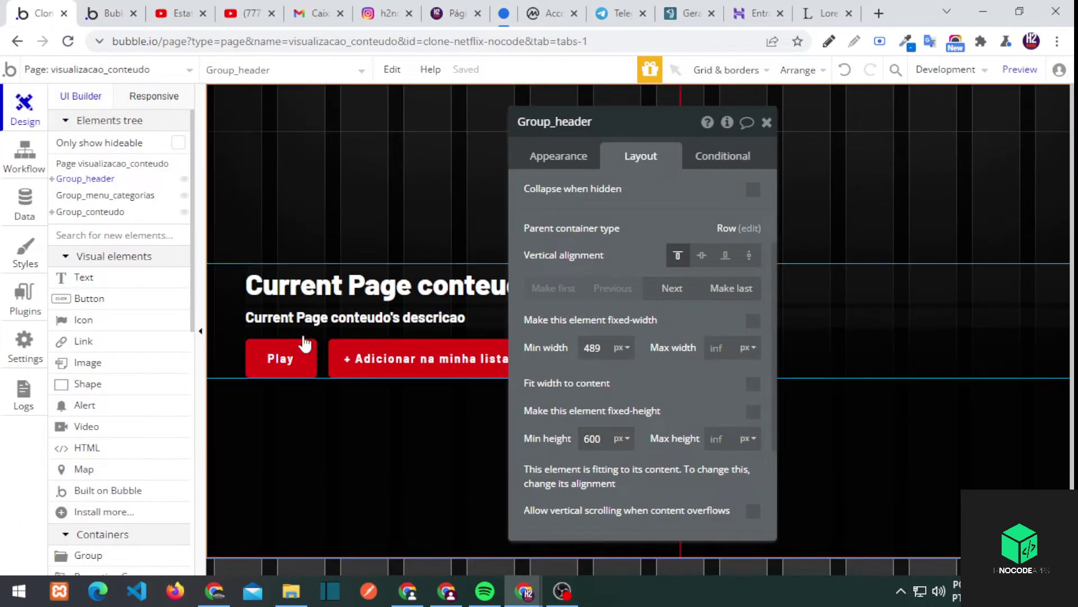
Paste a copy of the description text below the original, reverting its fixed-width change
{"action": "key", "text": "ctrl+v"}
{"action": "left_click_drag", "start_coordinate": [342, 336], "coordinate": [397, 332]}
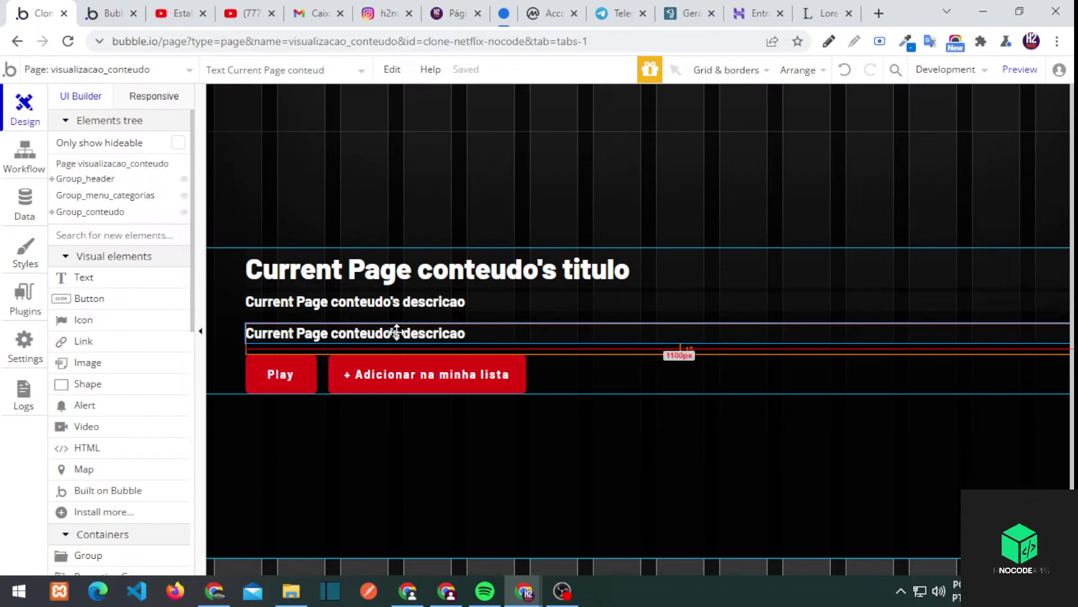
{"action": "double_click", "coordinate": [333, 333]}
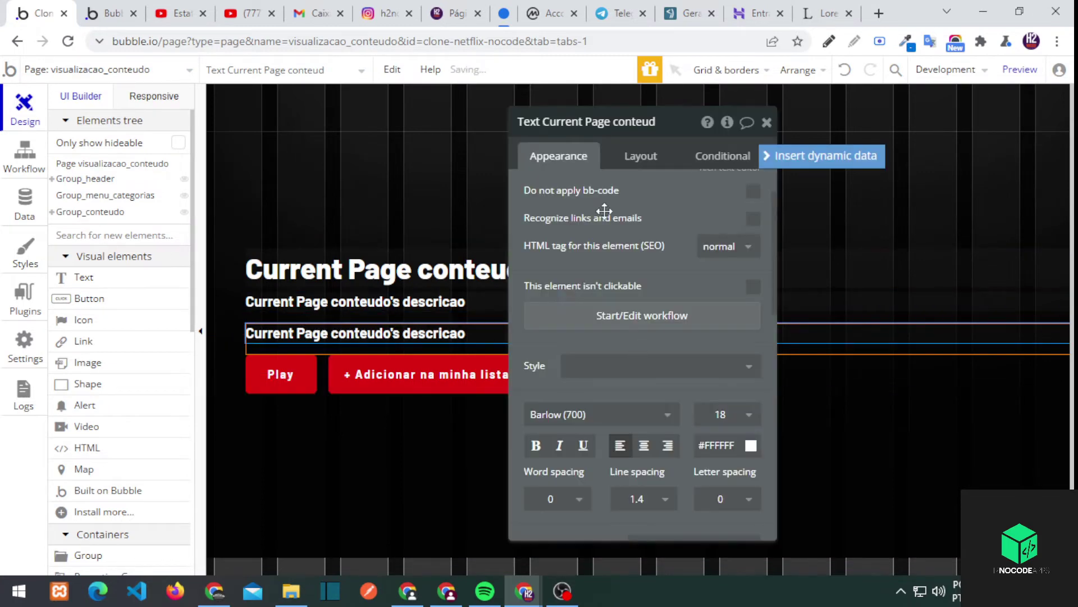
{"action": "left_click", "coordinate": [754, 276]}
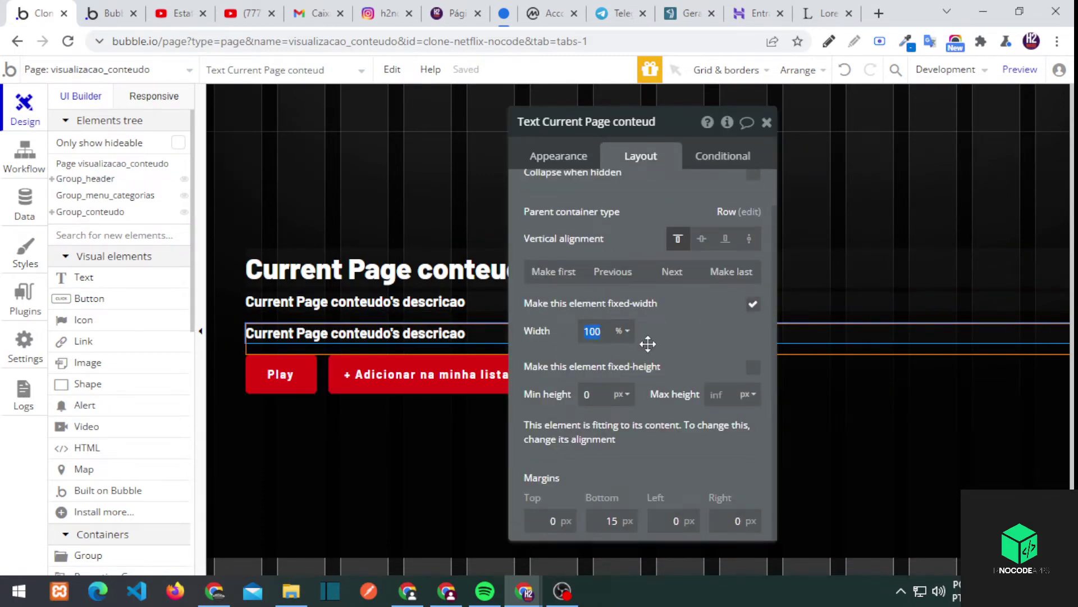
{"action": "left_click", "coordinate": [767, 122]}
{"action": "left_click", "coordinate": [845, 70]}
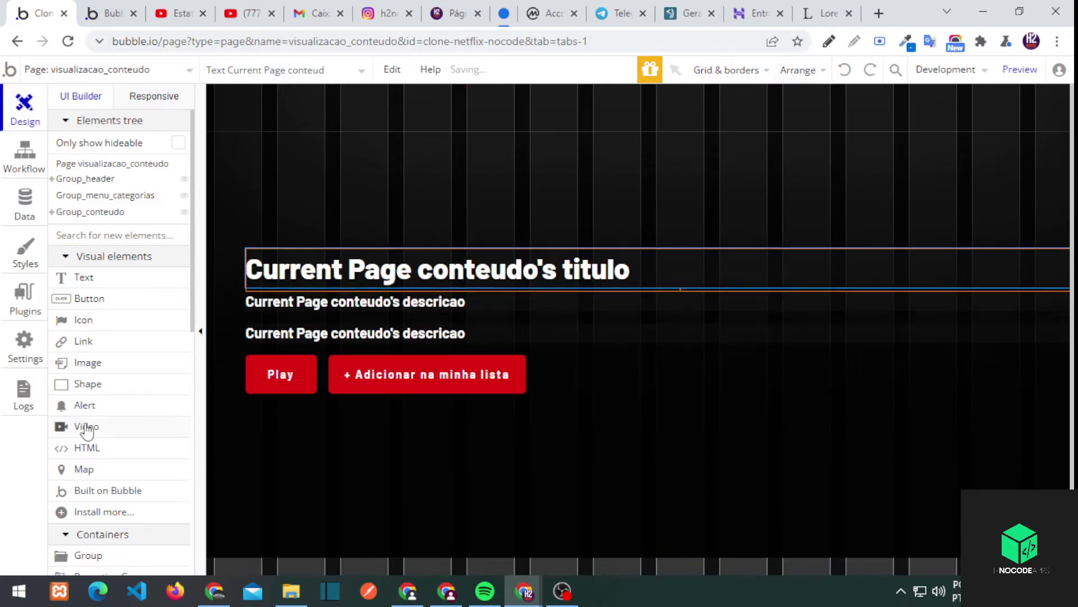
Add a row-layout group below the description, 100% wide with 50 px minimum height
{"action": "scroll", "coordinate": [85, 429], "scroll_direction": "down", "scroll_amount": 2}
{"action": "left_click_drag", "start_coordinate": [88, 477], "coordinate": [550, 365]}
{"action": "left_click", "coordinate": [644, 360]}
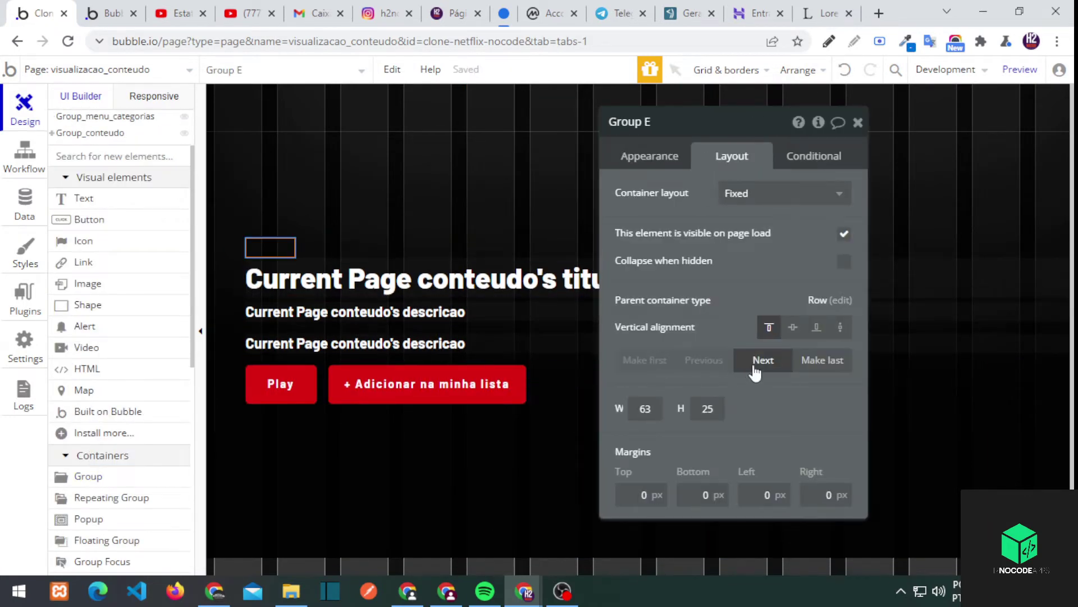
{"action": "left_click", "coordinate": [755, 367]}
{"action": "left_click", "coordinate": [726, 193]}
{"action": "left_click", "coordinate": [735, 265]}
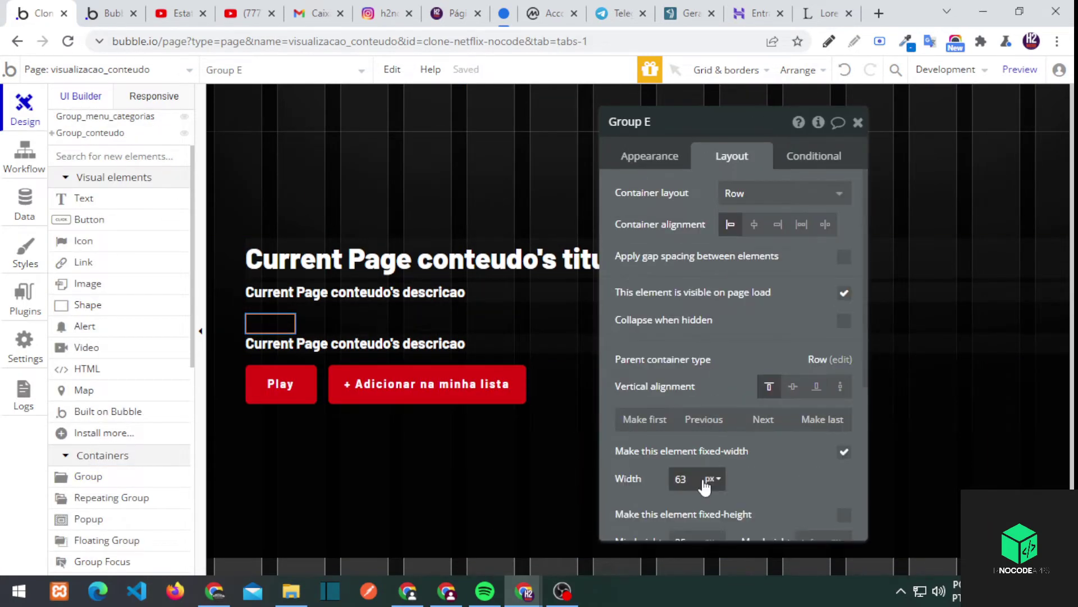
{"action": "scroll", "coordinate": [781, 478], "scroll_direction": "down", "scroll_amount": 2}
{"action": "left_click", "coordinate": [712, 447]}
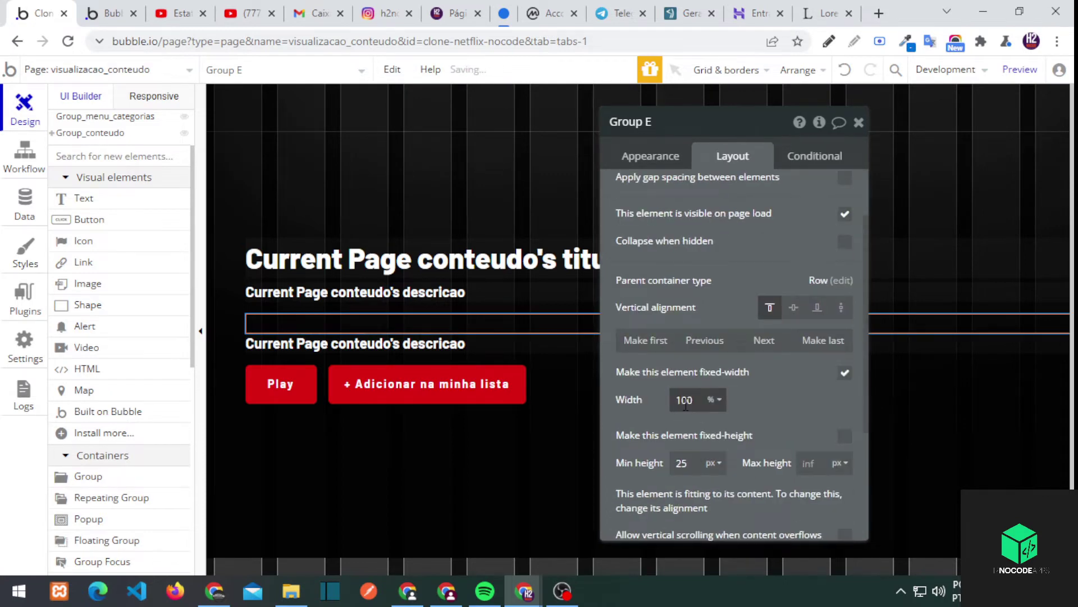
{"action": "left_click", "coordinate": [683, 464]}
{"action": "type", "text": "50"}
Give the copied text a fixed width, move it to the button row, and clear its dynamic content
{"action": "left_click", "coordinate": [287, 292]}
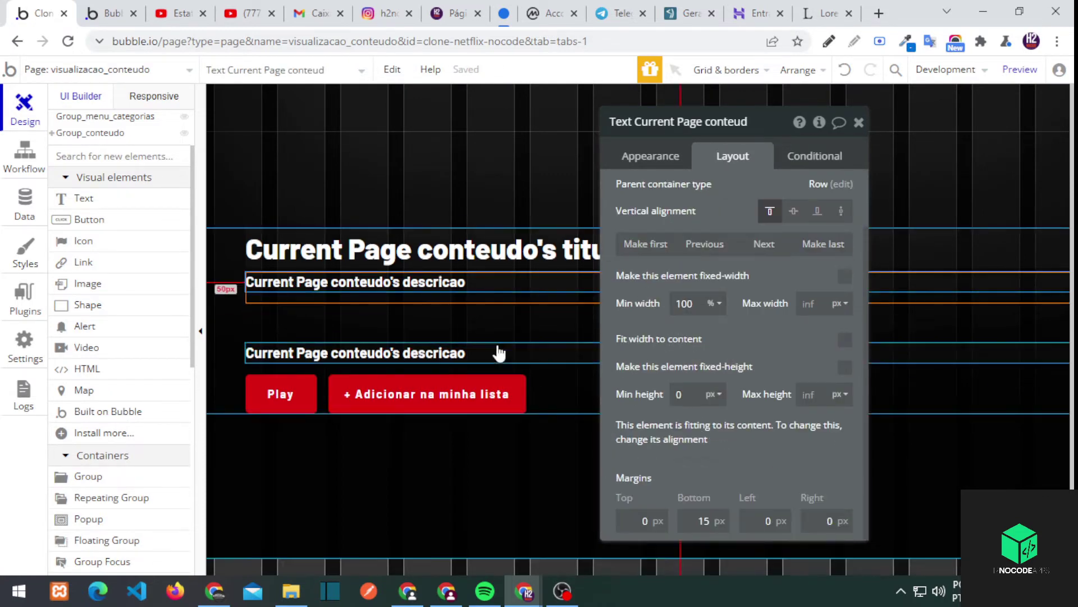
{"action": "left_click", "coordinate": [669, 275]}
{"action": "mouse_move", "coordinate": [289, 370]}
{"action": "left_mouse_down"}
{"action": "mouse_move", "coordinate": [308, 326]}
{"action": "mouse_move", "coordinate": [290, 356]}
{"action": "left_mouse_up"}
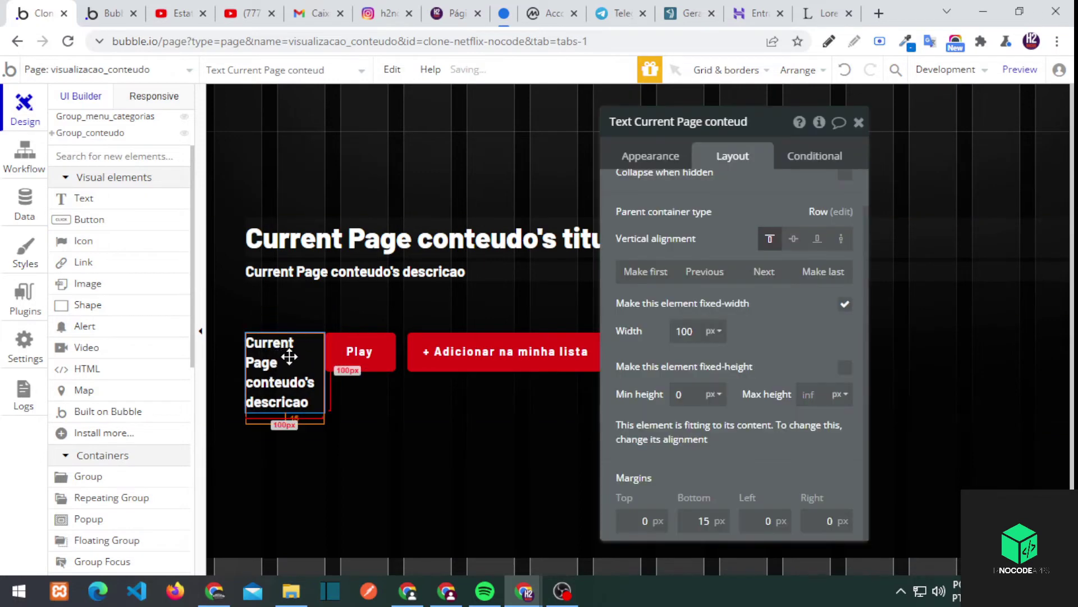
{"action": "left_click", "coordinate": [674, 157]}
{"action": "left_click", "coordinate": [787, 194]}
{"action": "right_click", "coordinate": [792, 194]}
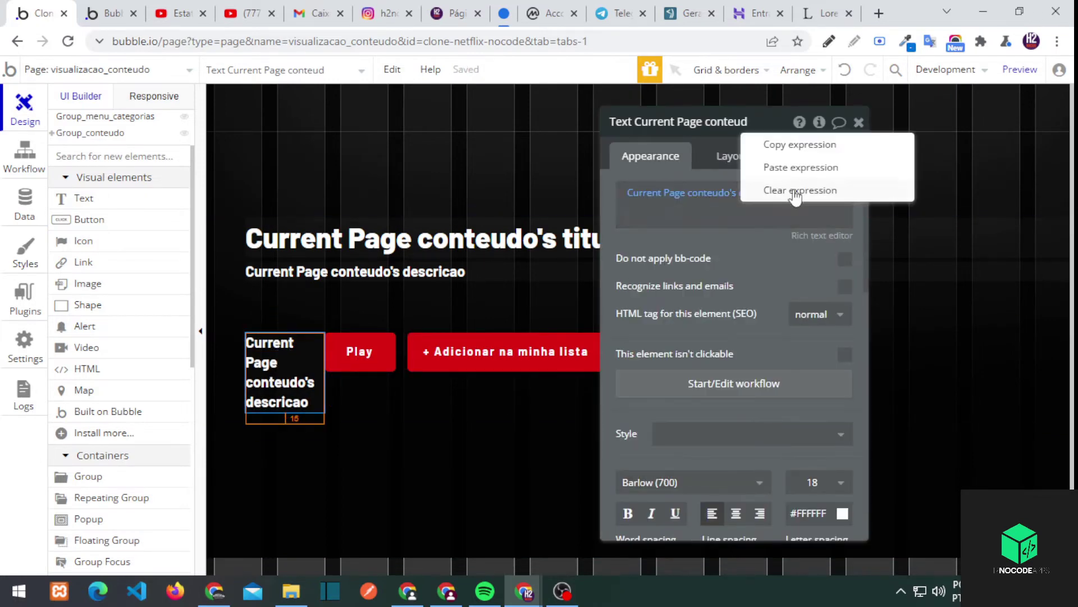
{"action": "left_click", "coordinate": [797, 191]}
{"action": "key", "text": "Delete"}
{"action": "double_click", "coordinate": [272, 342]}
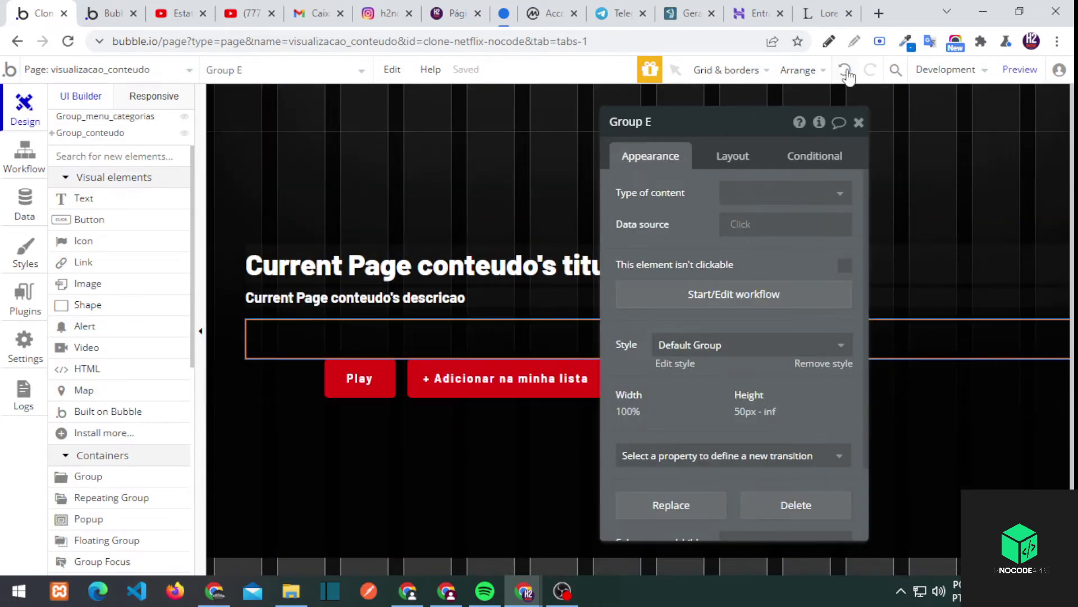
Restore the copied description text and replace its content with 'Top'
{"action": "left_click", "coordinate": [845, 69]}
{"action": "left_click", "coordinate": [278, 379]}
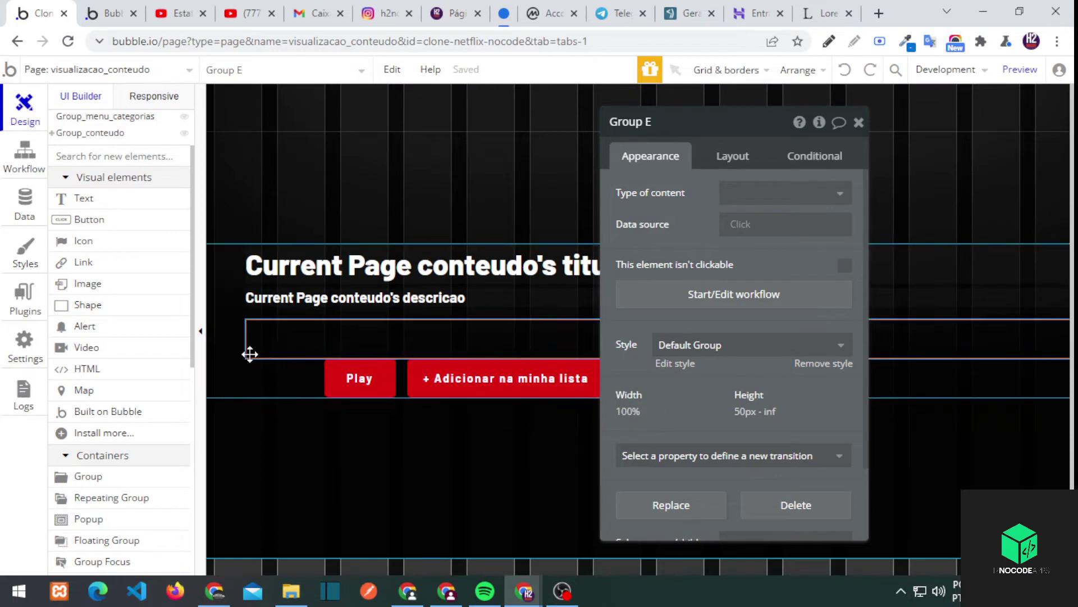
{"action": "left_click", "coordinate": [870, 70]}
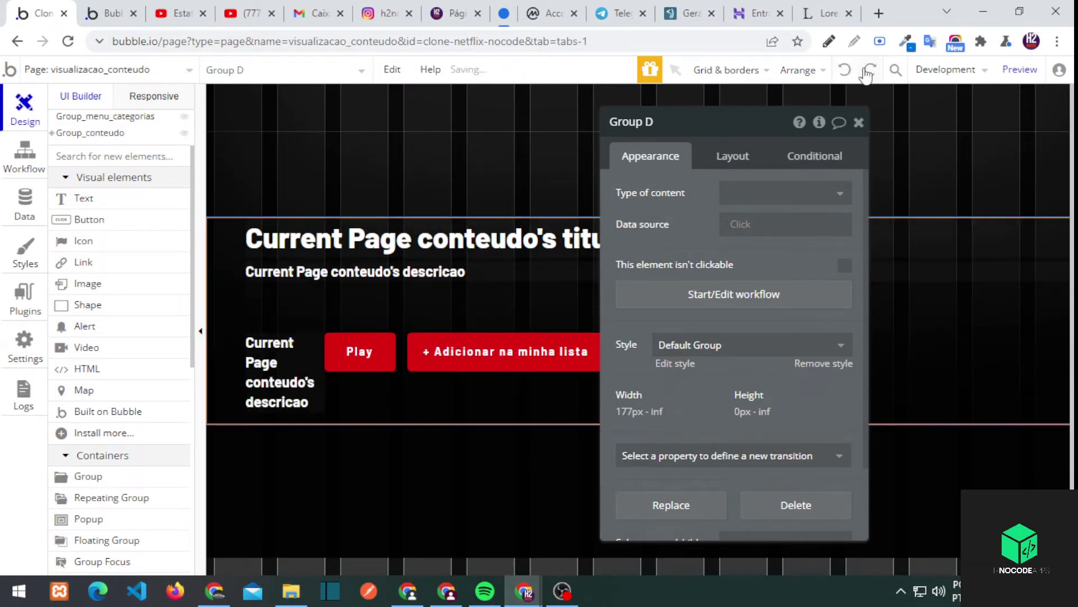
{"action": "left_click", "coordinate": [280, 371]}
{"action": "left_click", "coordinate": [736, 200]}
{"action": "key", "text": "Delete"}
{"action": "type", "text": "Top"}
{"action": "left_click", "coordinate": [644, 188]}
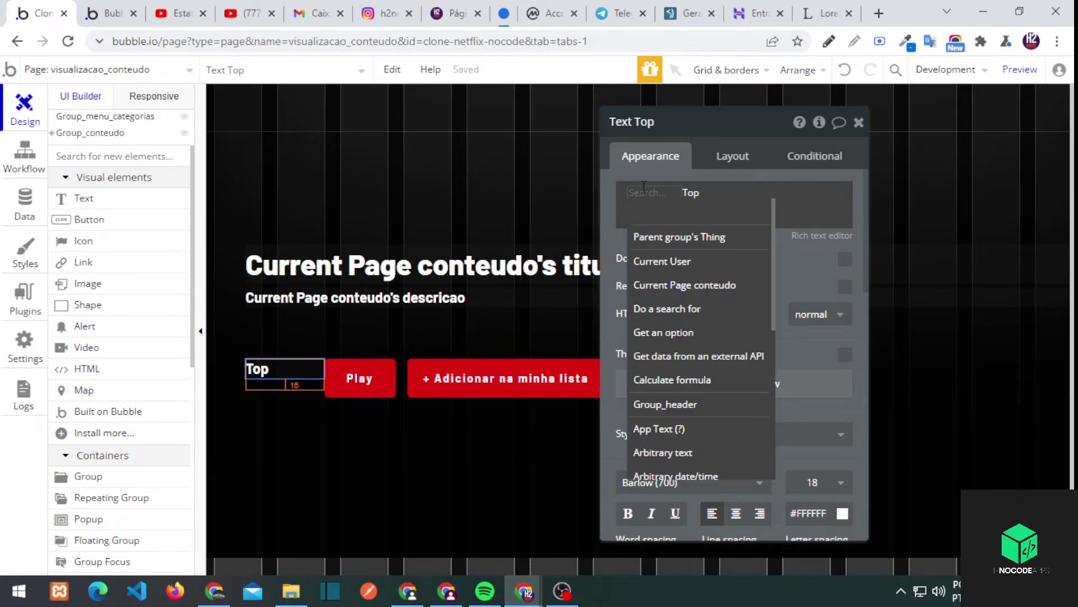
Move the Top text into the row group, center it vertically with line spacing 1
{"action": "left_click_drag", "start_coordinate": [286, 366], "coordinate": [363, 337]}
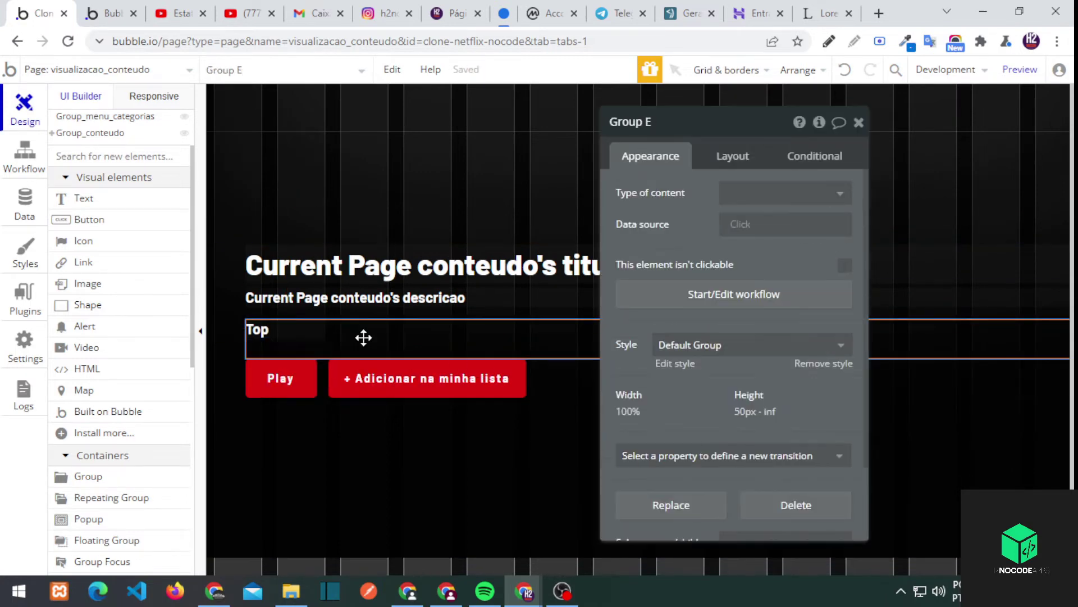
{"action": "left_click", "coordinate": [733, 149]}
{"action": "scroll", "coordinate": [733, 252], "scroll_direction": "down", "scroll_amount": 4}
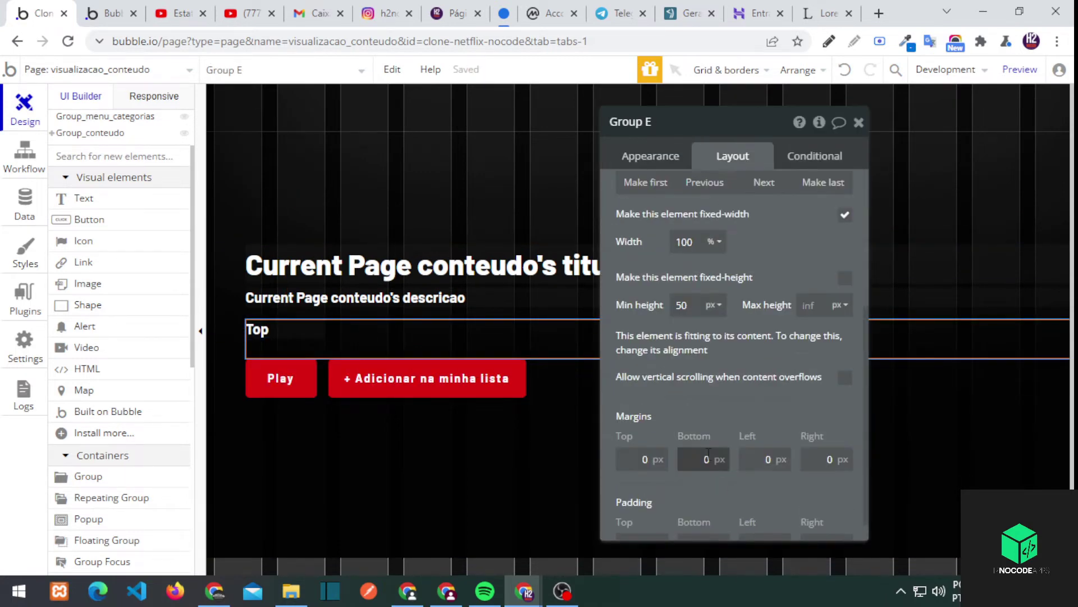
{"action": "left_click", "coordinate": [267, 327]}
{"action": "left_click", "coordinate": [631, 429]}
{"action": "left_click", "coordinate": [651, 155]}
{"action": "left_click", "coordinate": [843, 393]}
{"action": "left_click", "coordinate": [775, 288]}
{"action": "left_click", "coordinate": [732, 337]}
Give the Top text a flat red #DF0712 background
{"action": "scroll", "coordinate": [814, 377], "scroll_direction": "up", "scroll_amount": 3}
{"action": "scroll", "coordinate": [814, 393], "scroll_direction": "down", "scroll_amount": 4}
{"action": "left_click", "coordinate": [768, 439]}
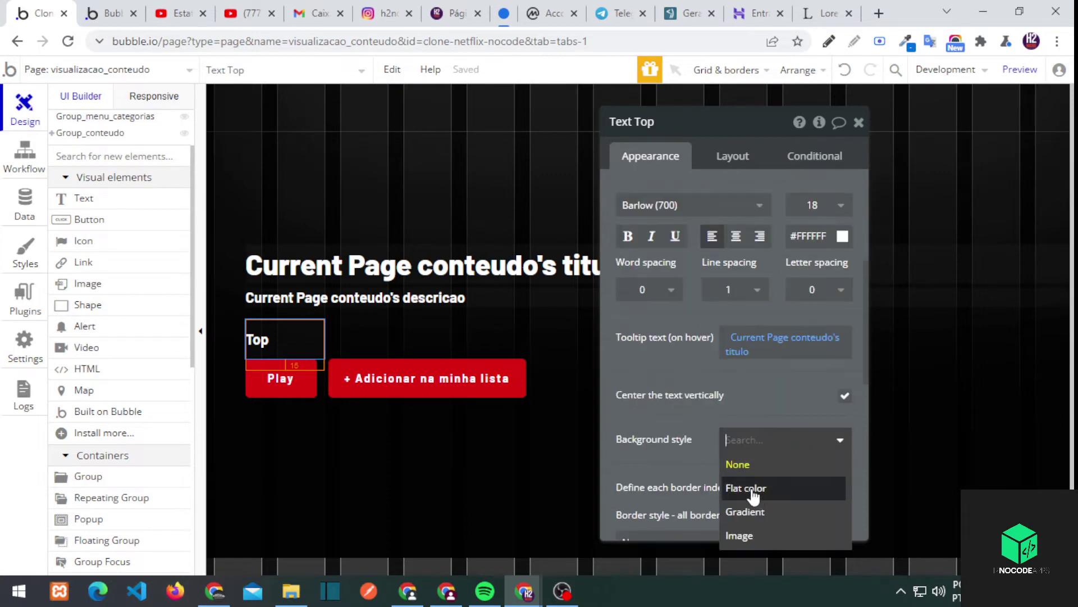
{"action": "left_click", "coordinate": [753, 490]}
{"action": "left_click", "coordinate": [747, 312]}
{"action": "type", "text": "#DF0712"}
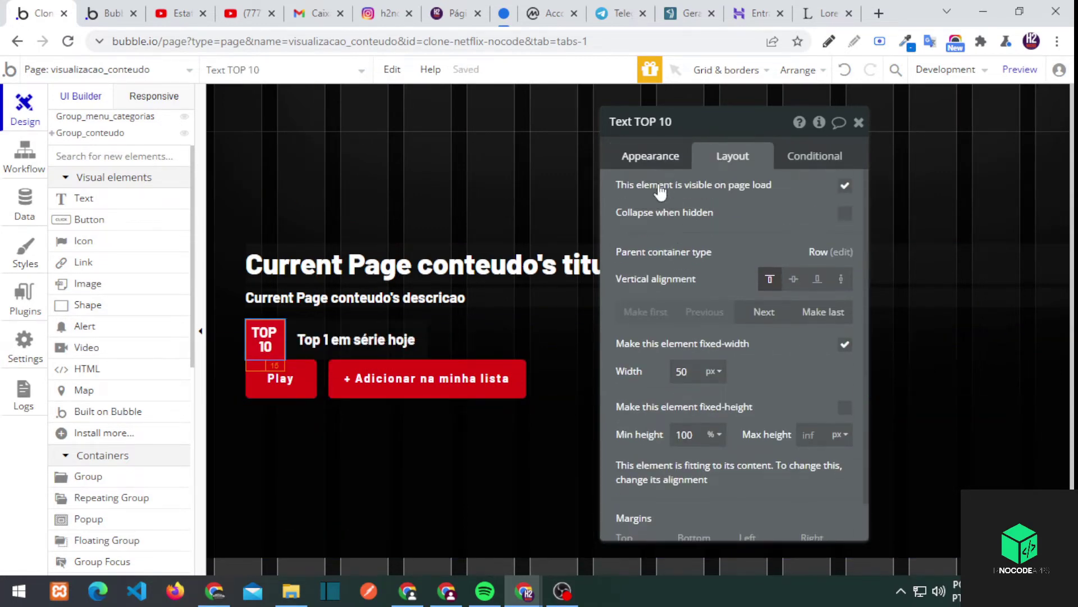
Add the closing [/size] tag at the end of the badge text
{"action": "left_click", "coordinate": [652, 157]}
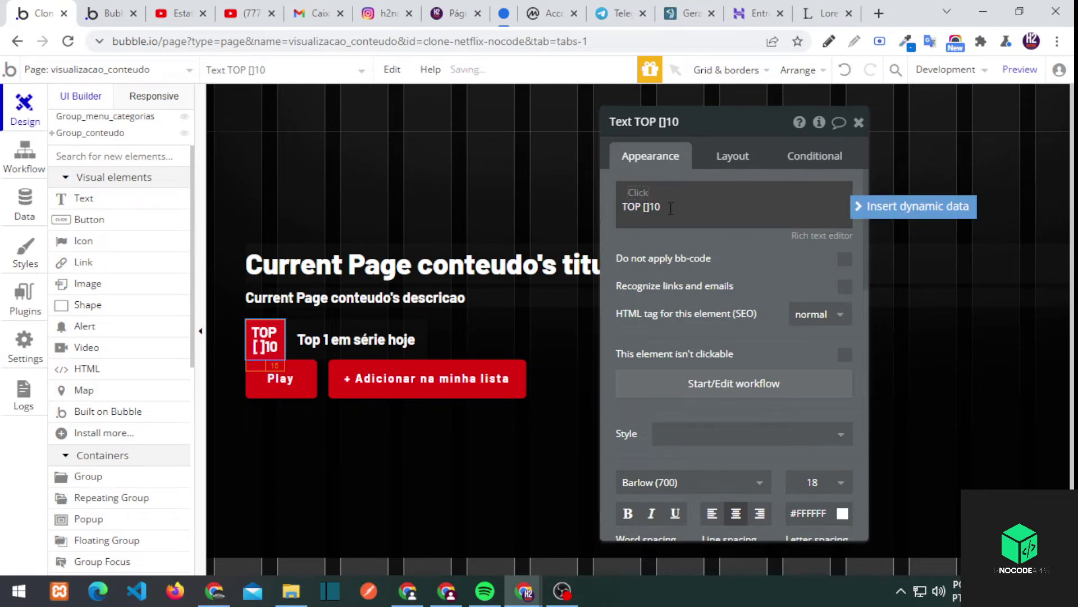
{"action": "key", "text": "End"}
{"action": "type", "text": "[/si"}
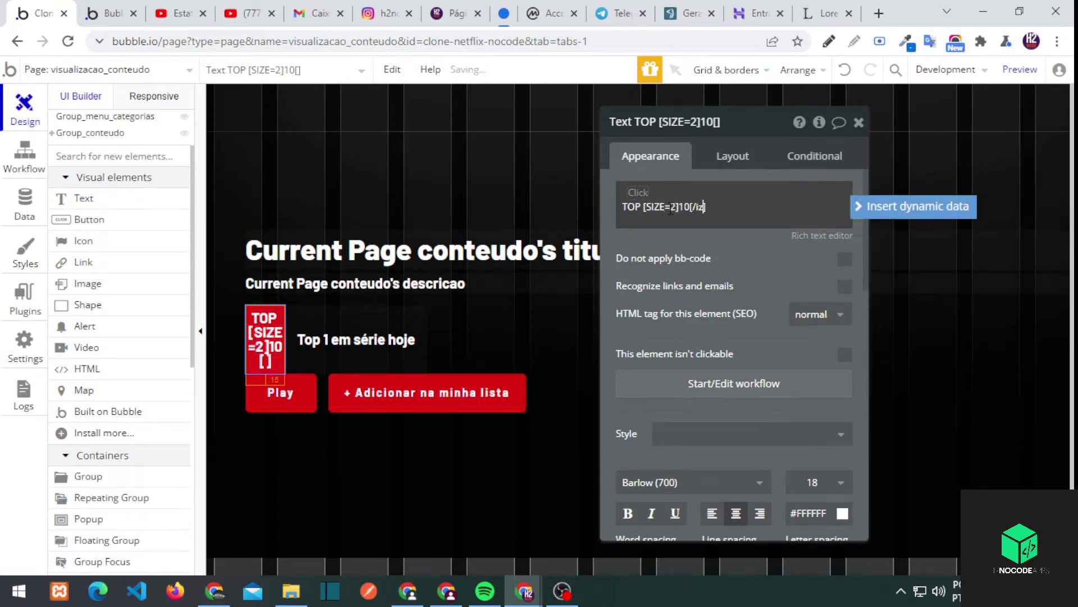
{"action": "key", "text": "ctrl+shift+Left"}
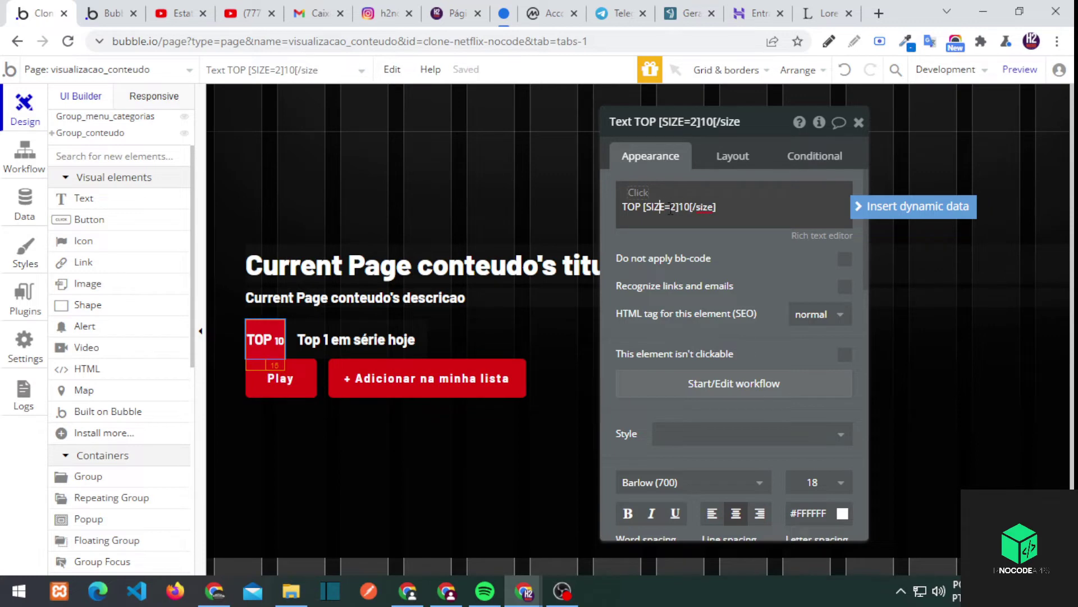
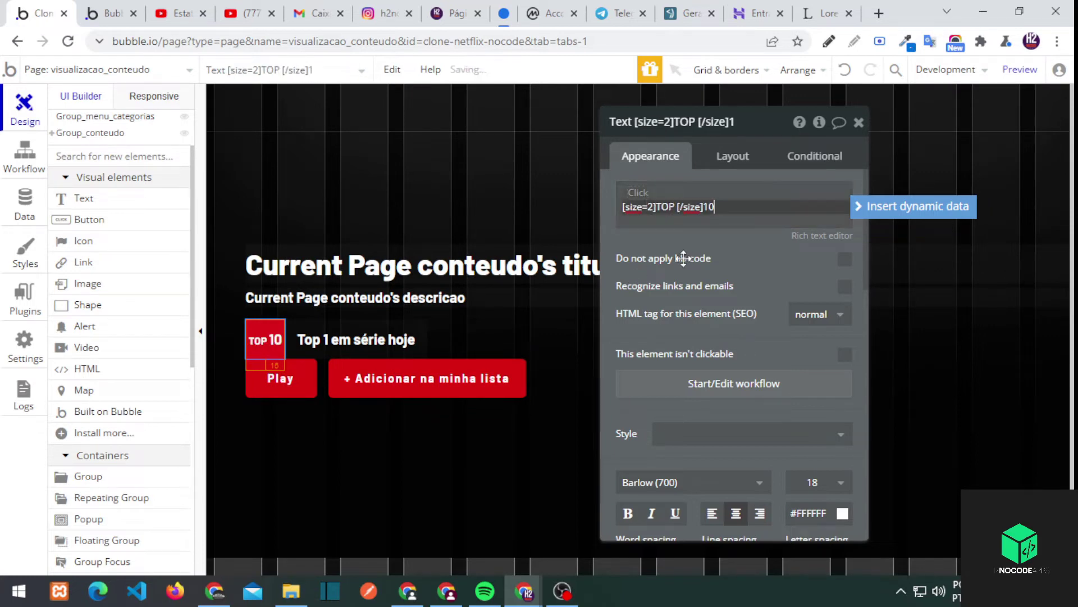
Make the TOP 10 badge 40 px wide with size-22 text
{"action": "left_click", "coordinate": [733, 156]}
{"action": "scroll", "coordinate": [733, 253], "scroll_direction": "down", "scroll_amount": 1}
{"action": "double_click", "coordinate": [682, 332]}
{"action": "type", "text": "40"}
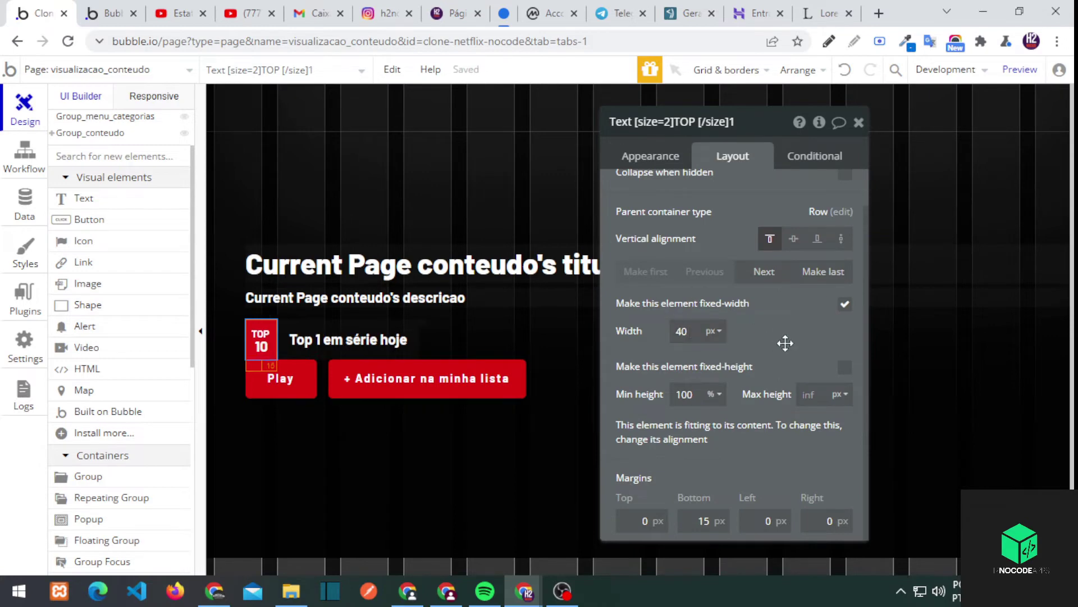
{"action": "scroll", "coordinate": [785, 342], "scroll_direction": "up", "scroll_amount": 1}
{"action": "left_click", "coordinate": [671, 160]}
{"action": "scroll", "coordinate": [832, 394], "scroll_direction": "down", "scroll_amount": 2}
{"action": "double_click", "coordinate": [813, 325]}
{"action": "type", "text": "22"}
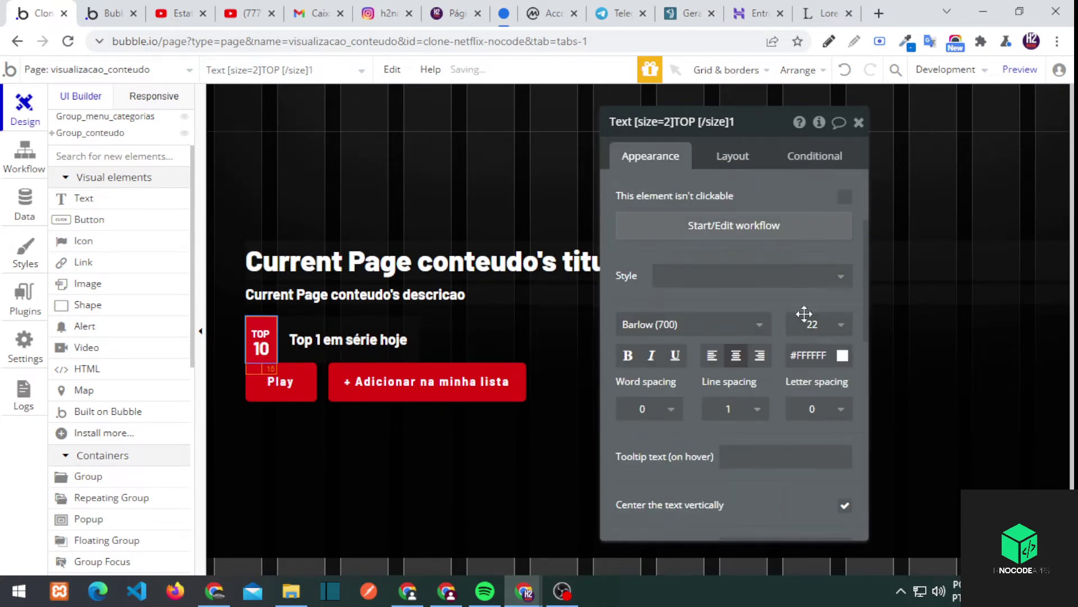
Set the Lorem Ipsum synopsis font to Barlow regular, keeping 1.4 line spacing, and check it live
{"action": "left_click", "coordinate": [525, 329]}
{"action": "left_click", "coordinate": [732, 155]}
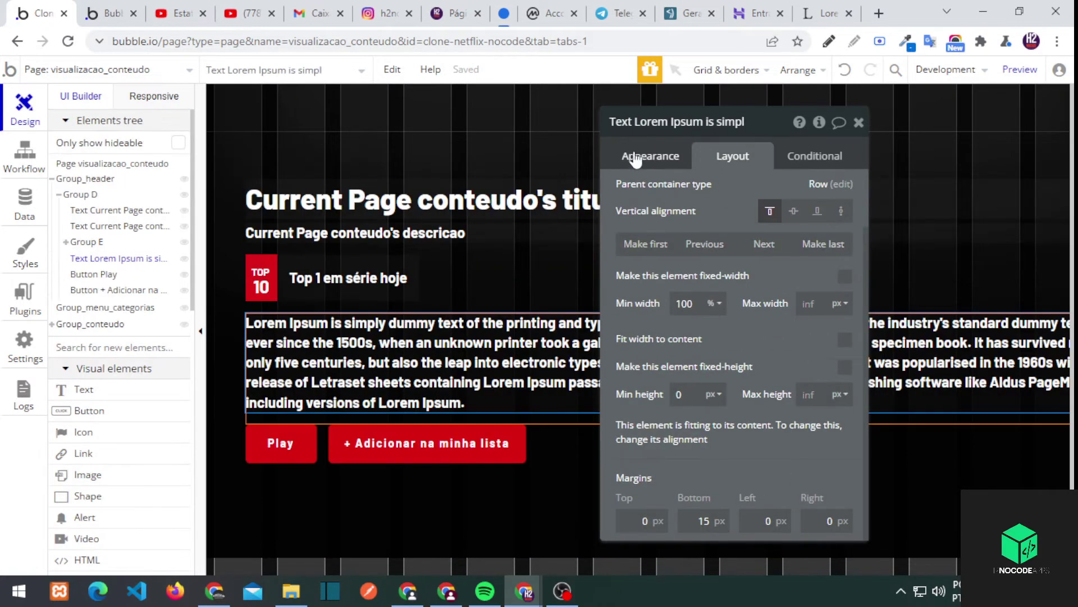
{"action": "left_click", "coordinate": [649, 160]}
{"action": "scroll", "coordinate": [800, 343], "scroll_direction": "up", "scroll_amount": 5}
{"action": "left_click", "coordinate": [746, 321]}
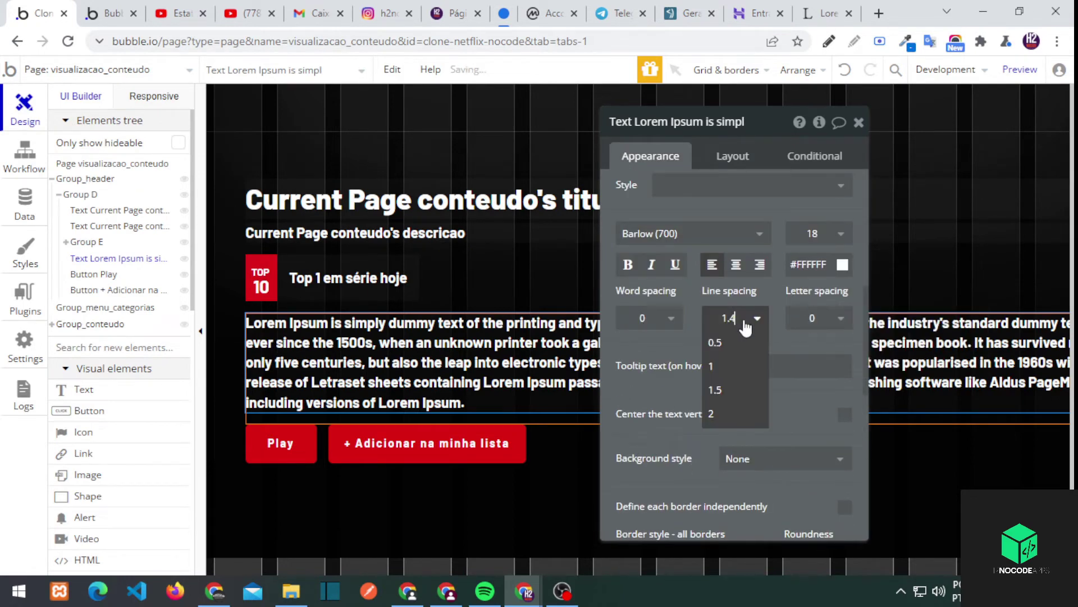
{"action": "left_click", "coordinate": [746, 320]}
{"action": "left_click", "coordinate": [702, 234]}
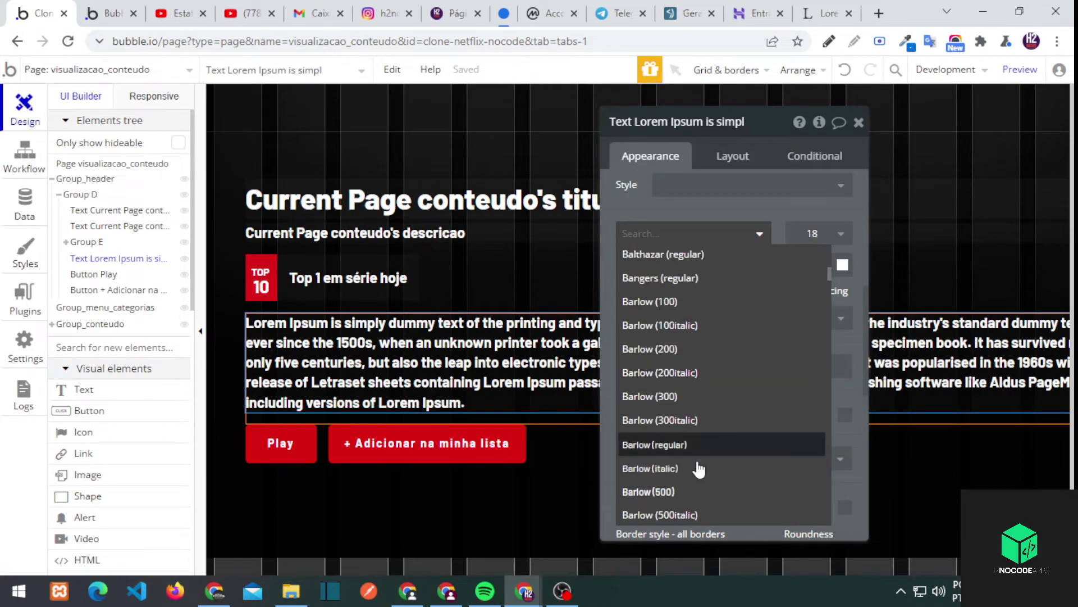
{"action": "left_click", "coordinate": [691, 444]}
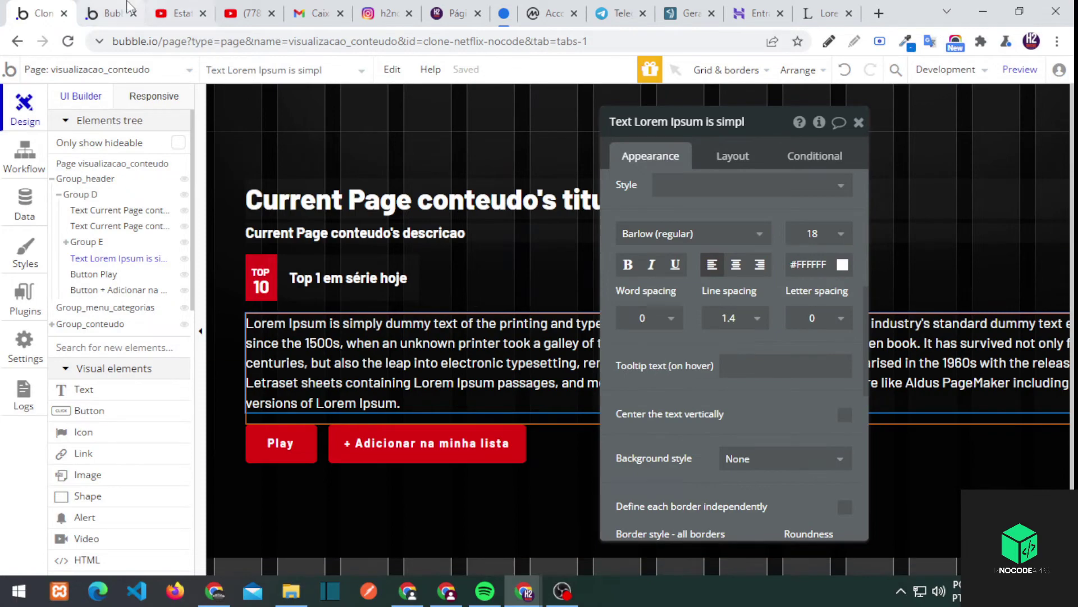
{"action": "left_click", "coordinate": [128, 5]}
{"action": "left_click", "coordinate": [42, 12]}
Give the TOP 10 badge a corner roundness of 5 and preview the page
{"action": "left_click", "coordinate": [262, 278]}
{"action": "scroll", "coordinate": [809, 393], "scroll_direction": "down", "scroll_amount": 5}
{"action": "scroll", "coordinate": [837, 298], "scroll_direction": "up", "scroll_amount": 1}
{"action": "left_click", "coordinate": [818, 368]}
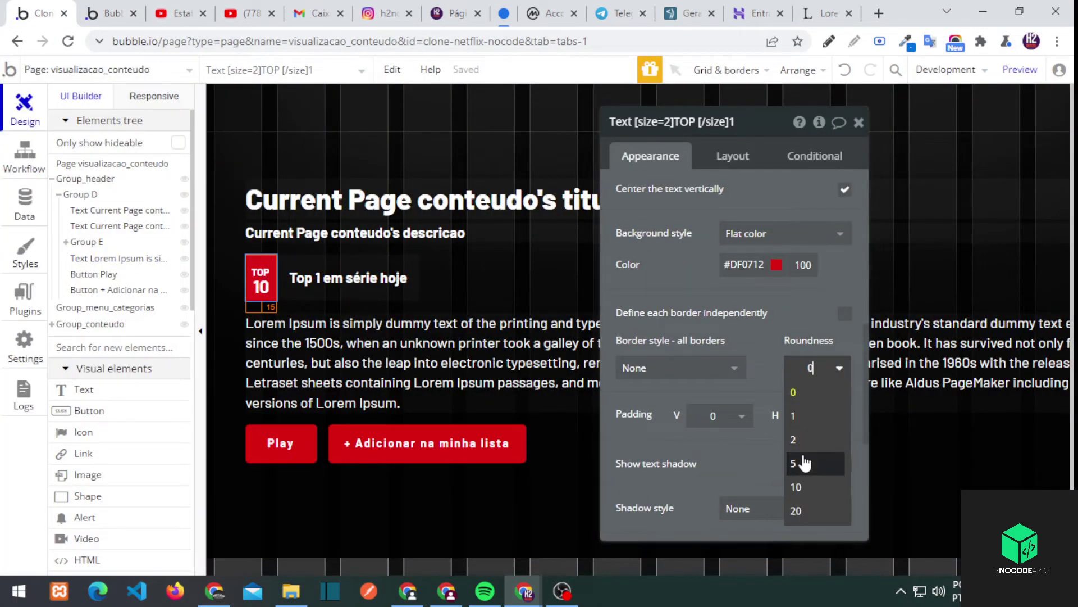
{"action": "left_click", "coordinate": [804, 463]}
{"action": "left_click", "coordinate": [107, 12]}
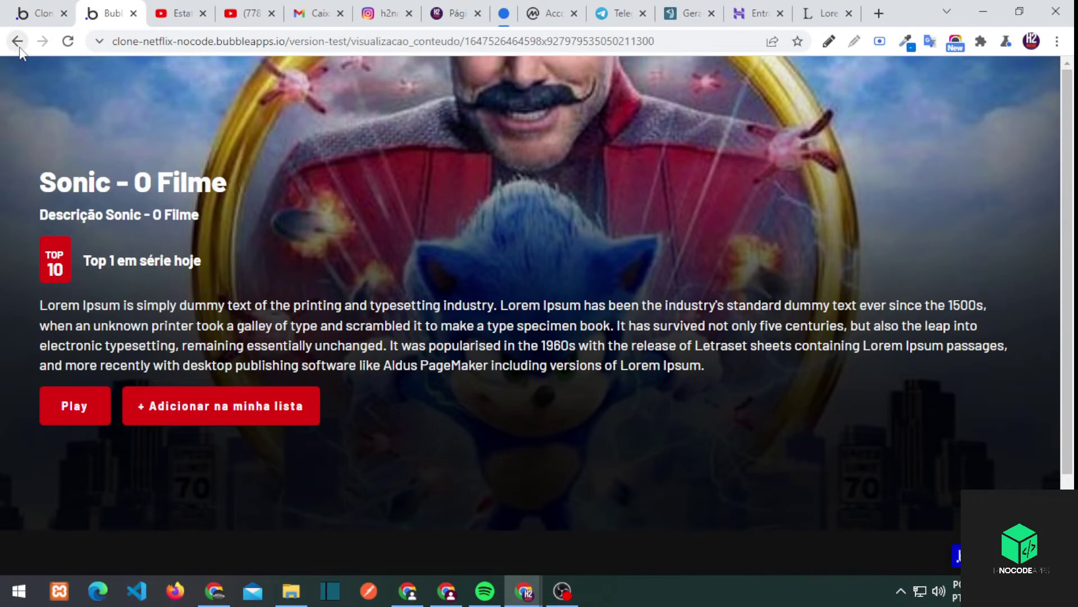
In the preview, view The Matrix Resurrections page, return home, then go to the editor's App data
{"action": "left_click", "coordinate": [18, 41]}
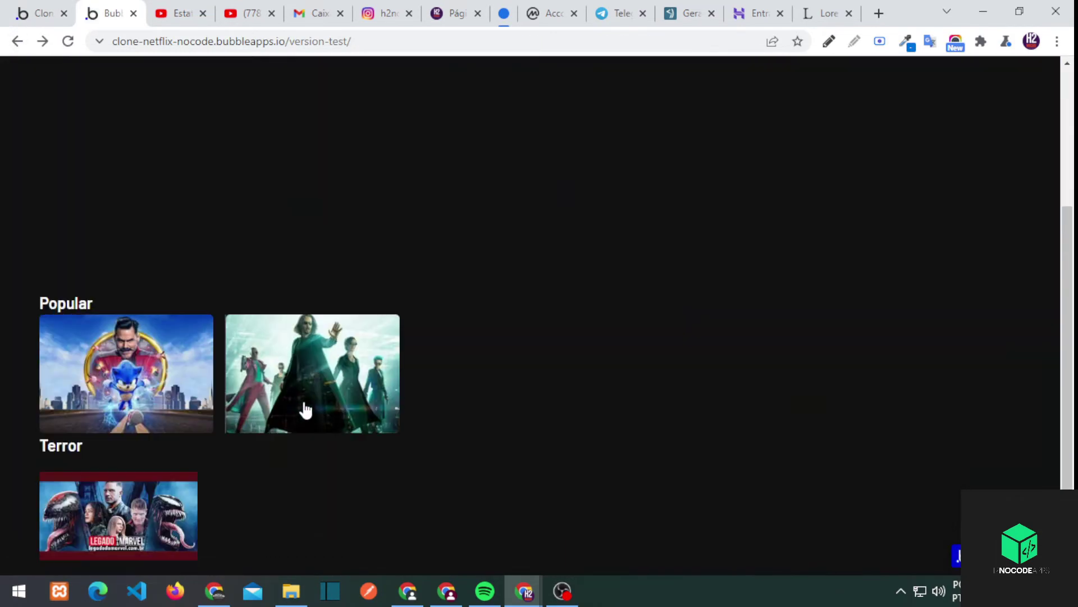
{"action": "left_click", "coordinate": [303, 409]}
{"action": "left_click", "coordinate": [18, 42]}
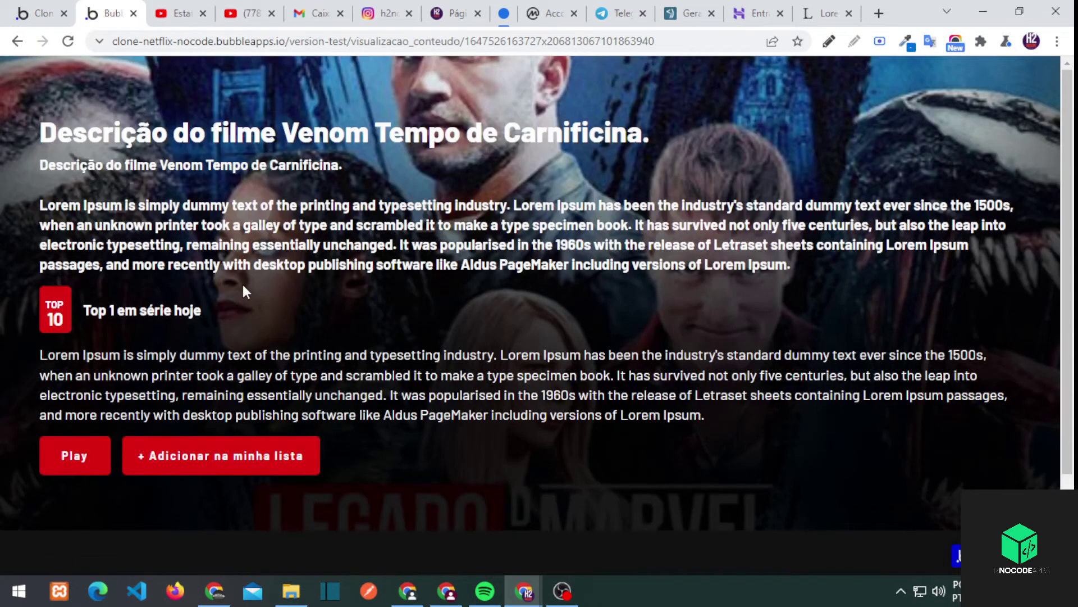
{"action": "left_click", "coordinate": [44, 8]}
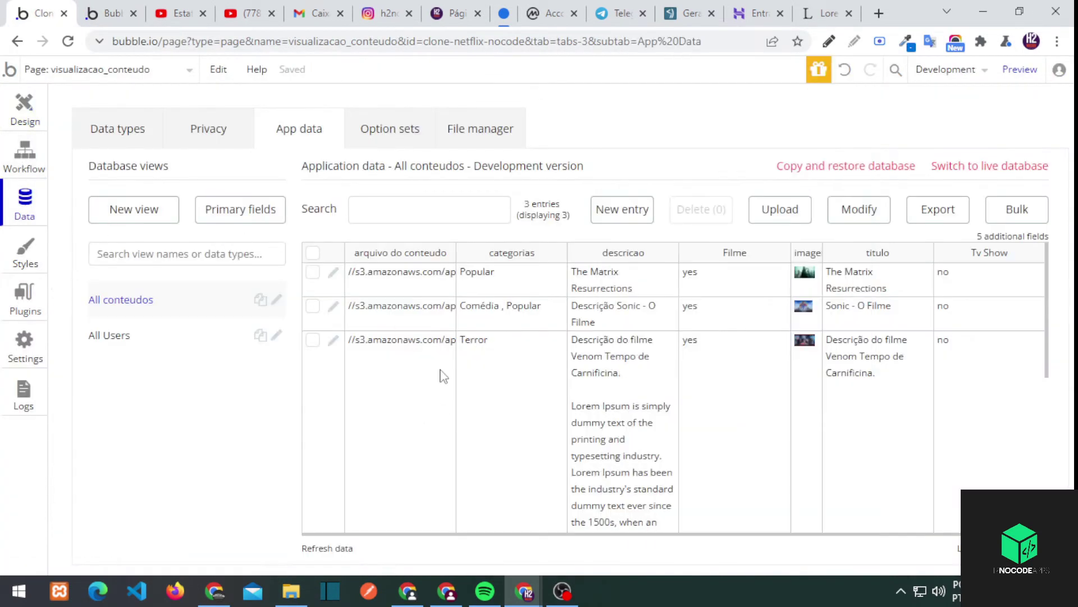
Delete the latter part of Venom's description, save it, and check the live page
{"action": "left_click", "coordinate": [333, 339]}
{"action": "left_click", "coordinate": [258, 233]}
{"action": "left_click_drag", "start_coordinate": [233, 438], "coordinate": [152, 337]}
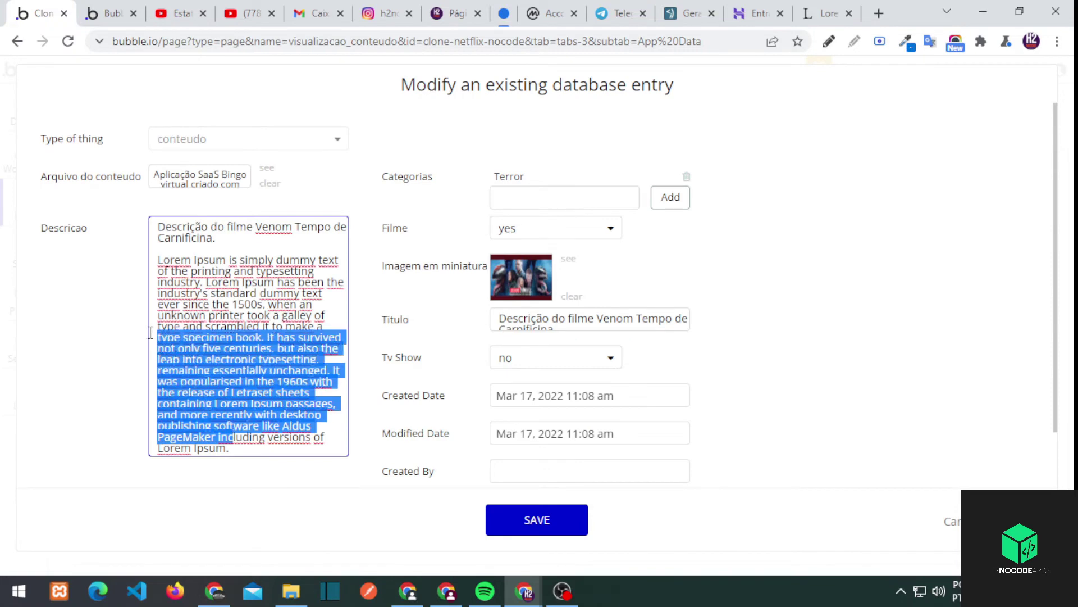
{"action": "key", "text": "BackSpace"}
{"action": "left_click", "coordinate": [534, 512]}
{"action": "left_click", "coordinate": [108, 13]}
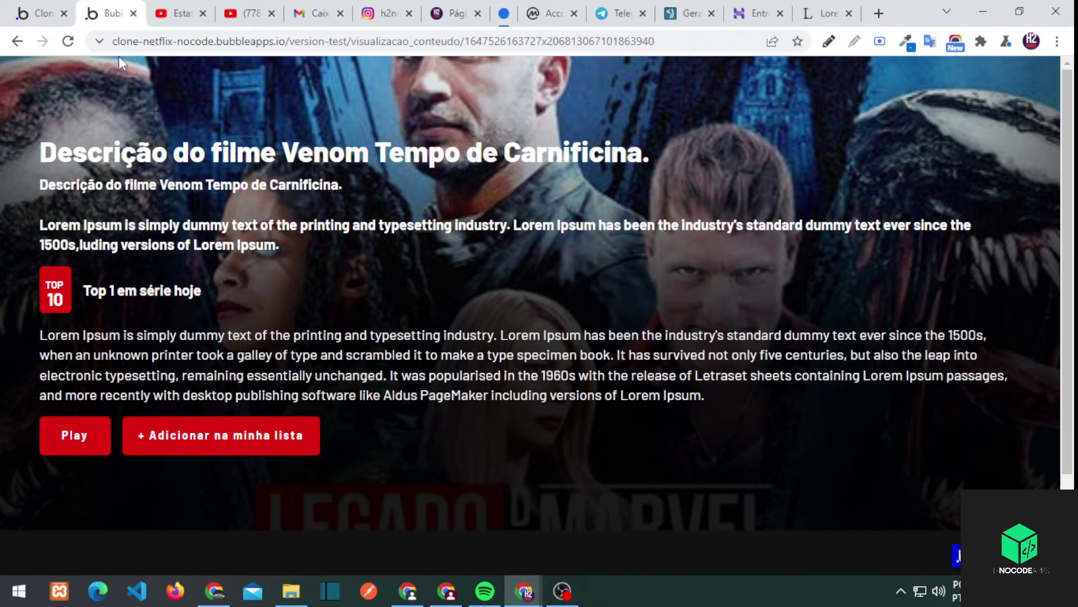
{"action": "left_click", "coordinate": [43, 13]}
Remove the blank line from Venom's description, save, and verify the Venom page
{"action": "left_click", "coordinate": [333, 339]}
{"action": "left_click", "coordinate": [262, 228]}
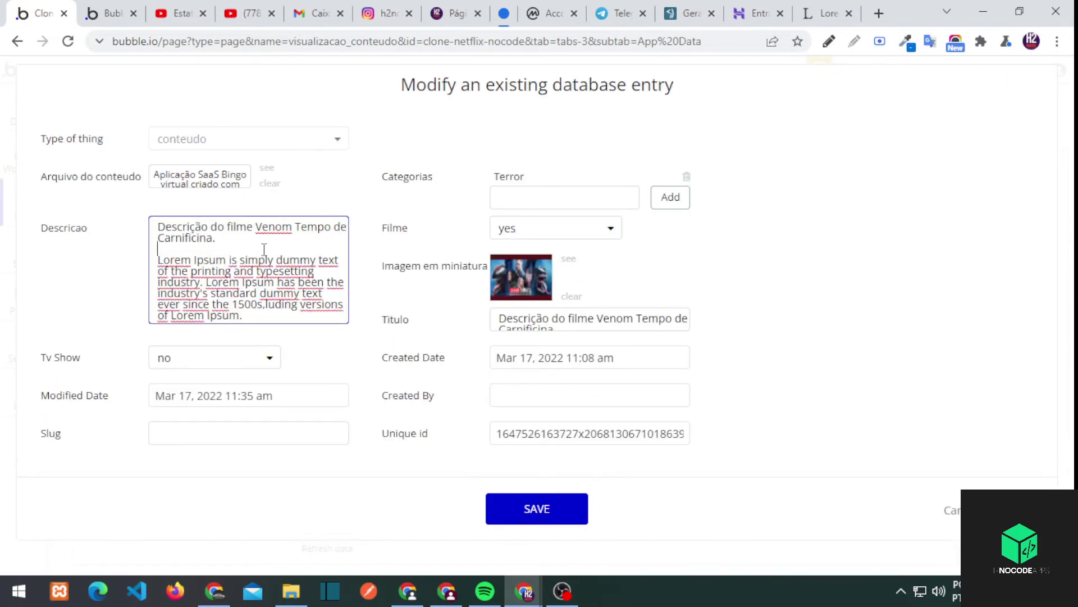
{"action": "key", "text": "BackSpace"}
{"action": "left_click", "coordinate": [522, 504]}
{"action": "left_click", "coordinate": [108, 13]}
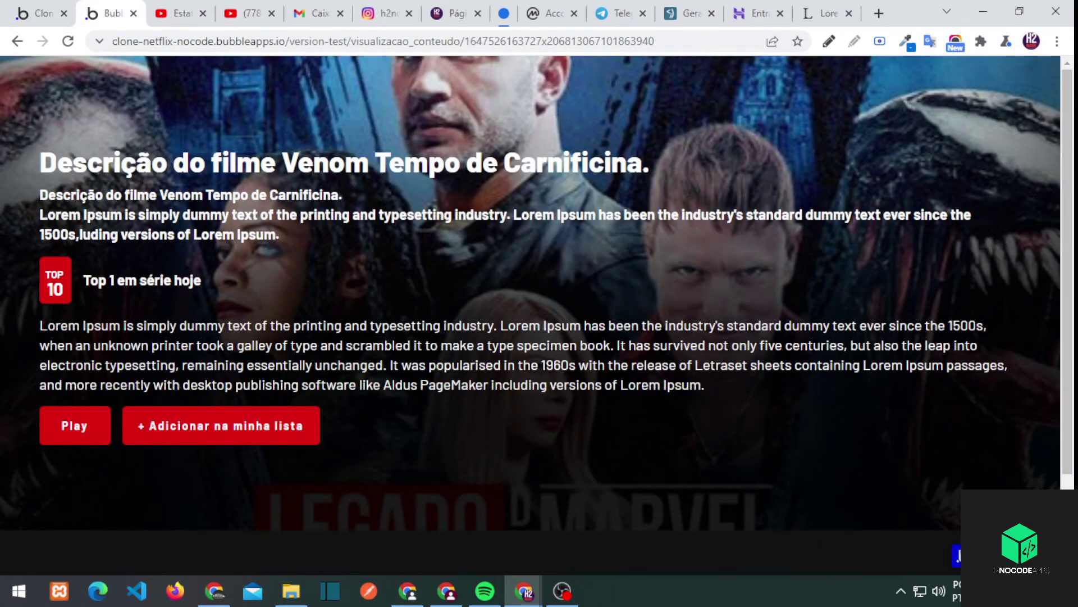
{"action": "left_click_drag", "start_coordinate": [287, 163], "coordinate": [646, 164]}
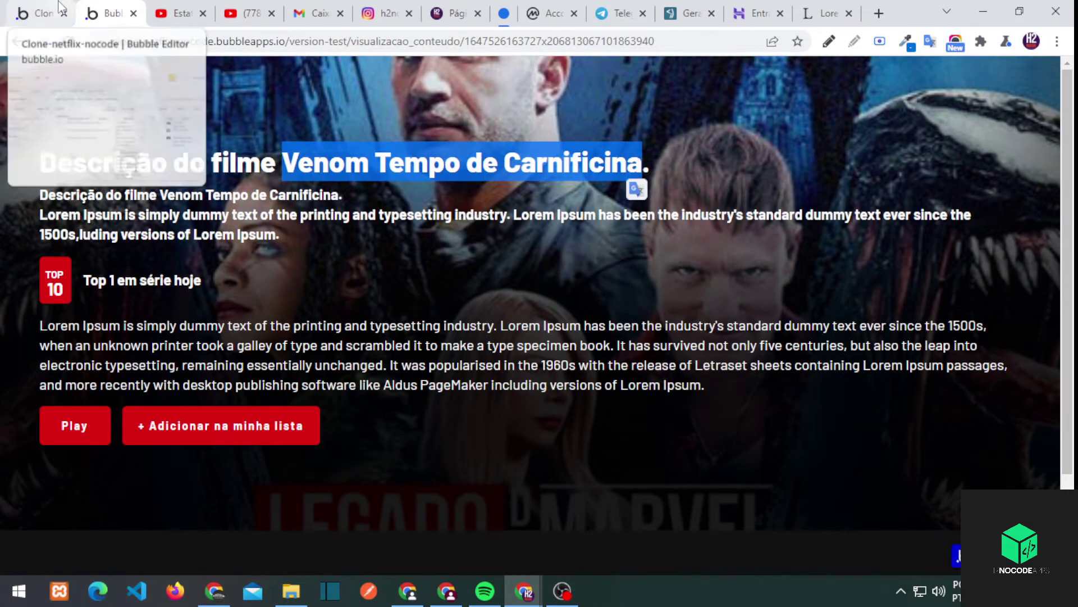
{"action": "left_click", "coordinate": [638, 163]}
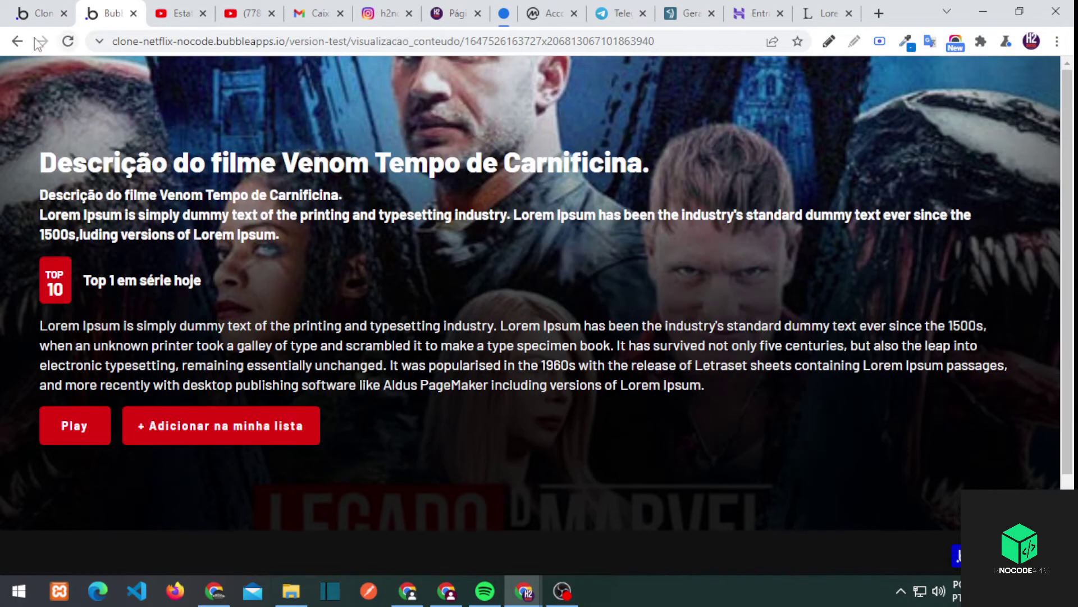
{"action": "left_click", "coordinate": [17, 41]}
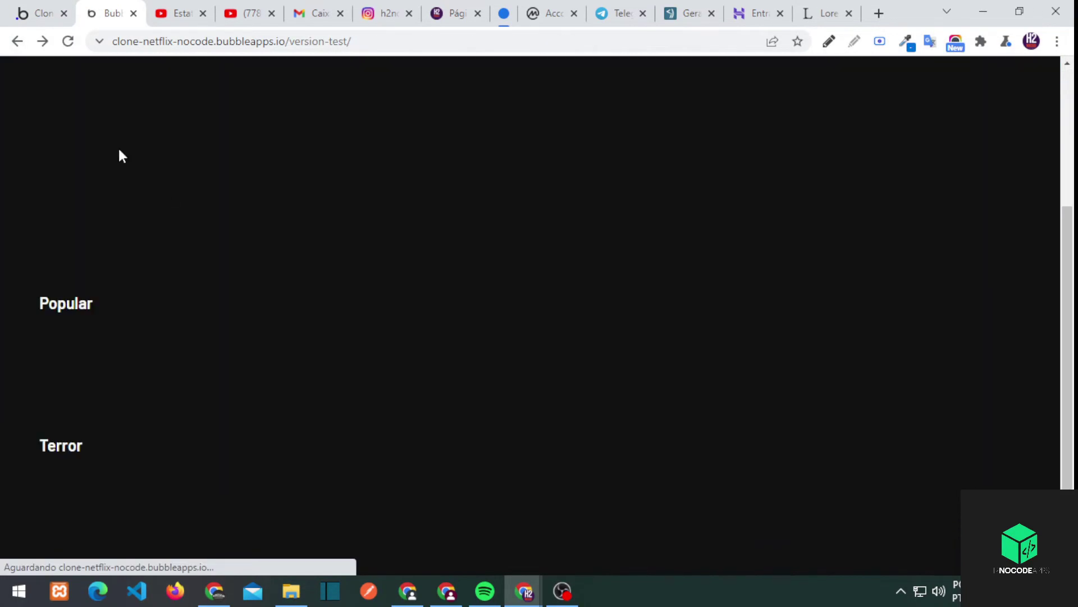
{"action": "left_click", "coordinate": [42, 13]}
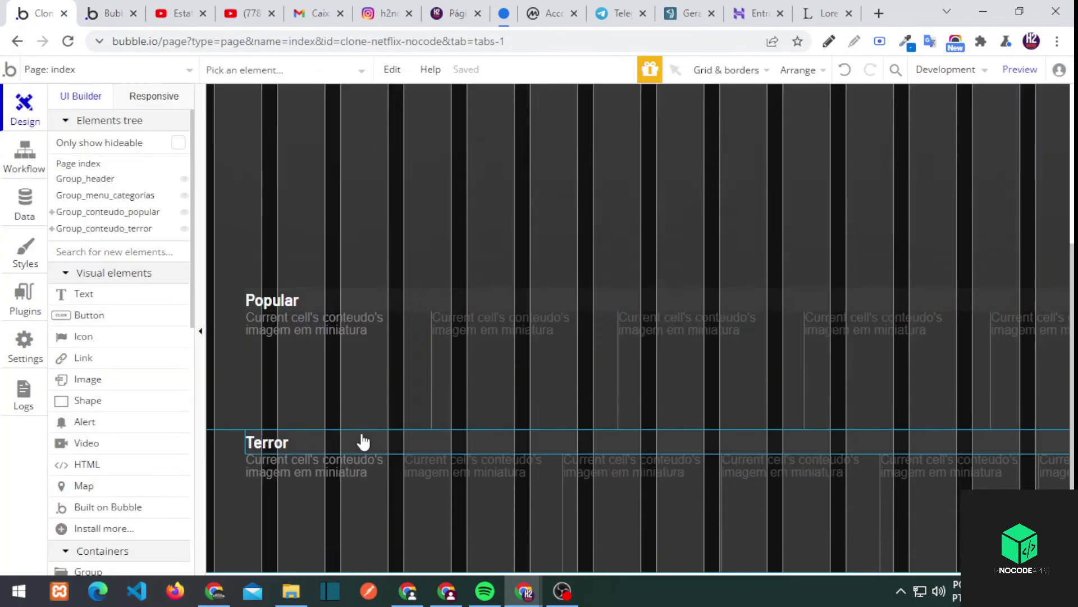
Inspect the popular thumbnail's properties and the live page, then select the header group
{"action": "double_click", "coordinate": [359, 416]}
{"action": "key", "text": "Escape"}
{"action": "left_click", "coordinate": [109, 13]}
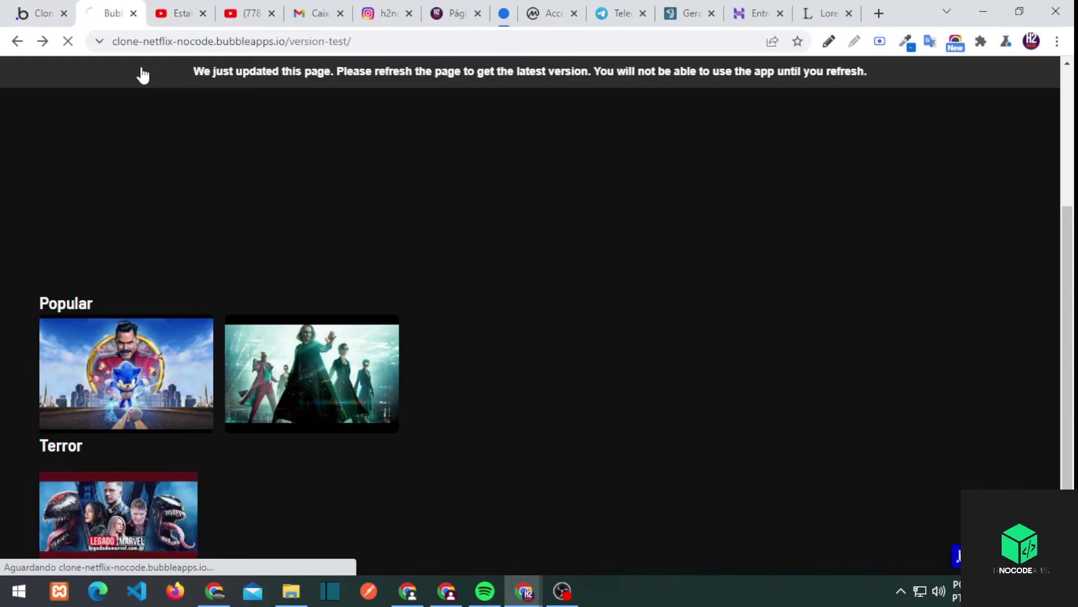
{"action": "left_click", "coordinate": [47, 7]}
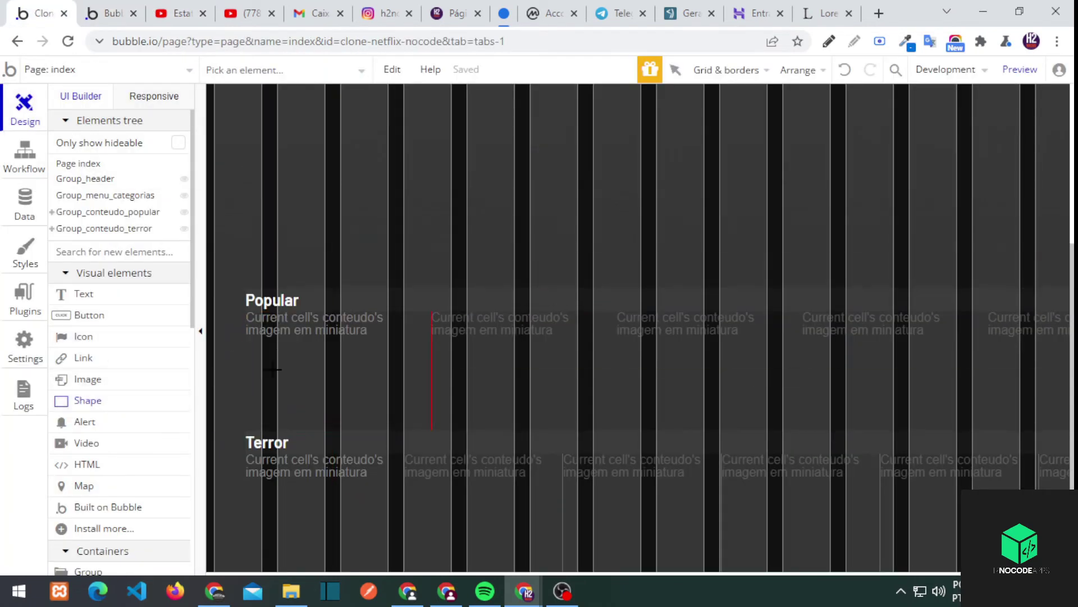
{"action": "key", "text": "ctrl+v"}
{"action": "key", "text": "Escape"}
{"action": "key", "text": "ctrl+z"}
{"action": "double_click", "coordinate": [315, 342]}
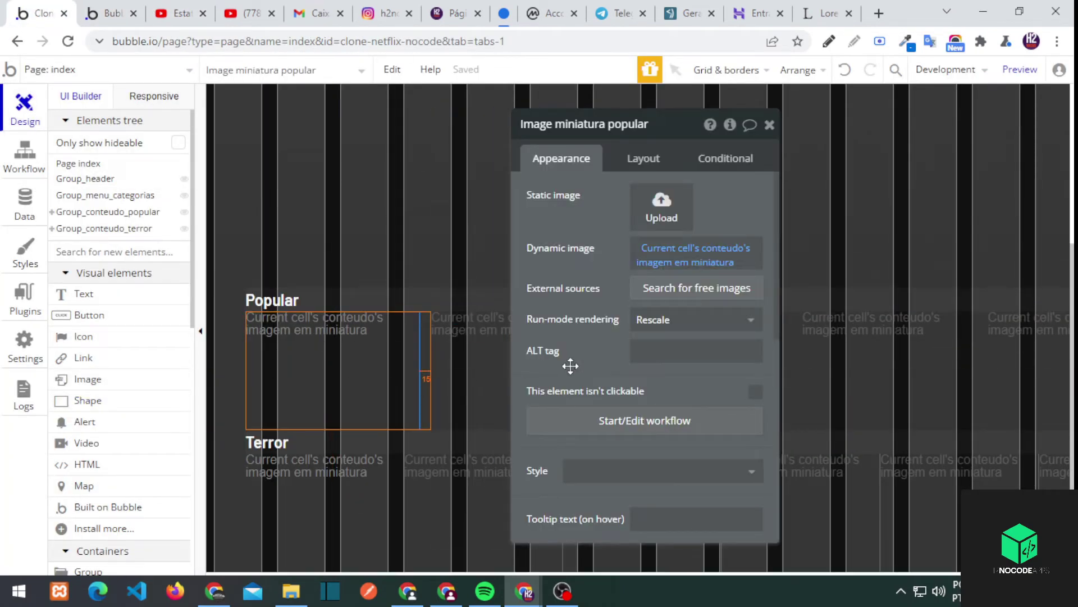
{"action": "key", "text": "ctrl+2"}
{"action": "key", "text": "ctrl+1"}
{"action": "left_click", "coordinate": [327, 209]}
{"action": "key", "text": "Escape"}
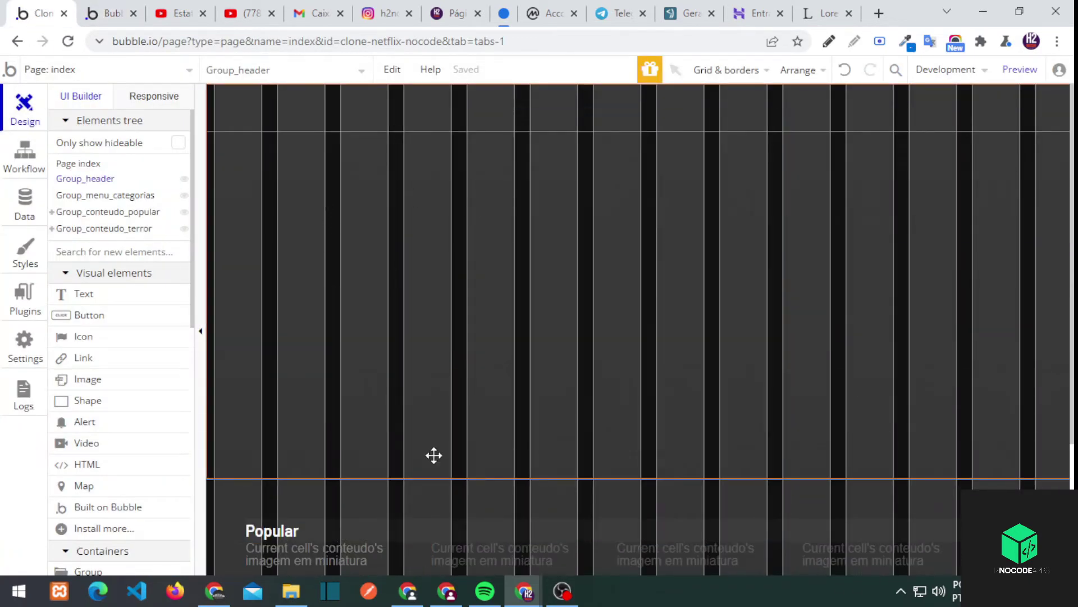
Set Group_header's content type to conteudo with data source Search for conteudos:first item
{"action": "double_click", "coordinate": [458, 294]}
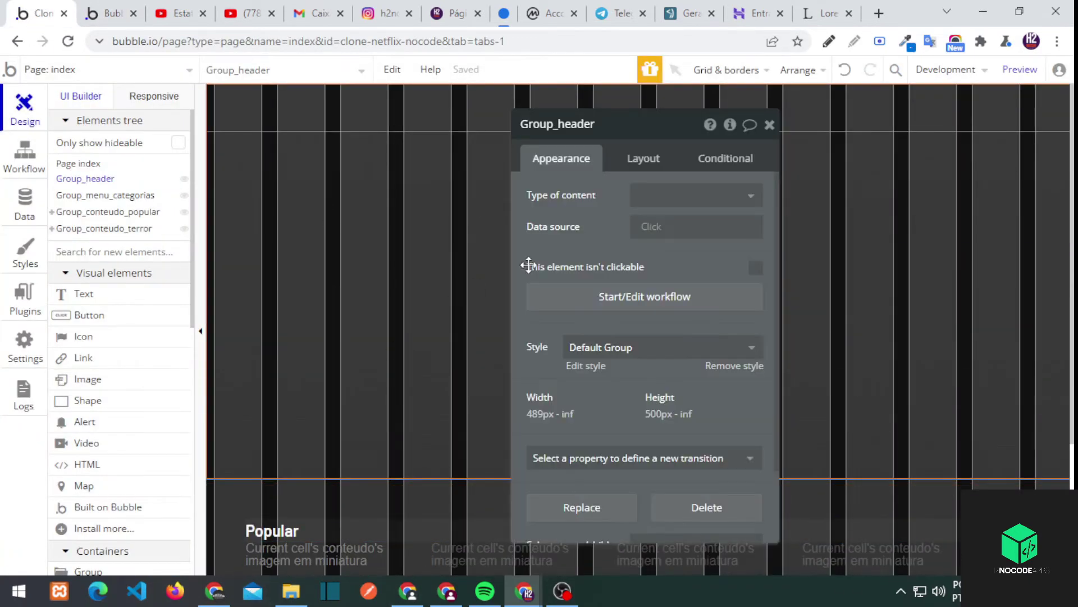
{"action": "left_click", "coordinate": [696, 195]}
{"action": "left_click", "coordinate": [682, 242]}
{"action": "left_click", "coordinate": [663, 230]}
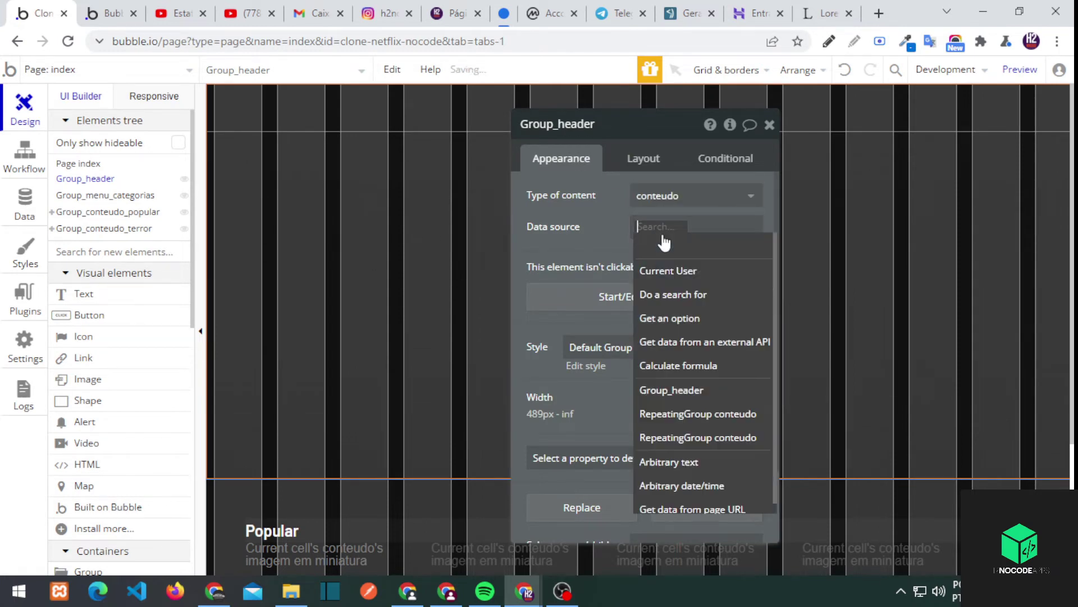
{"action": "left_click", "coordinate": [665, 270]}
{"action": "left_click", "coordinate": [444, 166]}
{"action": "left_click", "coordinate": [365, 186]}
{"action": "left_click", "coordinate": [696, 242]}
{"action": "left_click", "coordinate": [680, 332]}
Add a categorias contains constraint to the header's conteudo search
{"action": "left_click", "coordinate": [650, 233]}
{"action": "left_click", "coordinate": [315, 205]}
{"action": "left_click", "coordinate": [267, 199]}
{"action": "left_click", "coordinate": [292, 222]}
{"action": "left_click", "coordinate": [349, 200]}
{"action": "left_click", "coordinate": [318, 199]}
{"action": "left_click", "coordinate": [368, 217]}
{"action": "left_click", "coordinate": [22, 209]}
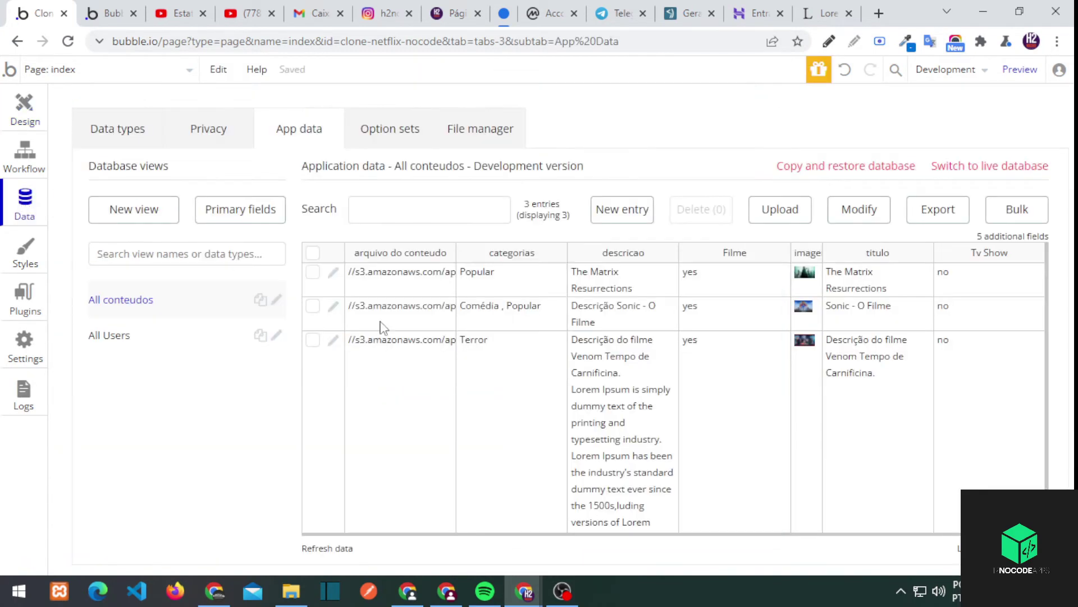
Create a yes/no field called destaque on the conteudo data type
{"action": "left_click", "coordinate": [334, 340]}
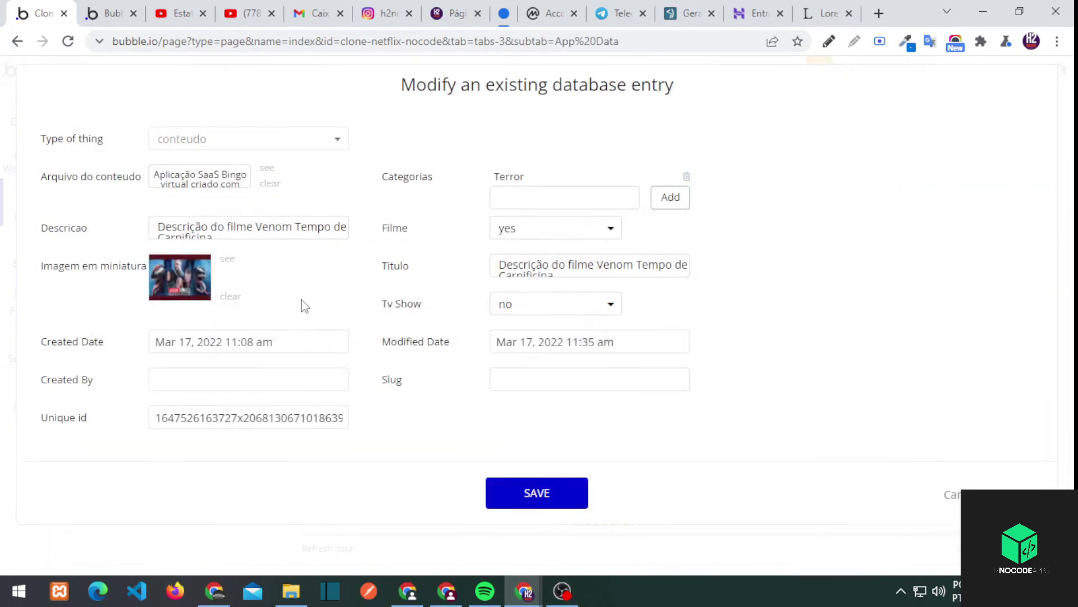
{"action": "left_click", "coordinate": [953, 494]}
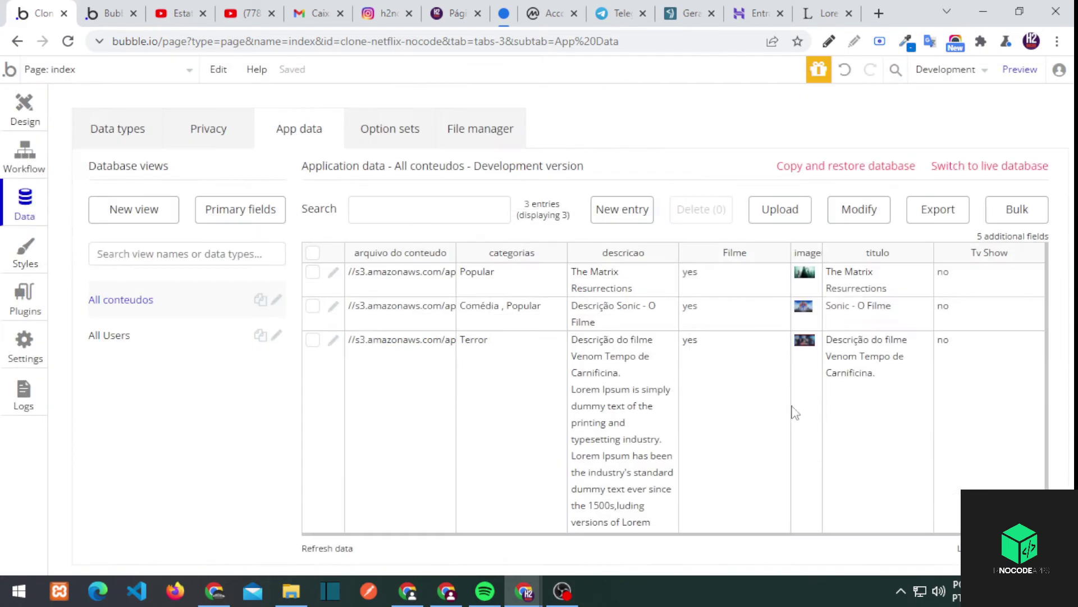
{"action": "left_click", "coordinate": [94, 133]}
{"action": "scroll", "coordinate": [504, 506], "scroll_direction": "down", "scroll_amount": 1}
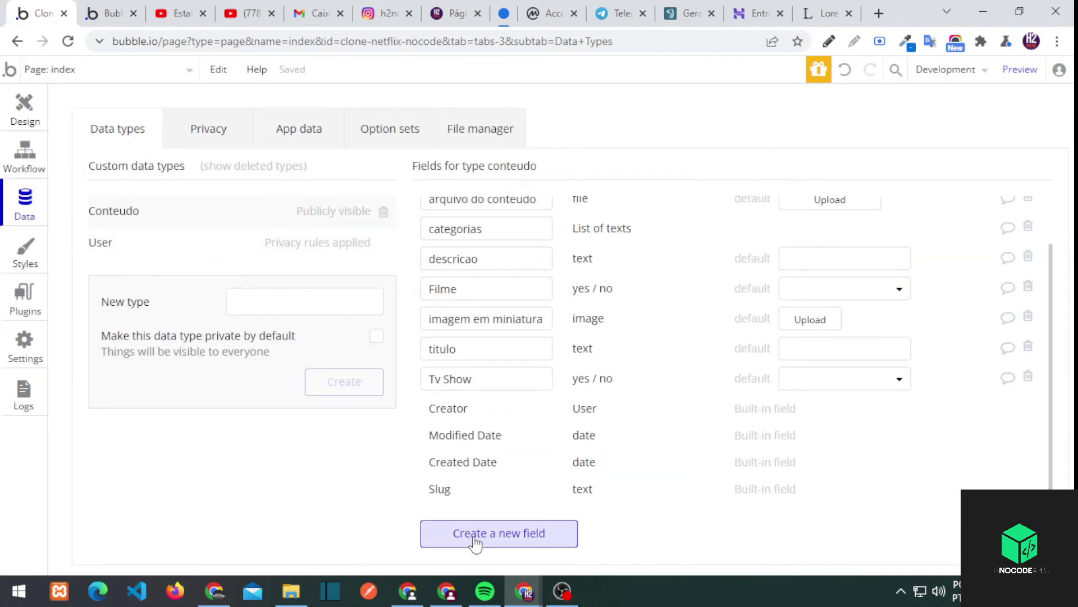
{"action": "left_click", "coordinate": [498, 532]}
{"action": "type", "text": "destaque"}
{"action": "left_click", "coordinate": [590, 213]}
{"action": "left_click", "coordinate": [563, 375]}
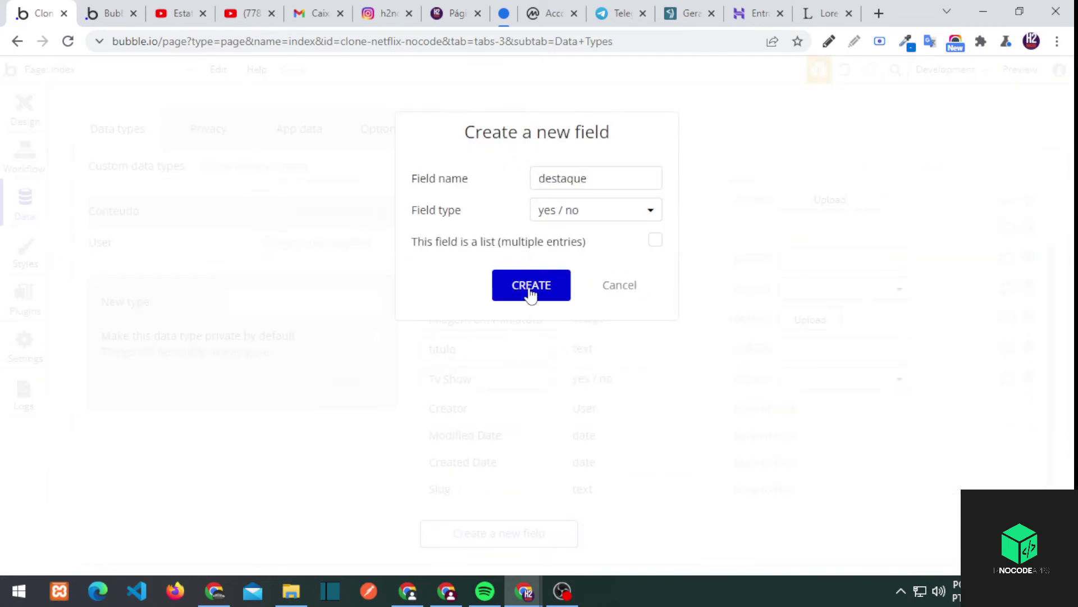
{"action": "left_click", "coordinate": [530, 286]}
{"action": "left_click", "coordinate": [286, 132]}
{"action": "left_click", "coordinate": [334, 339]}
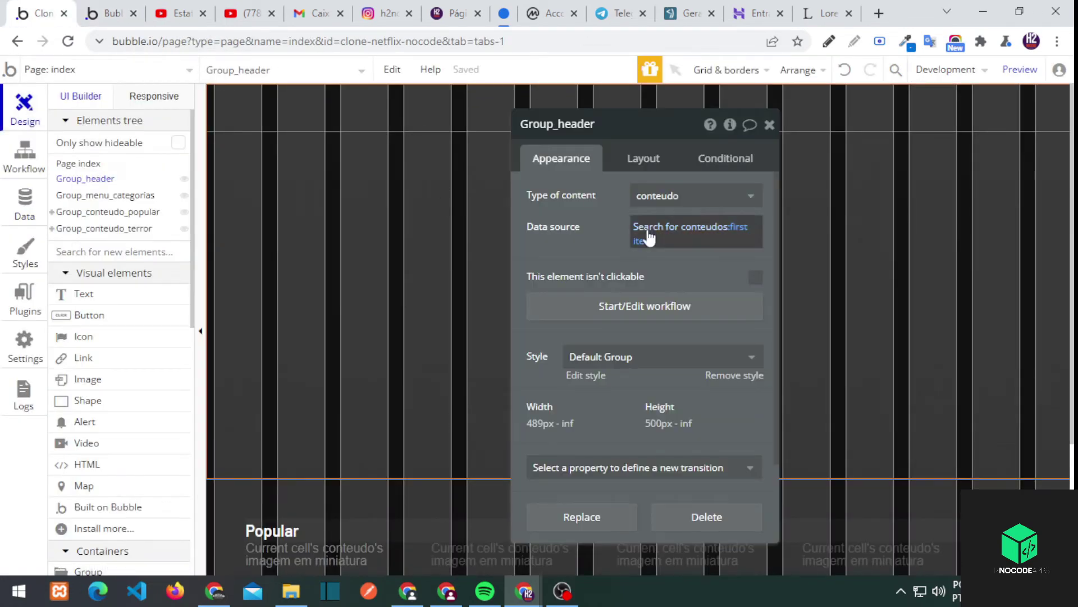
Add a destaque = yes constraint to Group_header's Search for conteudos
{"action": "left_click", "coordinate": [690, 227]}
{"action": "left_click", "coordinate": [279, 201]}
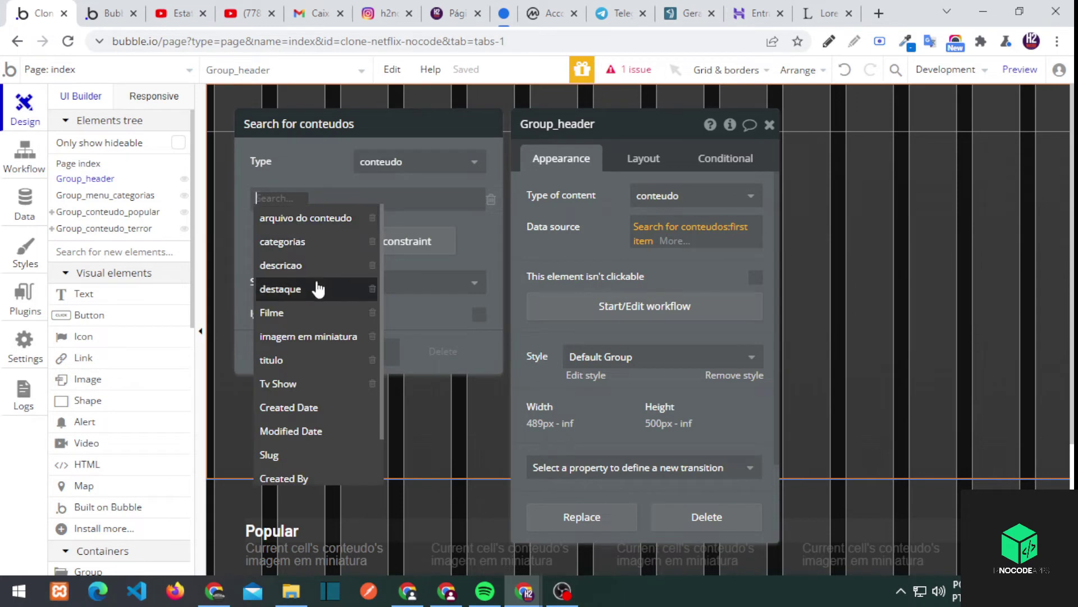
{"action": "left_click", "coordinate": [315, 286]}
{"action": "left_click", "coordinate": [316, 225]}
{"action": "left_click", "coordinate": [337, 225]}
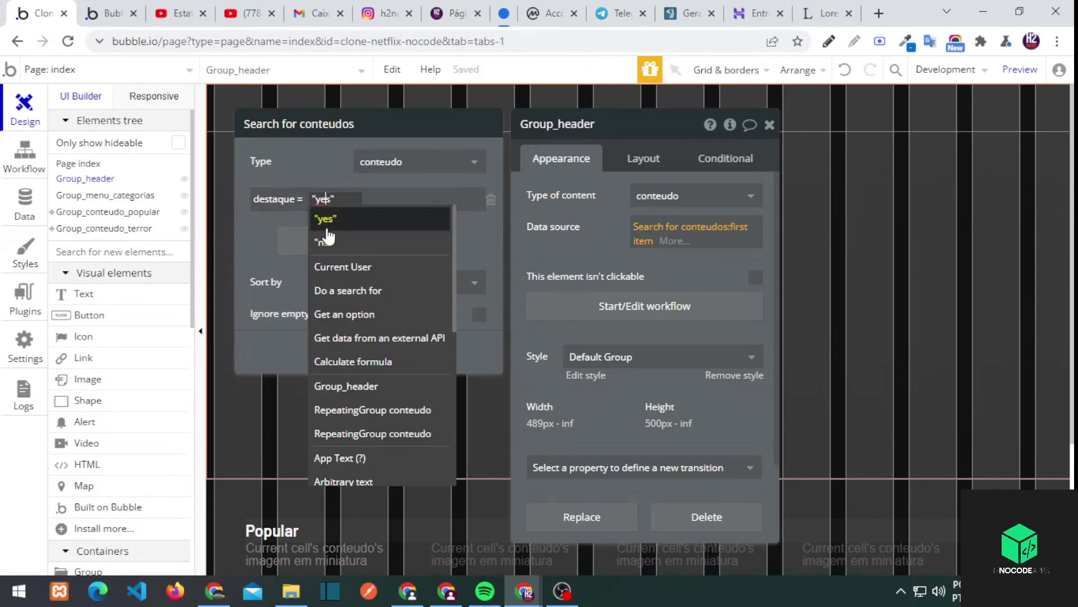
{"action": "key", "text": "Escape"}
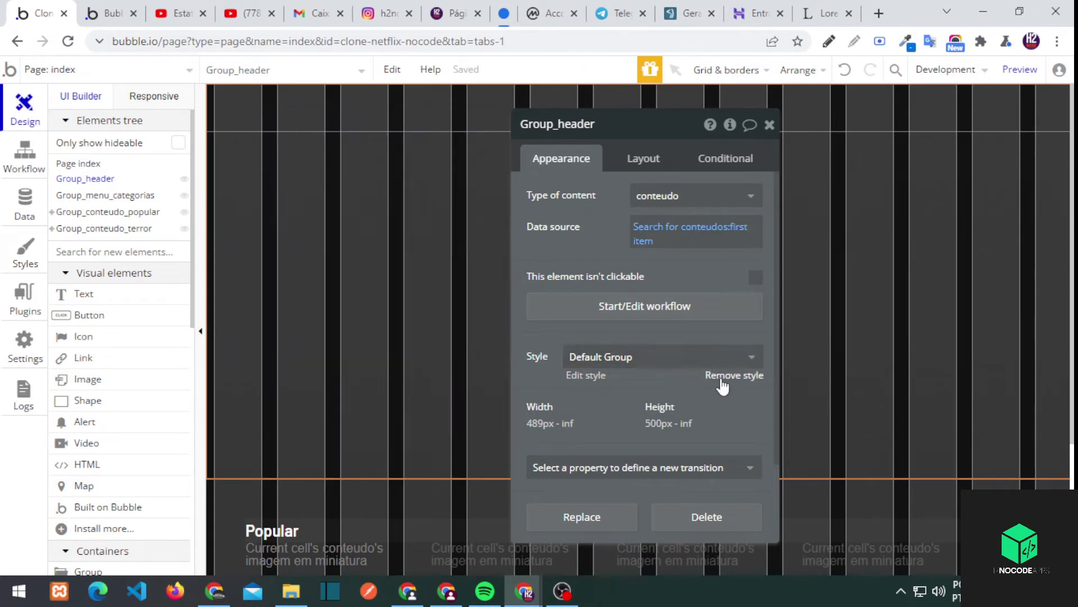
Remove the header group's style and switch to the visualizacao_conteudo page
{"action": "left_click", "coordinate": [722, 379]}
{"action": "left_click", "coordinate": [657, 405]}
{"action": "left_click", "coordinate": [770, 124]}
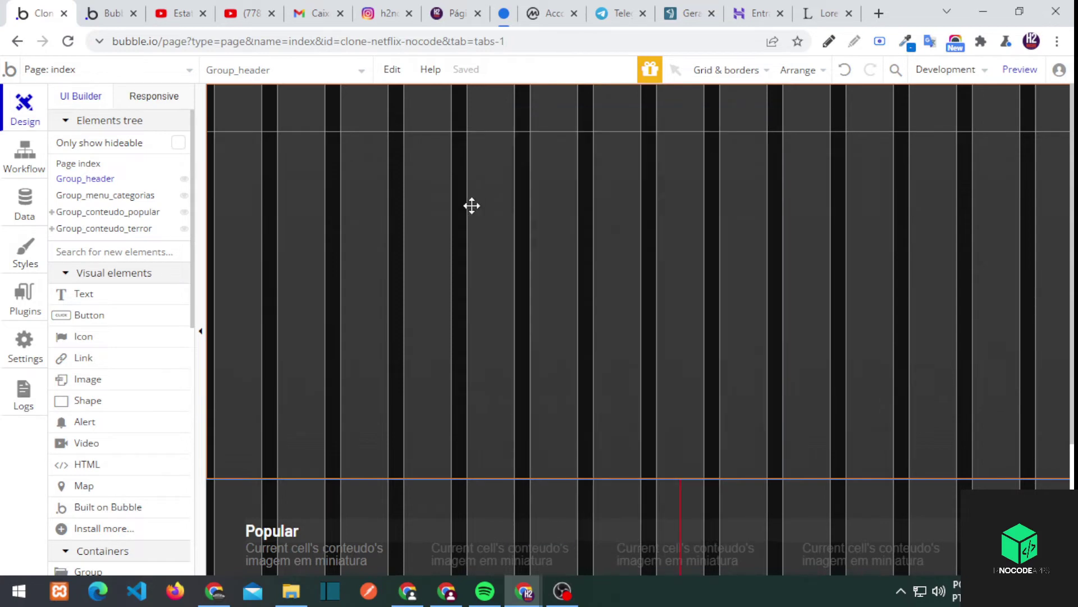
{"action": "left_click", "coordinate": [88, 75]}
{"action": "left_click", "coordinate": [329, 144]}
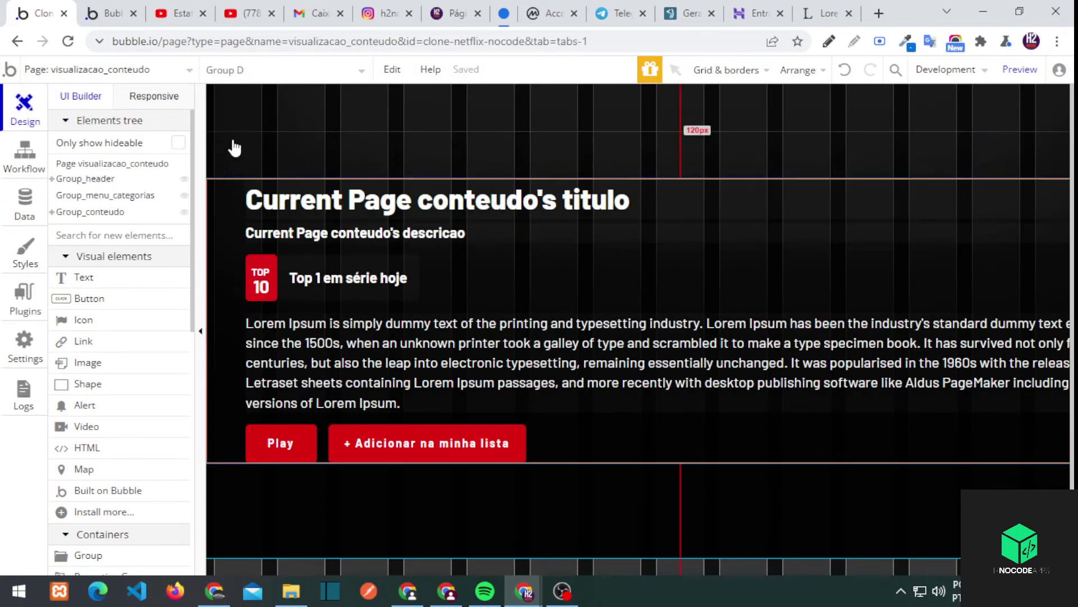
Copy the content page's Group_header hero and paste it onto the index page
{"action": "double_click", "coordinate": [233, 141]}
{"action": "right_click", "coordinate": [98, 180]}
{"action": "left_click", "coordinate": [137, 193]}
{"action": "left_click", "coordinate": [106, 70]}
{"action": "left_click", "coordinate": [282, 157]}
{"action": "right_click", "coordinate": [241, 109]}
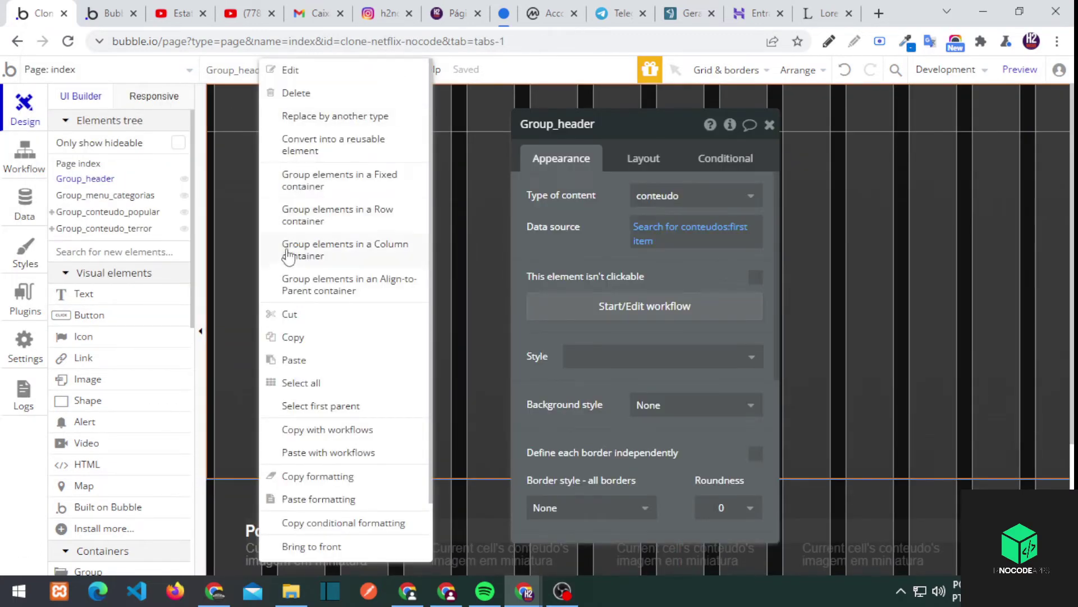
{"action": "left_click", "coordinate": [293, 359]}
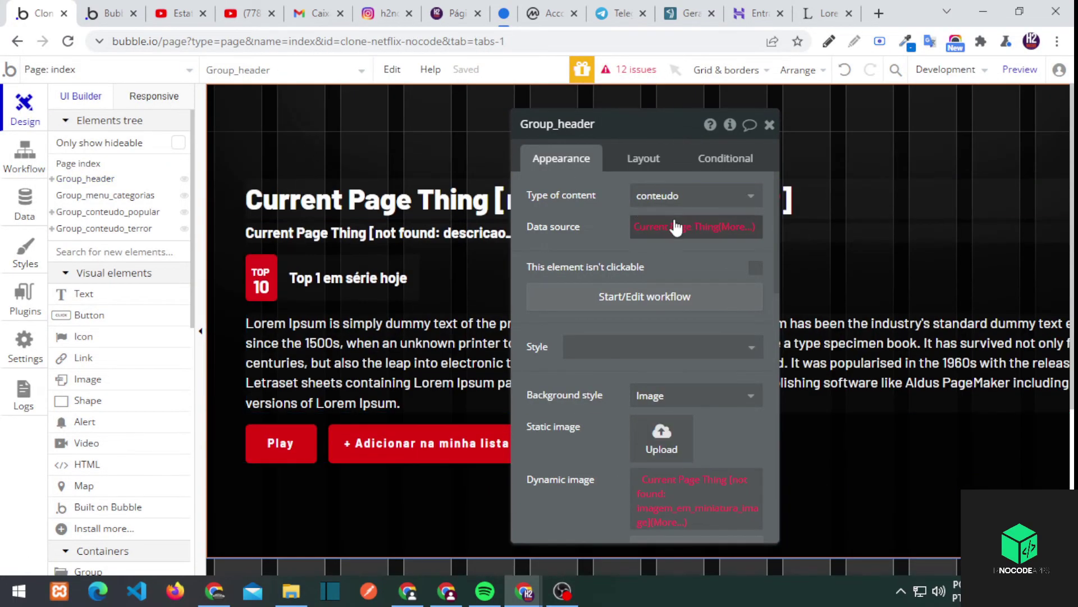
Set the pasted group's data source to Search for conteudos:first item
{"action": "left_click", "coordinate": [696, 227]}
{"action": "left_click", "coordinate": [694, 271]}
{"action": "left_click", "coordinate": [662, 227]}
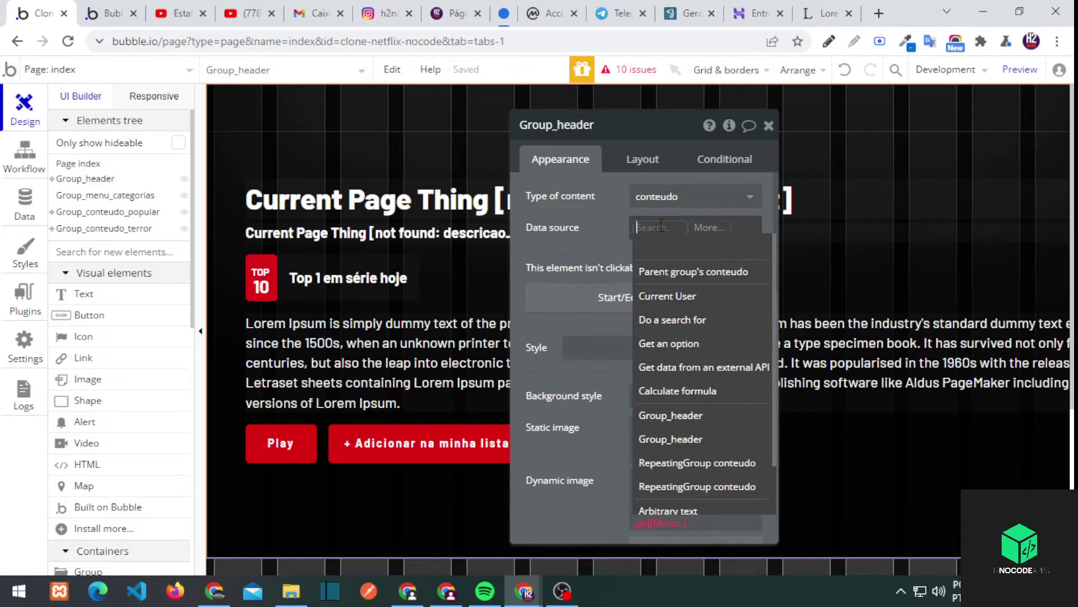
{"action": "left_click", "coordinate": [673, 319]}
{"action": "left_click", "coordinate": [393, 163]}
{"action": "left_click", "coordinate": [392, 212]}
{"action": "left_click", "coordinate": [646, 230]}
{"action": "left_click", "coordinate": [671, 333]}
{"action": "left_click", "coordinate": [362, 209]}
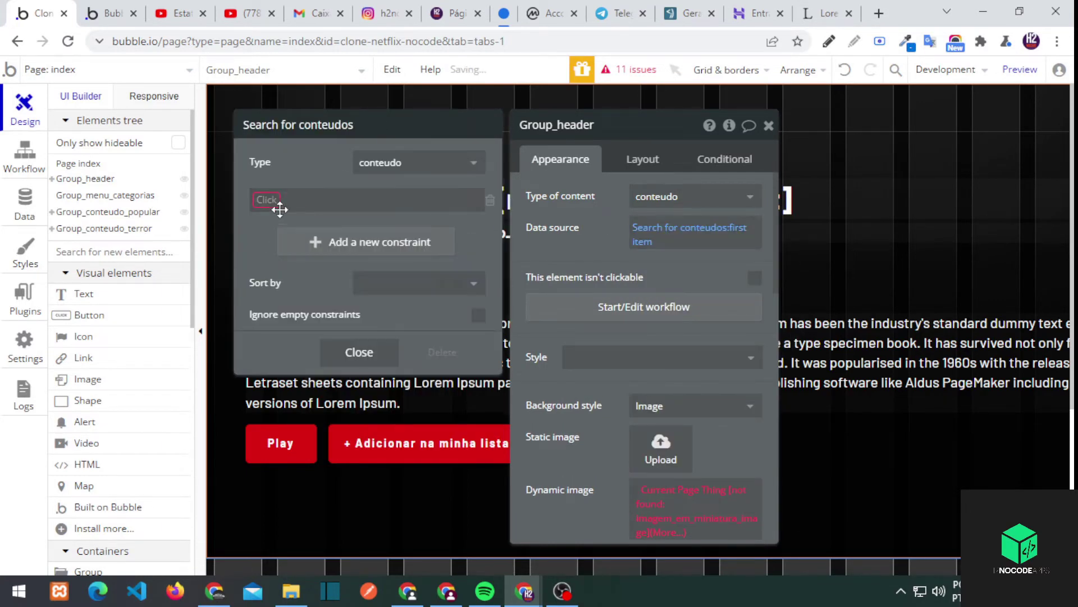
{"action": "left_click", "coordinate": [291, 203]}
{"action": "key", "text": "Escape"}
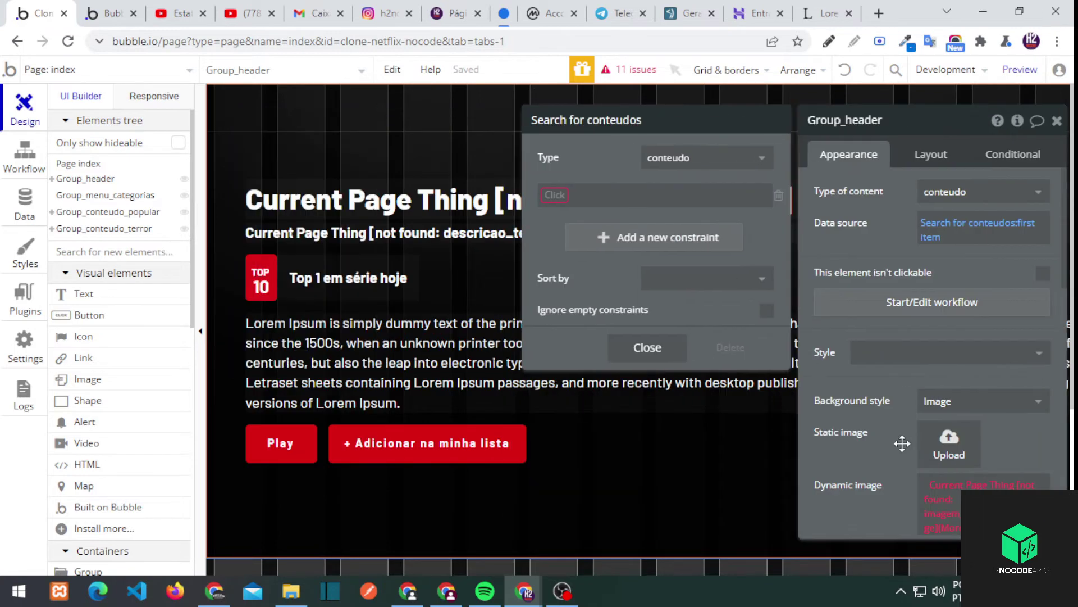
Set the group's dynamic image to the parent conteudo's imagem em miniatura
{"action": "left_click", "coordinate": [830, 440]}
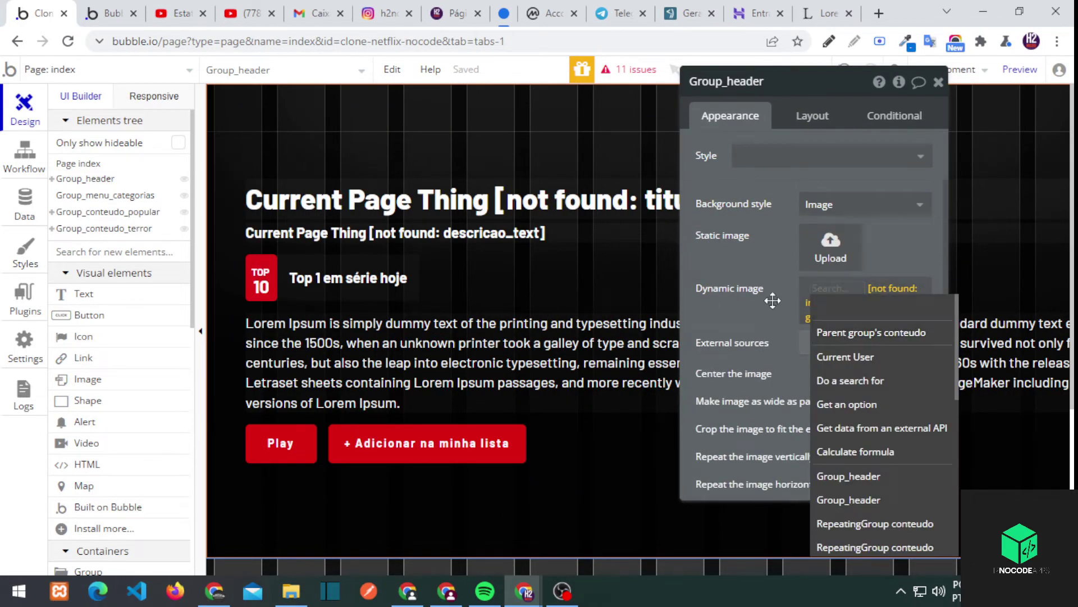
{"action": "right_click", "coordinate": [868, 289]}
{"action": "left_click", "coordinate": [904, 267]}
{"action": "left_click", "coordinate": [944, 286]}
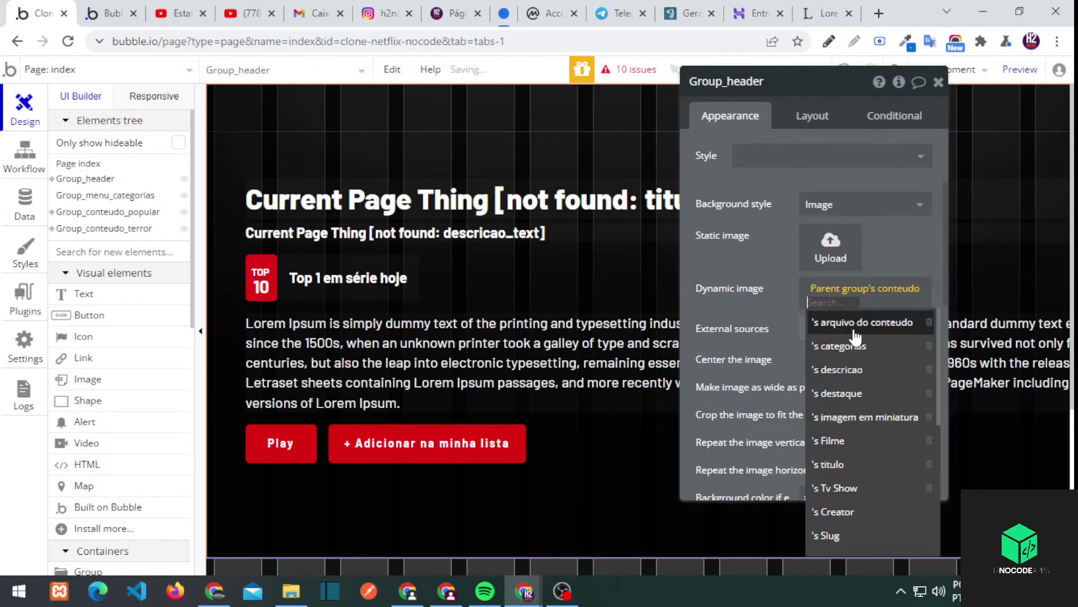
{"action": "left_click", "coordinate": [878, 414]}
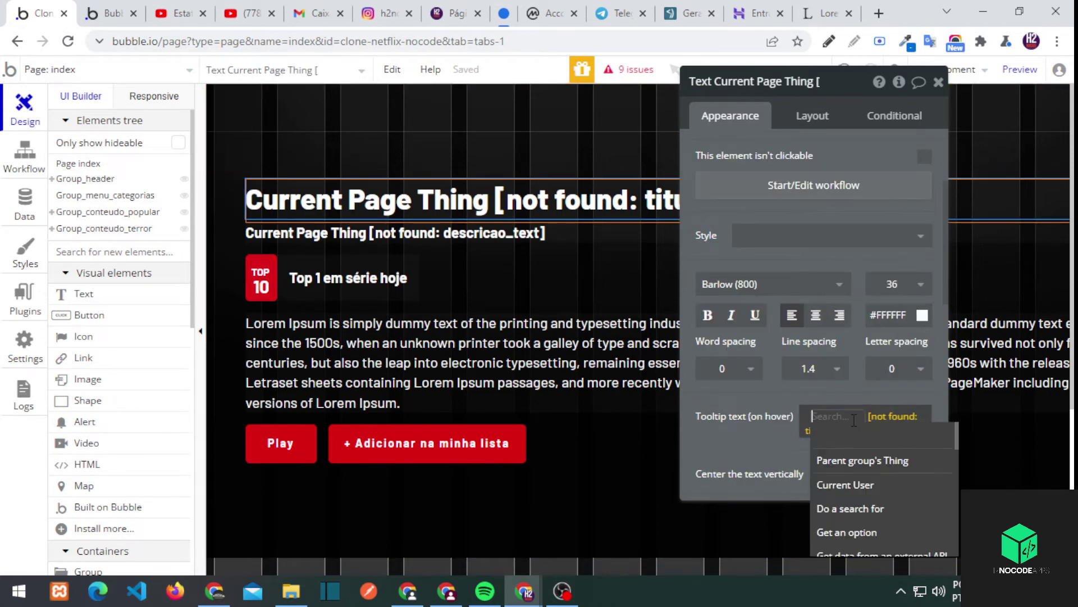
Clear the hero title's broken tooltip expression and begin inserting dynamic data
{"action": "scroll", "coordinate": [854, 494], "scroll_direction": "down", "scroll_amount": 2}
{"action": "left_click", "coordinate": [839, 430]}
{"action": "right_click", "coordinate": [839, 430]}
{"action": "left_click", "coordinate": [824, 422]}
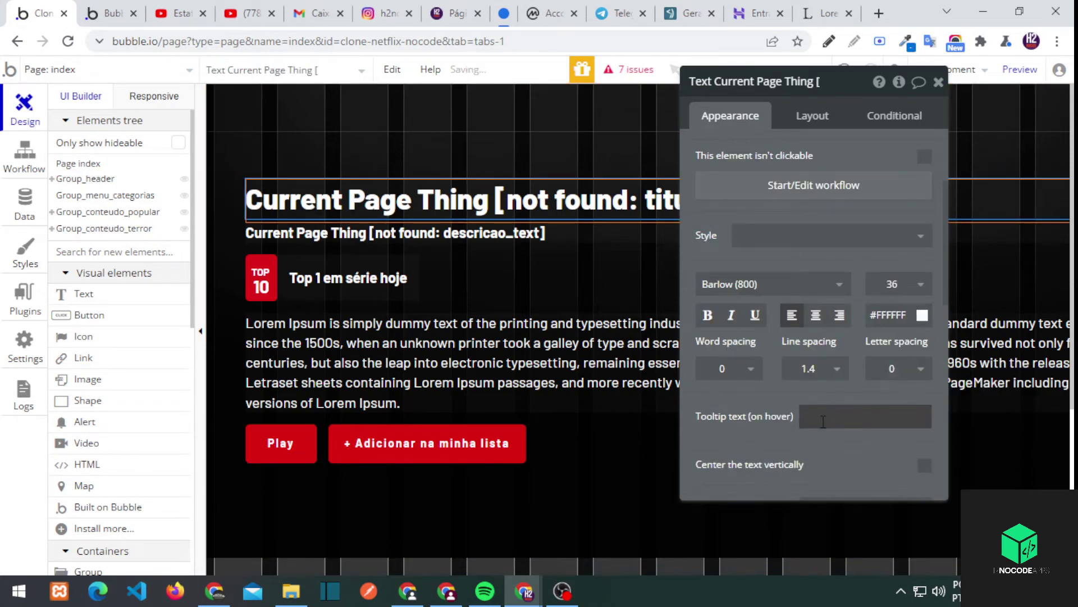
{"action": "left_click", "coordinate": [880, 414]}
{"action": "left_click", "coordinate": [997, 416]}
{"action": "scroll", "coordinate": [876, 495], "scroll_direction": "down", "scroll_amount": 2}
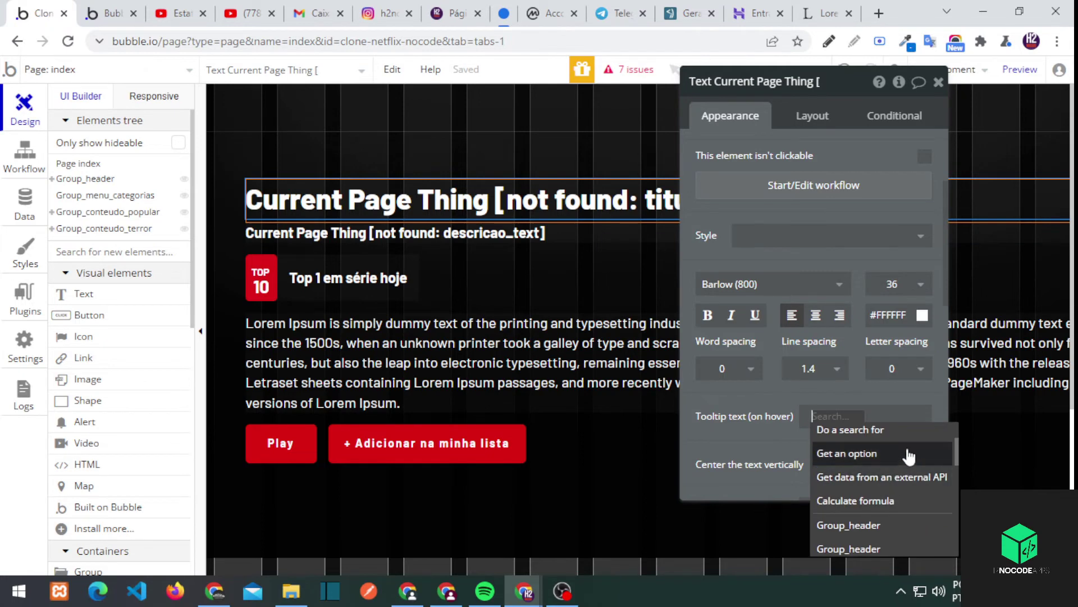
{"action": "scroll", "coordinate": [898, 477], "scroll_direction": "down", "scroll_amount": 2}
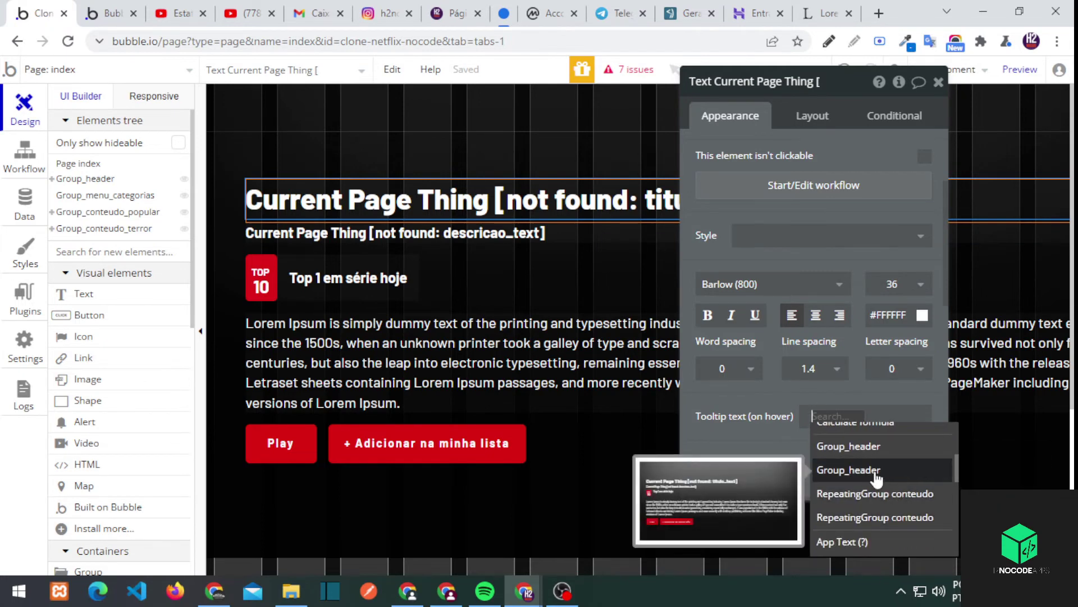
Rename the group Group_header_home and bind the title to its conteudo's titulo
{"action": "left_click", "coordinate": [380, 113]}
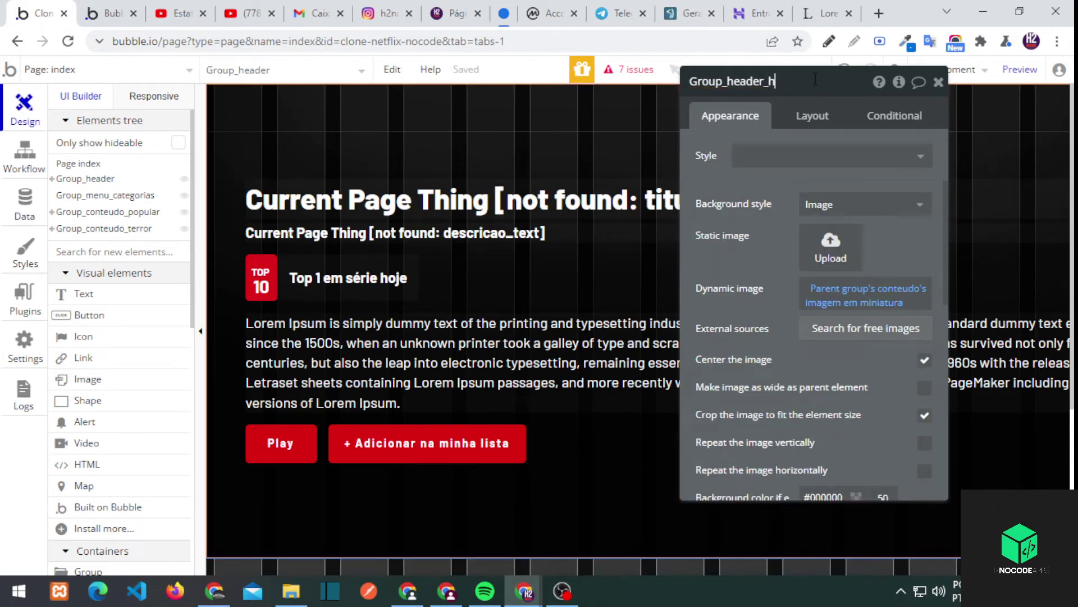
{"action": "left_click", "coordinate": [570, 213]}
{"action": "scroll", "coordinate": [860, 382], "scroll_direction": "down", "scroll_amount": 3}
{"action": "scroll", "coordinate": [859, 382], "scroll_direction": "up", "scroll_amount": 5}
{"action": "left_click", "coordinate": [730, 152]}
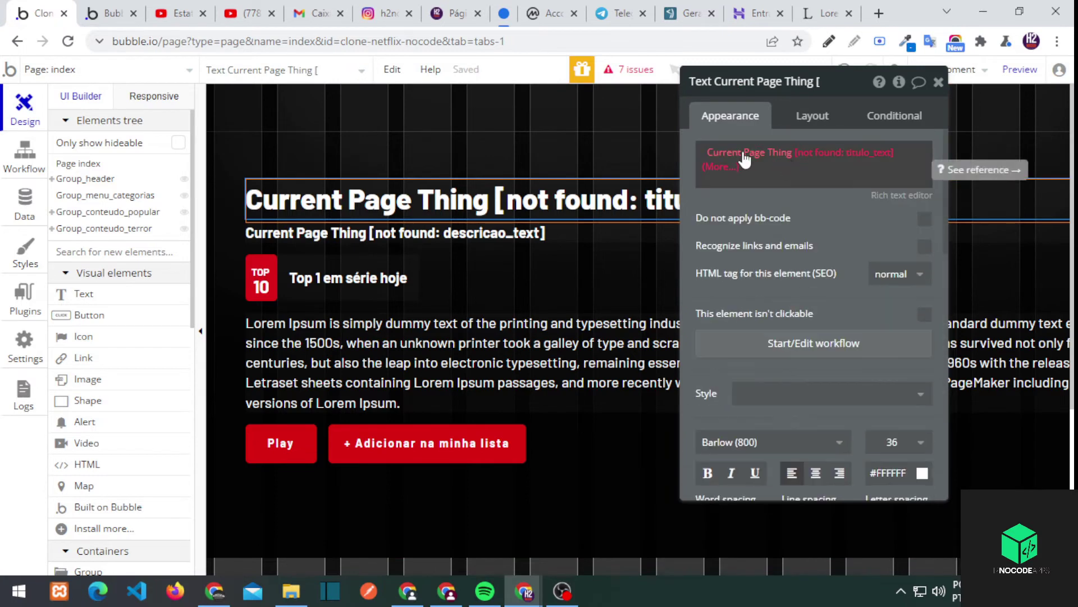
{"action": "key", "text": "BackSpace"}
{"action": "left_click", "coordinate": [944, 155]}
{"action": "left_click", "coordinate": [798, 194]}
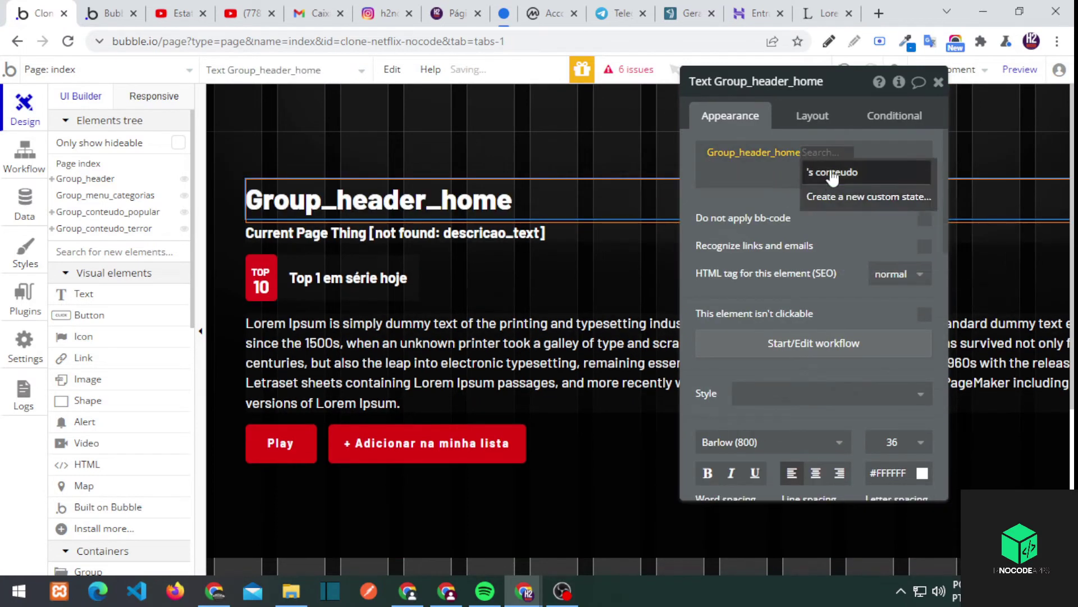
{"action": "left_click", "coordinate": [821, 171]}
{"action": "left_click", "coordinate": [896, 306]}
Reuse the title expression in the subtitle, showing the conteudo's descricao
{"action": "right_click", "coordinate": [741, 160]}
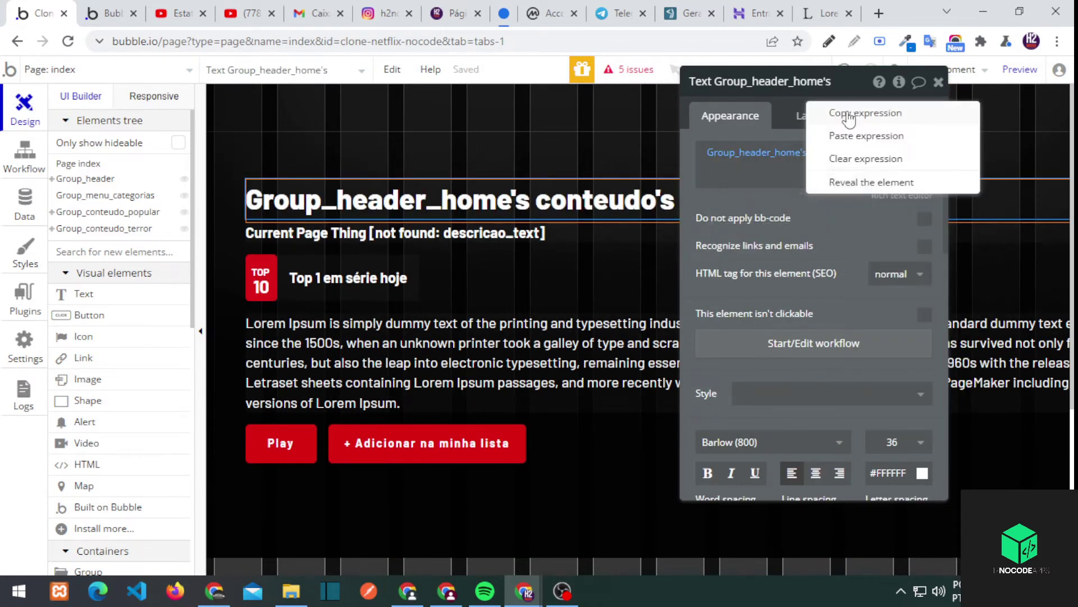
{"action": "left_click", "coordinate": [865, 111]}
{"action": "left_click", "coordinate": [1005, 233]}
{"action": "right_click", "coordinate": [753, 161]}
{"action": "left_click", "coordinate": [815, 121]}
{"action": "left_click", "coordinate": [870, 153]}
{"action": "left_click", "coordinate": [886, 244]}
{"action": "left_click", "coordinate": [253, 325]}
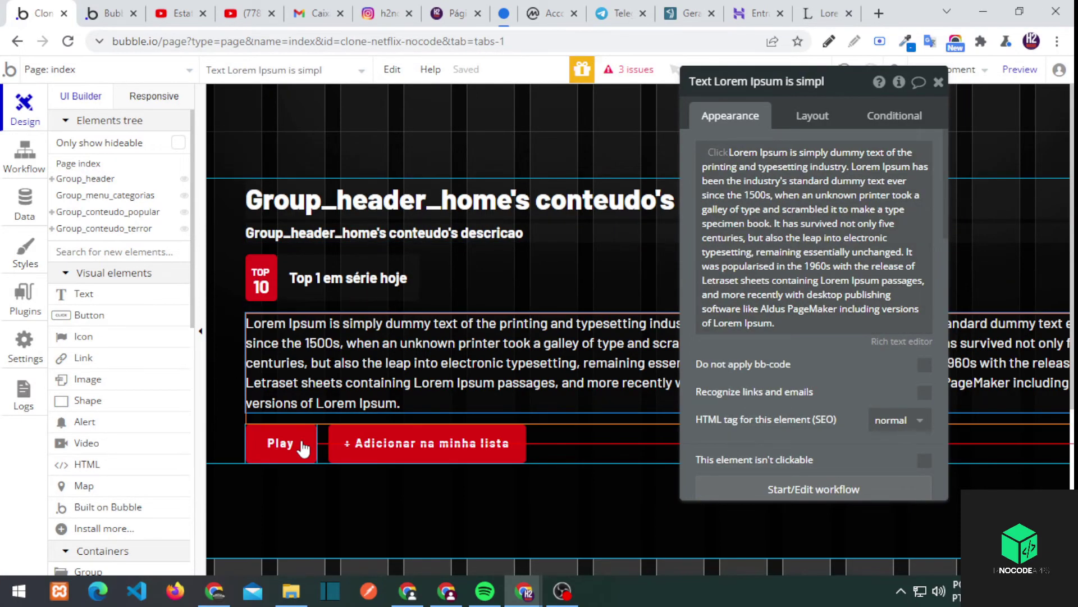
Ungroup the Lorem Ipsum paragraph's container to remove it
{"action": "left_click", "coordinate": [449, 494]}
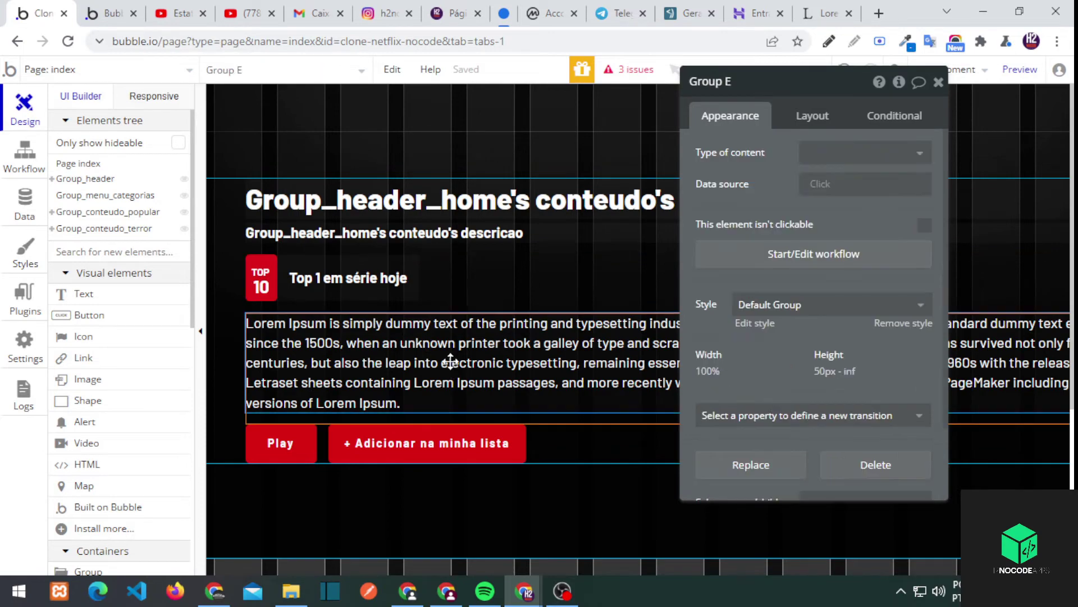
{"action": "right_click", "coordinate": [452, 405]}
{"action": "left_click", "coordinate": [492, 315]}
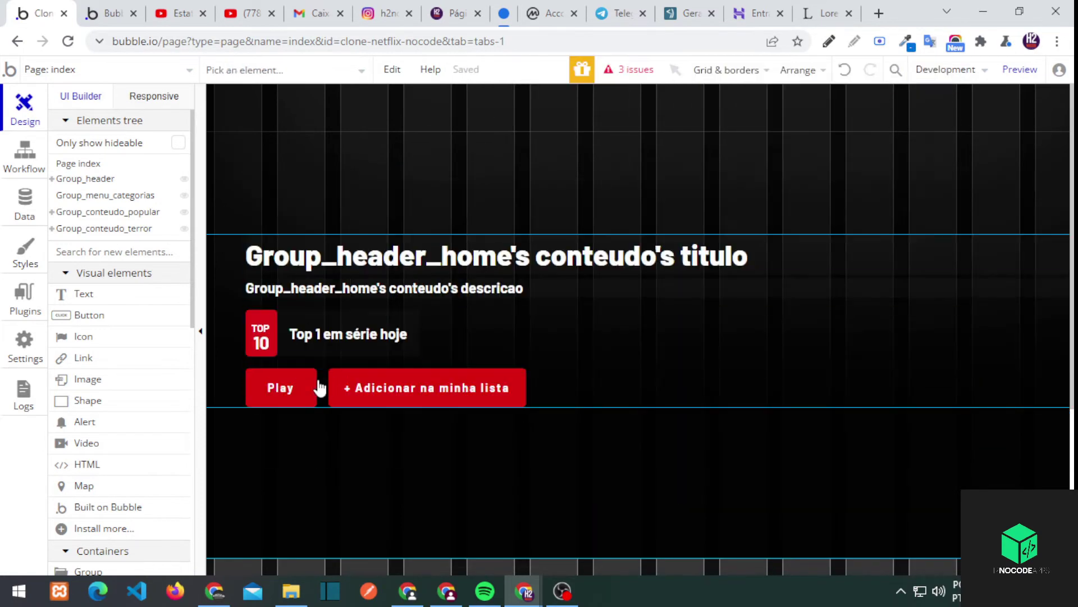
Paste the title expression into the title tooltip using the conteudo's descricao, then refresh the preview
{"action": "left_click", "coordinate": [362, 387]}
{"action": "left_click", "coordinate": [375, 176]}
{"action": "left_click", "coordinate": [629, 69]}
{"action": "left_click", "coordinate": [174, 258]}
{"action": "left_click", "coordinate": [191, 300]}
{"action": "right_click", "coordinate": [837, 161]}
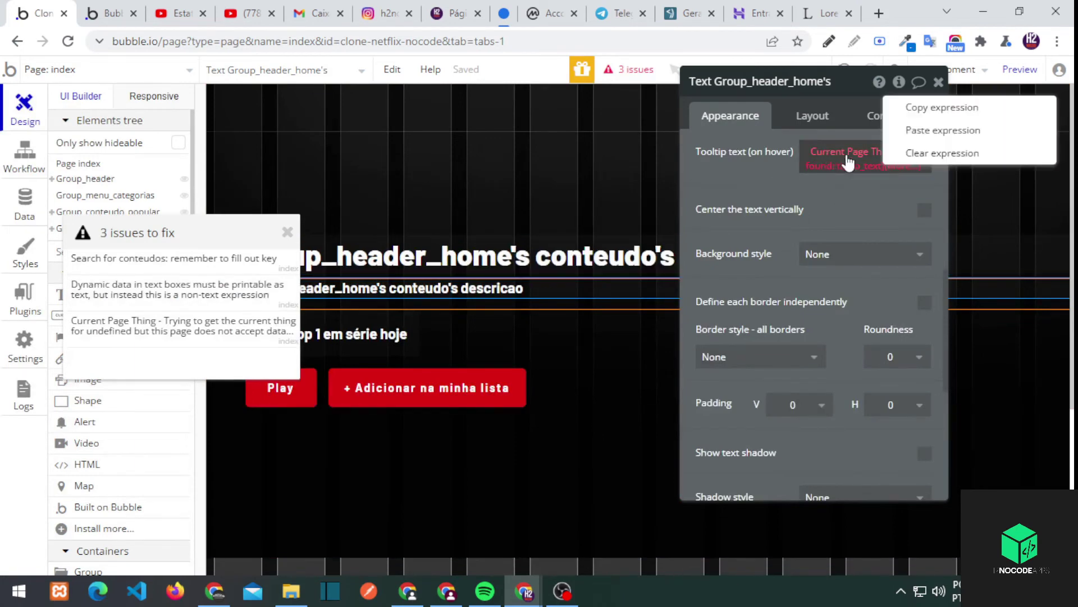
{"action": "left_click", "coordinate": [955, 133]}
{"action": "left_click", "coordinate": [859, 164]}
{"action": "left_click", "coordinate": [901, 258]}
{"action": "left_click", "coordinate": [107, 13]}
{"action": "key", "text": "F5"}
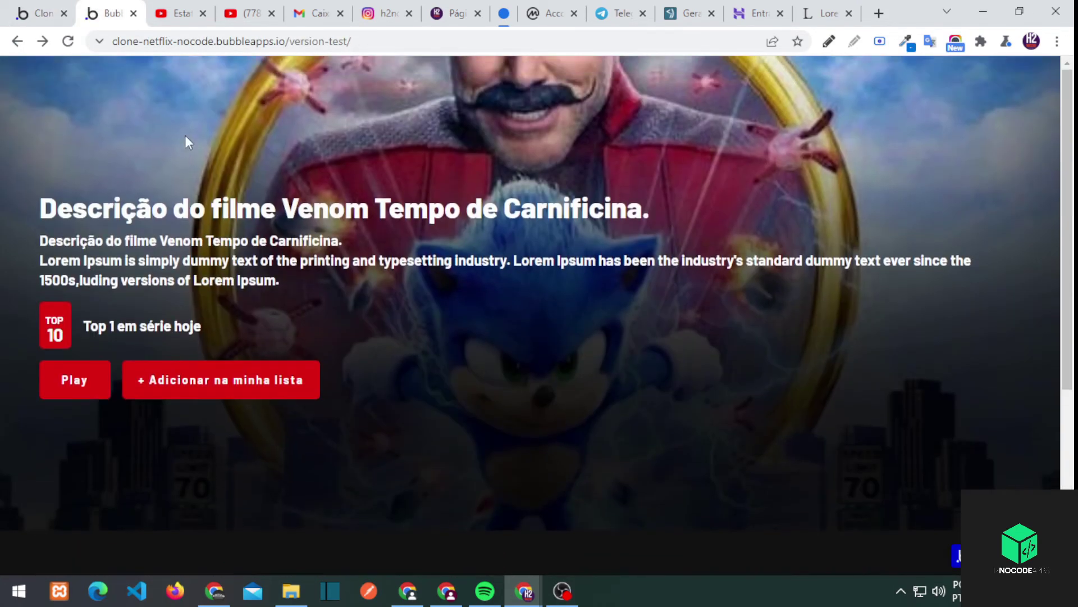
{"action": "left_click", "coordinate": [54, 7]}
Add a destaque = yes constraint to Group_header_home's conteudo search and reload the preview
{"action": "left_click", "coordinate": [496, 163]}
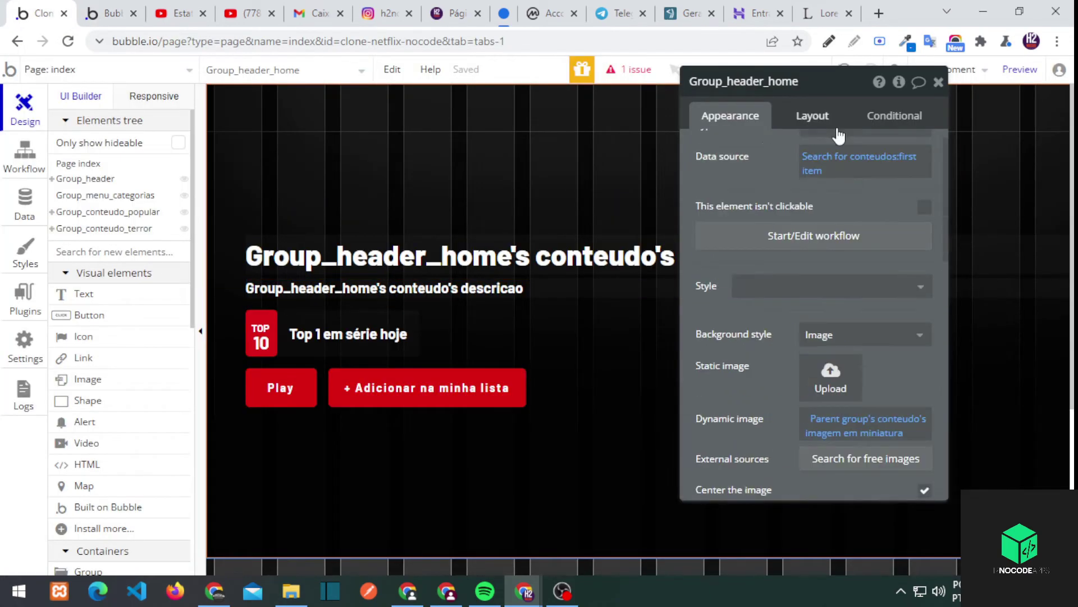
{"action": "left_click", "coordinate": [832, 194]}
{"action": "left_click", "coordinate": [447, 156]}
{"action": "left_click", "coordinate": [449, 247]}
{"action": "left_click", "coordinate": [487, 178]}
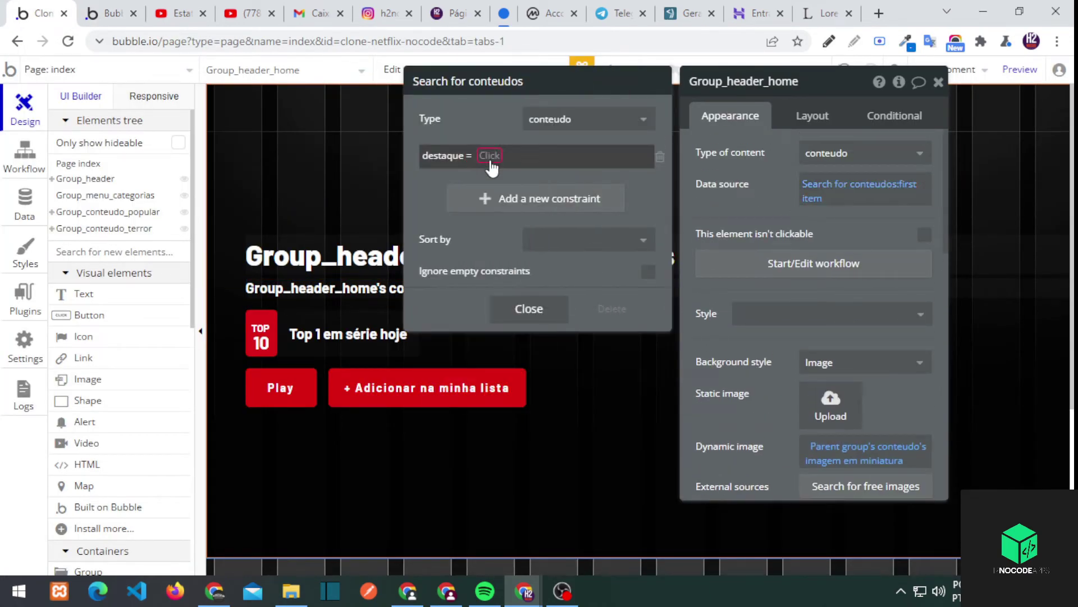
{"action": "left_click", "coordinate": [474, 198]}
{"action": "left_click", "coordinate": [124, 16]}
{"action": "key", "text": "F5"}
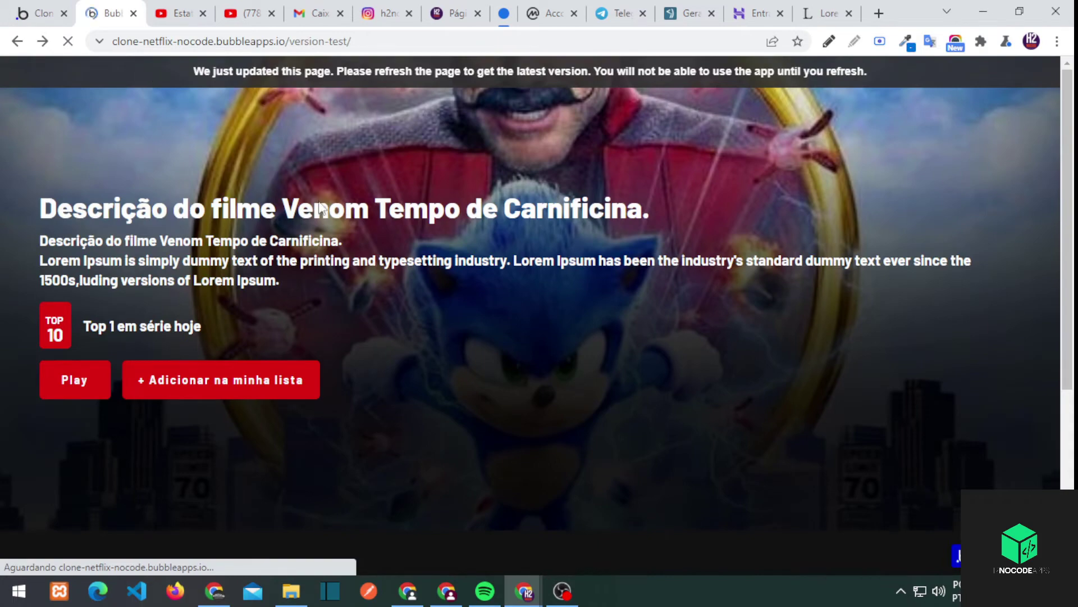
{"action": "left_click", "coordinate": [61, 8]}
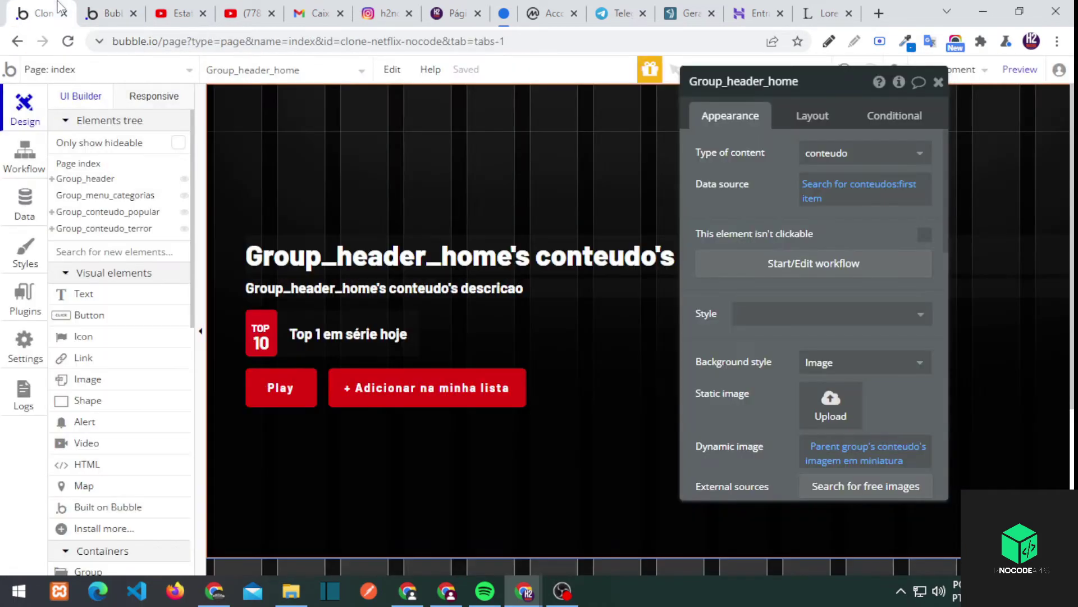
{"action": "left_click", "coordinate": [99, 8]}
{"action": "key", "text": "ctrl+shift+Tab"}
Reset the dynamic image to the imagem em miniatura field and reload the live app
{"action": "right_click", "coordinate": [865, 449]}
{"action": "right_click", "coordinate": [815, 450]}
{"action": "scroll", "coordinate": [828, 296], "scroll_direction": "down", "scroll_amount": 3}
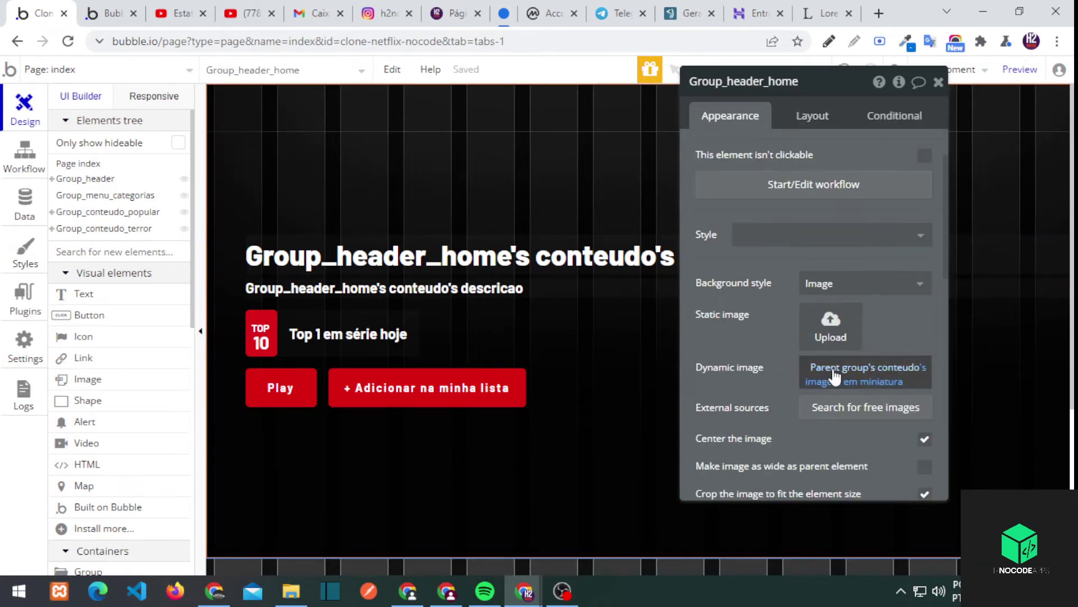
{"action": "left_click", "coordinate": [835, 376]}
{"action": "left_click", "coordinate": [899, 437]}
{"action": "key", "text": "ctrl+Tab"}
{"action": "key", "text": "F5"}
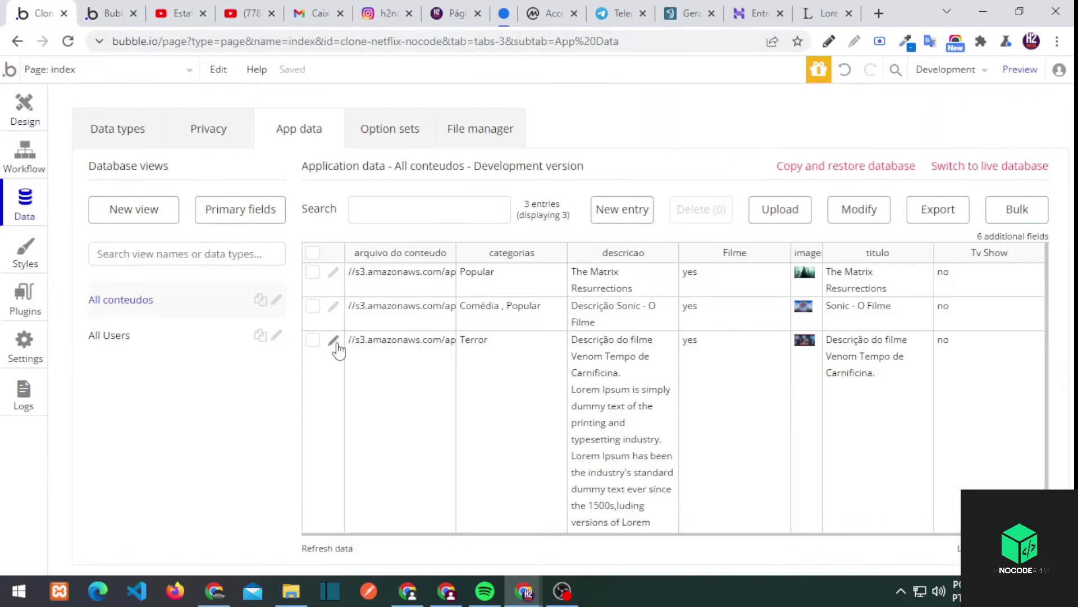
Compare the Destaque options of the Venom and The Matrix entries against the live preview
{"action": "left_click", "coordinate": [334, 345]}
{"action": "left_click", "coordinate": [539, 228]}
{"action": "left_click", "coordinate": [114, 8]}
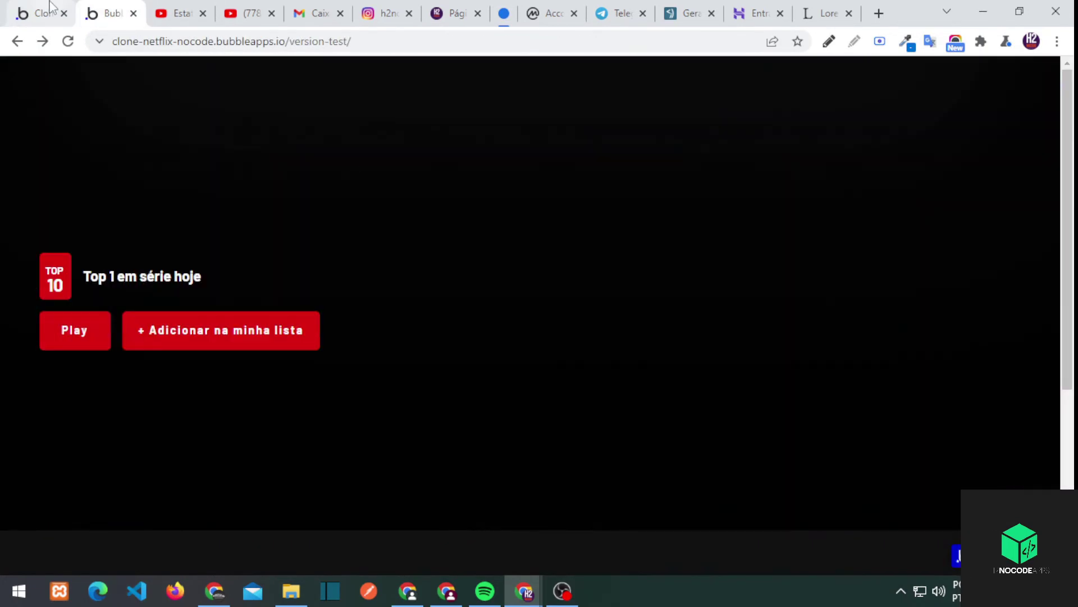
{"action": "left_click", "coordinate": [49, 9]}
{"action": "left_click", "coordinate": [334, 275]}
{"action": "left_click", "coordinate": [538, 228]}
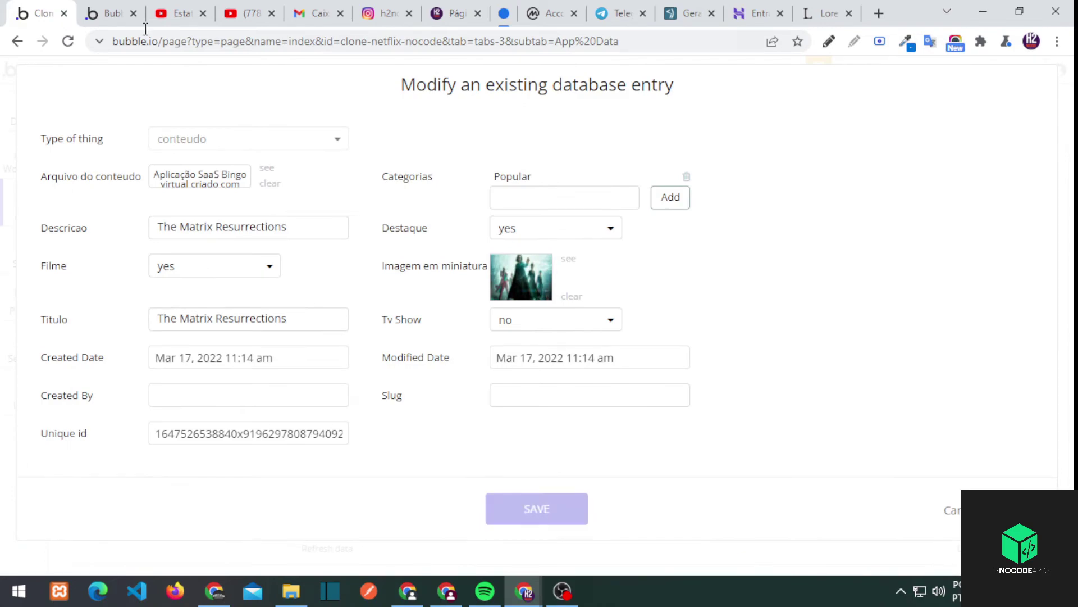
{"action": "left_click", "coordinate": [112, 11]}
{"action": "scroll", "coordinate": [349, 285], "scroll_direction": "down", "scroll_amount": 3}
{"action": "left_click", "coordinate": [49, 9]}
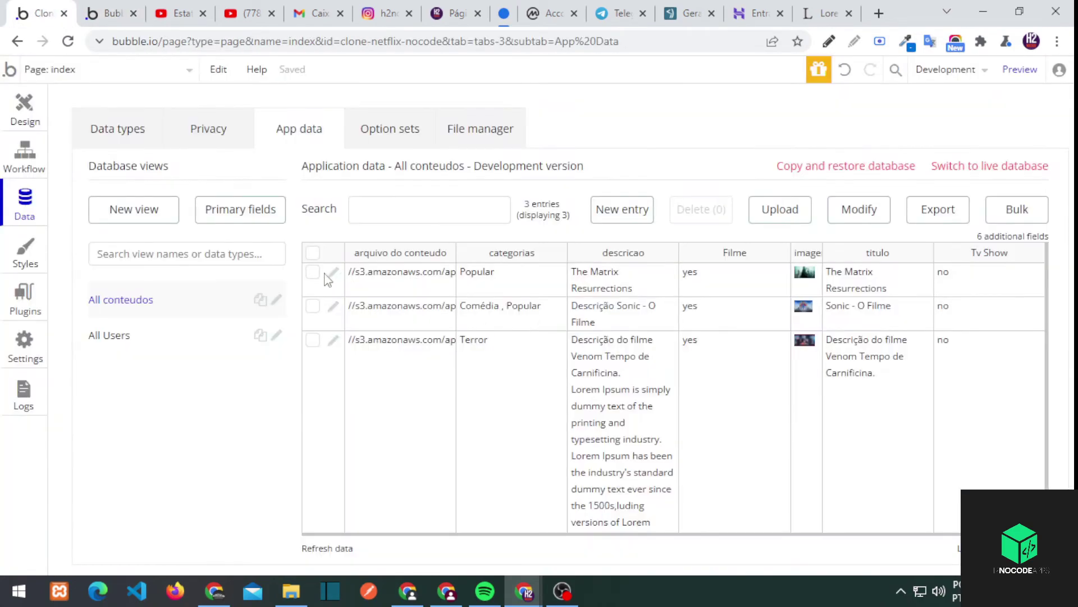
Close The Matrix entry unsaved, then save the Venom entry
{"action": "left_click", "coordinate": [331, 275]}
{"action": "left_click", "coordinate": [525, 228]}
{"action": "key", "text": "Escape"}
{"action": "left_click", "coordinate": [331, 328]}
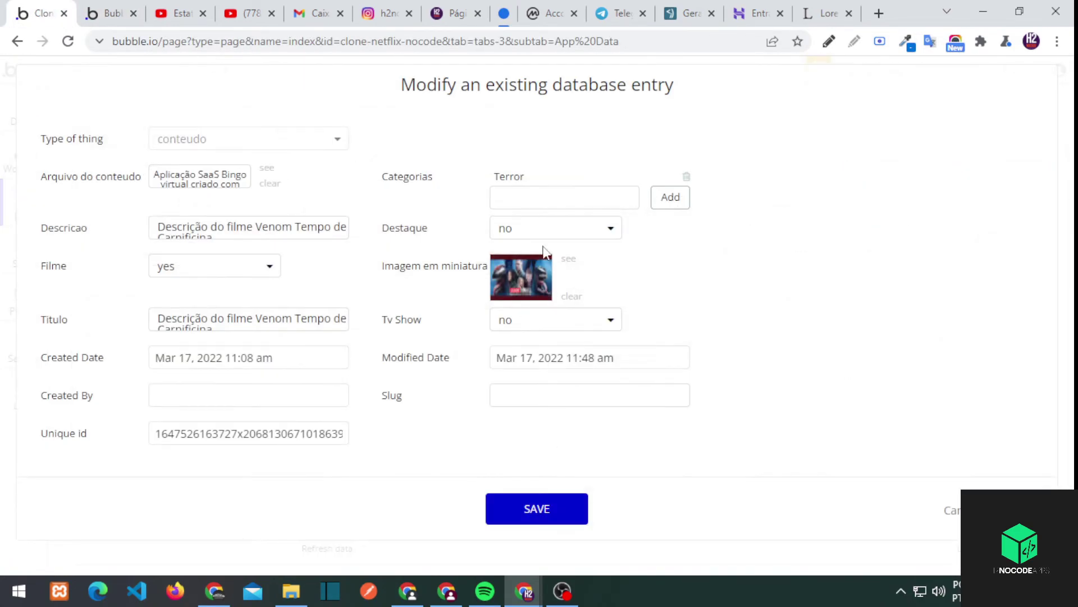
{"action": "left_click", "coordinate": [528, 505]}
Check the live home page without the upload path, then return to the index page design
{"action": "left_click", "coordinate": [112, 11]}
{"action": "scroll", "coordinate": [289, 326], "scroll_direction": "down", "scroll_amount": 4}
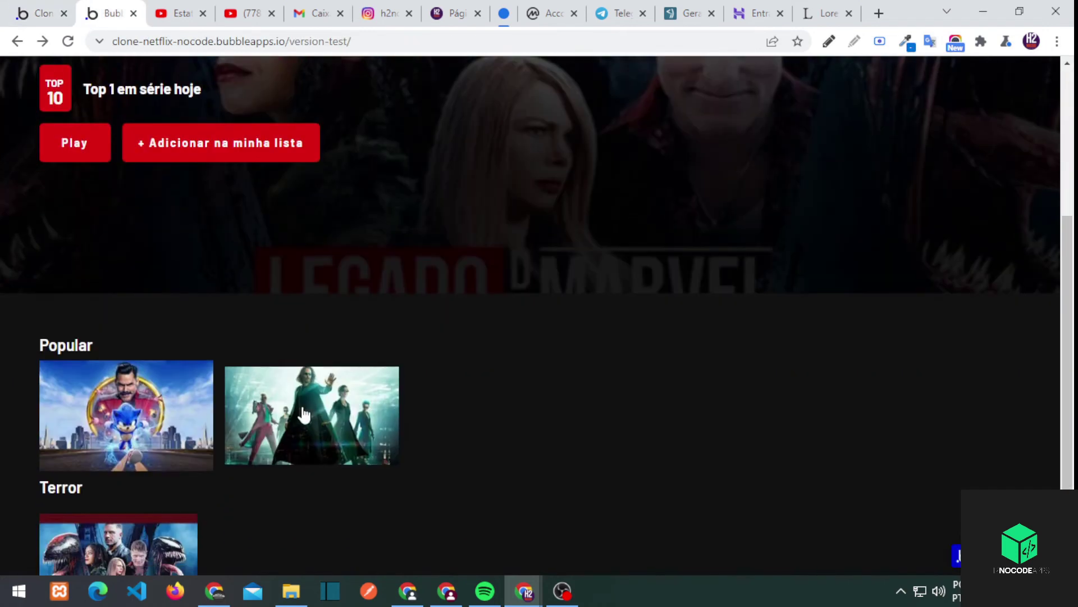
{"action": "left_click", "coordinate": [303, 415]}
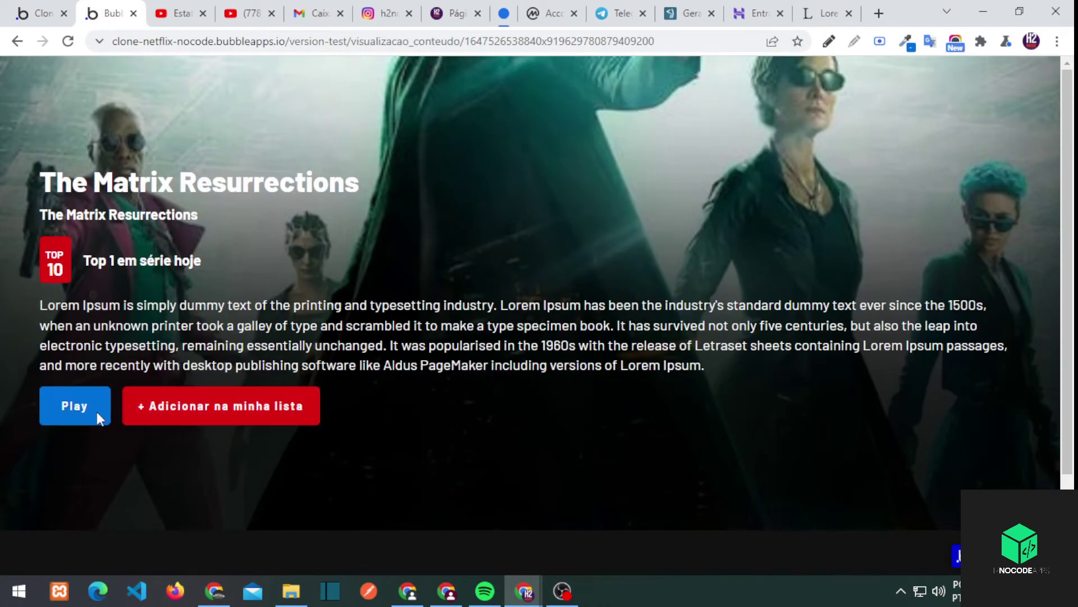
{"action": "left_click", "coordinate": [17, 41]}
{"action": "left_click", "coordinate": [17, 41]}
{"action": "left_click_drag", "start_coordinate": [386, 41], "coordinate": [534, 41]}
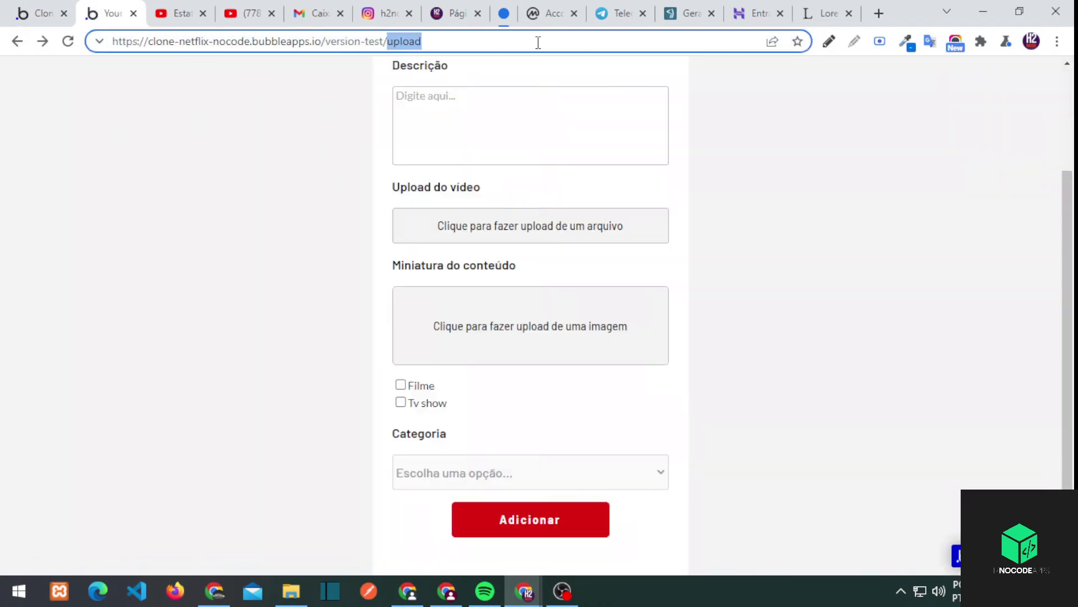
{"action": "key", "text": "BackSpace"}
{"action": "key", "text": "Return"}
{"action": "scroll", "coordinate": [255, 288], "scroll_direction": "down", "scroll_amount": 4}
{"action": "key", "text": "ctrl+Page_Up"}
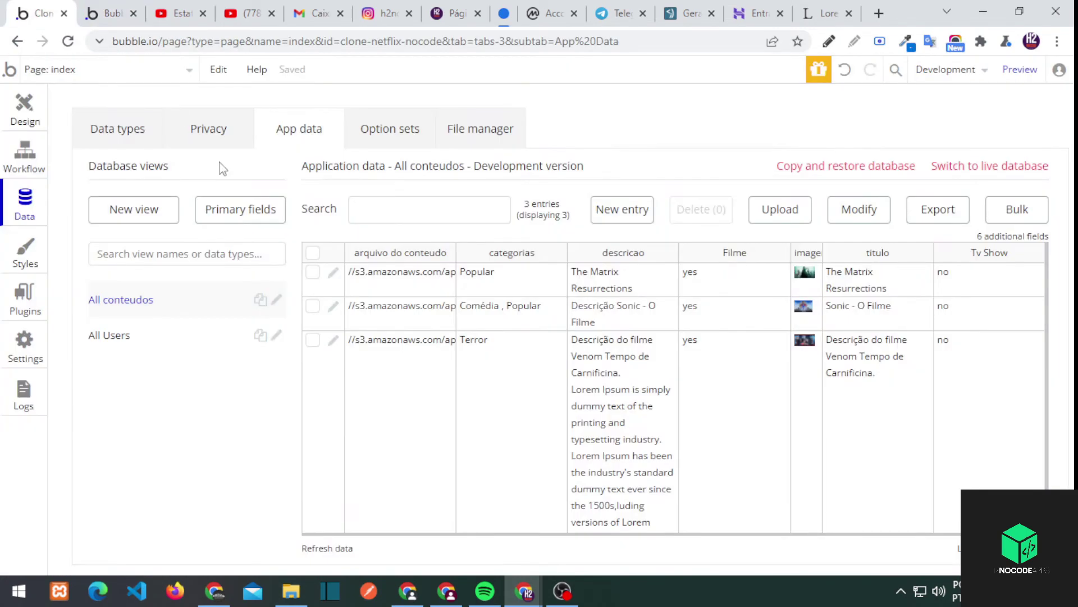
{"action": "left_click", "coordinate": [25, 107]}
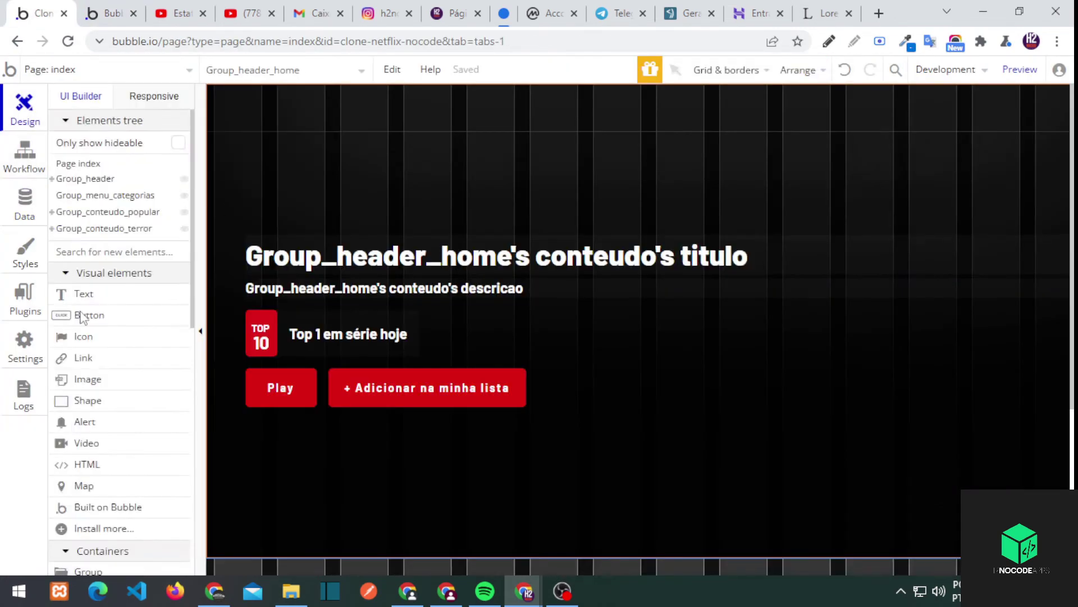
Place the reusable Header on the index page, move it first, and open it for editing
{"action": "scroll", "coordinate": [122, 500], "scroll_direction": "down", "scroll_amount": 5}
{"action": "left_click", "coordinate": [73, 386]}
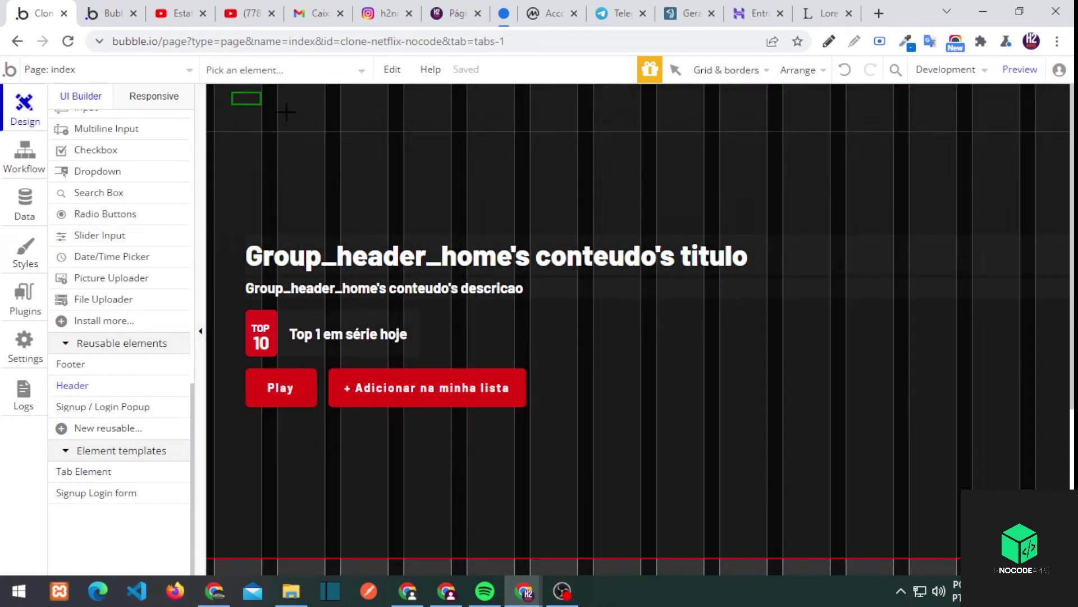
{"action": "left_click", "coordinate": [366, 375]}
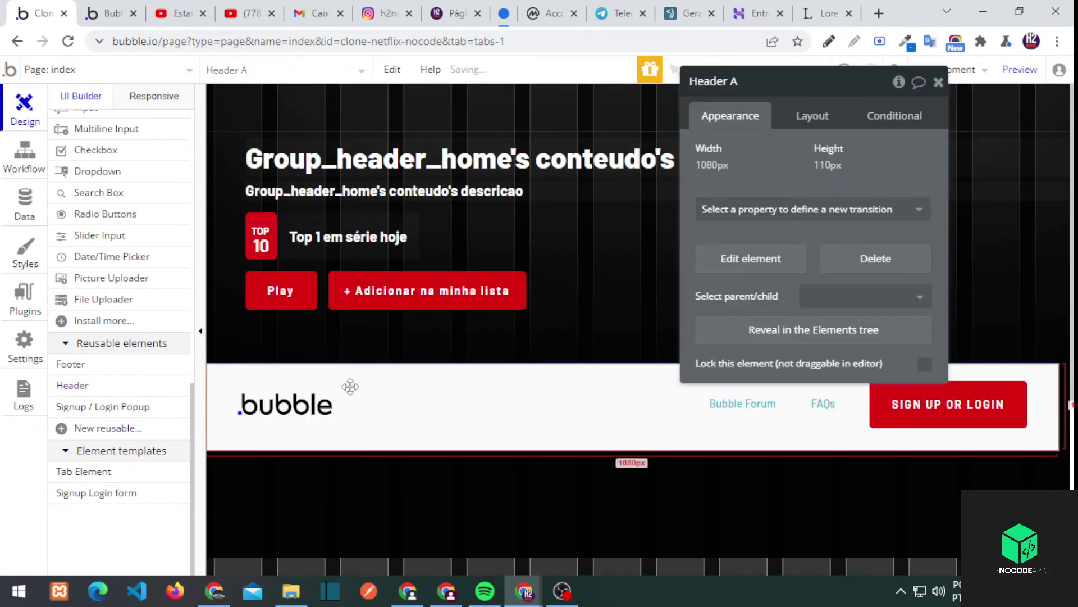
{"action": "left_click", "coordinate": [812, 116]}
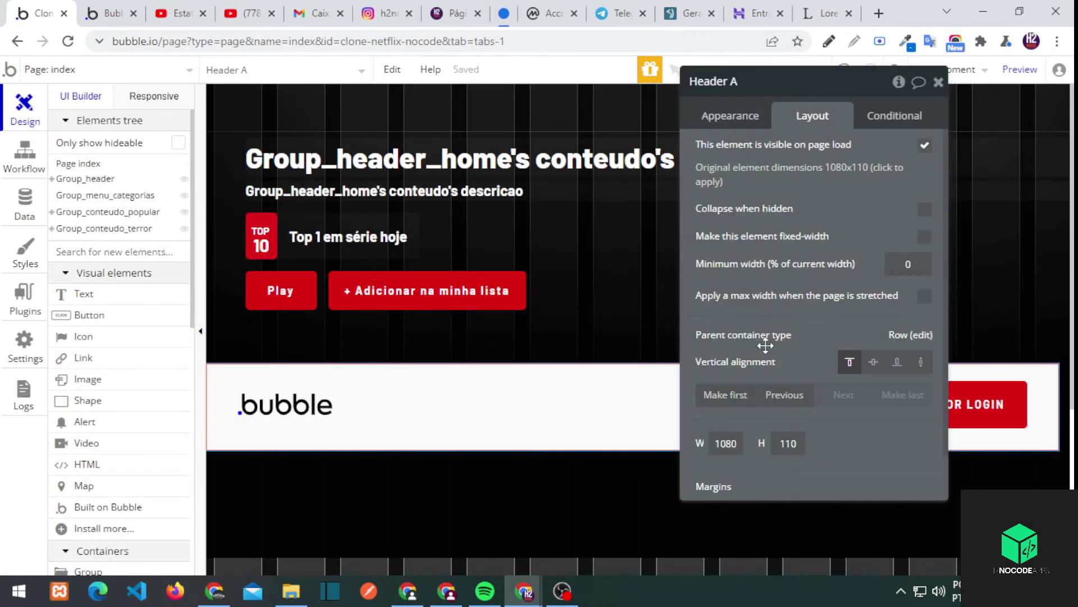
{"action": "left_click", "coordinate": [725, 395]}
{"action": "left_click", "coordinate": [615, 135]}
{"action": "left_click", "coordinate": [747, 255]}
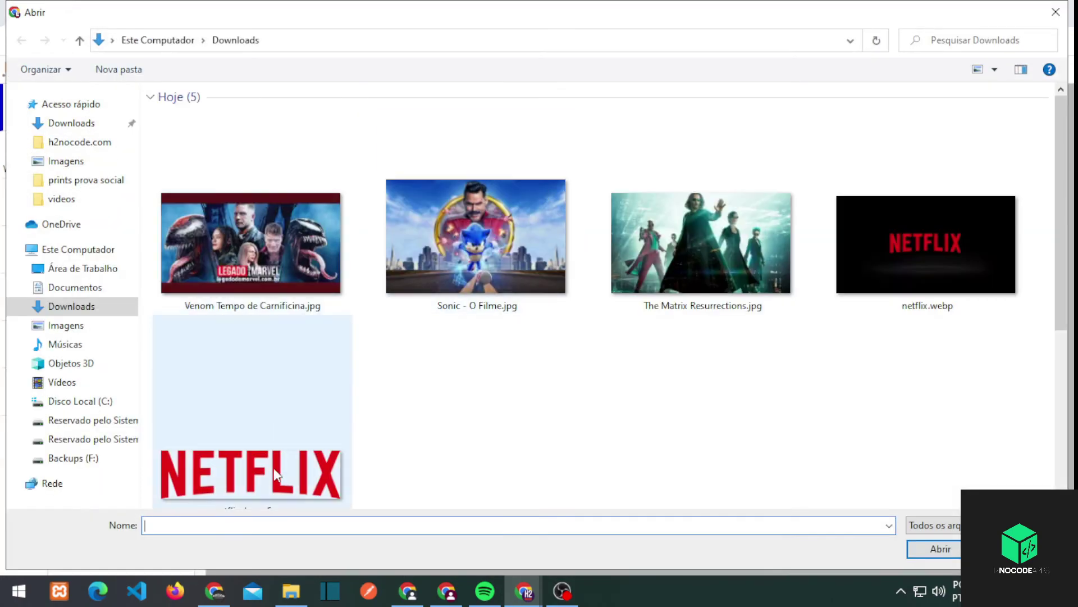
Swap the Bubble logo for the Netflix image, set Header height 100 and background None
{"action": "double_click", "coordinate": [274, 468]}
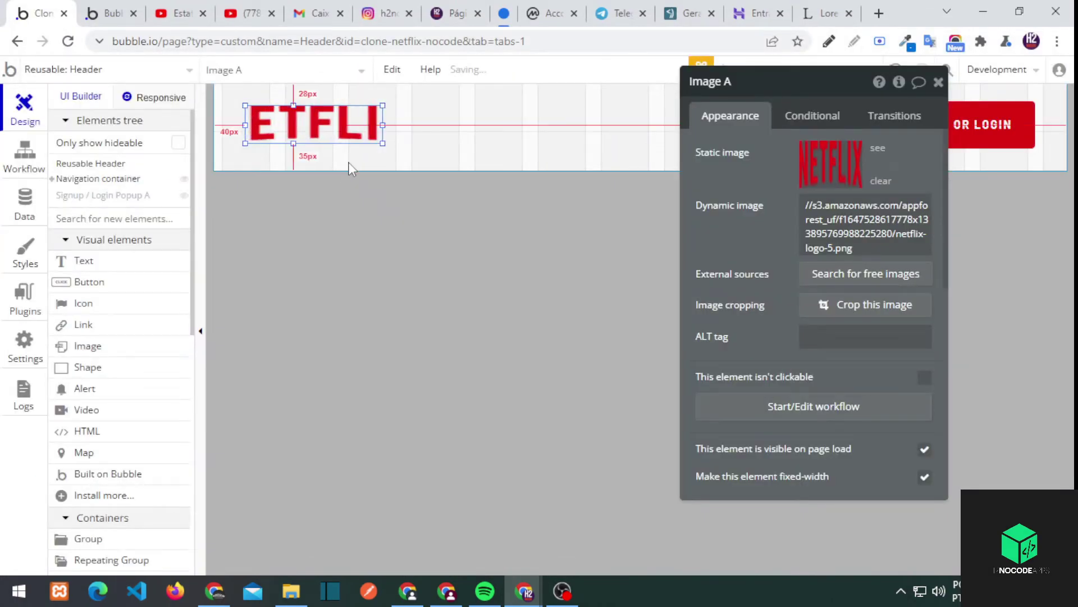
{"action": "left_click", "coordinate": [373, 164]}
{"action": "type", "text": "100"}
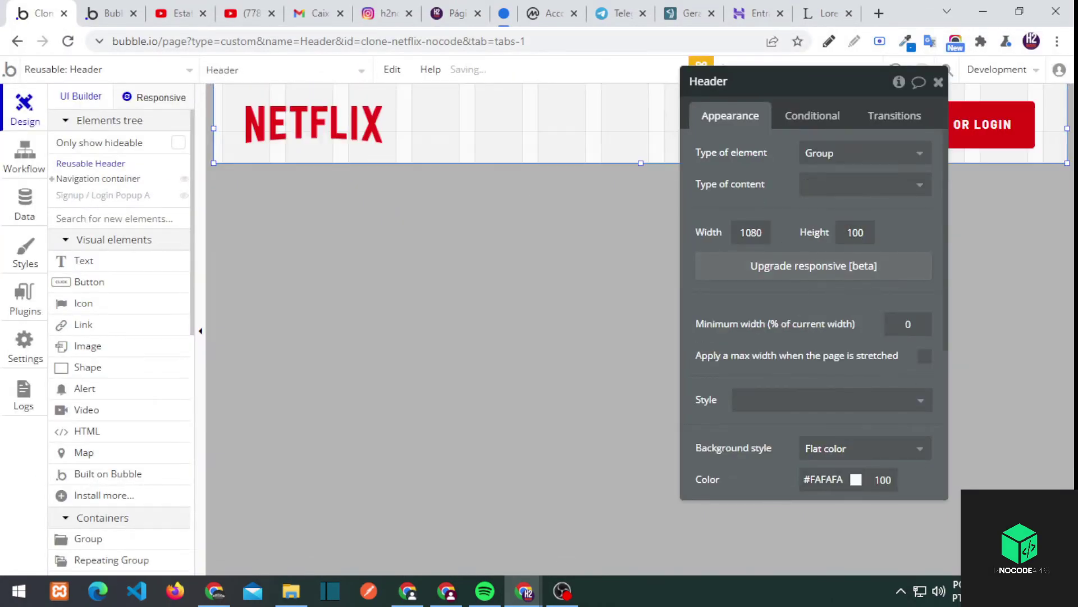
{"action": "scroll", "coordinate": [898, 225], "scroll_direction": "down", "scroll_amount": 4}
{"action": "left_click", "coordinate": [848, 298]}
{"action": "left_click", "coordinate": [820, 300]}
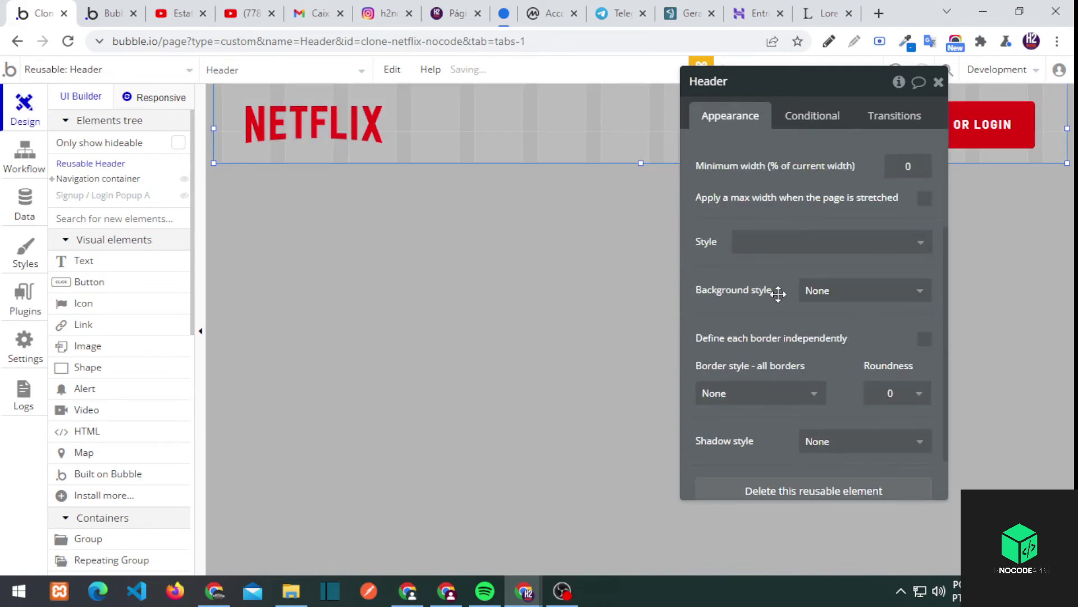
{"action": "left_click", "coordinate": [938, 82]}
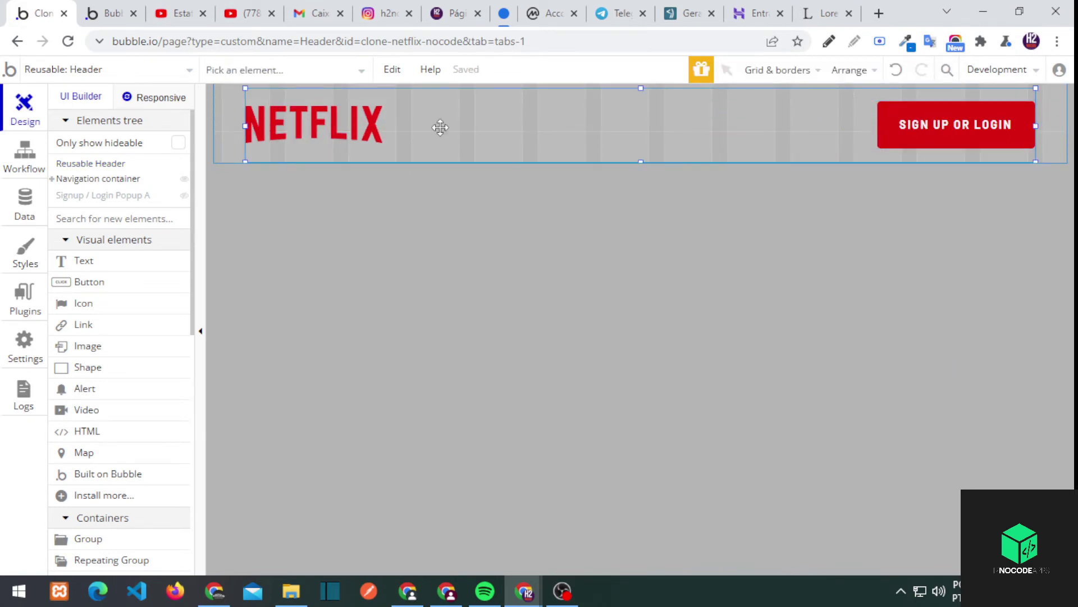
{"action": "double_click", "coordinate": [709, 134]}
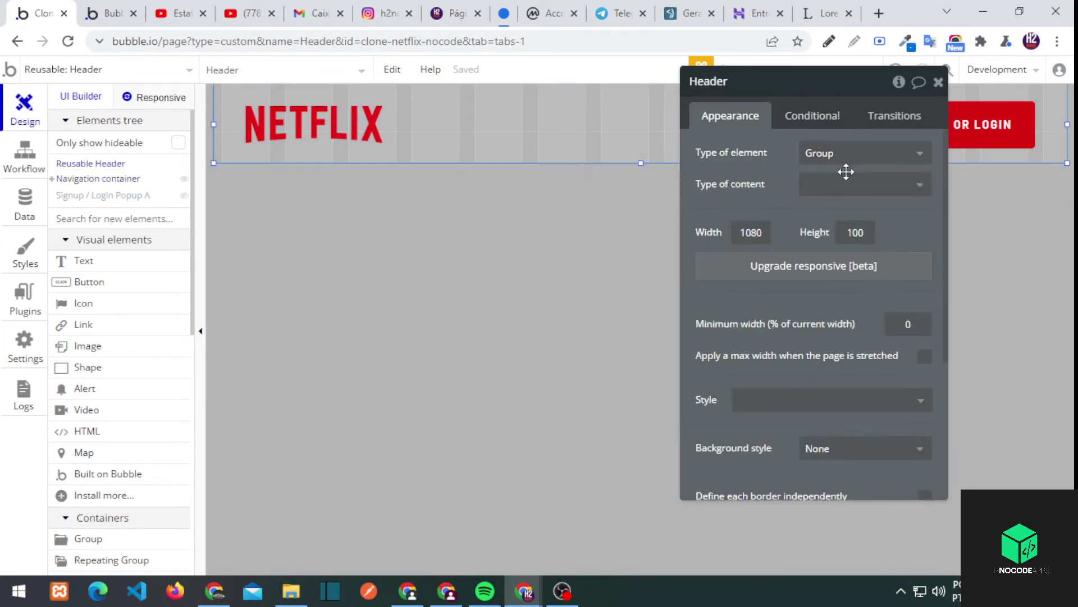
Draw a new group beside the NETFLIX logo and reload the live preview
{"action": "left_click", "coordinate": [114, 531]}
{"action": "left_click_drag", "start_coordinate": [409, 111], "coordinate": [513, 152]}
{"action": "left_click", "coordinate": [118, 13]}
{"action": "scroll", "coordinate": [340, 112], "scroll_direction": "up", "scroll_amount": 4}
{"action": "key", "text": "F5"}
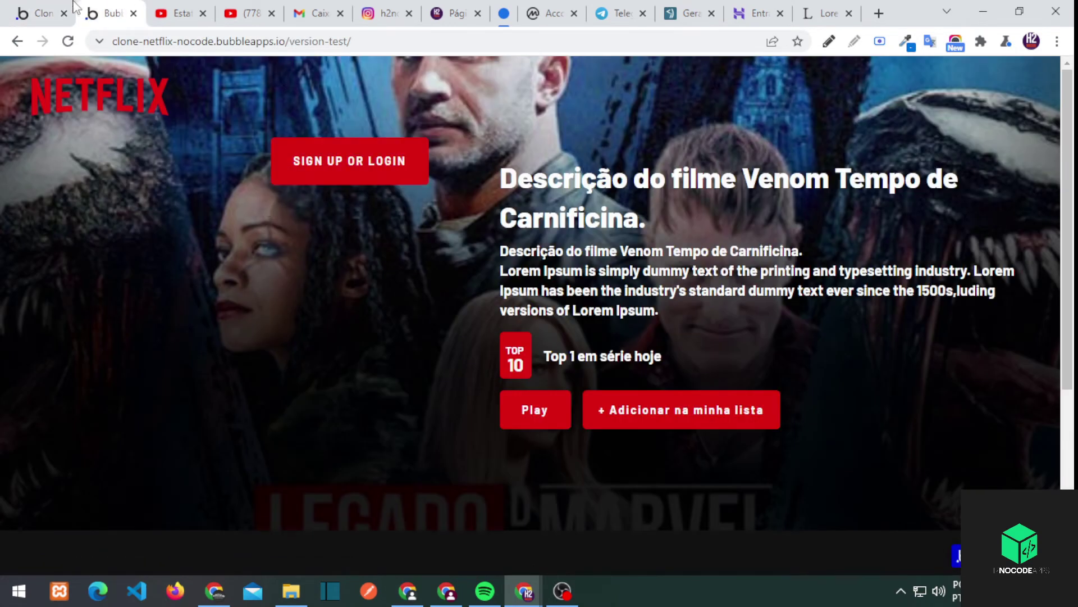
{"action": "left_click", "coordinate": [54, 6]}
Upgrade the Header element to the responsive layout
{"action": "left_click", "coordinate": [213, 147]}
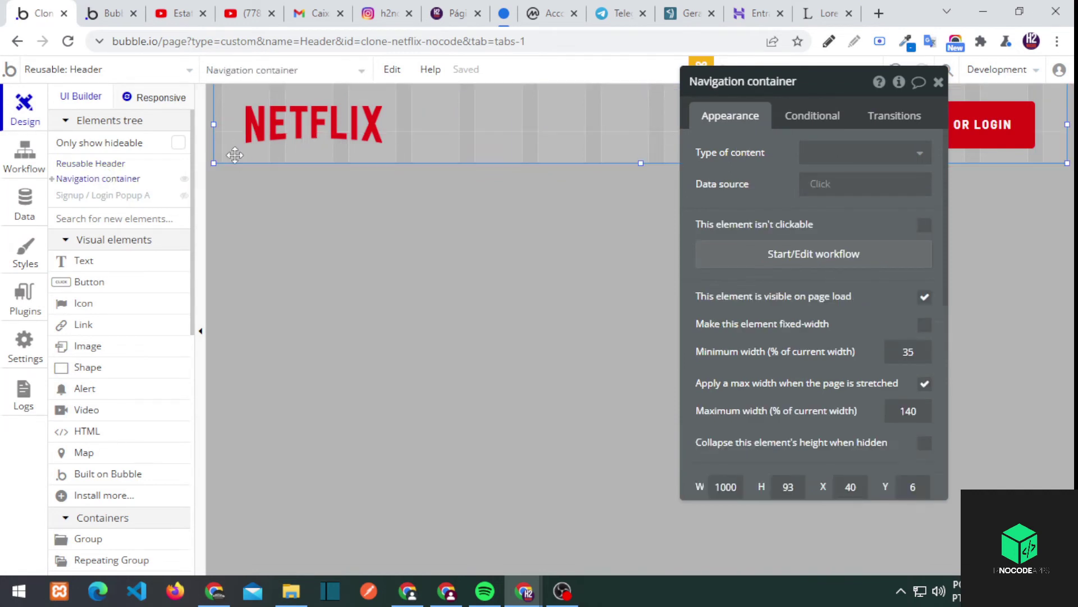
{"action": "left_click", "coordinate": [821, 153]}
{"action": "left_click", "coordinate": [821, 176]}
{"action": "left_click", "coordinate": [832, 181]}
{"action": "scroll", "coordinate": [818, 241], "scroll_direction": "down", "scroll_amount": 4}
{"action": "scroll", "coordinate": [820, 224], "scroll_direction": "up", "scroll_amount": 4}
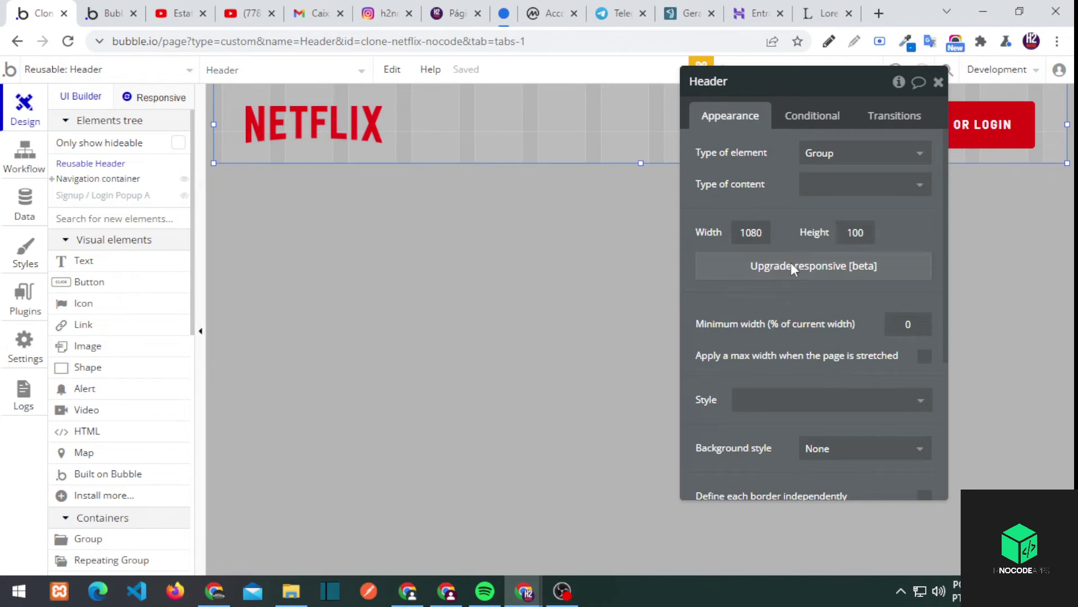
{"action": "left_click", "coordinate": [793, 270]}
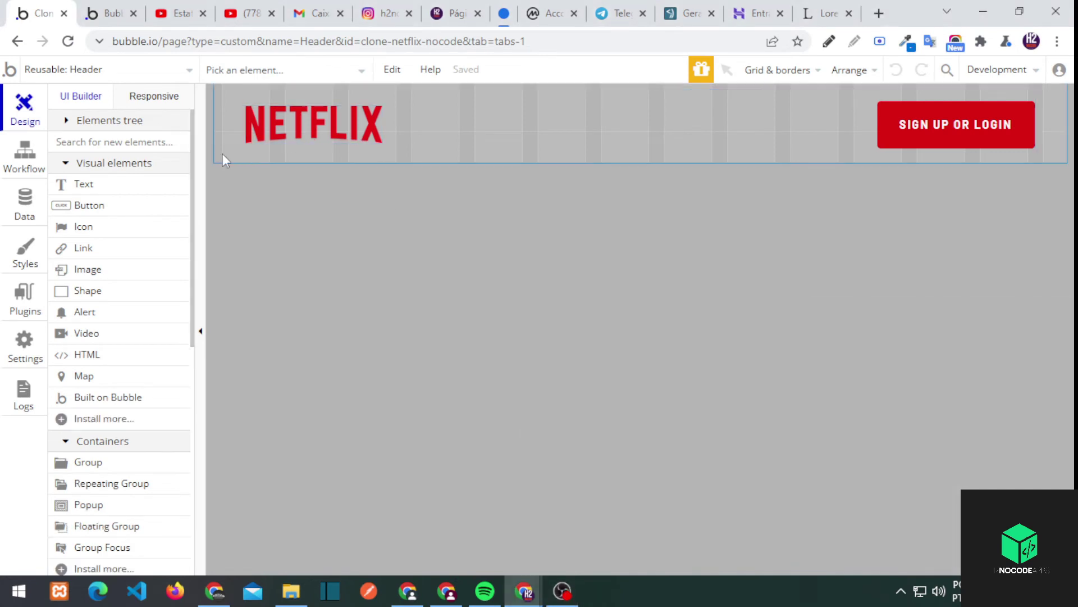
Set the Header's container layout to Row
{"action": "double_click", "coordinate": [224, 159]}
{"action": "left_click", "coordinate": [786, 138]}
{"action": "left_click", "coordinate": [848, 171]}
{"action": "left_click", "coordinate": [821, 243]}
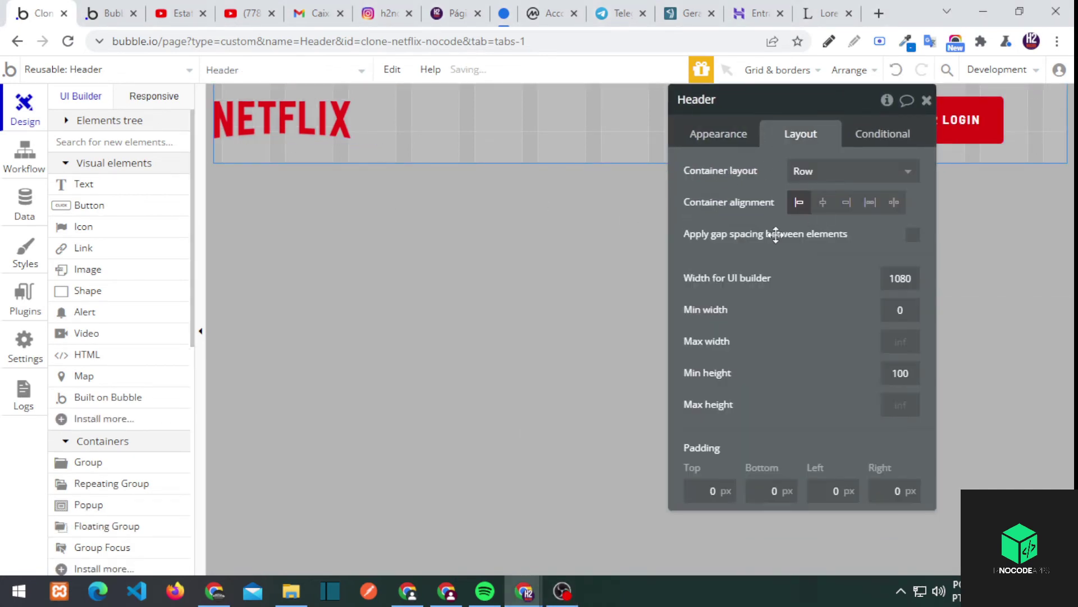
{"action": "left_click", "coordinate": [718, 134]}
{"action": "left_click", "coordinate": [801, 133]}
{"action": "left_click", "coordinate": [848, 171]}
{"action": "left_click", "coordinate": [768, 223]}
Set the Navigation container's layout to Row
{"action": "left_click", "coordinate": [262, 155]}
{"action": "left_click", "coordinate": [848, 171]}
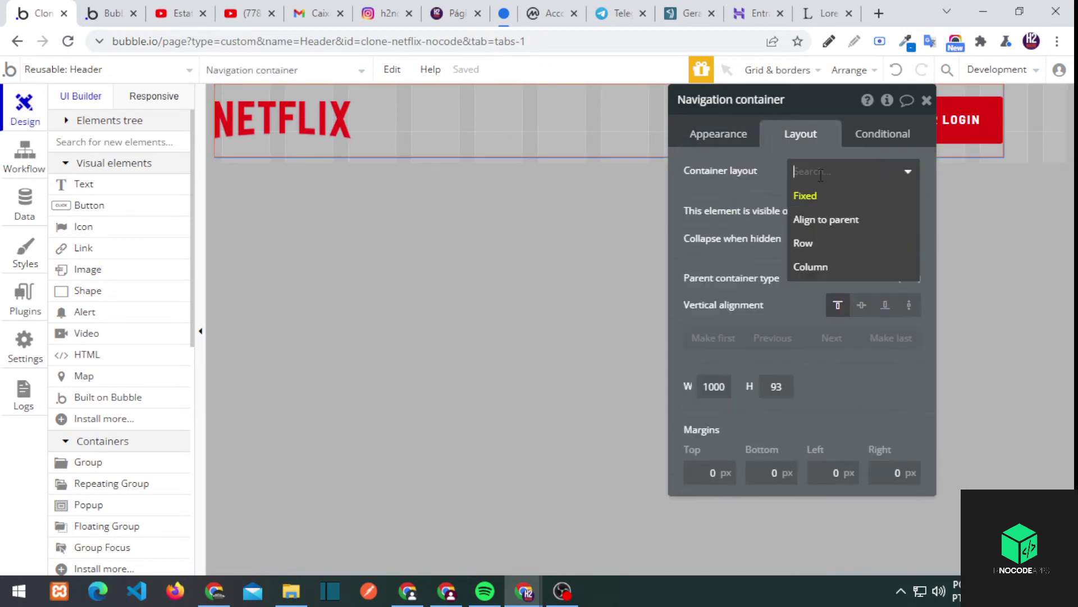
{"action": "left_click", "coordinate": [821, 237]}
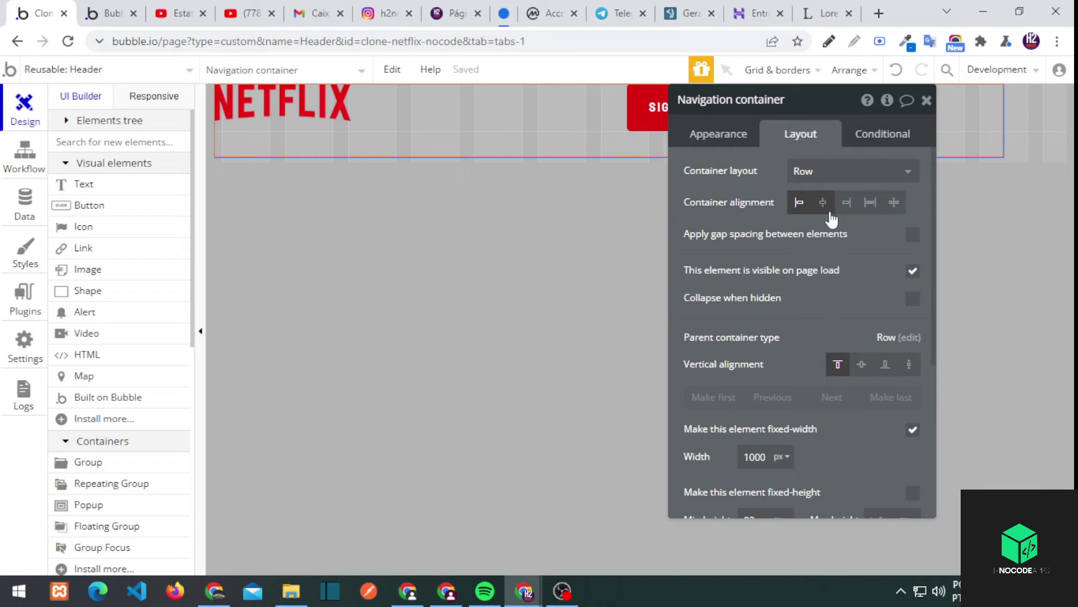
On the index page, give the Header a minimum width of 100
{"action": "left_click", "coordinate": [107, 13]}
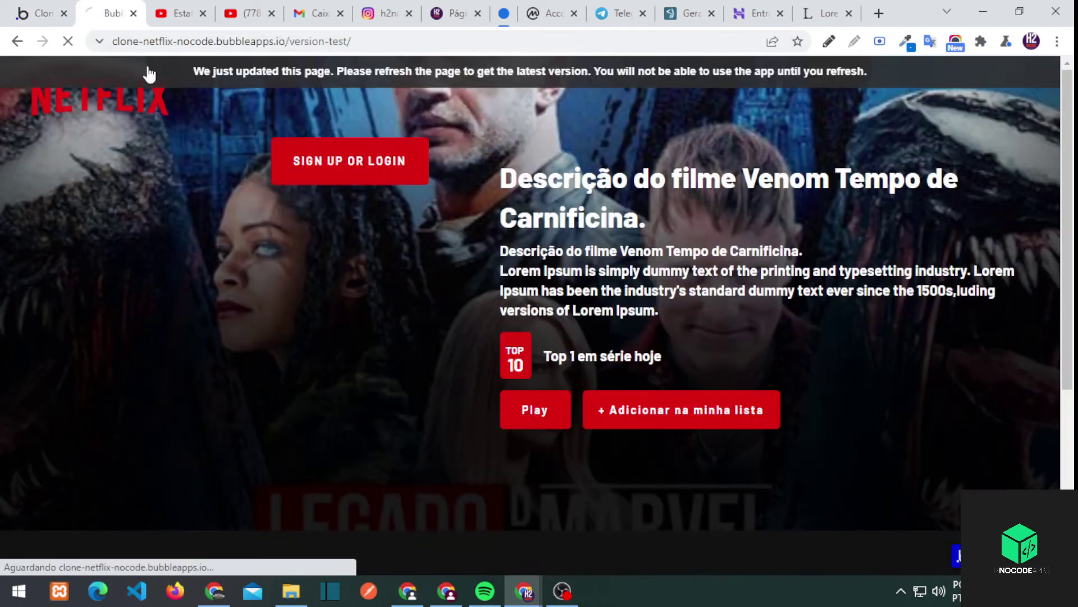
{"action": "left_click", "coordinate": [84, 69]}
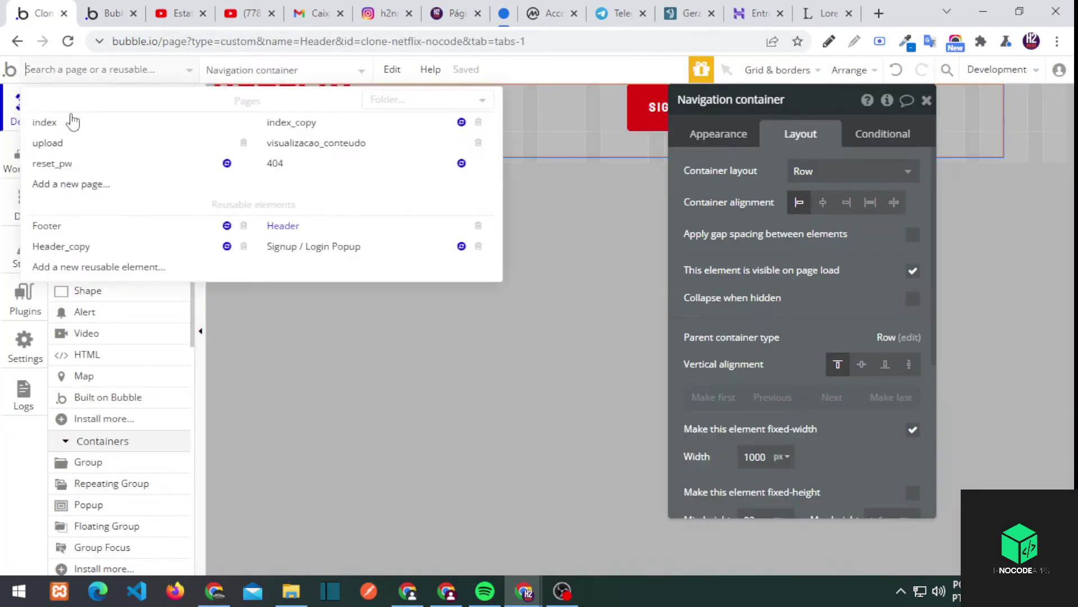
{"action": "left_click", "coordinate": [72, 118]}
{"action": "left_click", "coordinate": [584, 138]}
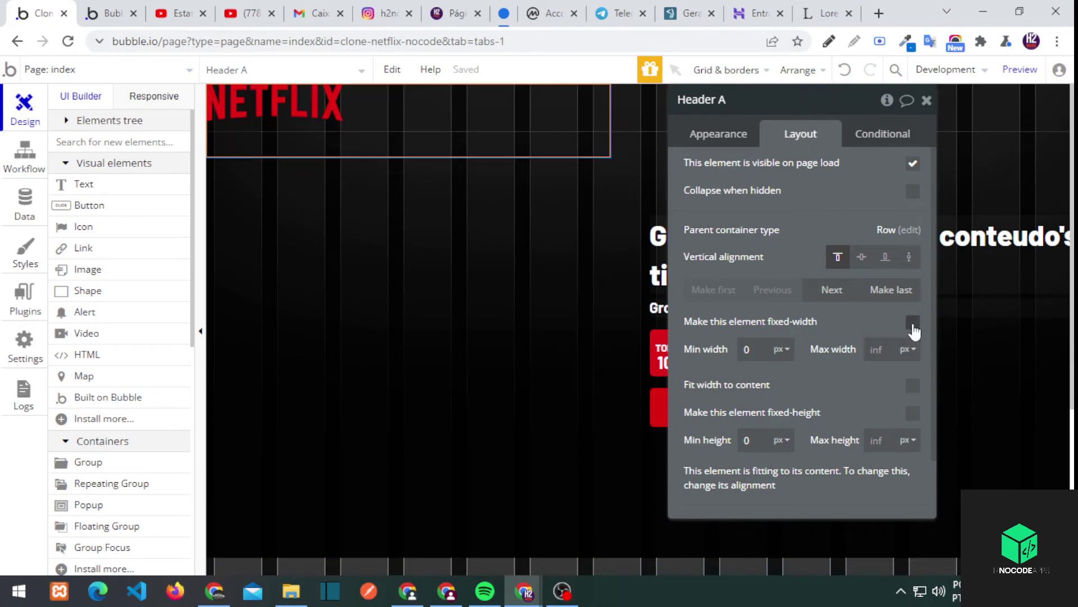
{"action": "left_click", "coordinate": [771, 357]}
{"action": "type", "text": "100"}
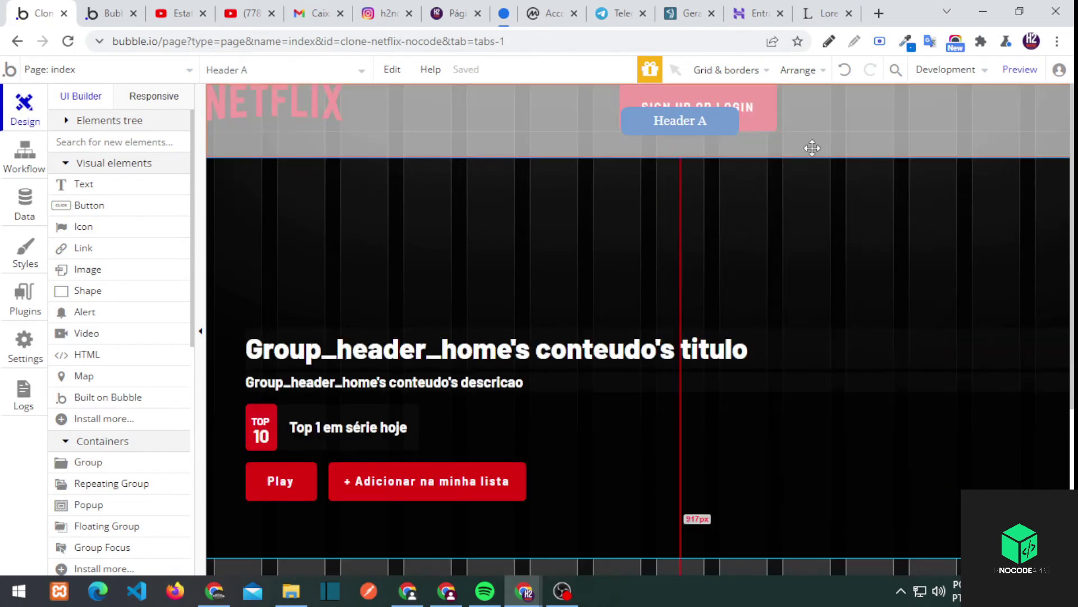
In the reusable Header, make the navigation container's width a percentage
{"action": "left_click", "coordinate": [733, 141]}
{"action": "left_click", "coordinate": [801, 132]}
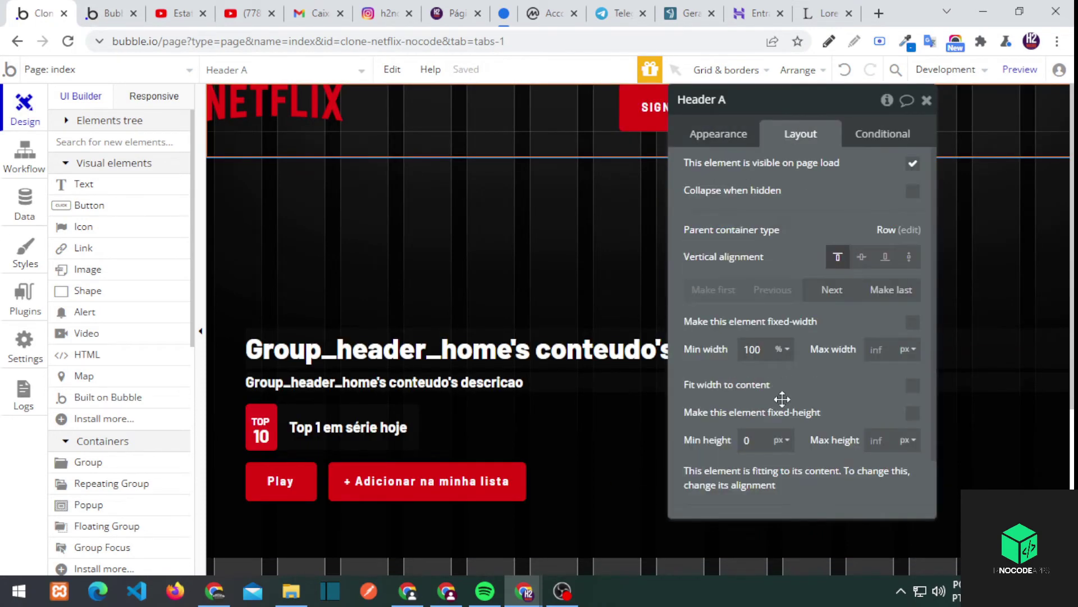
{"action": "left_click", "coordinate": [718, 134]}
{"action": "left_click", "coordinate": [715, 276]}
{"action": "left_click", "coordinate": [481, 140]}
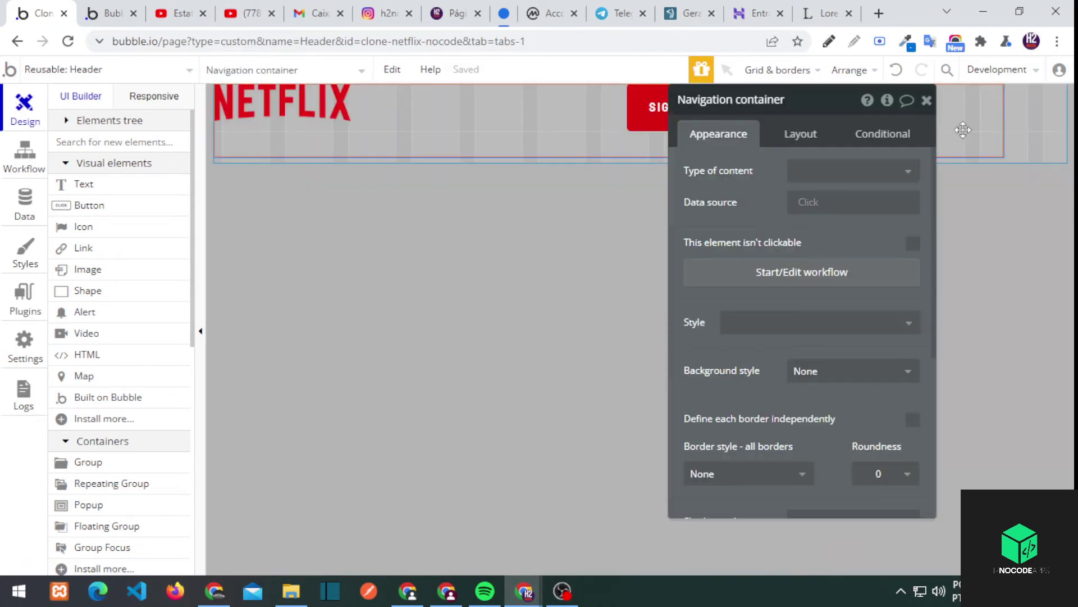
{"action": "left_click", "coordinate": [801, 134]}
{"action": "left_click", "coordinate": [782, 455]}
{"action": "left_click", "coordinate": [783, 504]}
Make the Navigation group a Row, right-aligned and vertically centred
{"action": "left_click", "coordinate": [752, 116]}
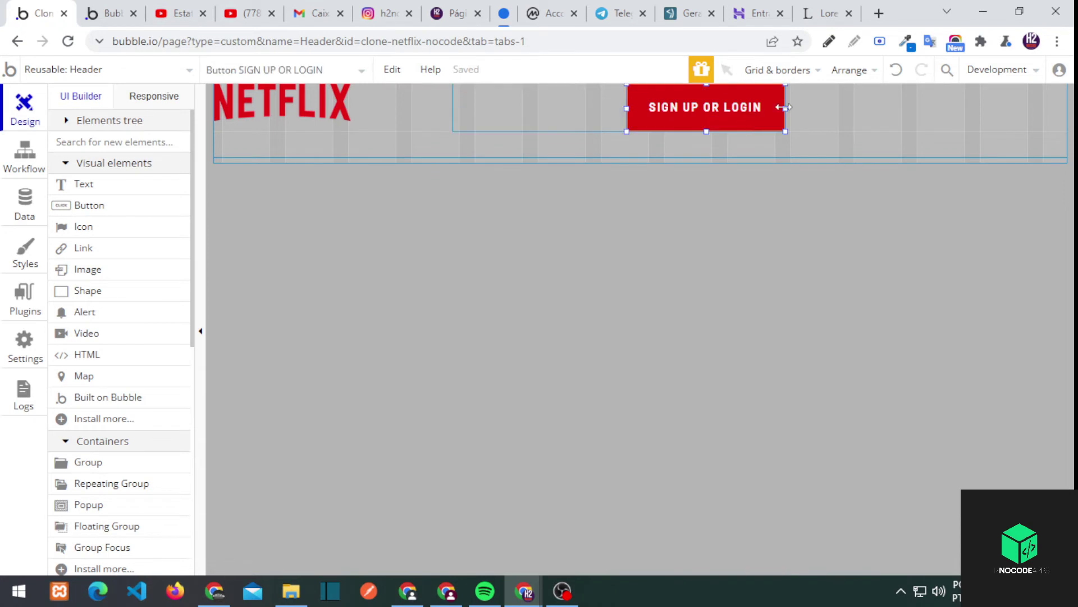
{"action": "double_click", "coordinate": [612, 124]}
{"action": "left_click", "coordinate": [854, 170]}
{"action": "left_click", "coordinate": [804, 241]}
{"action": "left_click", "coordinate": [847, 201]}
{"action": "left_click", "coordinate": [863, 370]}
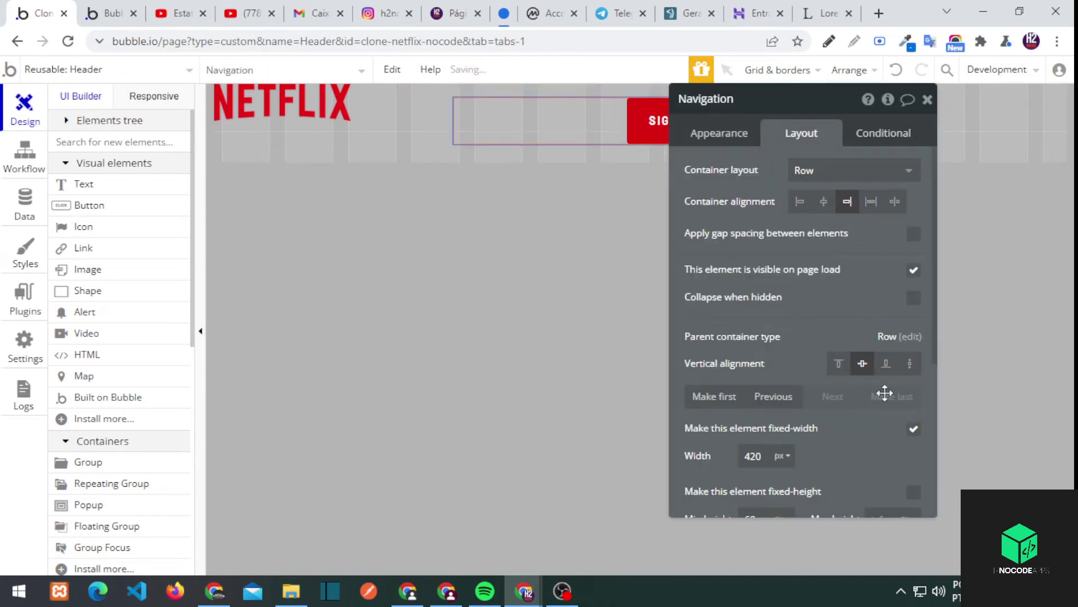
Try alternative alignments for the header contents and check the live preview
{"action": "left_click", "coordinate": [853, 170]}
{"action": "left_click", "coordinate": [928, 99]}
{"action": "double_click", "coordinate": [852, 113]}
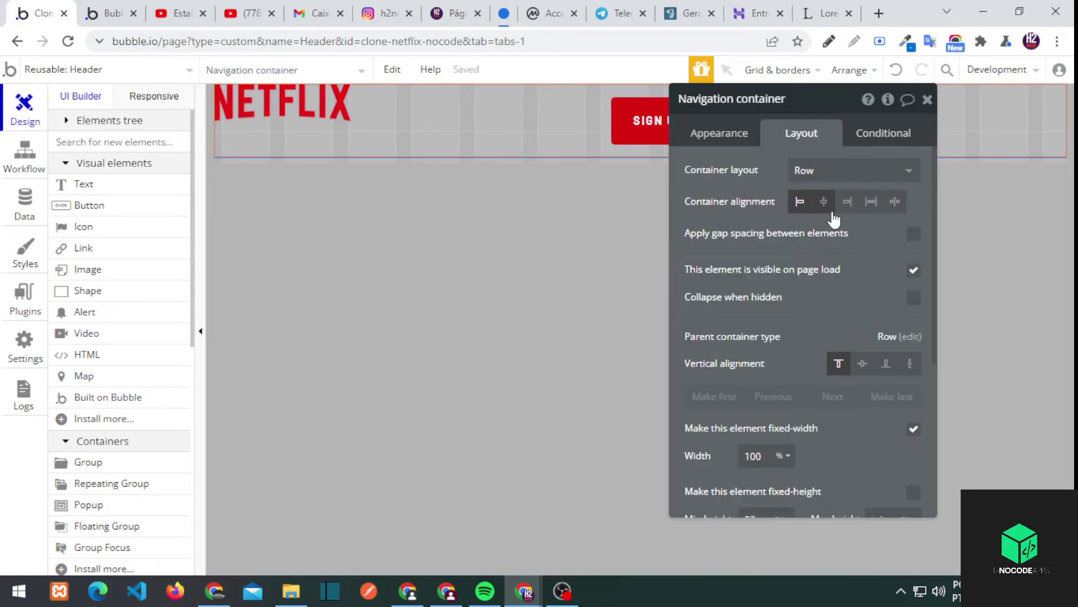
{"action": "left_click", "coordinate": [871, 201]}
{"action": "left_click", "coordinate": [895, 201]}
{"action": "key", "text": "ctrl+Tab"}
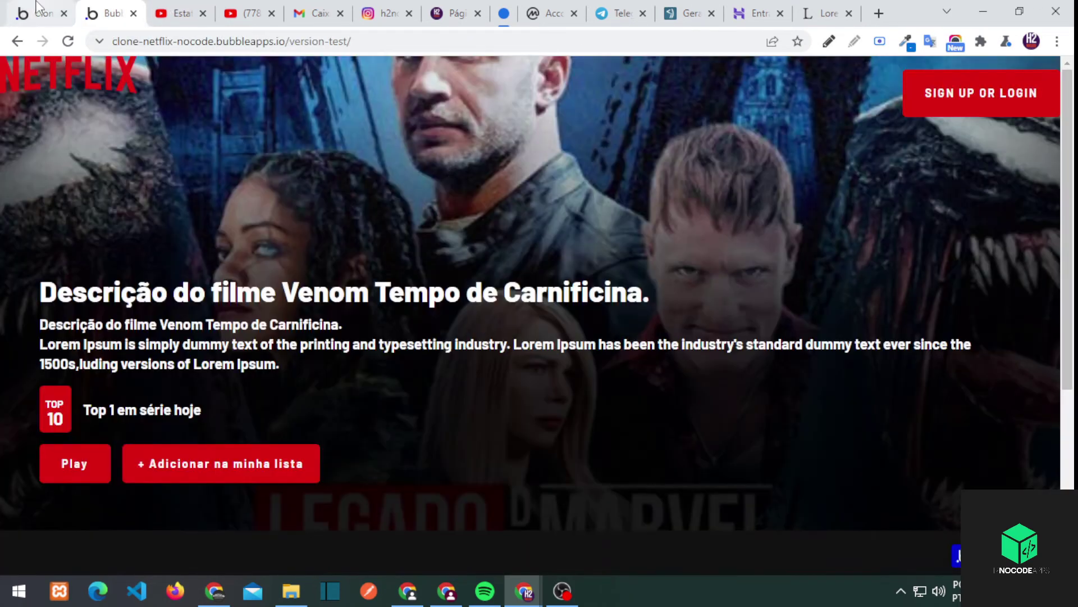
{"action": "left_click", "coordinate": [38, 8]}
Pad the Header 50 px on each side and vertically centre the navigation container's contents
{"action": "left_click", "coordinate": [212, 147]}
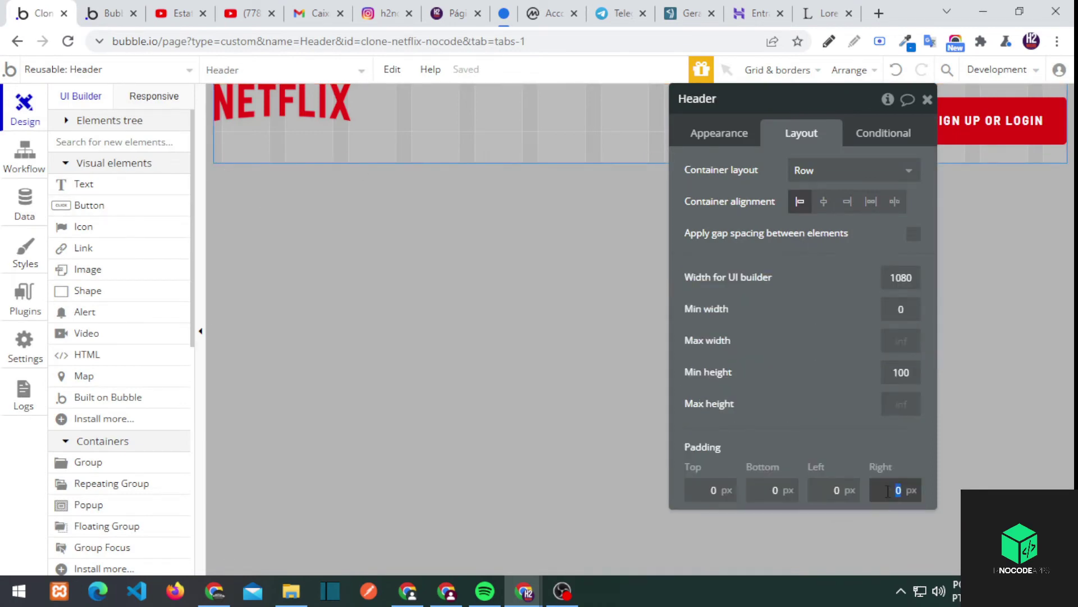
{"action": "type", "text": "50"}
{"action": "key", "text": "shift+Tab"}
{"action": "type", "text": "50"}
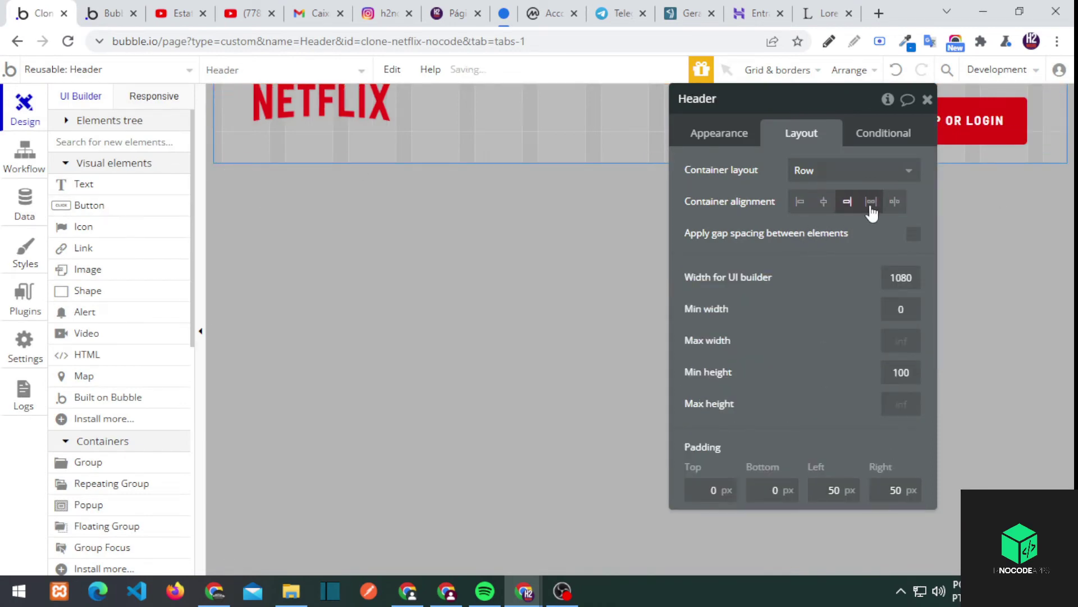
{"action": "left_click", "coordinate": [339, 127]}
{"action": "left_click", "coordinate": [826, 223]}
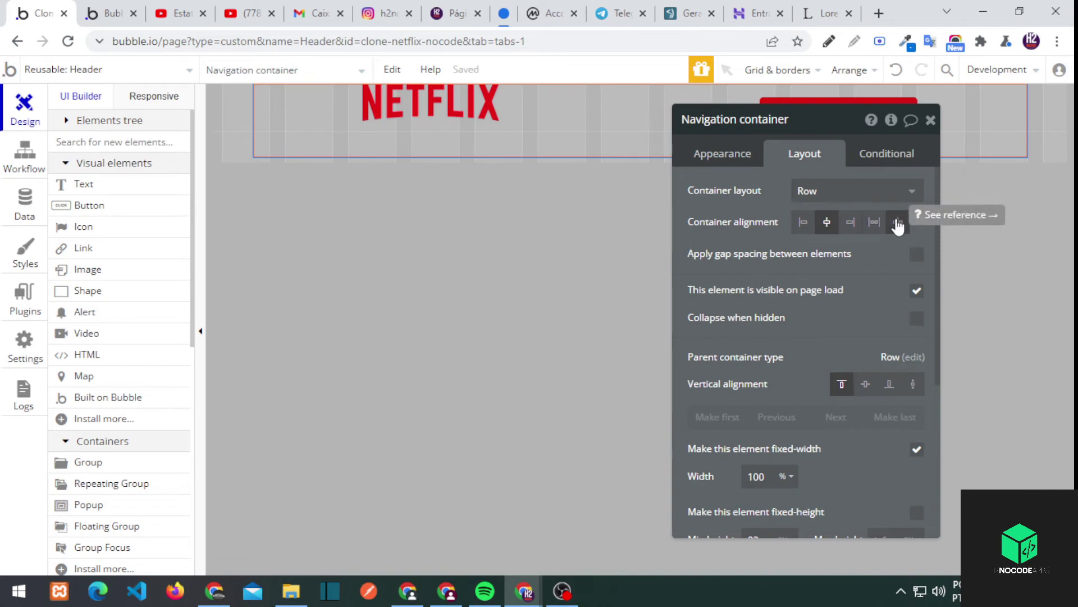
{"action": "left_click", "coordinate": [865, 384]}
{"action": "scroll", "coordinate": [784, 433], "scroll_direction": "down", "scroll_amount": 2}
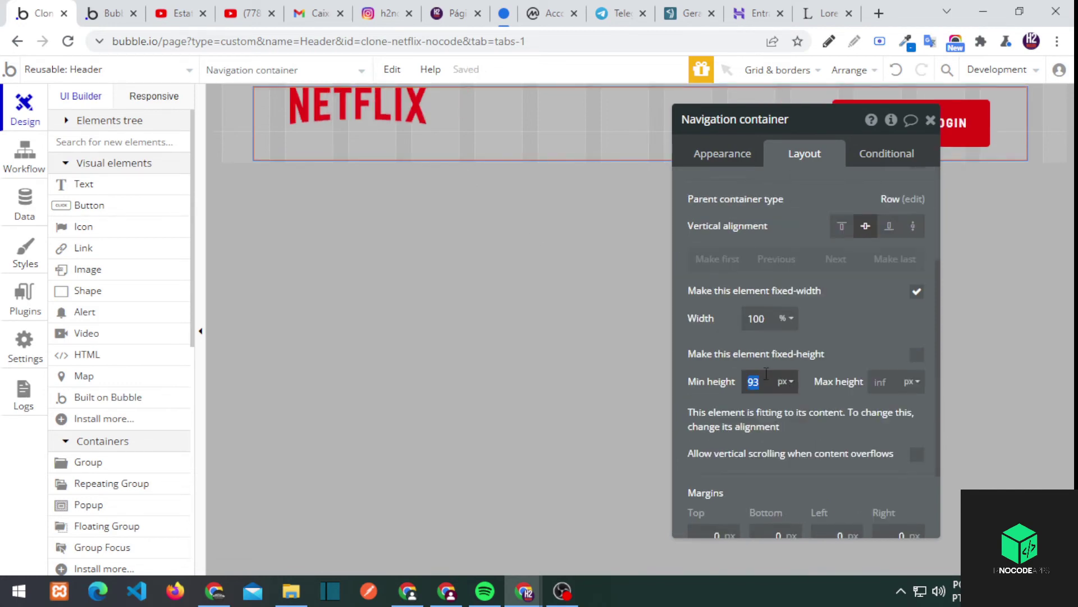
{"action": "left_click", "coordinate": [931, 119]}
Give Navigation a 400 px width, then uncheck its fixed width
{"action": "left_click", "coordinate": [981, 125]}
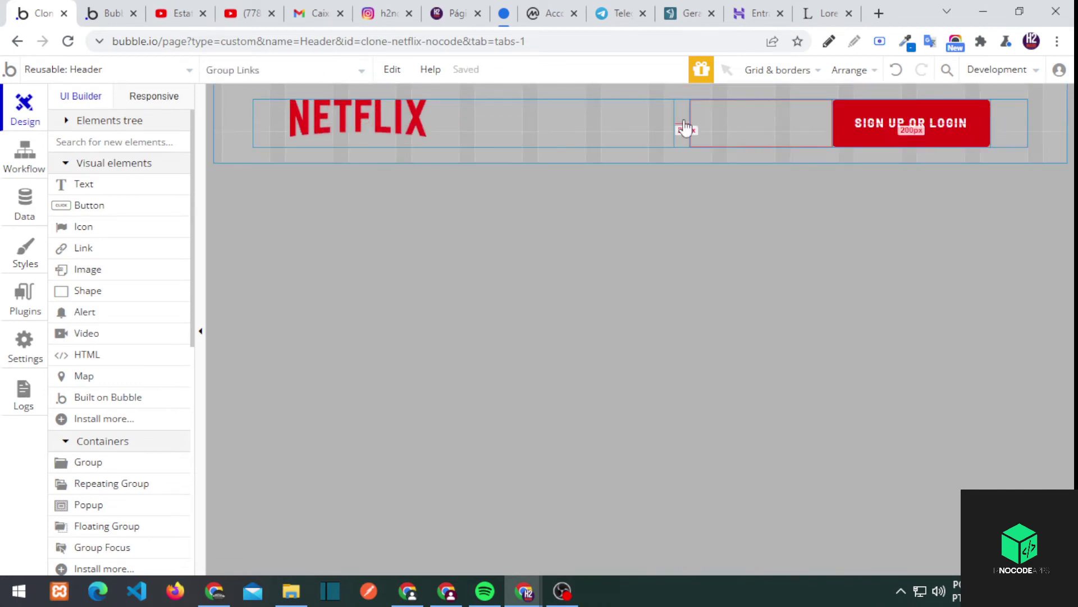
{"action": "double_click", "coordinate": [685, 128]}
{"action": "scroll", "coordinate": [748, 389], "scroll_direction": "down", "scroll_amount": 2}
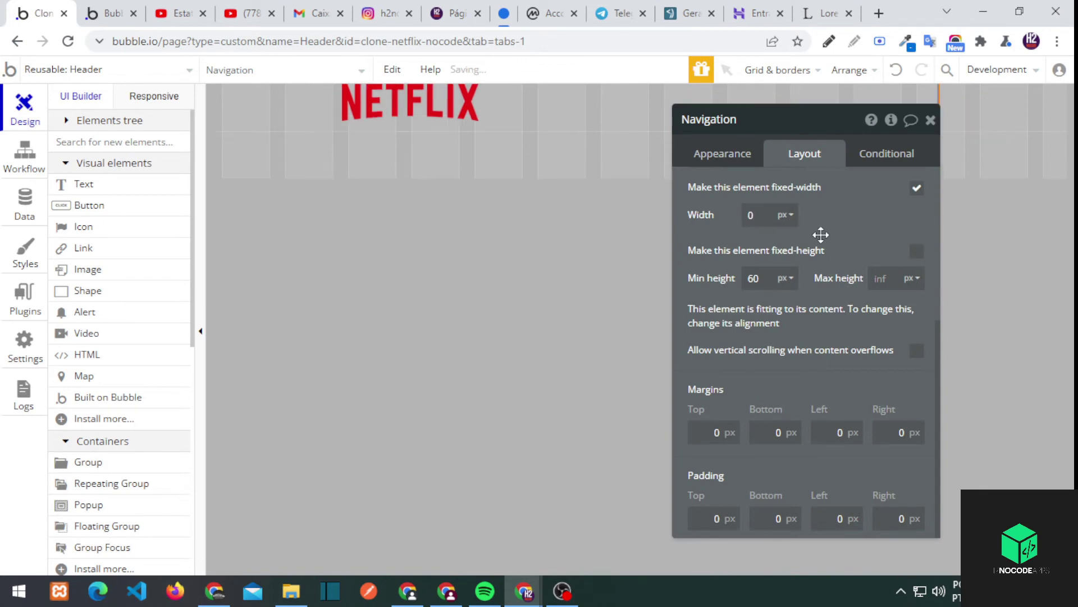
{"action": "left_click_drag", "start_coordinate": [821, 234], "coordinate": [557, 245]}
{"action": "type", "text": "400"}
{"action": "scroll", "coordinate": [618, 242], "scroll_direction": "up", "scroll_amount": 2}
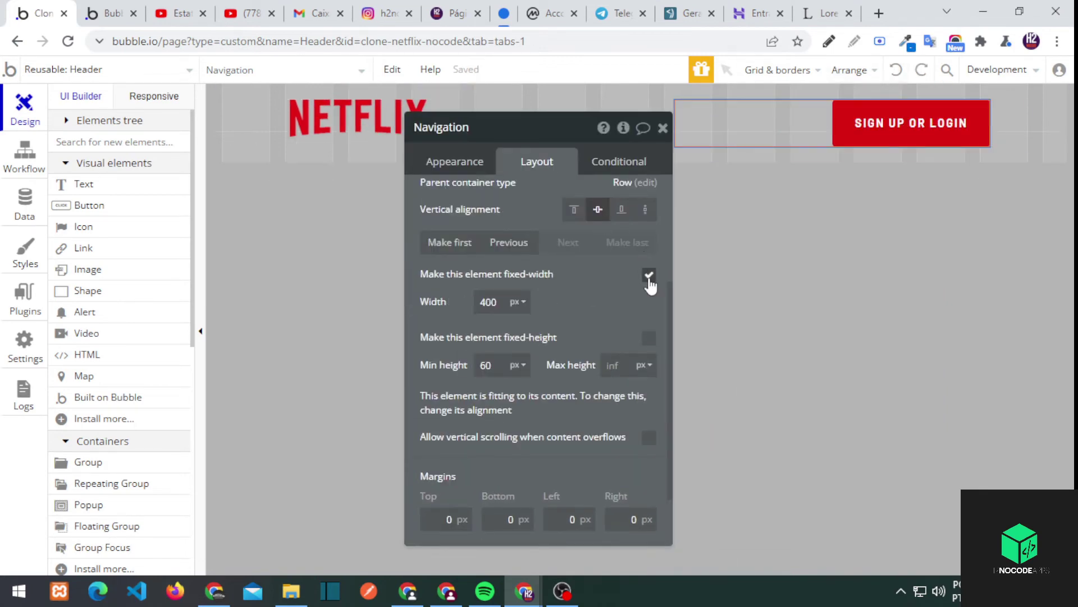
{"action": "left_click", "coordinate": [647, 278]}
{"action": "left_click", "coordinate": [663, 128]}
Spread the navigation container's children to opposite ends with space-between alignment
{"action": "left_click", "coordinate": [1009, 124]}
{"action": "double_click", "coordinate": [1011, 123]}
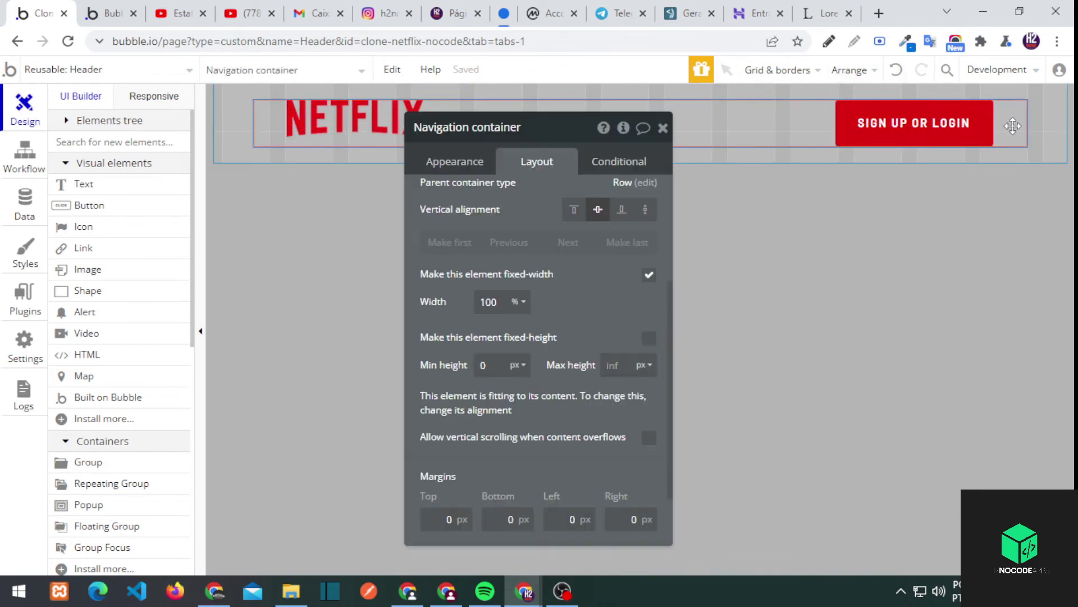
{"action": "scroll", "coordinate": [650, 325], "scroll_direction": "up", "scroll_amount": 3}
{"action": "left_click", "coordinate": [630, 206]}
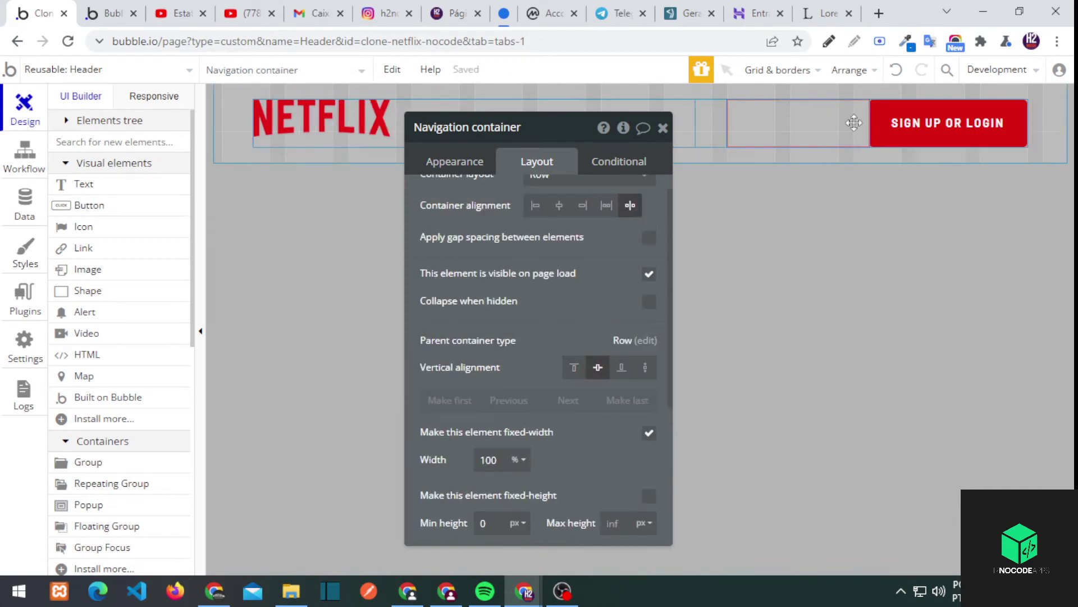
Arrange the empty header group's contents in a Row
{"action": "left_click", "coordinate": [511, 135]}
{"action": "double_click", "coordinate": [505, 122]}
{"action": "left_click", "coordinate": [588, 199]}
{"action": "left_click", "coordinate": [554, 272]}
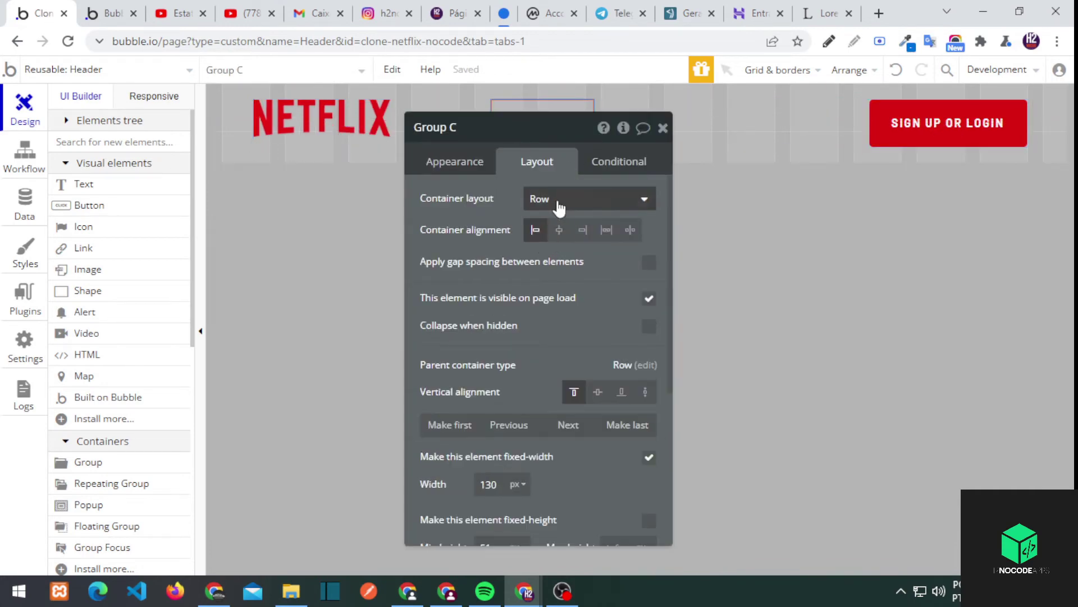
Centre the new header group vertically
{"action": "left_click", "coordinate": [598, 392]}
{"action": "left_click", "coordinate": [610, 108]}
{"action": "key", "text": "Escape"}
Rename the group beside the Netflix logo to 'Group logo'
{"action": "left_click", "coordinate": [389, 123]}
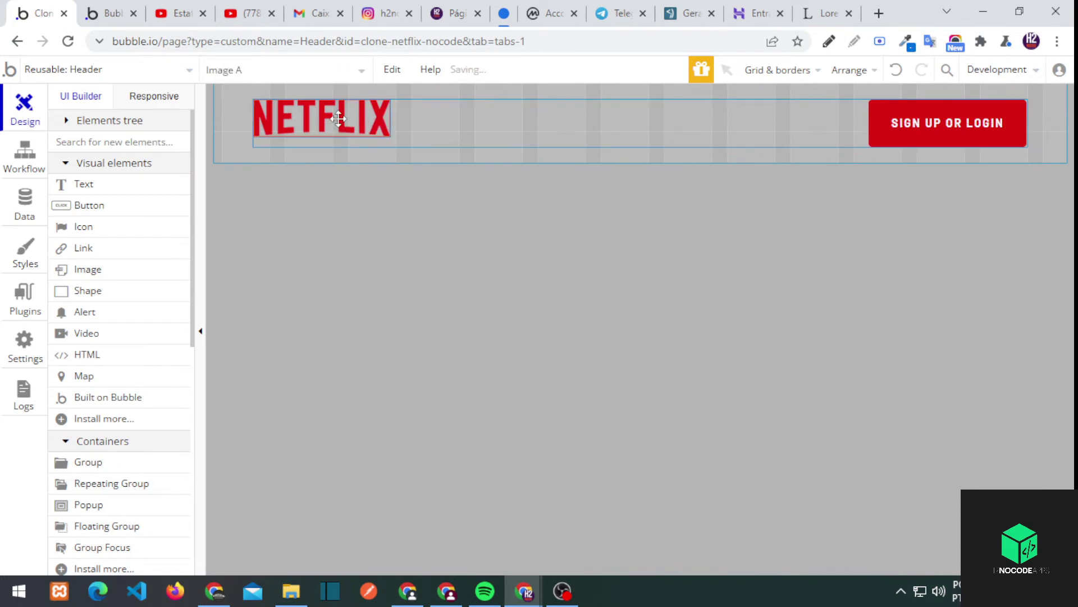
{"action": "double_click", "coordinate": [494, 123]}
{"action": "scroll", "coordinate": [530, 406], "scroll_direction": "down", "scroll_amount": 3}
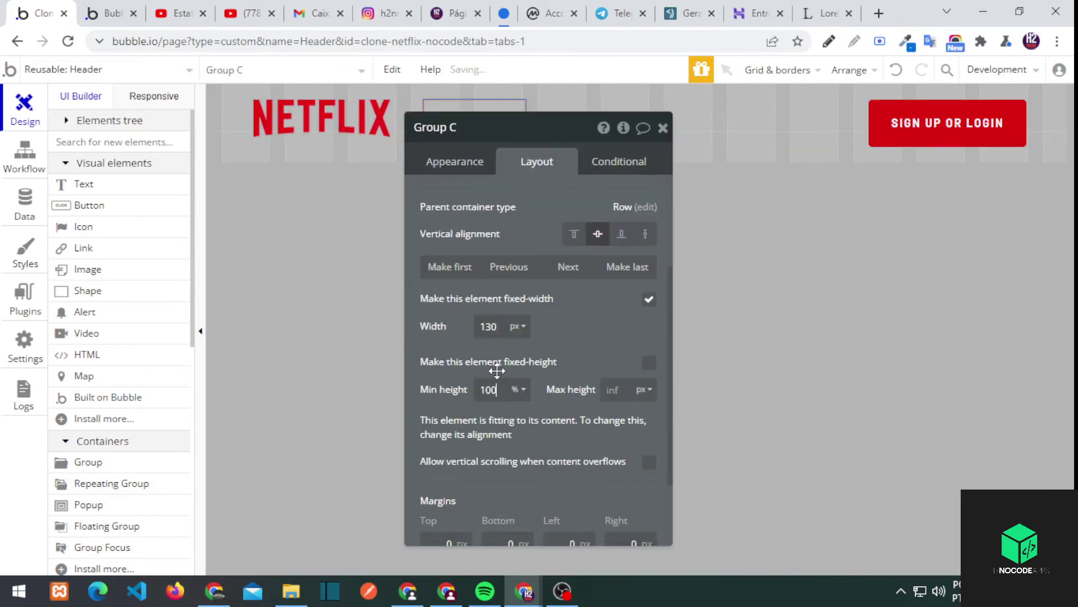
{"action": "left_click_drag", "start_coordinate": [480, 140], "coordinate": [556, 157]}
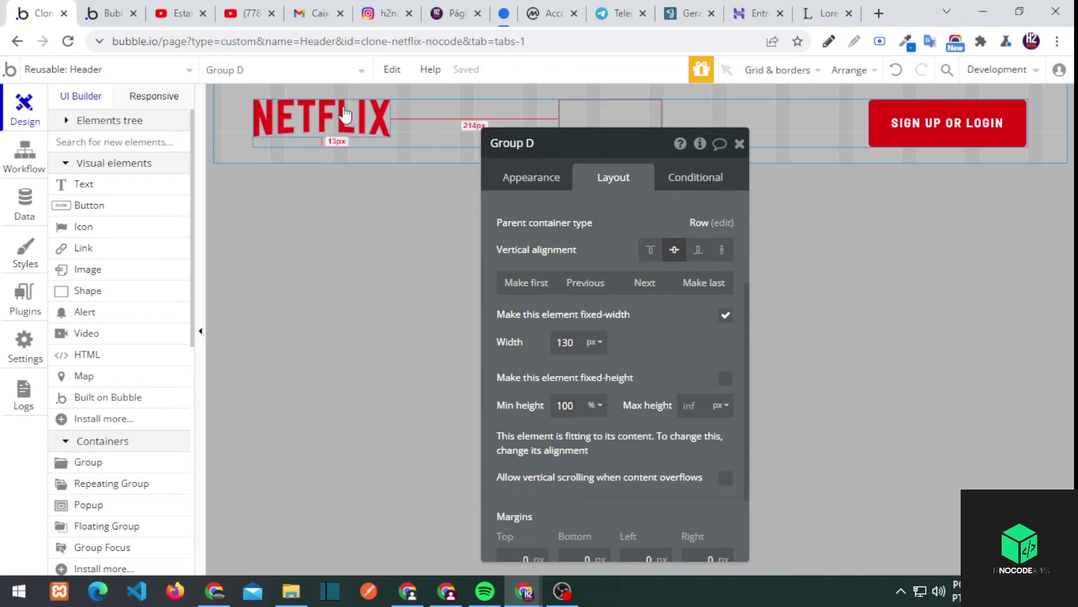
{"action": "left_click", "coordinate": [344, 114]}
{"action": "left_click", "coordinate": [500, 115]}
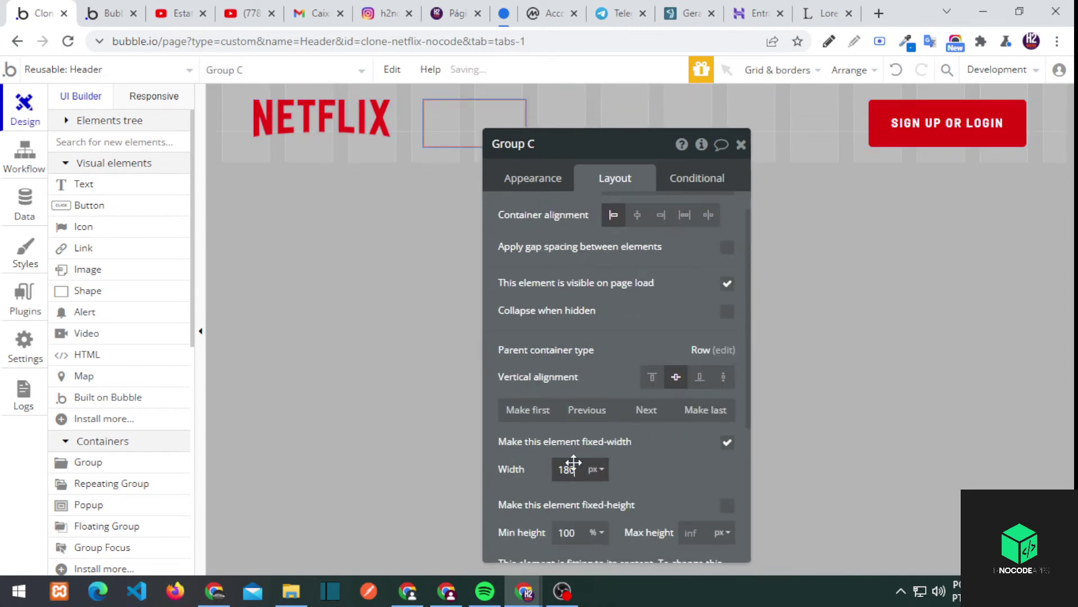
{"action": "type", "text": "go"}
{"action": "key", "text": "Return"}
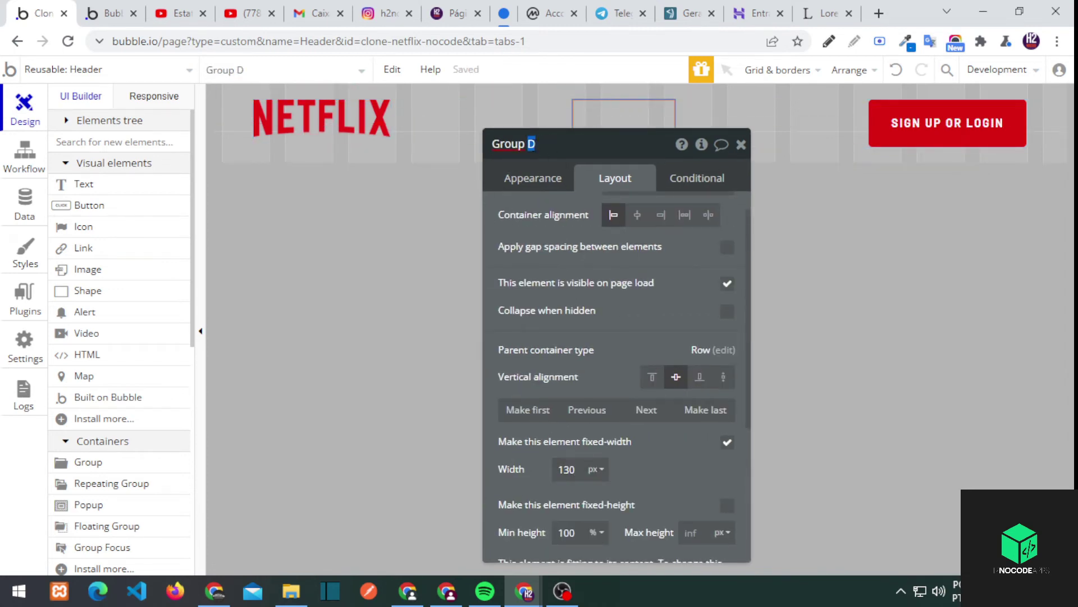
Centre the Netflix image vertically within Group logo
{"action": "left_click", "coordinate": [326, 120]}
{"action": "left_click", "coordinate": [336, 134]}
{"action": "left_click", "coordinate": [336, 135]}
{"action": "left_click", "coordinate": [675, 269]}
{"action": "left_click", "coordinate": [517, 110]}
{"action": "left_click", "coordinate": [335, 141]}
{"action": "left_click", "coordinate": [394, 130]}
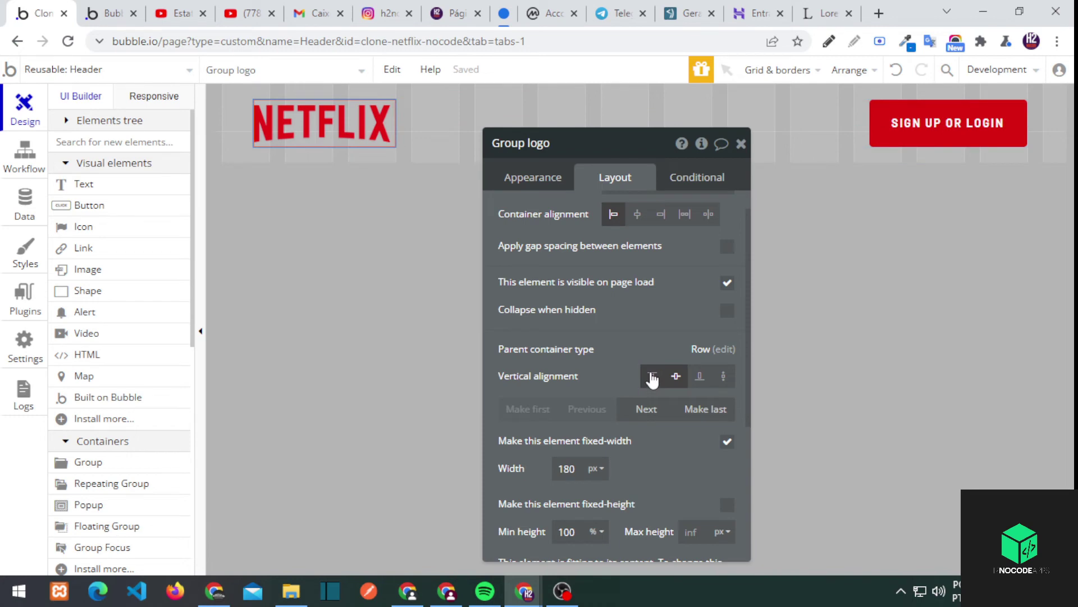
Uncheck fixed width on Group menu so it stretches
{"action": "left_click", "coordinate": [508, 121]}
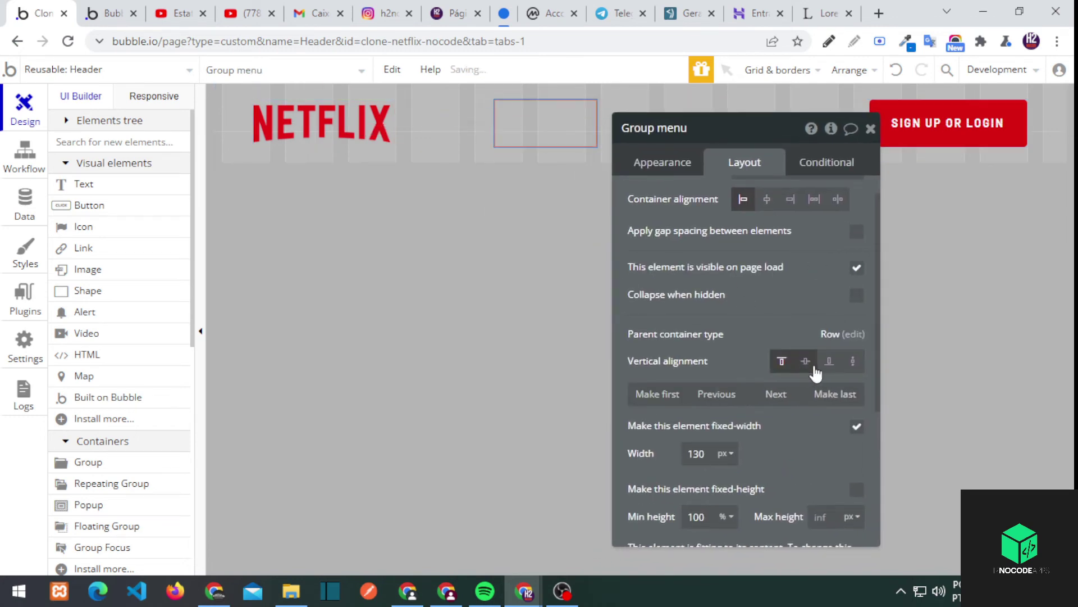
{"action": "scroll", "coordinate": [730, 309], "scroll_direction": "down", "scroll_amount": 3}
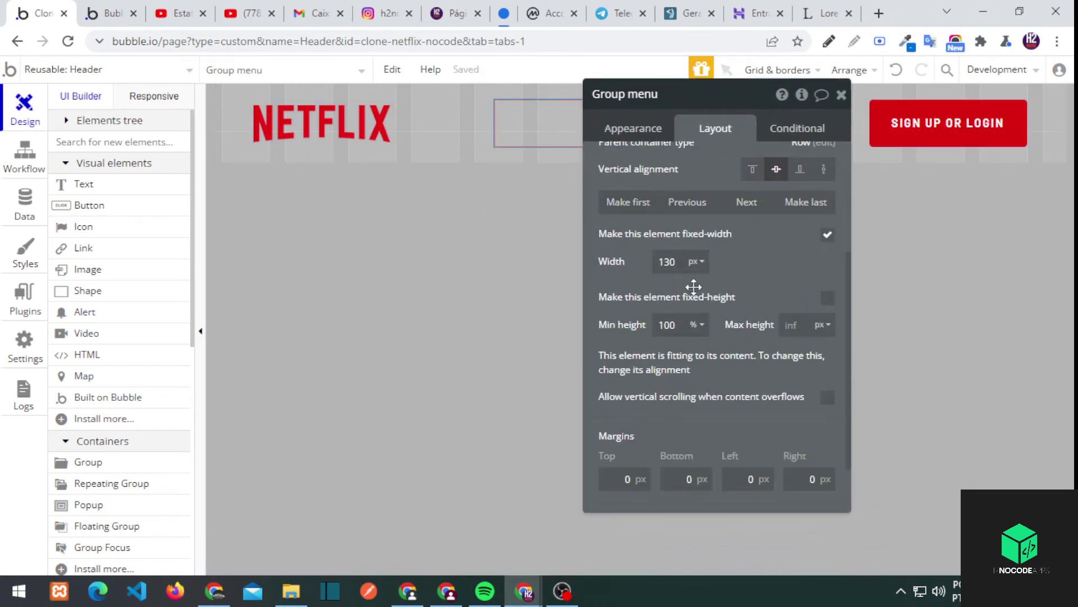
{"action": "left_click", "coordinate": [828, 235]}
{"action": "left_click", "coordinate": [860, 187]}
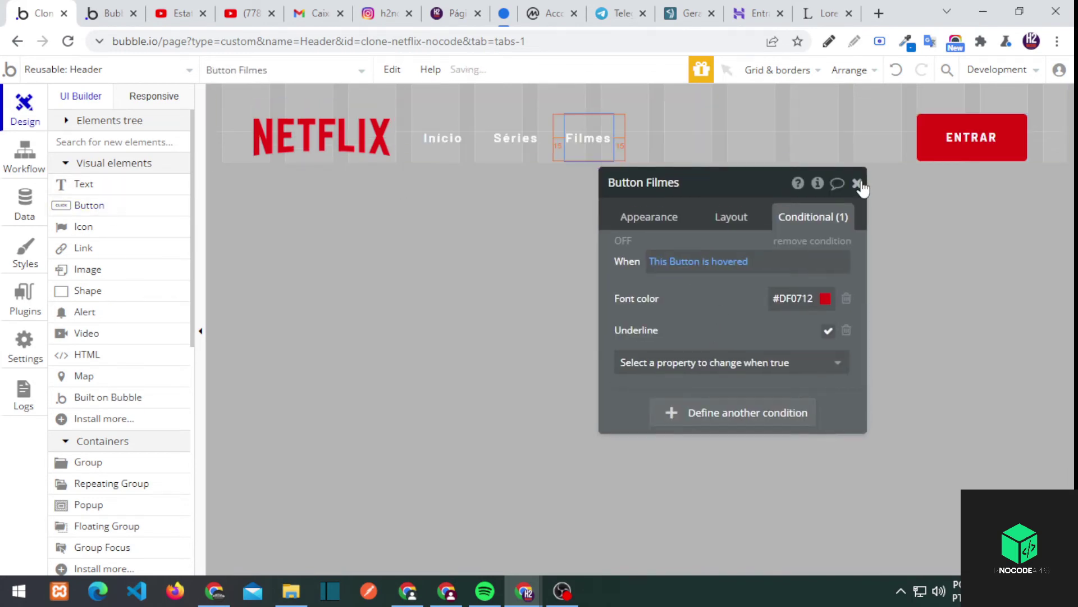
{"action": "left_click", "coordinate": [860, 180]}
Preview the Sonic content page, then open visualizacao_conteudo in the editor
{"action": "left_click", "coordinate": [110, 13]}
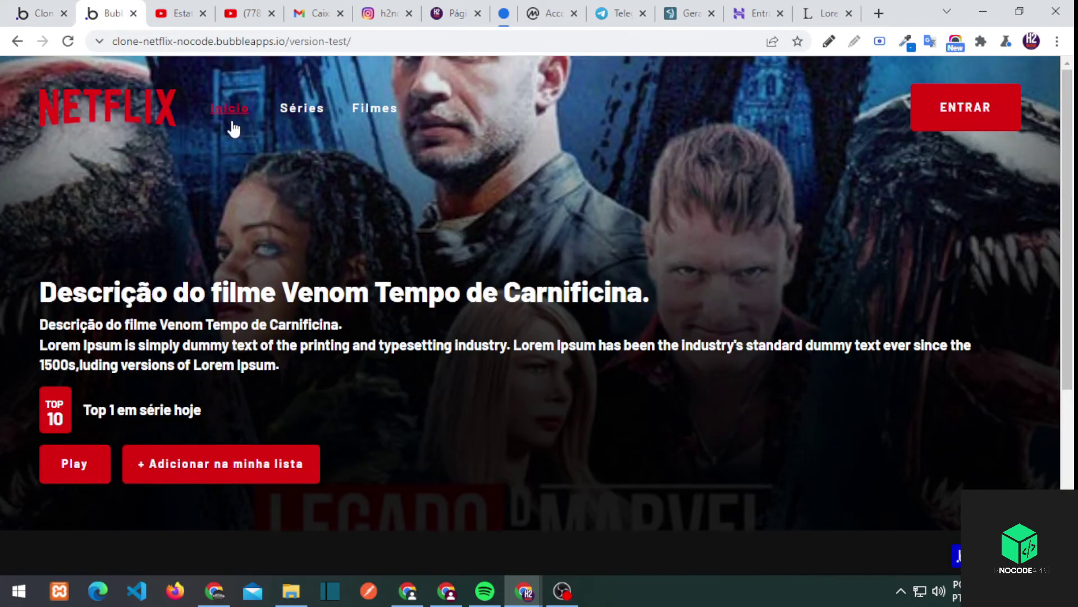
{"action": "scroll", "coordinate": [233, 225], "scroll_direction": "down", "scroll_amount": 5}
{"action": "left_click", "coordinate": [167, 367]}
{"action": "key", "text": "ctrl+shift+Tab"}
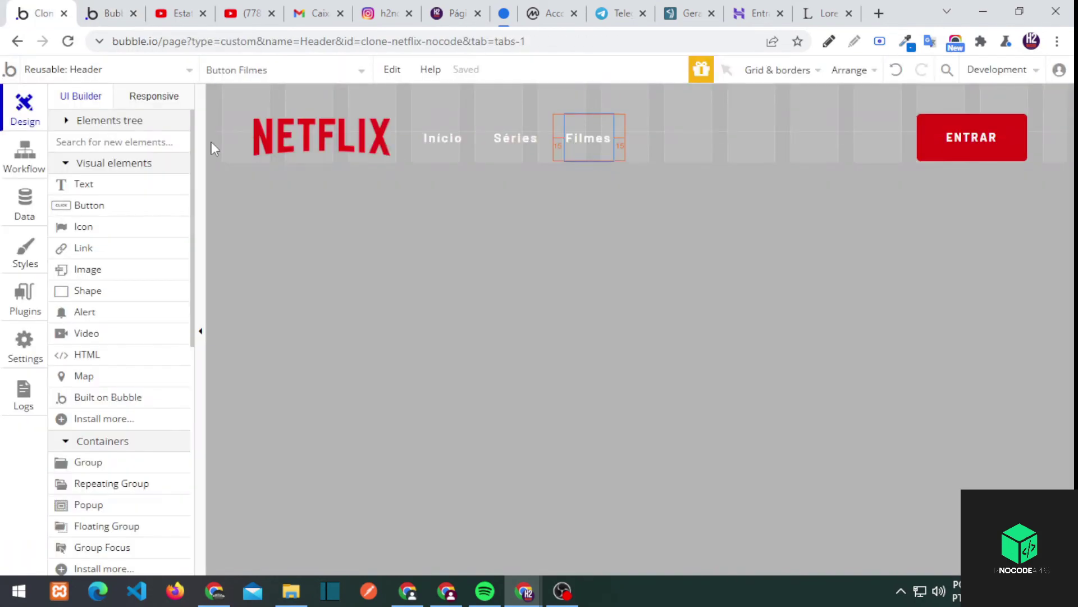
{"action": "left_click", "coordinate": [73, 69]}
{"action": "left_click", "coordinate": [299, 144]}
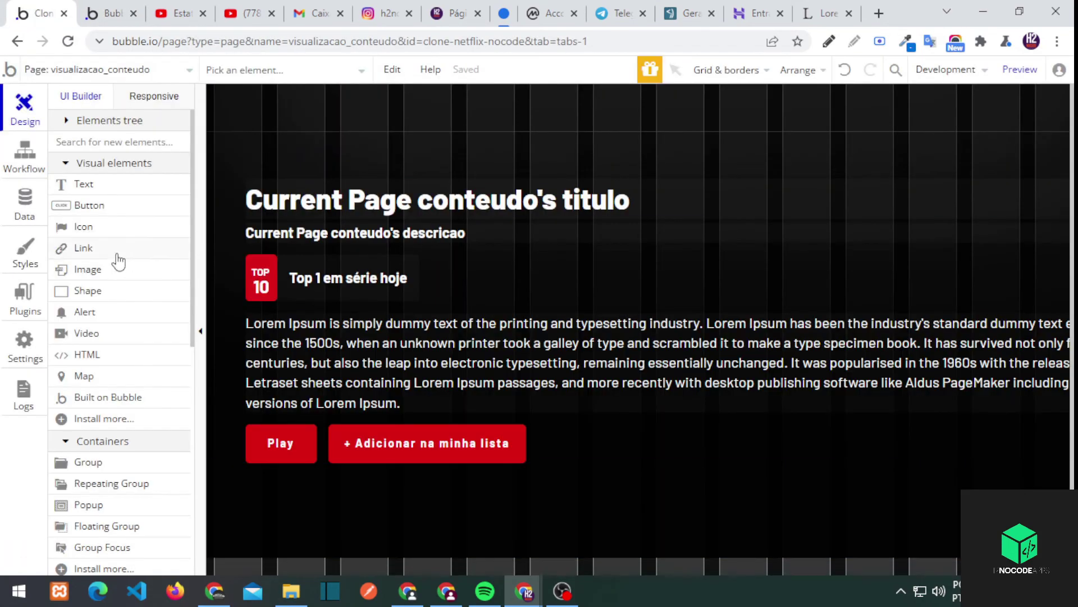
Place the reusable Header on the page and make Header A first
{"action": "scroll", "coordinate": [118, 261], "scroll_direction": "down", "scroll_amount": 10}
{"action": "left_click", "coordinate": [72, 363]}
{"action": "left_click", "coordinate": [800, 128]}
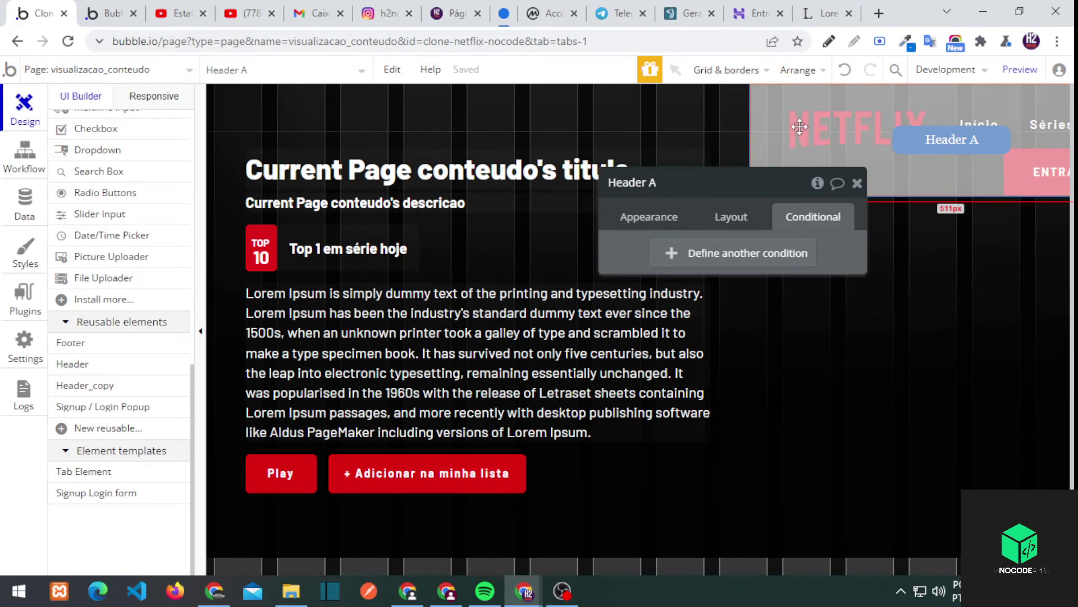
{"action": "left_click", "coordinate": [705, 216]}
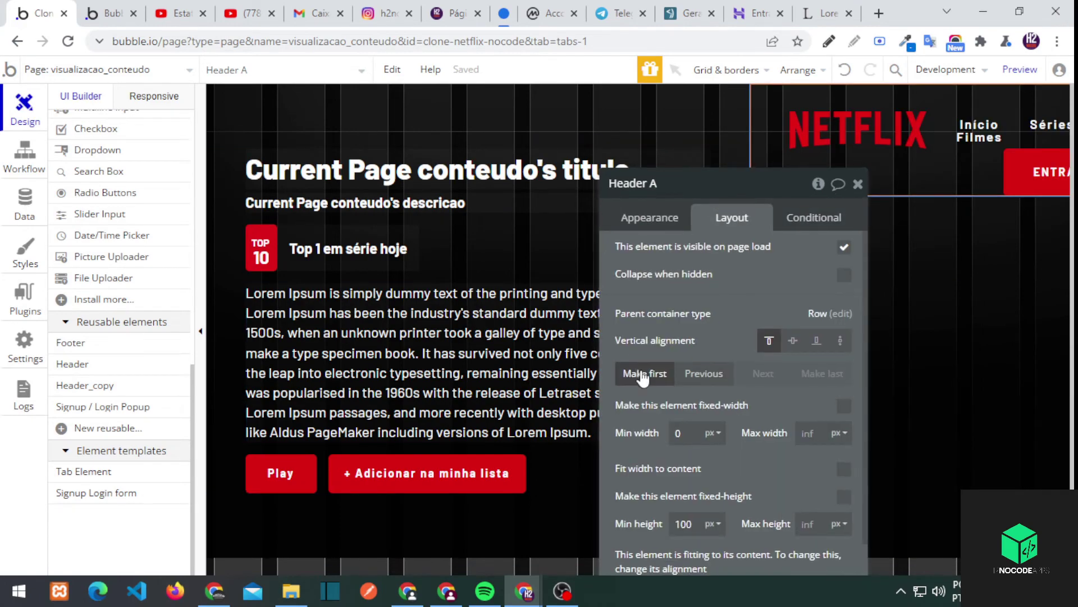
{"action": "left_click", "coordinate": [646, 373]}
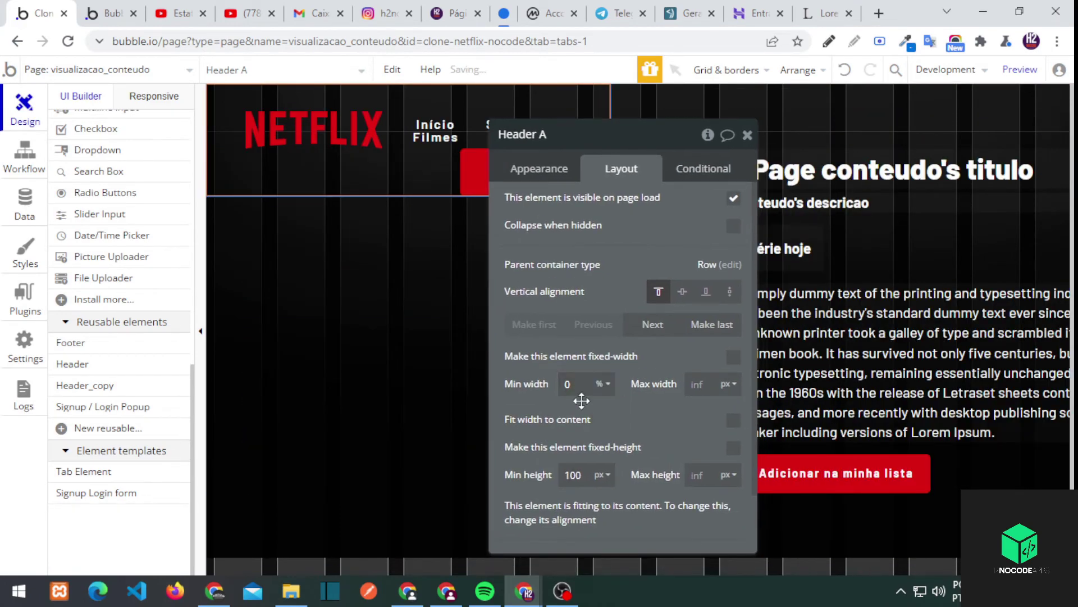
Compare the page groups against the live preview and reload it
{"action": "key", "text": "ctrl+Tab"}
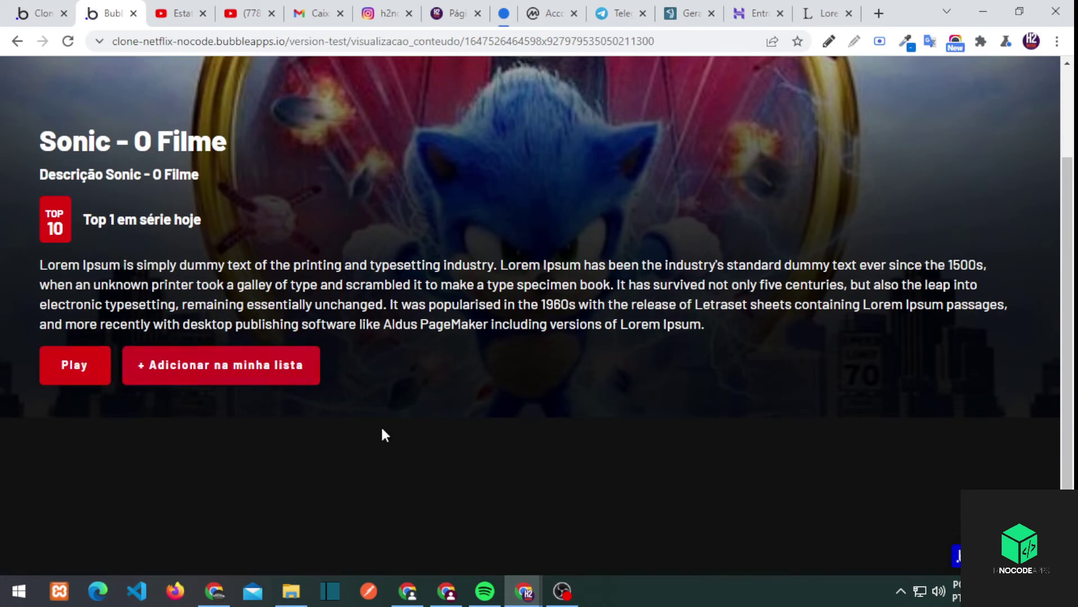
{"action": "key", "text": "ctrl+shift+Tab"}
{"action": "scroll", "coordinate": [251, 414], "scroll_direction": "down", "scroll_amount": 2}
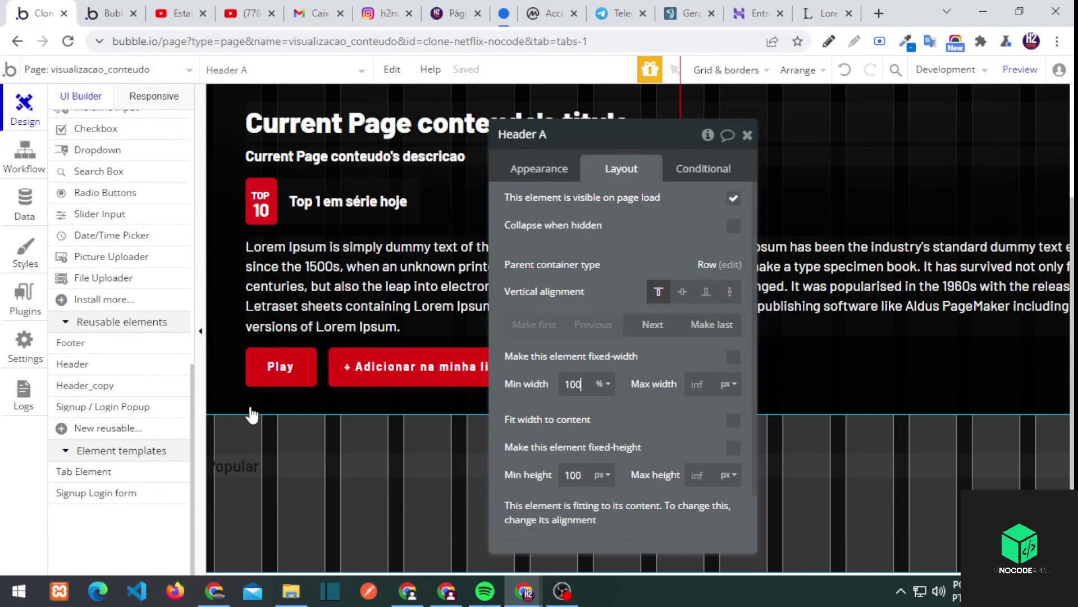
{"action": "left_click", "coordinate": [251, 414]}
{"action": "left_click", "coordinate": [107, 13]}
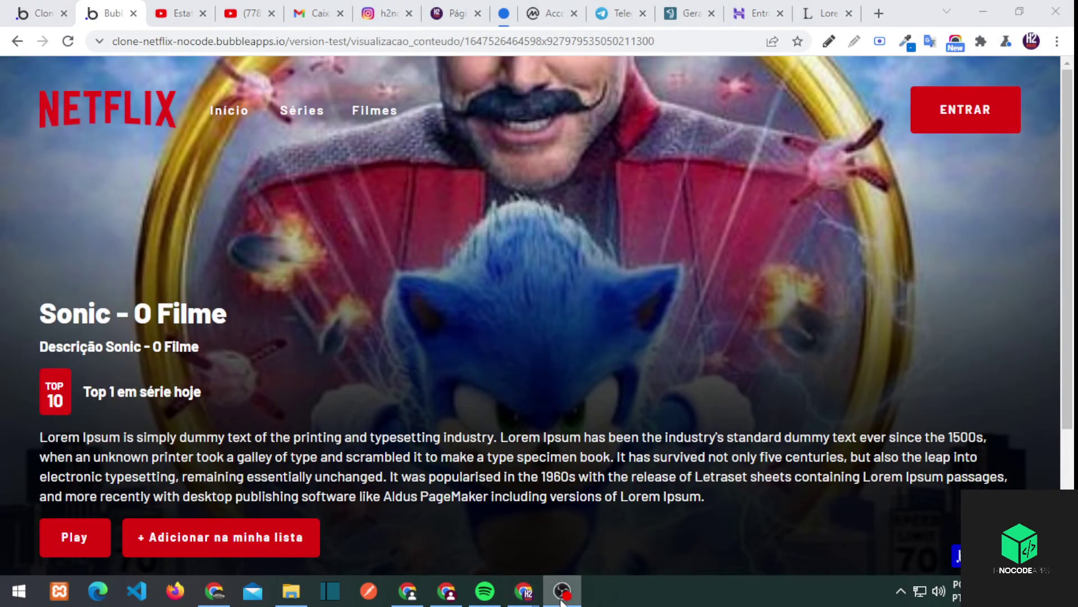
{"action": "key", "text": "ctrl+shift+Tab"}
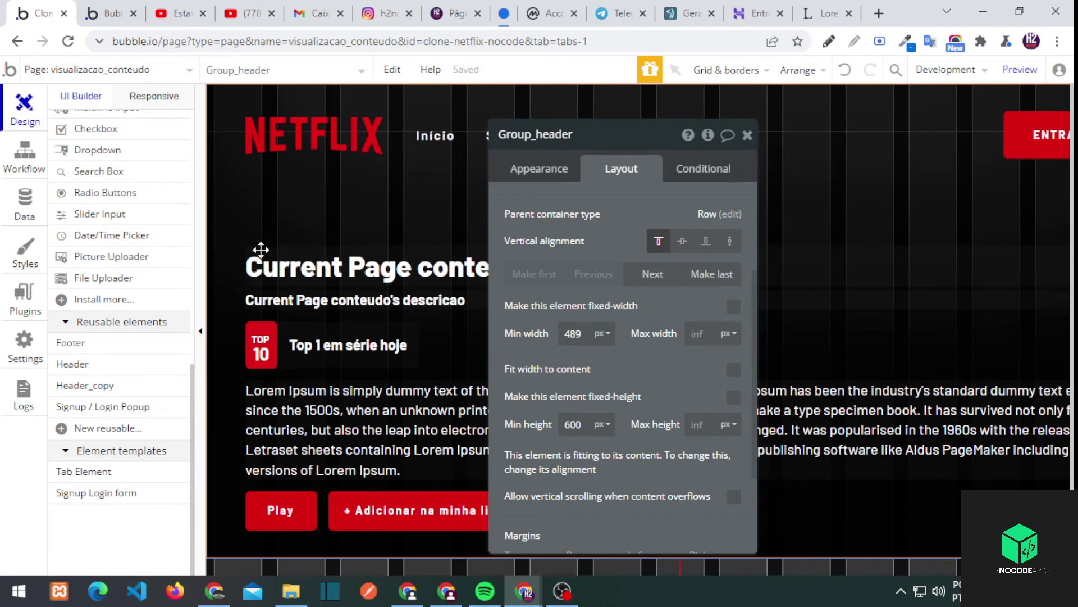
{"action": "left_click", "coordinate": [261, 222]}
{"action": "key", "text": "ctrl+Tab"}
{"action": "key", "text": "F5"}
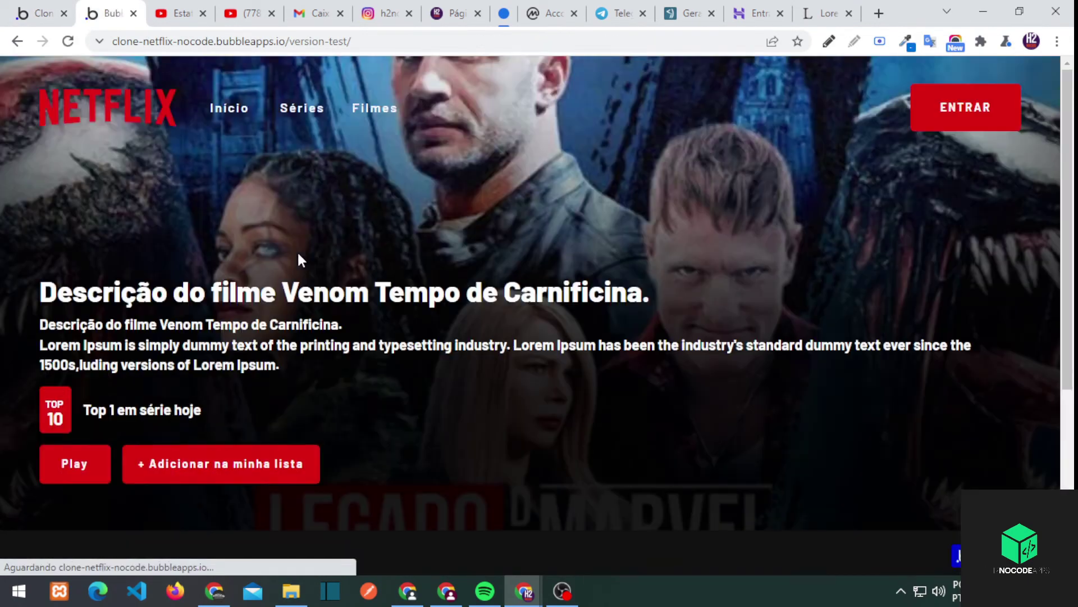
{"action": "scroll", "coordinate": [294, 269], "scroll_direction": "down", "scroll_amount": 5}
Go back to the editor and open the upload page from the app's page list
{"action": "left_click", "coordinate": [280, 393]}
{"action": "key", "text": "alt+Left"}
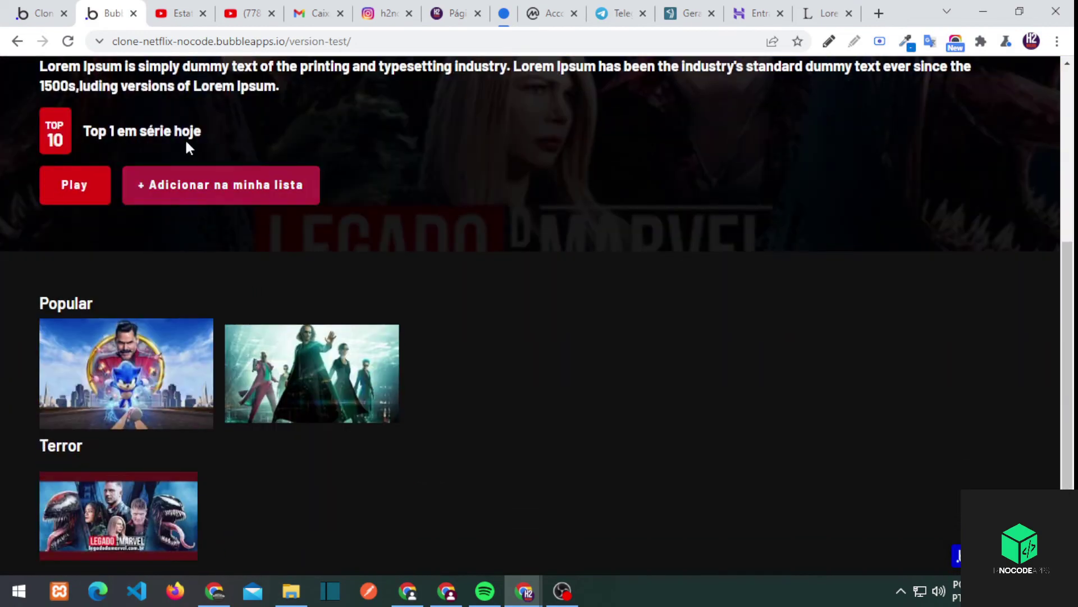
{"action": "key", "text": "ctrl+shift+Tab"}
{"action": "left_click", "coordinate": [107, 13]}
{"action": "left_click", "coordinate": [43, 13]}
{"action": "left_click", "coordinate": [79, 70]}
{"action": "left_click", "coordinate": [47, 142]}
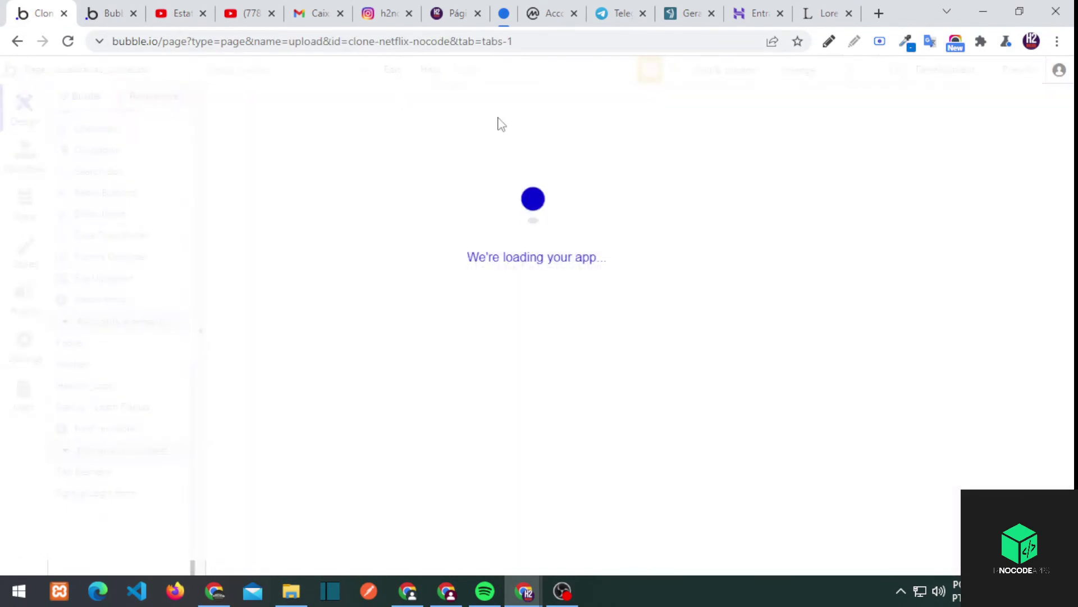
Load /version-test/upload in the preview tab without the debug parameter
{"action": "key", "text": "ctrl+Tab"}
{"action": "left_click", "coordinate": [416, 41]}
{"action": "type", "text": "upload"}
{"action": "key", "text": "Return"}
{"action": "left_click_drag", "start_coordinate": [426, 41], "coordinate": [528, 42]}
{"action": "key", "text": "BackSpace"}
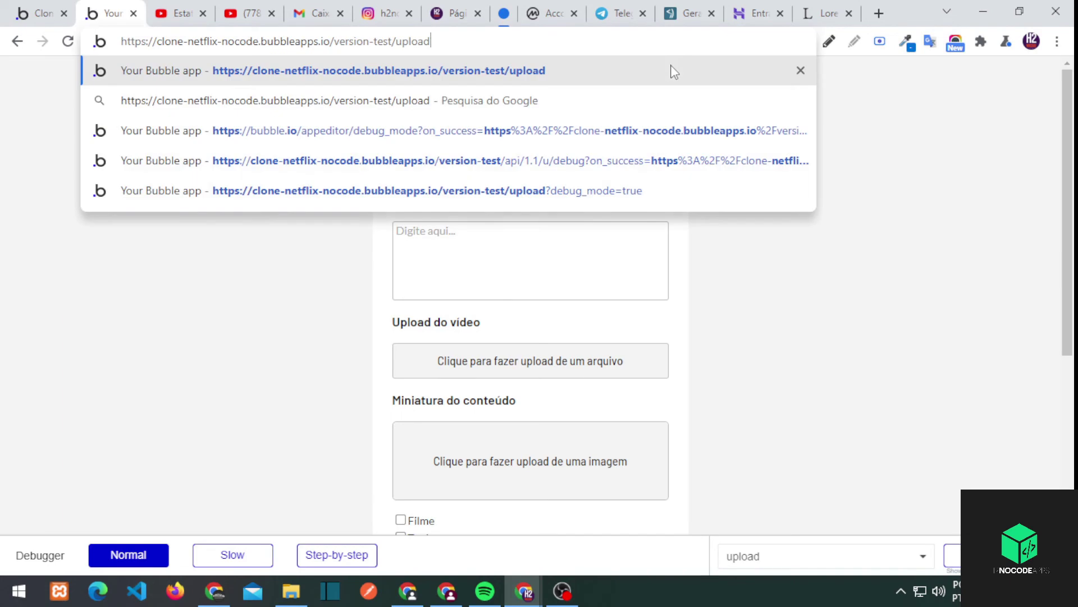
{"action": "key", "text": "Return"}
{"action": "left_click", "coordinate": [456, 161]}
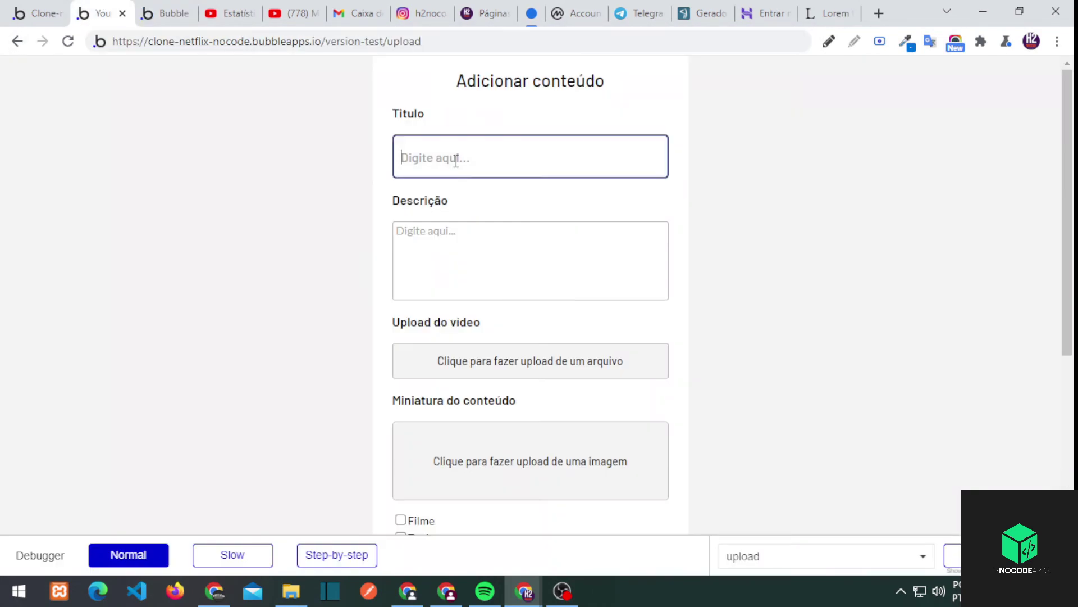
{"action": "key", "text": "ctrl+l"}
{"action": "key", "text": "Return"}
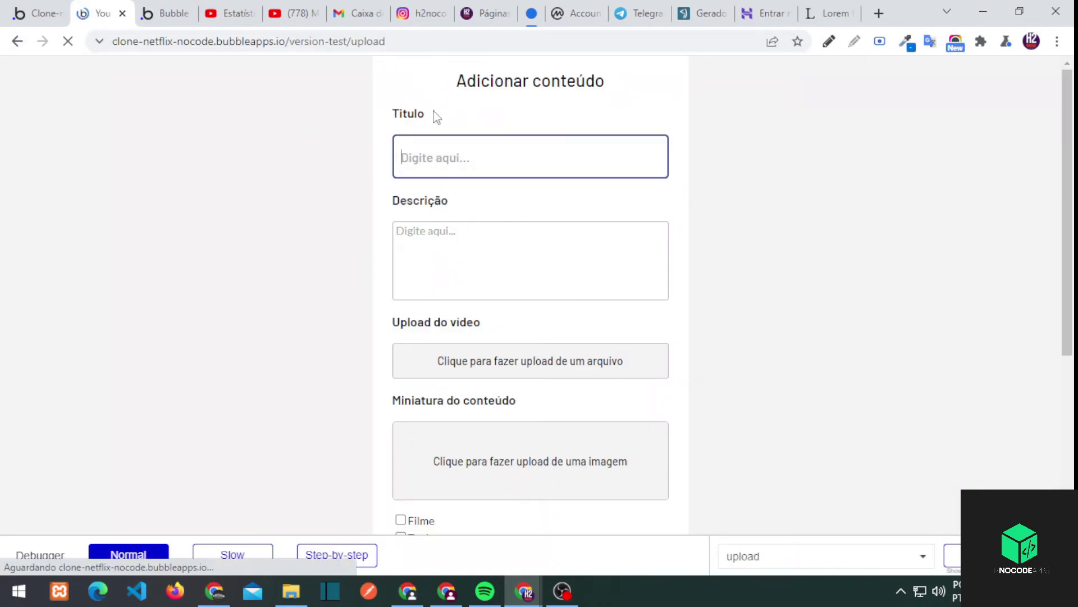
Enter the title 'Novo filme' and paste a Lorem Ipsum paragraph into Descrição
{"action": "type", "text": "Novo filme"}
{"action": "left_click", "coordinate": [542, 250]}
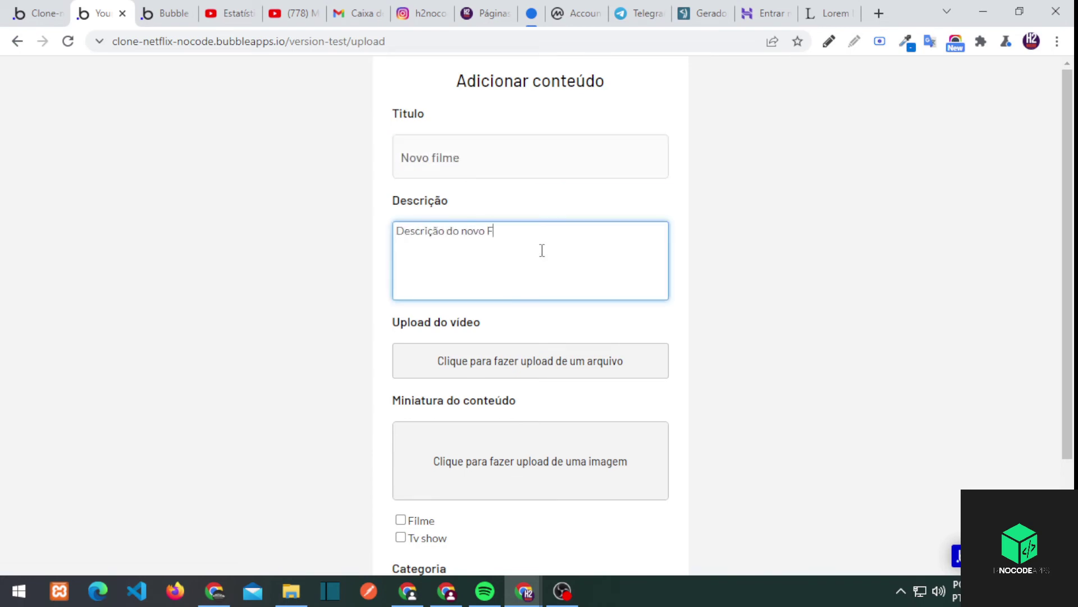
{"action": "left_click", "coordinate": [828, 13]}
{"action": "left_click_drag", "start_coordinate": [175, 377], "coordinate": [487, 425]}
{"action": "key", "text": "ctrl+c"}
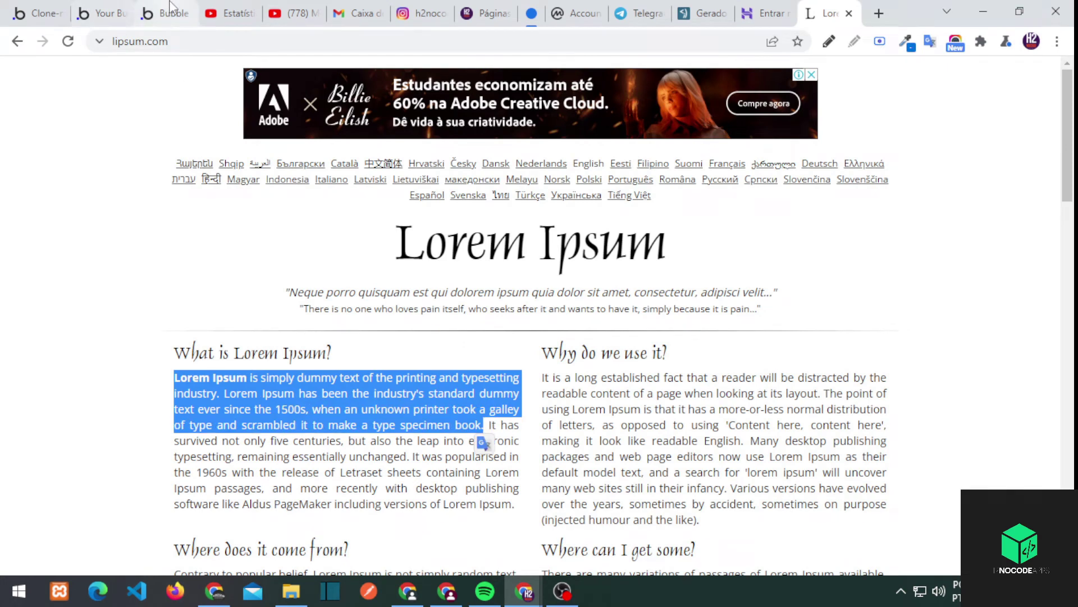
{"action": "left_click", "coordinate": [170, 8]}
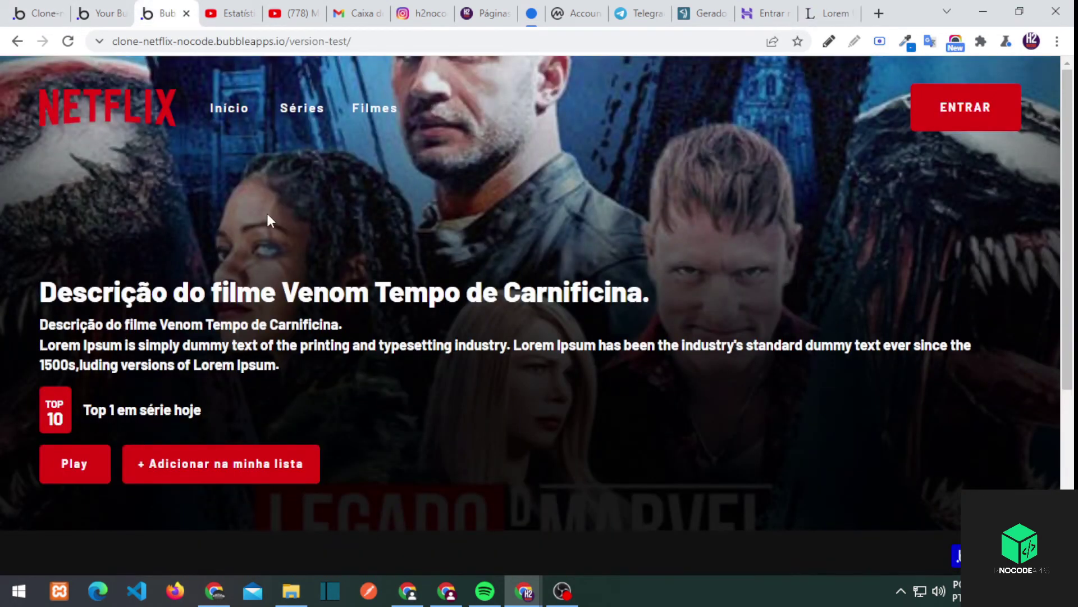
{"action": "scroll", "coordinate": [266, 210], "scroll_direction": "down", "scroll_amount": 5}
{"action": "left_click", "coordinate": [98, 13]}
{"action": "key", "text": "ctrl+v"}
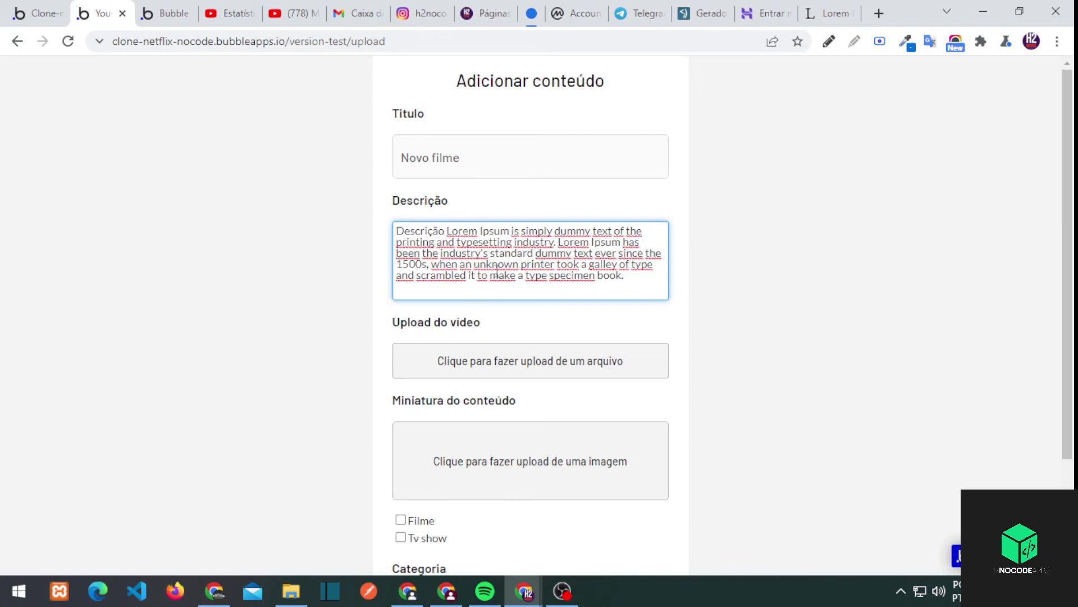
Upload a video file and netflix.webp as the thumbnail
{"action": "left_click", "coordinate": [496, 357]}
{"action": "double_click", "coordinate": [480, 379]}
{"action": "scroll", "coordinate": [480, 380], "scroll_direction": "down", "scroll_amount": 3}
{"action": "left_click", "coordinate": [479, 327]}
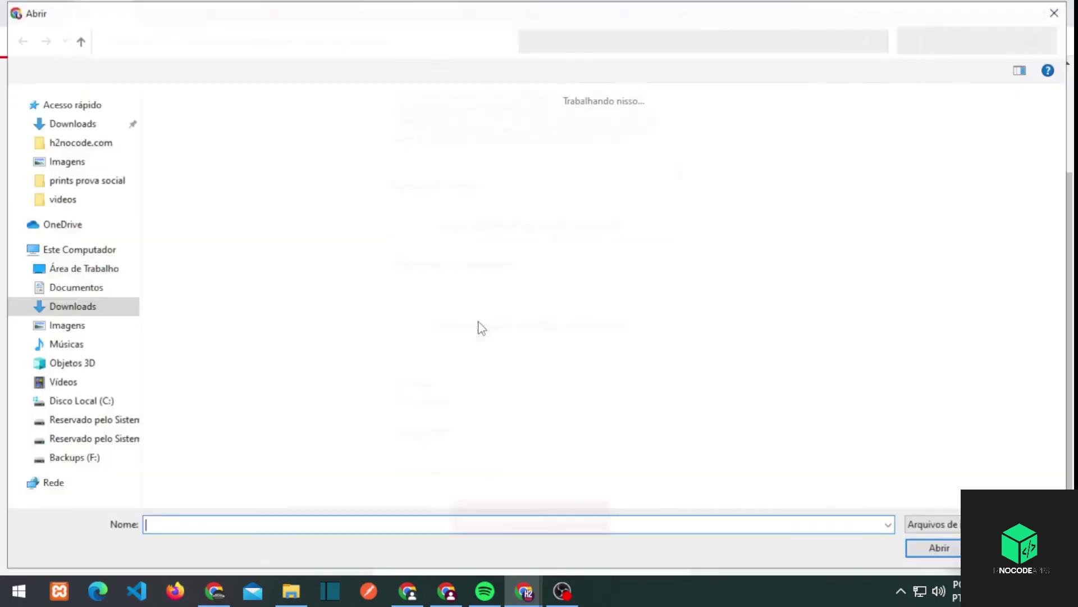
{"action": "double_click", "coordinate": [895, 253]}
Tick Filme as the content type and review the category choices
{"action": "left_click", "coordinate": [401, 383]}
{"action": "left_click", "coordinate": [424, 471]}
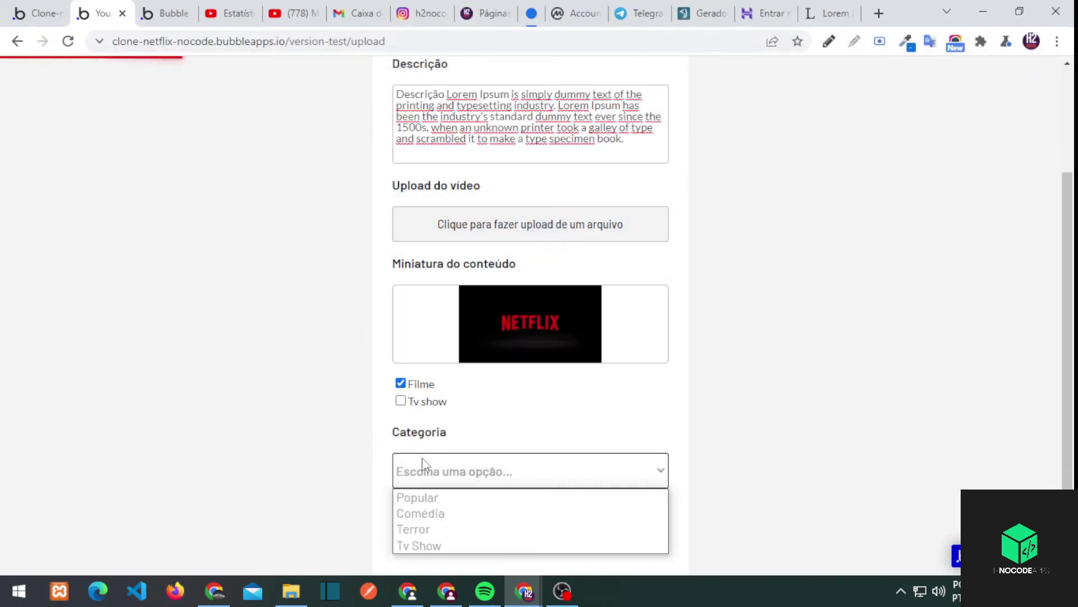
{"action": "key", "text": "ctrl+Tab"}
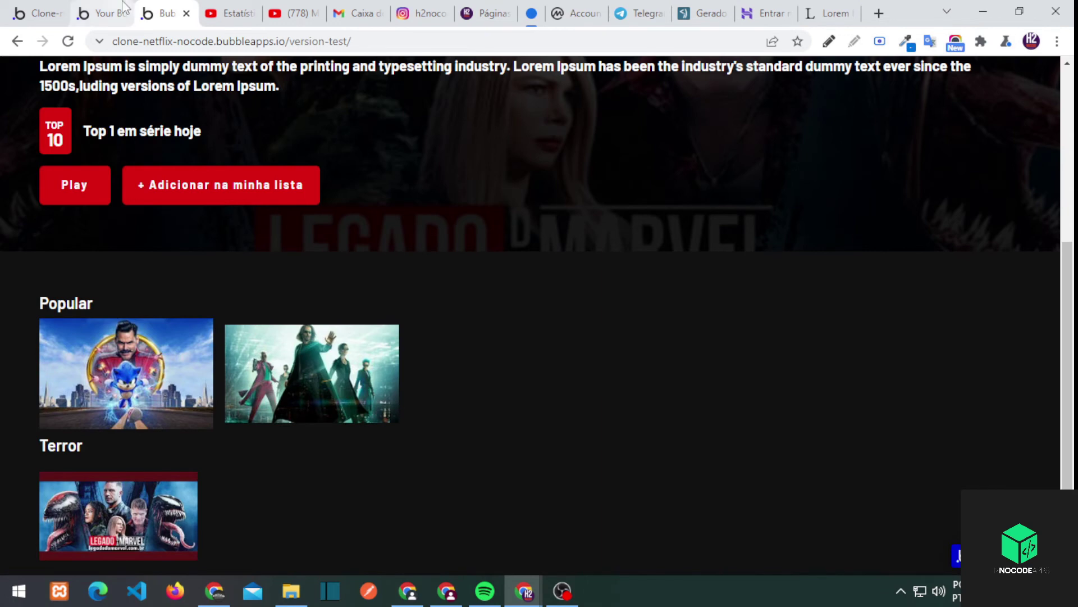
{"action": "key", "text": "ctrl+shift+Tab"}
{"action": "left_click", "coordinate": [424, 471]}
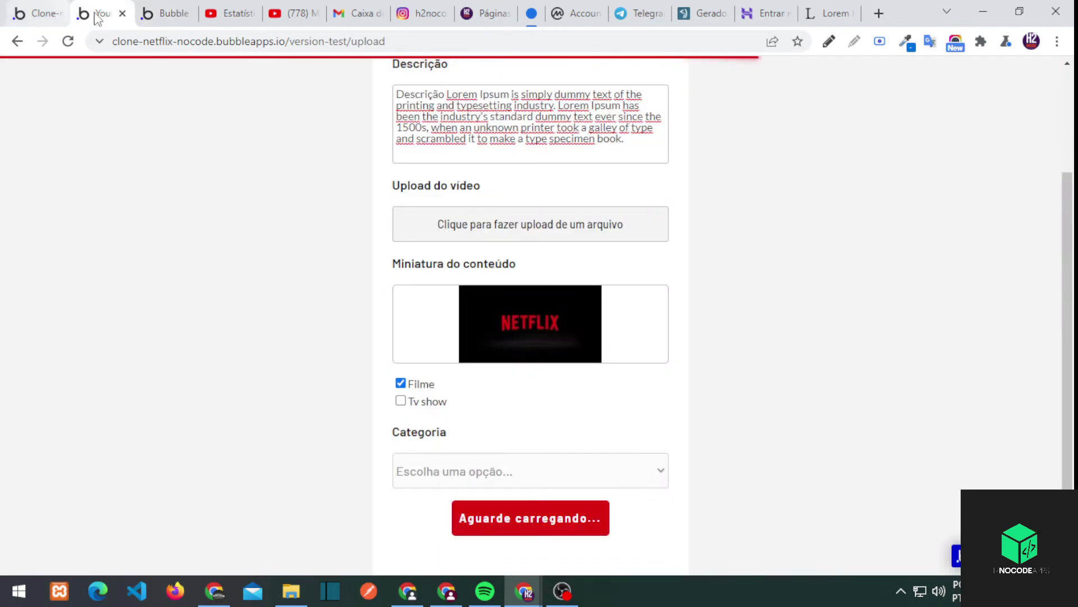
{"action": "left_click", "coordinate": [37, 12]}
Open the index page in the editor and select the Terror row's group
{"action": "left_click", "coordinate": [107, 69]}
{"action": "left_click", "coordinate": [67, 120]}
{"action": "left_click", "coordinate": [298, 530]}
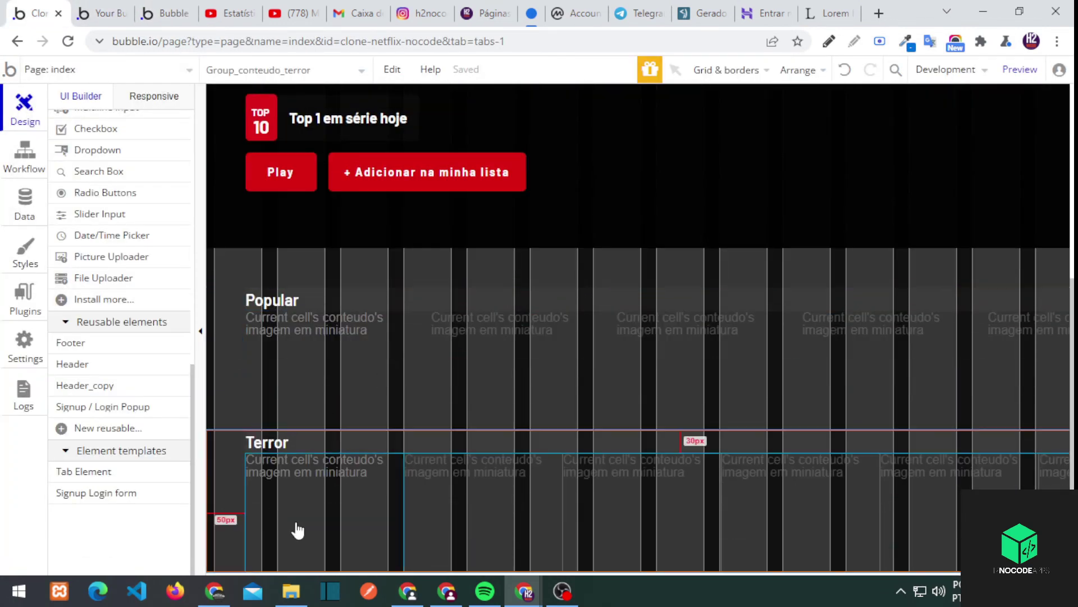
Rename the second Terror row heading to 'Comédia'
{"action": "scroll", "coordinate": [225, 490], "scroll_direction": "down", "scroll_amount": 3}
{"action": "double_click", "coordinate": [264, 444]}
{"action": "type", "text": "Comédia"}
{"action": "left_click", "coordinate": [329, 519]}
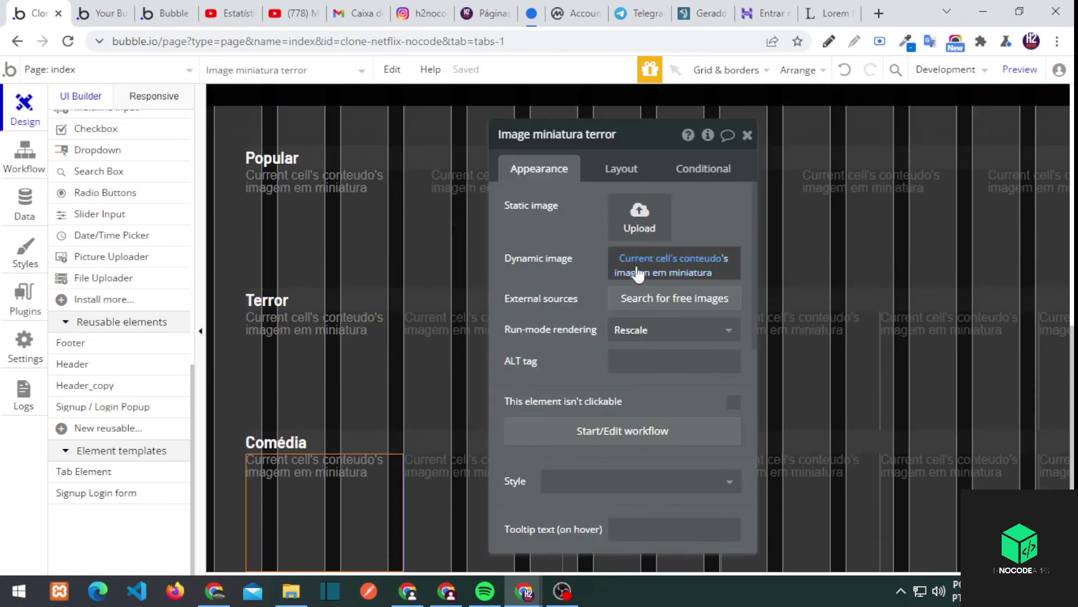
Inspect the Comédia list's data source, the conteudo fields and the upload form's categories
{"action": "left_click", "coordinate": [638, 270]}
{"action": "left_click", "coordinate": [633, 243]}
{"action": "left_click", "coordinate": [25, 205]}
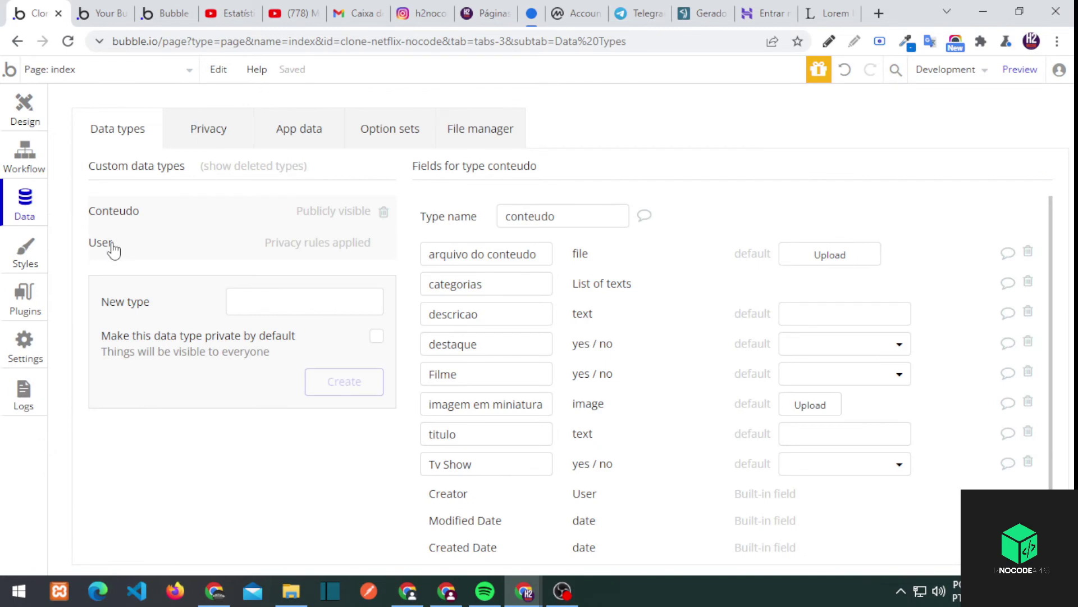
{"action": "left_click", "coordinate": [99, 13]}
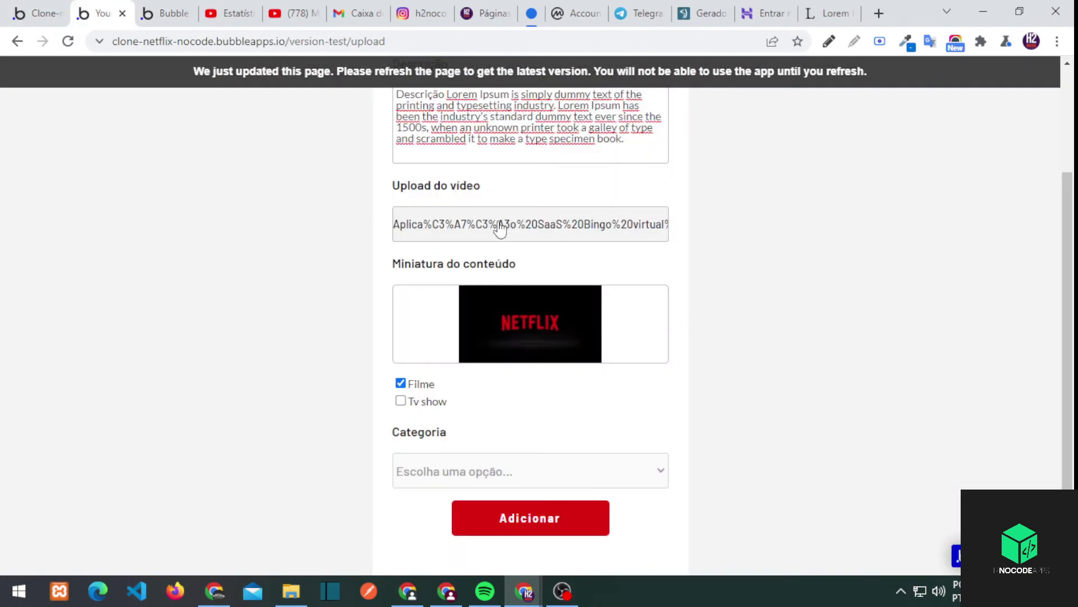
{"action": "left_click", "coordinate": [444, 476]}
{"action": "left_click", "coordinate": [36, 13]}
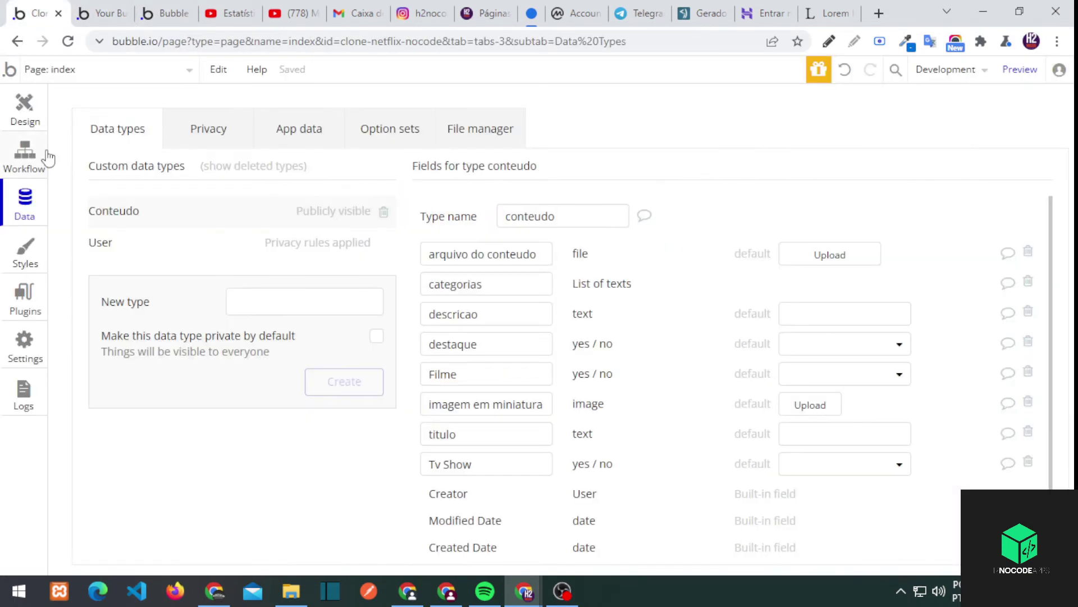
{"action": "left_click", "coordinate": [25, 107]}
Change the list's Search for conteudos constraint to categorias contains Comédia
{"action": "left_click", "coordinate": [378, 506]}
{"action": "left_click", "coordinate": [434, 491]}
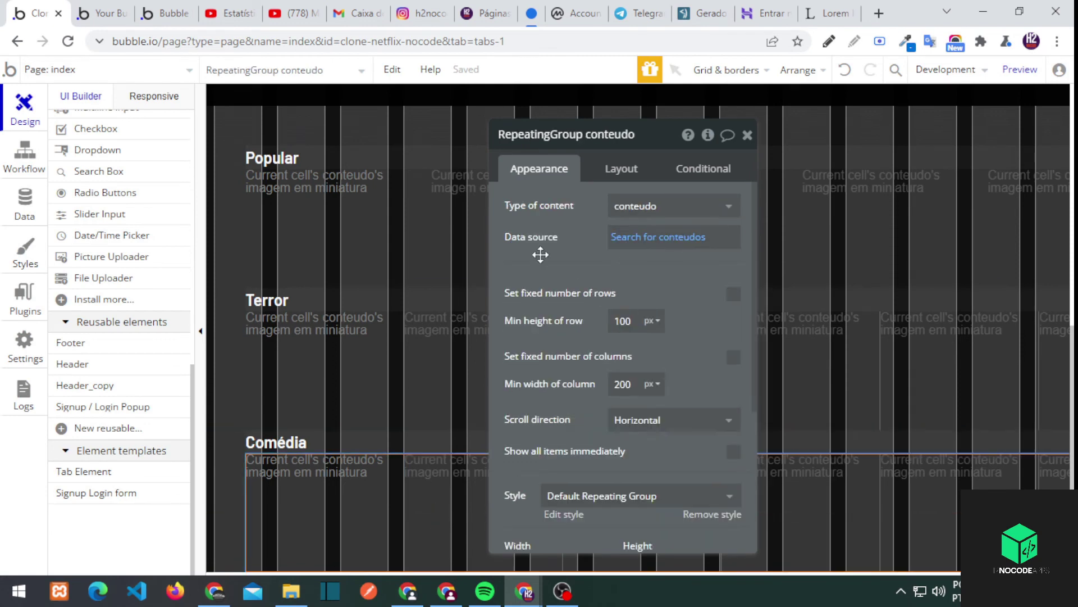
{"action": "left_click", "coordinate": [657, 237]}
{"action": "double_click", "coordinate": [368, 209]}
{"action": "type", "text": "Comédia"}
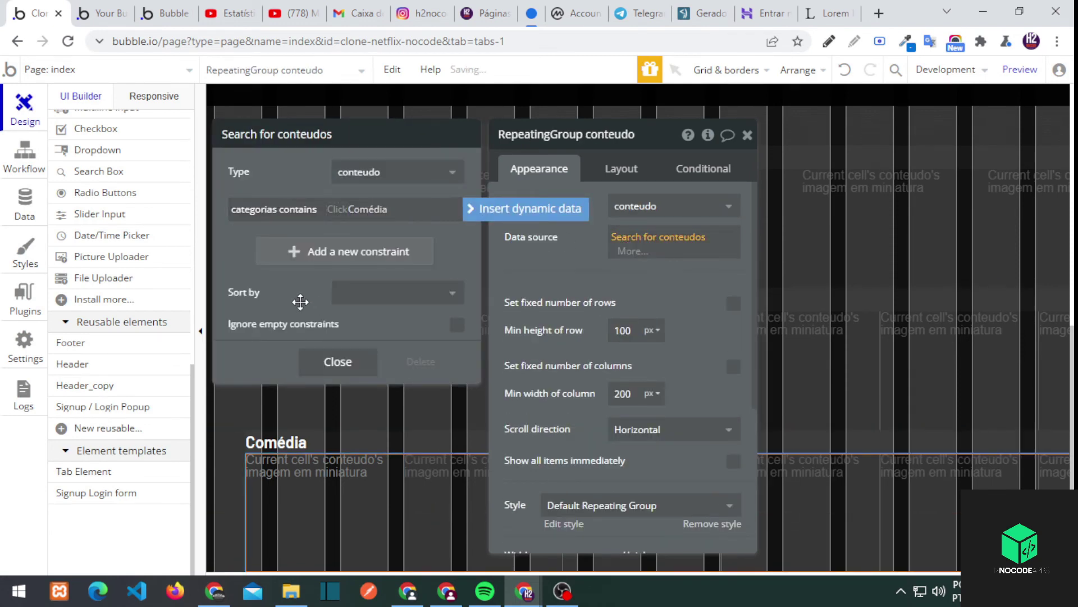
{"action": "left_click", "coordinate": [405, 493]}
{"action": "left_click", "coordinate": [431, 462]}
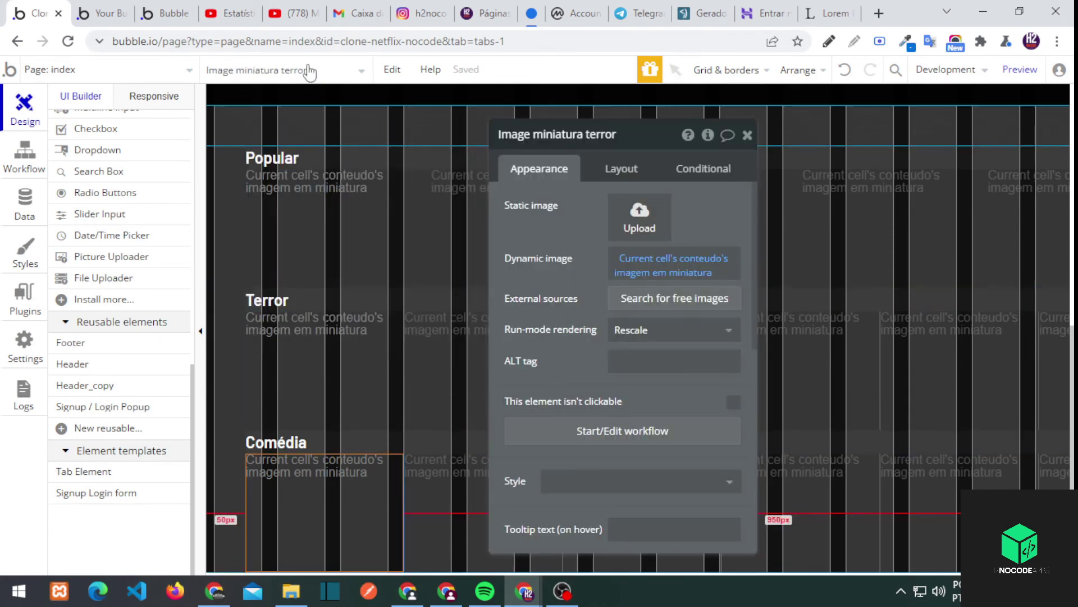
Reload the live preview to check the new Comédia row showing Sonic
{"action": "key", "text": "ctrl+3"}
{"action": "key", "text": "F5"}
{"action": "scroll", "coordinate": [445, 258], "scroll_direction": "down", "scroll_amount": 1}
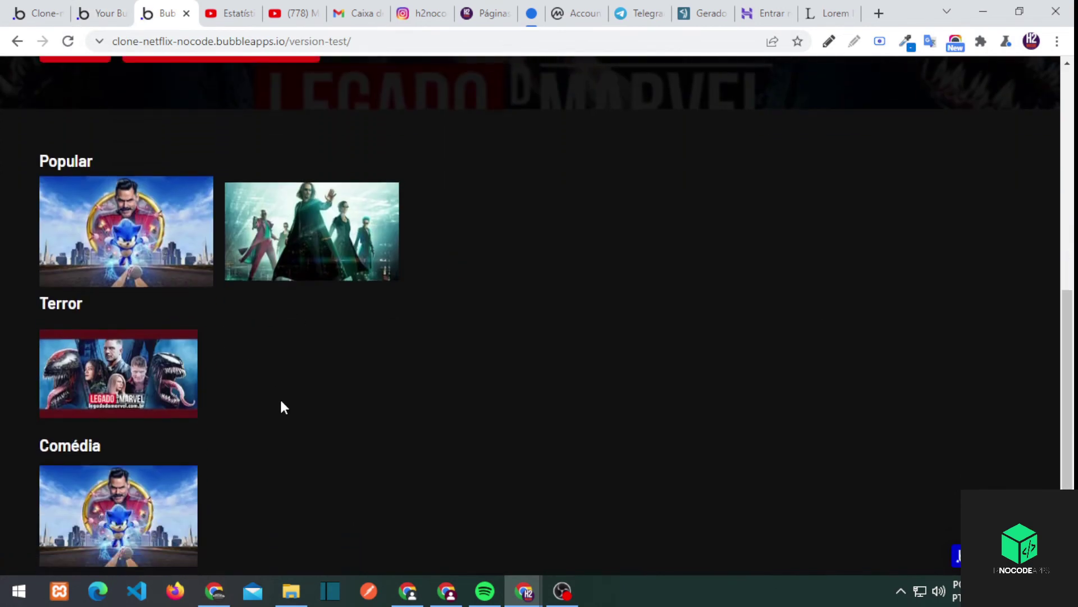
Refresh the upload form and compare it with the Netflix home page
{"action": "left_click", "coordinate": [101, 8]}
{"action": "key", "text": "F5"}
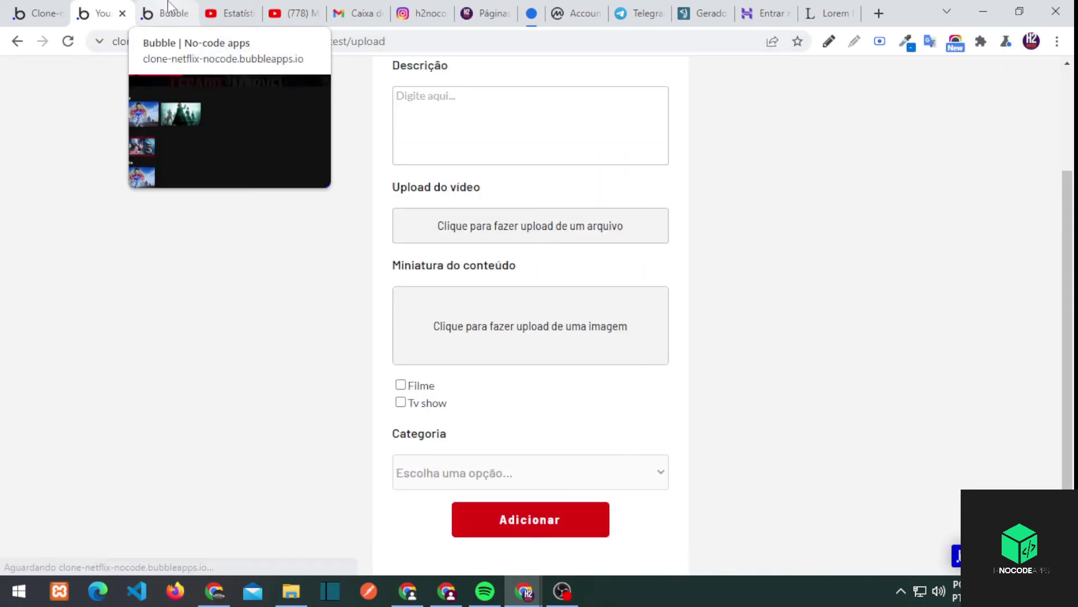
{"action": "left_click", "coordinate": [162, 8]}
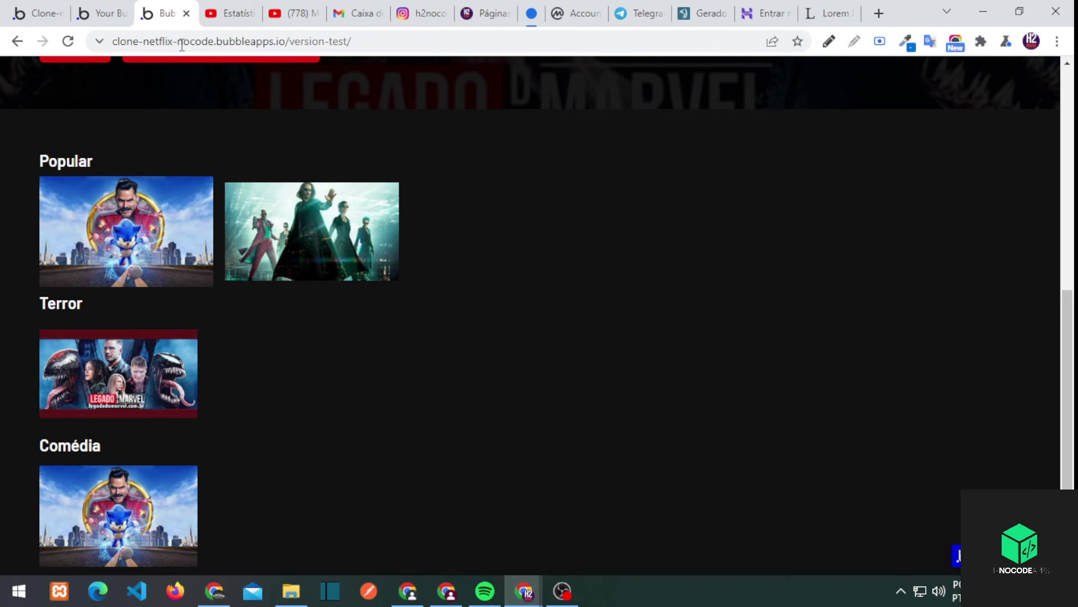
{"action": "left_click", "coordinate": [101, 13]}
{"action": "left_click", "coordinate": [163, 13]}
{"action": "left_click", "coordinate": [101, 13]}
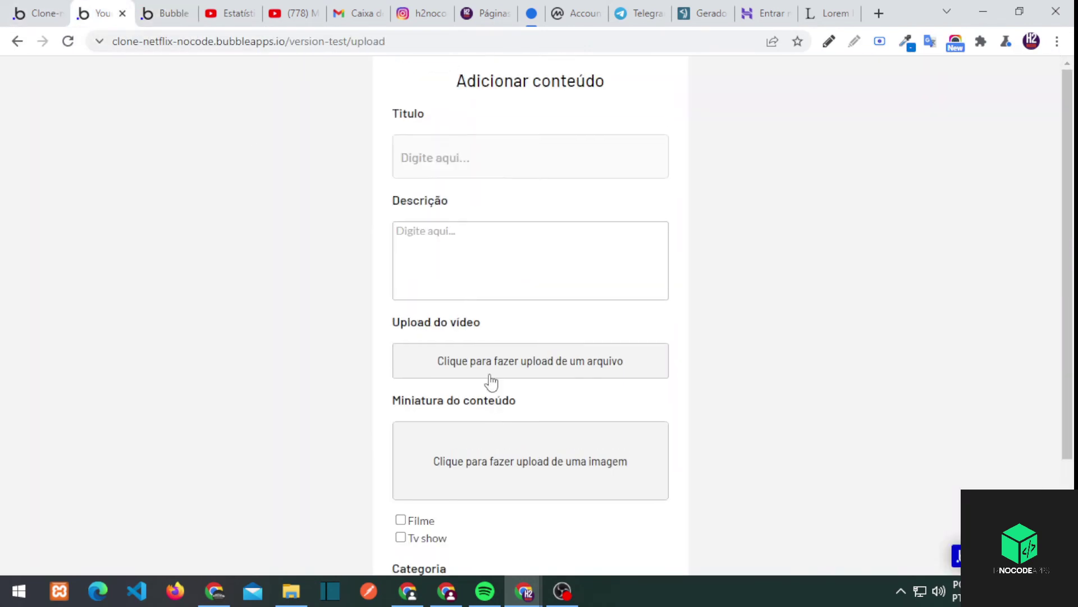
Fill Descrição with placeholder text and upload the Bingo demo video
{"action": "left_click", "coordinate": [435, 245]}
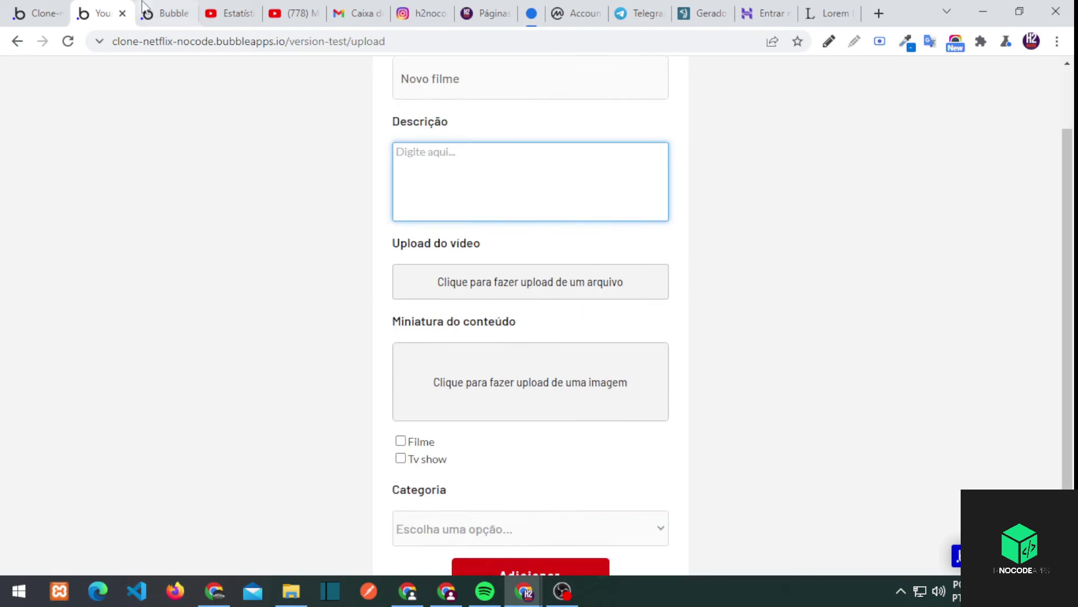
{"action": "left_click", "coordinate": [149, 11]}
{"action": "scroll", "coordinate": [326, 365], "scroll_direction": "down", "scroll_amount": 1}
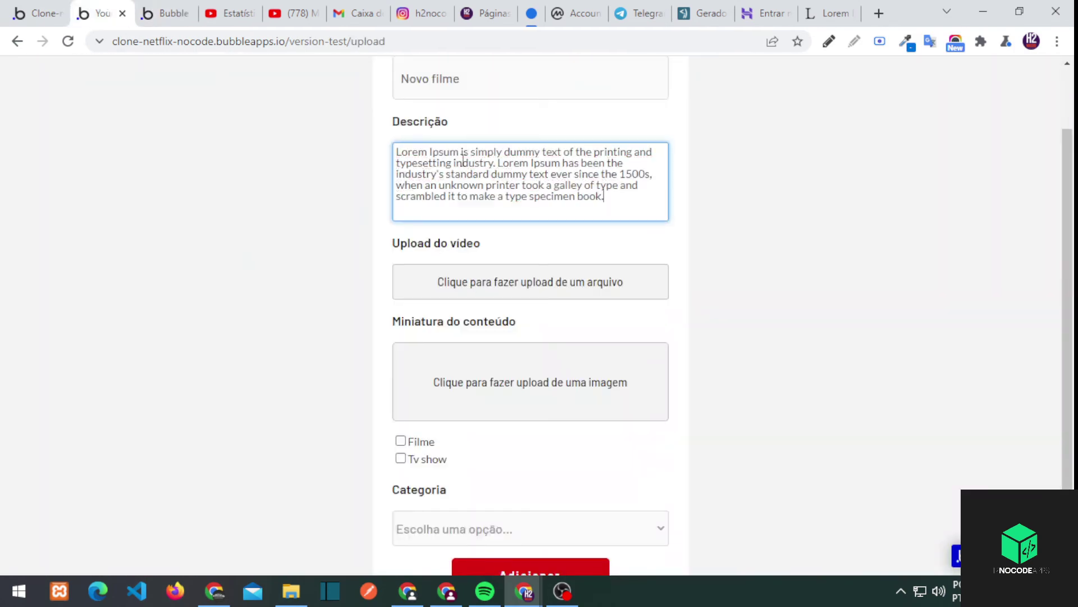
{"action": "left_click", "coordinate": [459, 288]}
{"action": "double_click", "coordinate": [483, 384]}
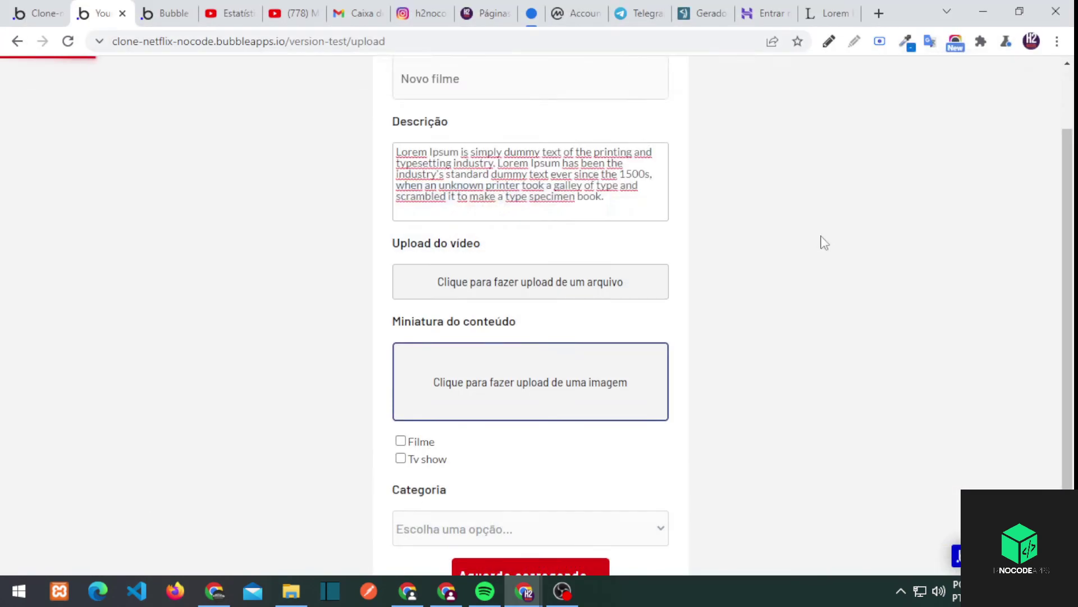
{"action": "scroll", "coordinate": [425, 395], "scroll_direction": "down", "scroll_amount": 1}
Add the Netflix thumbnail, tick Filme, choose Comédia and submit the content
{"action": "left_click", "coordinate": [421, 384]}
{"action": "left_click", "coordinate": [506, 470]}
{"action": "left_click", "coordinate": [445, 510]}
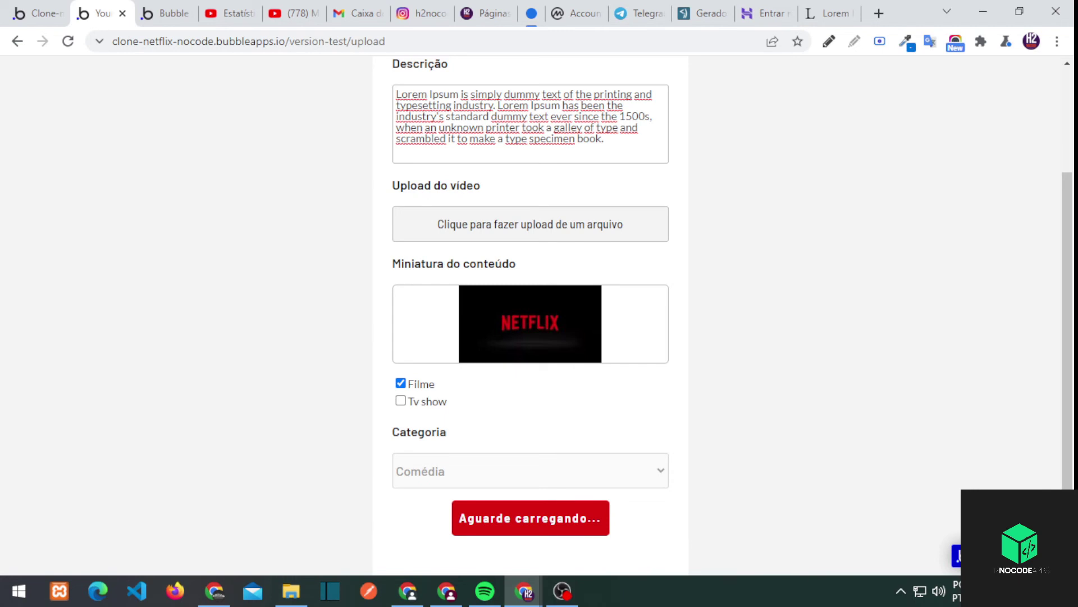
{"action": "left_click", "coordinate": [529, 518]}
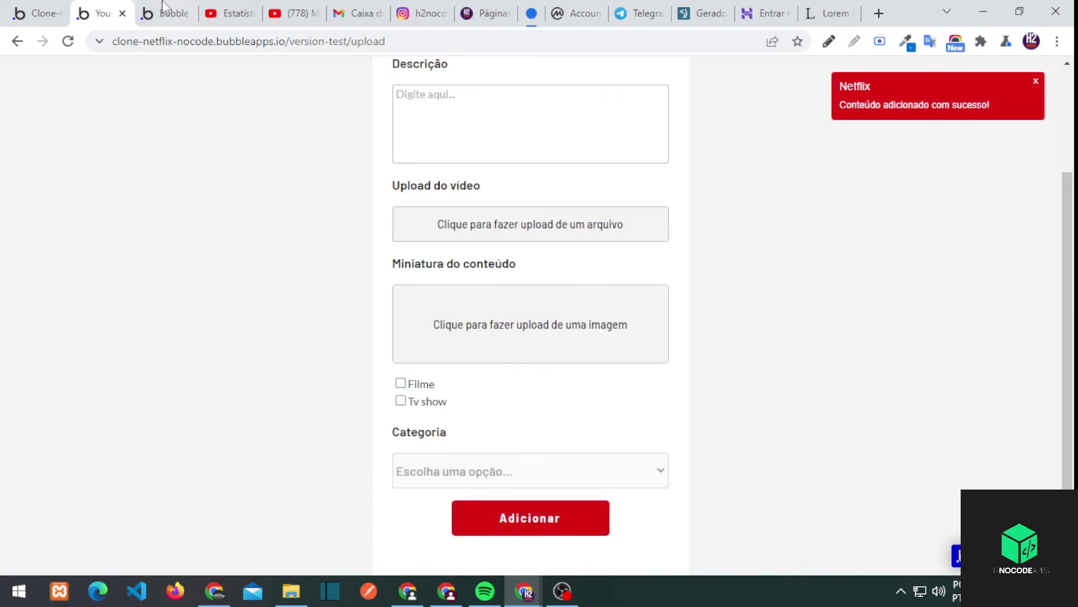
{"action": "key", "text": "ctrl+Tab"}
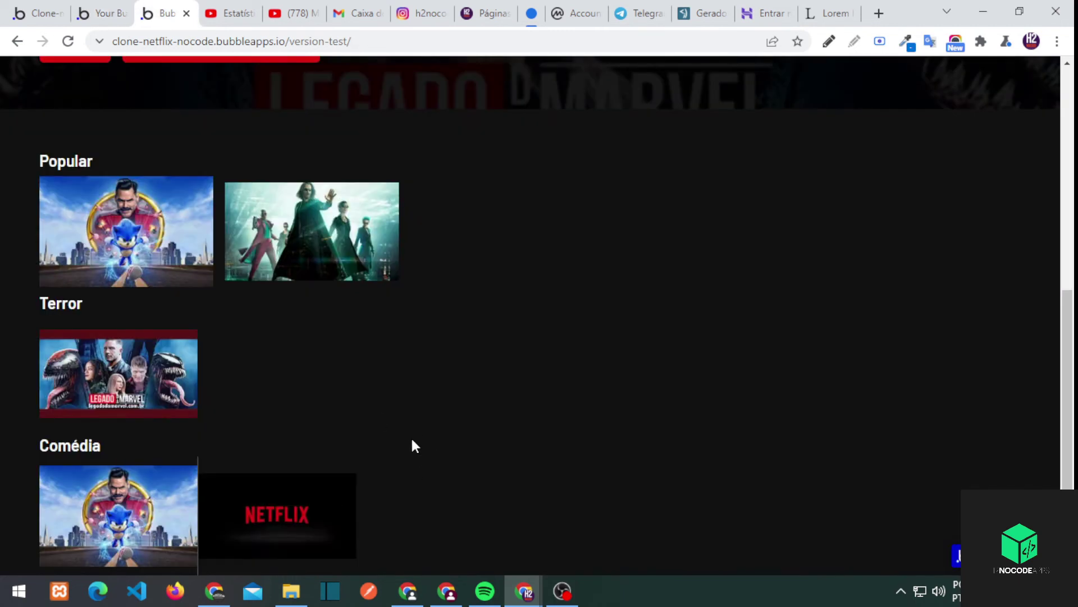
{"action": "key", "text": "ctrl+shift+Tab"}
{"action": "key", "text": "ctrl+shift+Tab"}
Set the thumbnail image rendering to Zoom and check it in the preview
{"action": "left_click", "coordinate": [640, 329]}
{"action": "left_click", "coordinate": [635, 403]}
{"action": "key", "text": "ctrl+Tab"}
{"action": "key", "text": "F5"}
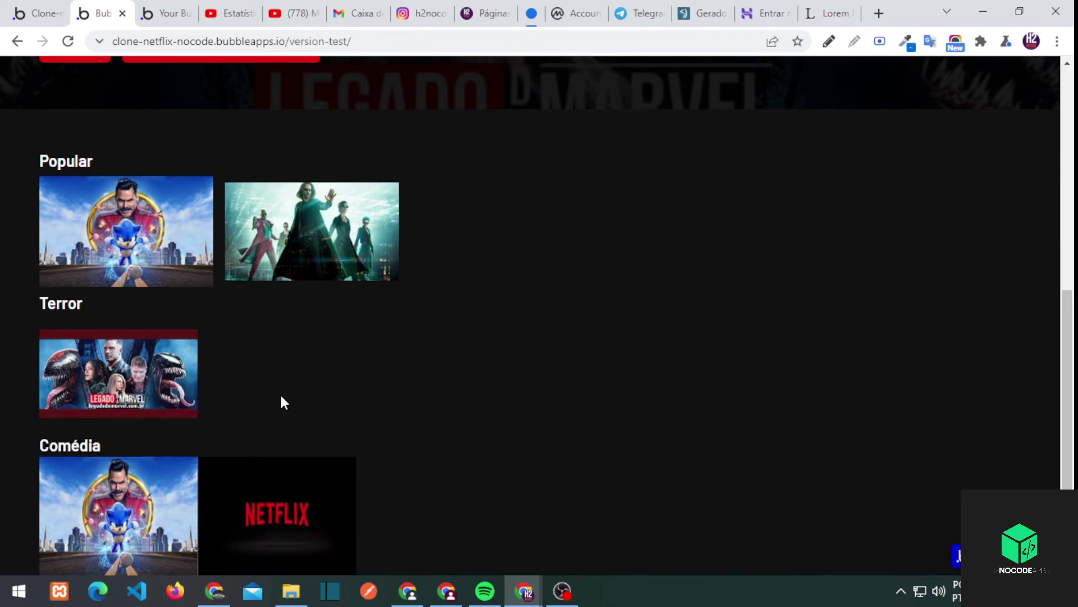
{"action": "key", "text": "ctrl+shift+Tab"}
Review the Popular and Terror thumbnails' layout settings against the preview
{"action": "left_click", "coordinate": [369, 241]}
{"action": "left_click", "coordinate": [621, 168]}
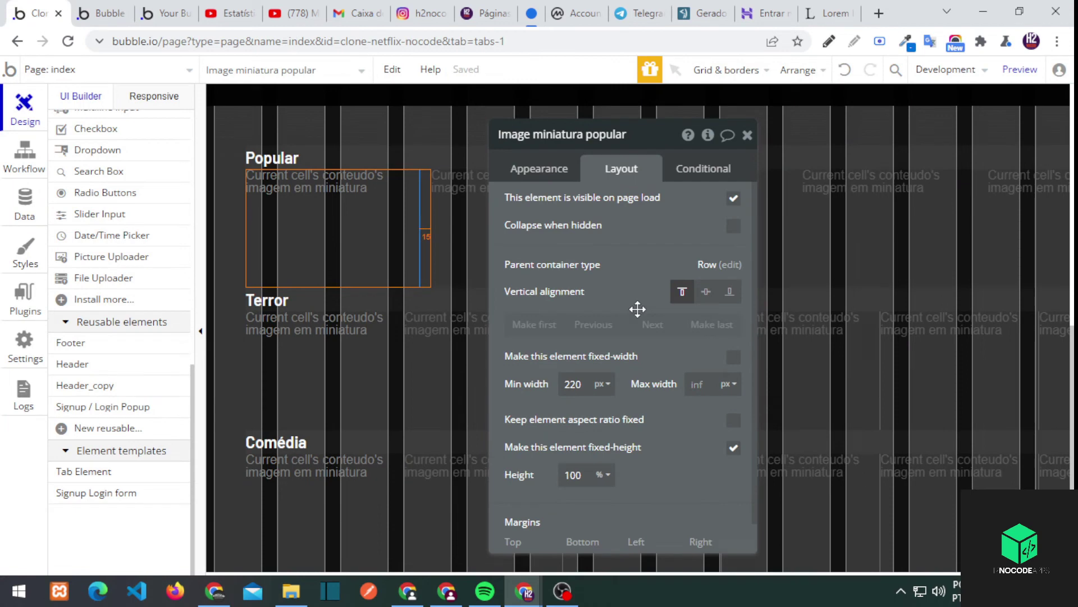
{"action": "scroll", "coordinate": [638, 308], "scroll_direction": "down", "scroll_amount": 1}
{"action": "left_click", "coordinate": [352, 366]}
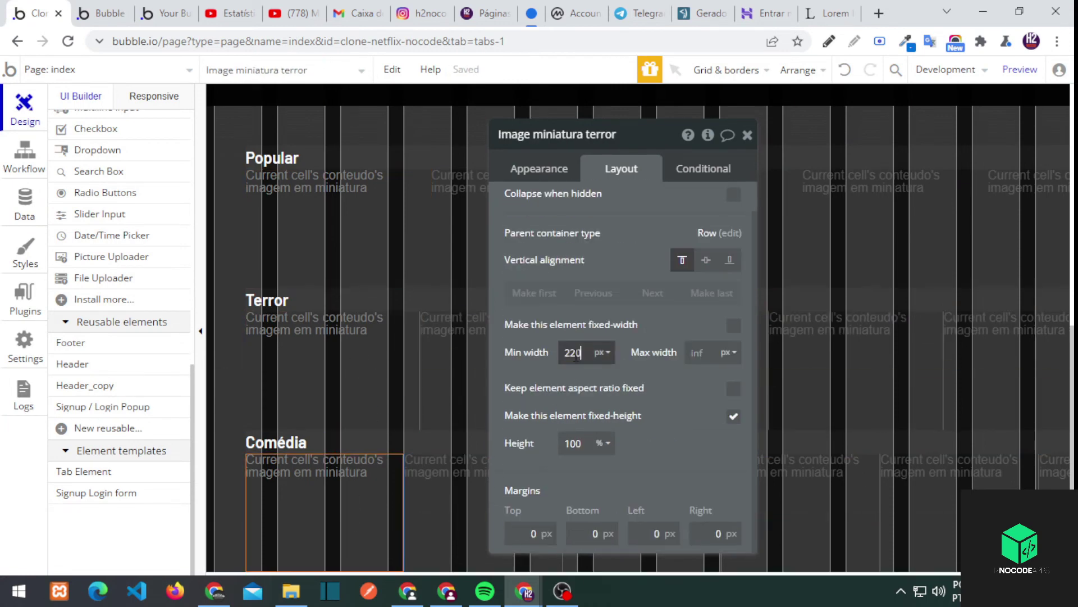
{"action": "key", "text": "ctrl+Tab"}
{"action": "key", "text": "F5"}
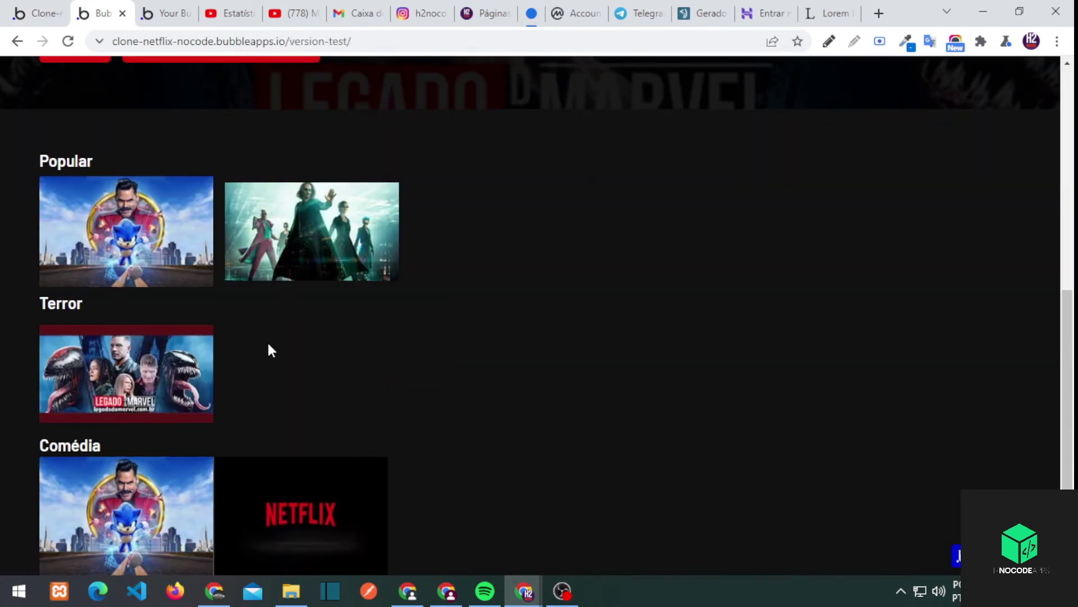
{"action": "key", "text": "ctrl+shift+Tab"}
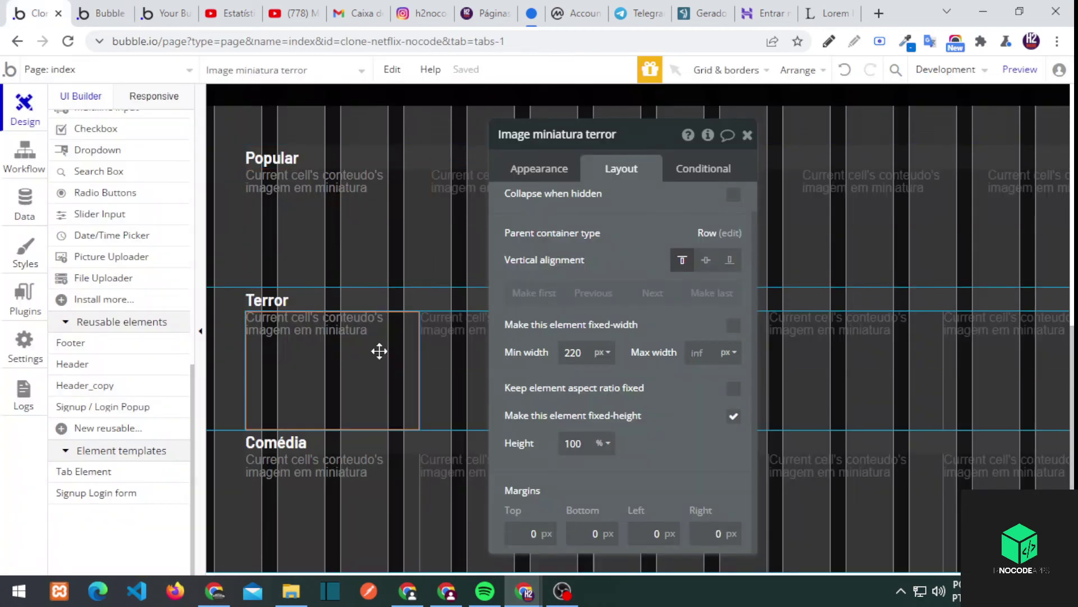
Give the thumbnail a 15 px right margin and verify spacing and the Sonic detail page
{"action": "left_click", "coordinate": [711, 533]}
{"action": "type", "text": "15"}
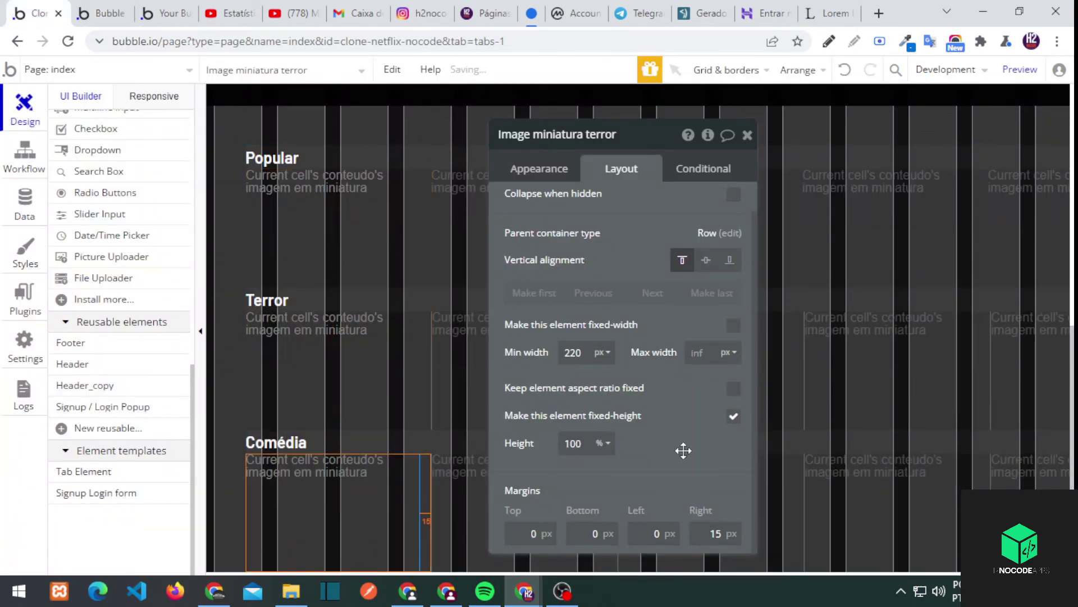
{"action": "key", "text": "ctrl+Tab"}
{"action": "key", "text": "F5"}
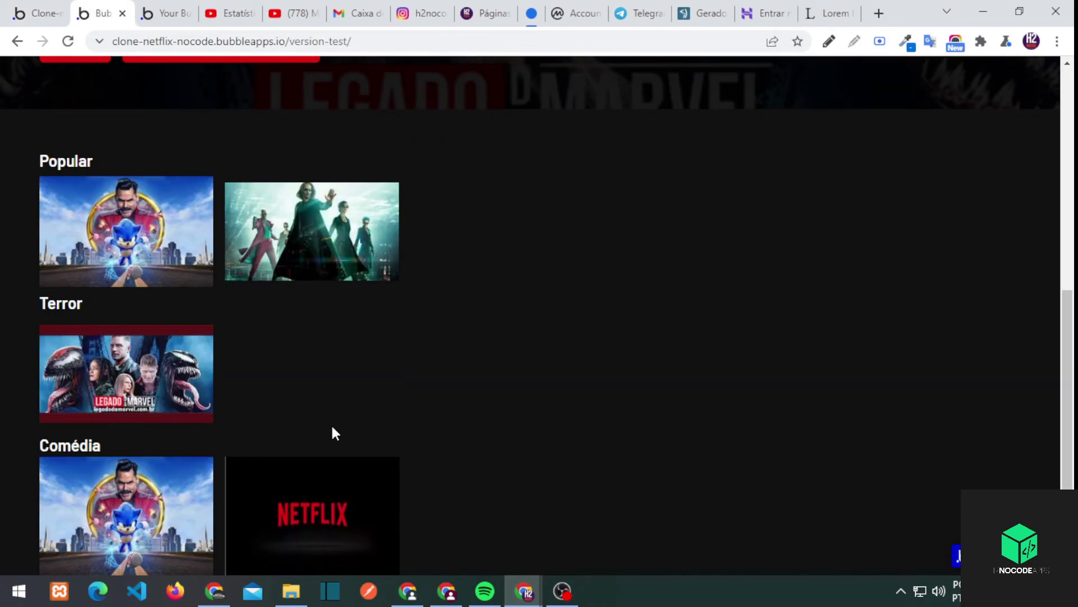
{"action": "left_click", "coordinate": [148, 237]}
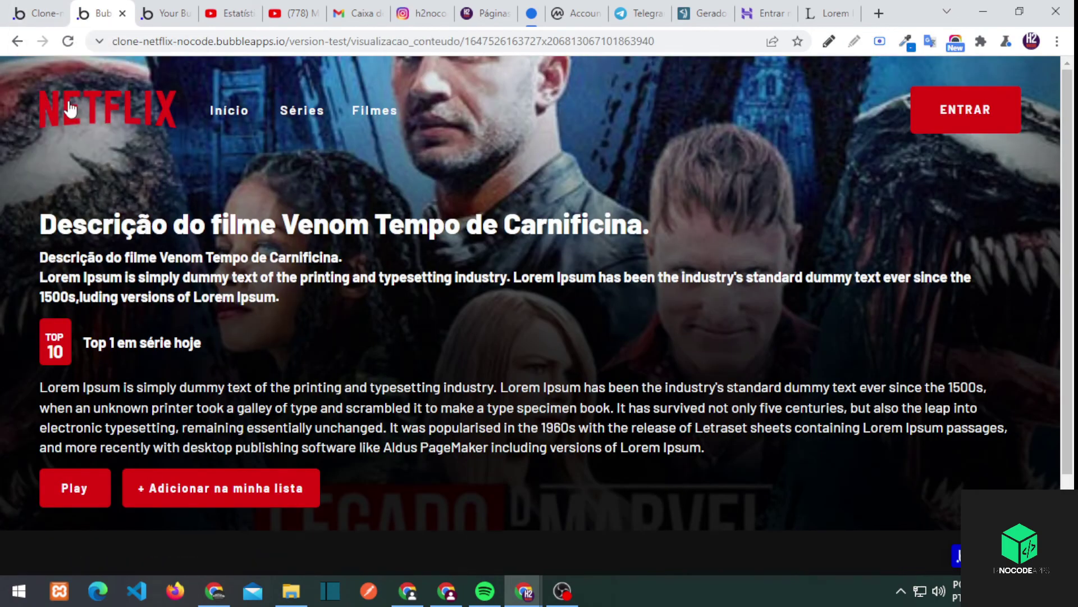
{"action": "left_click", "coordinate": [70, 90]}
{"action": "key", "text": "ctrl+1"}
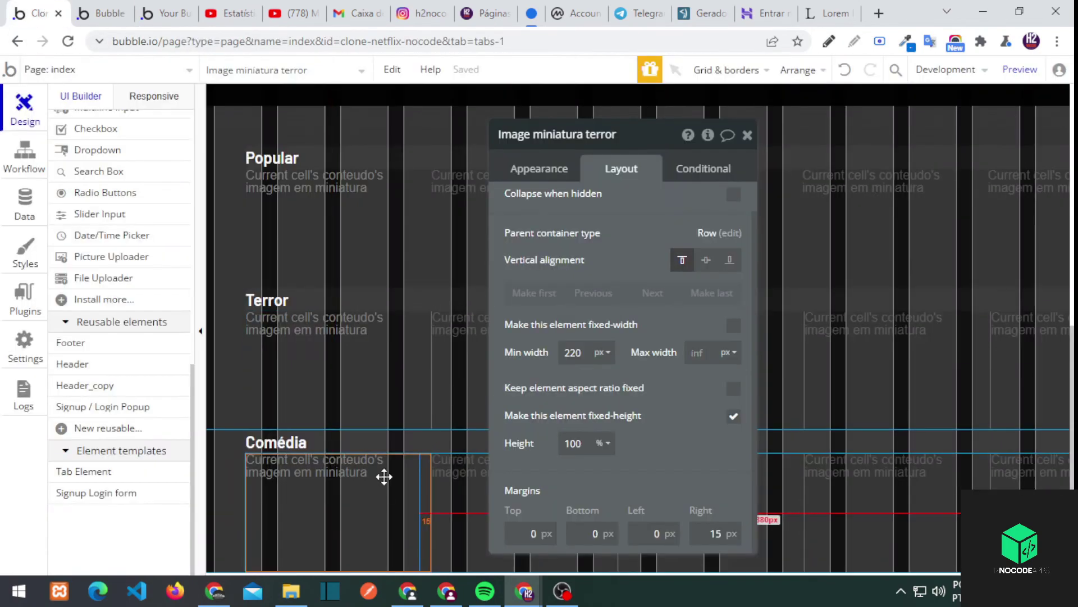
{"action": "left_click", "coordinate": [573, 169]}
Try pasting a copy of the image with its workflows, preview it, then undo
{"action": "left_click", "coordinate": [595, 400]}
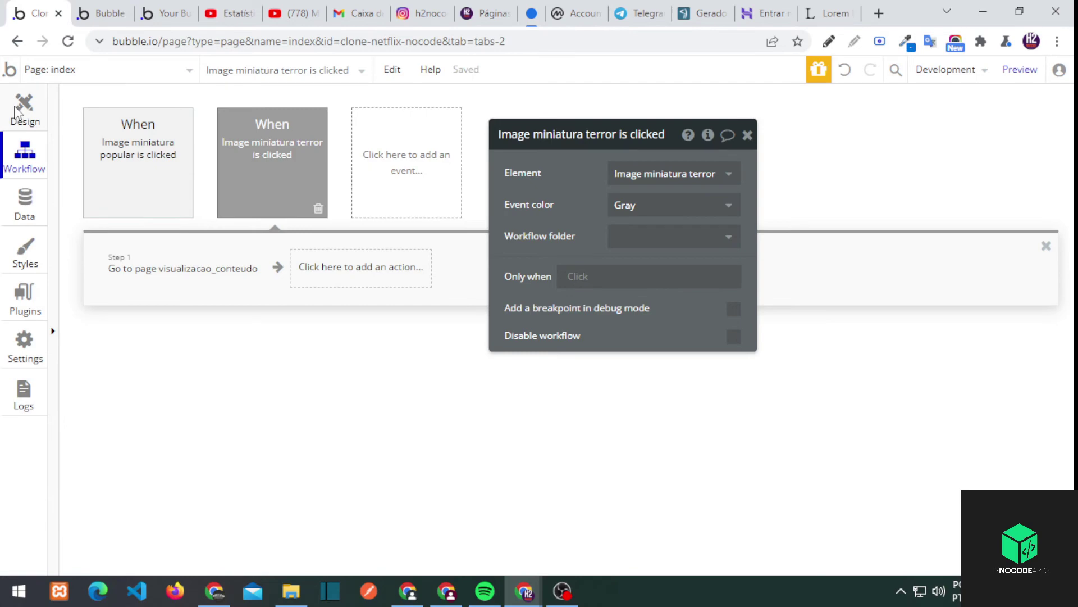
{"action": "key", "text": "alt+Left"}
{"action": "right_click", "coordinate": [313, 340]}
{"action": "left_click", "coordinate": [382, 444]}
{"action": "right_click", "coordinate": [314, 365]}
{"action": "left_click", "coordinate": [359, 450]}
{"action": "key", "text": "ctrl+2"}
{"action": "key", "text": "F5"}
{"action": "scroll", "coordinate": [309, 281], "scroll_direction": "down", "scroll_amount": 8}
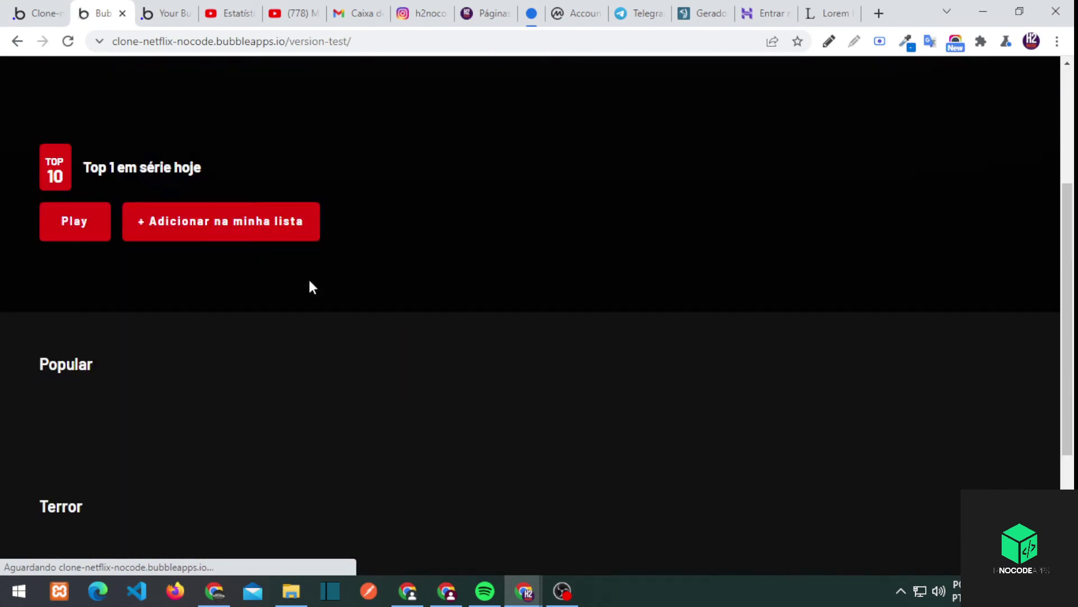
{"action": "scroll", "coordinate": [301, 516], "scroll_direction": "up", "scroll_amount": 2}
{"action": "key", "text": "ctrl+1"}
{"action": "key", "text": "ctrl+z"}
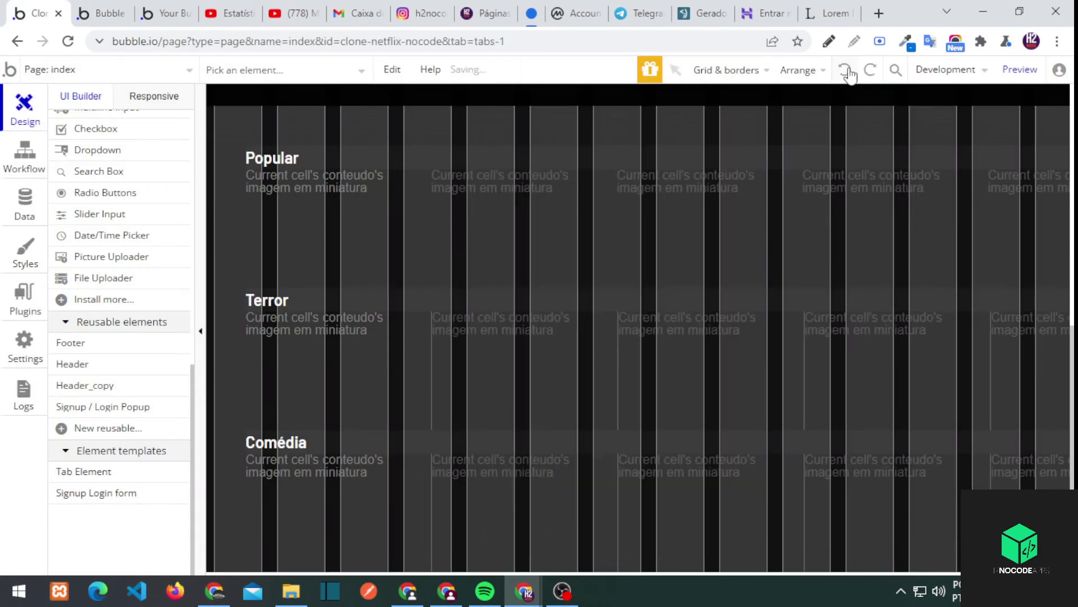
Copy the 'Go to page visualizacao_conteudo' step into the Comédia thumbnail's click event
{"action": "double_click", "coordinate": [361, 499]}
{"action": "left_click", "coordinate": [535, 443]}
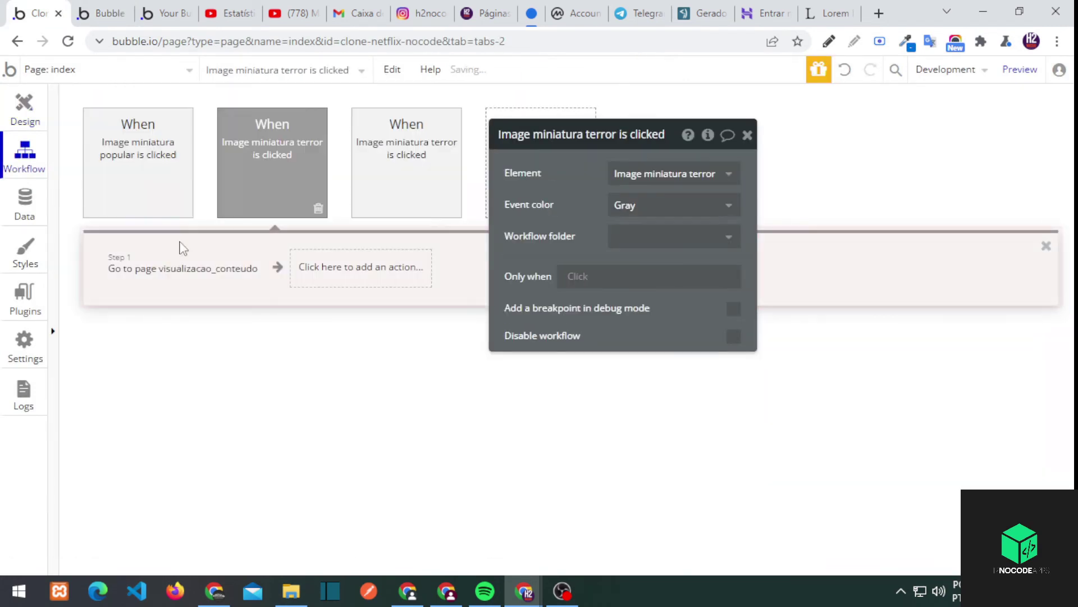
{"action": "right_click", "coordinate": [168, 267]}
{"action": "left_click", "coordinate": [199, 369]}
{"action": "left_click", "coordinate": [395, 187]}
{"action": "key", "text": "ctrl+v"}
Reload the preview and confirm the Comédia Netflix film opens its detail page
{"action": "left_click", "coordinate": [104, 13]}
{"action": "key", "text": "F5"}
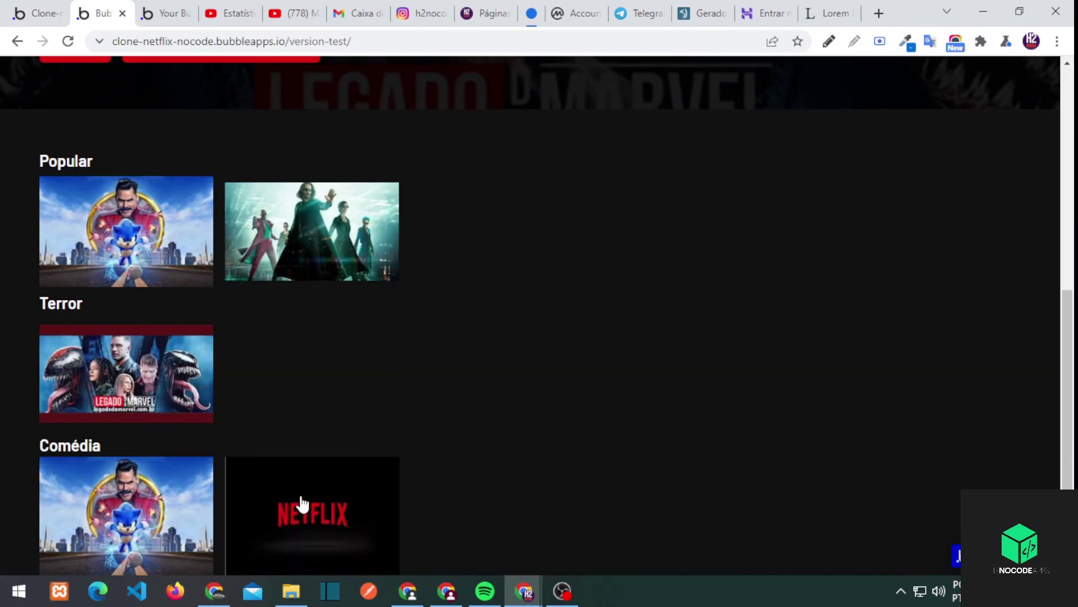
{"action": "left_click", "coordinate": [302, 504]}
{"action": "left_click", "coordinate": [973, 124]}
{"action": "left_click", "coordinate": [291, 214]}
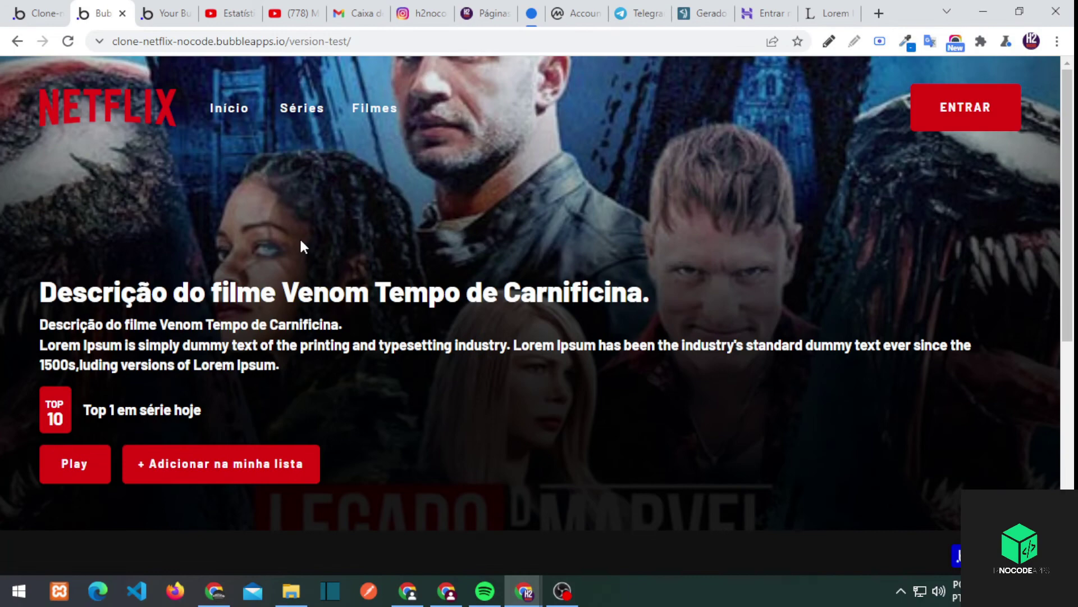
Close the thumbnail's property panel and select the 'Adicionar na minha lista' button
{"action": "left_click", "coordinate": [37, 13]}
{"action": "key", "text": "ctrl+Tab"}
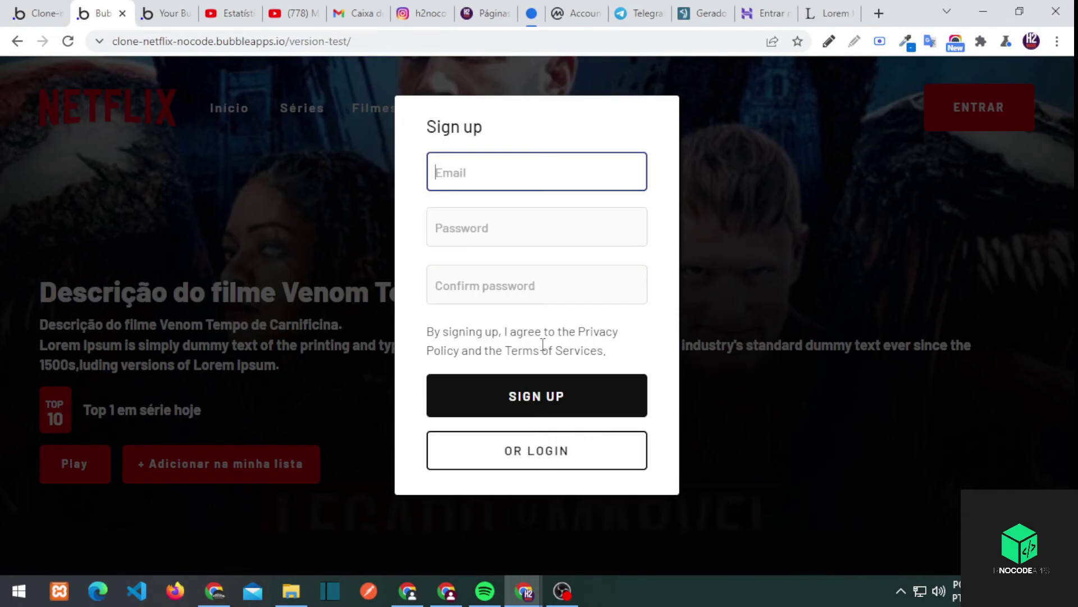
{"action": "key", "text": "ctrl+shift+Tab"}
{"action": "left_click", "coordinate": [744, 145]}
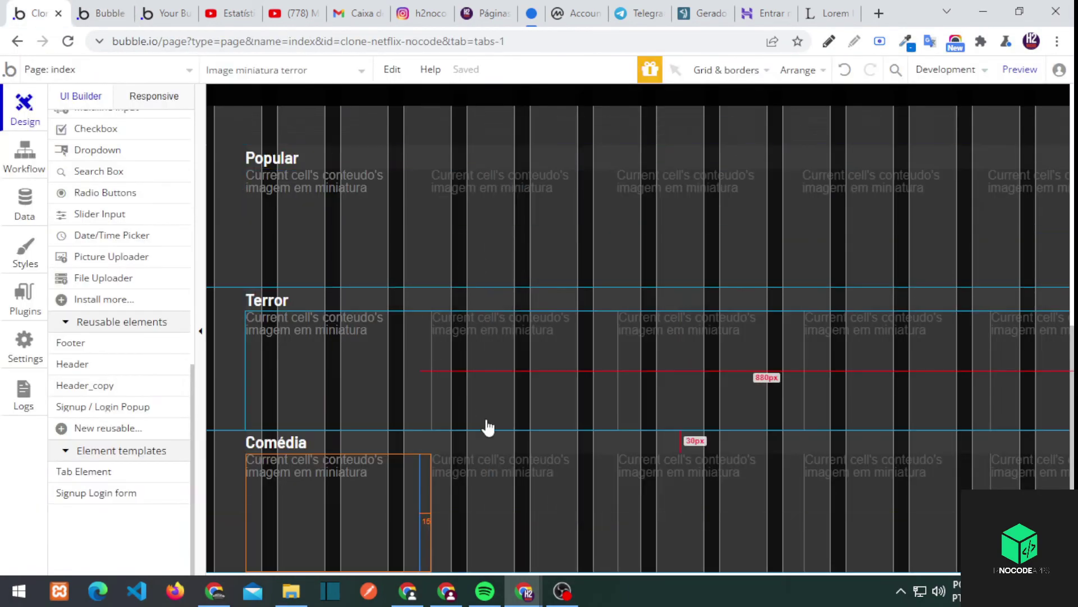
{"action": "scroll", "coordinate": [487, 426], "scroll_direction": "up", "scroll_amount": 5}
{"action": "left_click", "coordinate": [416, 266]}
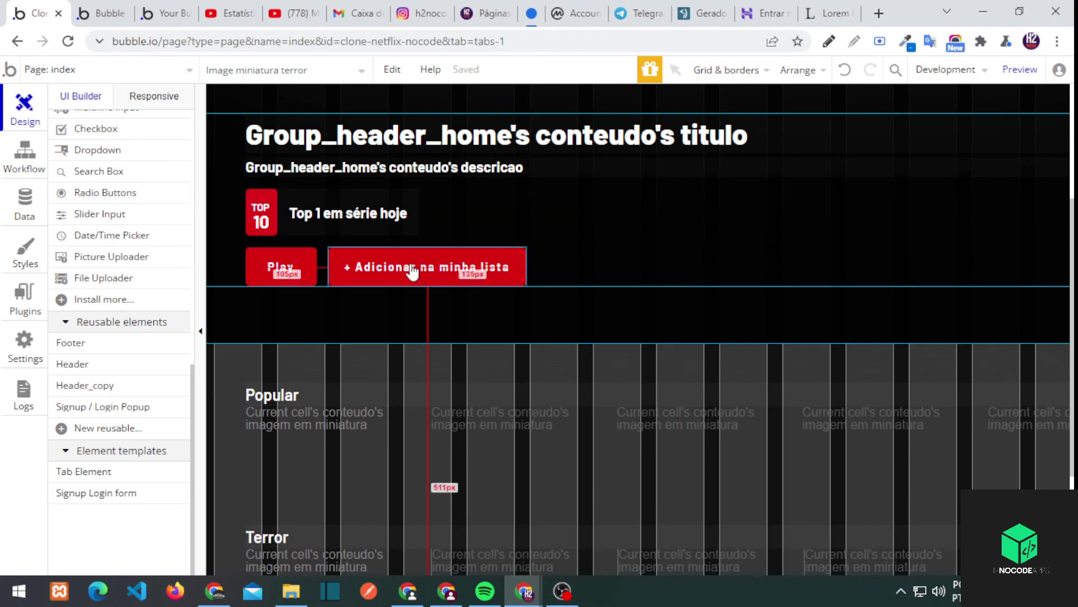
{"action": "scroll", "coordinate": [424, 335], "scroll_direction": "up", "scroll_amount": 4}
Start a click workflow on the add-to-list button with a Make changes to Current User action
{"action": "left_click_drag", "start_coordinate": [404, 467], "coordinate": [398, 486]}
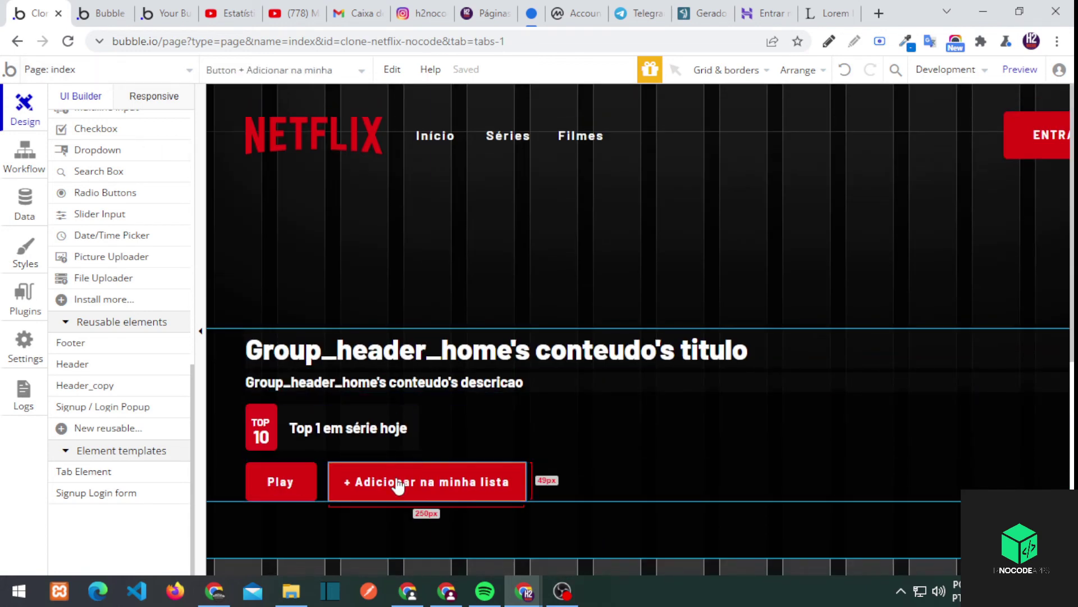
{"action": "double_click", "coordinate": [398, 487]}
{"action": "left_click", "coordinate": [611, 275]}
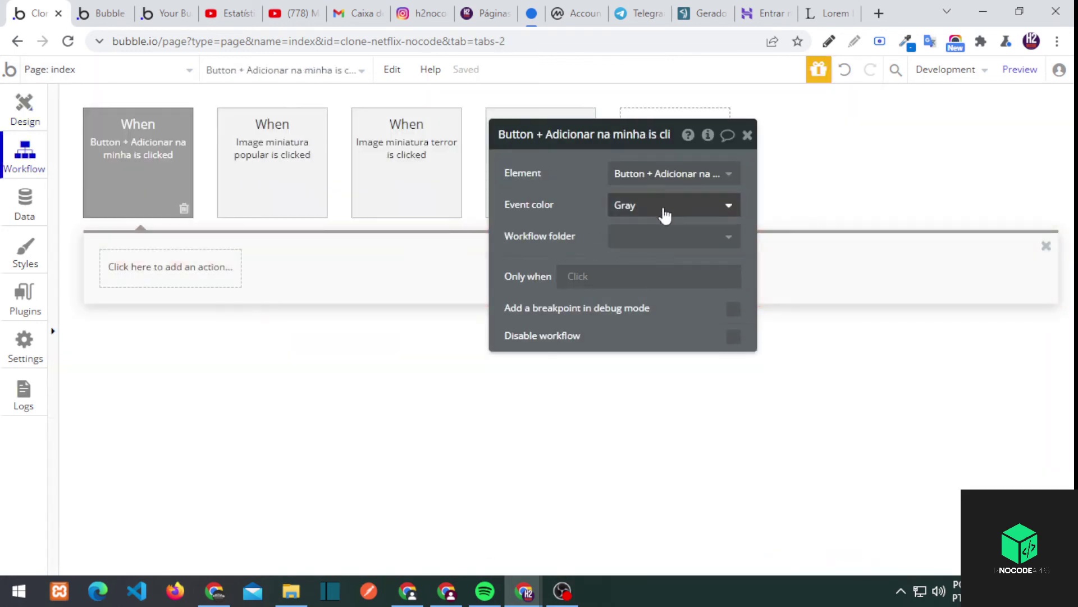
{"action": "left_click", "coordinate": [170, 267]}
{"action": "left_click", "coordinate": [264, 369]}
{"action": "left_click", "coordinate": [674, 173]}
{"action": "left_click", "coordinate": [662, 194]}
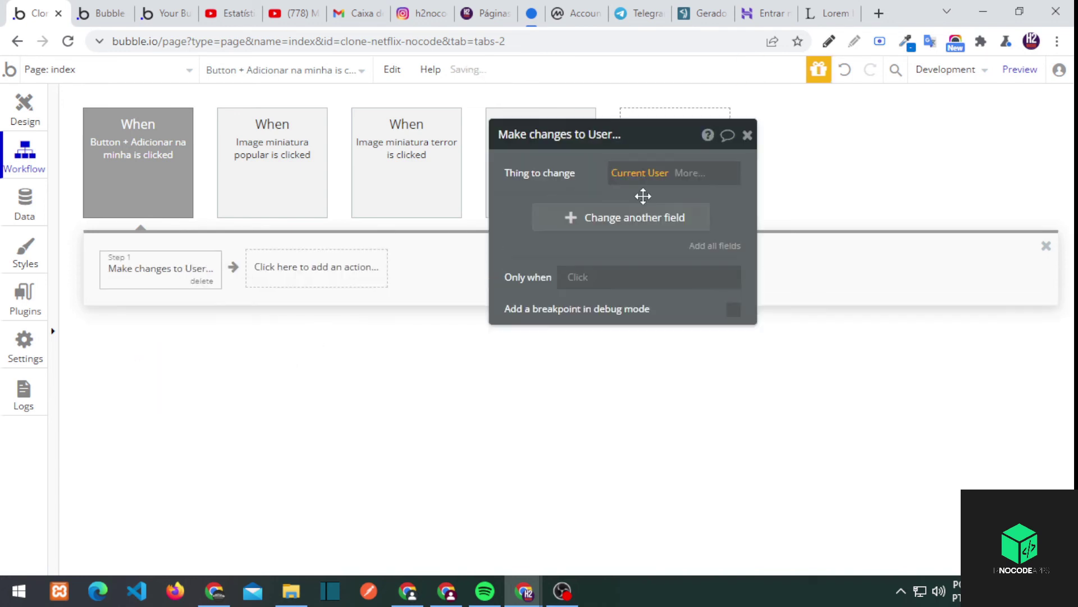
Make minha lista add Group_header_home's conteudo, then check the preview and the app data
{"action": "left_click", "coordinate": [635, 253]}
{"action": "left_click", "coordinate": [540, 228]}
{"action": "left_click", "coordinate": [574, 213]}
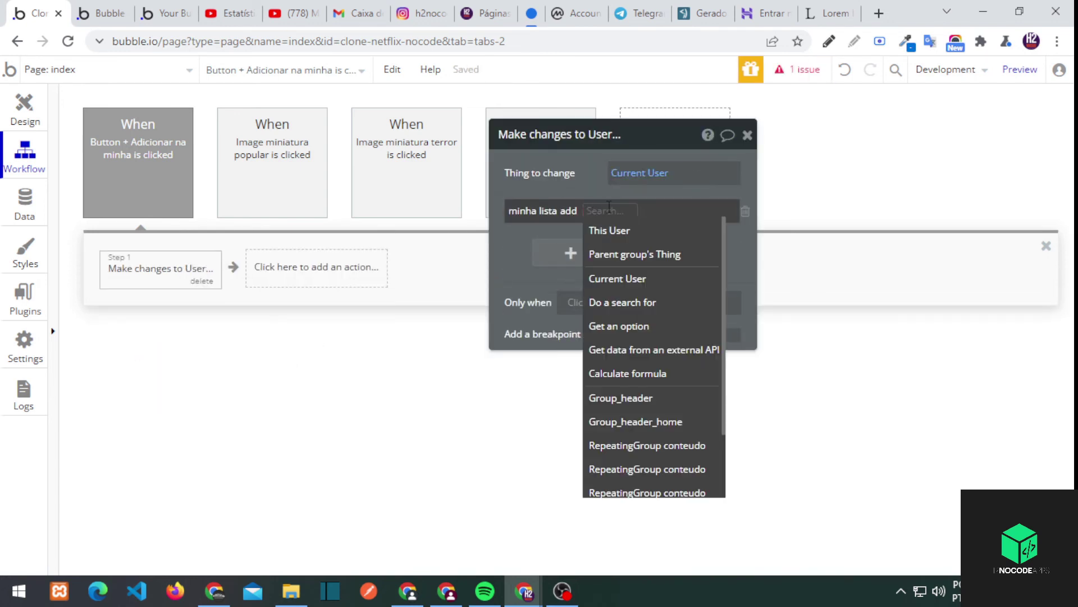
{"action": "scroll", "coordinate": [688, 290], "scroll_direction": "down", "scroll_amount": 2}
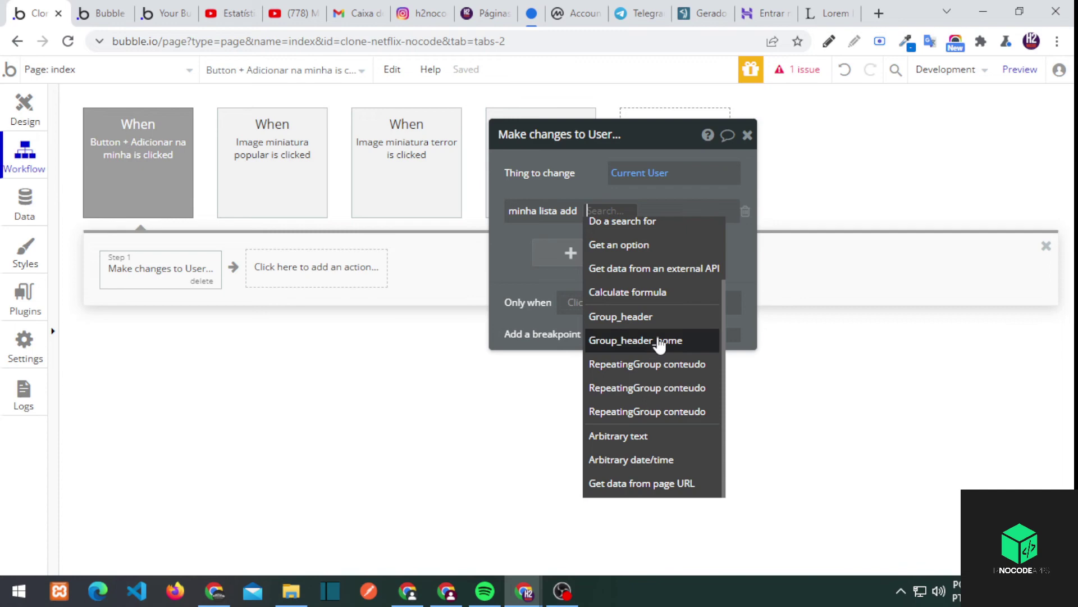
{"action": "left_click", "coordinate": [646, 340]}
{"action": "left_click", "coordinate": [716, 229]}
{"action": "left_click", "coordinate": [558, 225]}
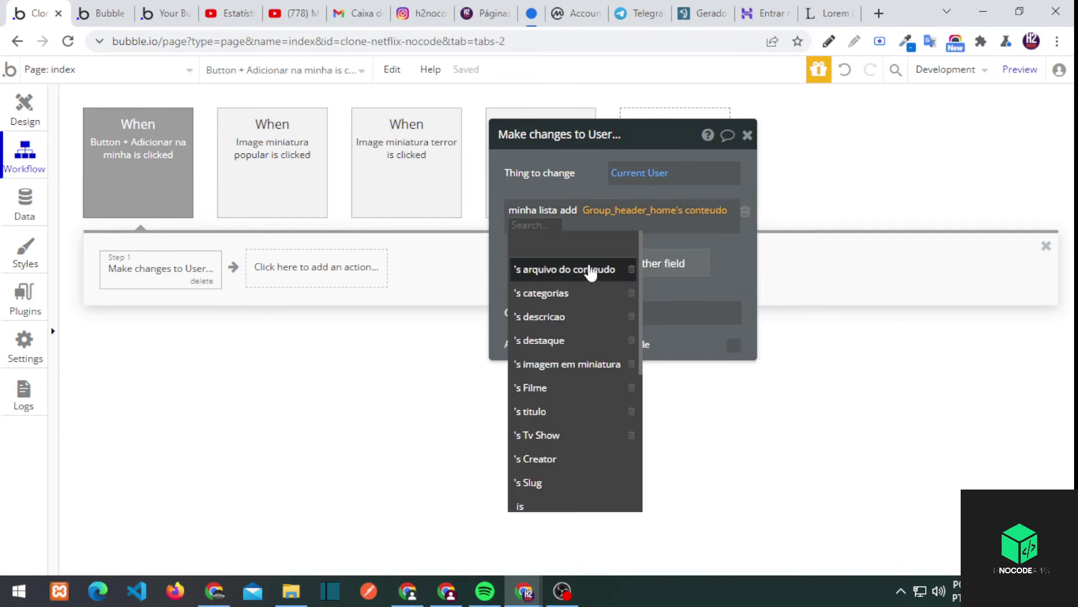
{"action": "left_click", "coordinate": [713, 231]}
{"action": "left_click", "coordinate": [747, 135]}
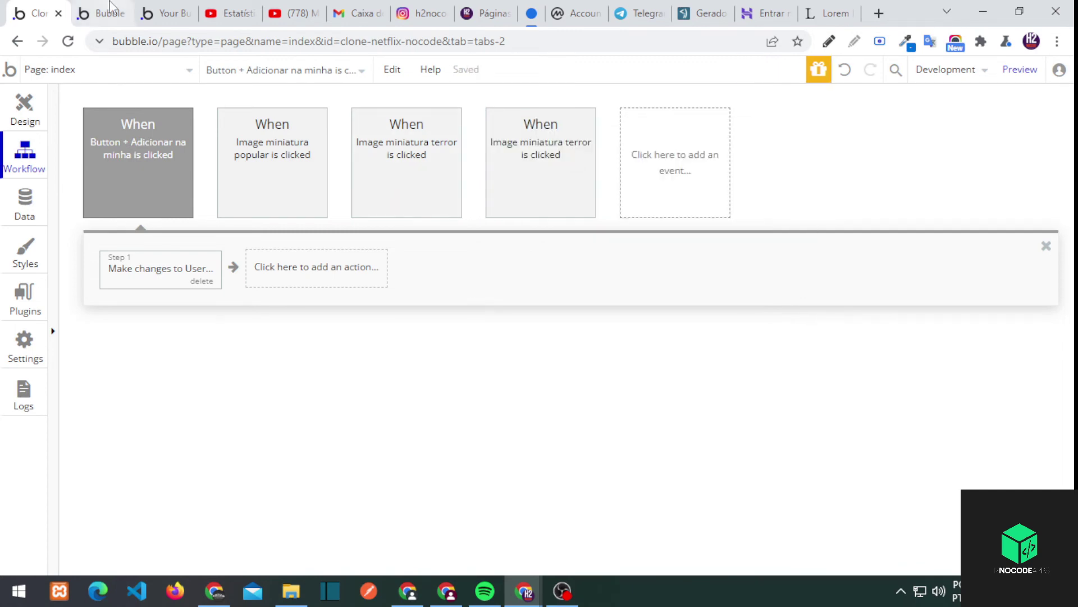
{"action": "left_click", "coordinate": [101, 12]}
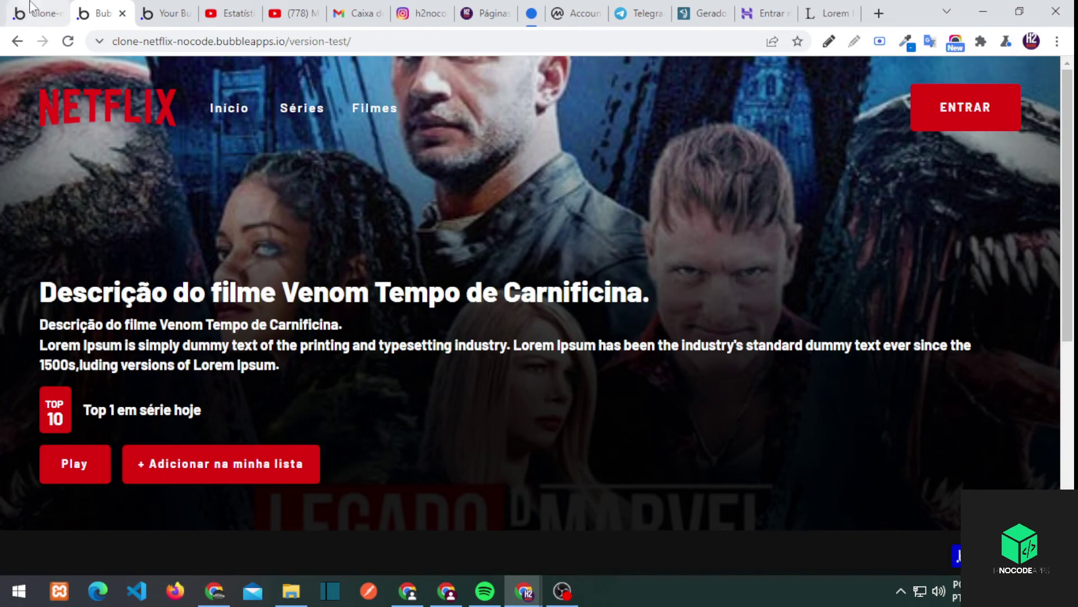
{"action": "left_click", "coordinate": [39, 13]}
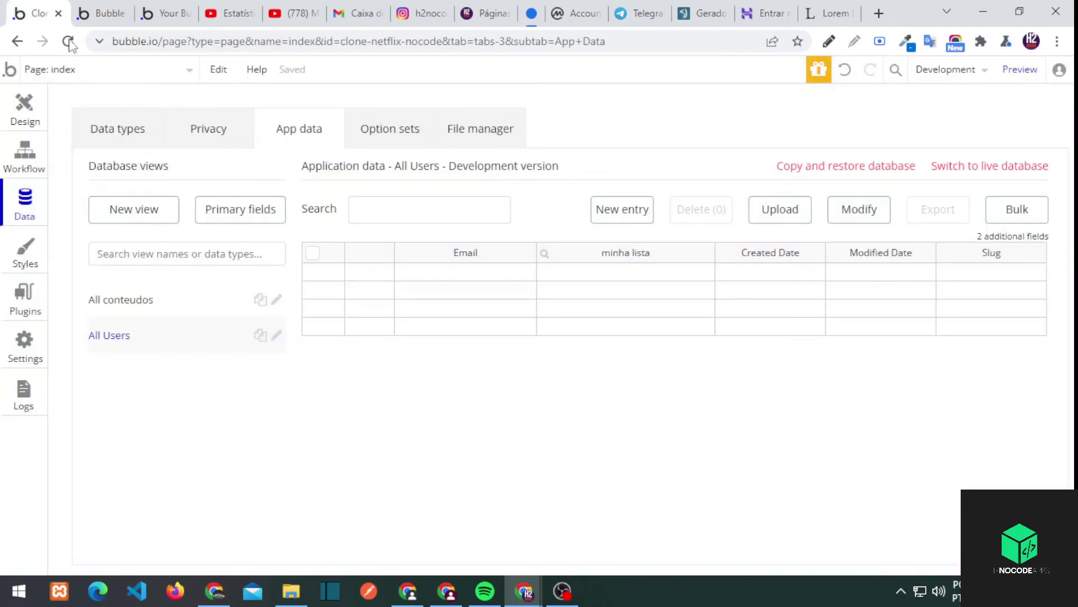
On index, make the button unclickable when Current User is logged out
{"action": "left_click", "coordinate": [24, 108]}
{"action": "left_click_drag", "start_coordinate": [572, 240], "coordinate": [493, 219]}
{"action": "left_click", "coordinate": [528, 249]}
{"action": "left_click", "coordinate": [472, 262]}
{"action": "left_click", "coordinate": [483, 278]}
{"action": "left_click", "coordinate": [561, 350]}
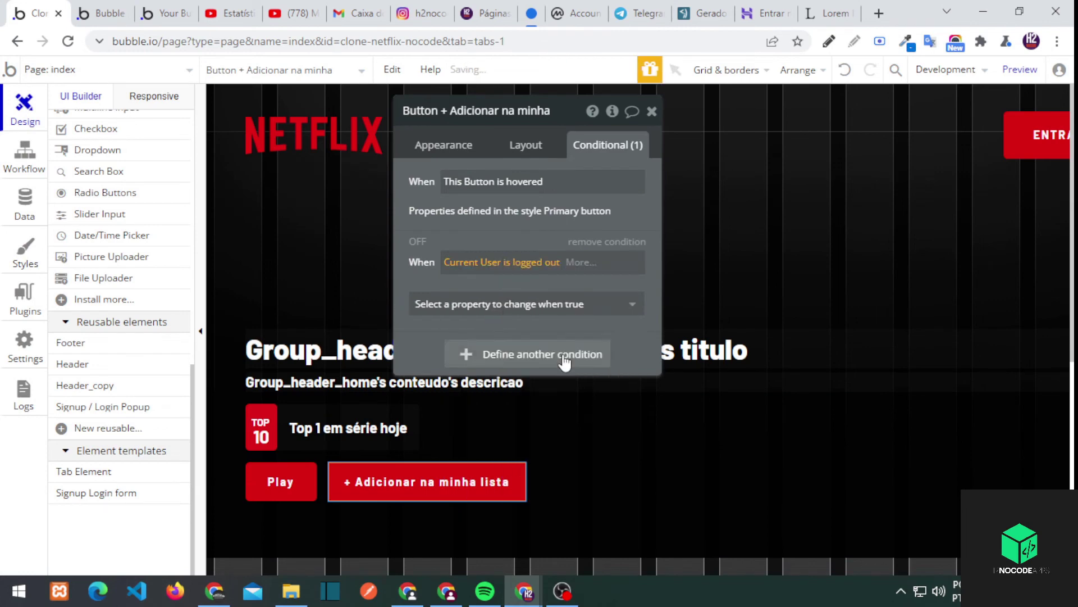
{"action": "left_click", "coordinate": [551, 397]}
{"action": "left_click", "coordinate": [570, 335]}
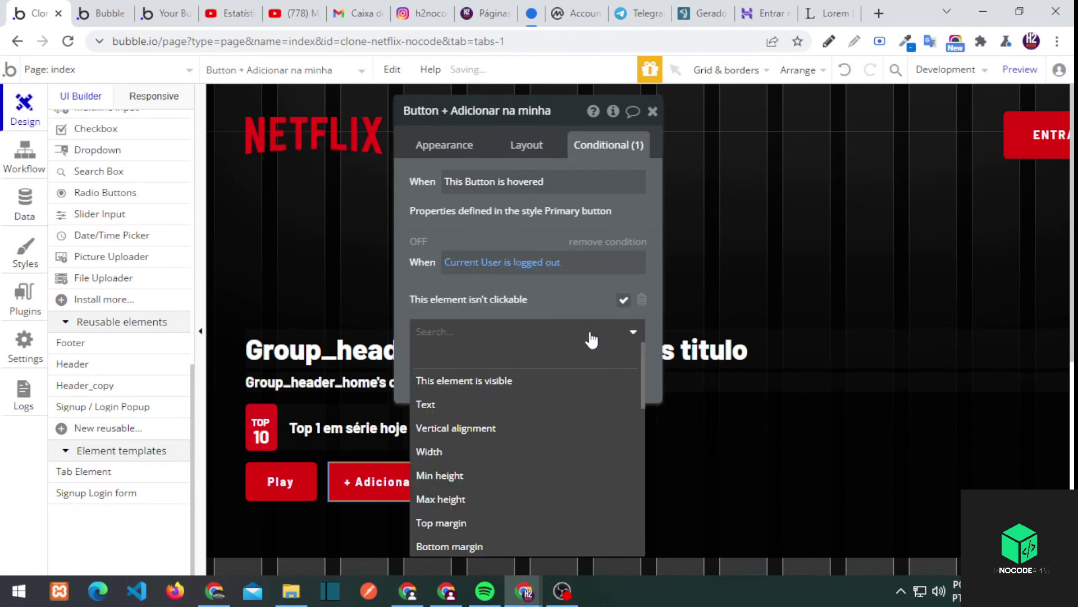
{"action": "scroll", "coordinate": [515, 402], "scroll_direction": "down", "scroll_amount": 5}
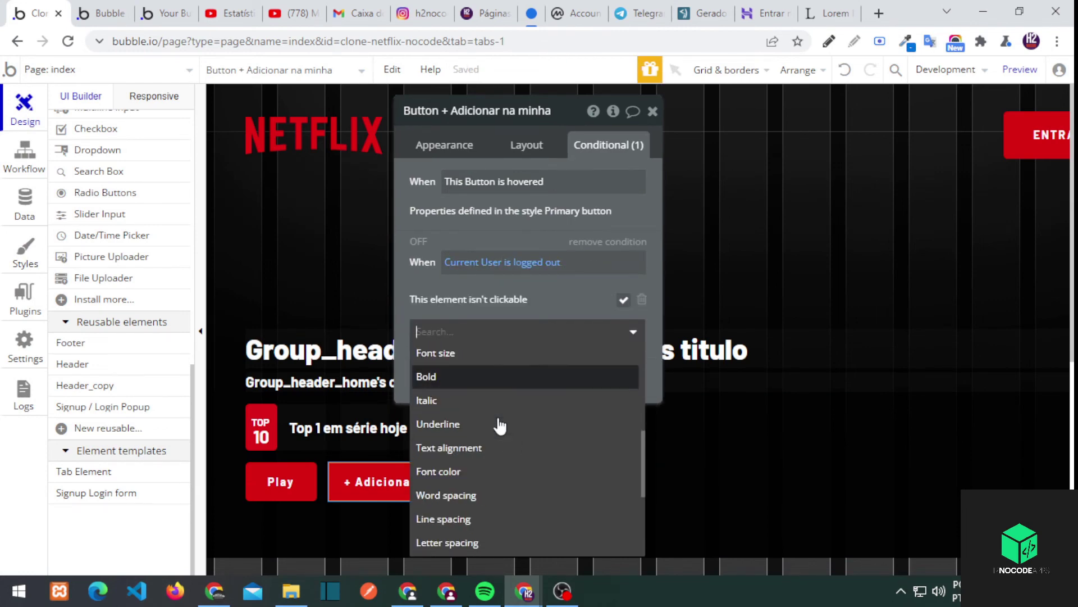
{"action": "left_click", "coordinate": [473, 296]}
Copy the logged-out unclickable condition onto the visualizacao_conteudo page's button
{"action": "right_click", "coordinate": [553, 262]}
{"action": "left_click", "coordinate": [107, 69]}
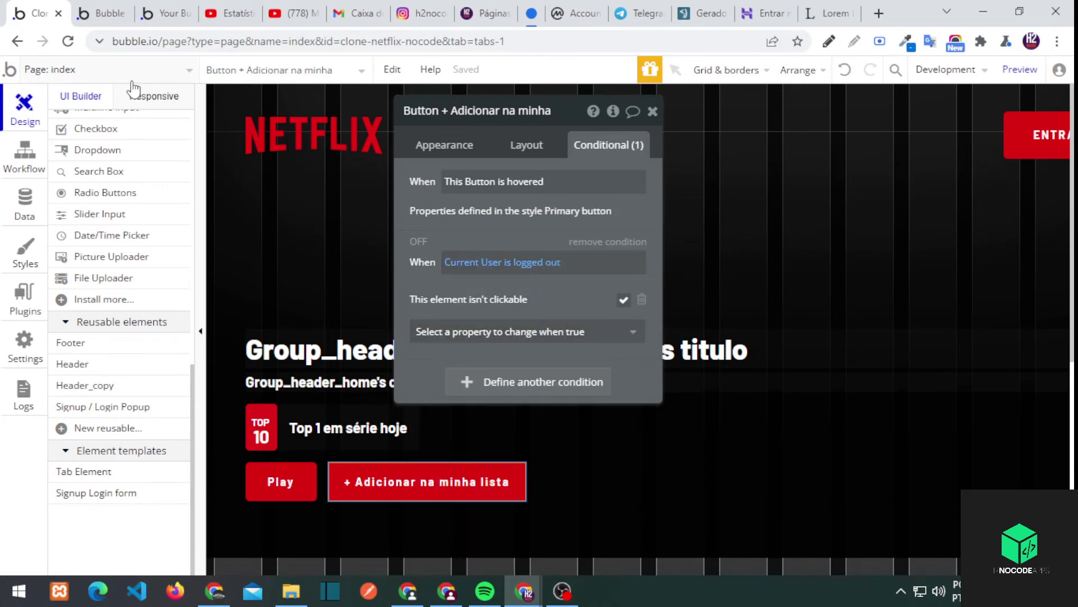
{"action": "left_click", "coordinate": [298, 150]}
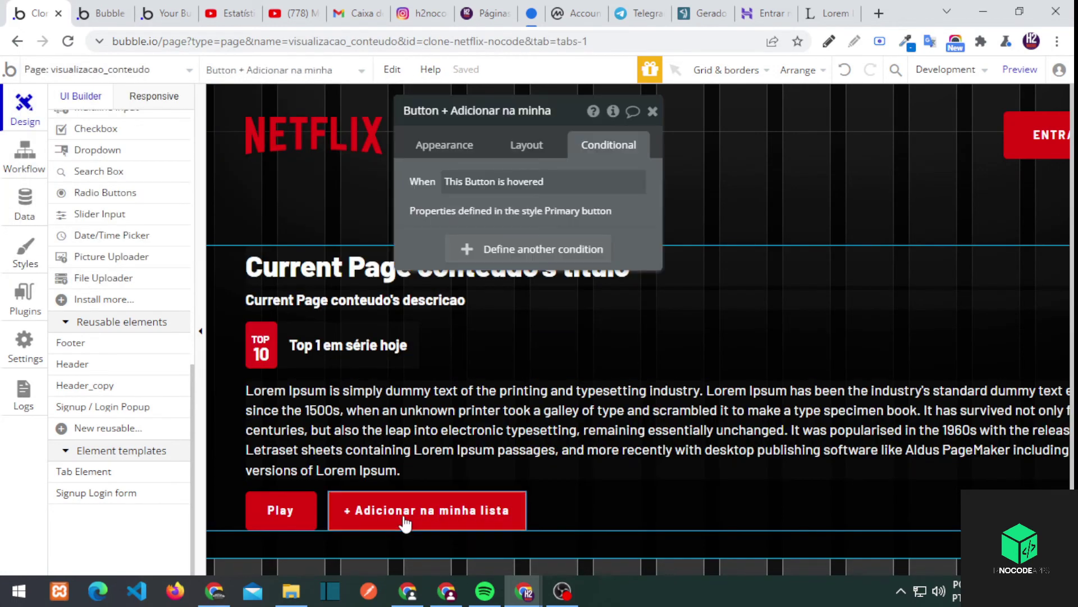
{"action": "left_click", "coordinate": [450, 249]}
{"action": "right_click", "coordinate": [455, 258]}
{"action": "left_click", "coordinate": [544, 234]}
{"action": "left_click", "coordinate": [494, 303]}
{"action": "left_click", "coordinate": [474, 400]}
Check the preview, then reopen the index add-to-list button's click workflow for a new action
{"action": "left_click", "coordinate": [622, 301]}
{"action": "left_click", "coordinate": [1020, 69]}
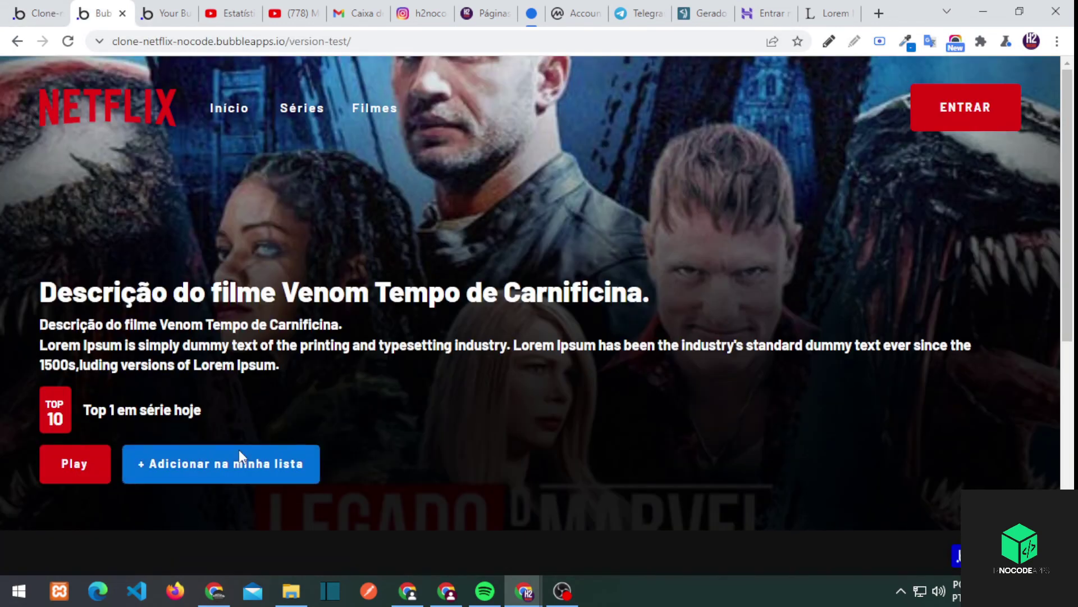
{"action": "left_click", "coordinate": [61, 16]}
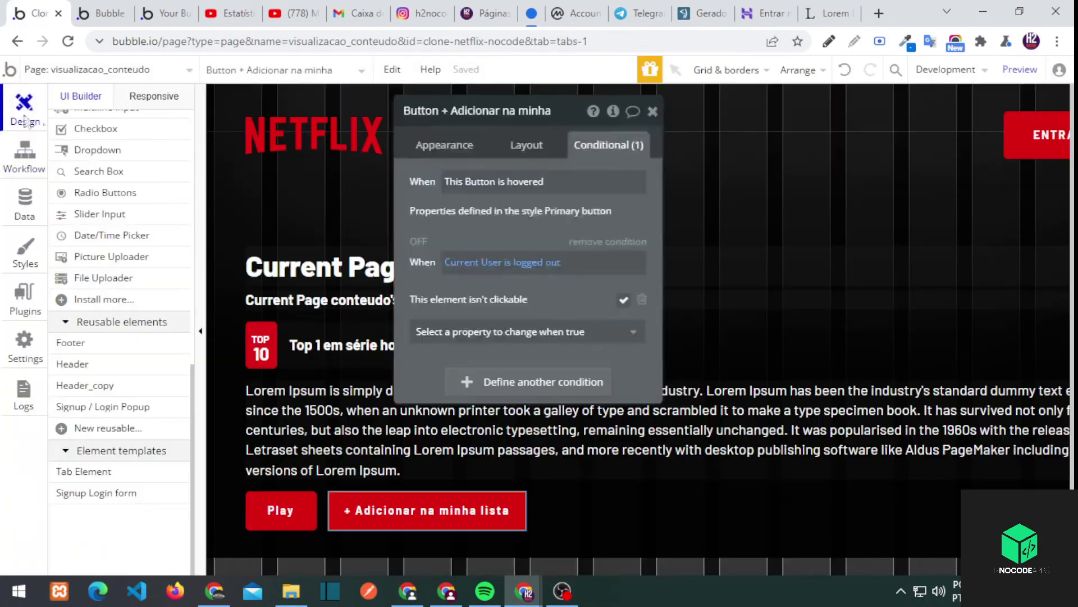
{"action": "left_click", "coordinate": [453, 150]}
{"action": "left_click", "coordinate": [24, 157]}
{"action": "left_click", "coordinate": [24, 110]}
{"action": "left_click", "coordinate": [85, 69]}
{"action": "left_click", "coordinate": [84, 90]}
{"action": "double_click", "coordinate": [427, 481]}
{"action": "left_click", "coordinate": [528, 251]}
{"action": "left_click", "coordinate": [289, 276]}
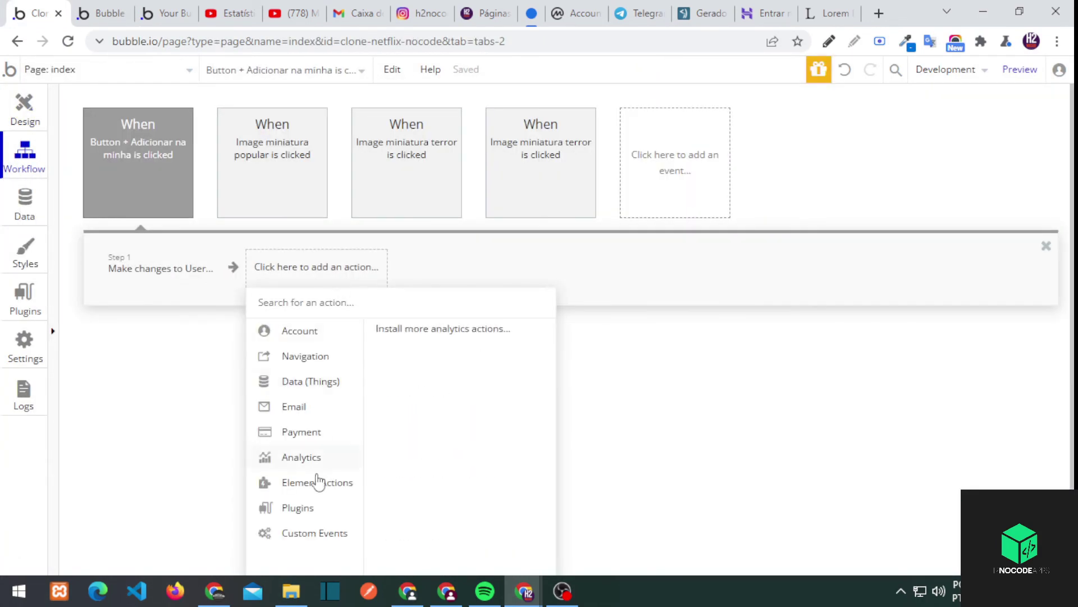
Look through the AirAlert plugin settings after choosing an alert action
{"action": "left_click", "coordinate": [437, 375]}
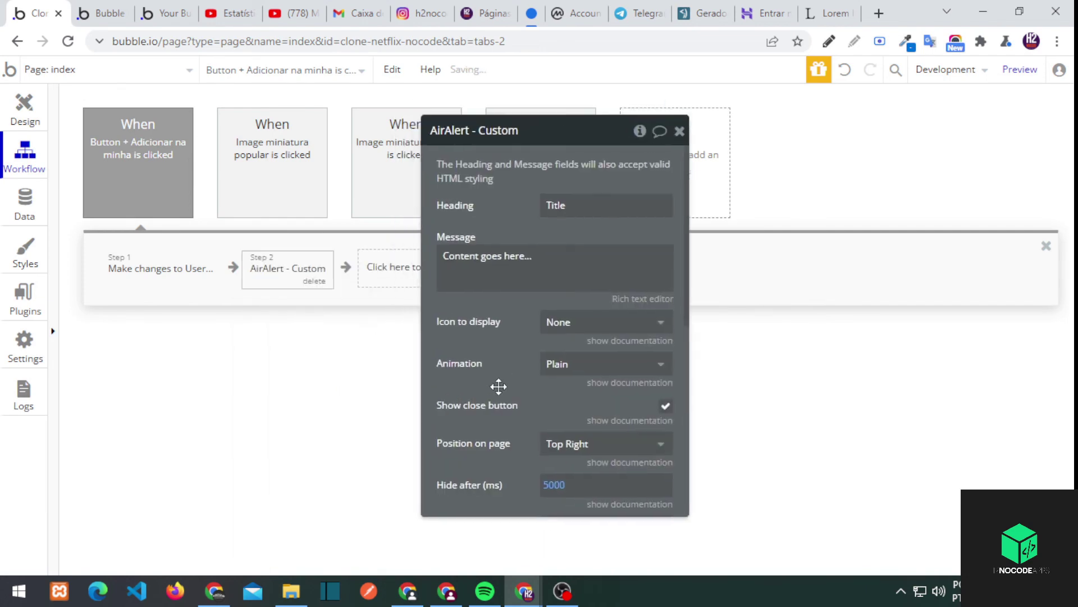
{"action": "left_click", "coordinate": [26, 253]}
{"action": "left_click", "coordinate": [25, 298]}
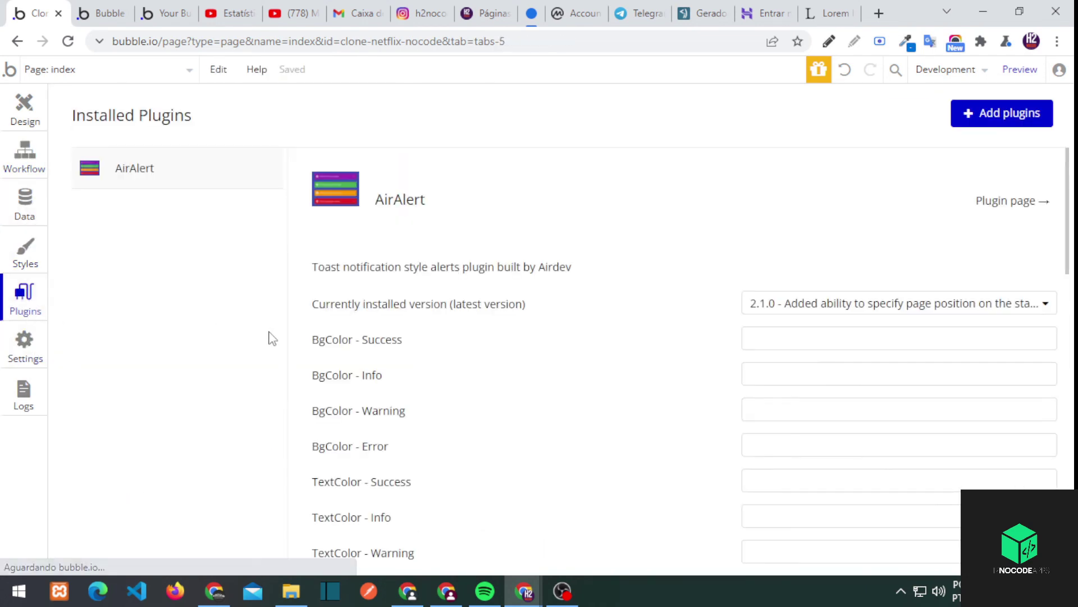
{"action": "scroll", "coordinate": [407, 336], "scroll_direction": "down", "scroll_amount": 3}
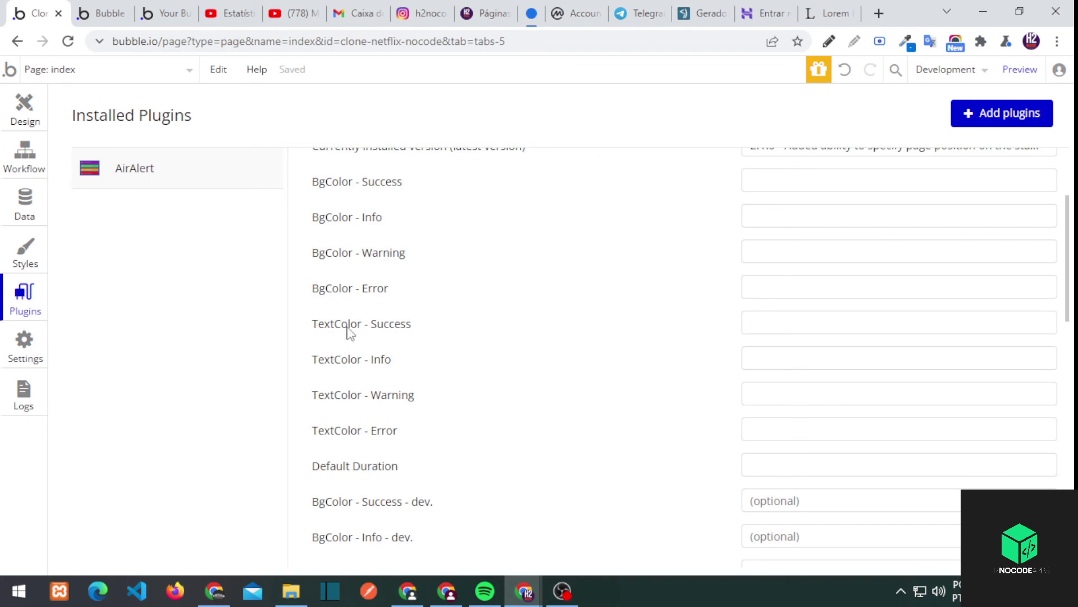
{"action": "scroll", "coordinate": [642, 278], "scroll_direction": "up", "scroll_amount": 3}
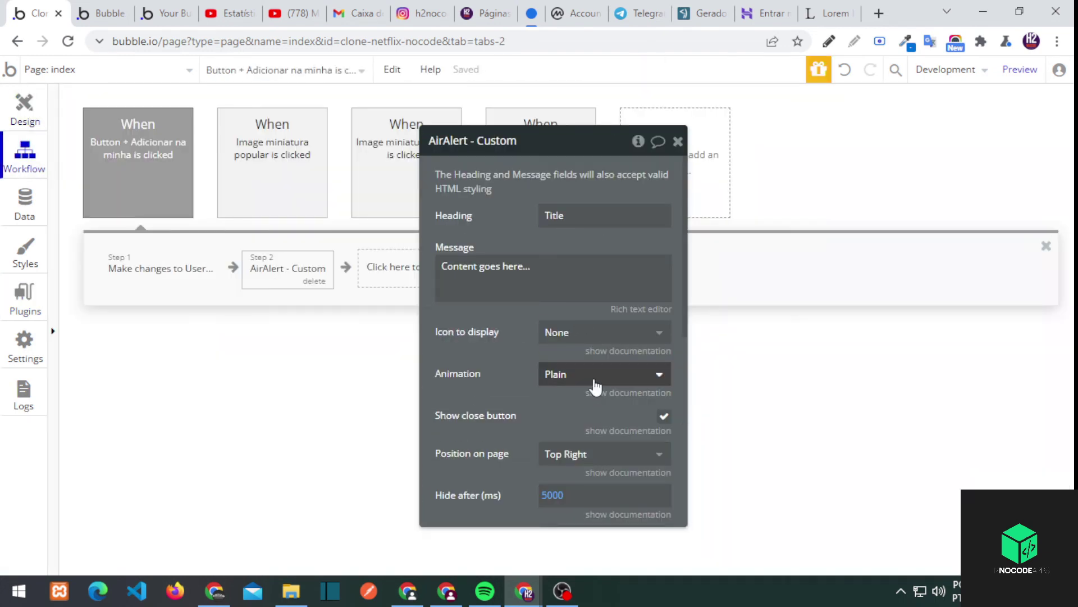
{"action": "scroll", "coordinate": [461, 337], "scroll_direction": "down", "scroll_amount": 2}
Add the AirAlert - Standard alert step to the add-to-list workflow
{"action": "left_click", "coordinate": [369, 268]}
{"action": "mouse_move", "coordinate": [410, 507]}
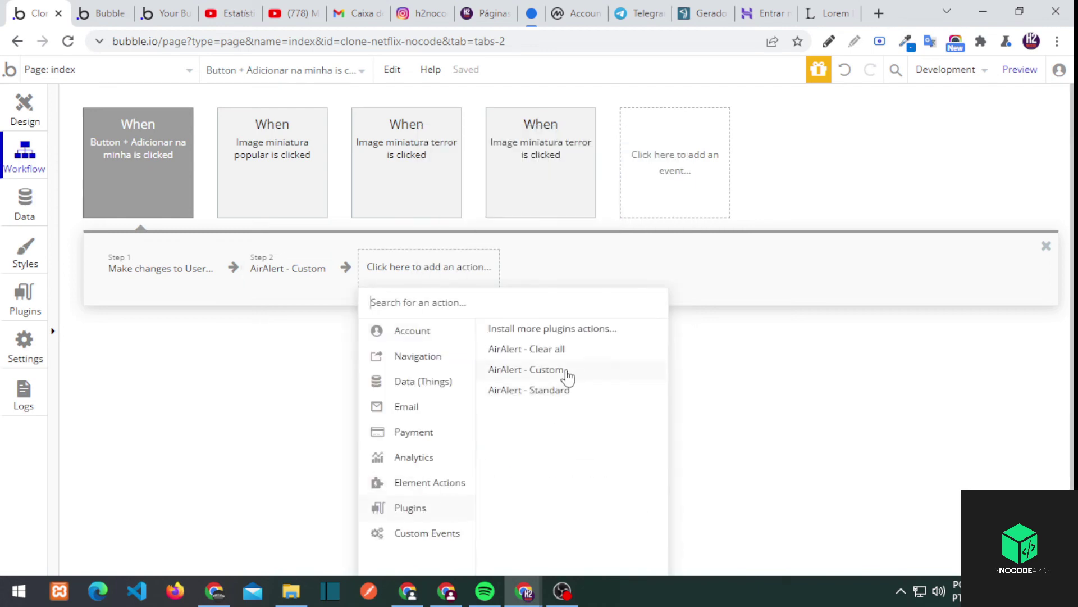
{"action": "left_click", "coordinate": [560, 396]}
{"action": "left_click", "coordinate": [320, 286]}
{"action": "left_click", "coordinate": [320, 286]}
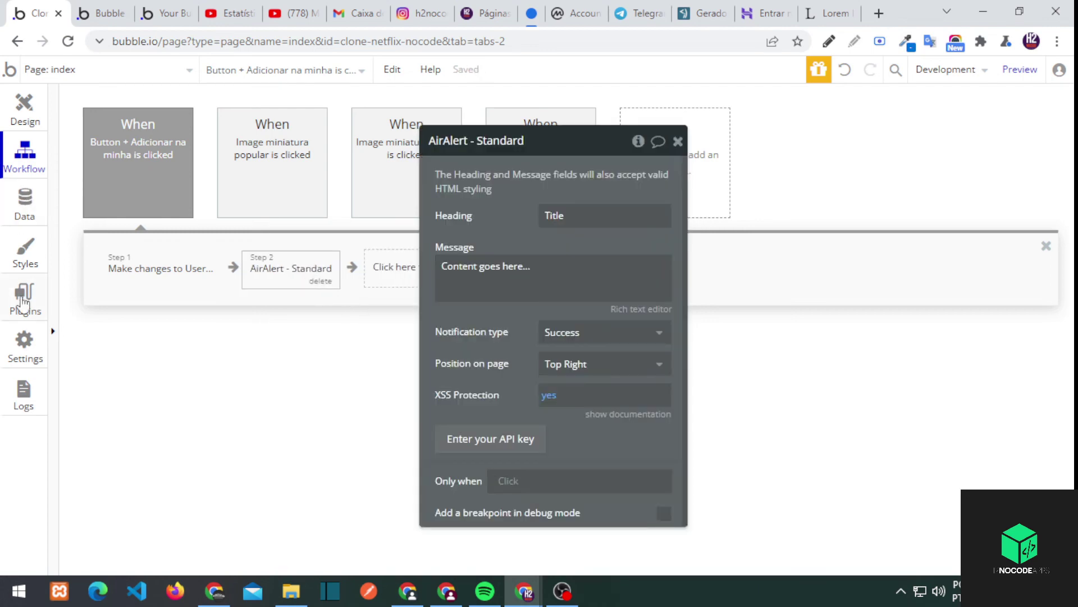
{"action": "left_click", "coordinate": [23, 302]}
{"action": "scroll", "coordinate": [494, 407], "scroll_direction": "down", "scroll_amount": 1}
{"action": "scroll", "coordinate": [494, 407], "scroll_direction": "up", "scroll_amount": 1}
{"action": "scroll", "coordinate": [494, 406], "scroll_direction": "down", "scroll_amount": 2}
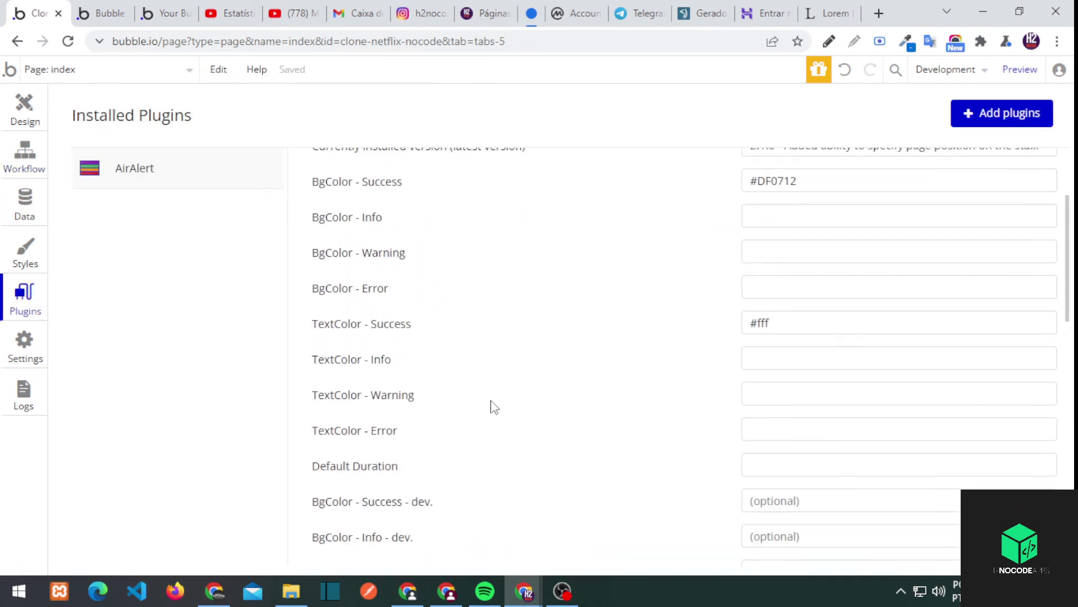
{"action": "scroll", "coordinate": [493, 407], "scroll_direction": "up", "scroll_amount": 2}
{"action": "left_click", "coordinate": [25, 156]}
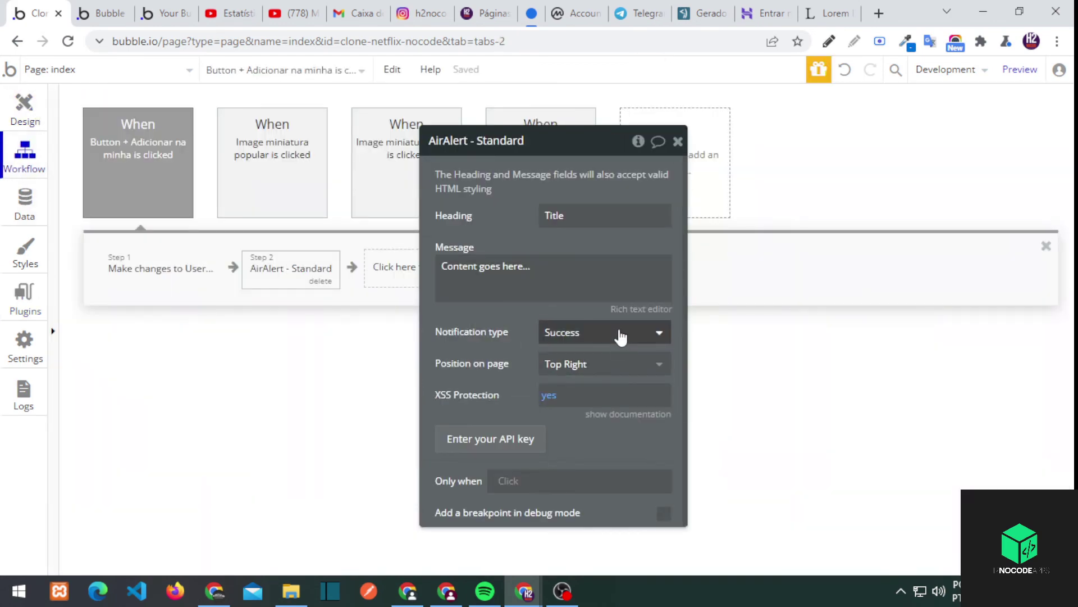
Create the Brand option set with a text attribute named Netflix
{"action": "double_click", "coordinate": [567, 217]}
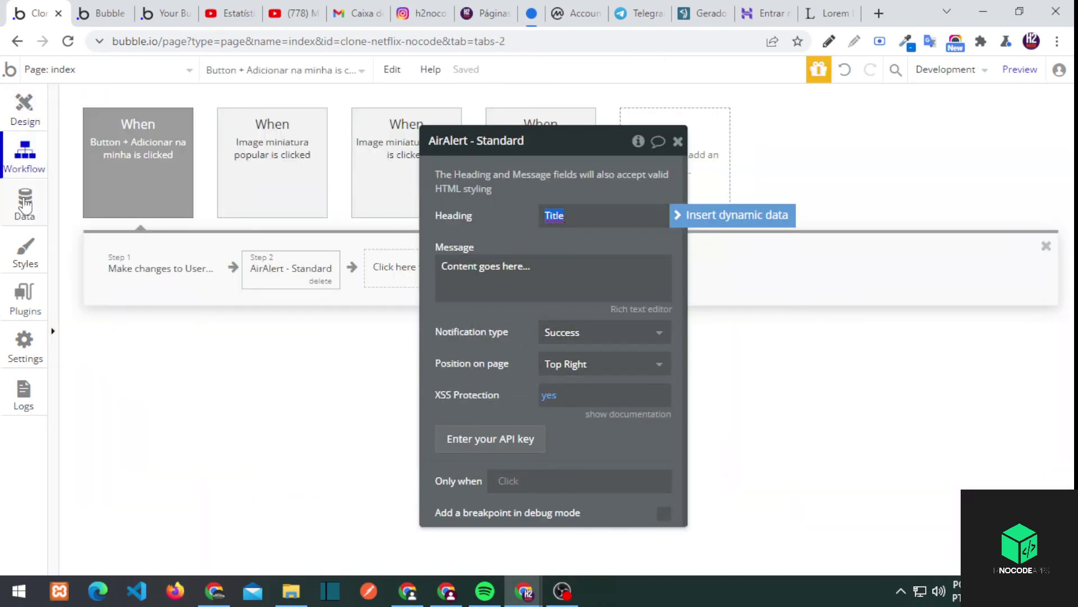
{"action": "left_click", "coordinate": [25, 205]}
{"action": "left_click", "coordinate": [382, 131]}
{"action": "left_click", "coordinate": [269, 242]}
{"action": "key", "text": "Return"}
{"action": "left_click", "coordinate": [505, 322]}
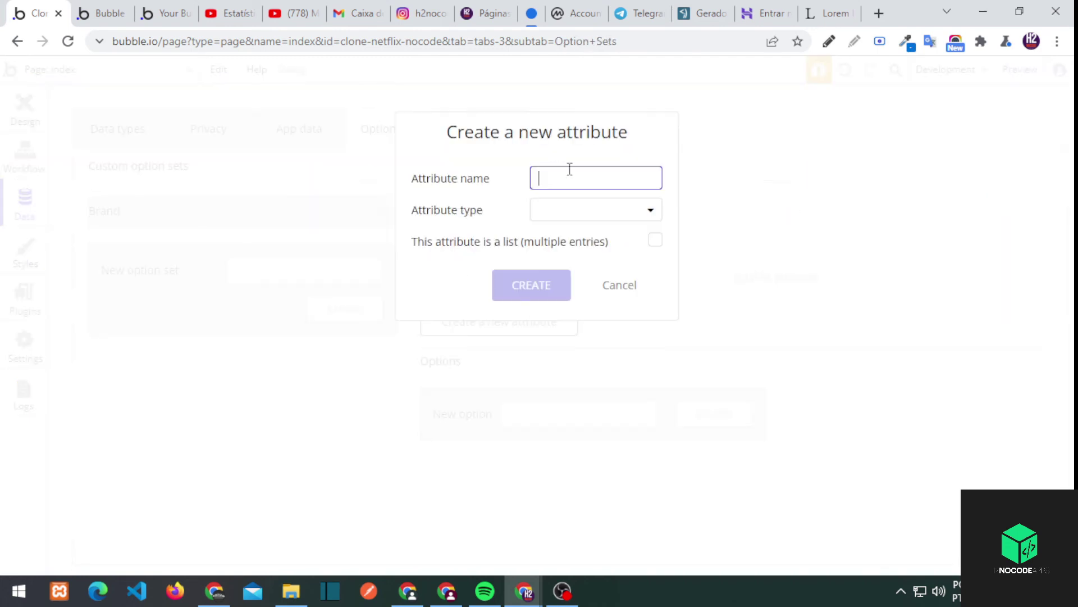
{"action": "key", "text": "Delete"}
{"action": "type", "text": "f"}
{"action": "left_click", "coordinate": [585, 210]}
{"action": "left_click", "coordinate": [562, 234]}
{"action": "left_click", "coordinate": [558, 291]}
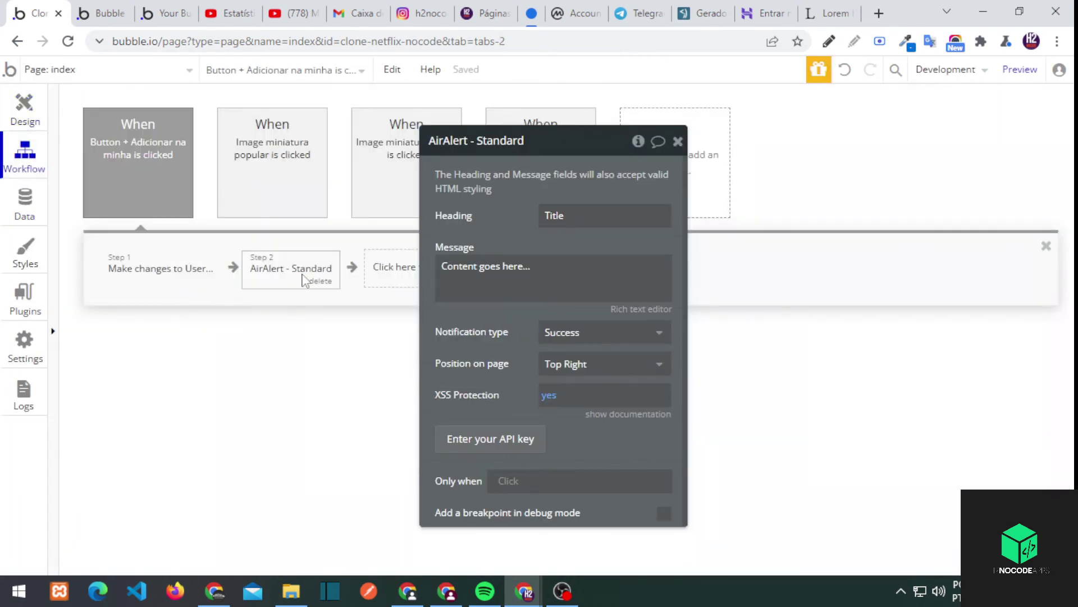
Set the alert heading to All Brand's each item's Netflix and the message 'Apenas para usuários logado'
{"action": "left_click", "coordinate": [606, 216]}
{"action": "left_click", "coordinate": [567, 354]}
{"action": "left_click", "coordinate": [272, 251]}
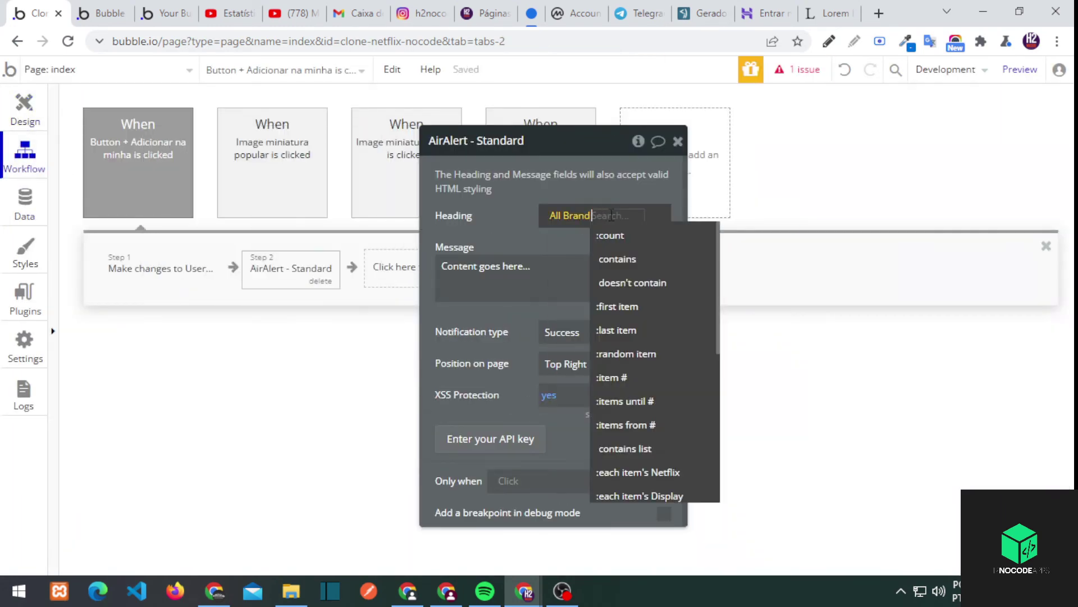
{"action": "left_click", "coordinate": [637, 471]}
{"action": "left_click", "coordinate": [494, 275]}
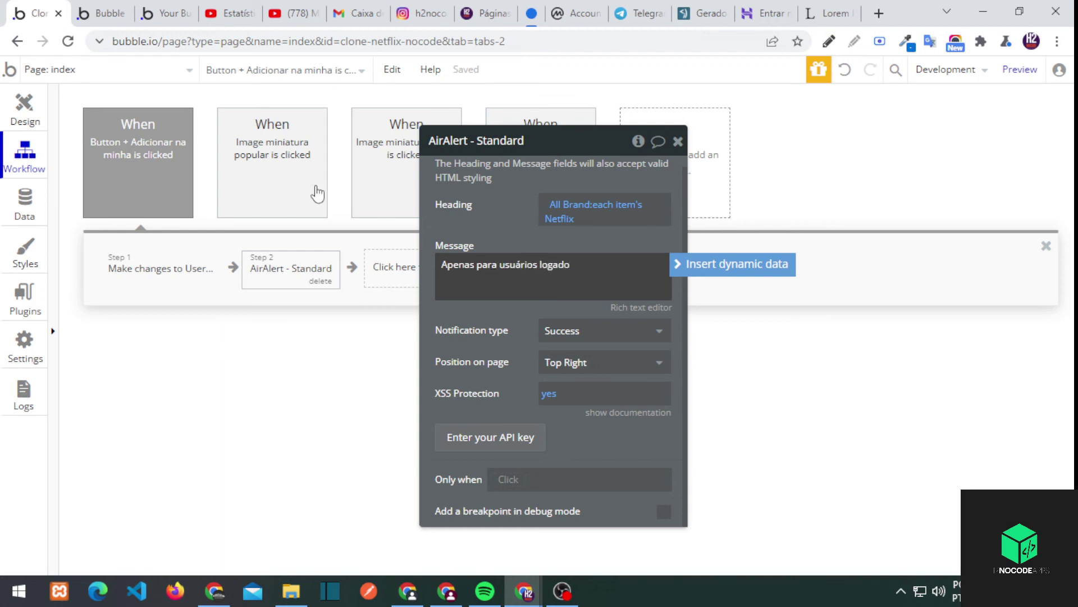
{"action": "right_click", "coordinate": [298, 268]}
{"action": "left_click", "coordinate": [347, 372]}
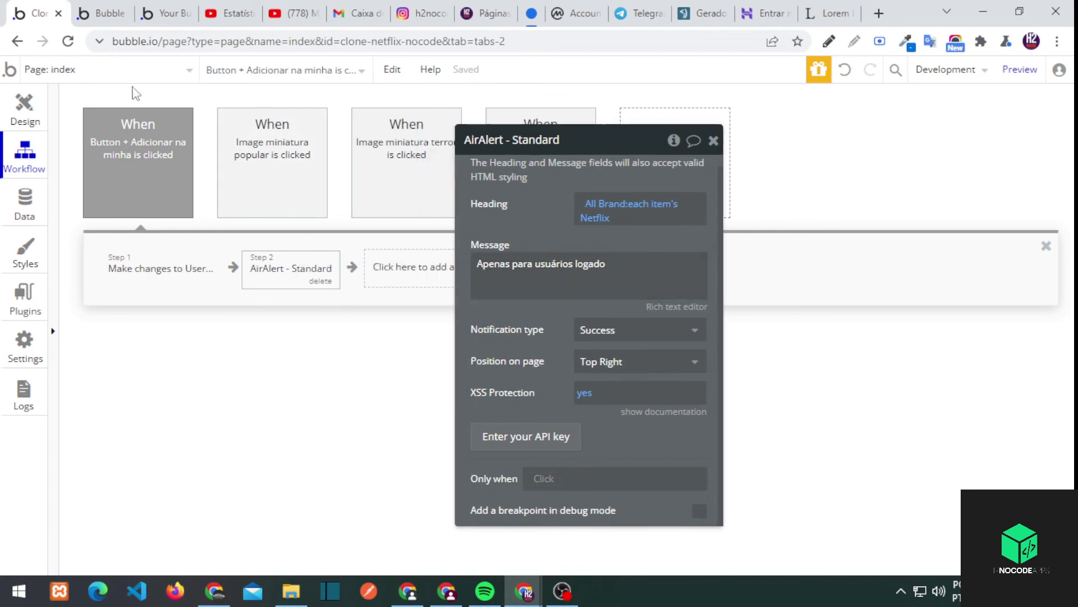
Paste the alert into visualizacao_conteudo's button workflow, shown only when Current User is logged out
{"action": "left_click", "coordinate": [106, 69]}
{"action": "left_click", "coordinate": [312, 143]}
{"action": "left_click", "coordinate": [141, 167]}
{"action": "key", "text": "ctrl+v"}
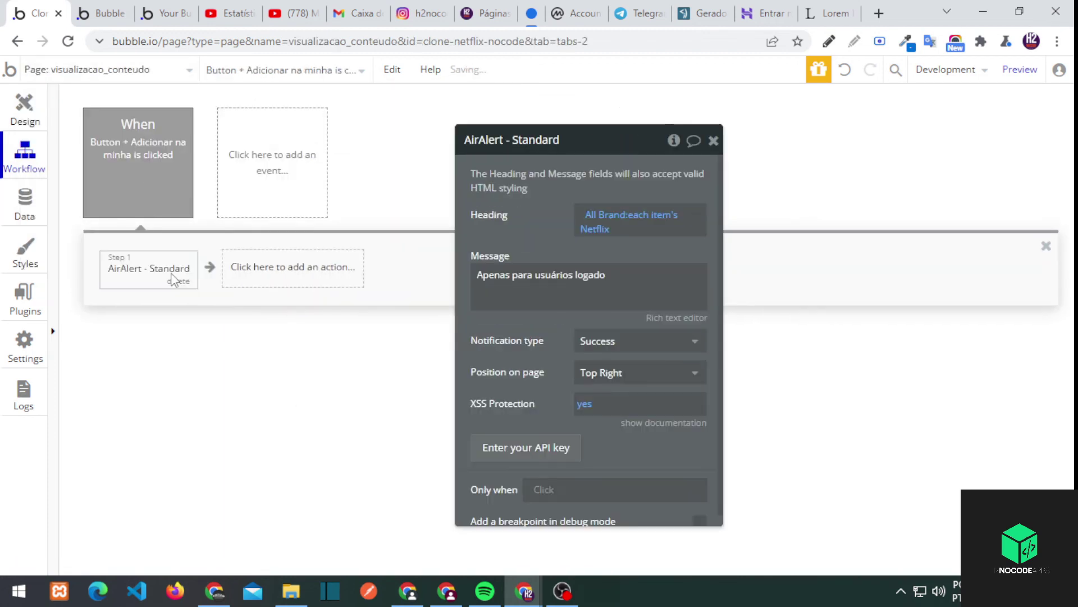
{"action": "scroll", "coordinate": [584, 422], "scroll_direction": "down", "scroll_amount": 1}
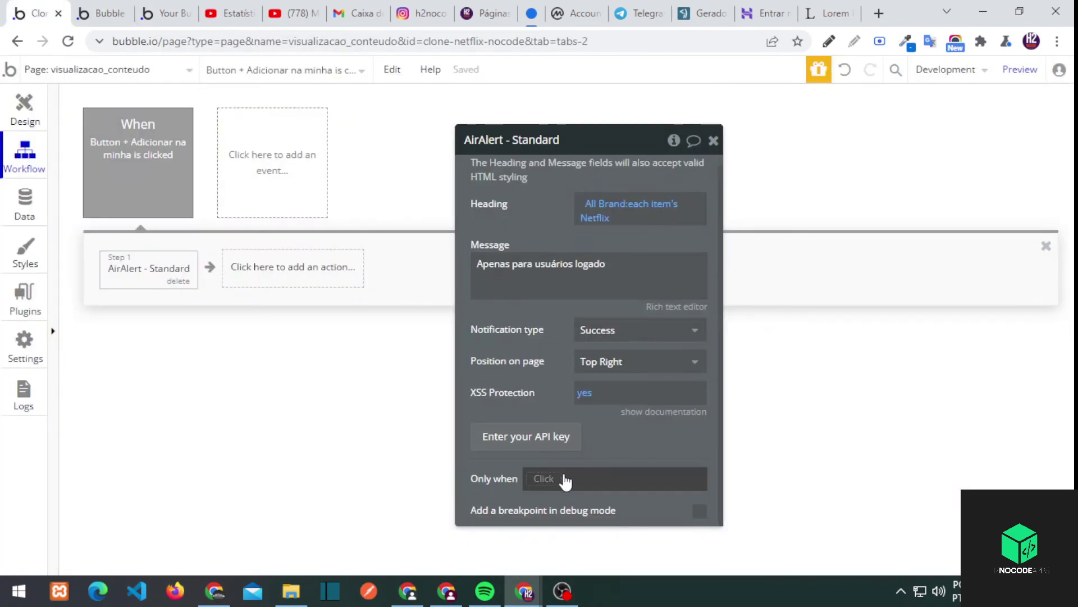
{"action": "left_click", "coordinate": [566, 479]}
{"action": "left_click", "coordinate": [562, 547]}
{"action": "left_click", "coordinate": [623, 568]}
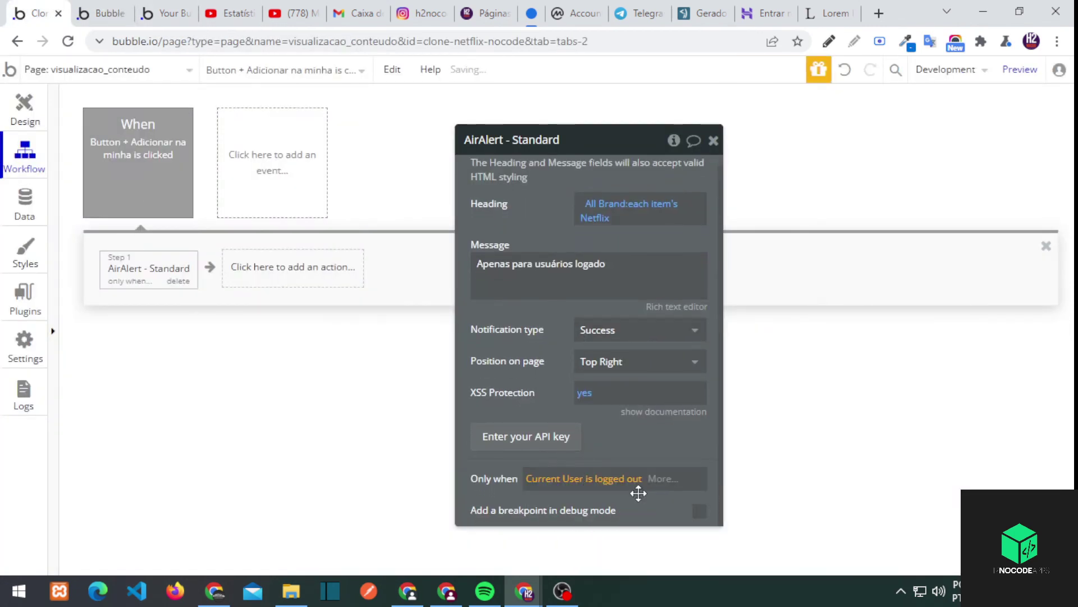
Inspect the index page's Adicionar alert step and open The Matrix Resurrections detail page
{"action": "left_click", "coordinate": [120, 70]}
{"action": "left_click", "coordinate": [96, 126]}
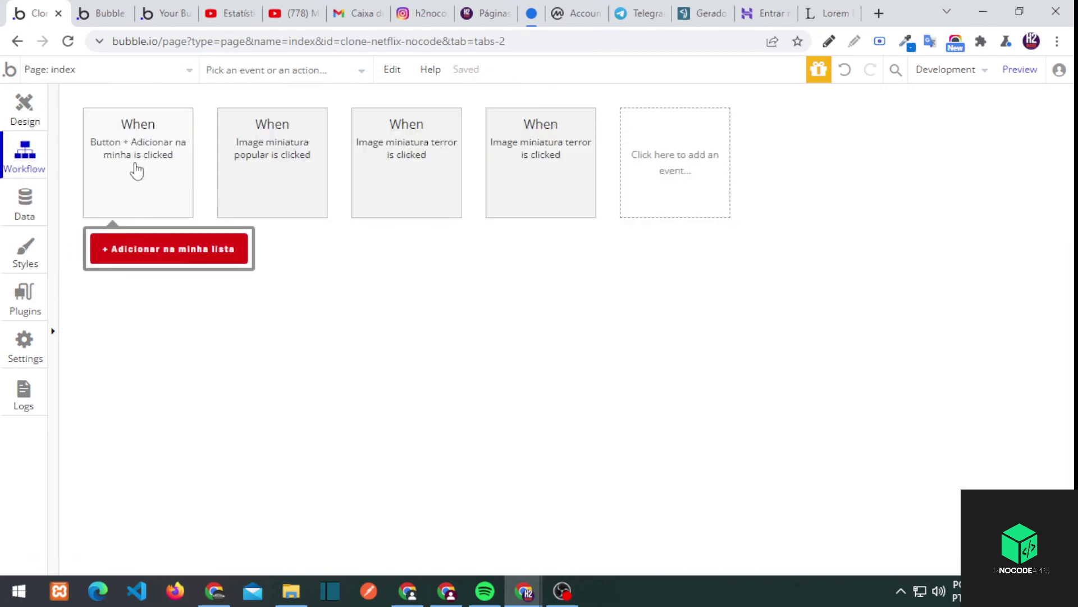
{"action": "left_click", "coordinate": [135, 168]}
{"action": "left_click", "coordinate": [238, 269]}
{"action": "right_click", "coordinate": [621, 434]}
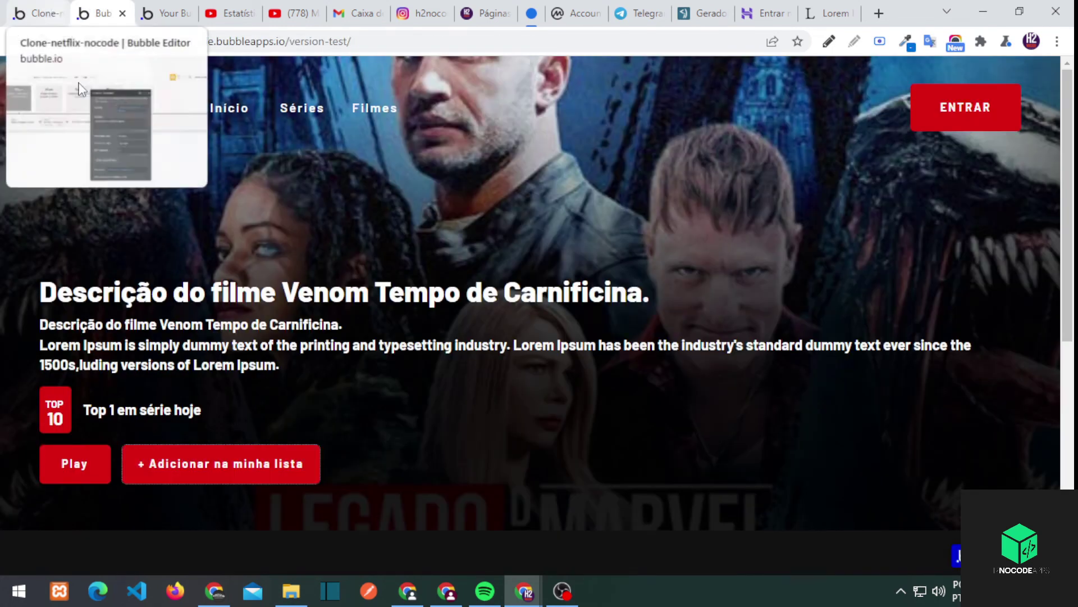
{"action": "scroll", "coordinate": [316, 247], "scroll_direction": "down", "scroll_amount": 7}
{"action": "left_click", "coordinate": [315, 247]}
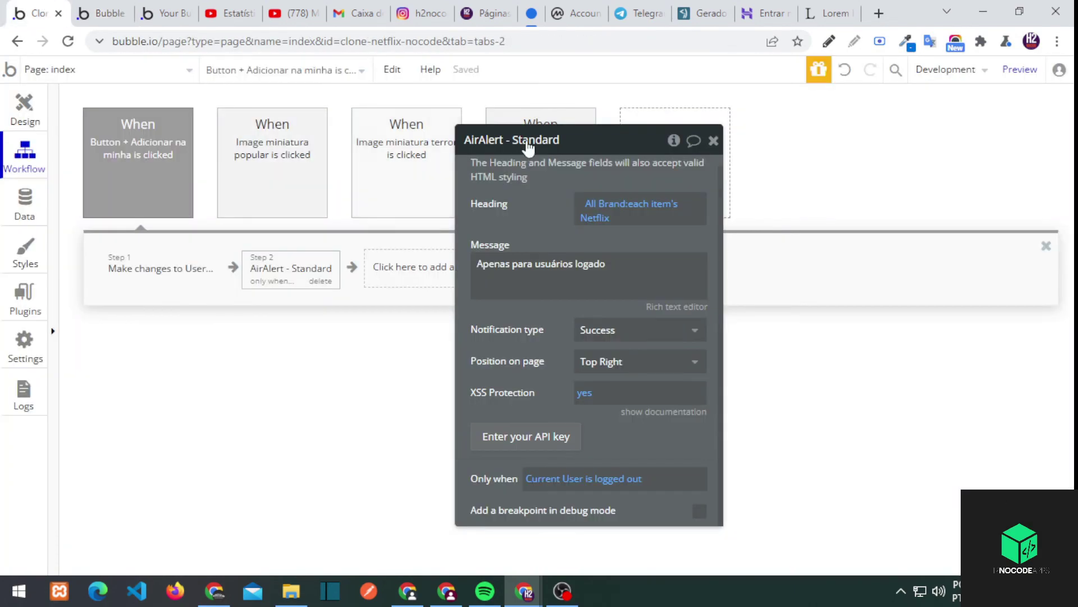
{"action": "key", "text": "Escape"}
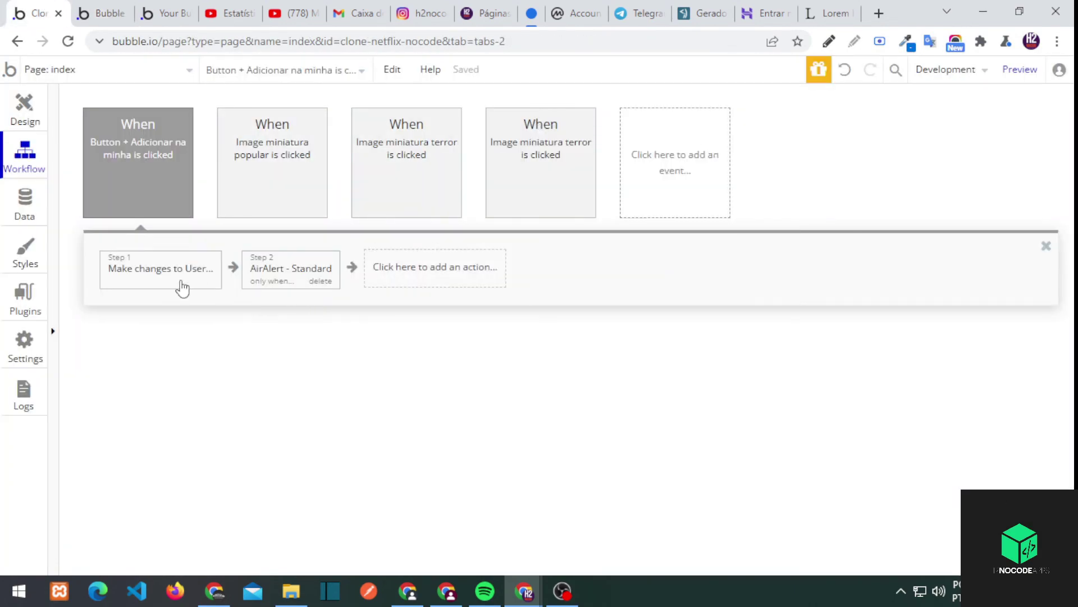
Make the Make changes to User step run only when Current User is logged in, and copy that condition
{"action": "left_click", "coordinate": [160, 269]}
{"action": "right_click", "coordinate": [562, 307]}
{"action": "left_click", "coordinate": [657, 281]}
{"action": "left_click", "coordinate": [600, 318]}
{"action": "left_click", "coordinate": [603, 395]}
{"action": "right_click", "coordinate": [612, 307]}
{"action": "left_click", "coordinate": [629, 268]}
Copy the index page's Make changes to User step
{"action": "left_click", "coordinate": [107, 69]}
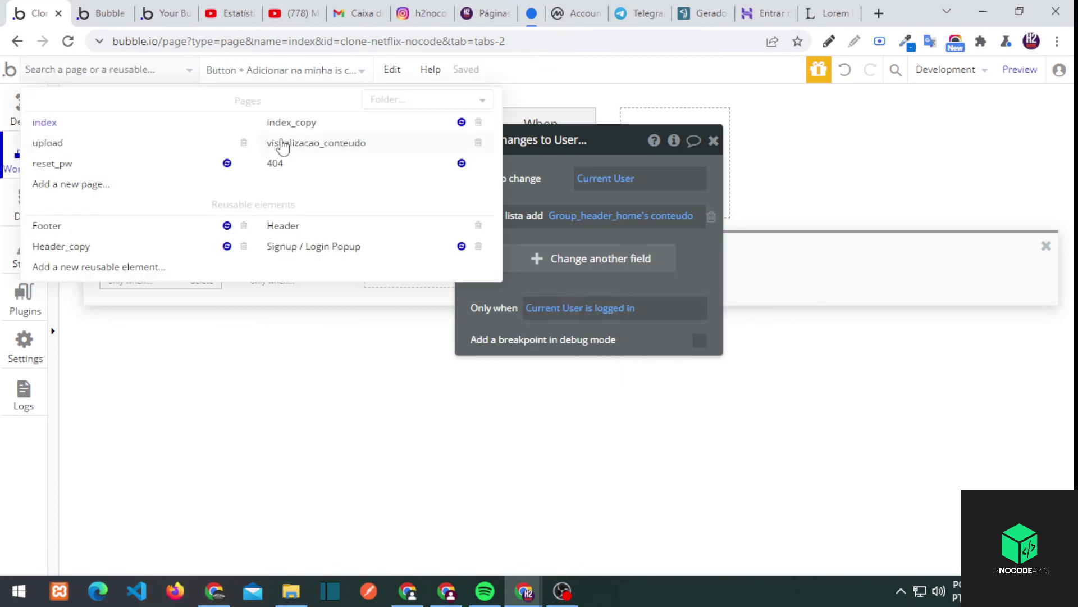
{"action": "left_click", "coordinate": [287, 148]}
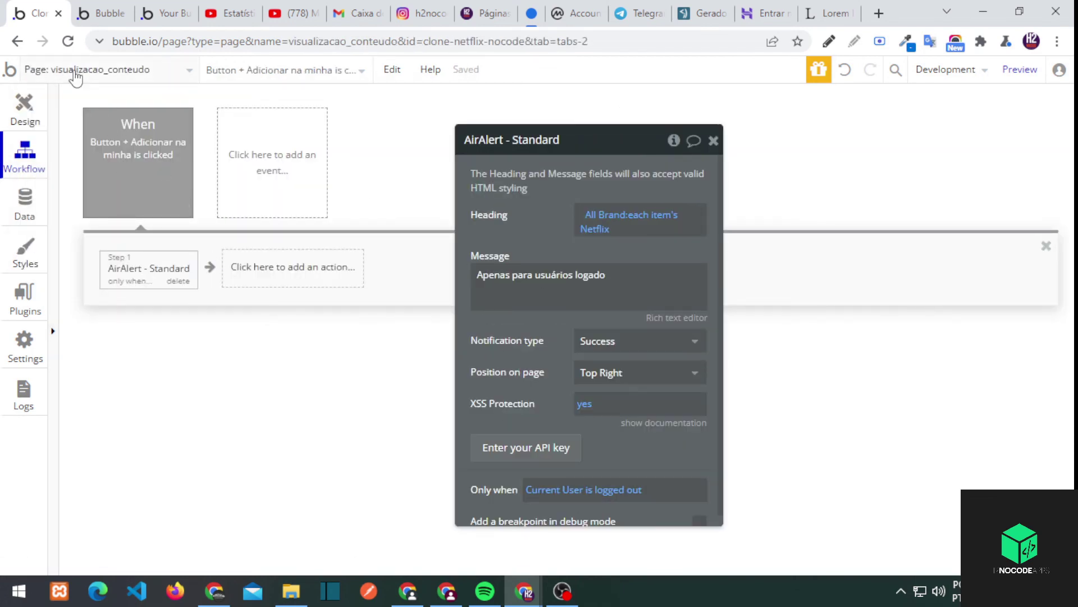
{"action": "left_click", "coordinate": [76, 71]}
{"action": "left_click", "coordinate": [44, 122]}
{"action": "left_click", "coordinate": [137, 157]}
{"action": "left_click", "coordinate": [146, 270]}
{"action": "right_click", "coordinate": [135, 270]}
{"action": "left_click", "coordinate": [168, 370]}
Paste the step into visualizacao_conteudo as Step 1, adding Current Page conteudo to minha lista
{"action": "left_click", "coordinate": [84, 69]}
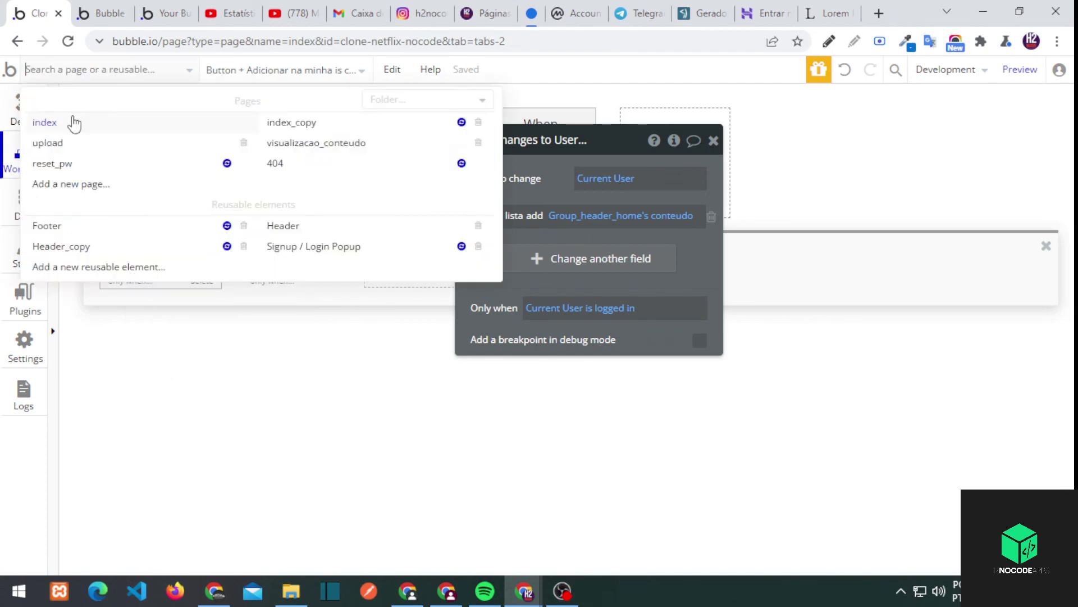
{"action": "left_click", "coordinate": [292, 145]}
{"action": "key", "text": "ctrl+v"}
{"action": "left_click_drag", "start_coordinate": [284, 267], "coordinate": [166, 269]}
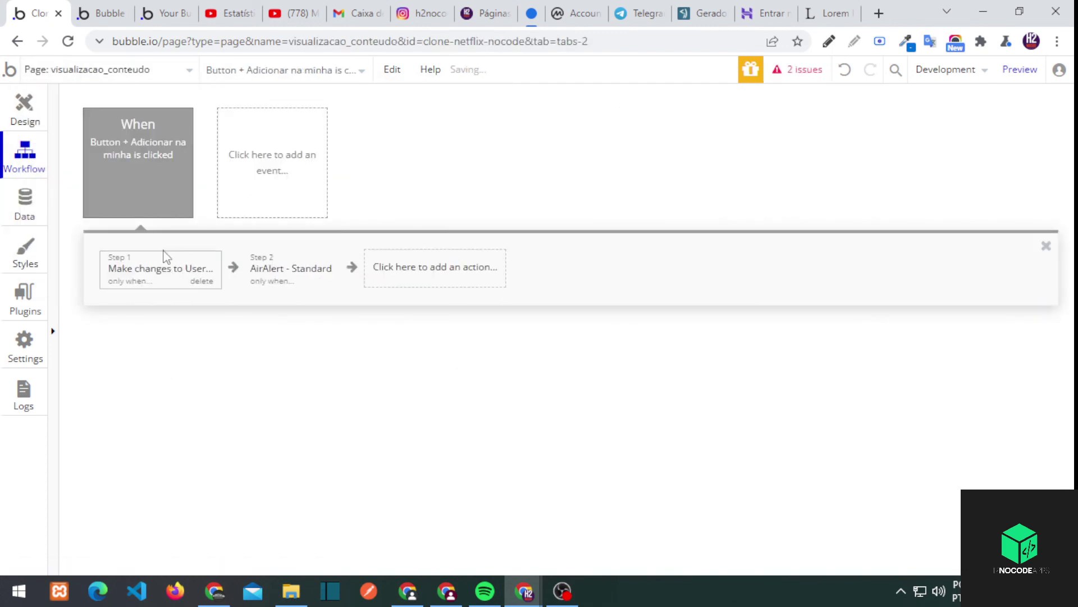
{"action": "left_click", "coordinate": [43, 119]}
{"action": "left_click", "coordinate": [24, 157]}
{"action": "left_click", "coordinate": [148, 269]}
{"action": "left_click", "coordinate": [646, 217]}
{"action": "left_click", "coordinate": [618, 305]}
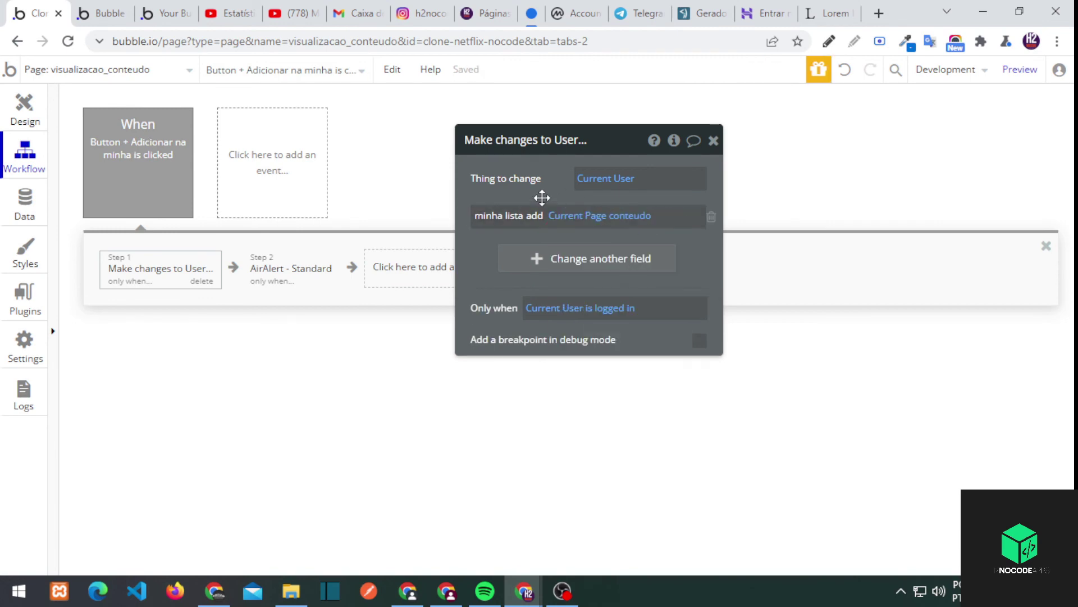
Remove the second conditional rule from the add-to-list button
{"action": "left_click", "coordinate": [24, 110]}
{"action": "left_click", "coordinate": [24, 157]}
{"action": "left_click", "coordinate": [25, 110]}
{"action": "double_click", "coordinate": [391, 510]}
{"action": "left_click", "coordinate": [669, 174]}
{"action": "left_click", "coordinate": [107, 69]}
{"action": "left_click", "coordinate": [56, 118]}
{"action": "left_click", "coordinate": [668, 271]}
{"action": "left_click", "coordinate": [713, 140]}
Test adding the title in the preview while logged out
{"action": "left_click", "coordinate": [109, 13]}
{"action": "left_click", "coordinate": [39, 13]}
{"action": "left_click", "coordinate": [103, 13]}
{"action": "left_click", "coordinate": [220, 478]}
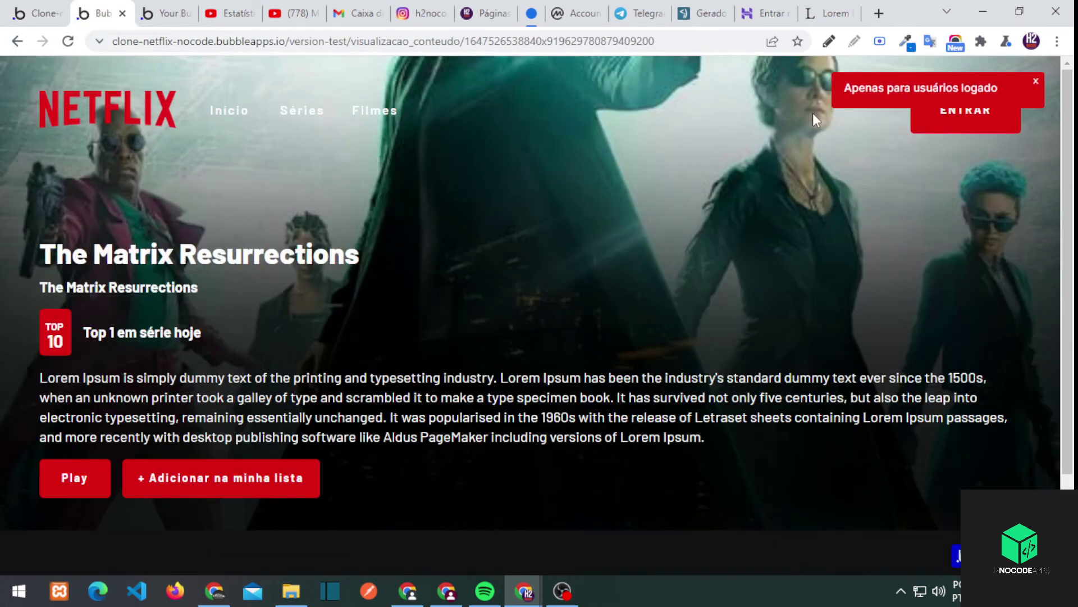
{"action": "left_click", "coordinate": [38, 13]}
Add another alert saying 'filme adicionado com sucesso!' shown only when Current User is logged in
{"action": "double_click", "coordinate": [427, 402]}
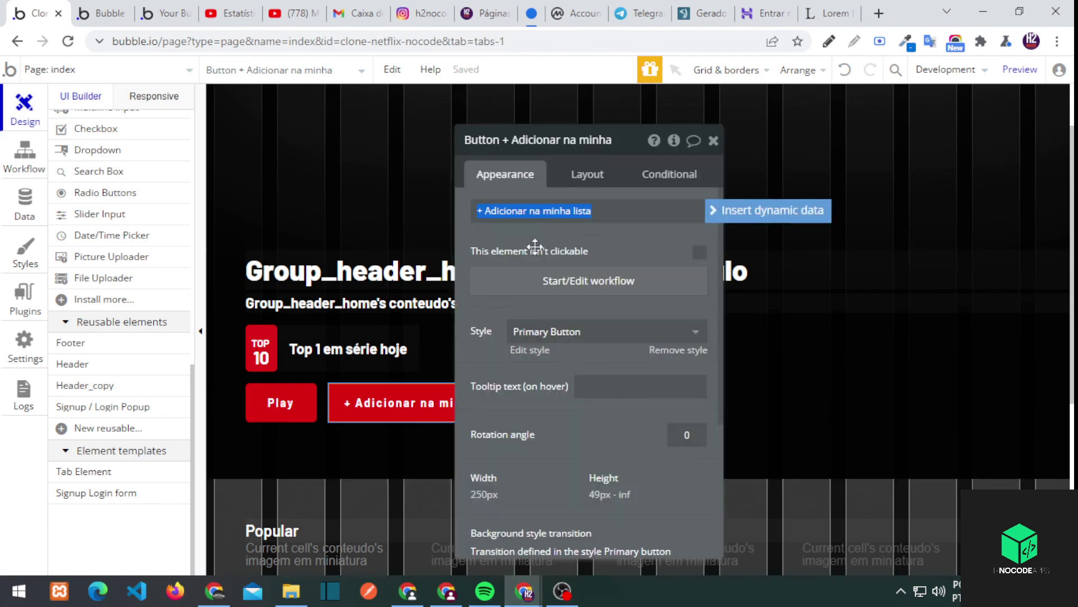
{"action": "left_click", "coordinate": [539, 263]}
{"action": "right_click", "coordinate": [291, 269]}
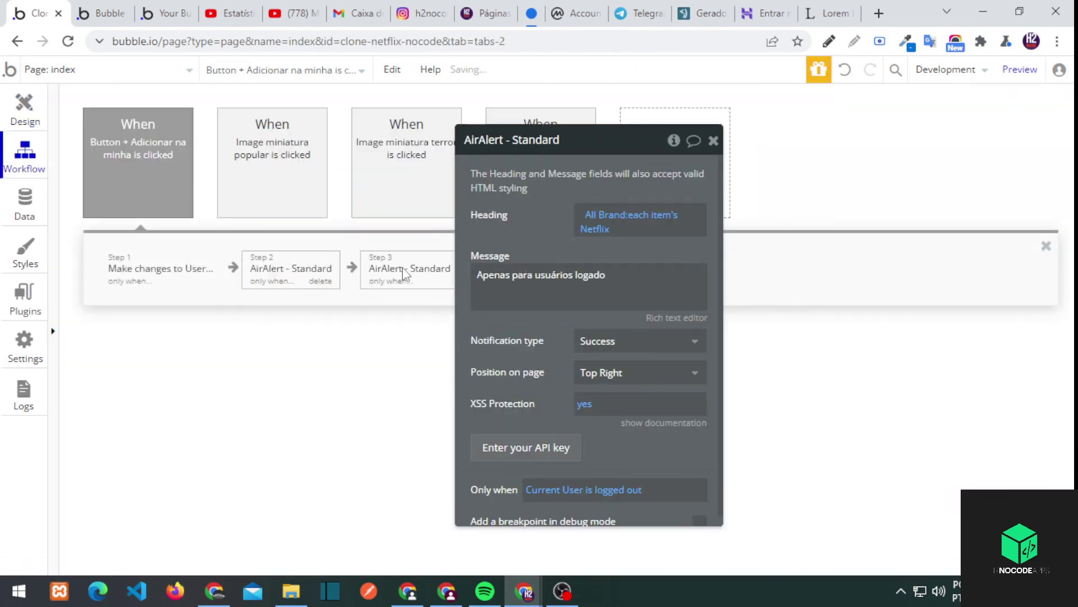
{"action": "scroll", "coordinate": [609, 479], "scroll_direction": "down", "scroll_amount": 1}
{"action": "left_click", "coordinate": [617, 478]}
{"action": "left_click", "coordinate": [618, 492]}
{"action": "triple_click", "coordinate": [578, 254]}
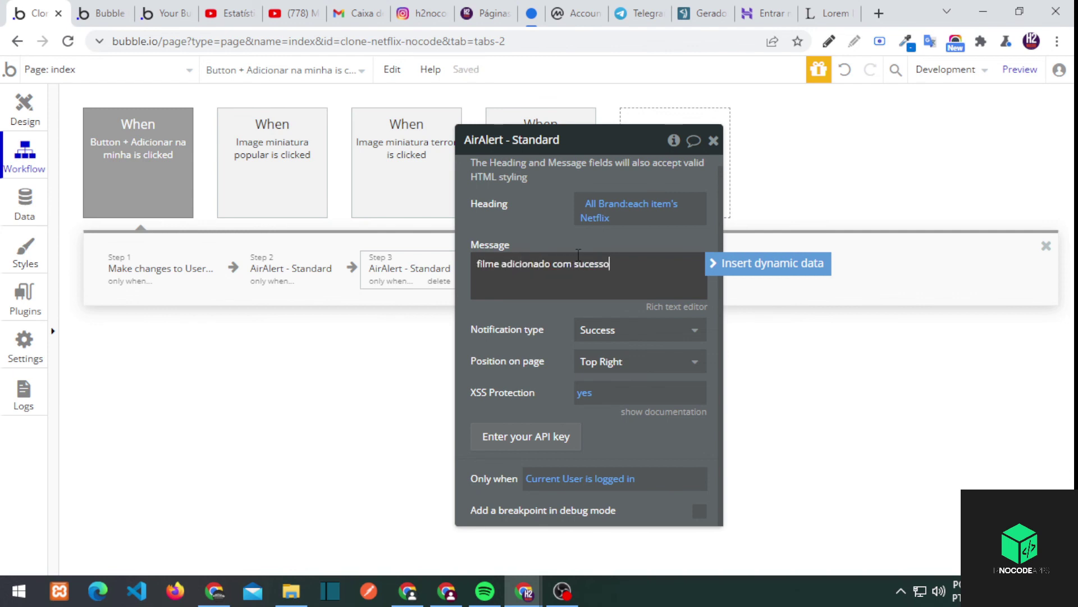
{"action": "type", "text": "!"}
{"action": "key", "text": "ctrl+a"}
{"action": "left_click_drag", "start_coordinate": [569, 248], "coordinate": [589, 264]}
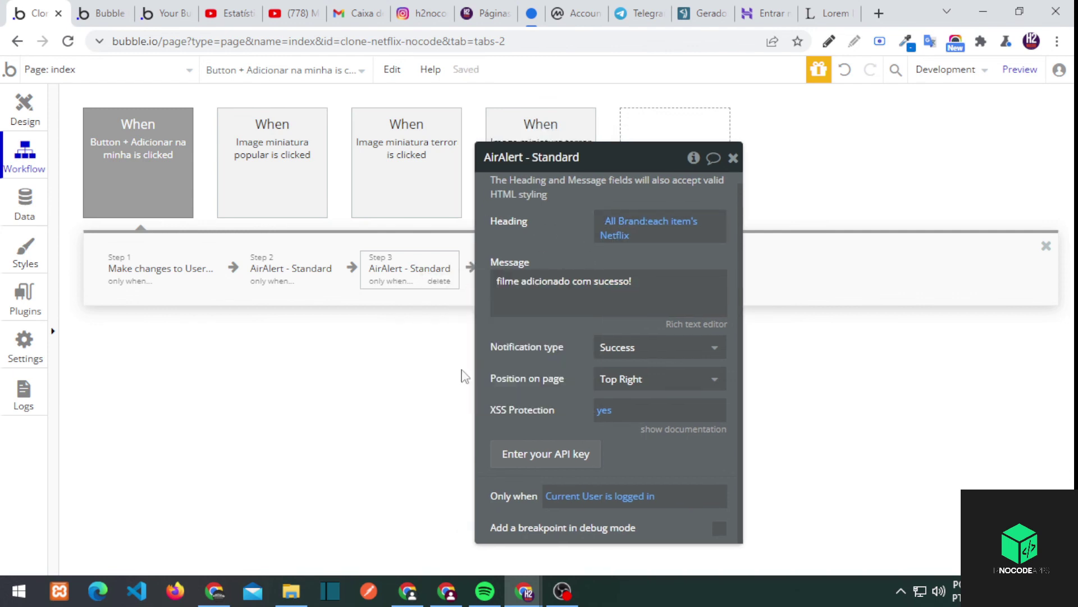
{"action": "left_click", "coordinate": [126, 70]}
{"action": "left_click", "coordinate": [317, 142]}
Retry adding the title in the preview while logged out
{"action": "left_click", "coordinate": [101, 13]}
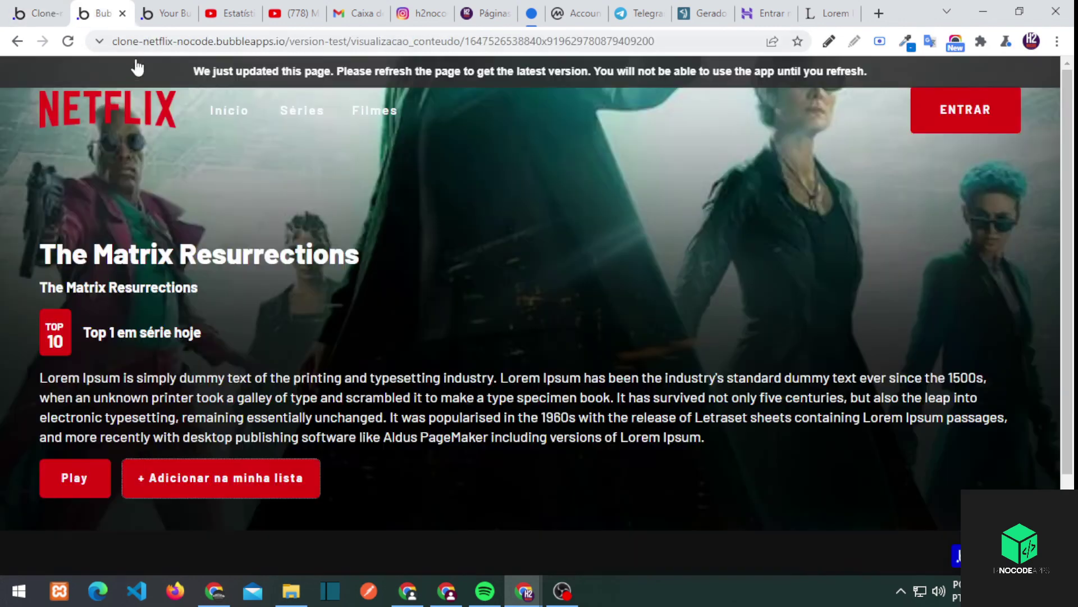
{"action": "left_click", "coordinate": [253, 477]}
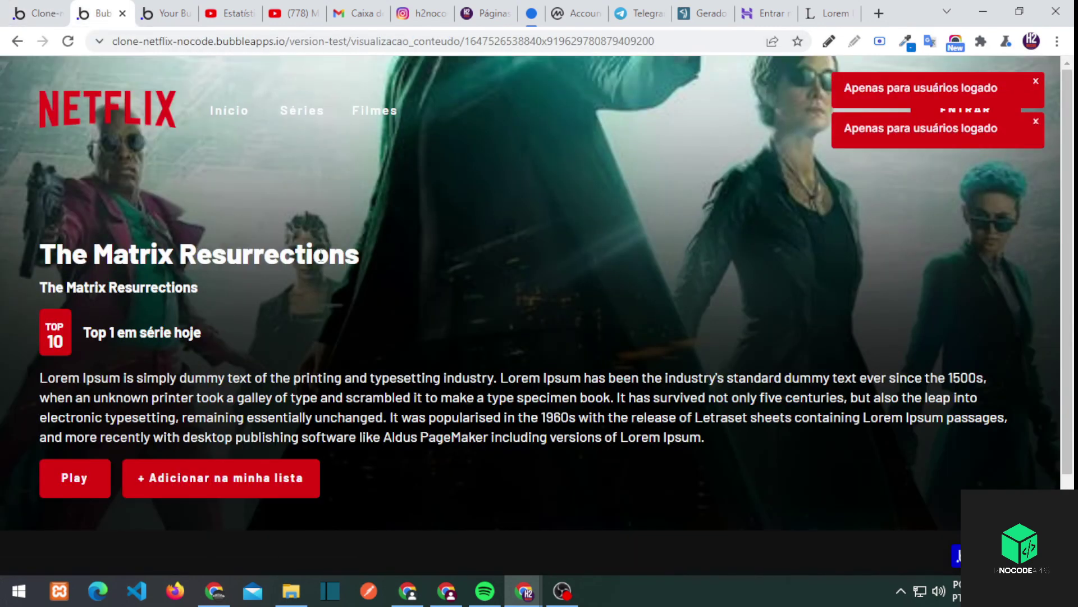
{"action": "key", "text": "ctrl+shift+Tab"}
{"action": "left_click", "coordinate": [101, 13]}
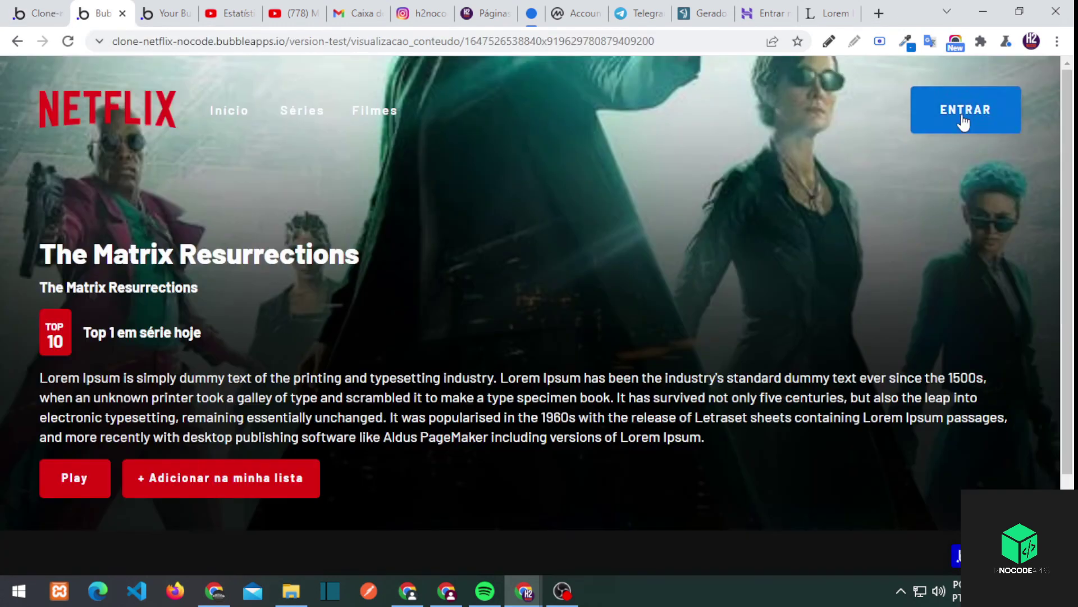
Sign up for a new account in the preview with an e-mail and password
{"action": "left_click", "coordinate": [967, 114]}
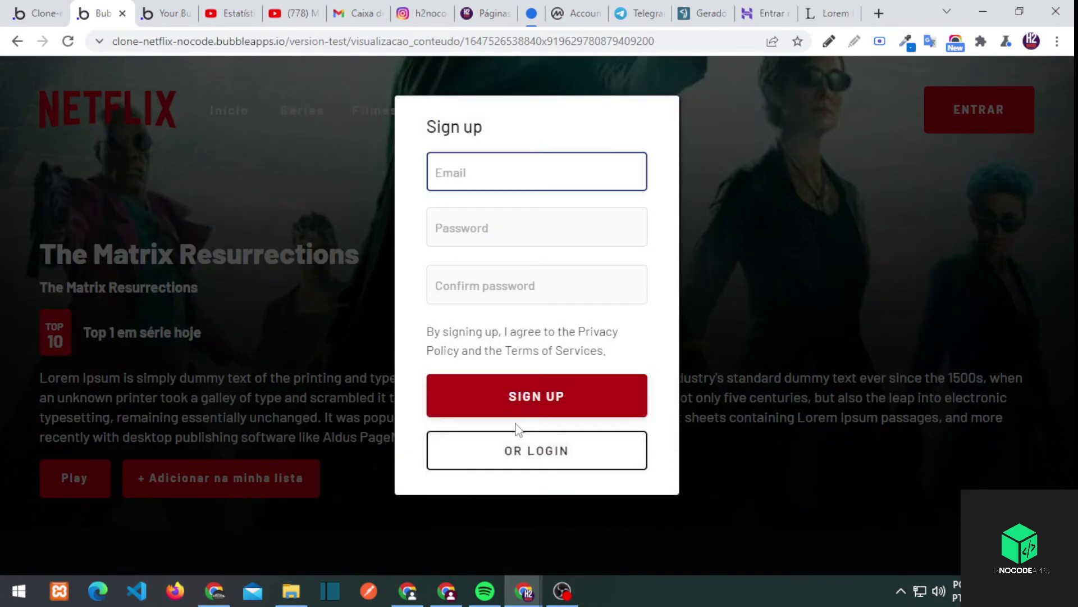
{"action": "left_click", "coordinate": [503, 176]}
{"action": "type", "text": "gmail.com"}
{"action": "key", "text": "Tab"}
{"action": "type", "text": "12"}
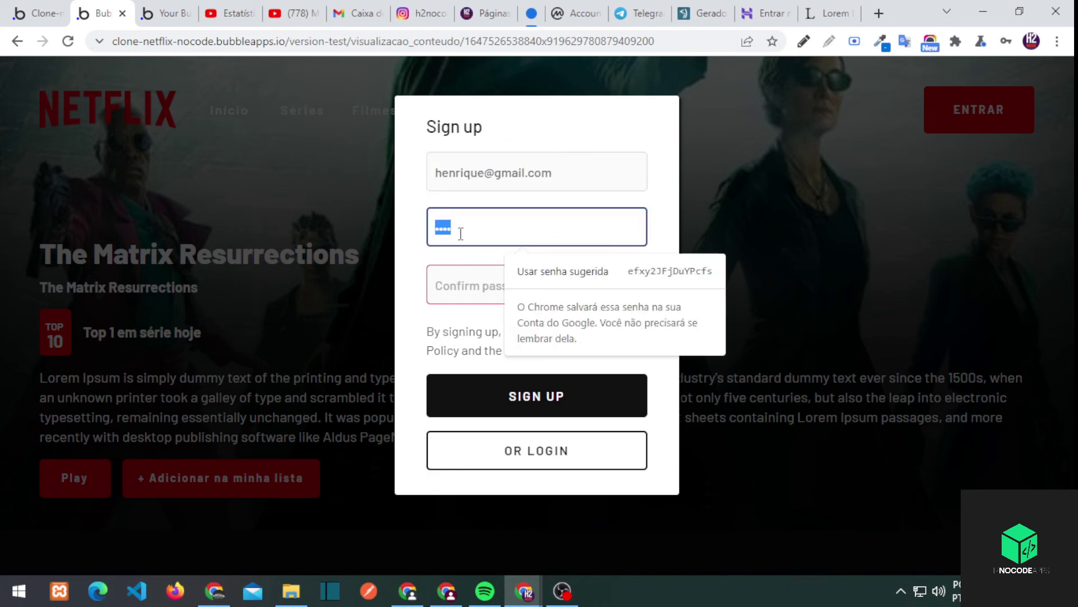
{"action": "left_click", "coordinate": [447, 285]}
{"action": "type", "text": "123"}
{"action": "left_click", "coordinate": [506, 397]}
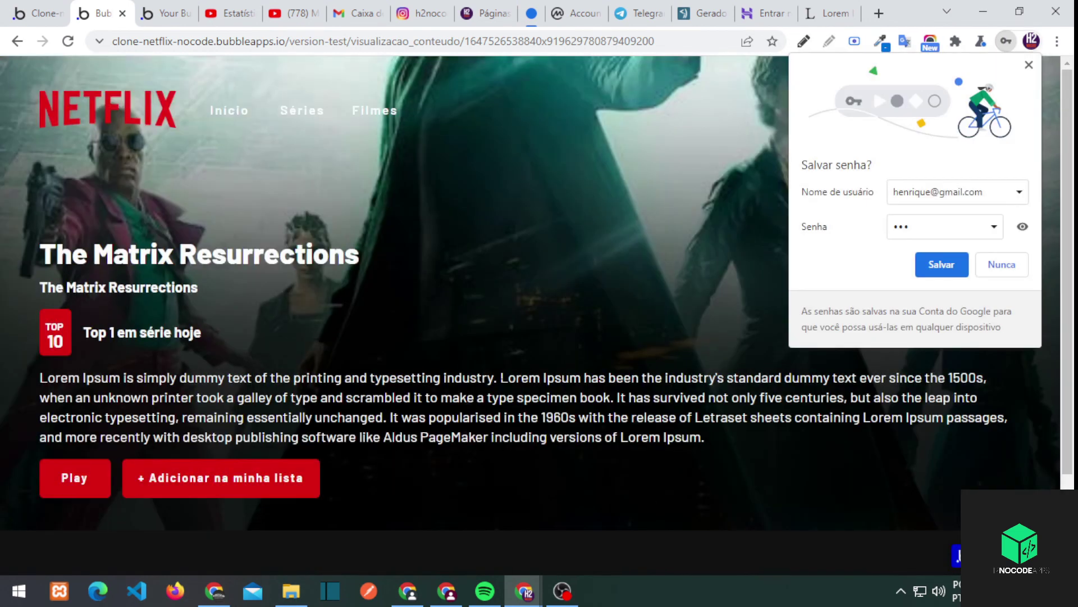
Add Sonic - O Filme to the list and check it in the All Users app data
{"action": "left_click", "coordinate": [33, 13]}
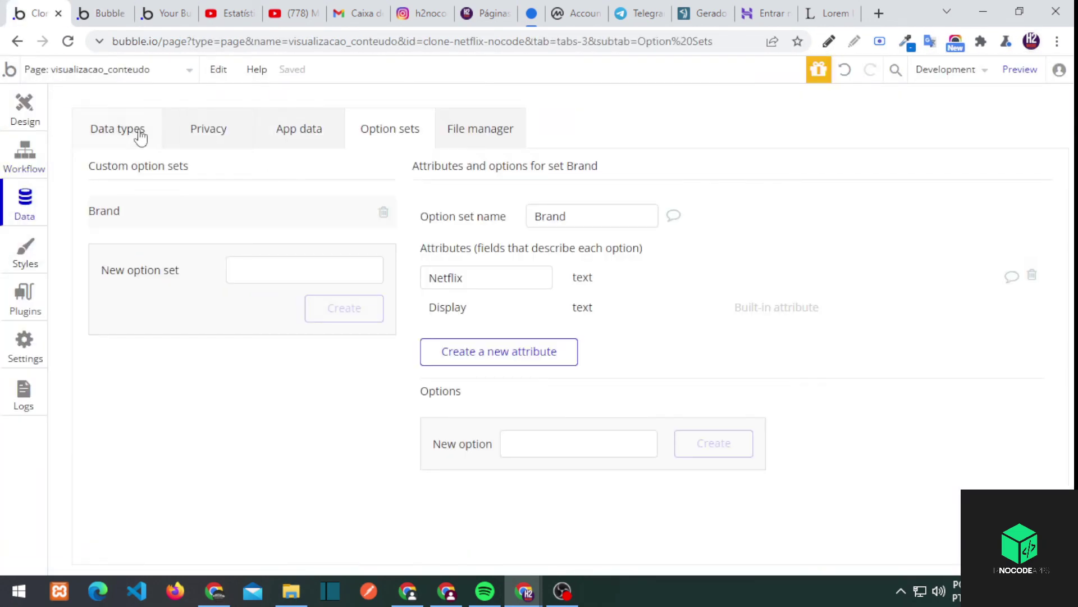
{"action": "left_click", "coordinate": [289, 135]}
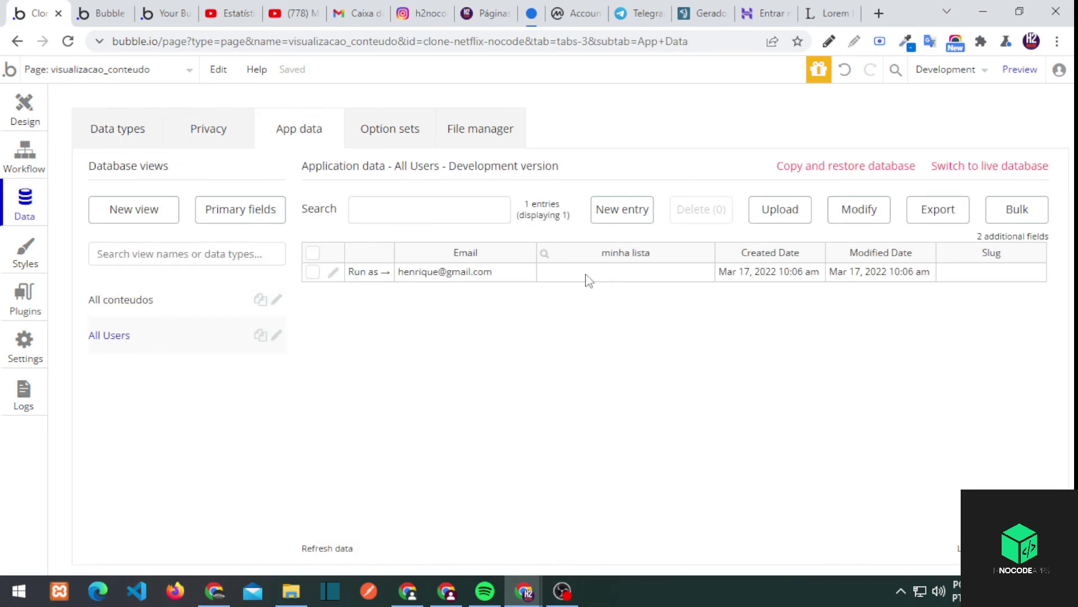
{"action": "left_click", "coordinate": [96, 16]}
{"action": "left_click", "coordinate": [227, 109]}
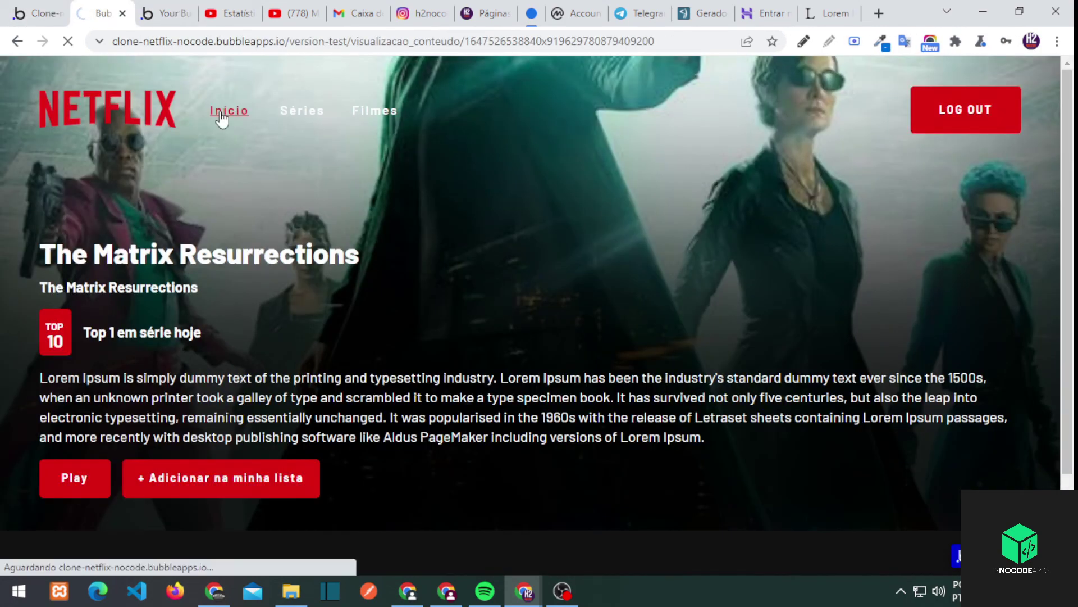
{"action": "scroll", "coordinate": [280, 496], "scroll_direction": "down", "scroll_amount": 6}
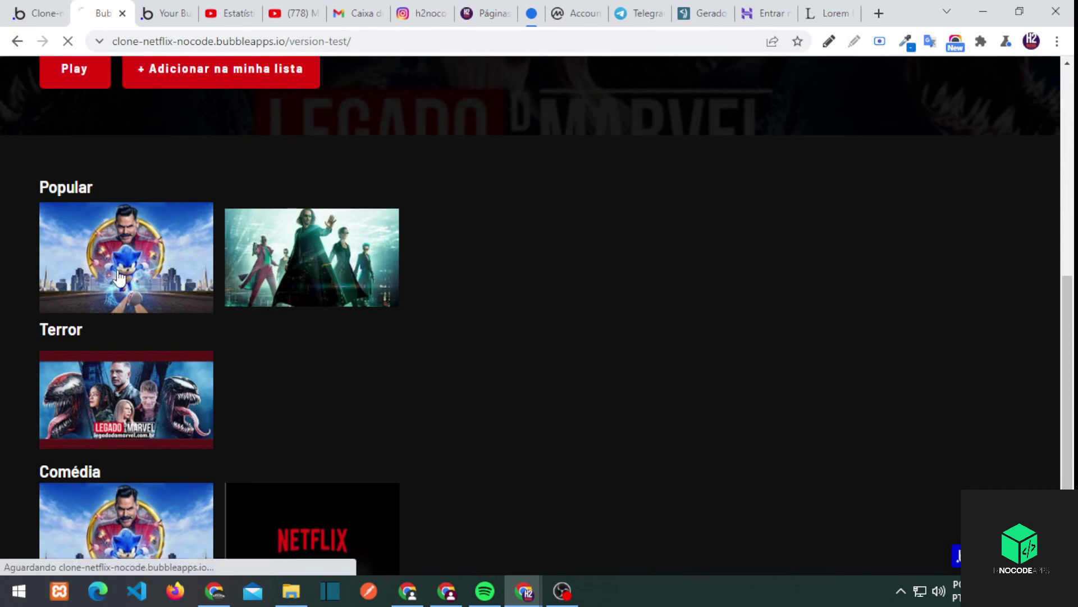
{"action": "left_click", "coordinate": [118, 278]}
{"action": "left_click", "coordinate": [241, 480]}
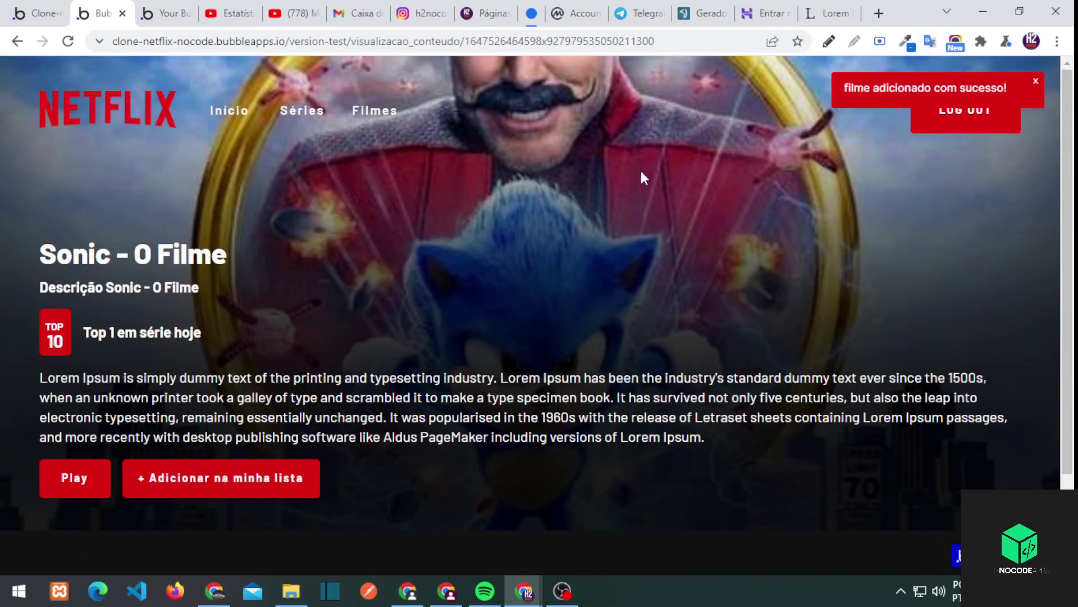
{"action": "left_click", "coordinate": [40, 13]}
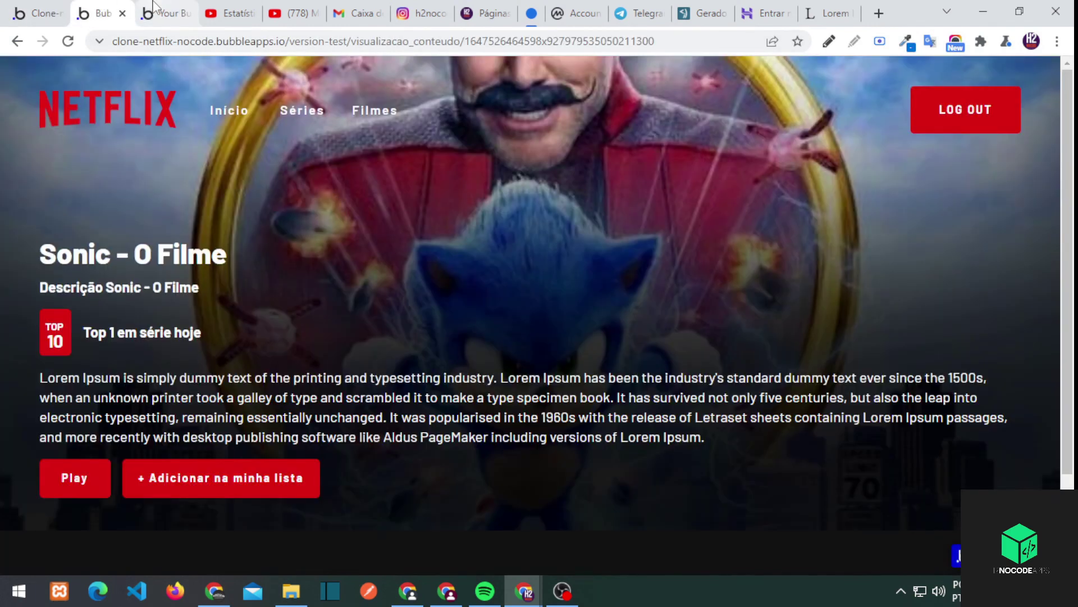
{"action": "left_click", "coordinate": [160, 13]}
{"action": "left_click", "coordinate": [99, 13]}
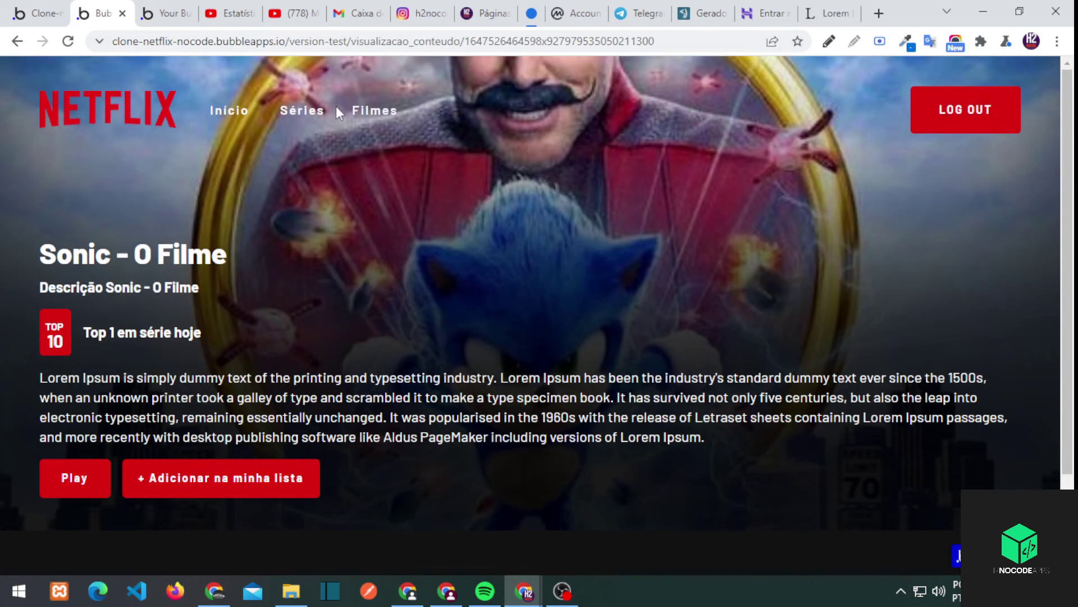
Log out, try adding while logged out, then log back in through the login popup
{"action": "left_click", "coordinate": [950, 127]}
{"action": "left_click", "coordinate": [197, 488]}
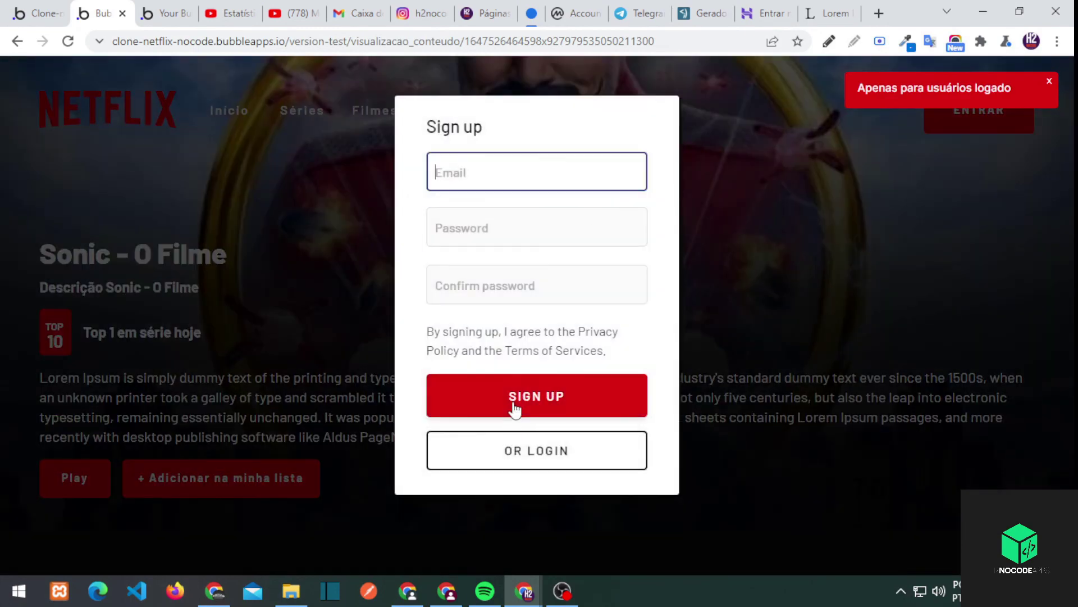
{"action": "left_click", "coordinate": [525, 449]}
{"action": "key", "text": "ctrl+v"}
{"action": "double_click", "coordinate": [494, 195]}
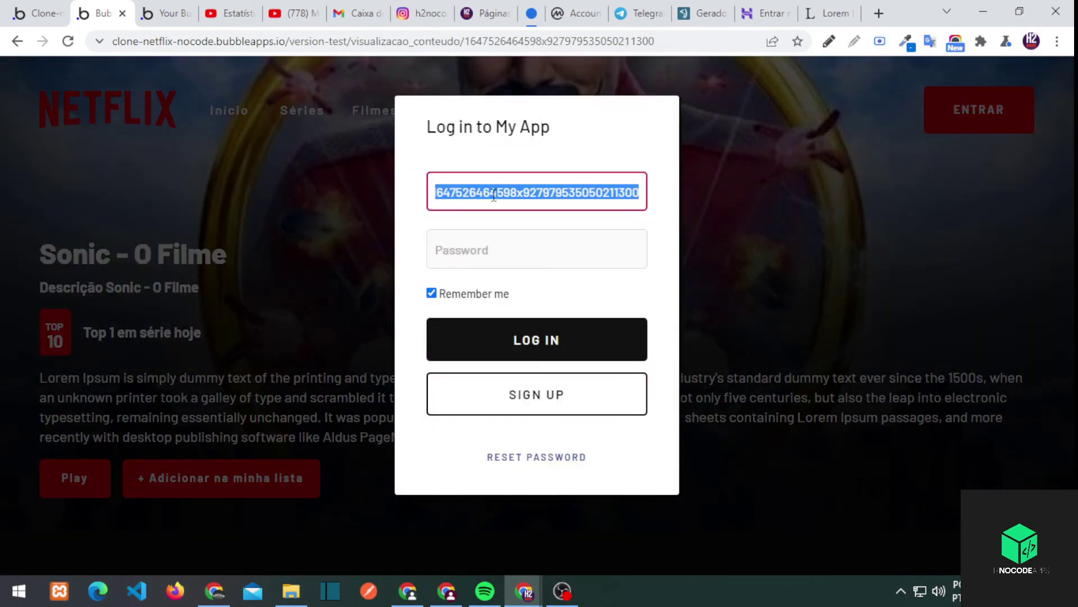
{"action": "type", "text": "com"}
{"action": "key", "text": "Tab"}
{"action": "type", "text": "123"}
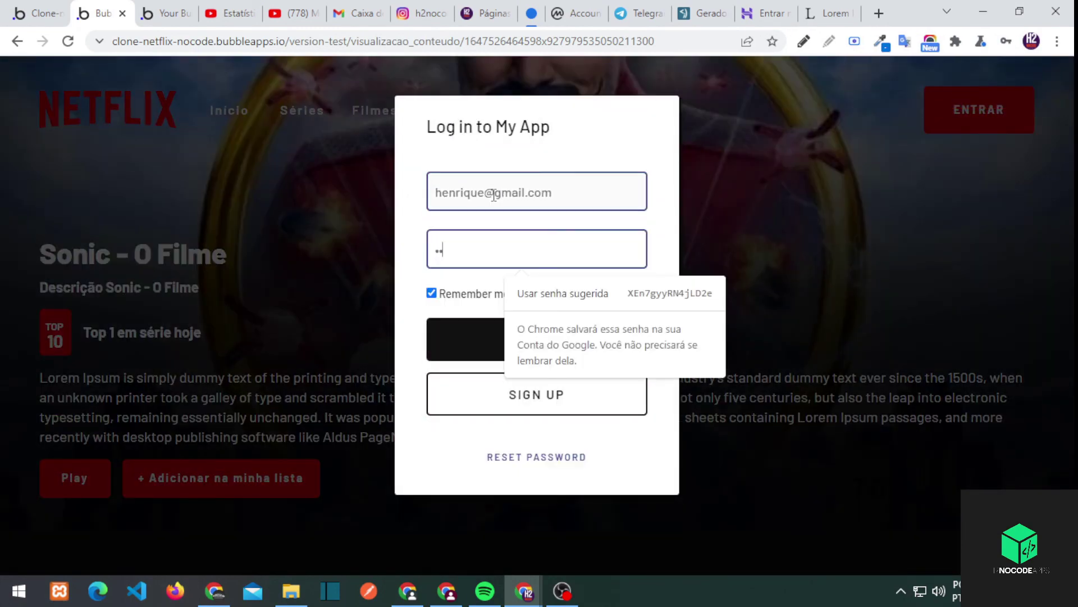
{"action": "left_click", "coordinate": [505, 340]}
Open the reusable Header element for editing in the Design tab
{"action": "left_click", "coordinate": [37, 13]}
{"action": "double_click", "coordinate": [737, 144]}
{"action": "left_click", "coordinate": [541, 332]}
{"action": "double_click", "coordinate": [883, 152]}
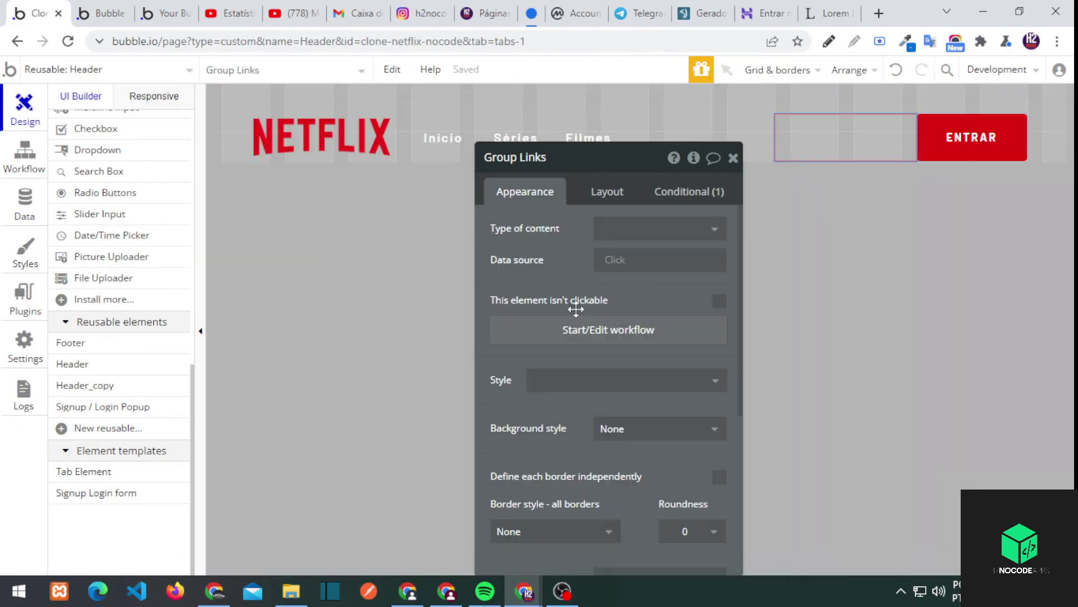
Drag the Início link from the header into Group Links
{"action": "left_click", "coordinate": [450, 140]}
{"action": "left_click_drag", "start_coordinate": [856, 127], "coordinate": [842, 129]}
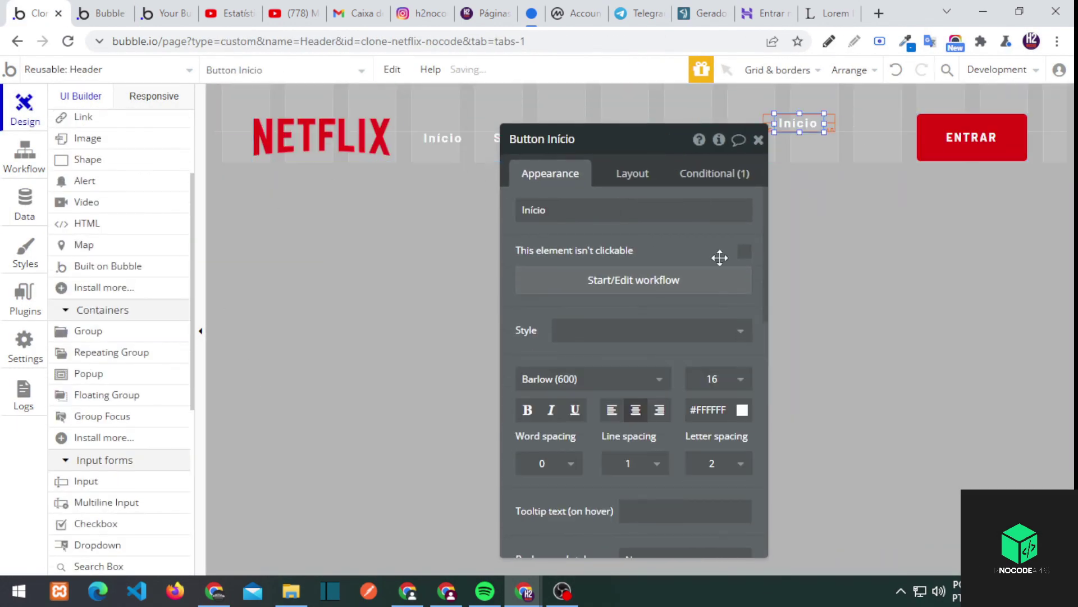
{"action": "scroll", "coordinate": [553, 337], "scroll_direction": "up", "scroll_amount": 1}
Set the links group's container layout to Row
{"action": "left_click", "coordinate": [546, 166]}
{"action": "left_click", "coordinate": [564, 188]}
{"action": "left_click", "coordinate": [548, 245]}
{"action": "scroll", "coordinate": [472, 462], "scroll_direction": "down", "scroll_amount": 4}
{"action": "left_click", "coordinate": [500, 402]}
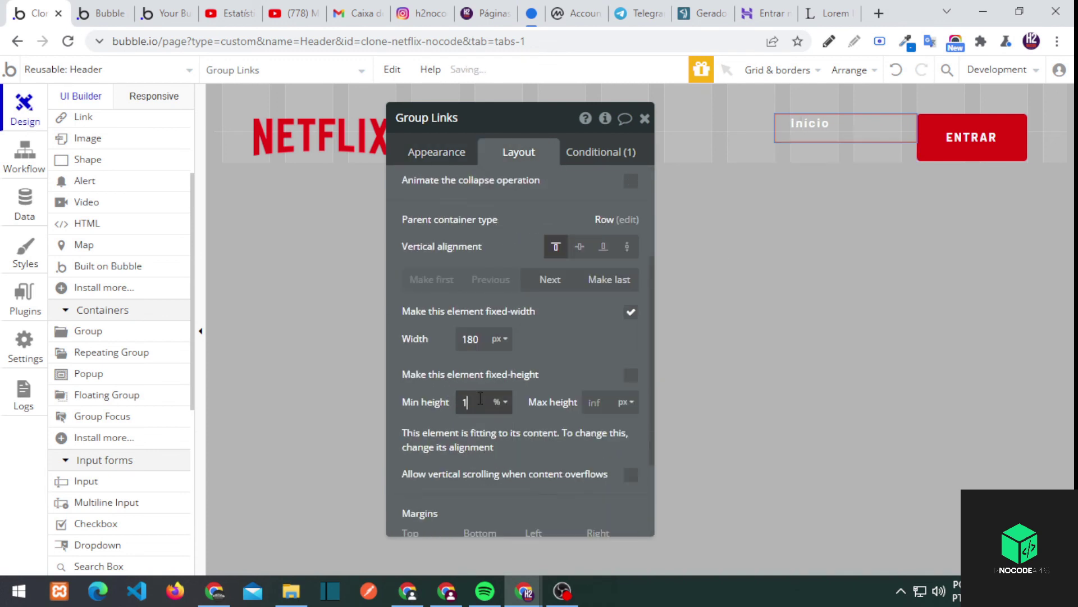
{"action": "left_click", "coordinate": [566, 256]}
{"action": "scroll", "coordinate": [635, 337], "scroll_direction": "down", "scroll_amount": 5}
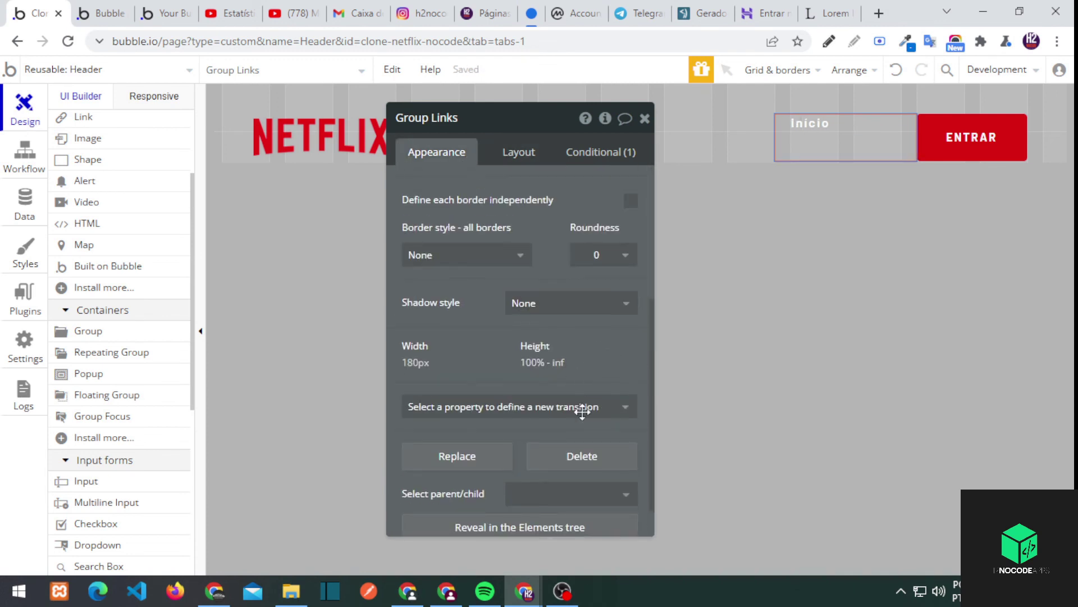
Select the Início link and review its layout settings
{"action": "left_click", "coordinate": [810, 123]}
{"action": "scroll", "coordinate": [594, 337], "scroll_direction": "down", "scroll_amount": 8}
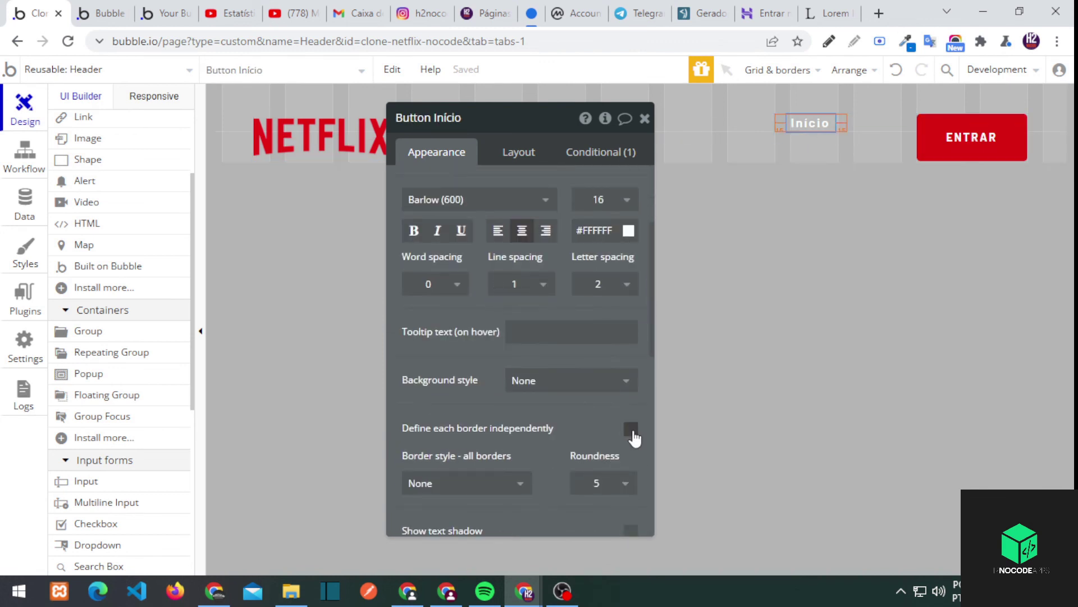
{"action": "left_click", "coordinate": [630, 374]}
{"action": "scroll", "coordinate": [623, 415], "scroll_direction": "down", "scroll_amount": 3}
{"action": "scroll", "coordinate": [556, 279], "scroll_direction": "up", "scroll_amount": 6}
{"action": "scroll", "coordinate": [586, 395], "scroll_direction": "up", "scroll_amount": 3}
{"action": "scroll", "coordinate": [519, 388], "scroll_direction": "down", "scroll_amount": 3}
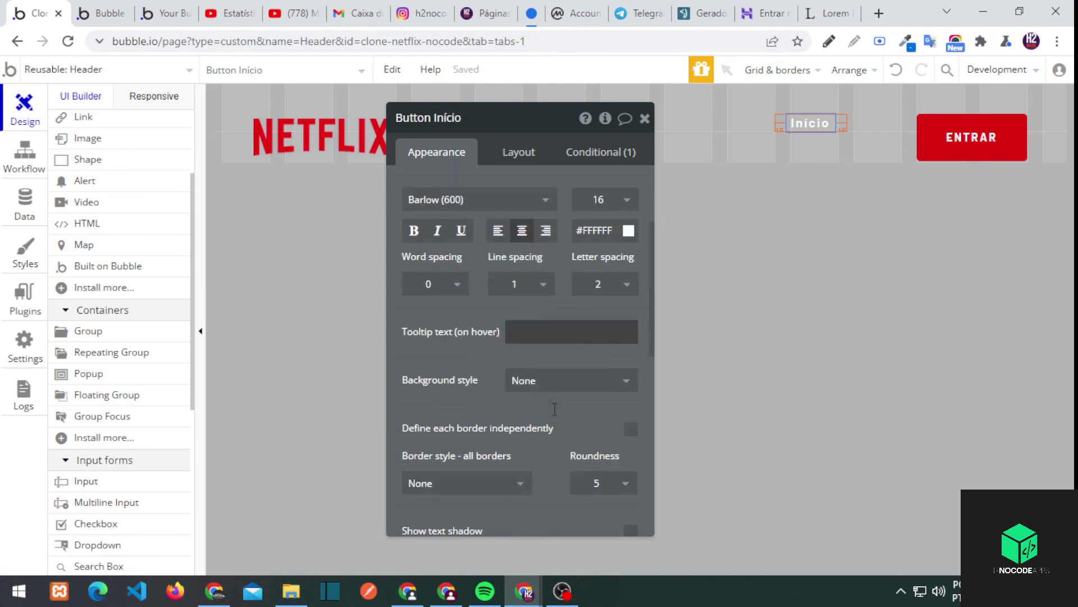
{"action": "scroll", "coordinate": [553, 408], "scroll_direction": "down", "scroll_amount": 5}
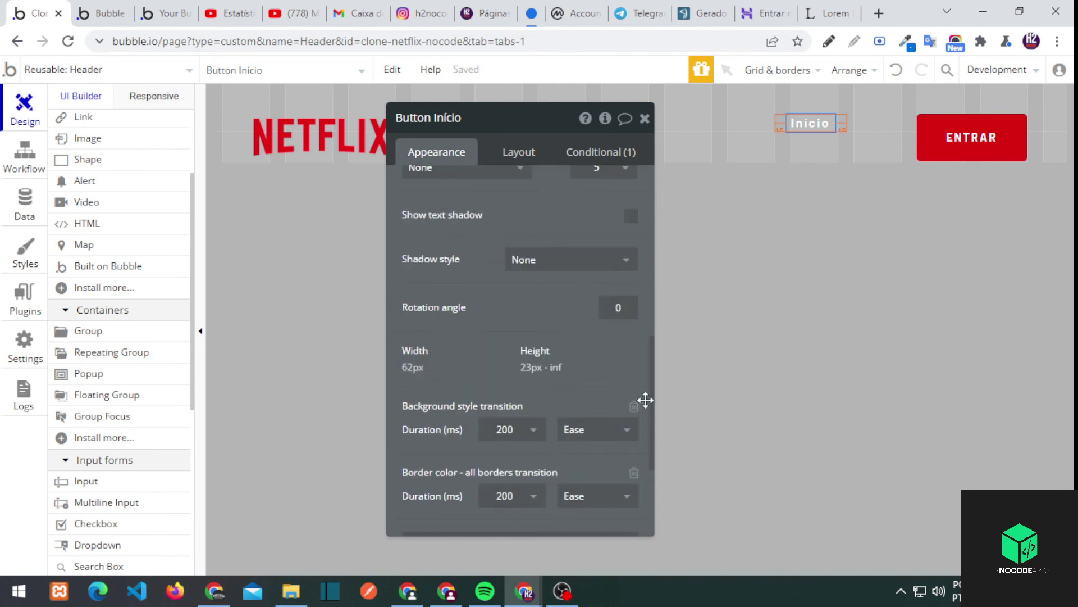
{"action": "scroll", "coordinate": [640, 404], "scroll_direction": "down", "scroll_amount": 2}
{"action": "left_click", "coordinate": [518, 157]}
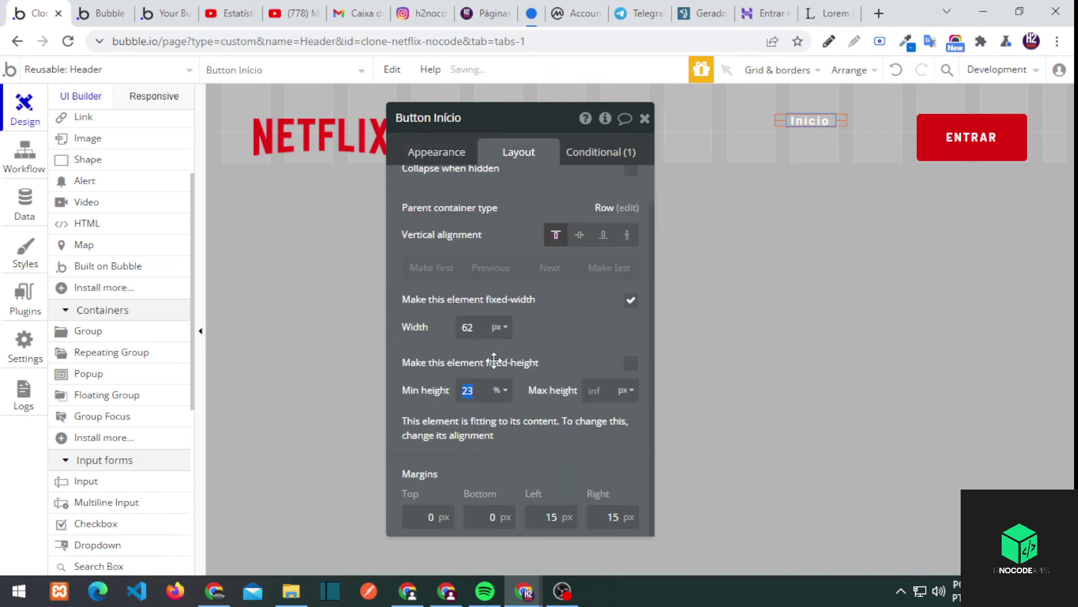
Try changing the links group's fixed width to 0, then undo the change
{"action": "left_click", "coordinate": [791, 138]}
{"action": "left_click", "coordinate": [630, 435]}
{"action": "left_click", "coordinate": [631, 435]}
{"action": "double_click", "coordinate": [470, 461]}
{"action": "type", "text": "0"}
{"action": "left_click", "coordinate": [1009, 161]}
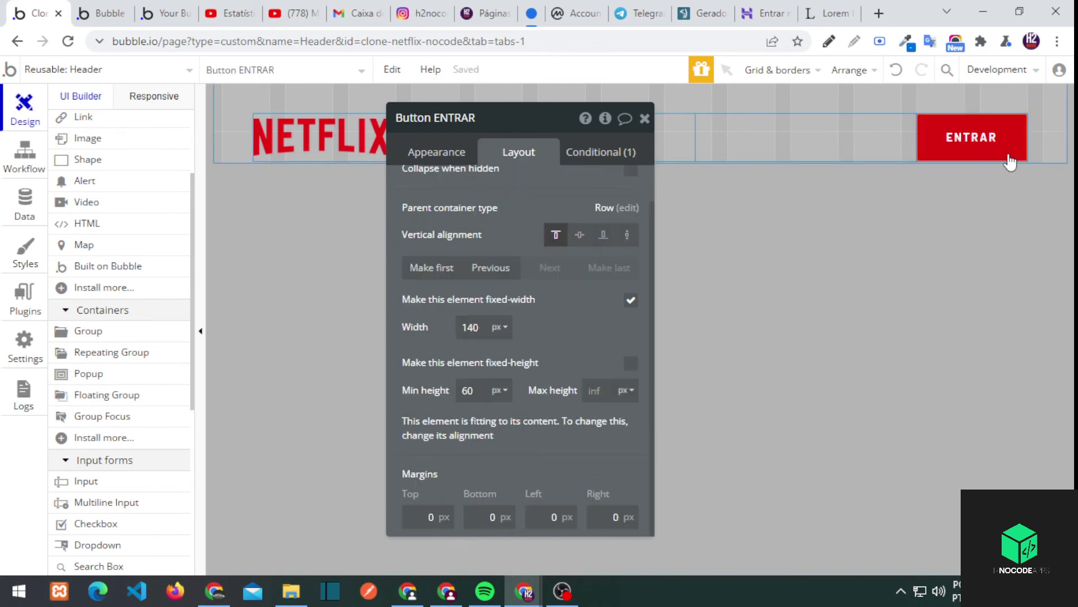
{"action": "scroll", "coordinate": [546, 299], "scroll_direction": "up", "scroll_amount": 1}
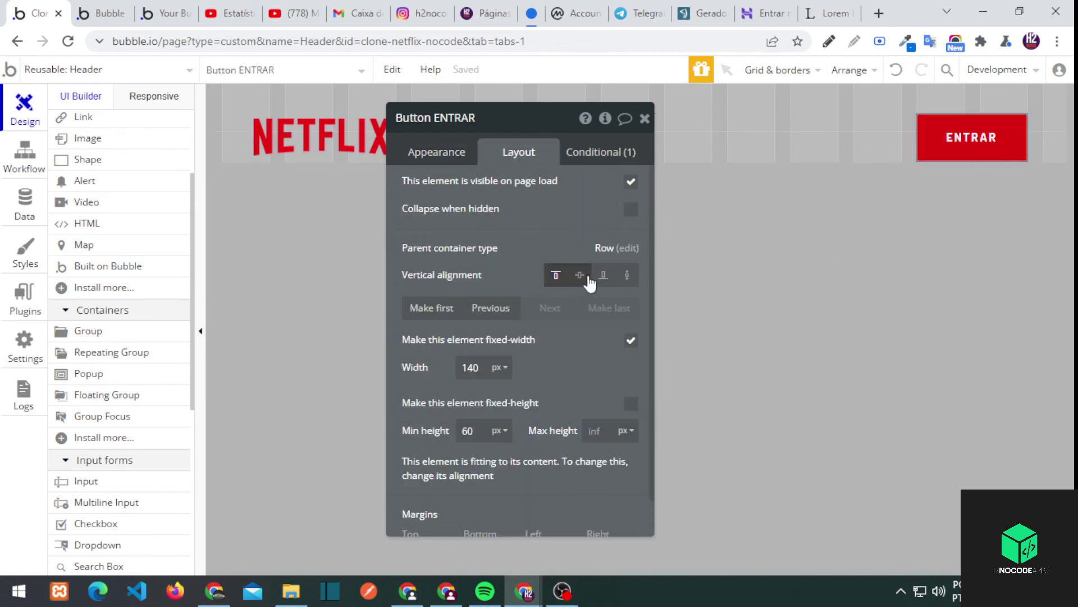
{"action": "key", "text": "ctrl+z"}
{"action": "key", "text": "ctrl+z"}
{"action": "scroll", "coordinate": [128, 222], "scroll_direction": "up", "scroll_amount": 3}
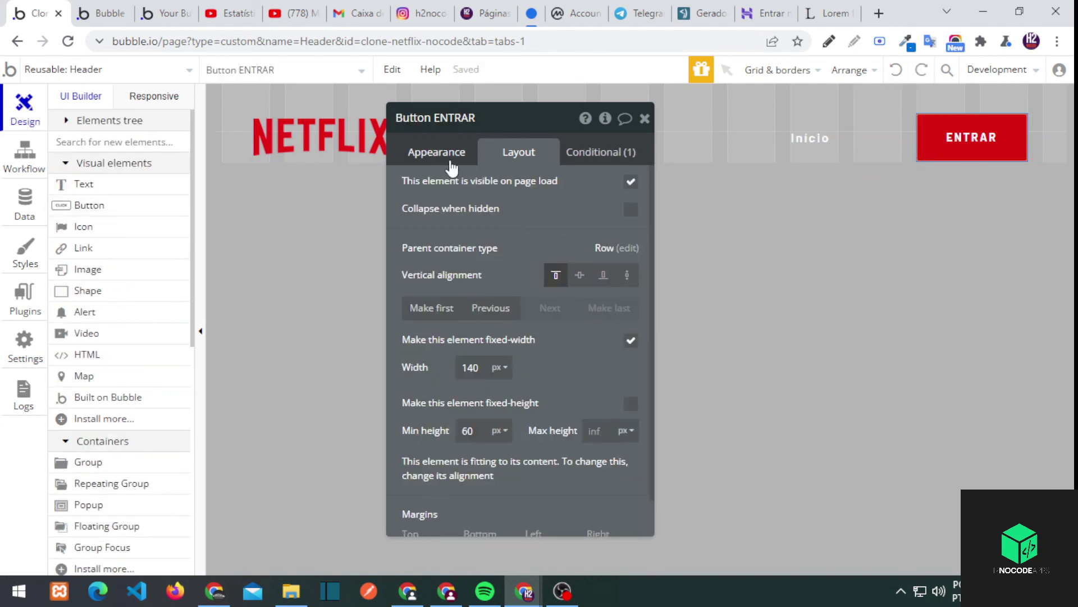
Rename the link beside ENTRAR to 'Minha lista'
{"action": "left_click", "coordinate": [862, 135]}
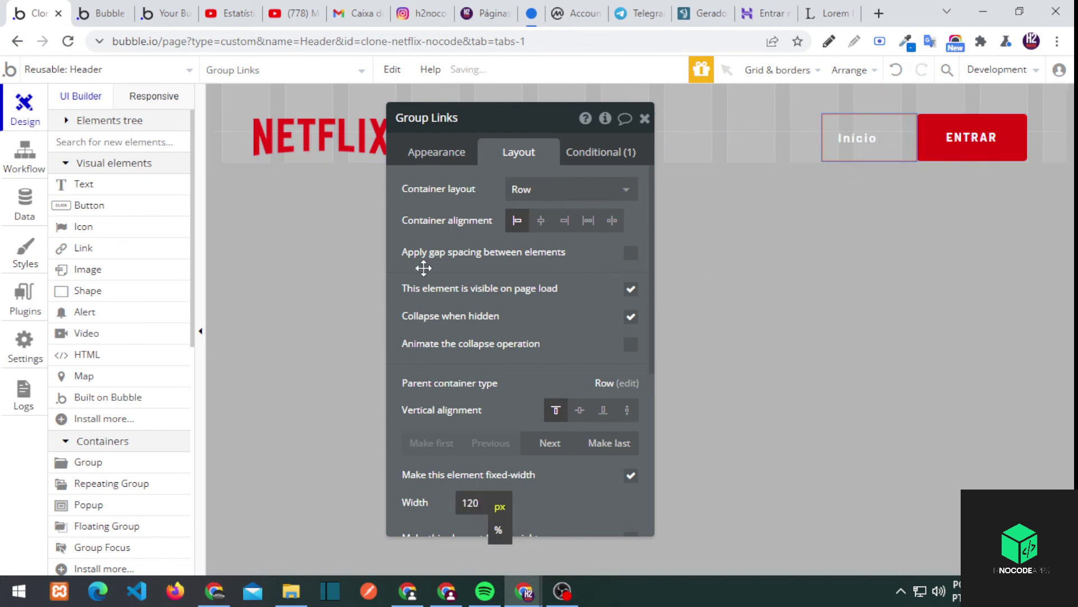
{"action": "left_click", "coordinate": [858, 138]}
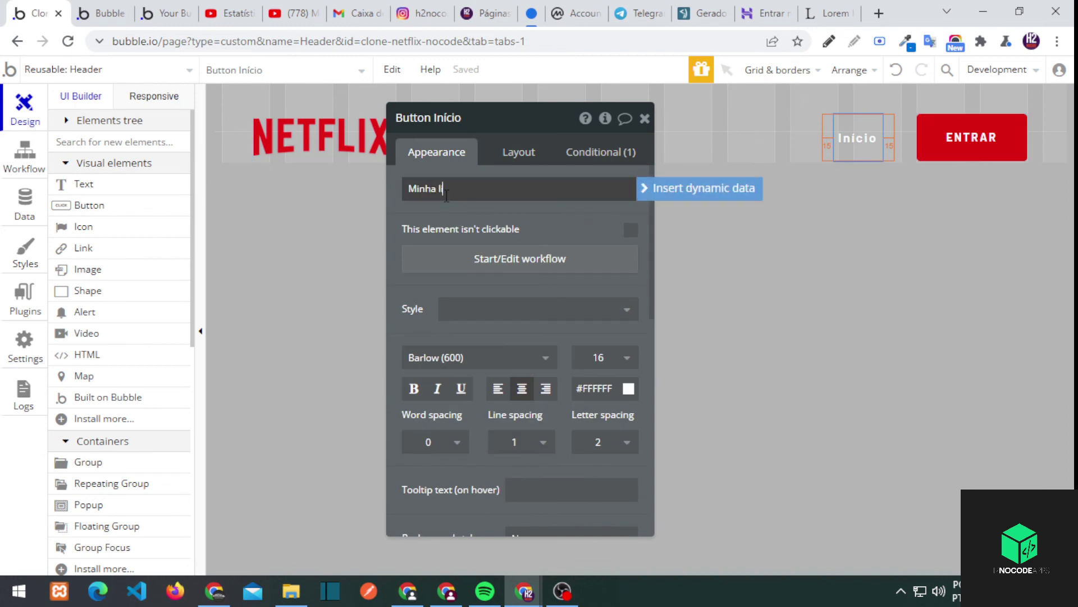
{"action": "left_click", "coordinate": [894, 138]}
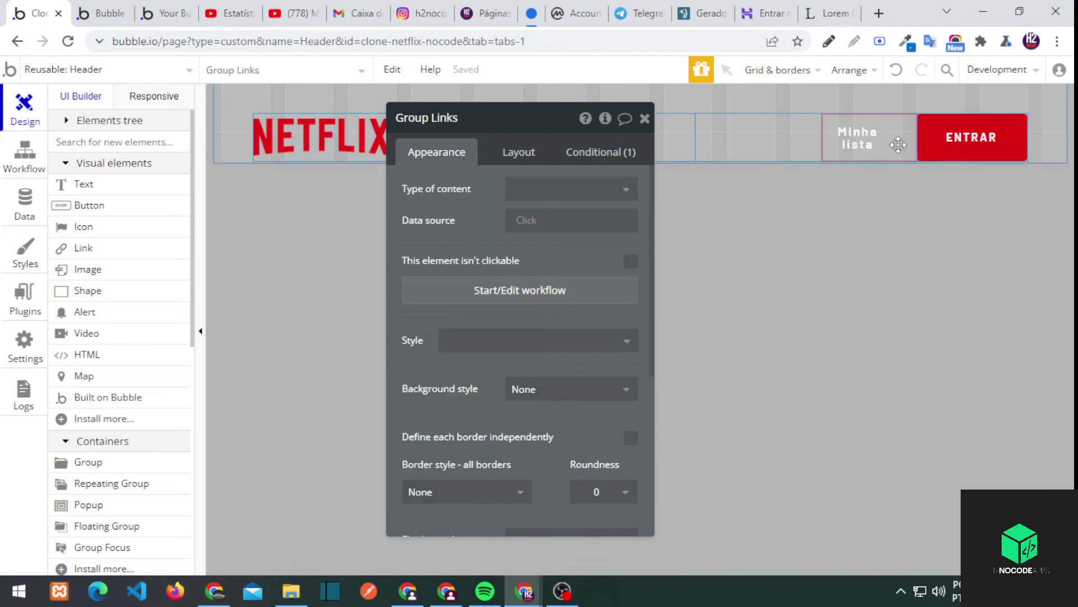
{"action": "left_click", "coordinate": [899, 145]}
Uncheck fixed width so the Minha lista link fits its text
{"action": "left_click", "coordinate": [519, 157]}
{"action": "left_click", "coordinate": [630, 301]}
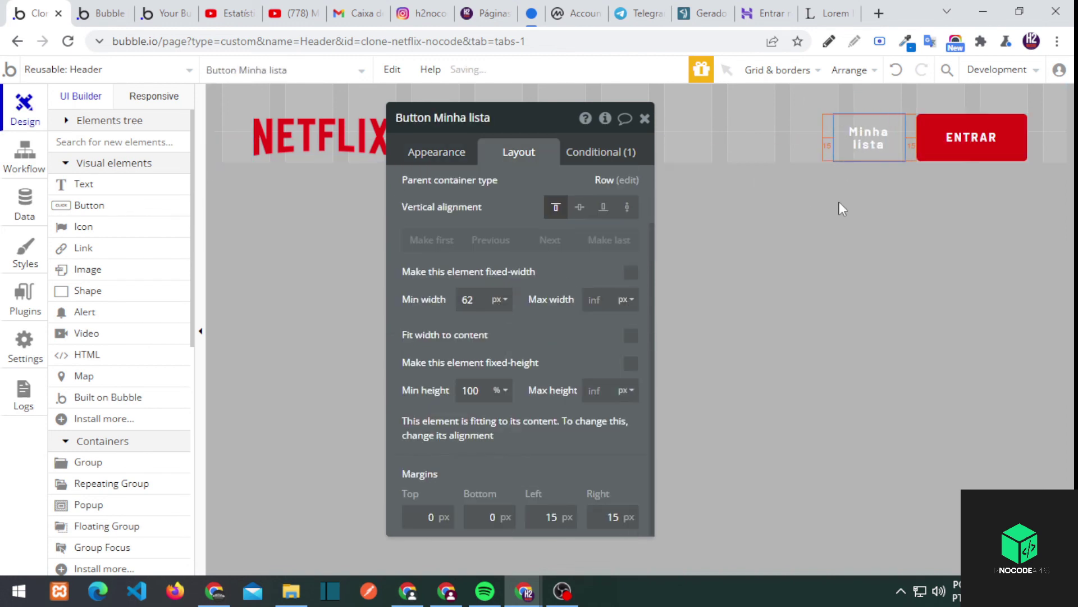
{"action": "left_click", "coordinate": [830, 140]}
{"action": "left_click", "coordinate": [860, 139]}
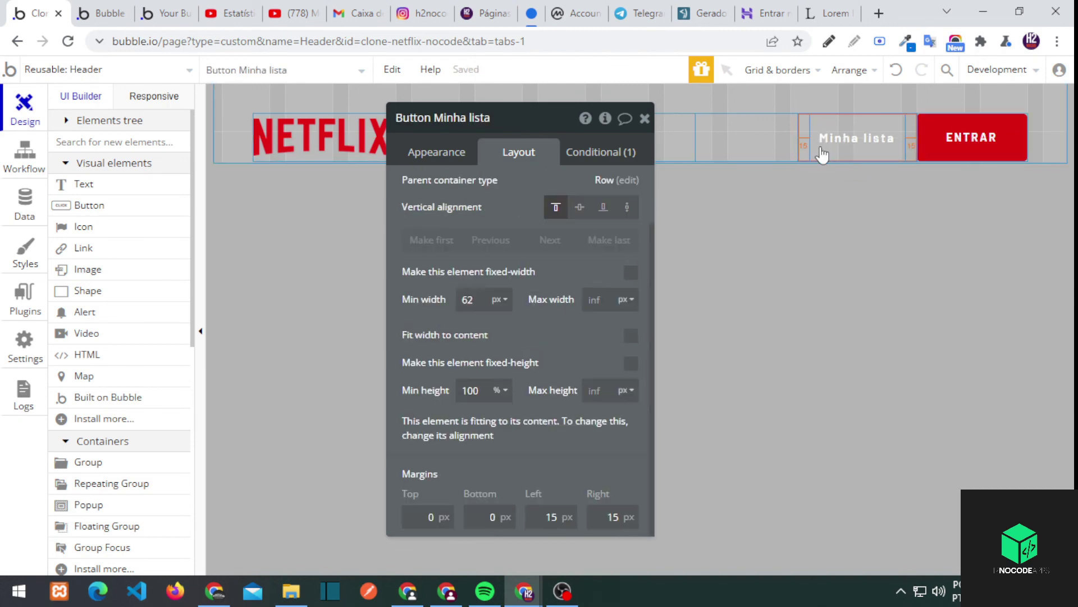
{"action": "left_click", "coordinate": [70, 120]}
{"action": "scroll", "coordinate": [123, 372], "scroll_direction": "down", "scroll_amount": 4}
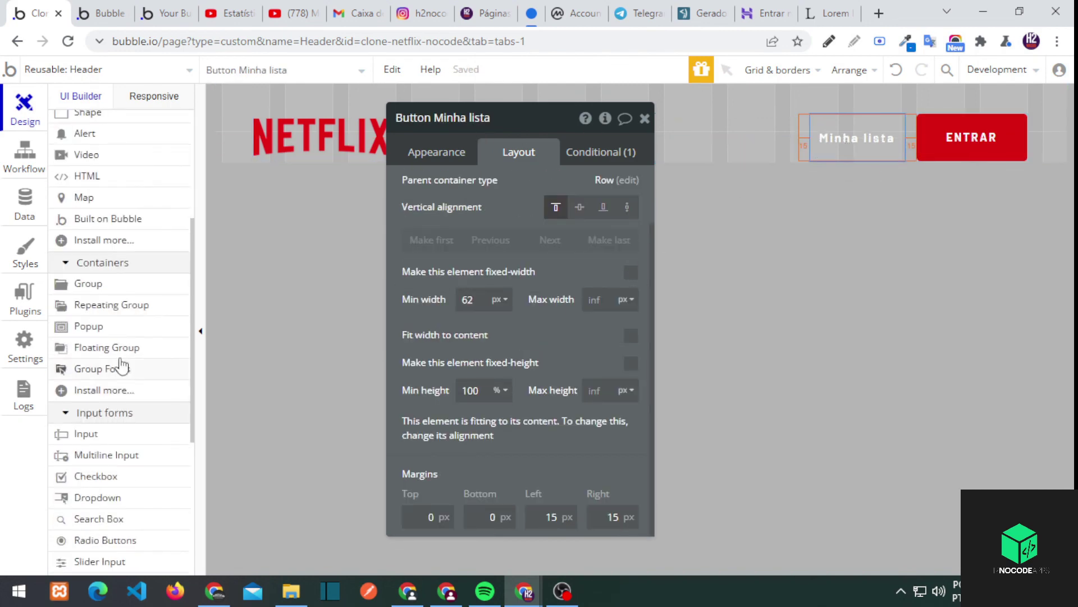
{"action": "left_click", "coordinate": [102, 369]}
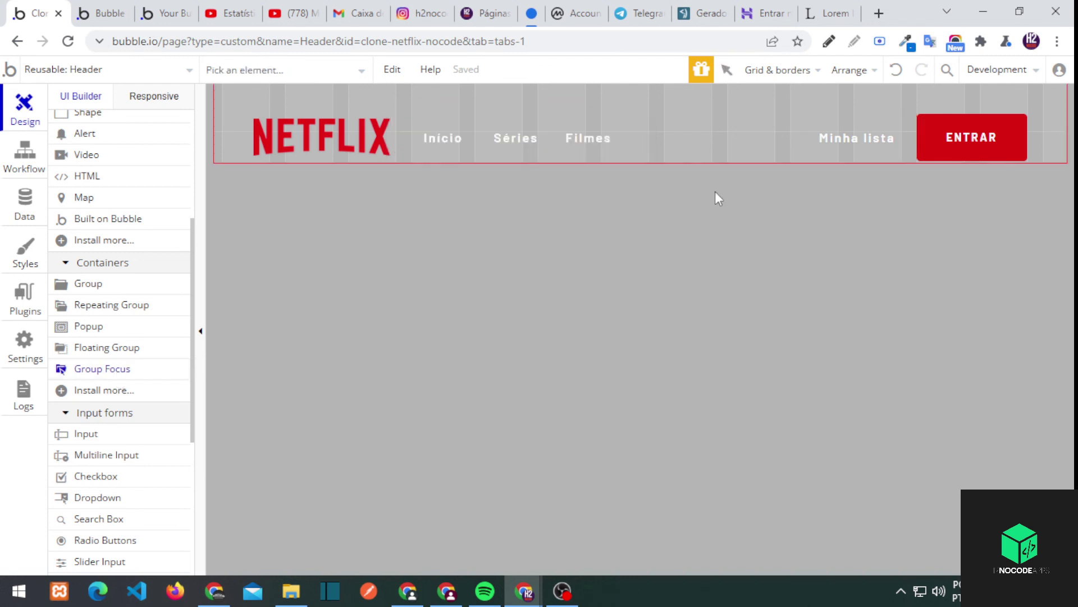
Place a Group Focus in the header with Button Minha lista as its reference element
{"action": "left_click", "coordinate": [582, 276]}
{"action": "left_click", "coordinate": [857, 137]}
{"action": "left_click", "coordinate": [275, 121]}
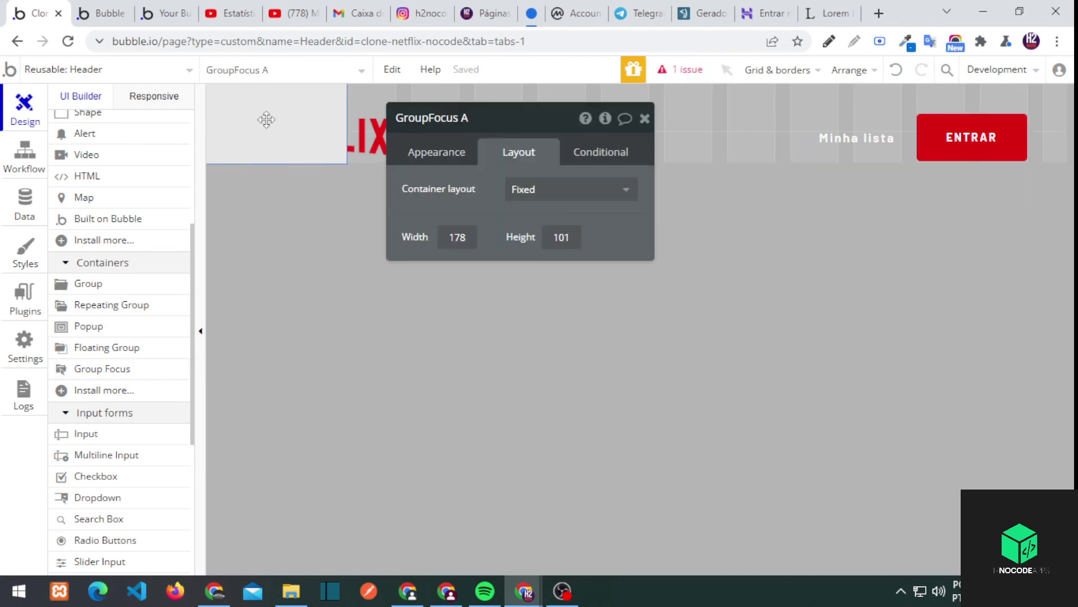
{"action": "left_click", "coordinate": [570, 186]}
{"action": "left_click", "coordinate": [436, 152]}
{"action": "left_click", "coordinate": [571, 189]}
{"action": "left_click", "coordinate": [559, 189]}
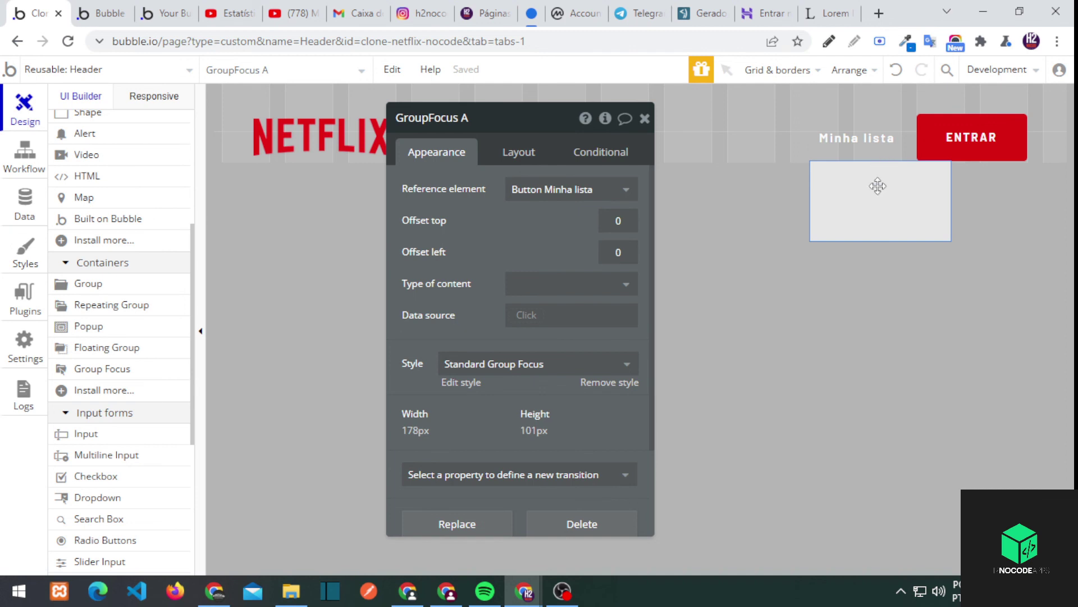
Size the focus group 180×200 and offset it -60 to the left
{"action": "left_click", "coordinate": [519, 151]}
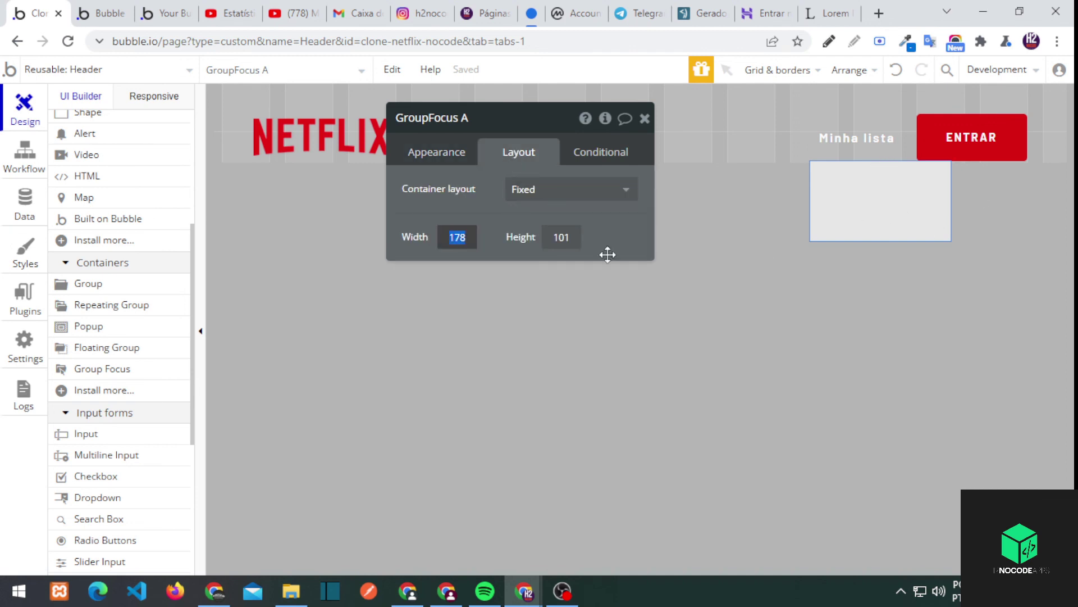
{"action": "type", "text": "200"}
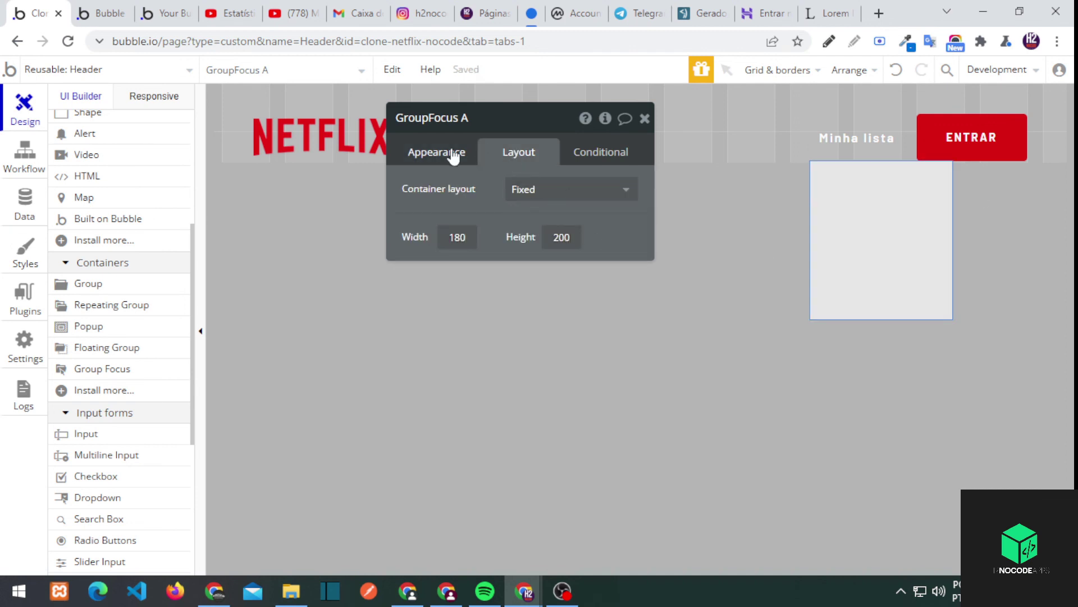
{"action": "left_click", "coordinate": [454, 157]}
{"action": "type", "text": "-50"}
Remove the focus group's style and set its background to near-black #111111
{"action": "scroll", "coordinate": [562, 281], "scroll_direction": "down", "scroll_amount": 3}
{"action": "left_click", "coordinate": [613, 305]}
{"action": "left_click", "coordinate": [544, 287]}
{"action": "left_click_drag", "start_coordinate": [509, 315], "coordinate": [511, 418]}
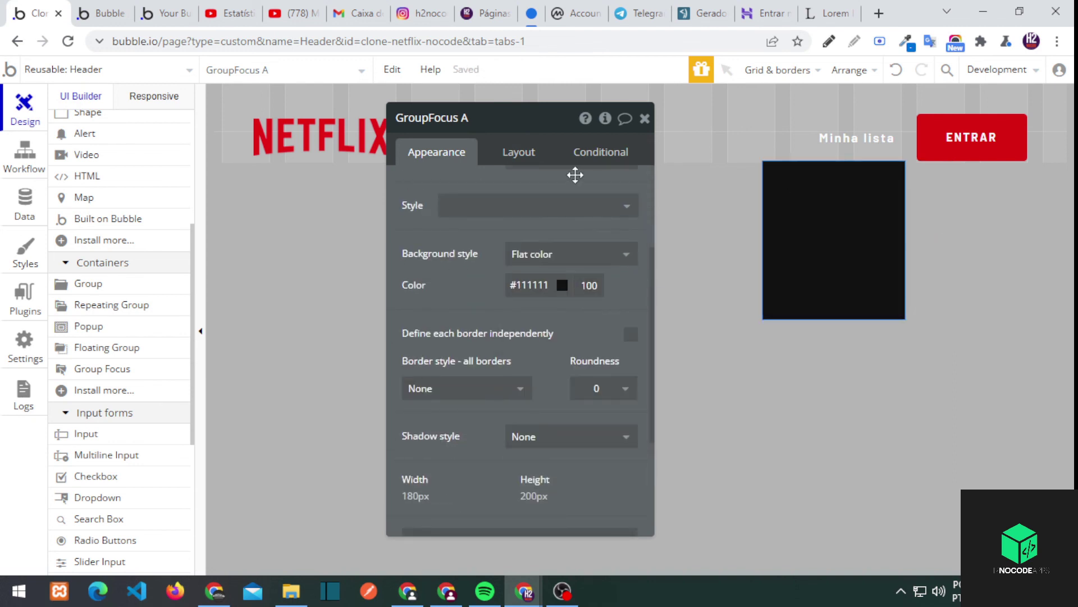
Draw a plain group inside the dark focus panel
{"action": "scroll", "coordinate": [575, 175], "scroll_direction": "up", "scroll_amount": 3}
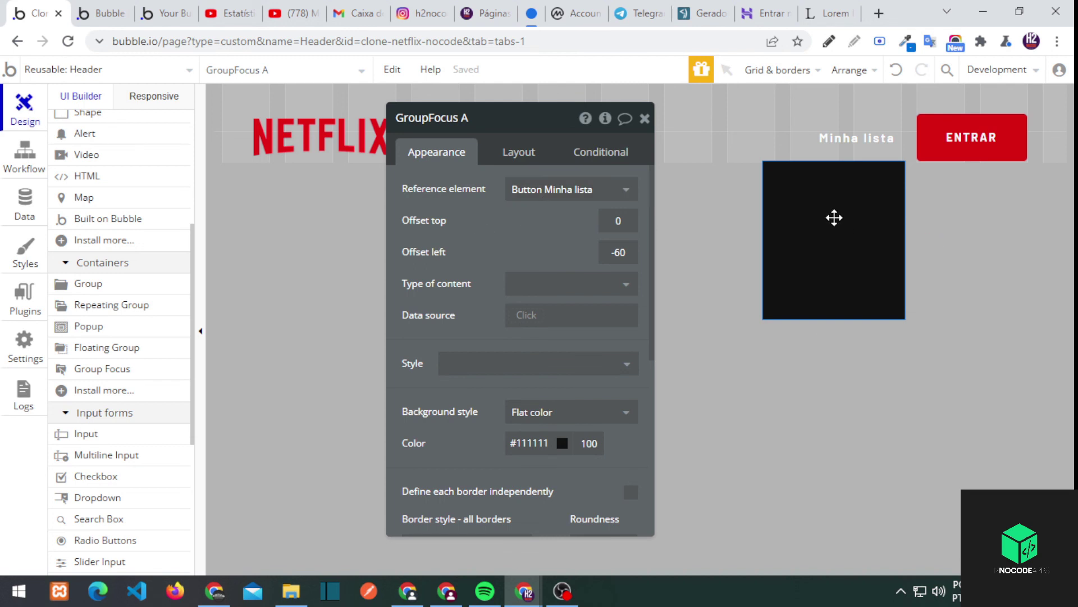
{"action": "key", "text": "g"}
{"action": "left_click_drag", "start_coordinate": [863, 275], "coordinate": [896, 313]}
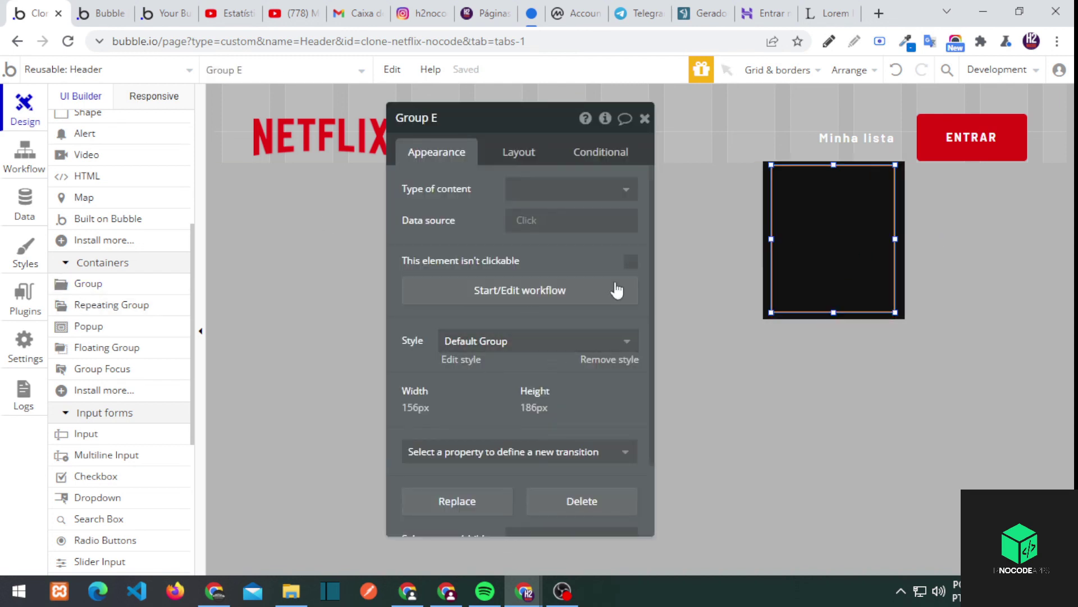